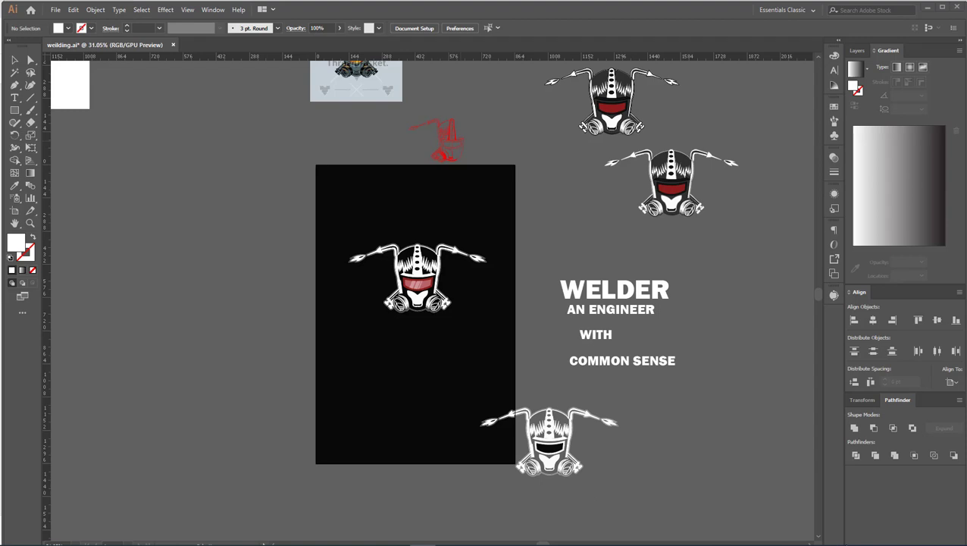
Create a three-sided polygon on the artboard with the Polygon tool.
alt+scroll(459, 290, up, 2)
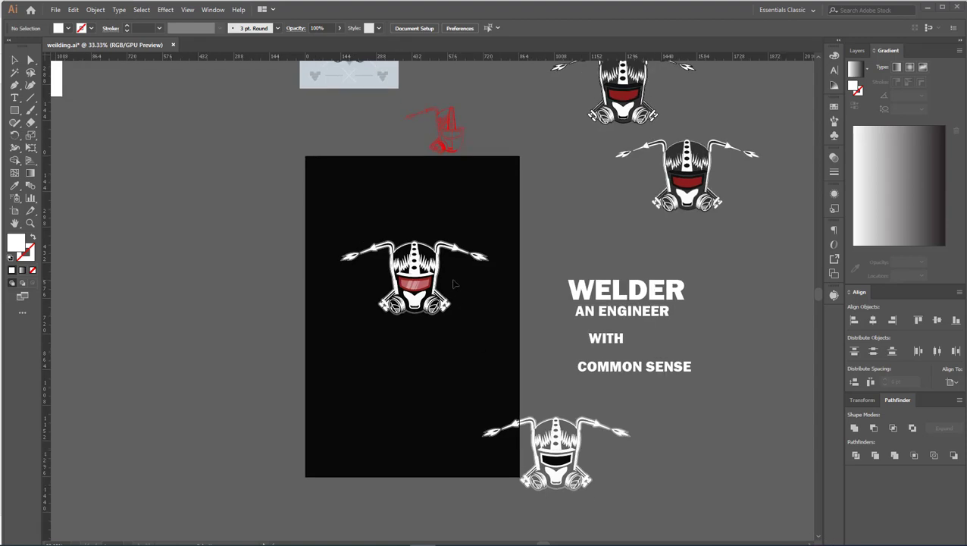
alt+scroll(463, 296, down, 1)
alt+scroll(454, 304, down, 1)
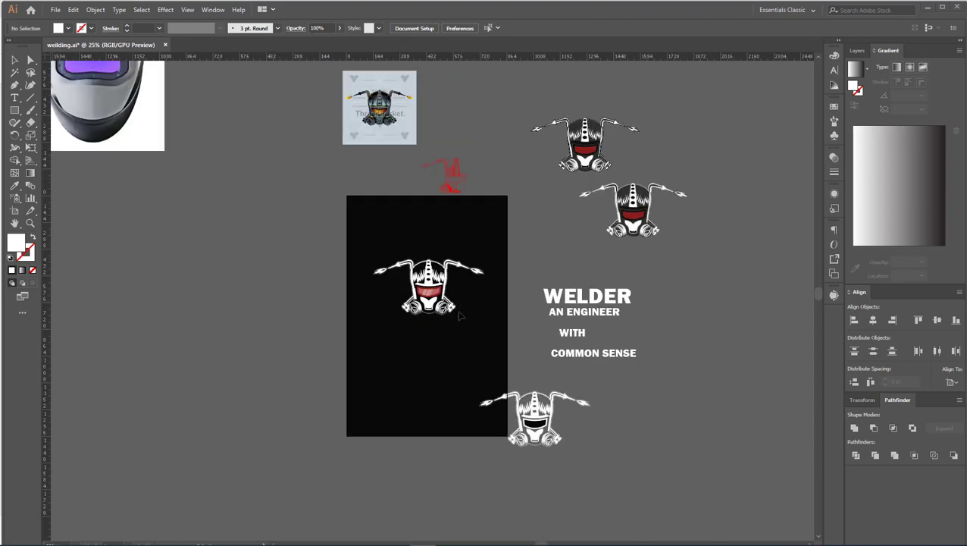
alt+scroll(455, 303, up, 1)
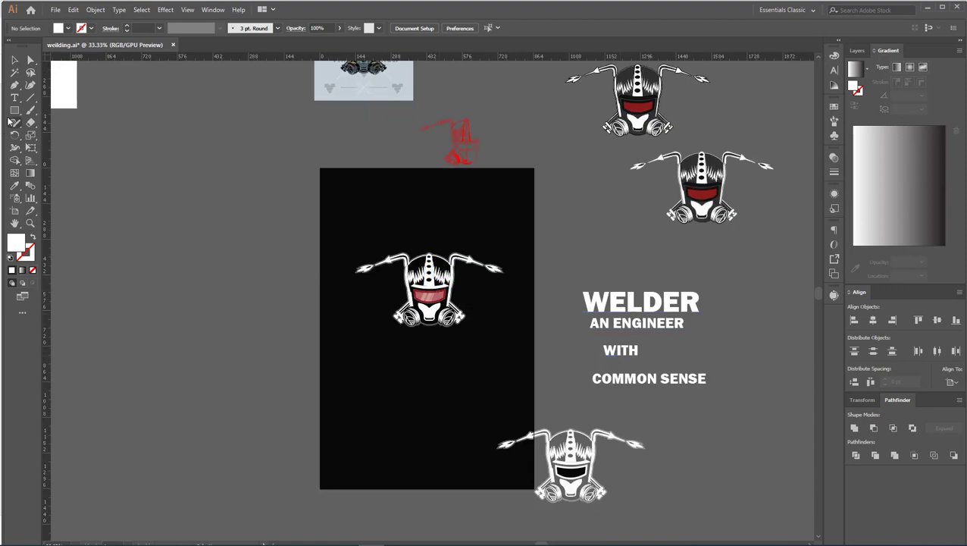
right_click(14, 110)
click(63, 148)
click(438, 372)
text(3)
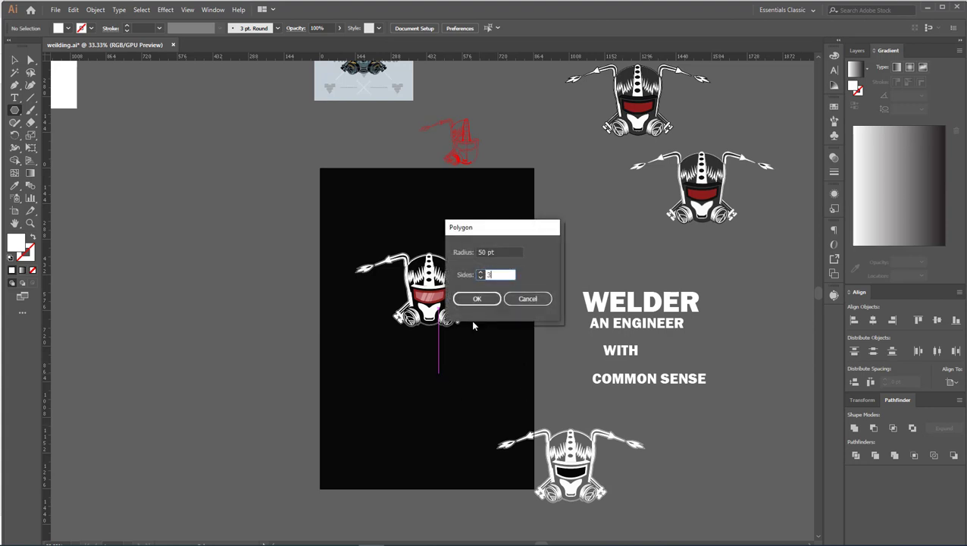
click(476, 300)
Scale the triangle around the mascot as an unfilled outline and centre both horizontally.
key(v)
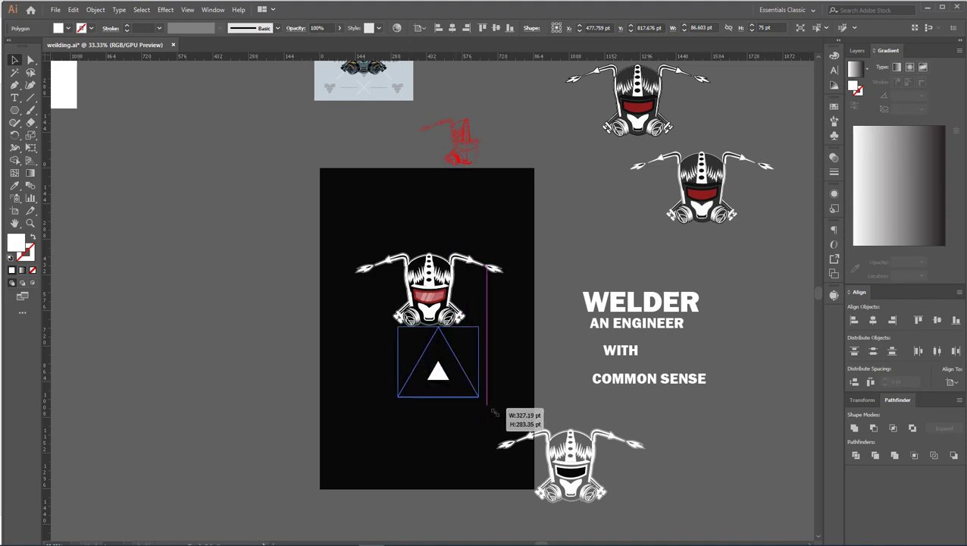
mouse_move(451, 380)
mouse_down()
mouse_move(495, 406)
mouse_move(442, 310)
mouse_move(363, 218)
mouse_up()
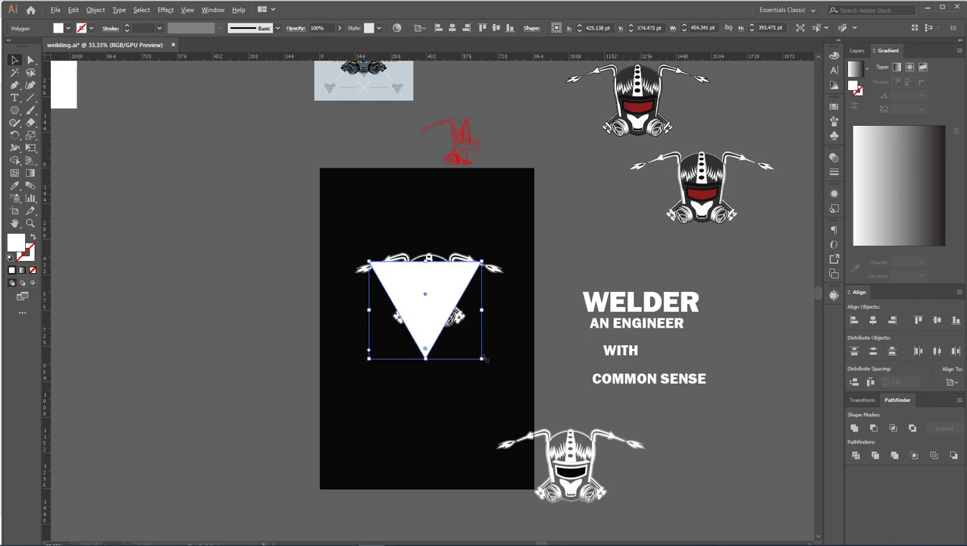
drag(486, 361, 512, 394)
click(32, 238)
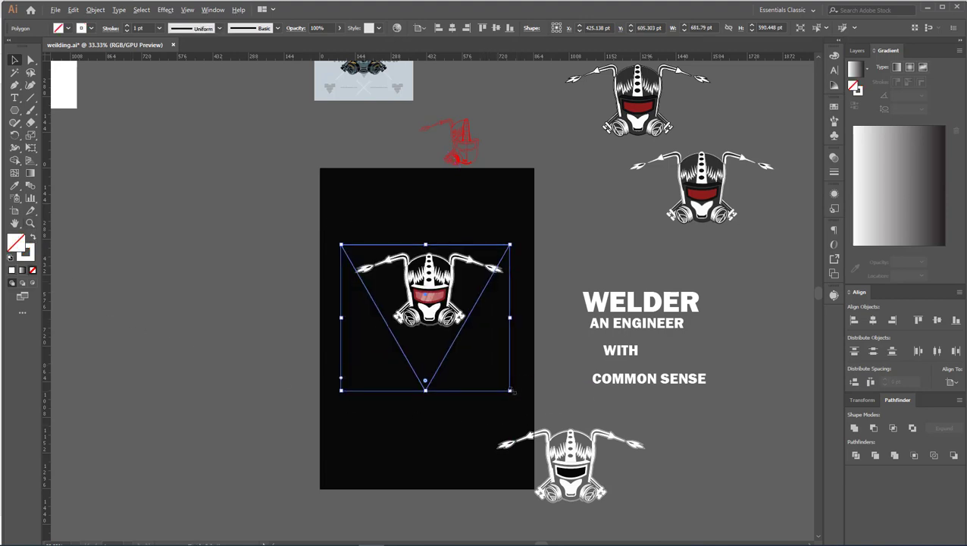
drag(511, 391, 505, 372)
drag(476, 414, 468, 246)
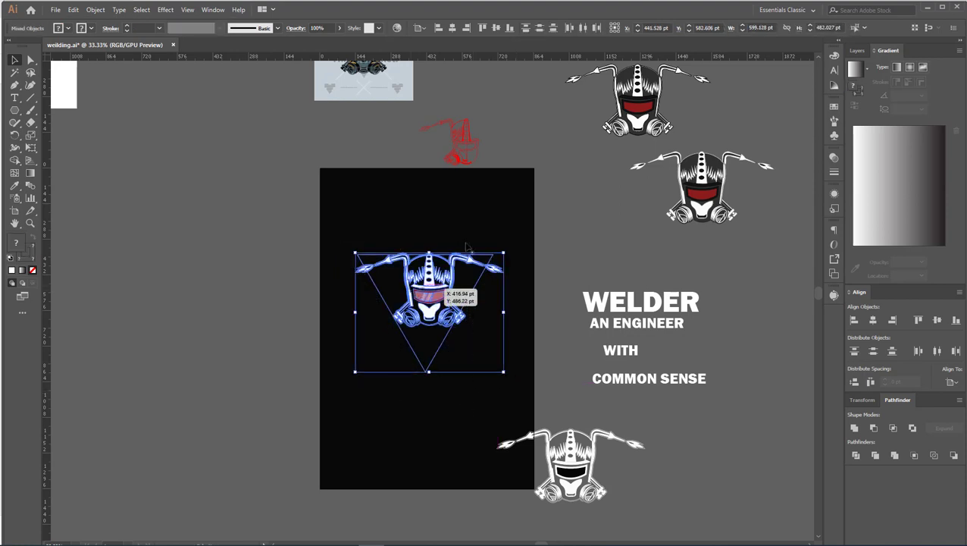
click(452, 28)
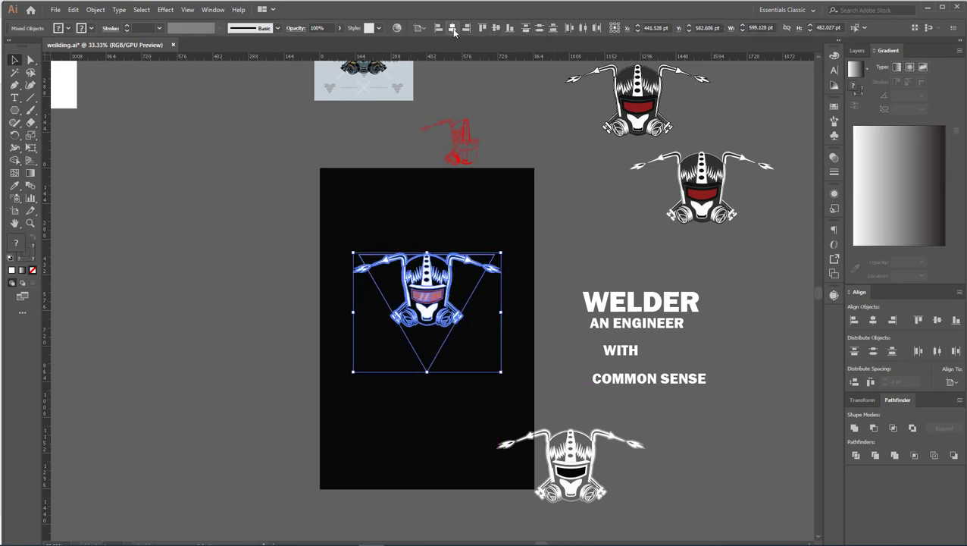
click(437, 390)
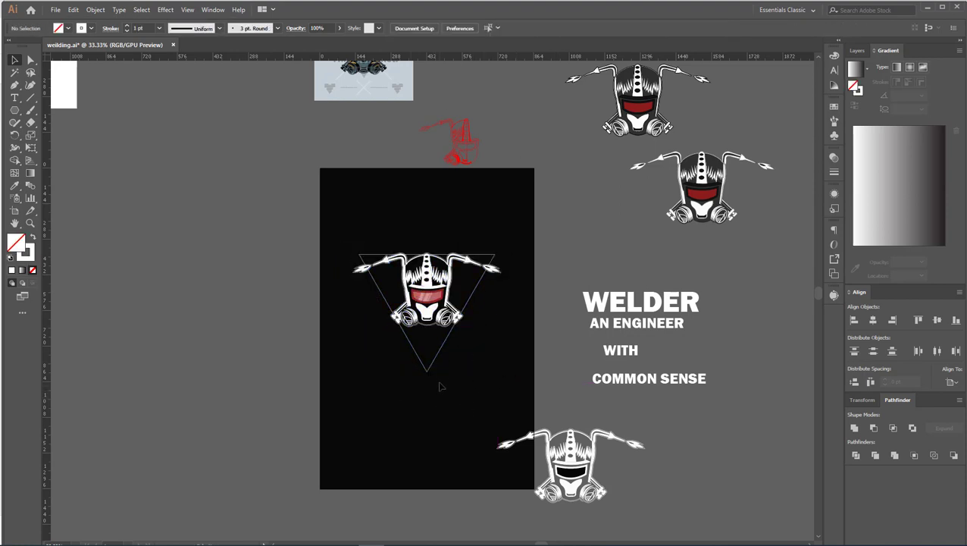
Resize the triangle to frame the mascot, set its stroke to 44 pt, and nudge it up.
click(443, 345)
drag(500, 371, 478, 336)
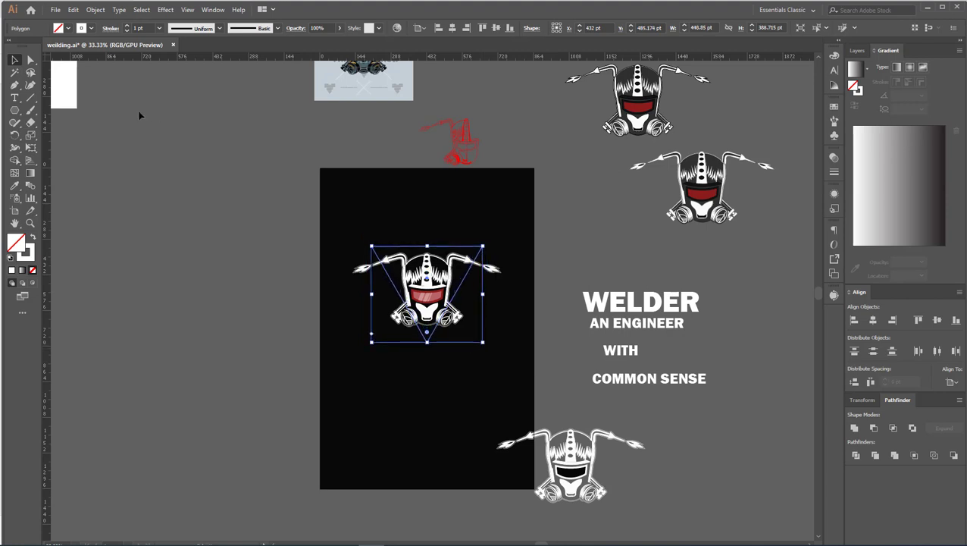
click(127, 27)
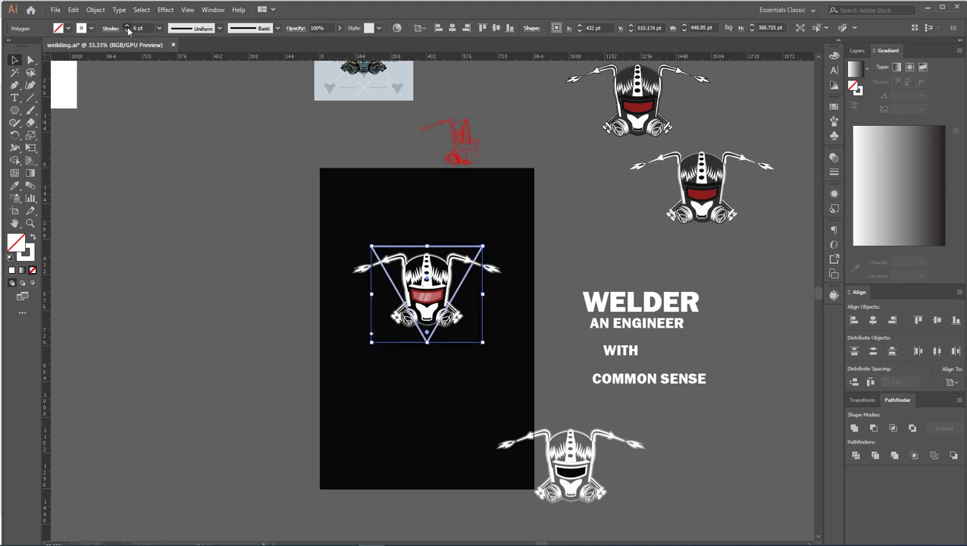
click(127, 28)
click(128, 27)
text(44)
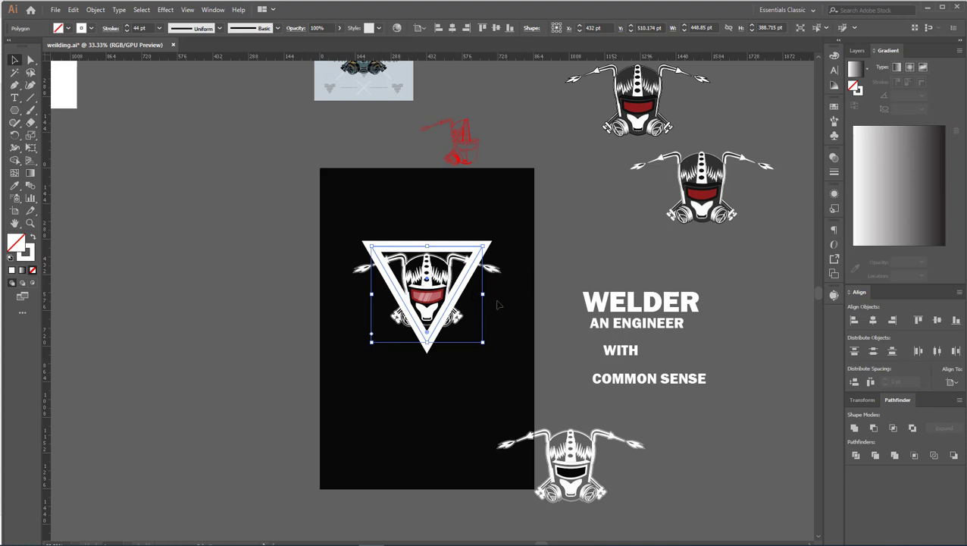
key(Up)
key(Up)
click(507, 326)
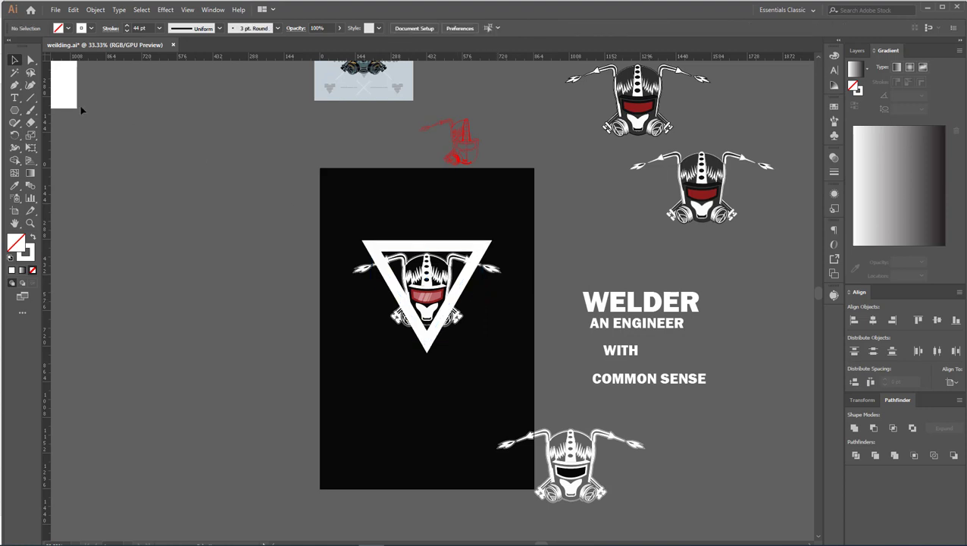
Draw a short 15 pt horizontal line above the triangle and pinch its right end to a point.
click(31, 97)
scroll(408, 200, up, 2)
drag(382, 183, 417, 184)
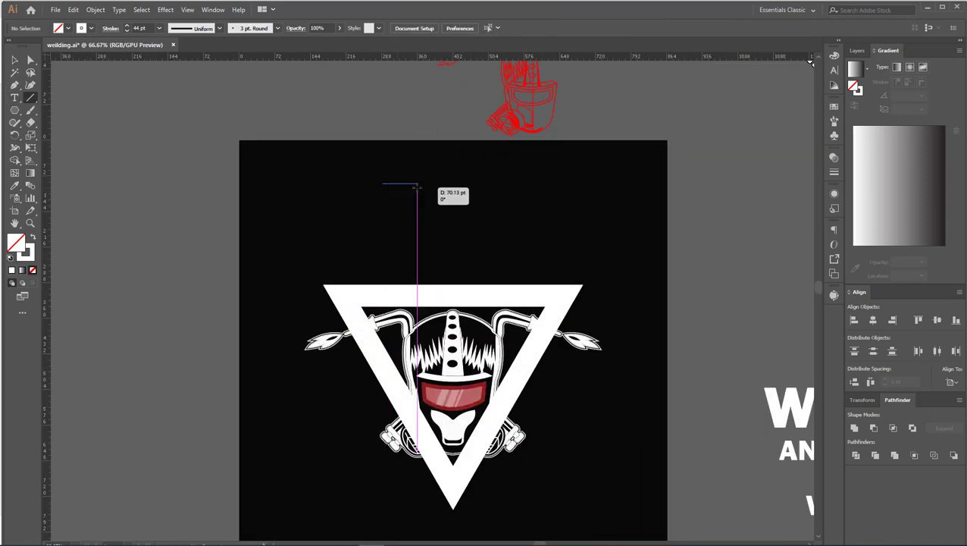
key(v)
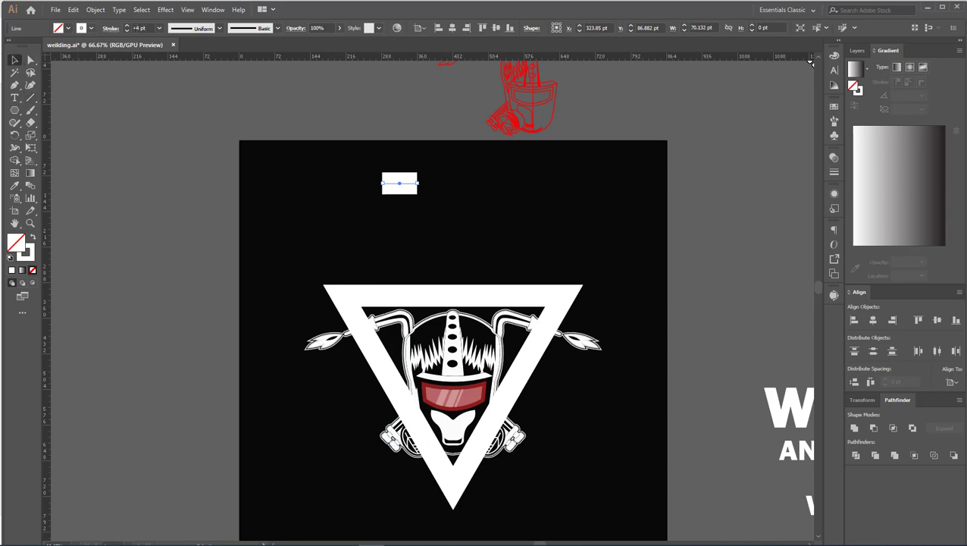
click(126, 31)
click(126, 31)
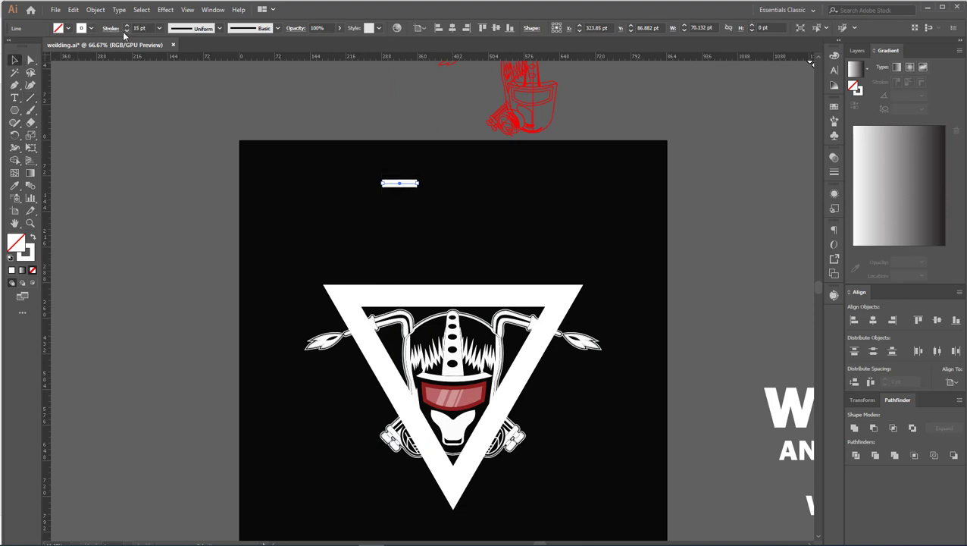
click(15, 147)
key(ctrl+plus)
key(ctrl+plus)
key(ctrl+plus)
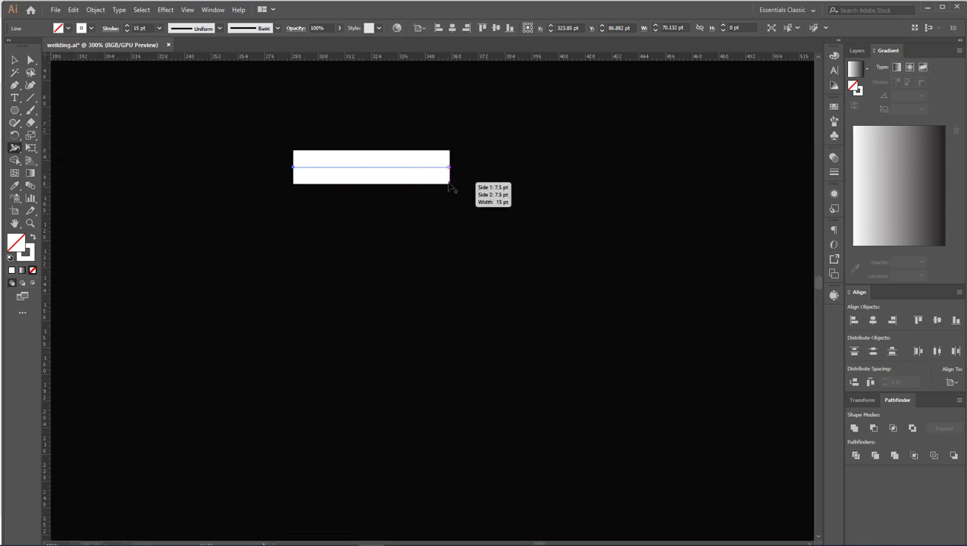
drag(450, 185, 451, 166)
Duplicate the tapered line into a stack of five, squeeze them together, and set 3 pt strokes.
click(14, 60)
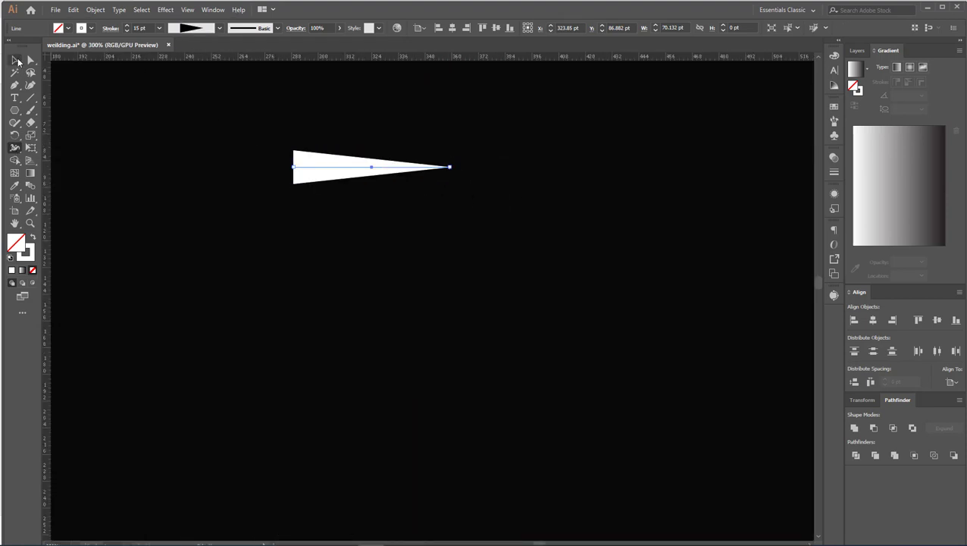
click(127, 30)
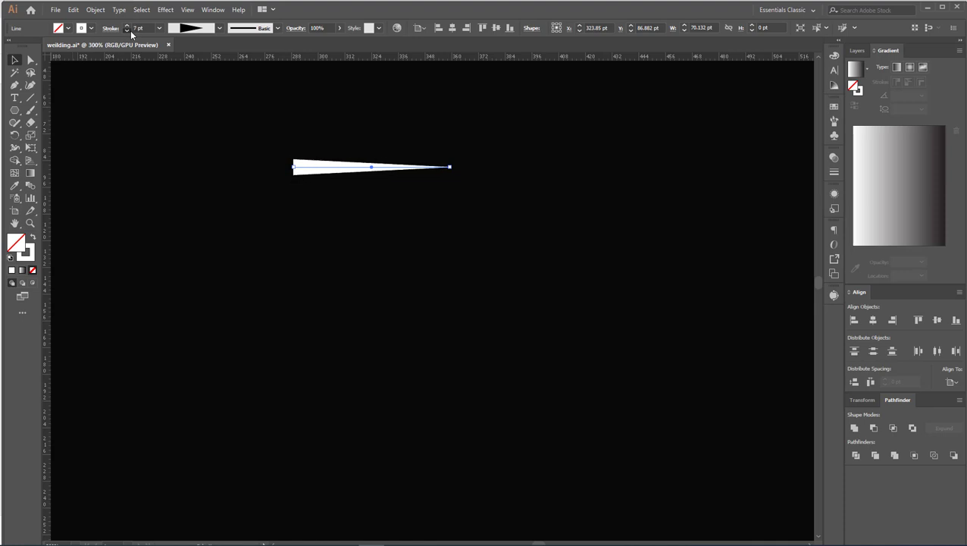
click(126, 25)
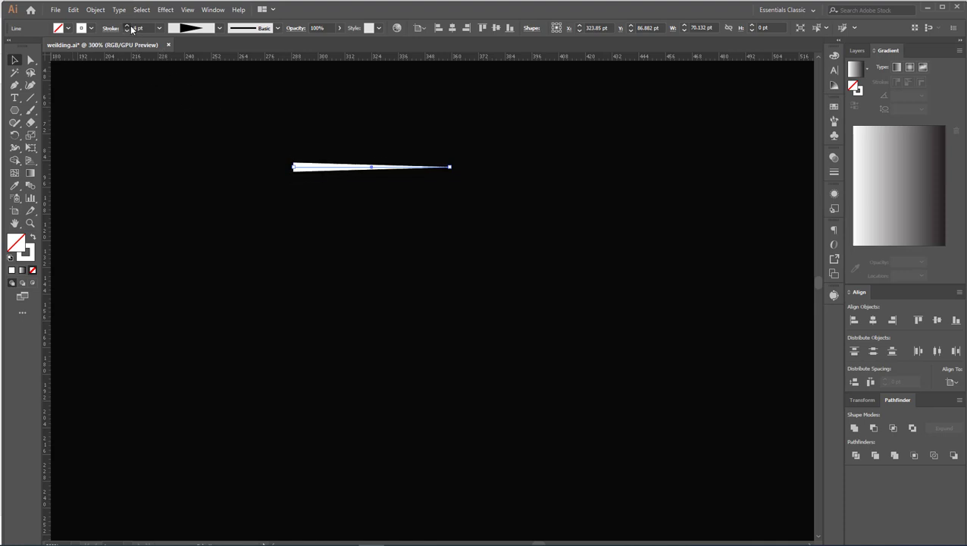
click(339, 218)
drag(324, 170, 329, 184)
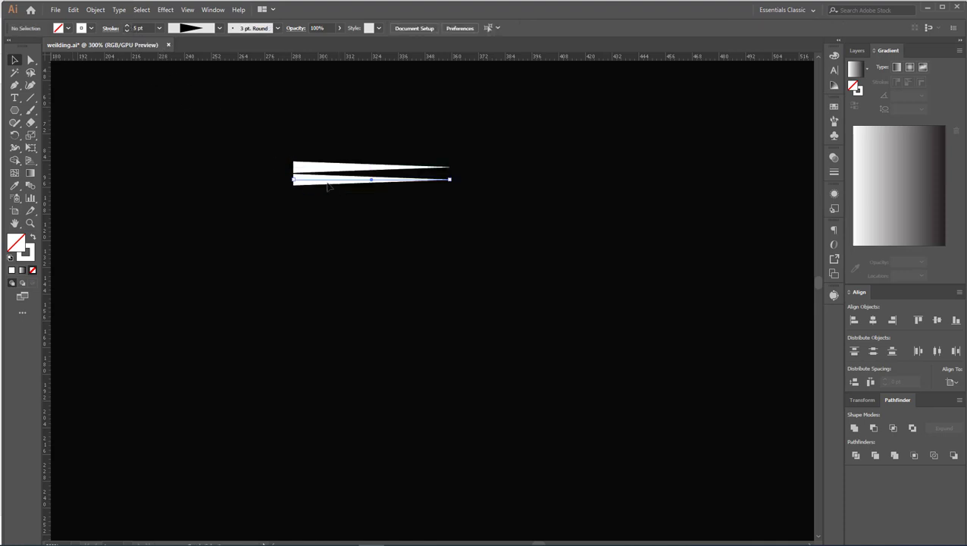
key(ctrl+d)
key(ctrl+d)
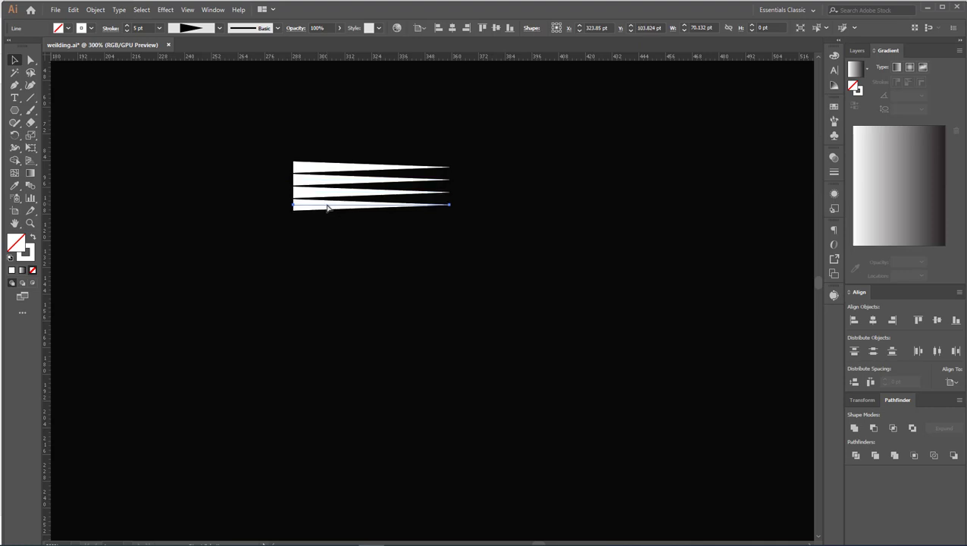
key(ctrl+d)
drag(386, 275, 325, 152)
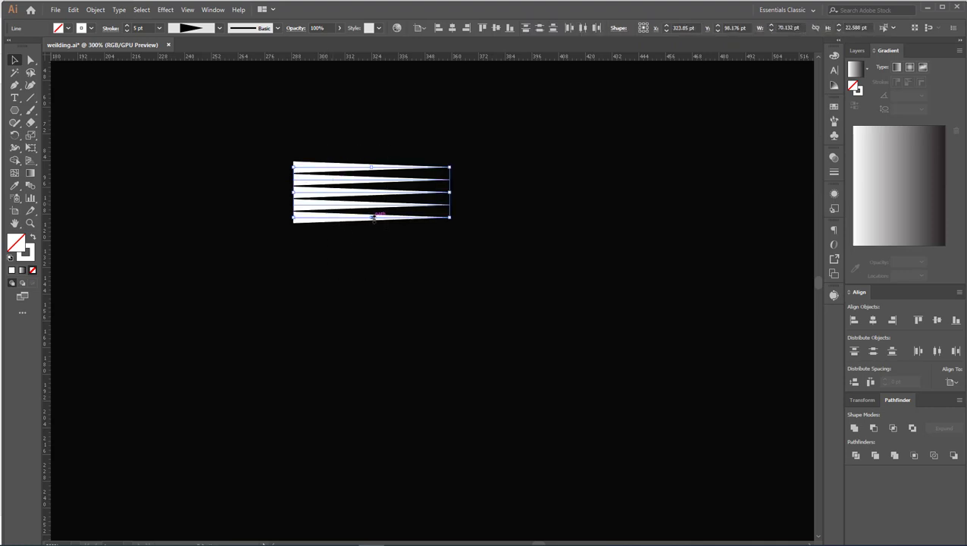
drag(373, 217, 370, 198)
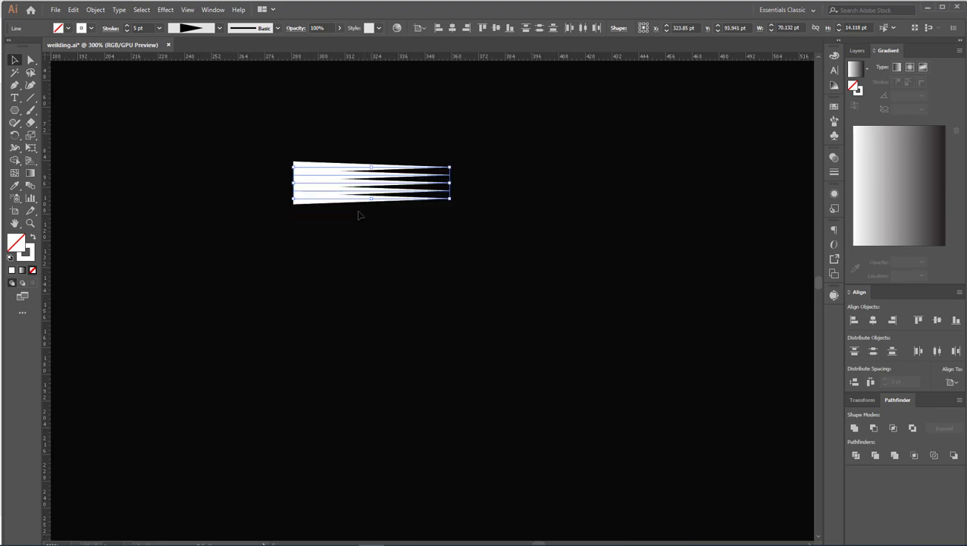
click(126, 31)
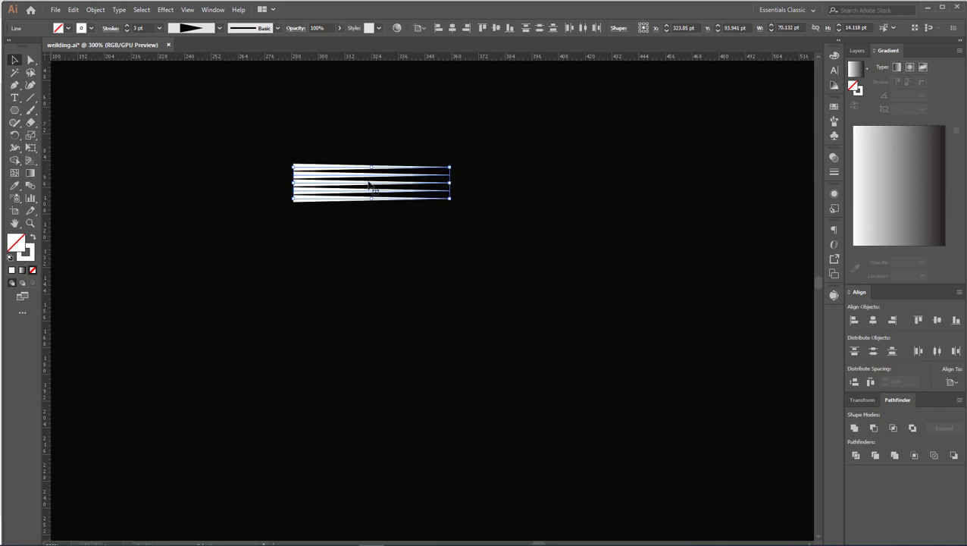
Copy the line stack to the left, rotate the copy 180°, and nudge it slightly left.
alt+drag(370, 182, 224, 182)
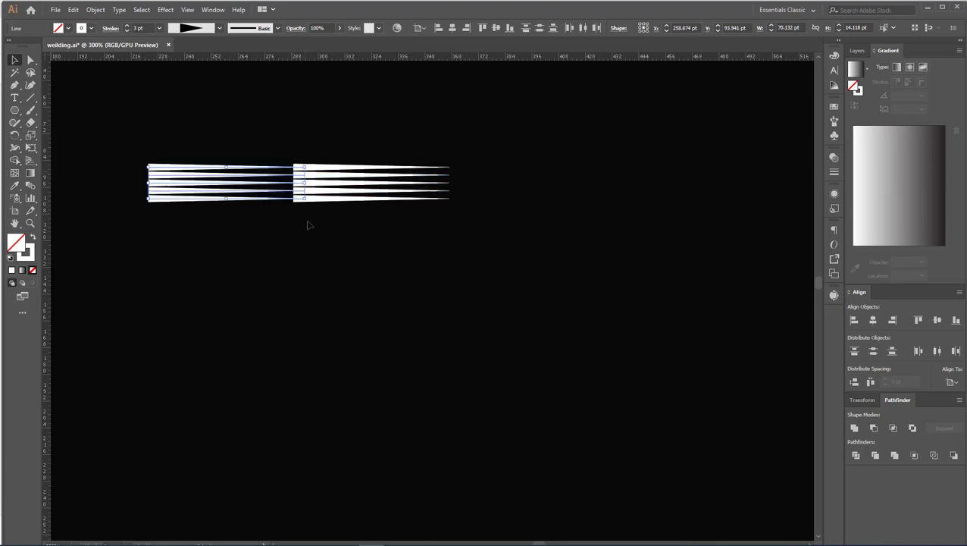
drag(309, 197, 154, 185)
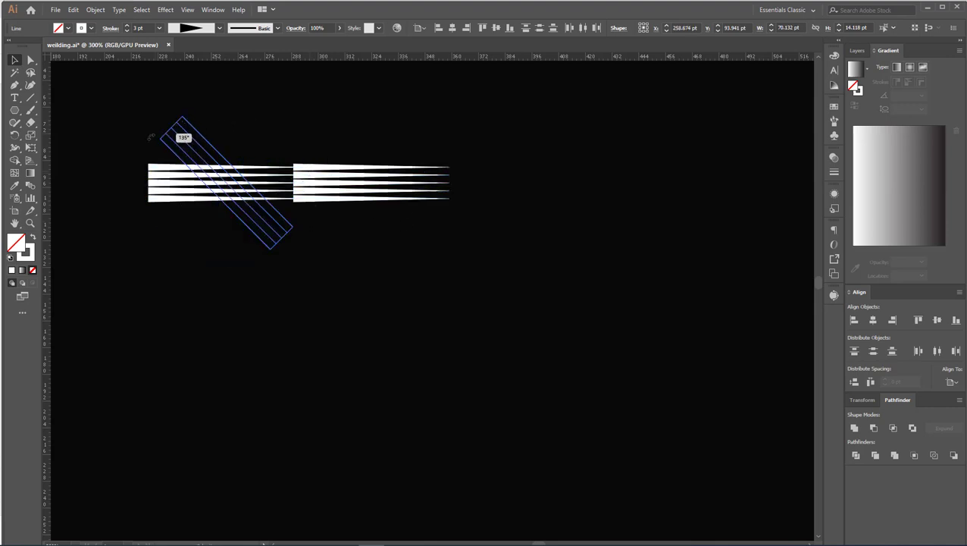
click(366, 264)
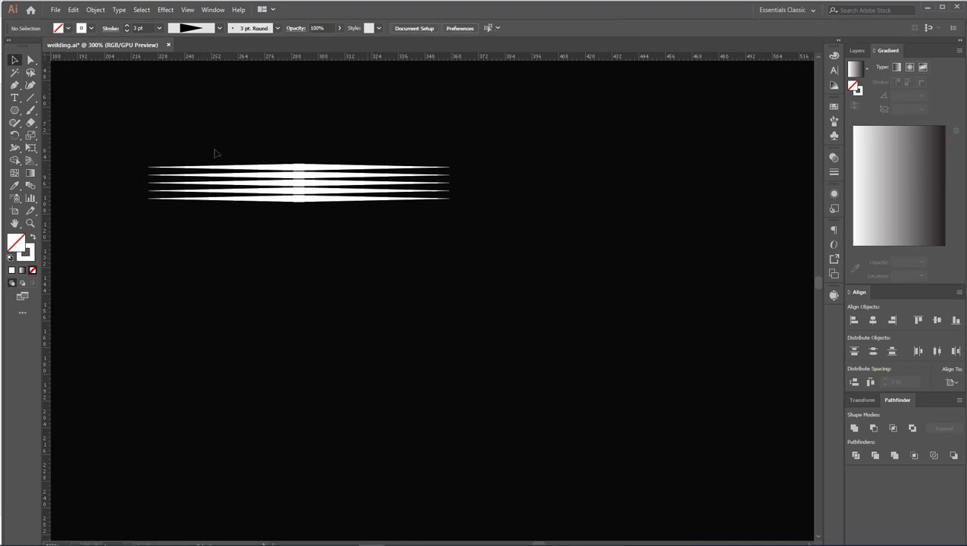
drag(215, 153, 260, 231)
key(Left)
key(Left)
key(Left)
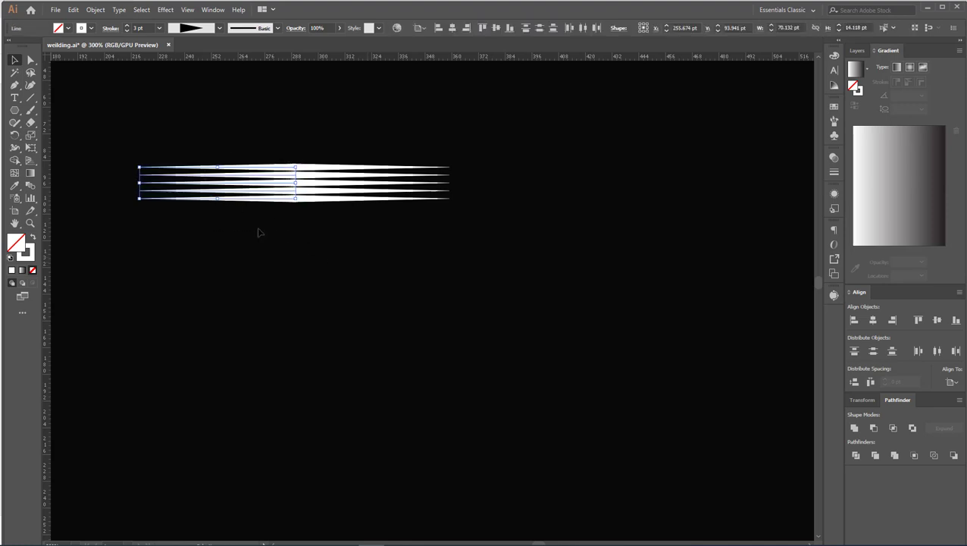
key(Left)
click(364, 287)
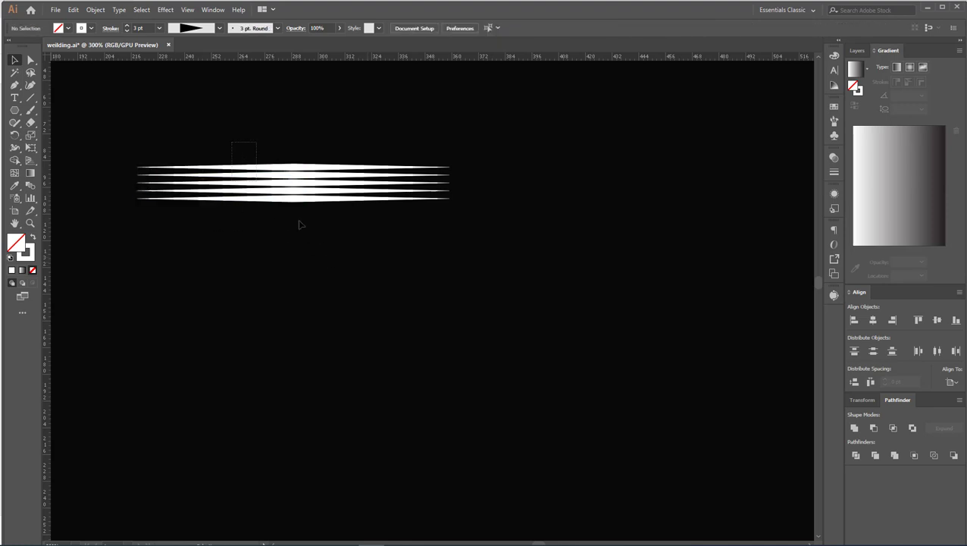
Shrink all the lines into a compact bundle about 51.77 pt wide with thinner strokes.
key(ctrl+a)
drag(449, 201, 351, 196)
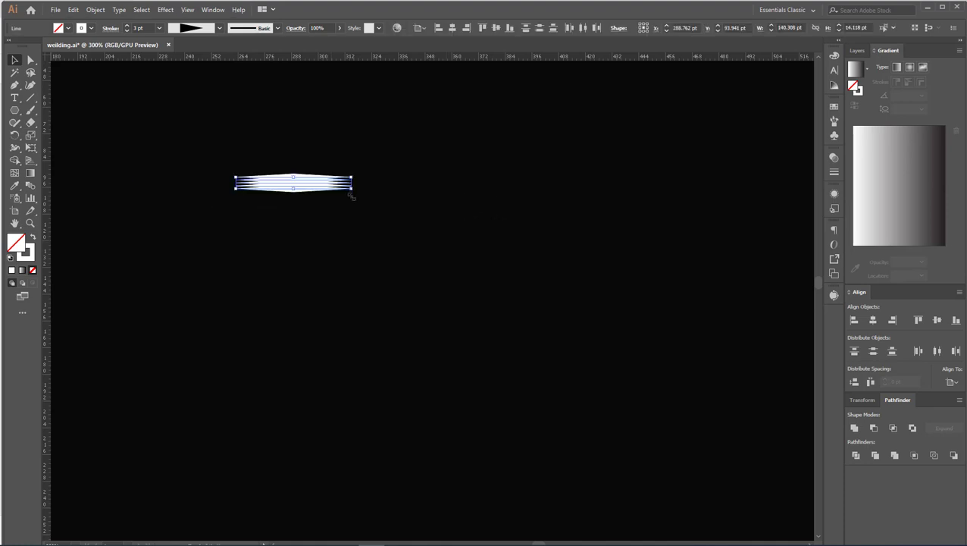
drag(292, 189, 303, 196)
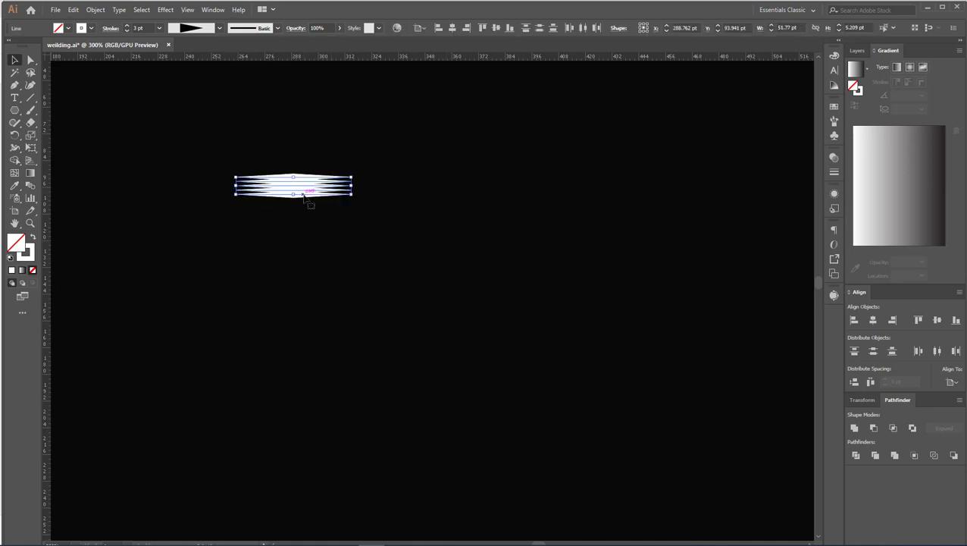
click(127, 31)
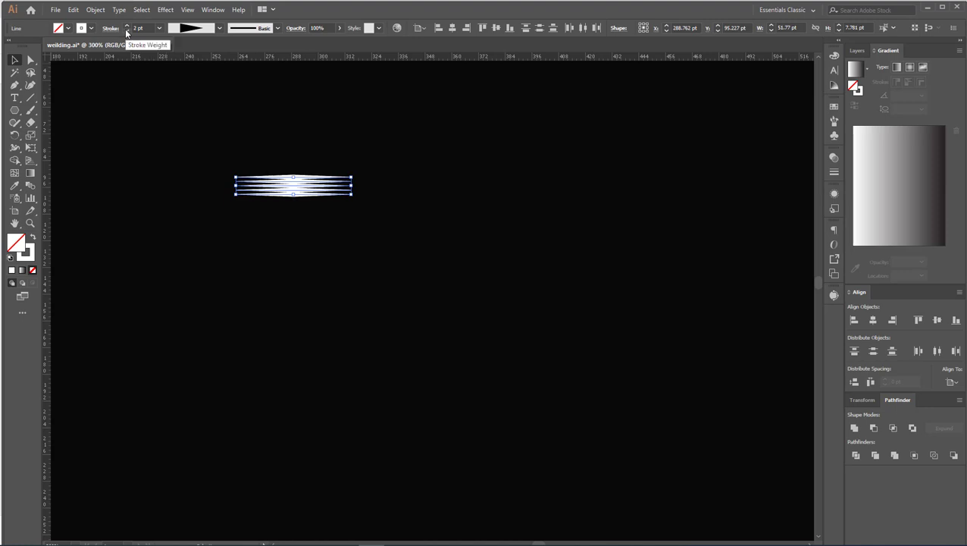
drag(231, 146, 337, 225)
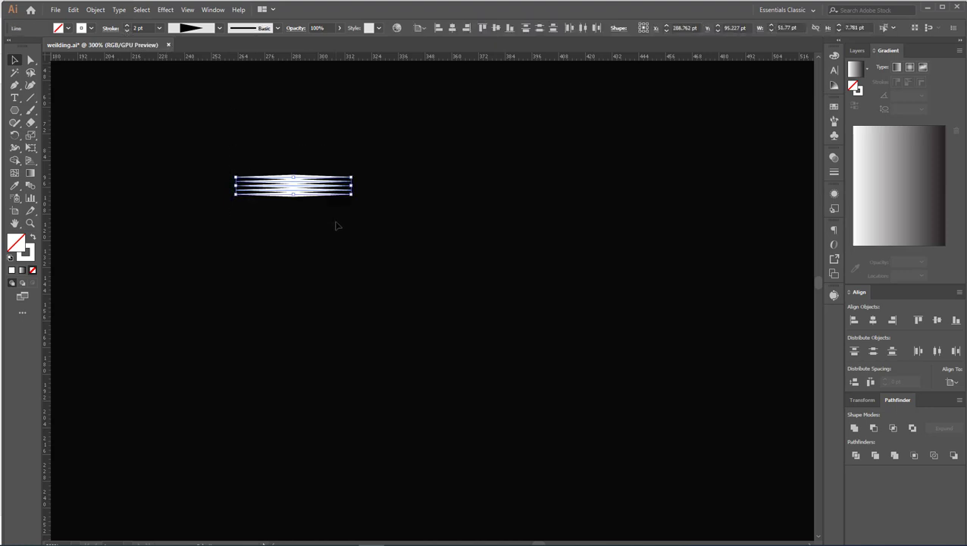
click(127, 31)
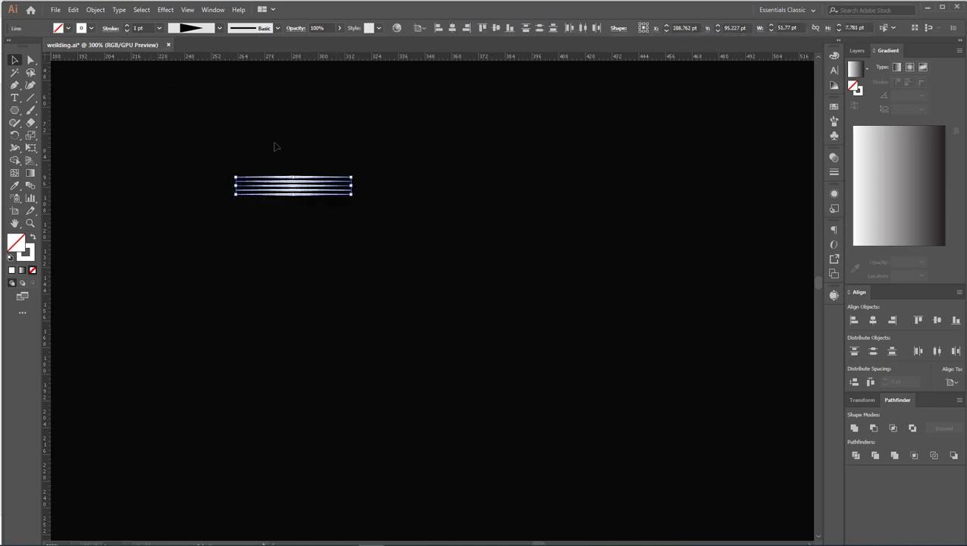
drag(224, 149, 347, 229)
click(127, 27)
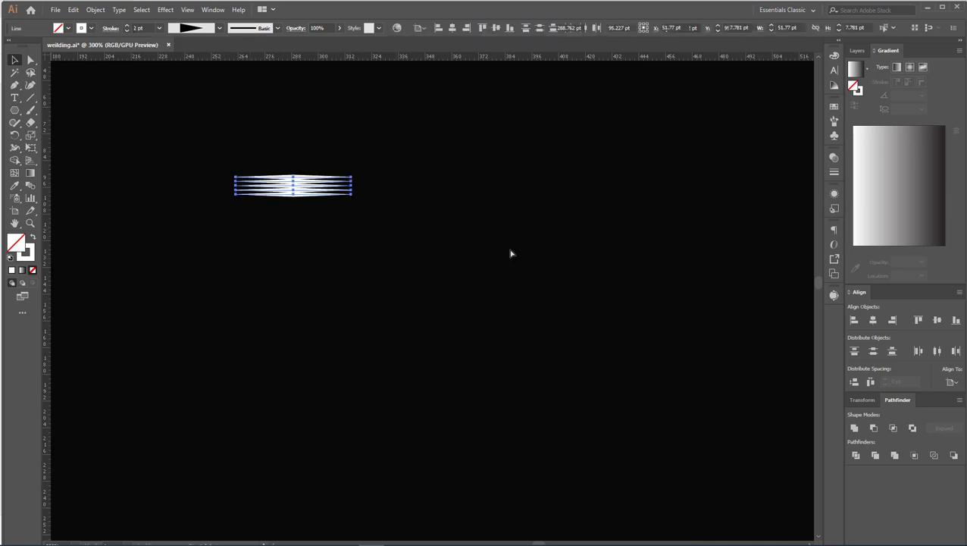
Save the line bundle as the art brush 'Art Brush 1' with Hue Shift colorization.
click(834, 120)
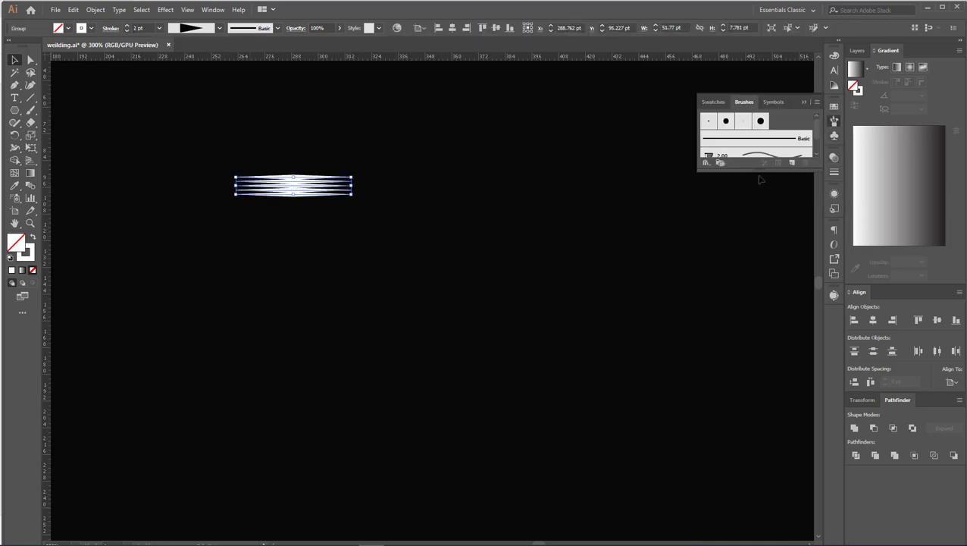
click(792, 162)
click(447, 307)
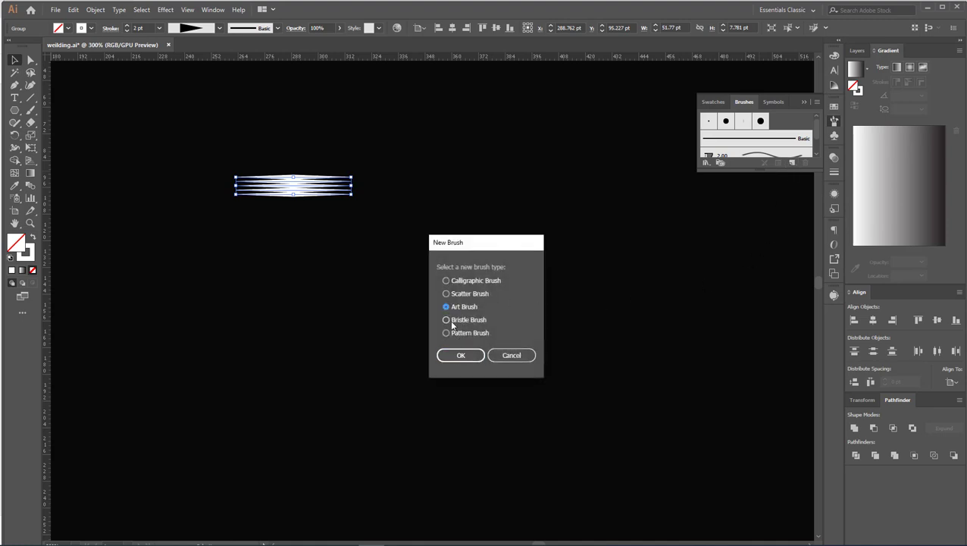
click(460, 355)
click(564, 311)
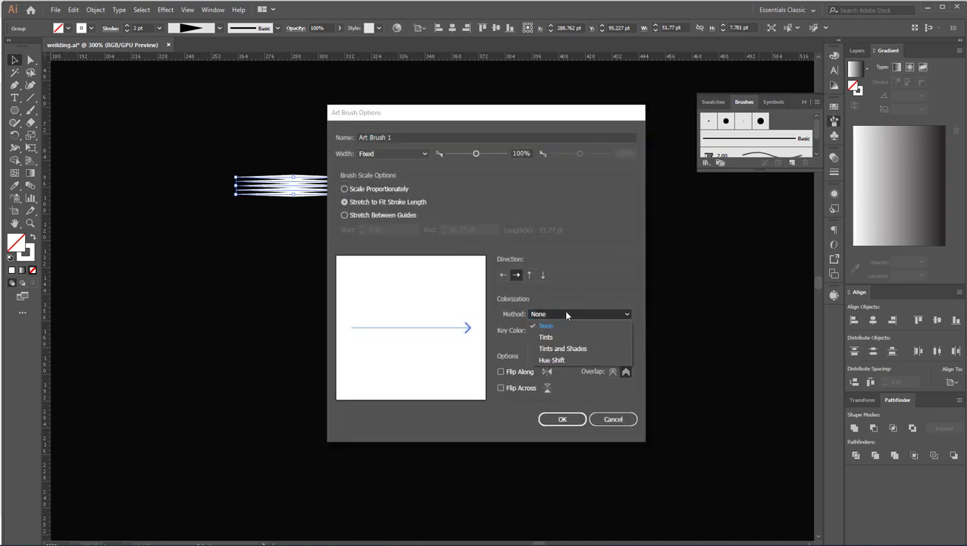
click(563, 358)
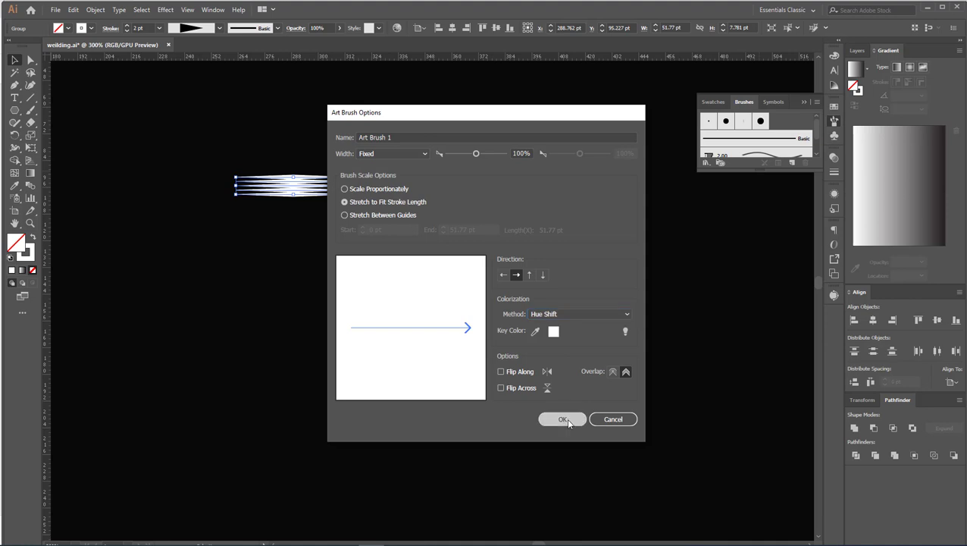
click(566, 417)
click(637, 279)
click(749, 150)
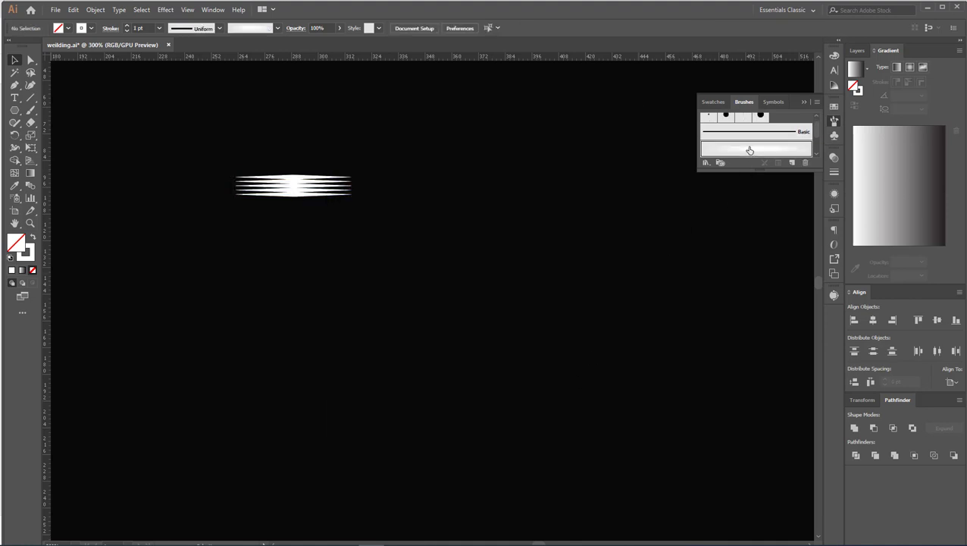
click(324, 182)
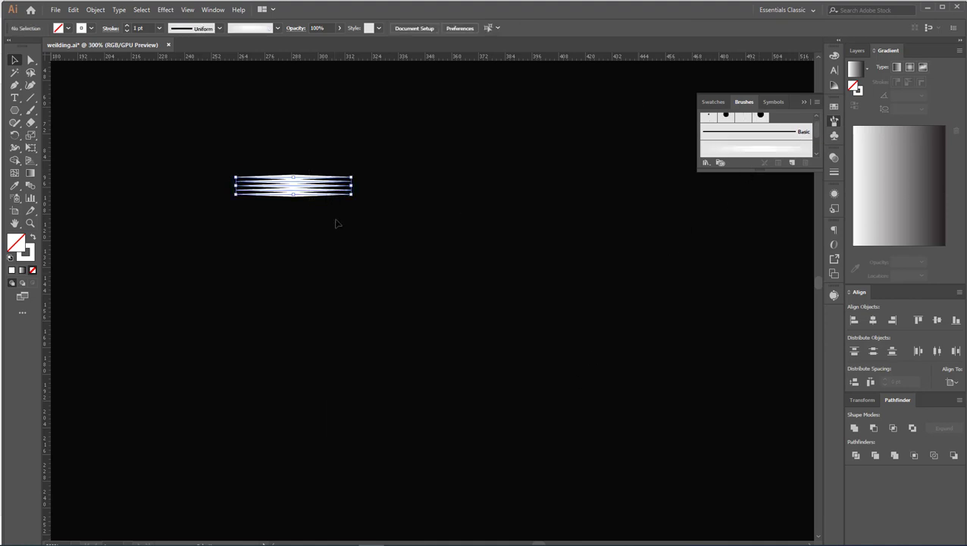
click(475, 244)
Copy the white triangle and paste the copy exactly over the original.
scroll(501, 244, down, 2)
scroll(392, 151, down, 3)
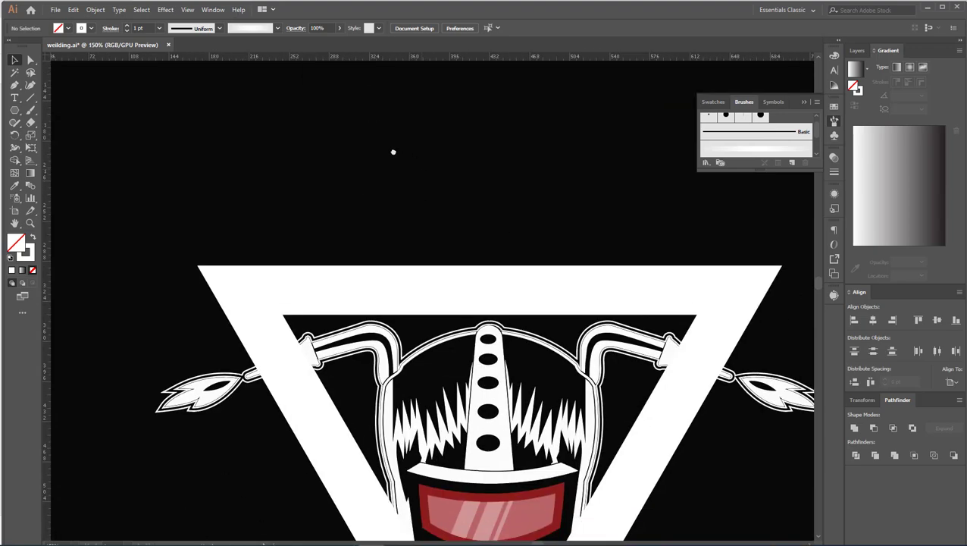
scroll(367, 218, down, 1)
click(394, 258)
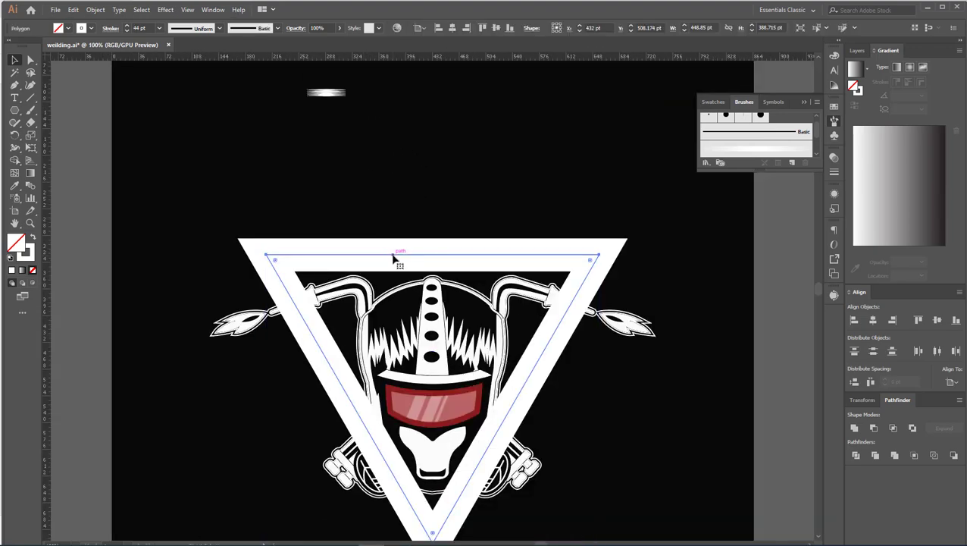
click(76, 13)
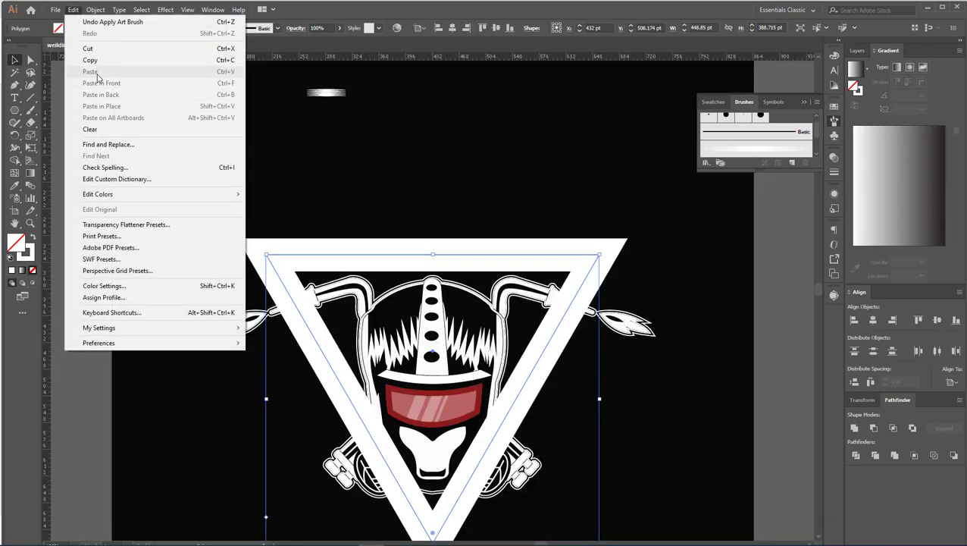
click(97, 64)
click(73, 11)
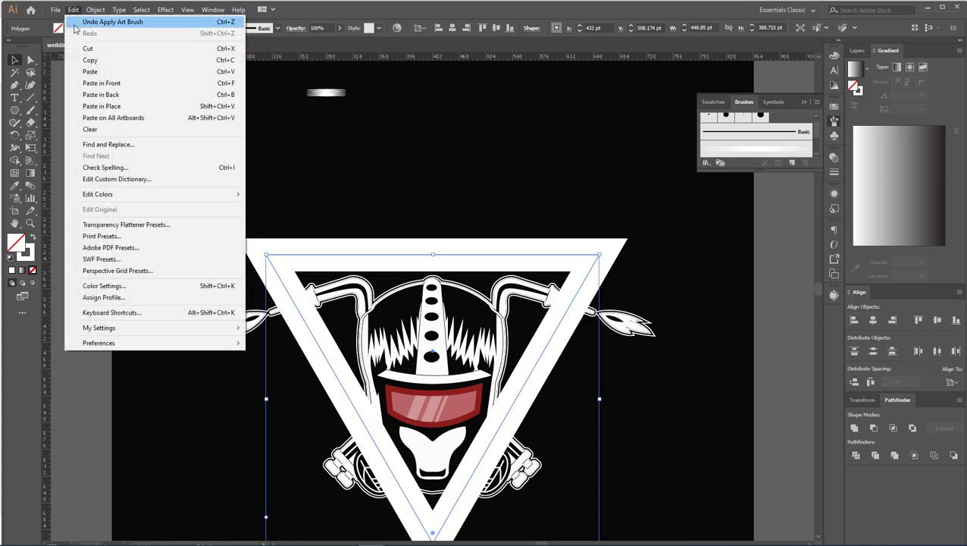
click(97, 72)
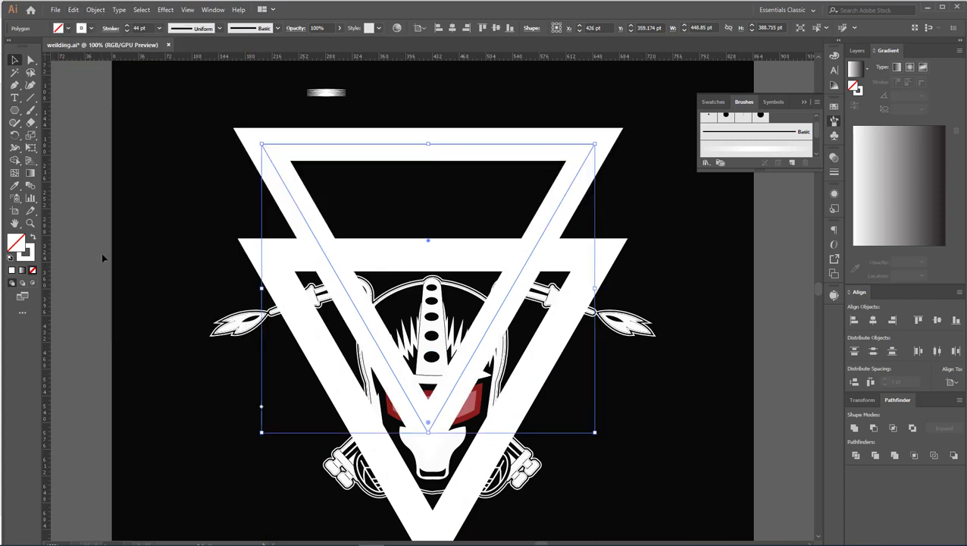
key(ctrl+z)
click(73, 10)
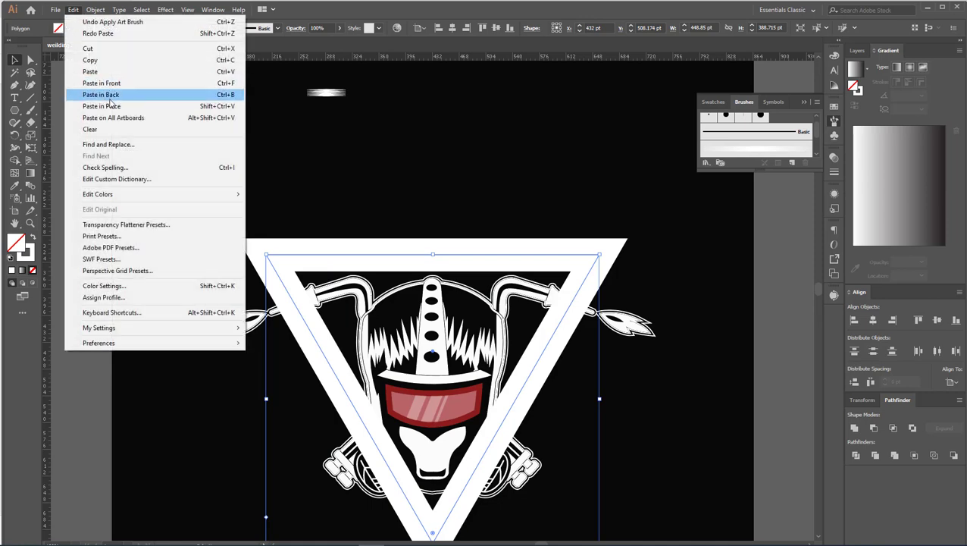
click(110, 85)
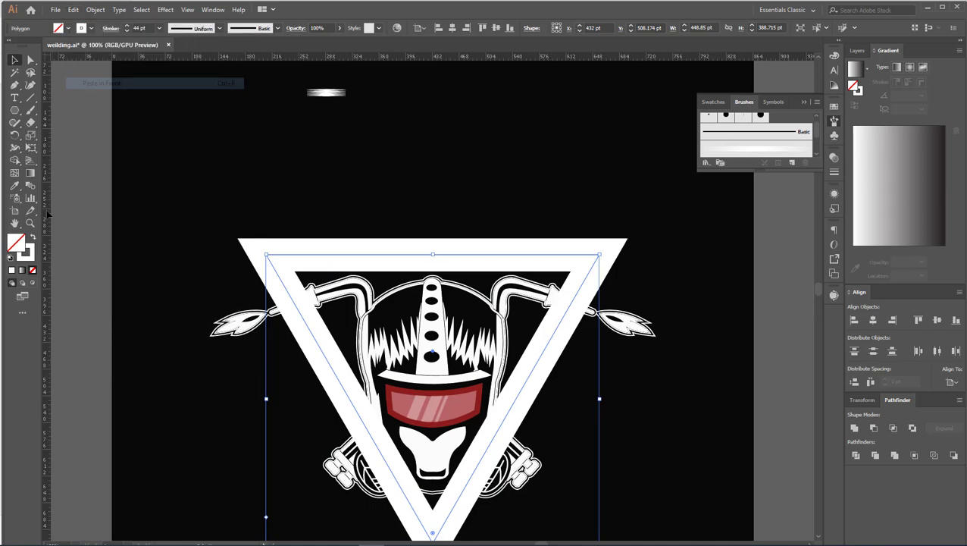
Give the triangle copy a magenta (#e50ea9) stroke thinned to 4 pt.
double_click(30, 254)
drag(514, 244, 515, 222)
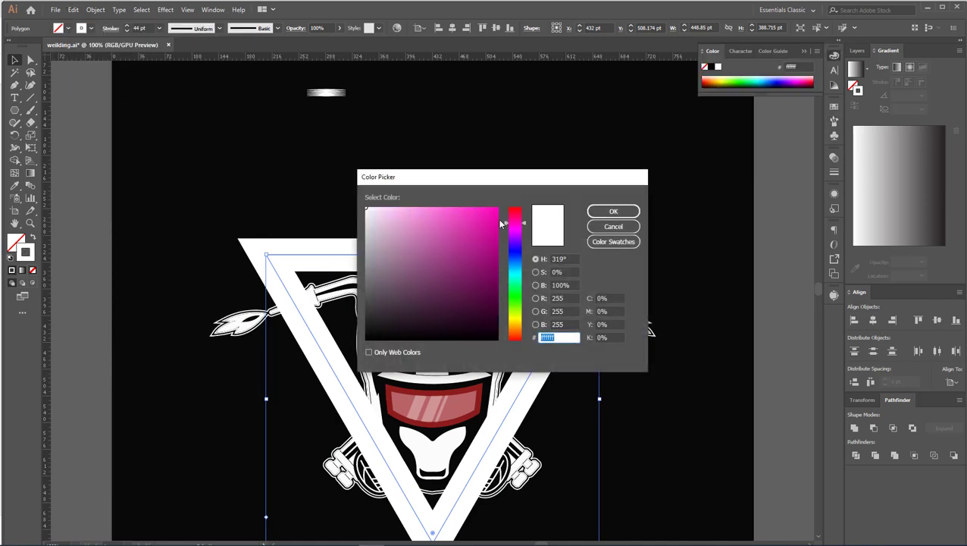
click(489, 220)
click(613, 211)
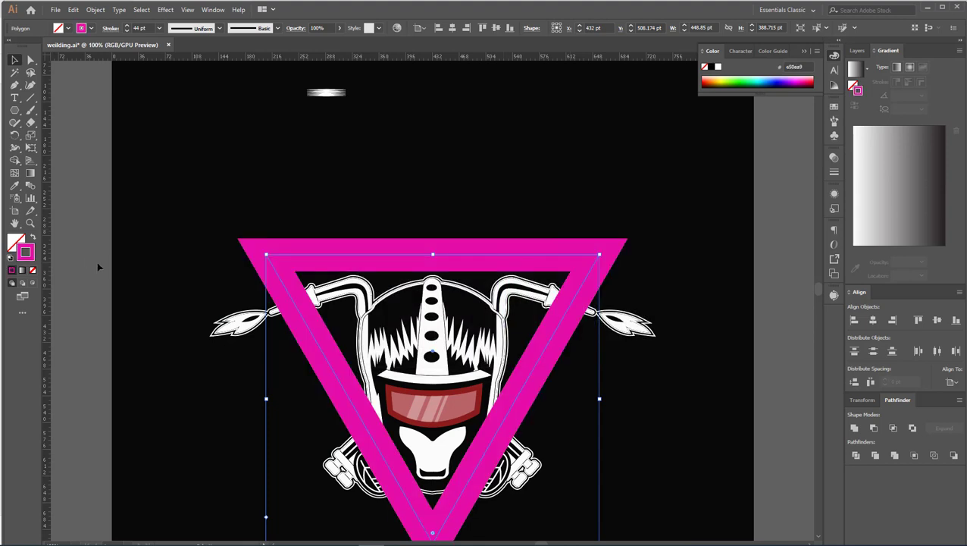
click(127, 30)
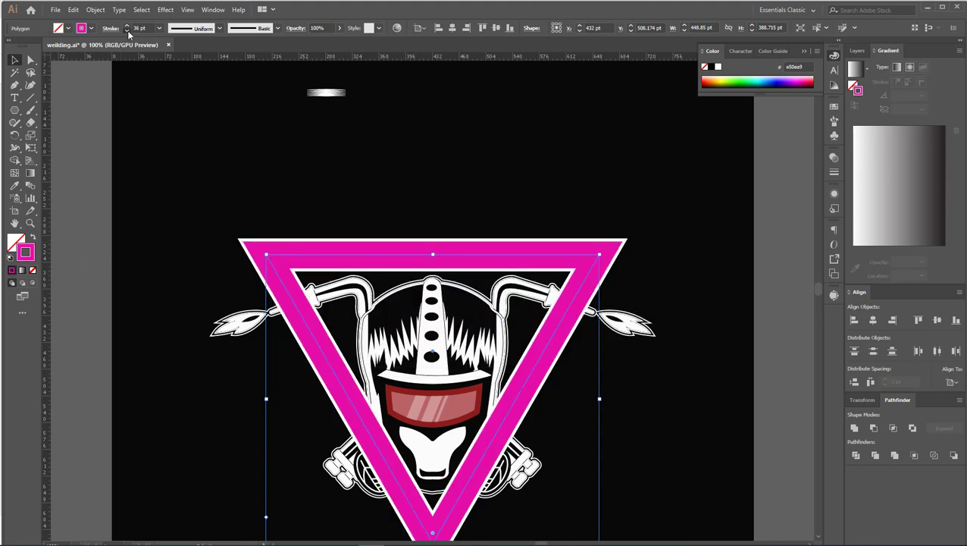
click(127, 31)
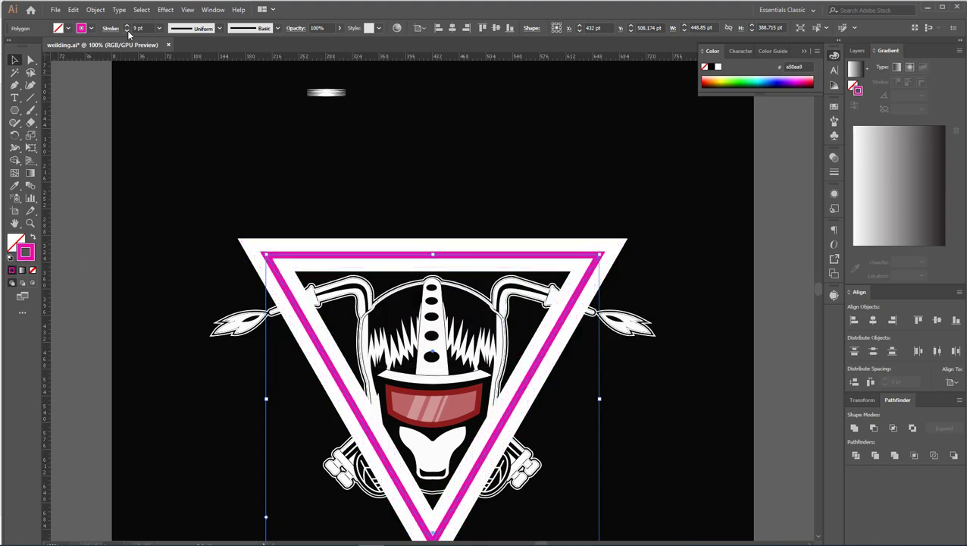
click(126, 31)
click(126, 30)
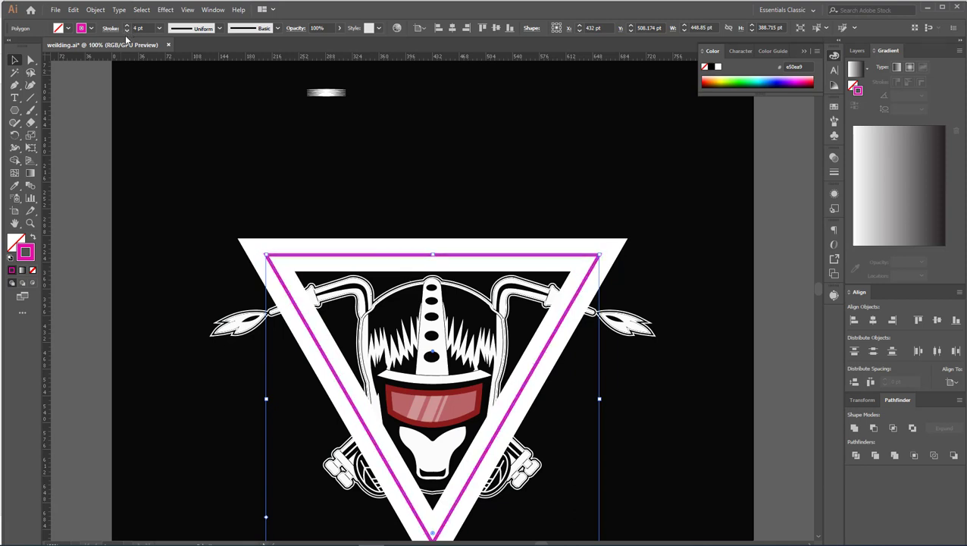
click(32, 137)
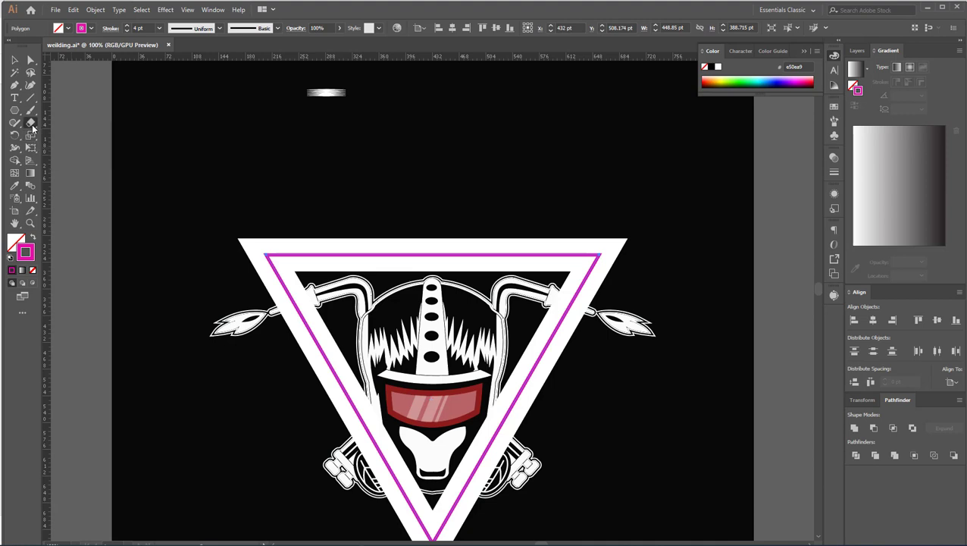
Cut the magenta triangle with the Scissors at points near each of its corners.
drag(31, 122, 63, 137)
click(282, 281)
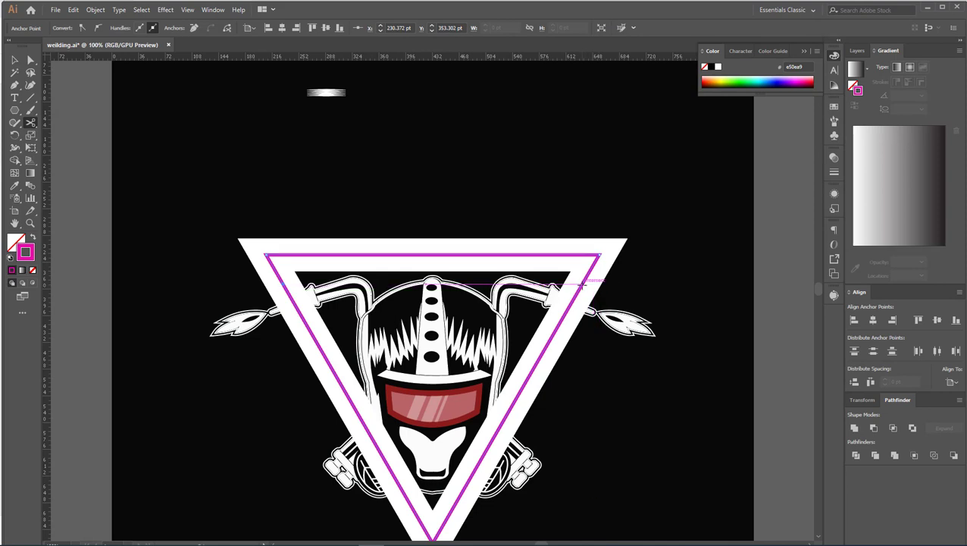
click(584, 282)
click(561, 254)
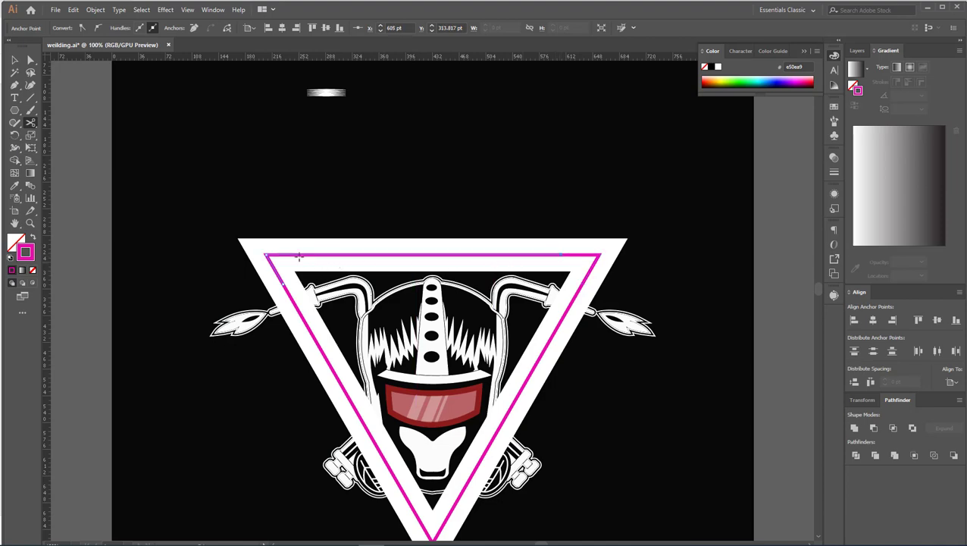
scroll(578, 243, down, 1)
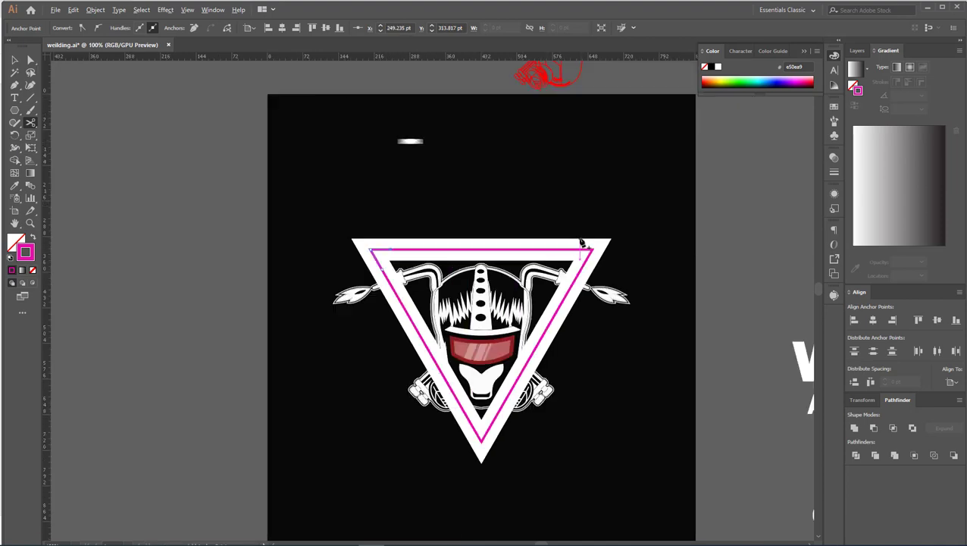
scroll(579, 243, down, 1)
scroll(514, 371, up, 2)
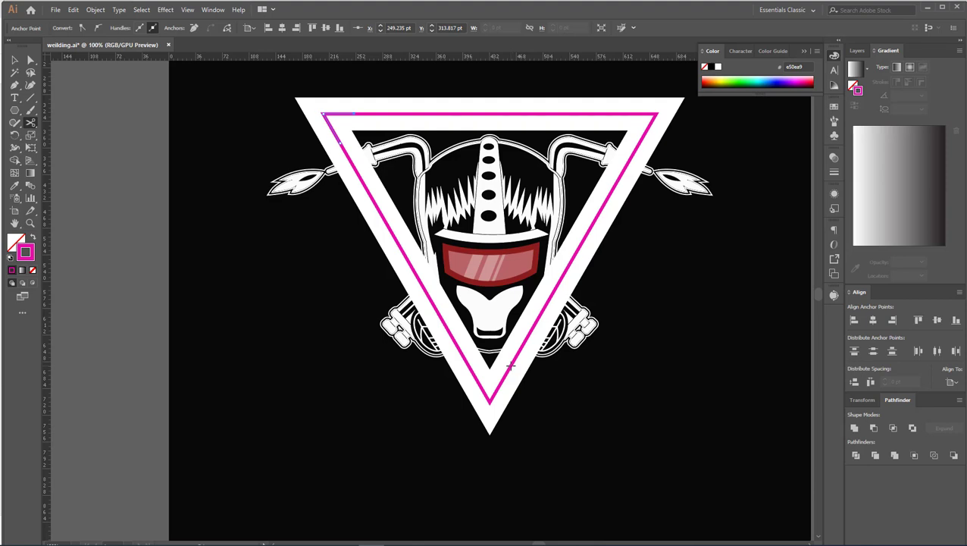
click(472, 369)
Delete the magenta corner pieces at the bottom, top-right and top-left points.
key(a)
scroll(531, 387, up, 1)
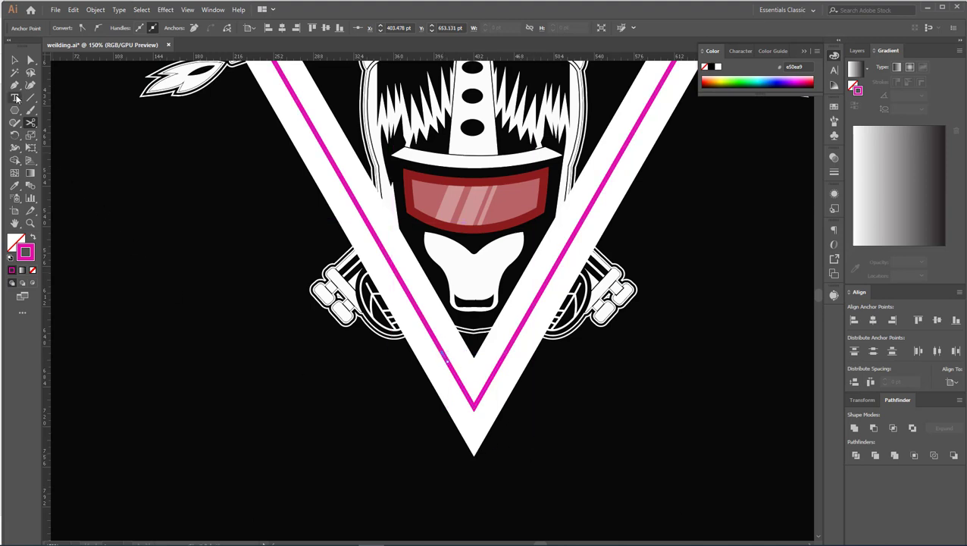
key(a)
key(Delete)
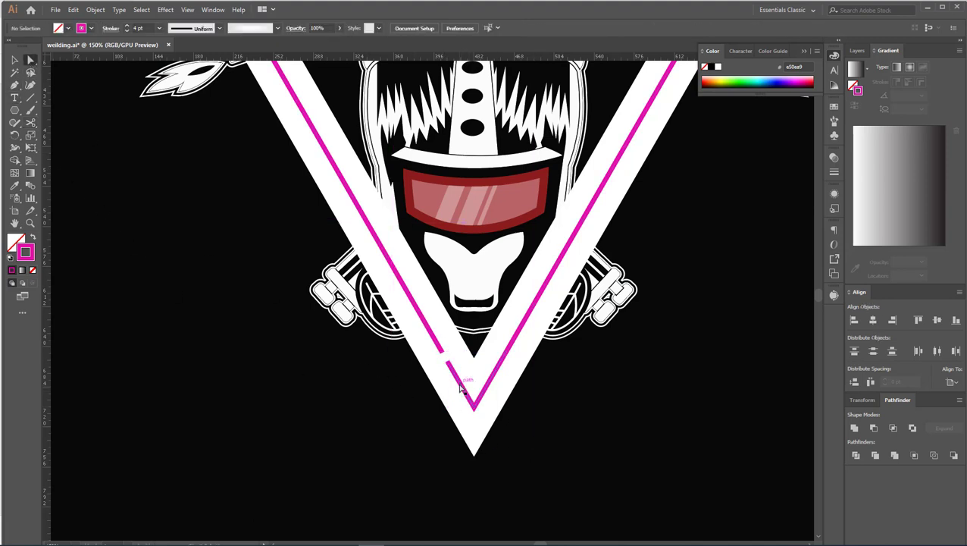
scroll(397, 391, down, 2)
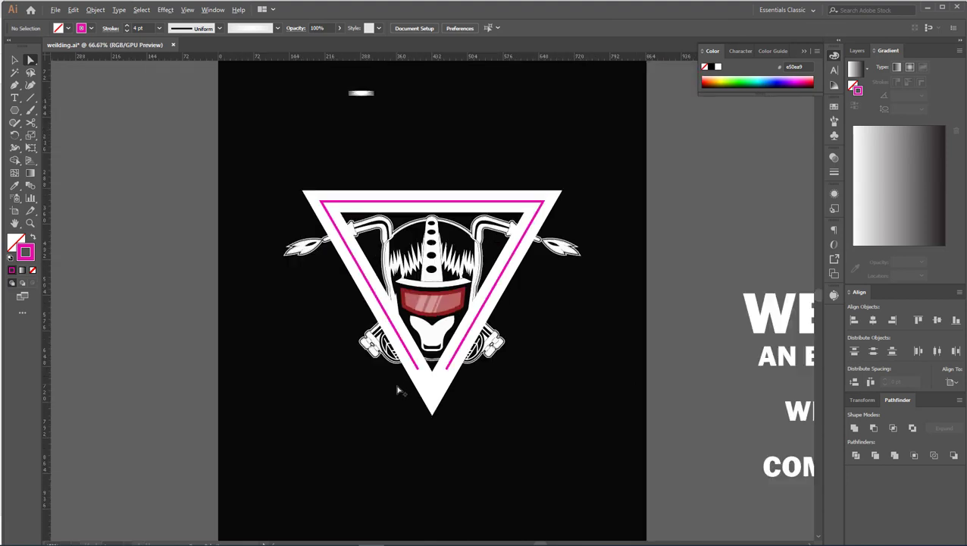
click(543, 202)
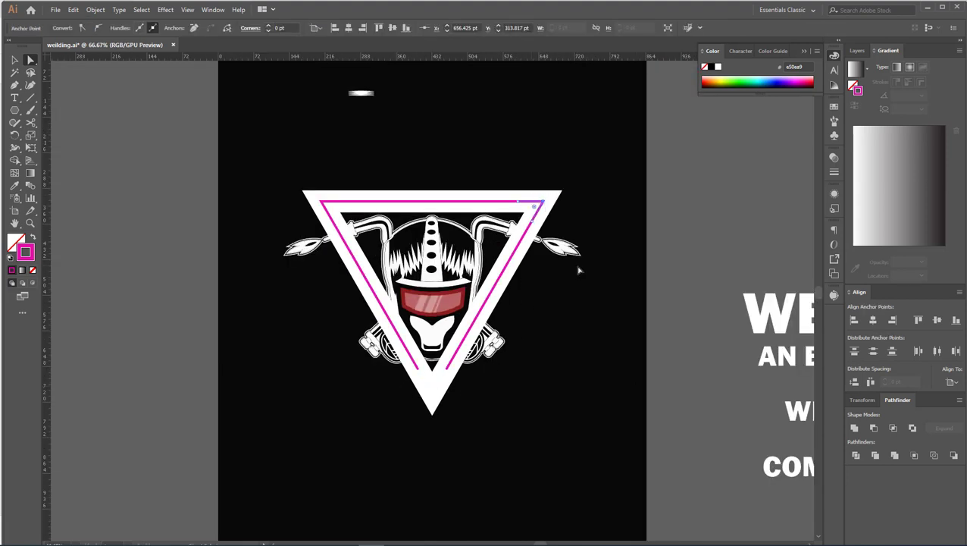
key(Delete)
click(320, 202)
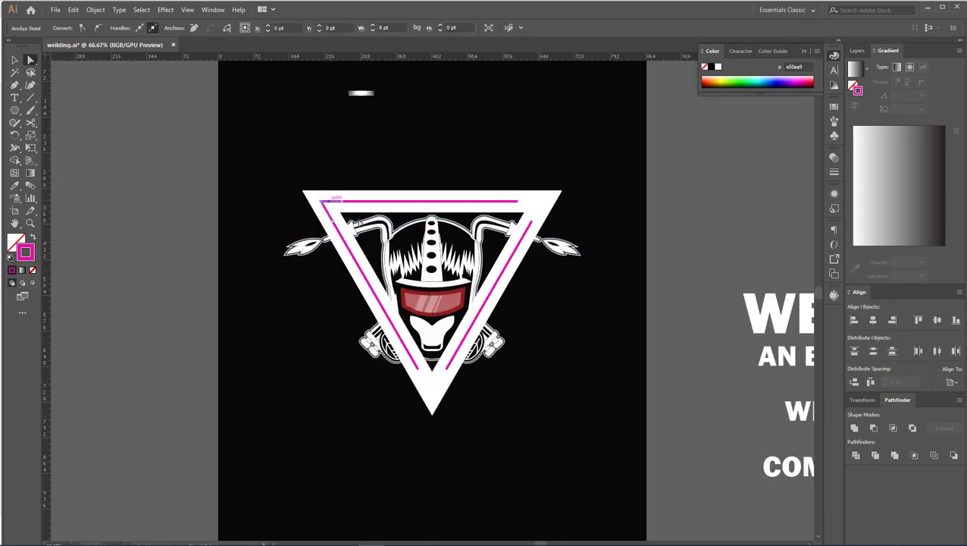
key(Delete)
click(14, 59)
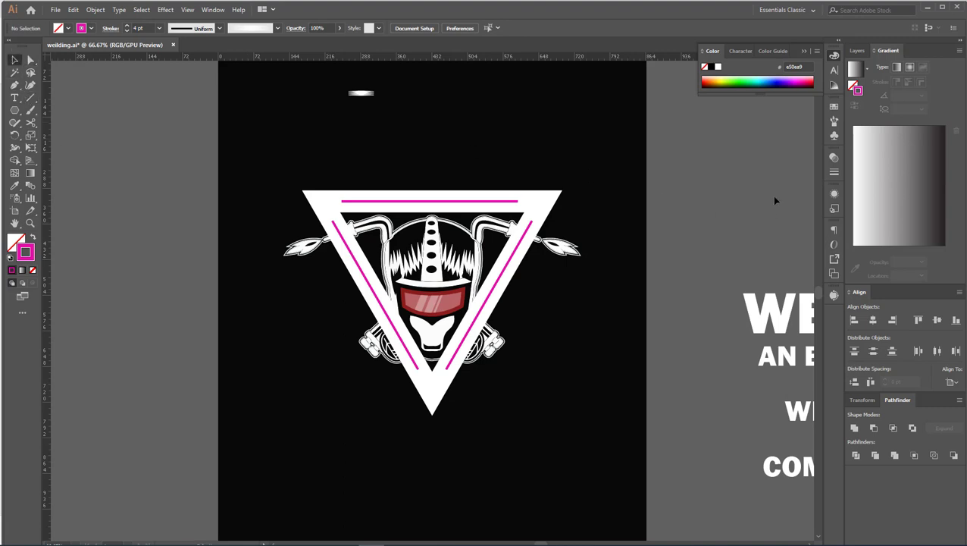
Apply the striped Art Brush 1 to the top magenta line at a 3 pt stroke.
click(835, 126)
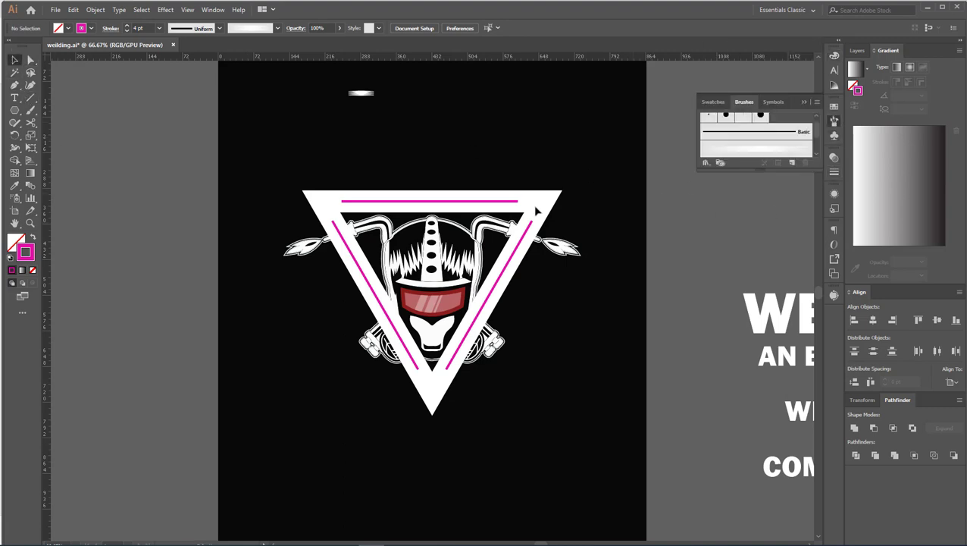
click(377, 202)
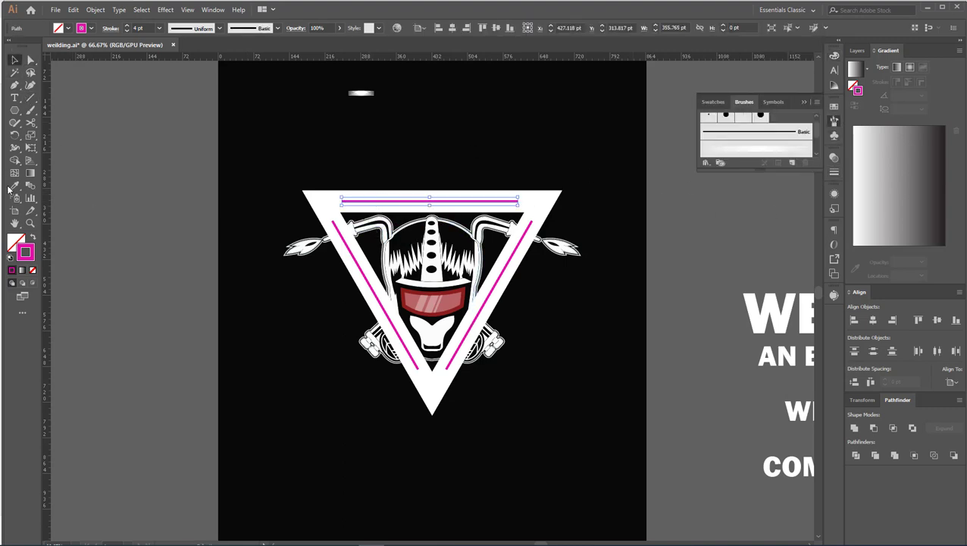
click(13, 185)
click(14, 59)
click(734, 152)
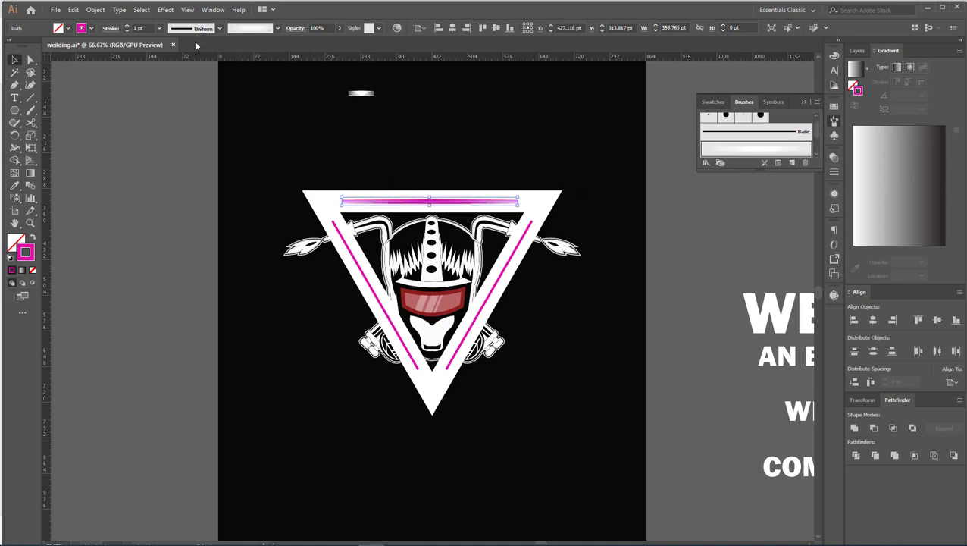
click(126, 27)
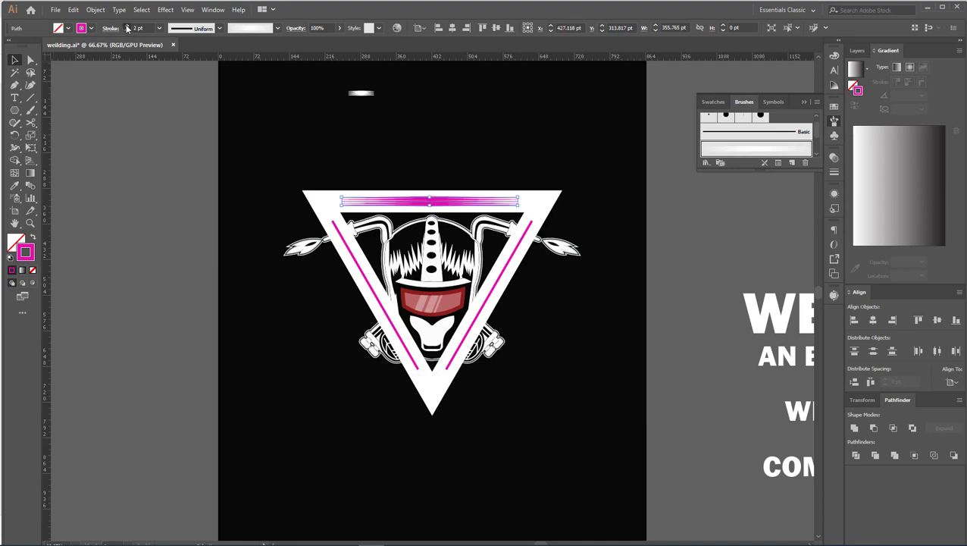
click(473, 144)
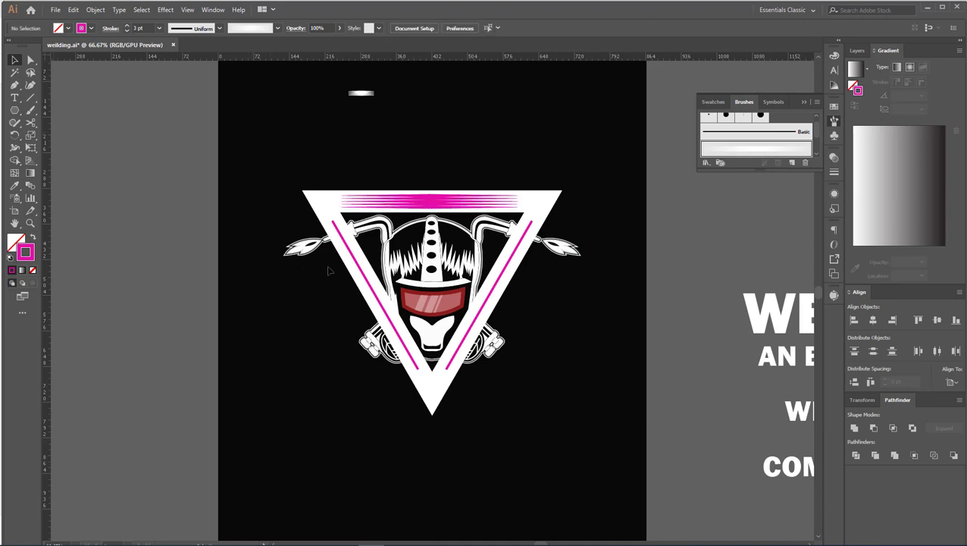
Apply Art Brush 1 at 3 pt to both diagonal magenta lines, then select all three bands.
click(359, 265)
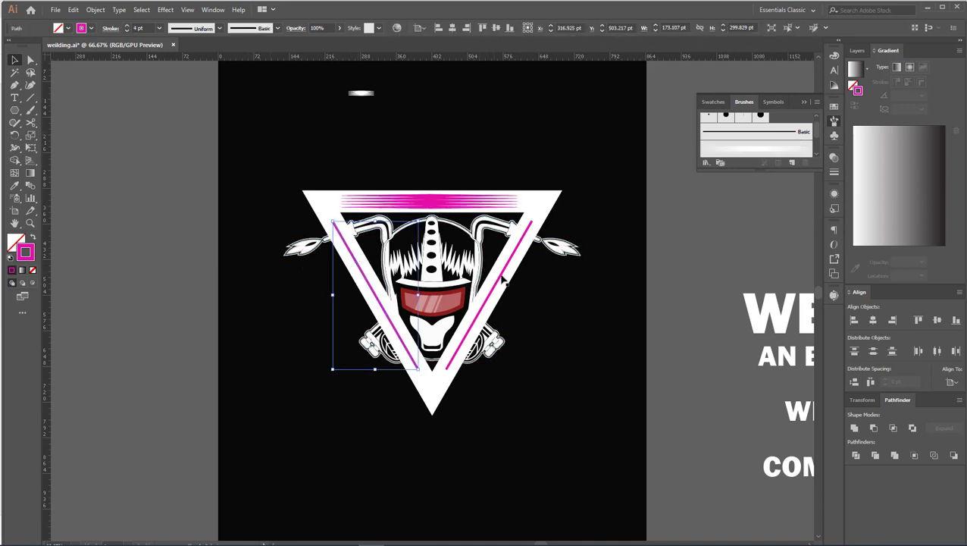
shift+click(503, 280)
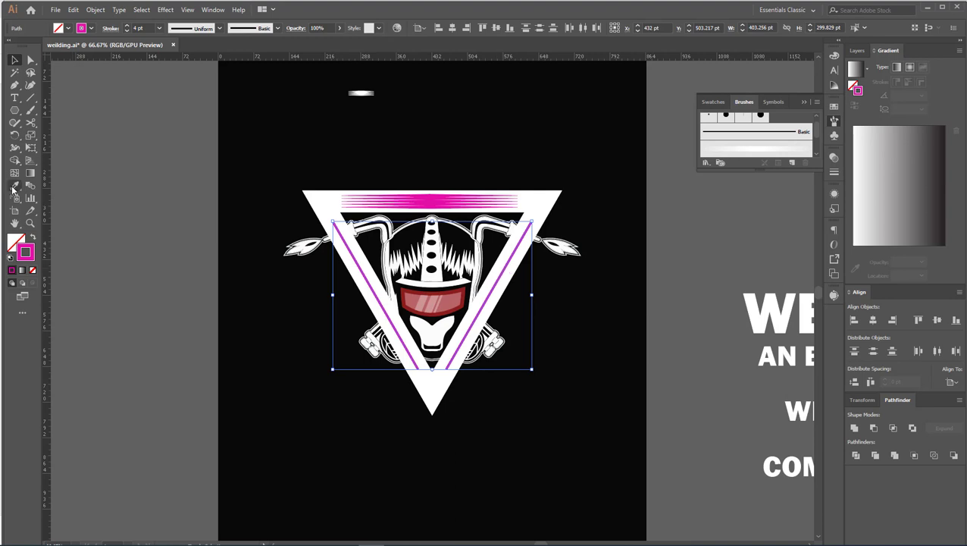
click(738, 152)
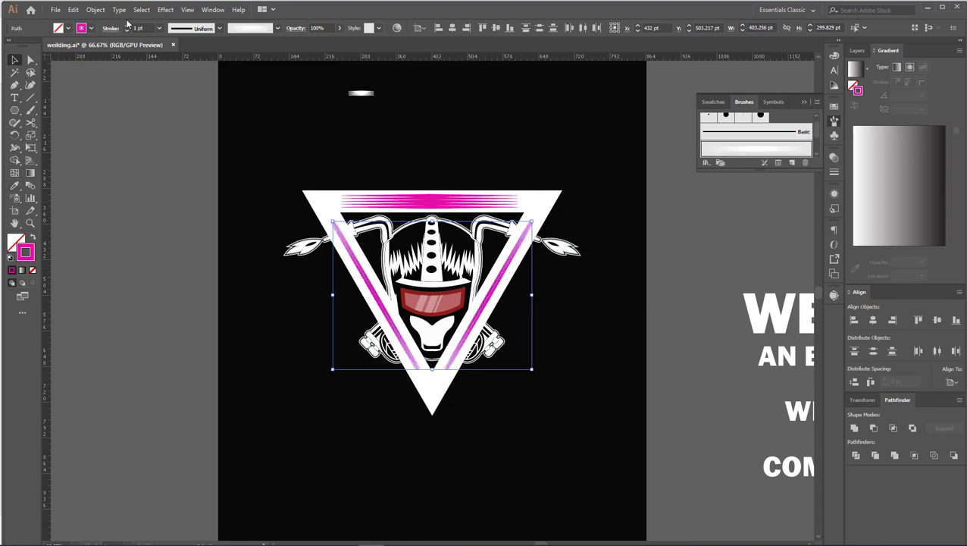
click(127, 25)
click(126, 25)
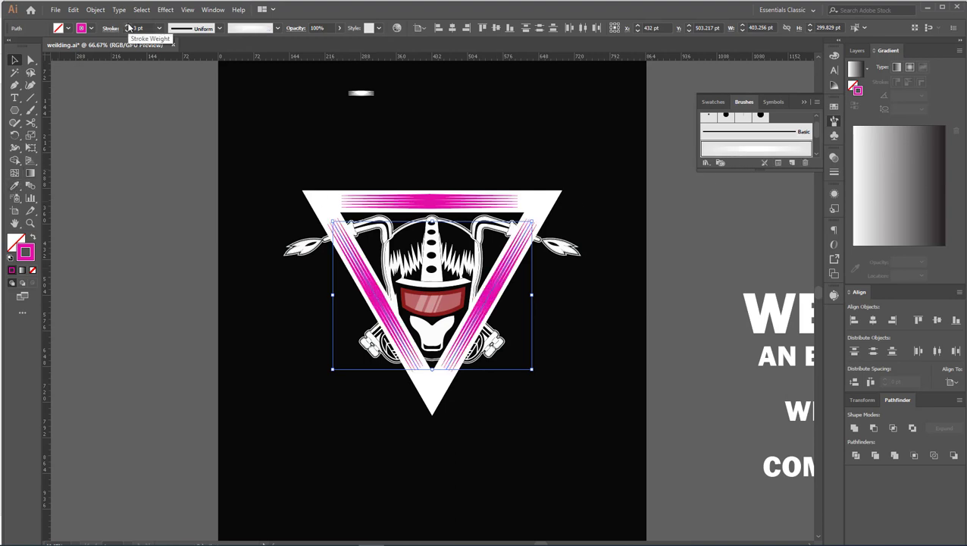
click(596, 315)
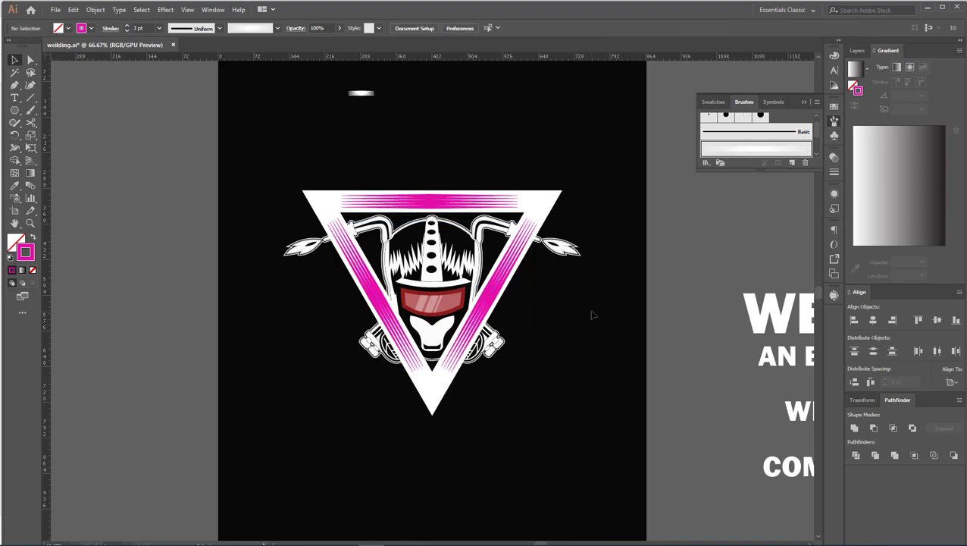
click(492, 307)
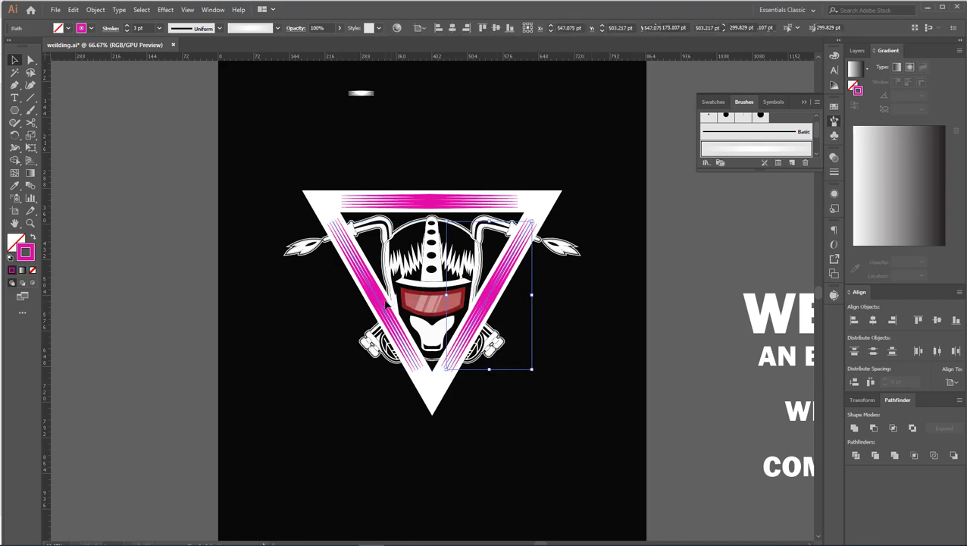
shift+click(394, 303)
shift+click(455, 209)
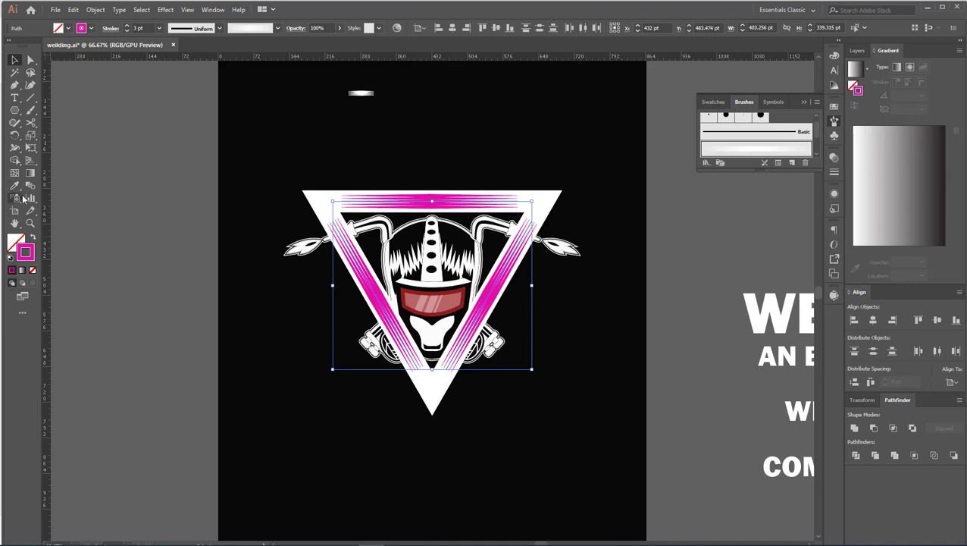
Change the three striped bands' stroke colour to near-black #0a0008.
double_click(31, 251)
click(496, 335)
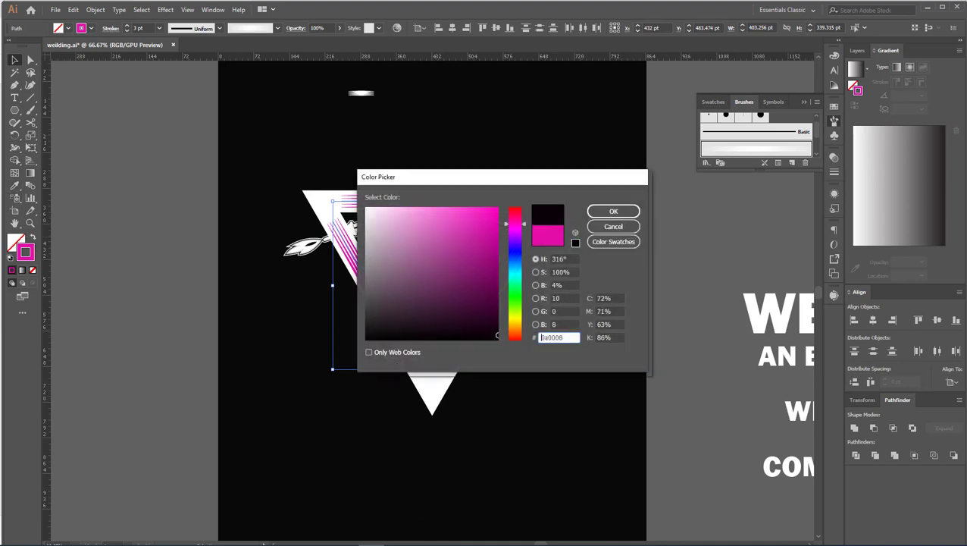
click(606, 211)
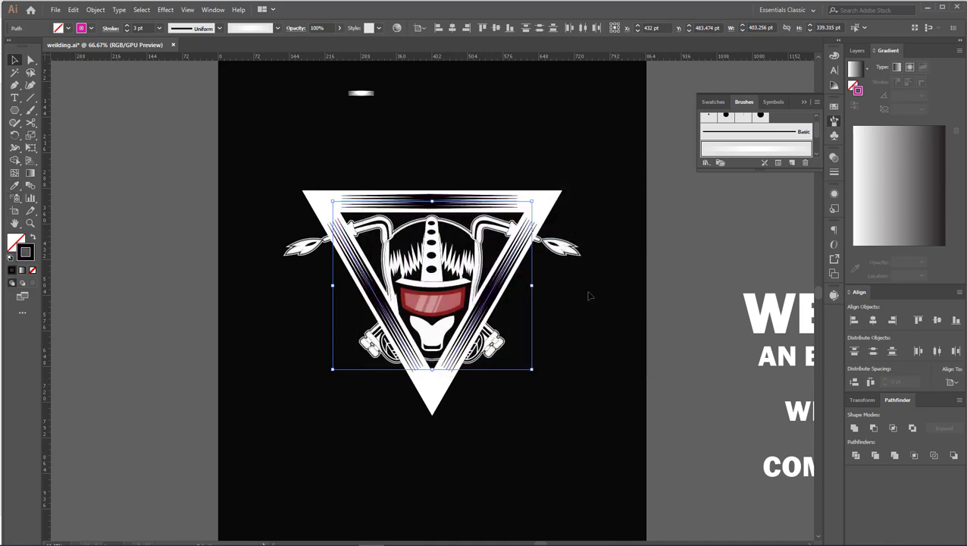
click(591, 349)
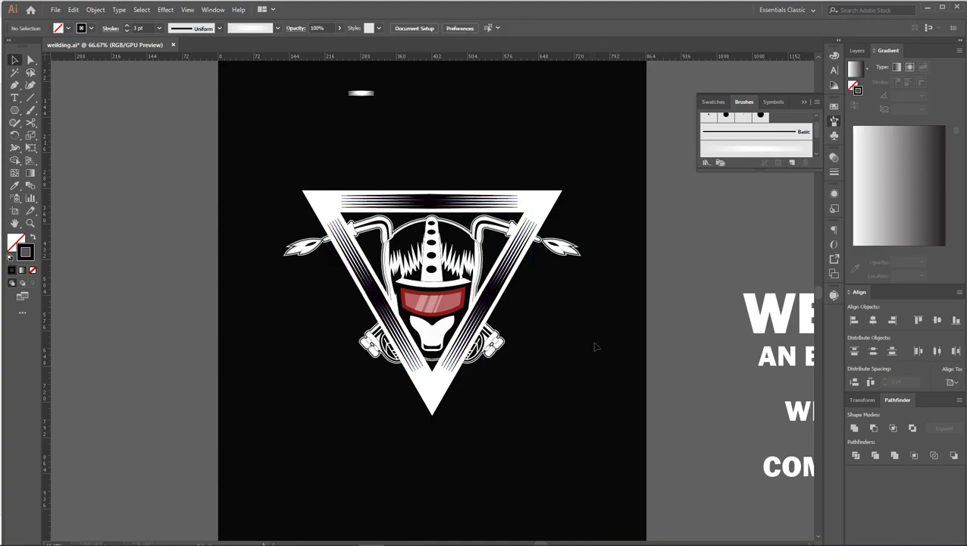
scroll(339, 207, up, 5)
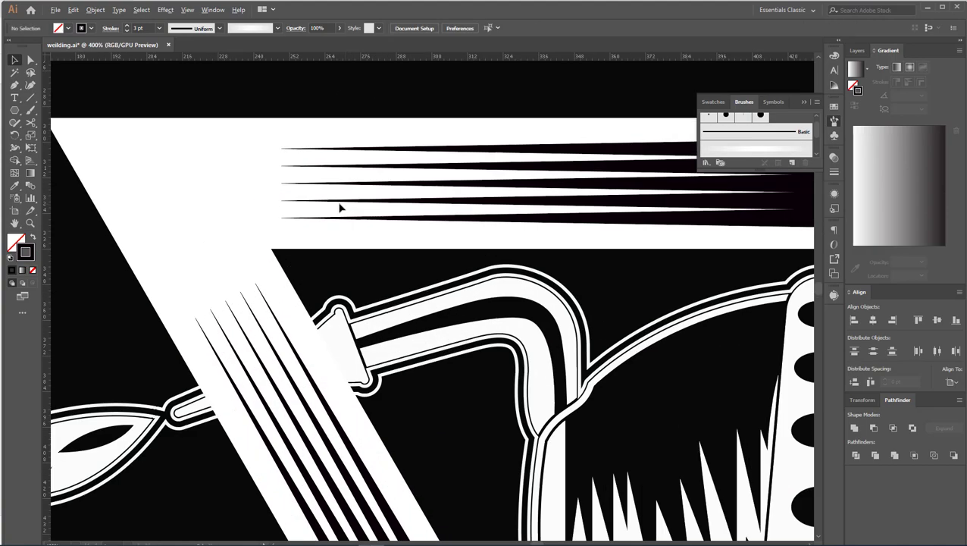
scroll(300, 173, up, 3)
scroll(244, 211, down, 4)
scroll(245, 211, down, 8)
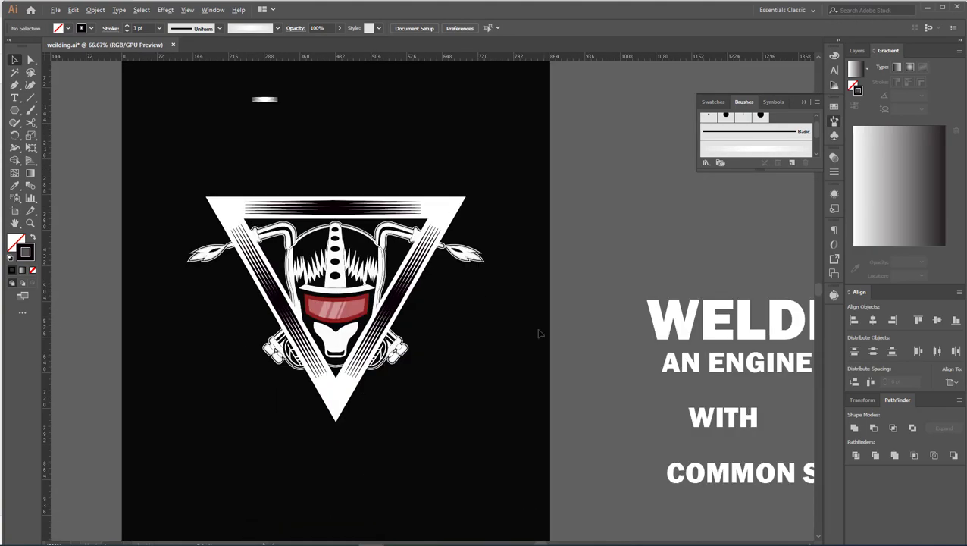
click(334, 250)
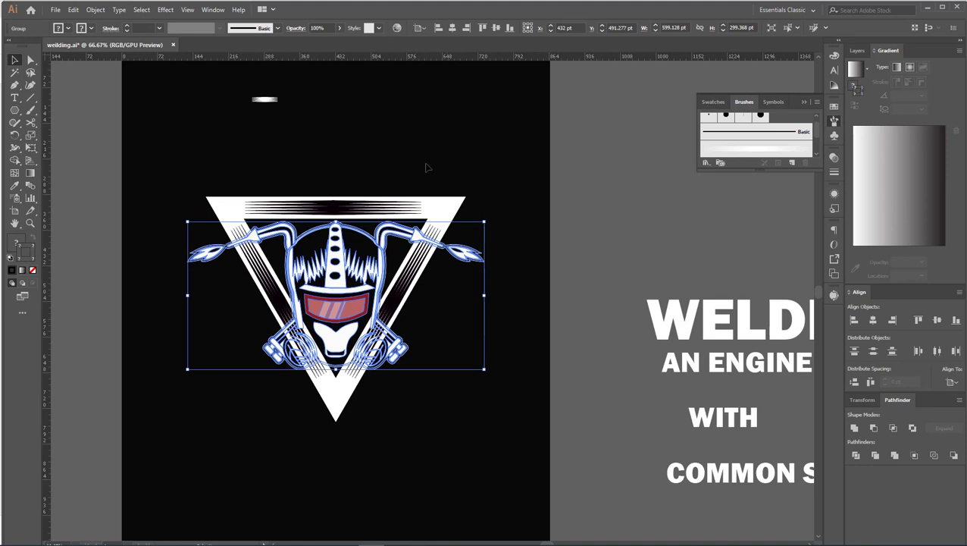
Select the helmet-and-handlebars emblem group and open Object > Path toward Offset Path.
click(416, 188)
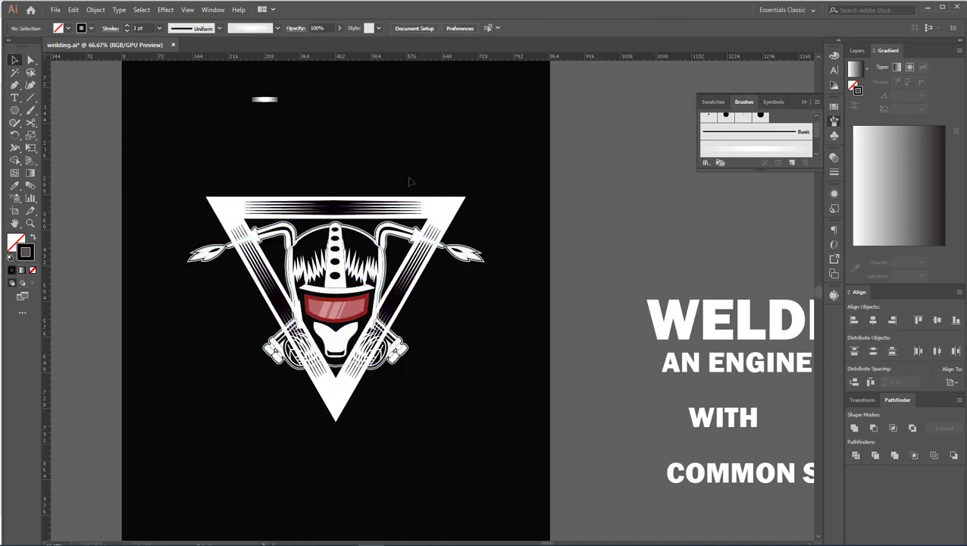
click(421, 214)
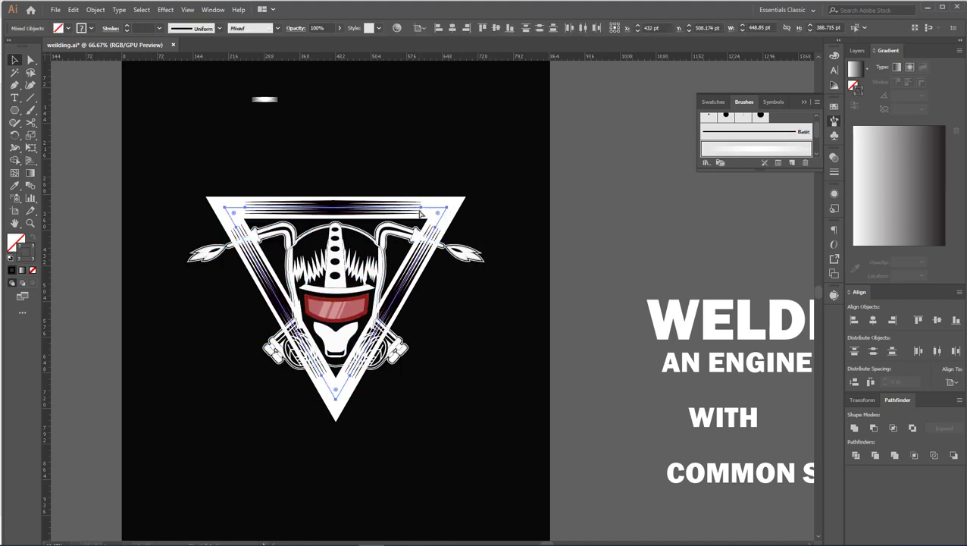
drag(416, 296, 516, 330)
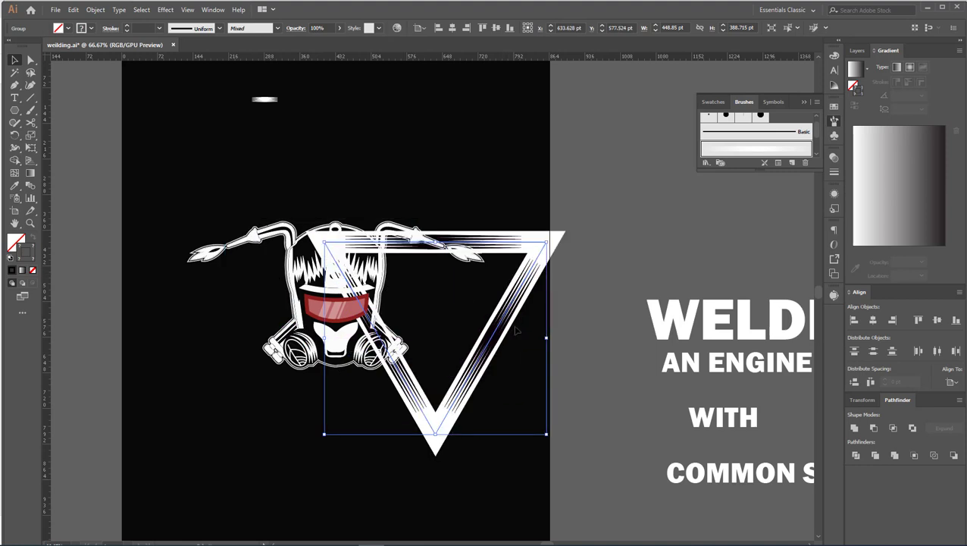
key(ctrl+z)
click(503, 335)
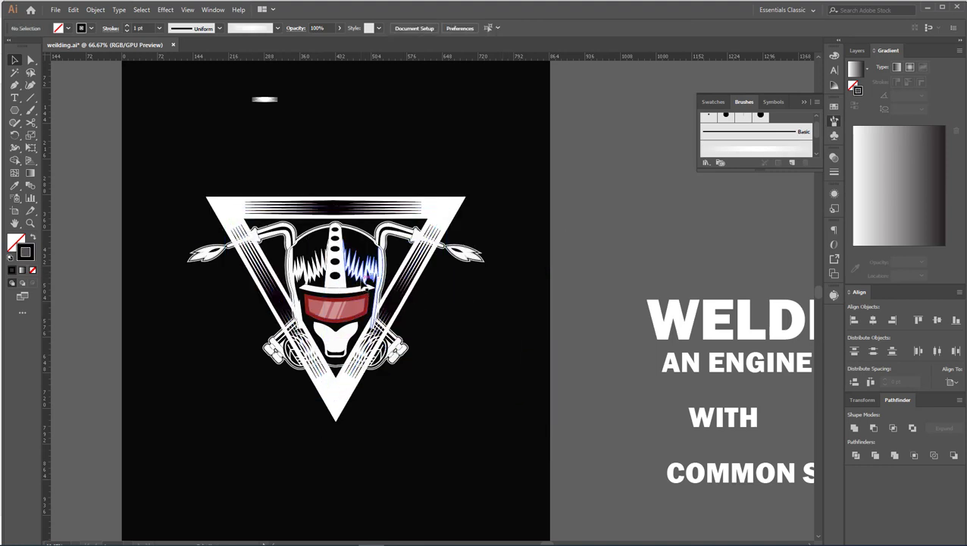
click(416, 287)
click(95, 9)
mouse_move(108, 248)
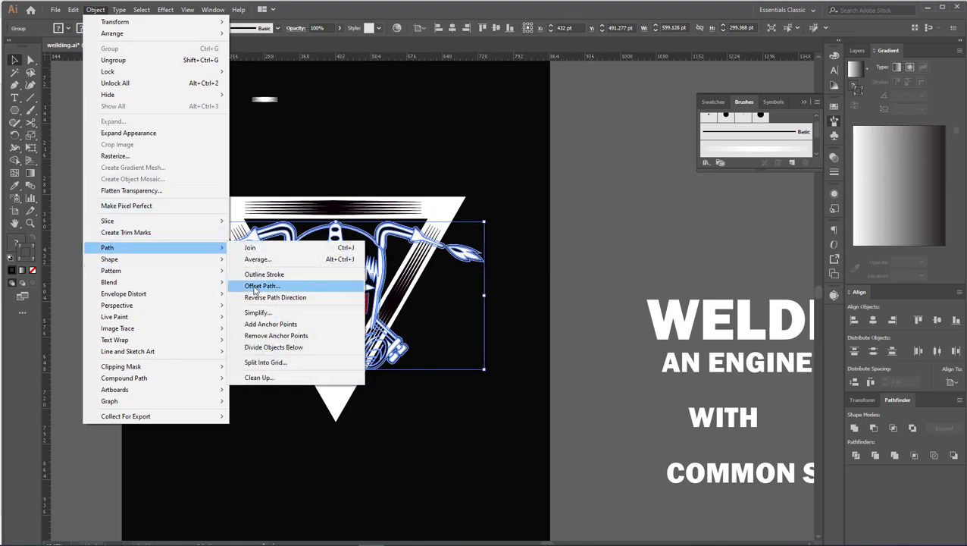
Offset the helmet mascot path by 9 pt with round joins.
click(255, 288)
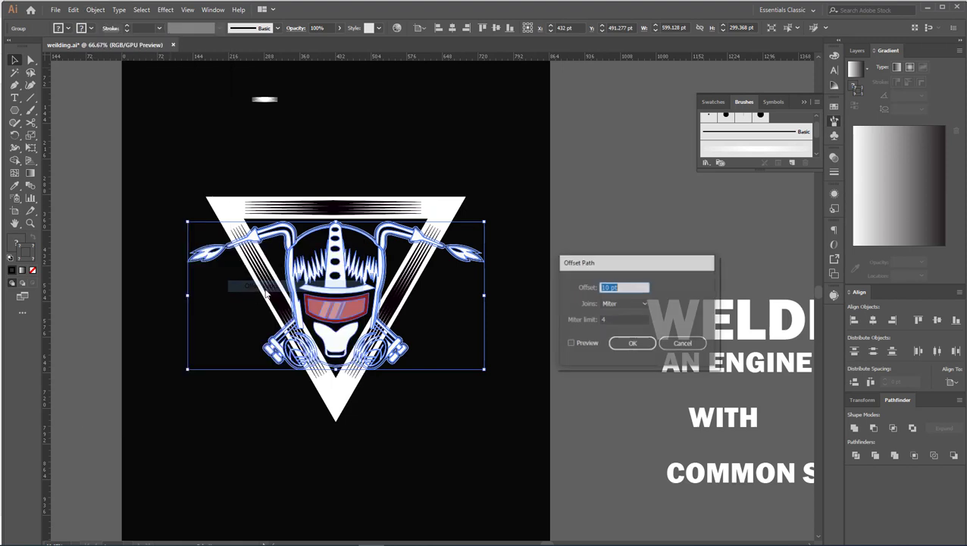
click(570, 344)
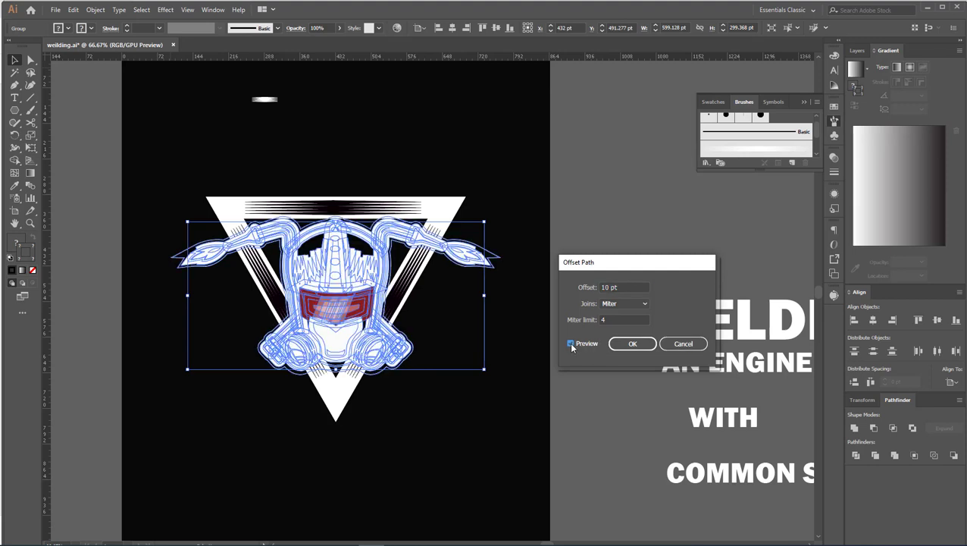
drag(629, 287, 590, 288)
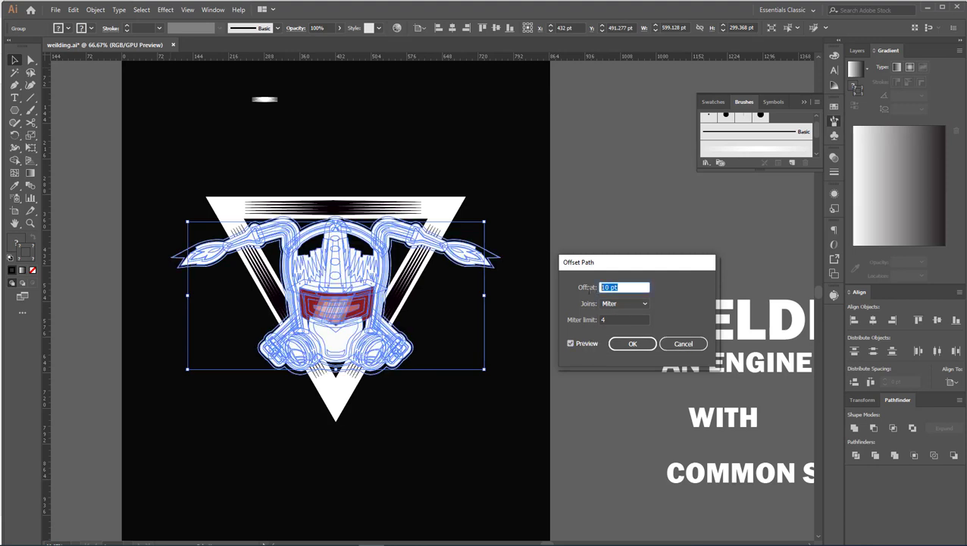
text(9)
click(623, 303)
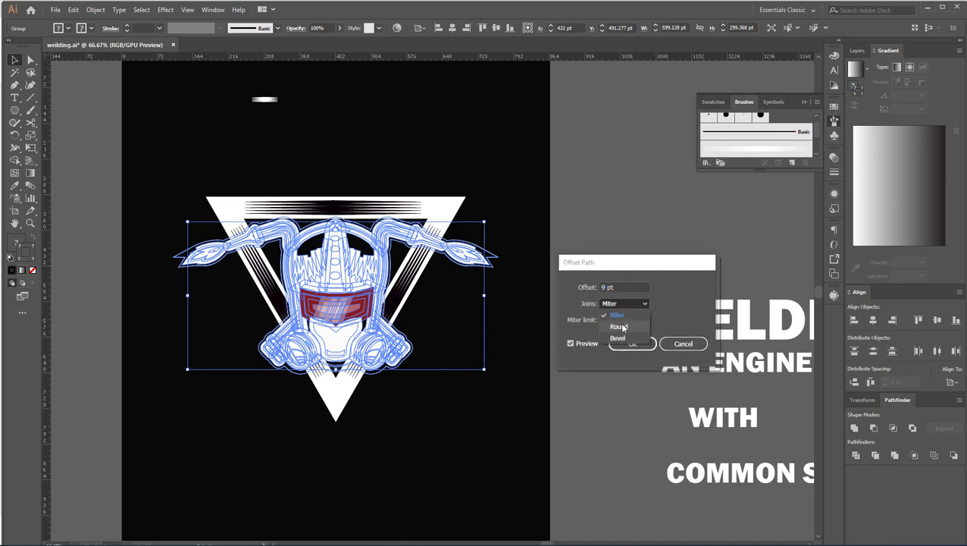
click(622, 330)
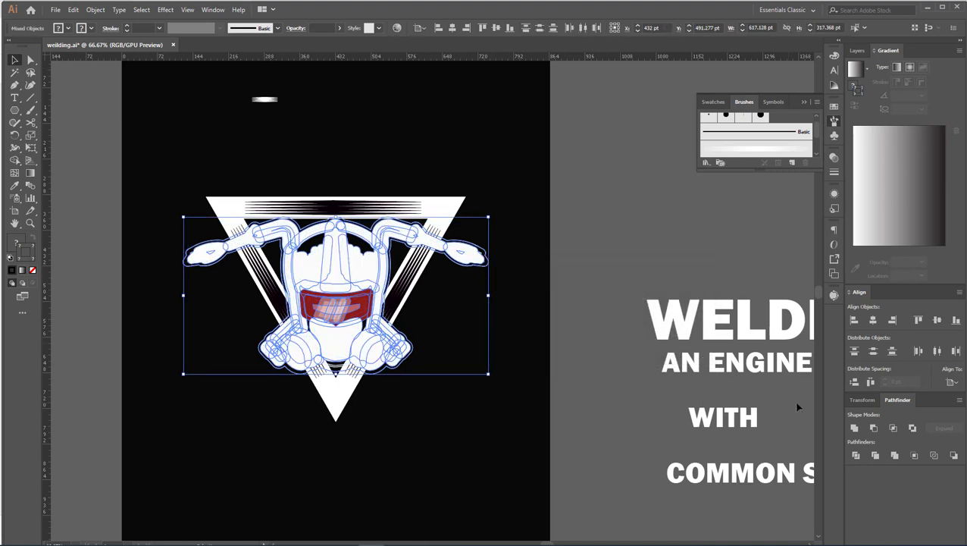
Merge the offset pieces into a single united outline path.
click(854, 428)
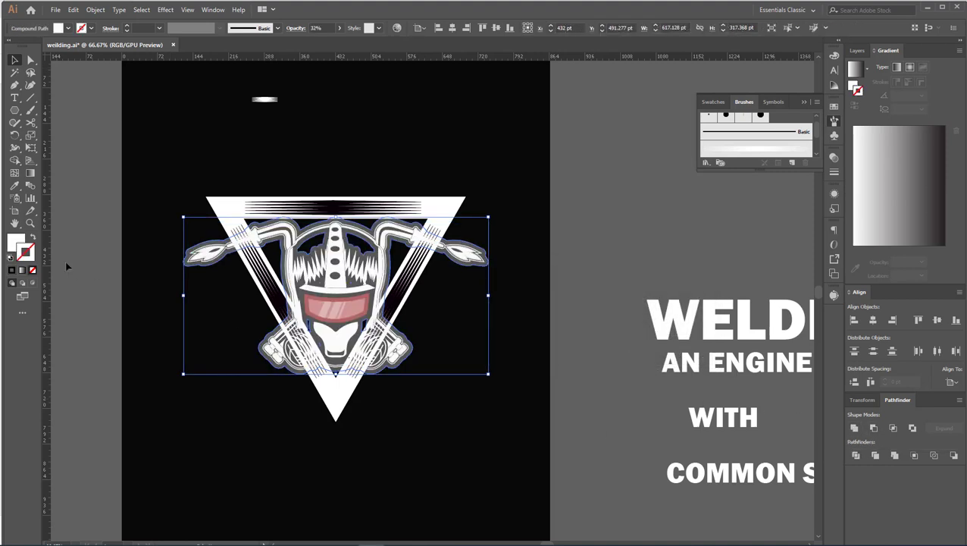
click(15, 160)
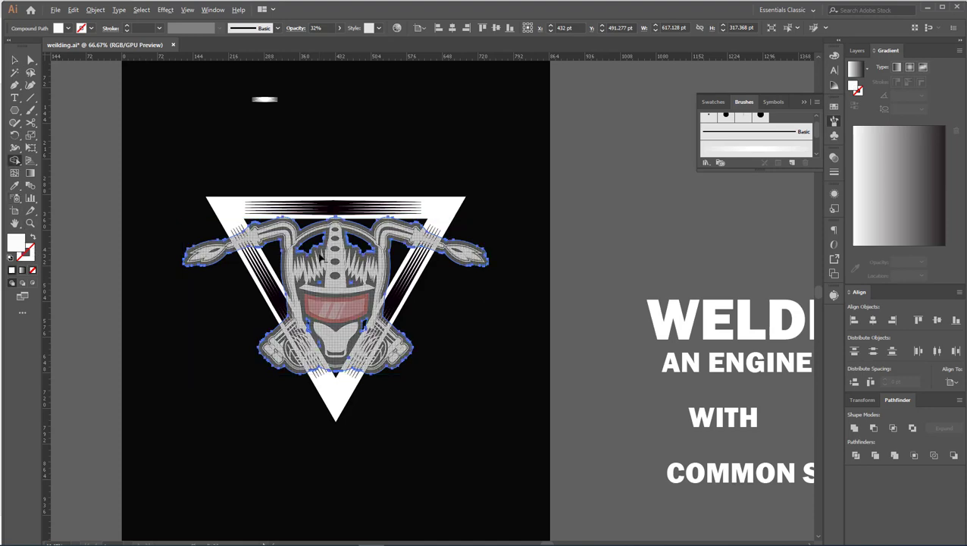
scroll(318, 252, up, 1)
click(379, 237)
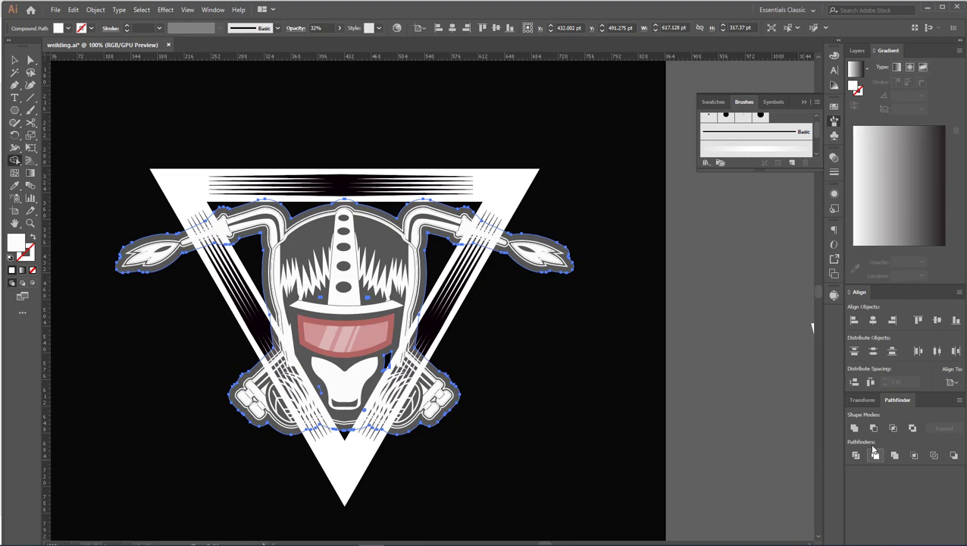
click(874, 453)
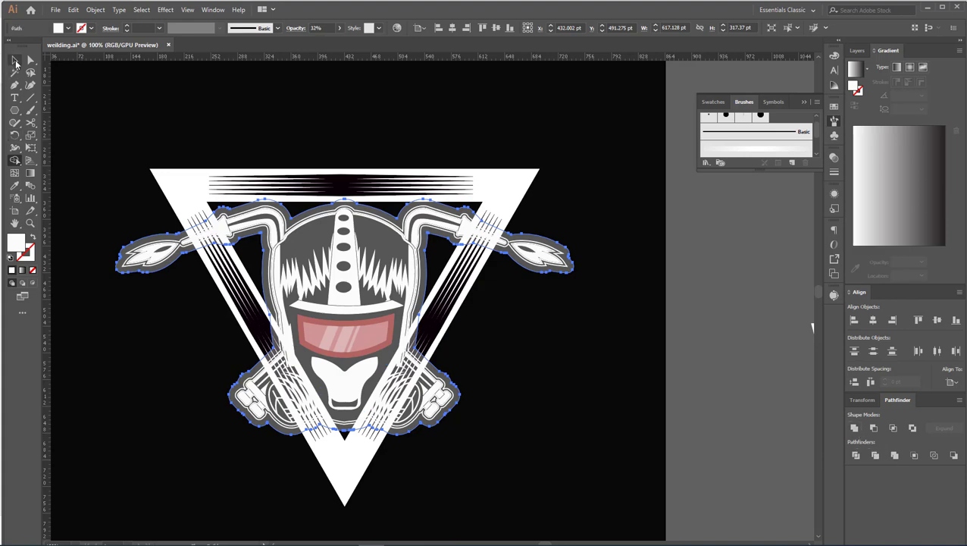
click(16, 60)
key(ctrl+minus)
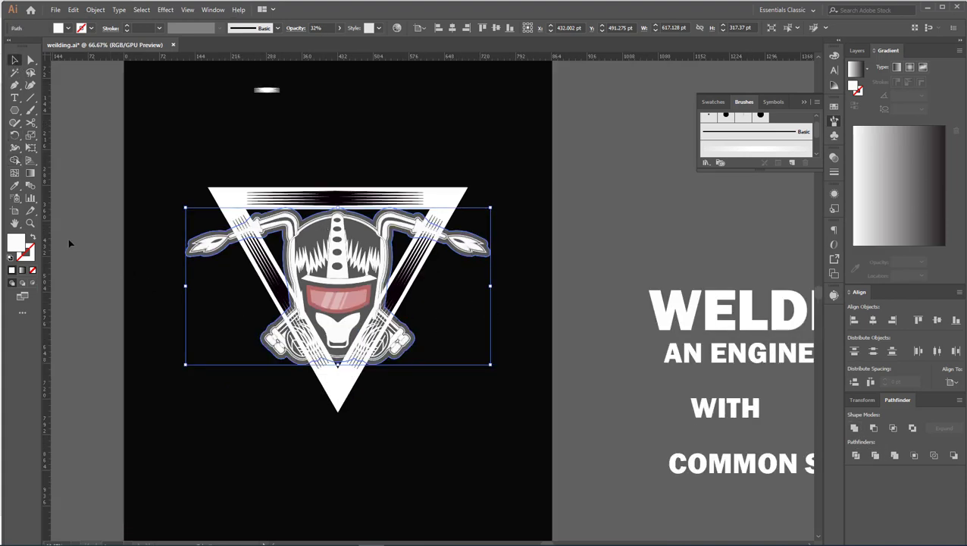
Fill the merged silhouette black and cut it to the clipboard.
click(15, 185)
click(197, 144)
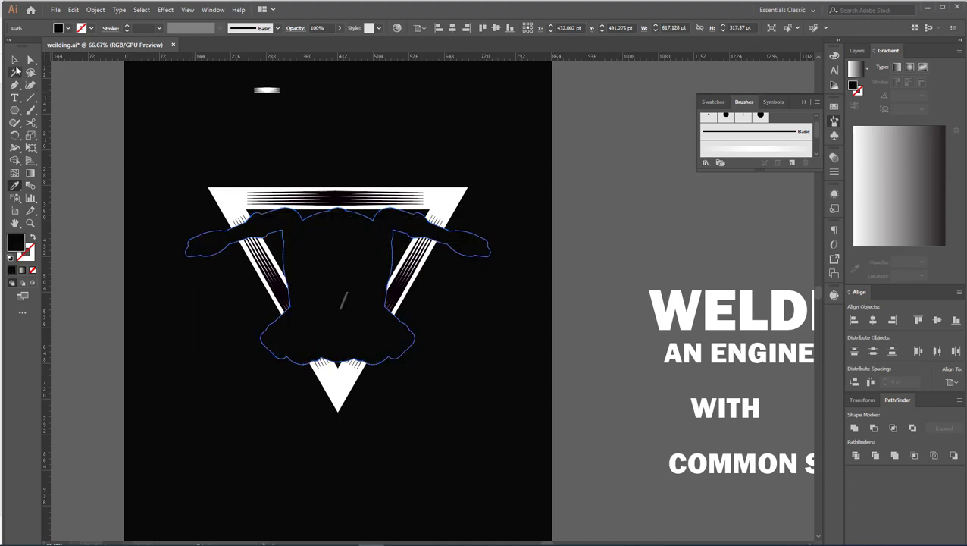
click(15, 64)
key(Delete)
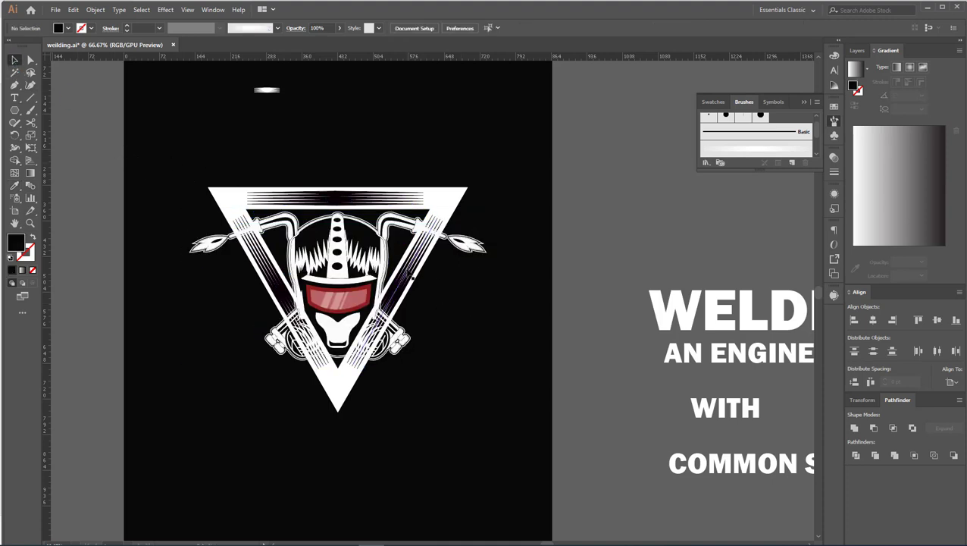
click(413, 279)
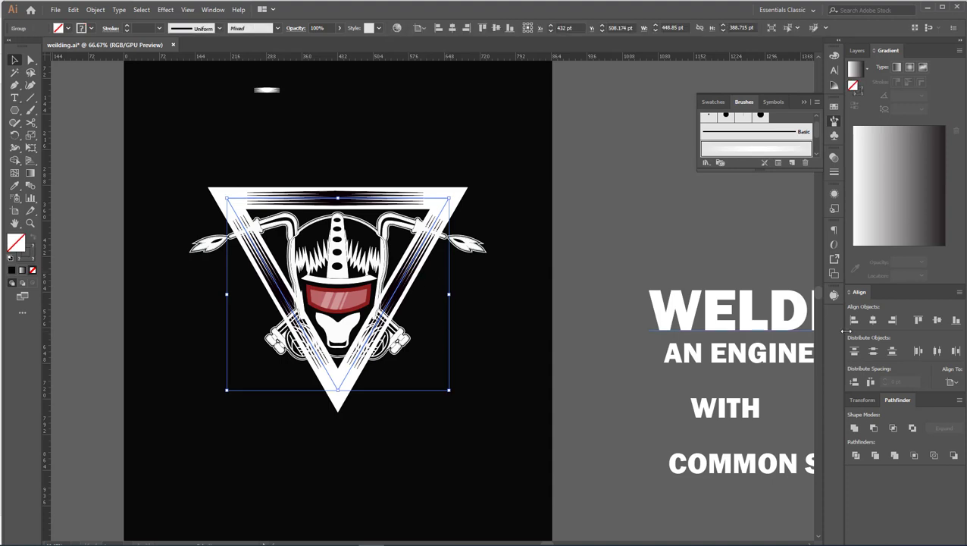
Give the triangle group an unclipped opacity mask containing the pasted mascot silhouette.
click(834, 172)
click(724, 152)
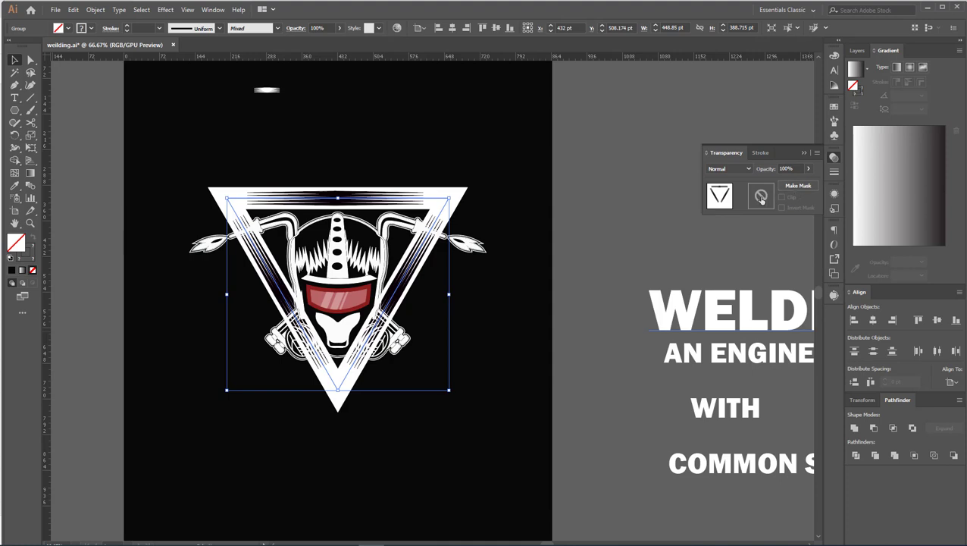
click(761, 198)
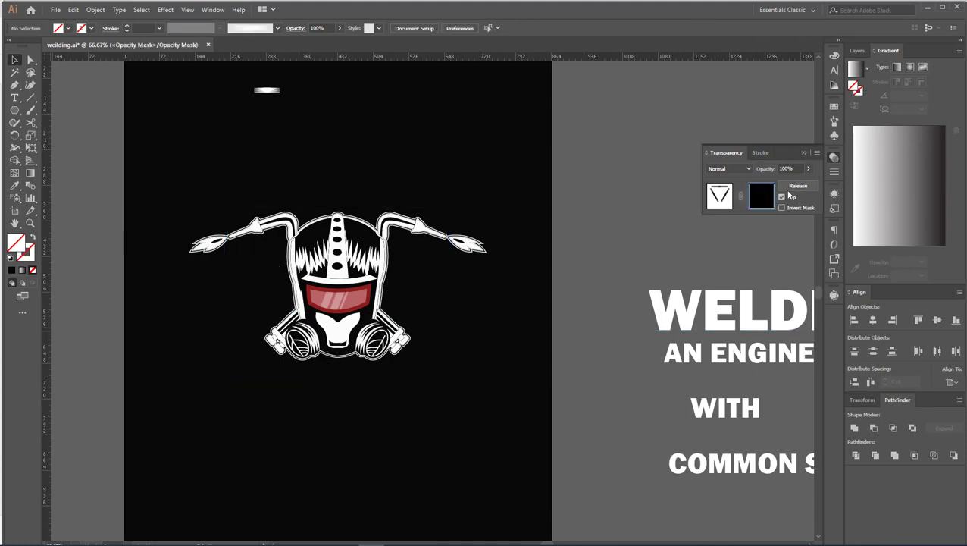
click(782, 197)
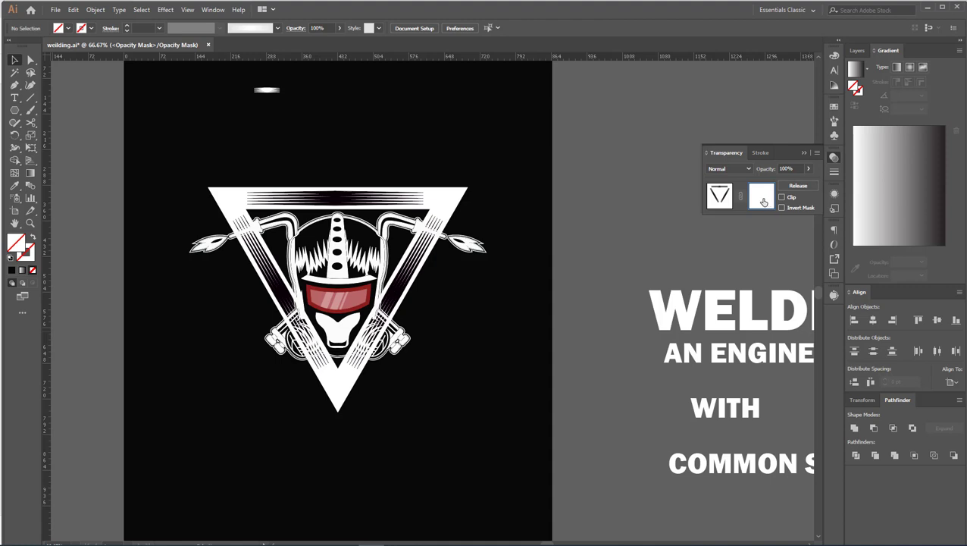
key(ctrl+f)
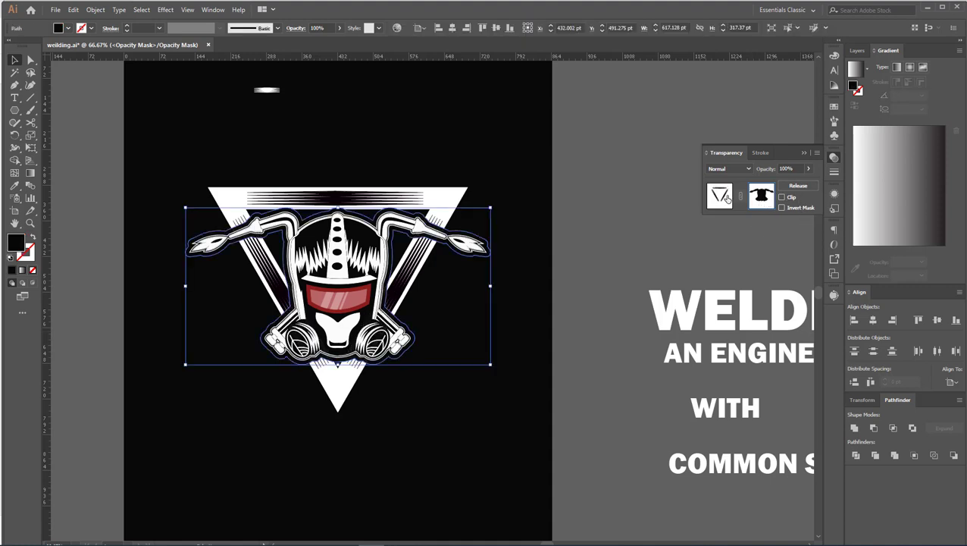
click(720, 196)
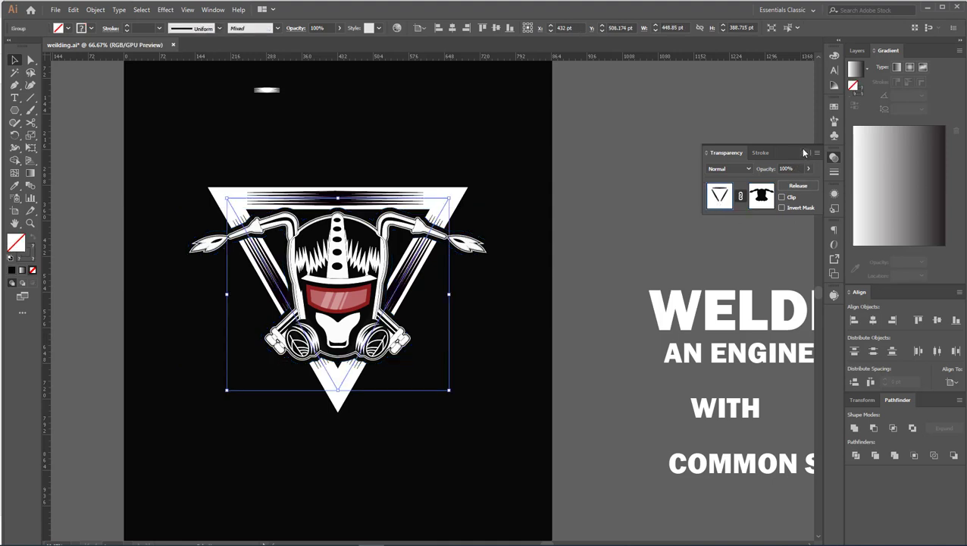
click(632, 200)
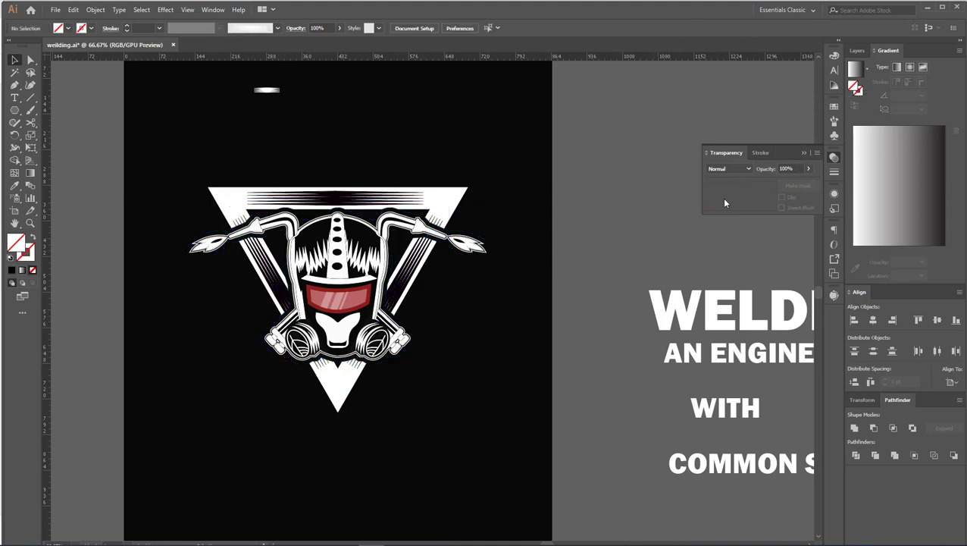
click(804, 155)
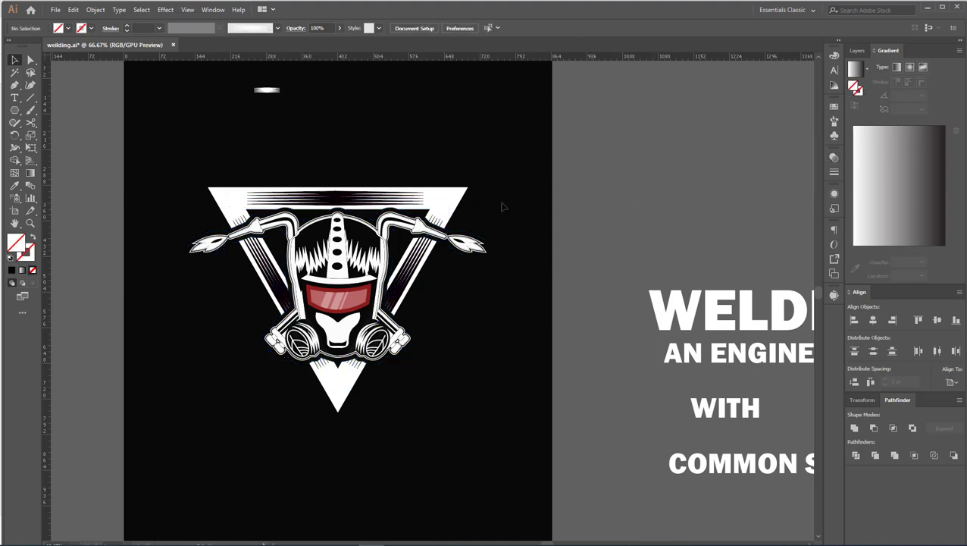
Expand the masked triangle group's appearance into plain paths.
click(446, 205)
click(95, 9)
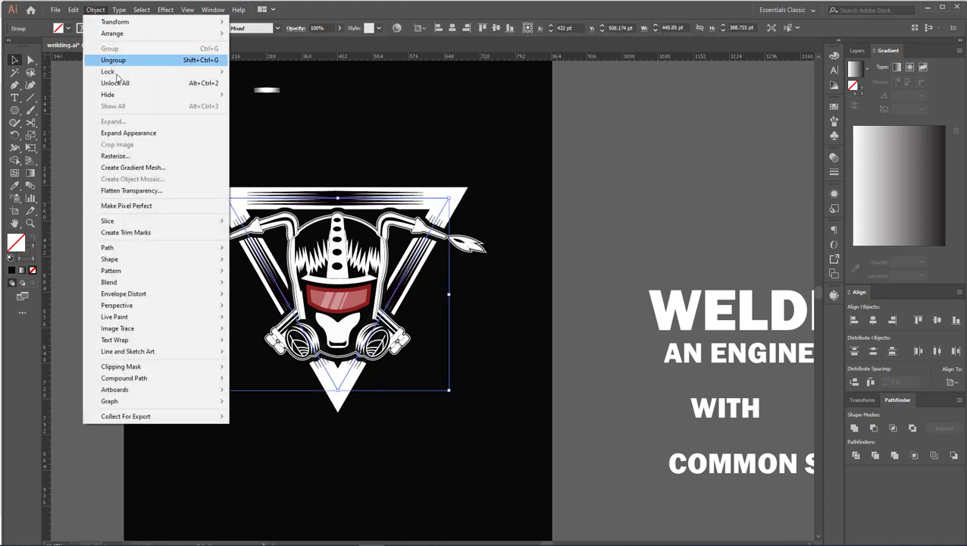
click(125, 132)
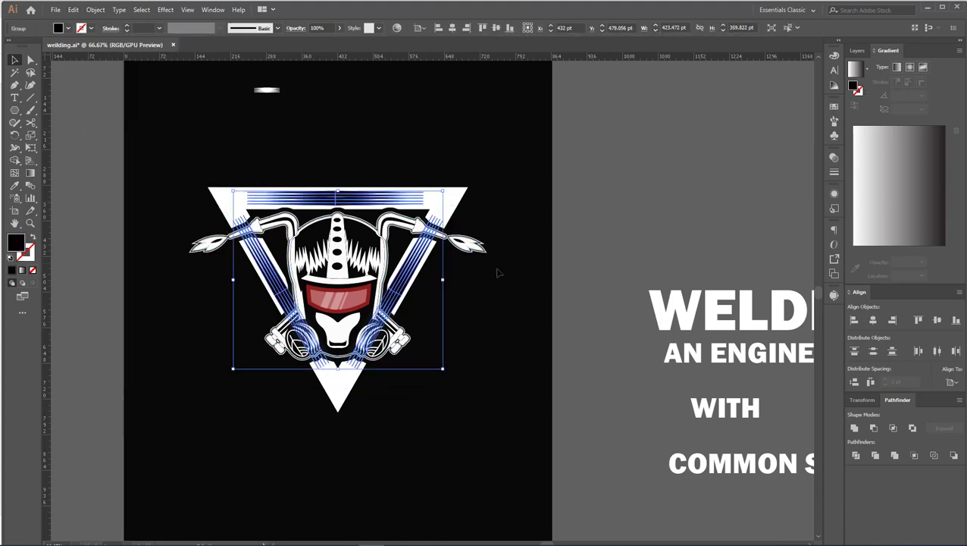
click(545, 229)
alt+scroll(507, 198, down, 1)
scroll(535, 266, down, 1)
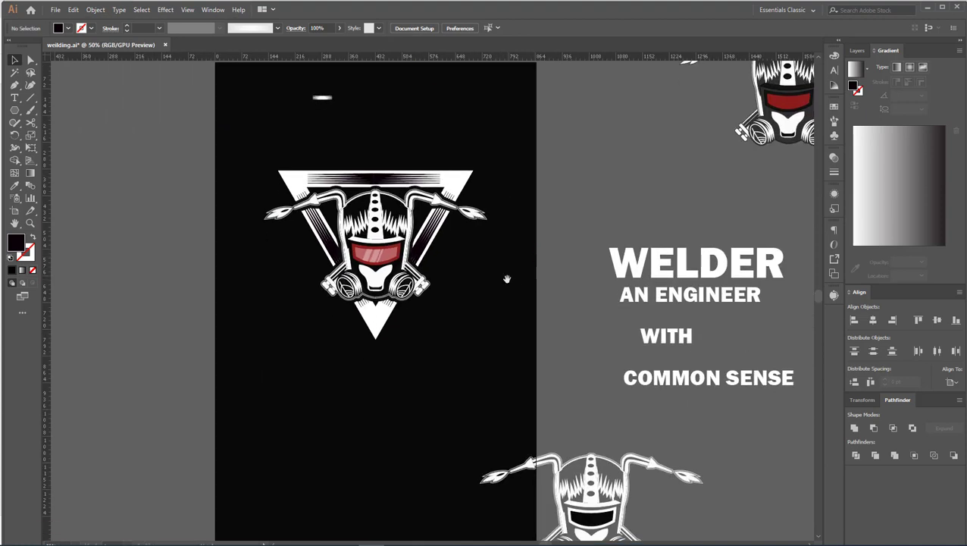
drag(507, 279, 504, 291)
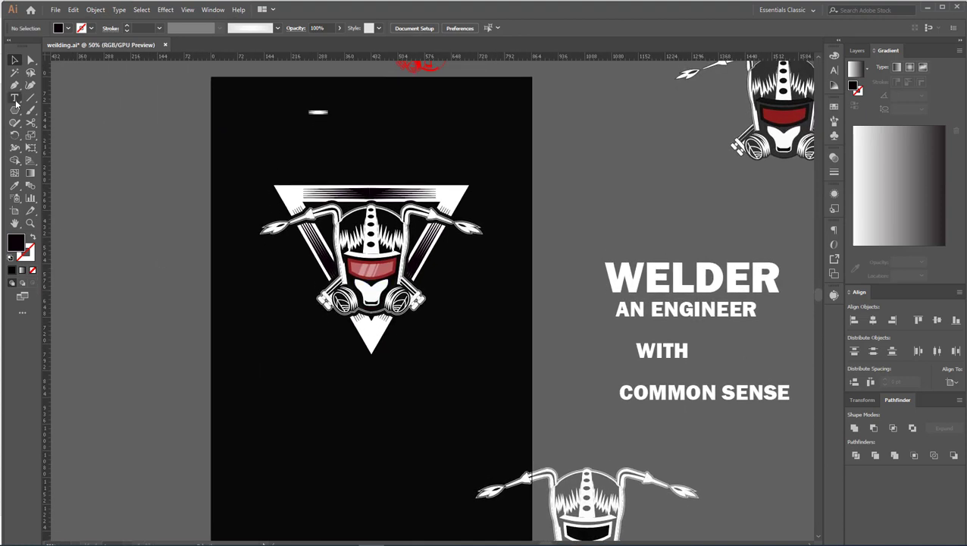
mouse_move(15, 110)
mouse_down()
mouse_move(51, 142)
mouse_move(53, 135)
mouse_up()
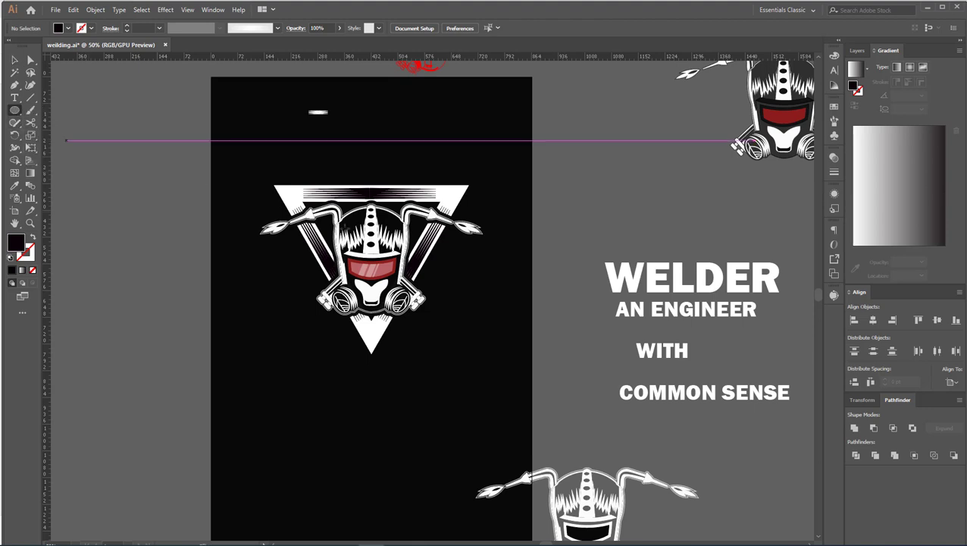
Draw a roughly 382 pt circle over the mascot as a near-white stroked ring.
drag(372, 260, 410, 332)
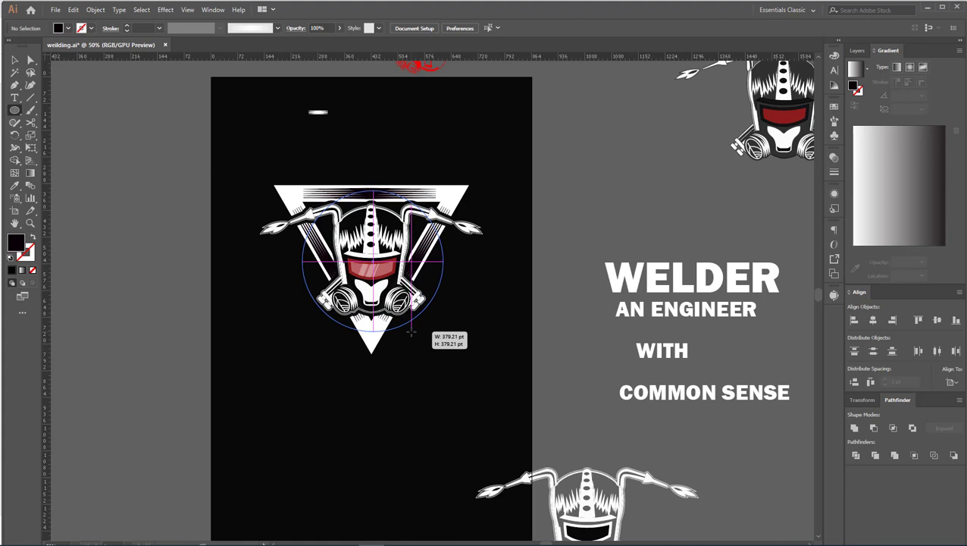
drag(410, 331, 412, 333)
click(14, 61)
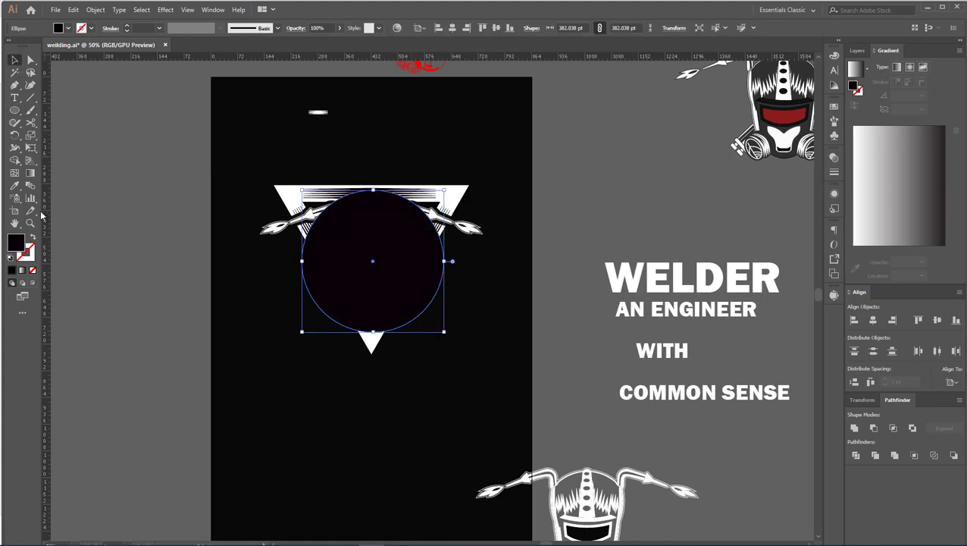
click(31, 237)
double_click(29, 256)
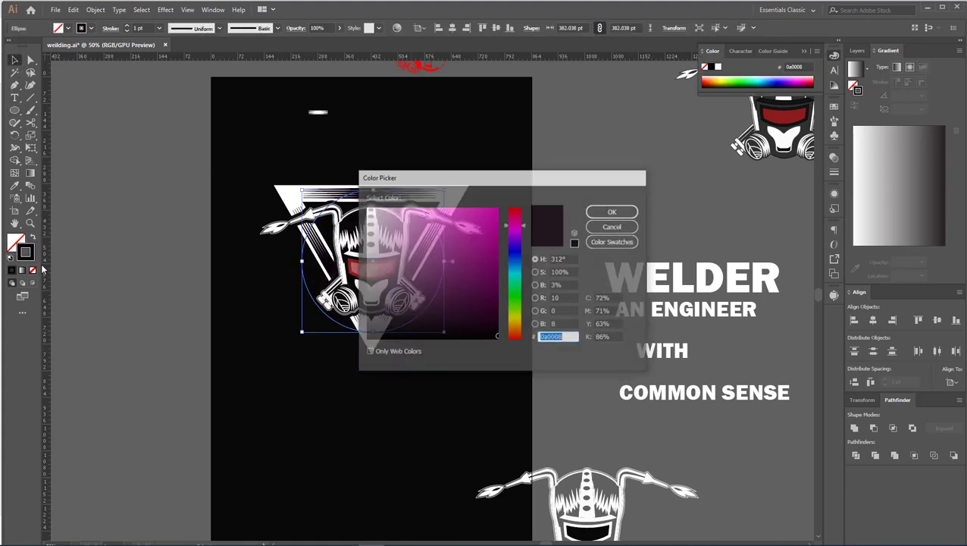
drag(400, 252, 366, 210)
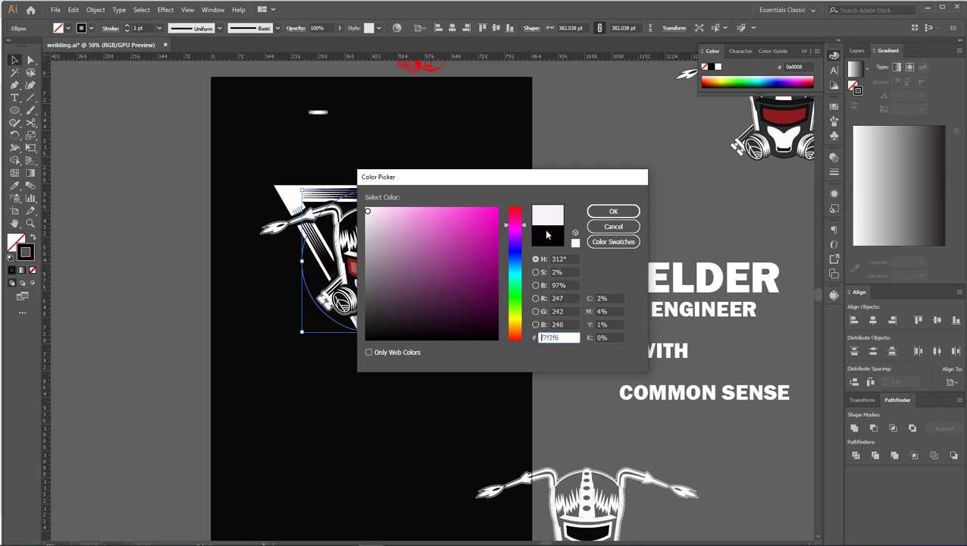
click(611, 213)
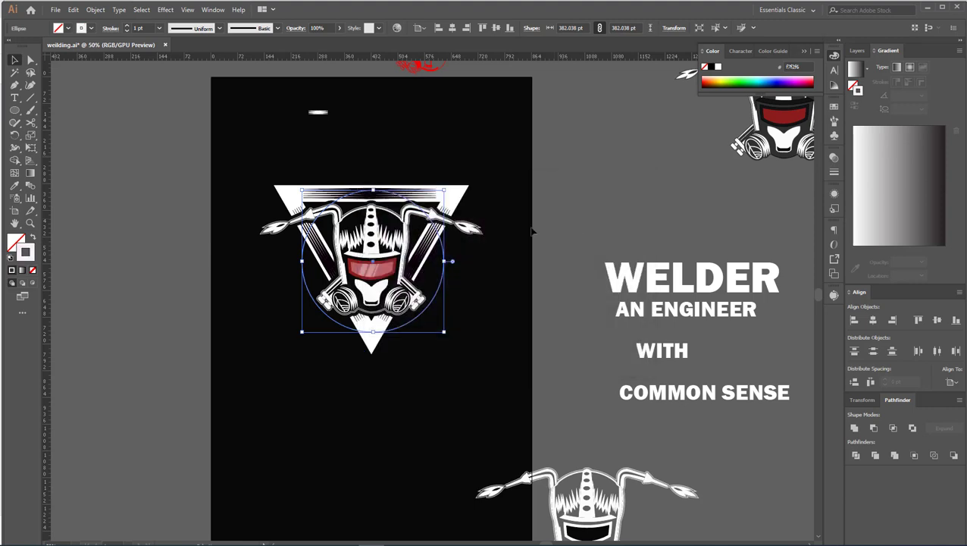
Raise the ring's stroke weight to 12 pt and centre it horizontally on the artboard.
click(129, 28)
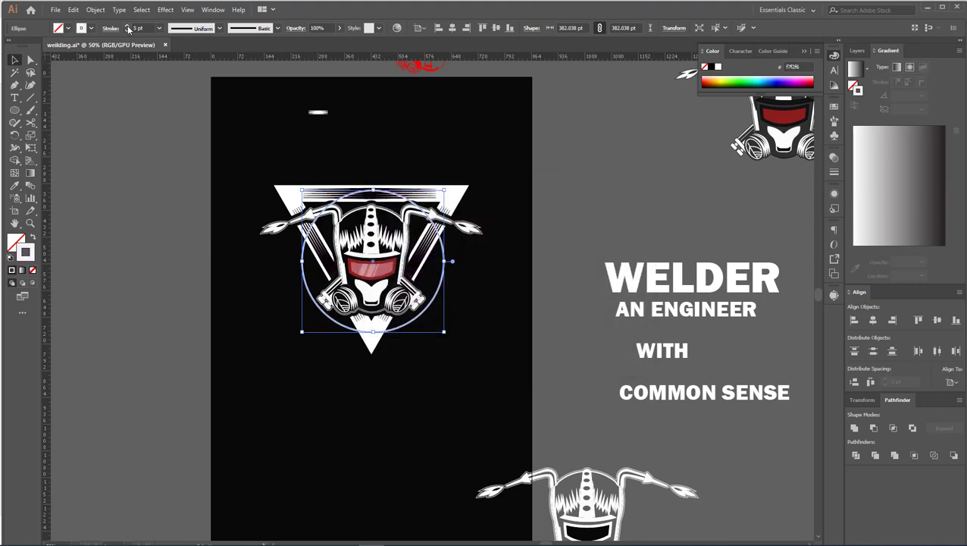
click(128, 28)
click(128, 28)
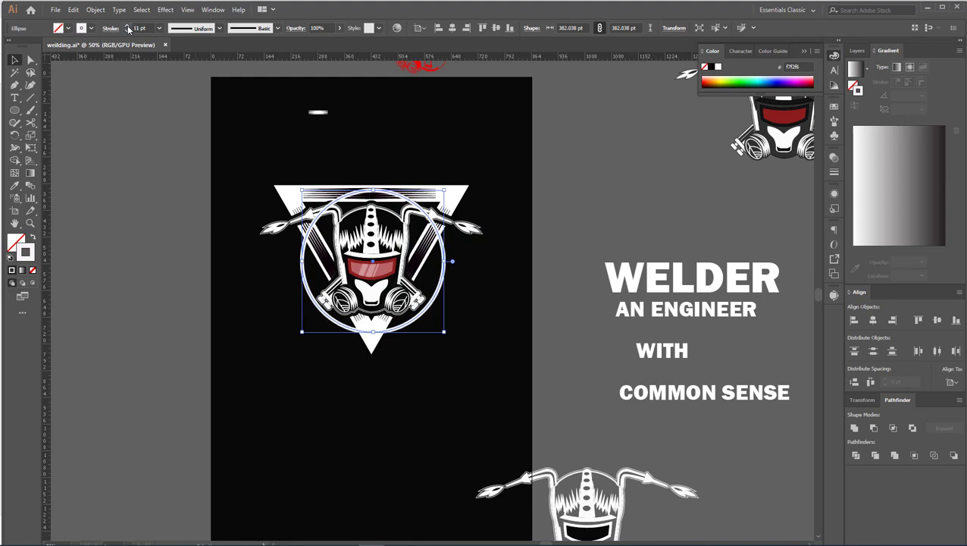
click(128, 28)
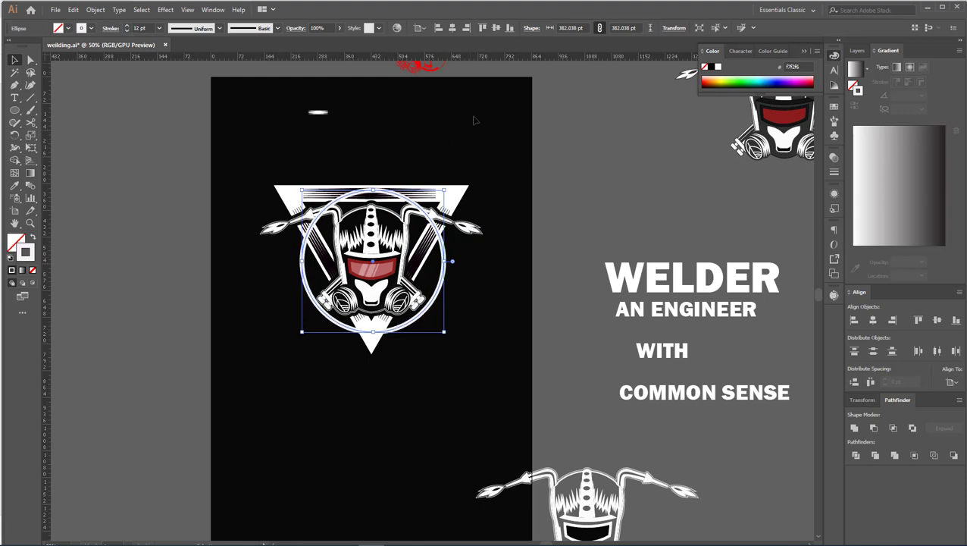
click(453, 29)
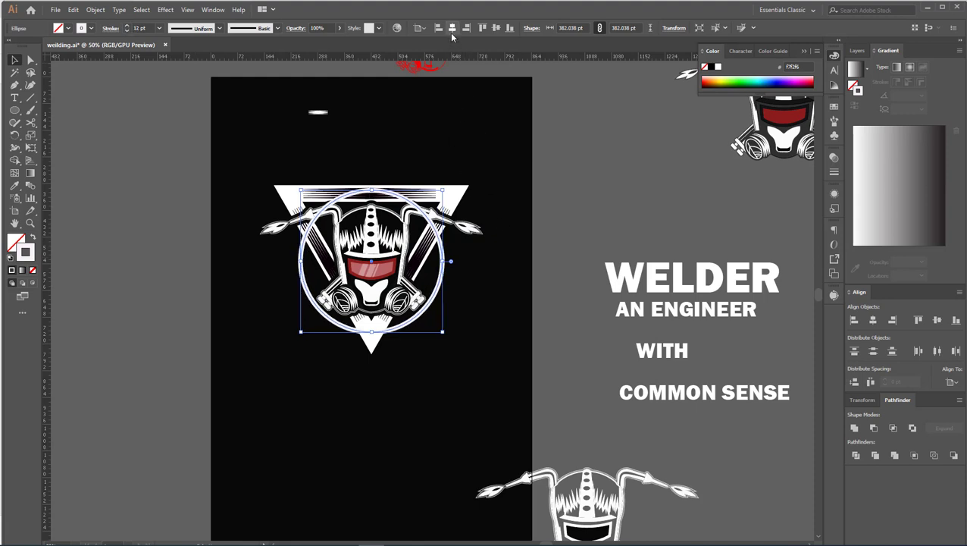
click(491, 333)
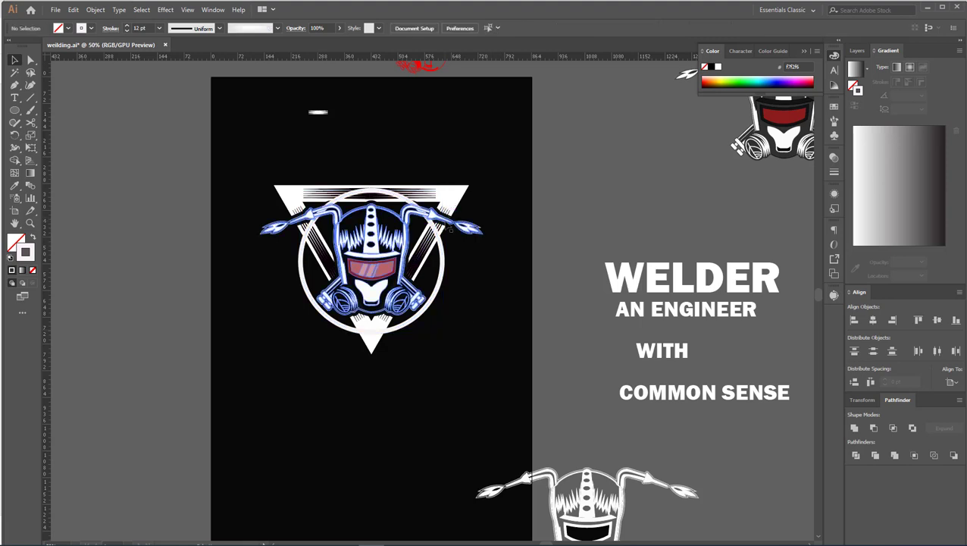
Expand the triangle and stripes group's fill and stroke into shapes.
click(464, 227)
click(468, 247)
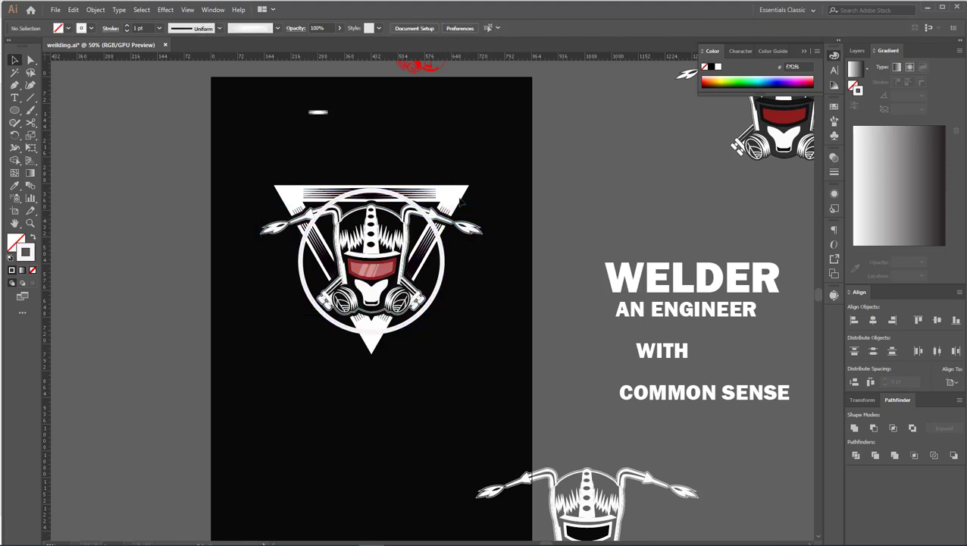
click(456, 199)
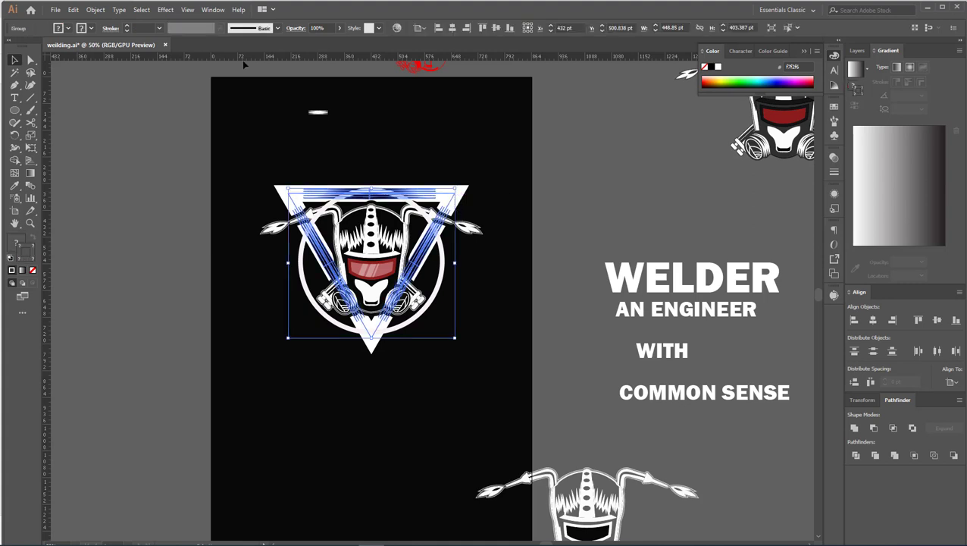
click(95, 9)
click(120, 124)
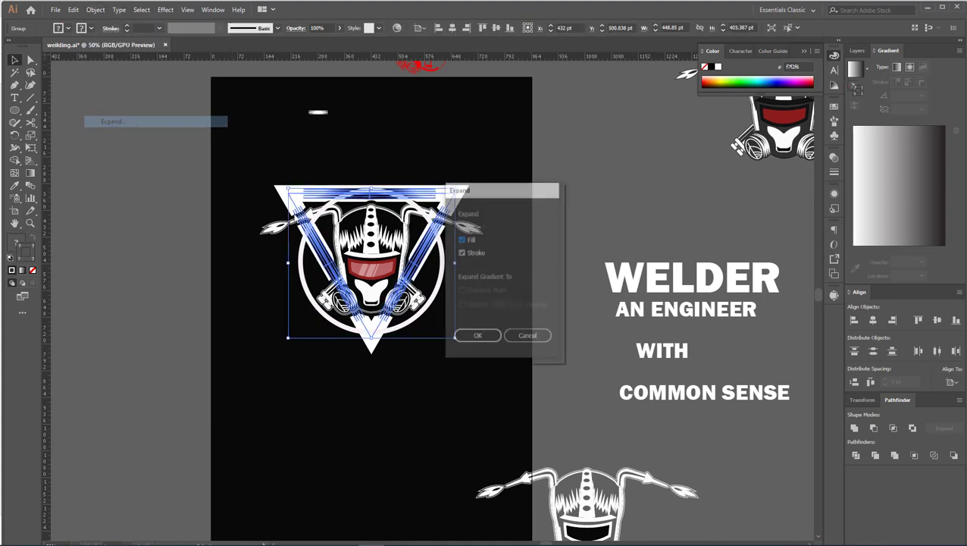
click(476, 335)
click(493, 315)
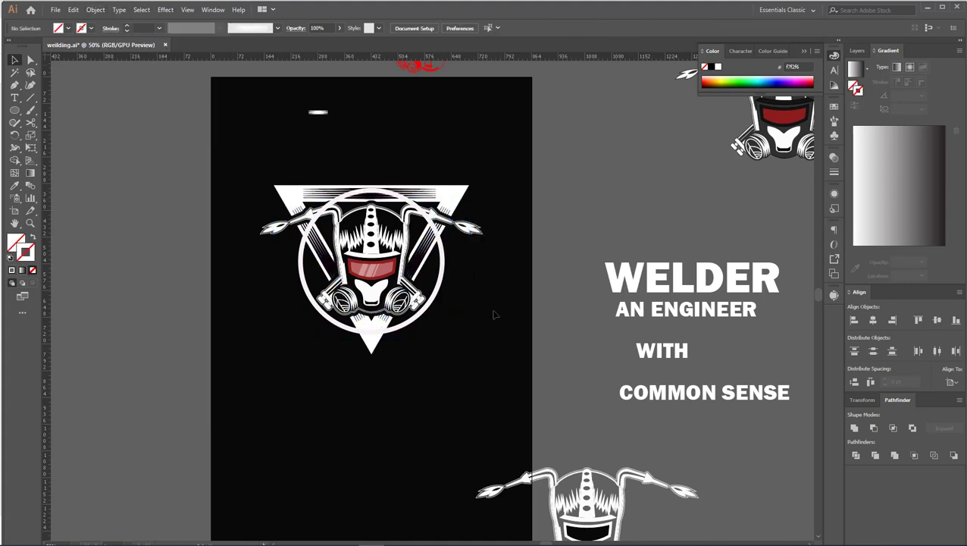
Expand the white ring's stroke into a filled shape.
alt+scroll(455, 233, up, 1)
click(454, 226)
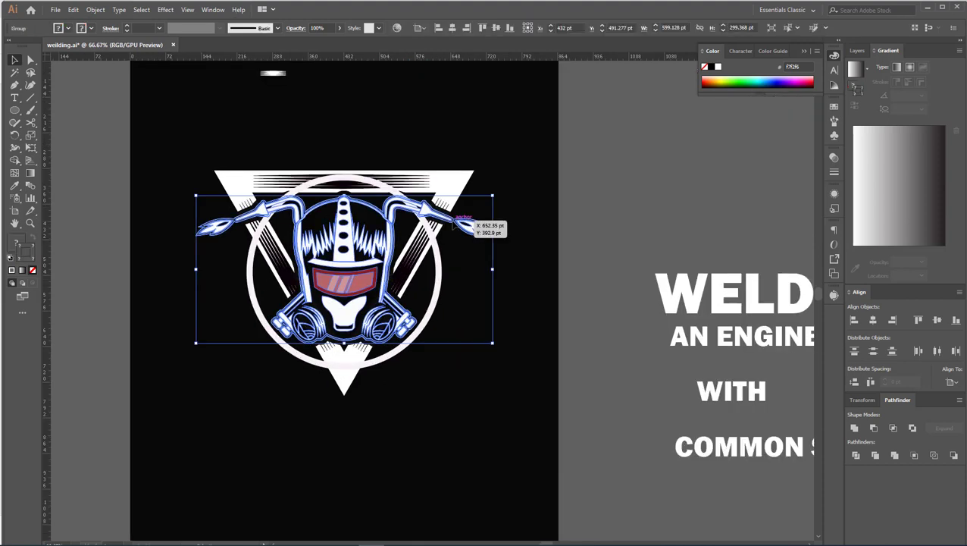
click(466, 283)
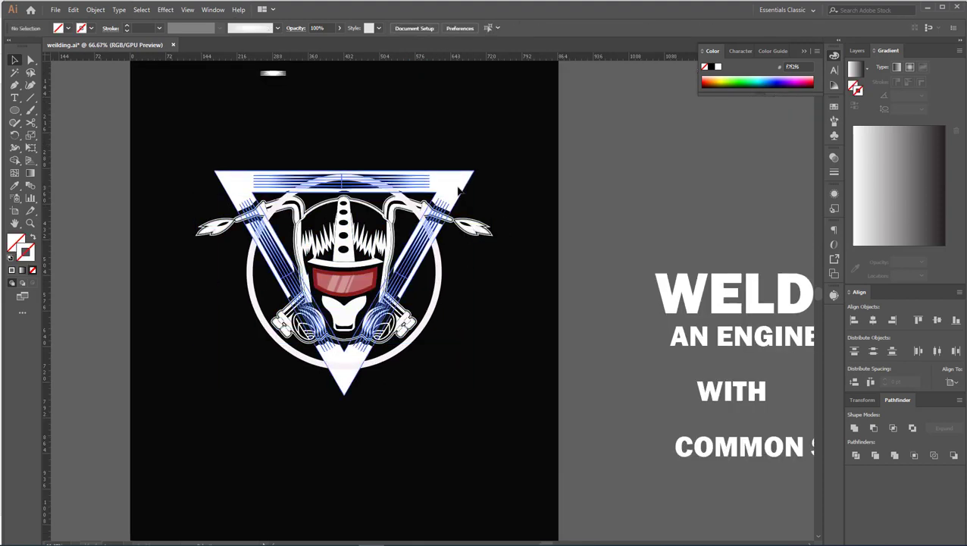
click(437, 258)
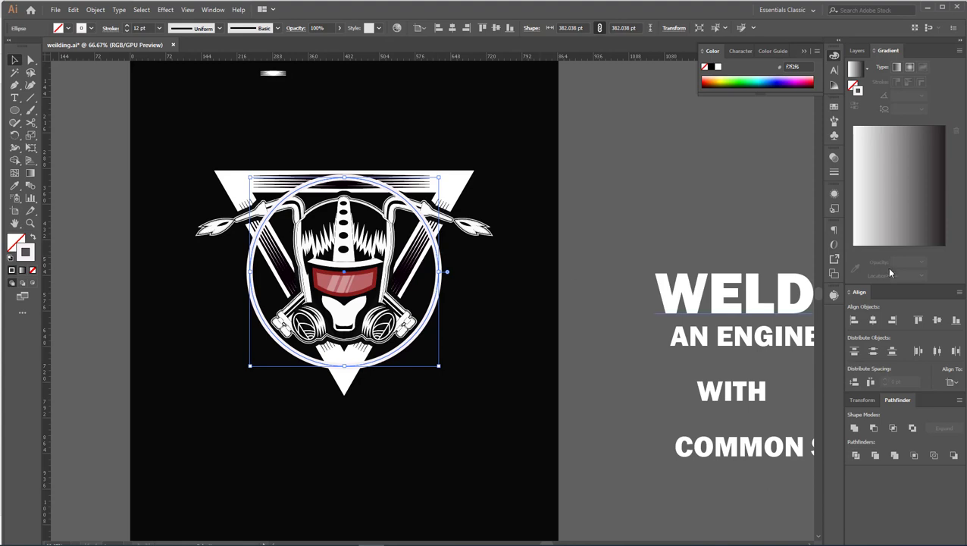
click(95, 9)
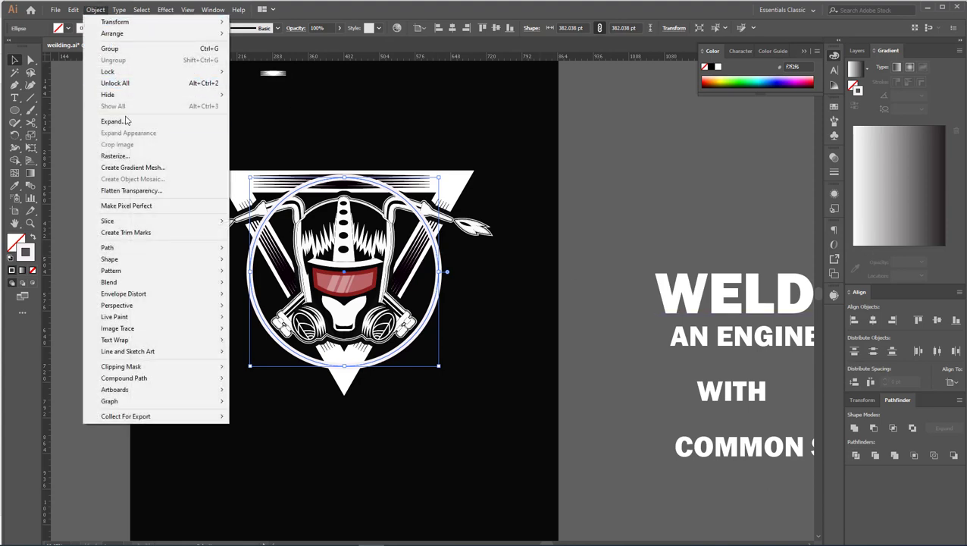
click(121, 122)
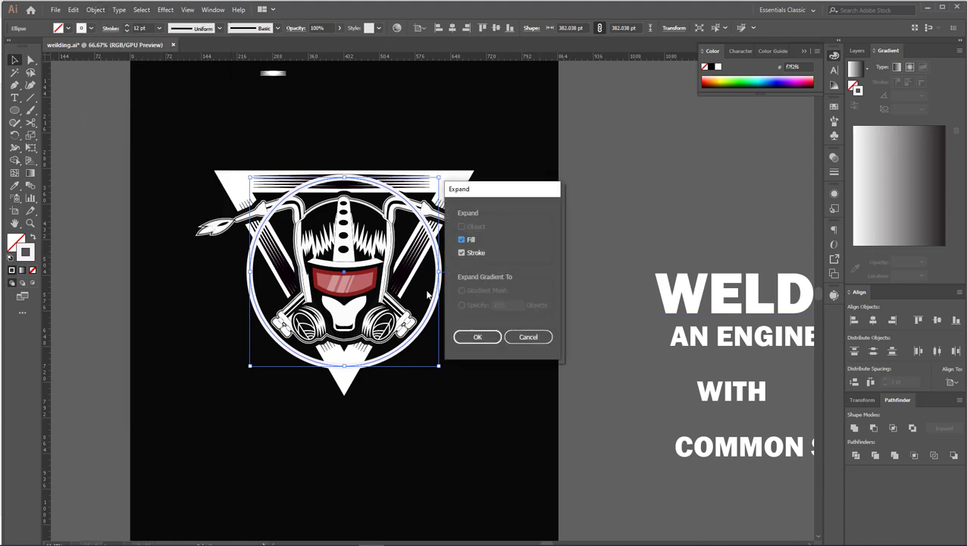
click(475, 338)
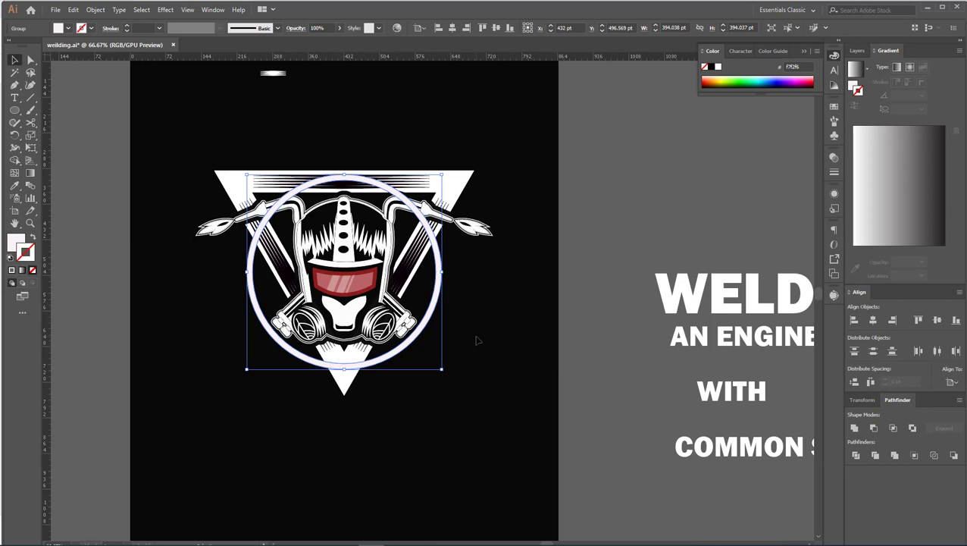
Give the expanded ring an unclipped opacity mask with the handlebar artwork pasted in.
click(469, 227)
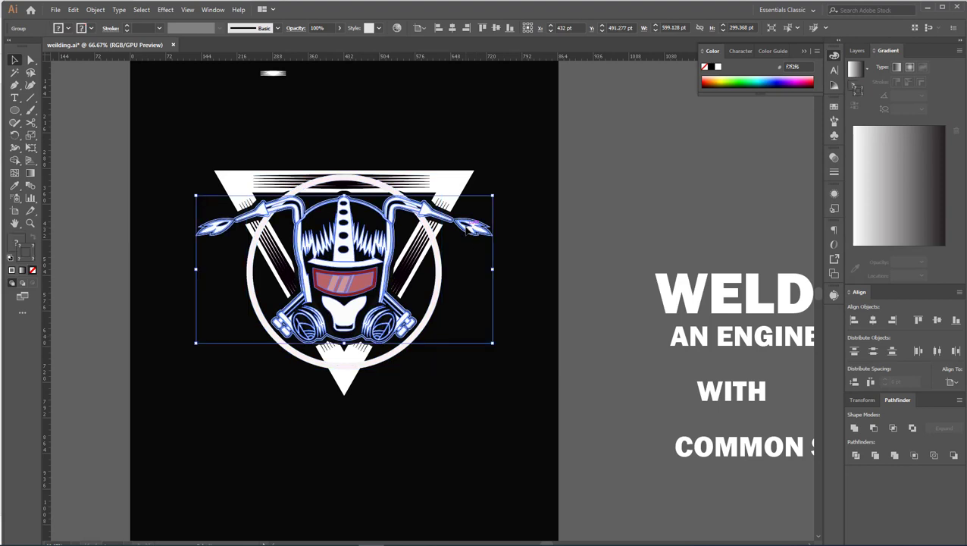
key(a)
key(v)
click(438, 256)
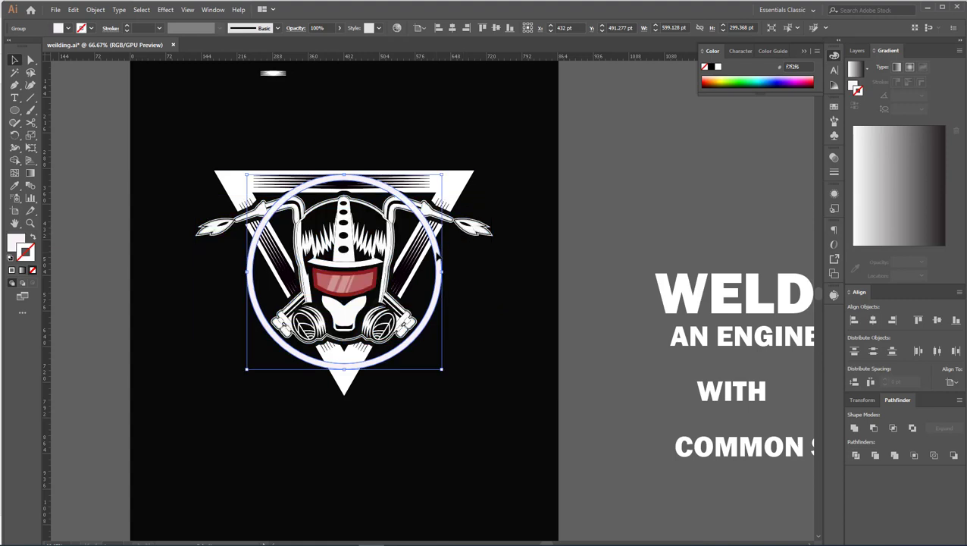
click(834, 172)
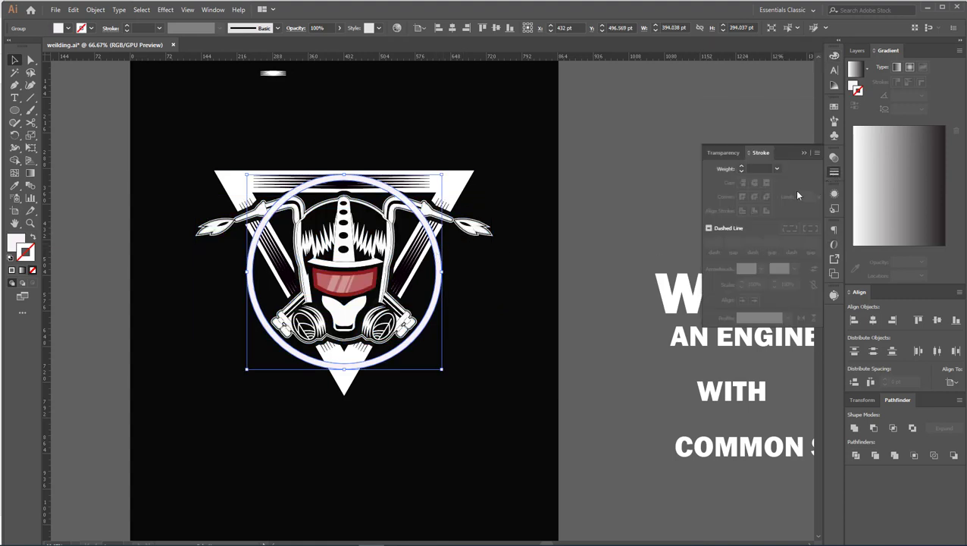
click(723, 153)
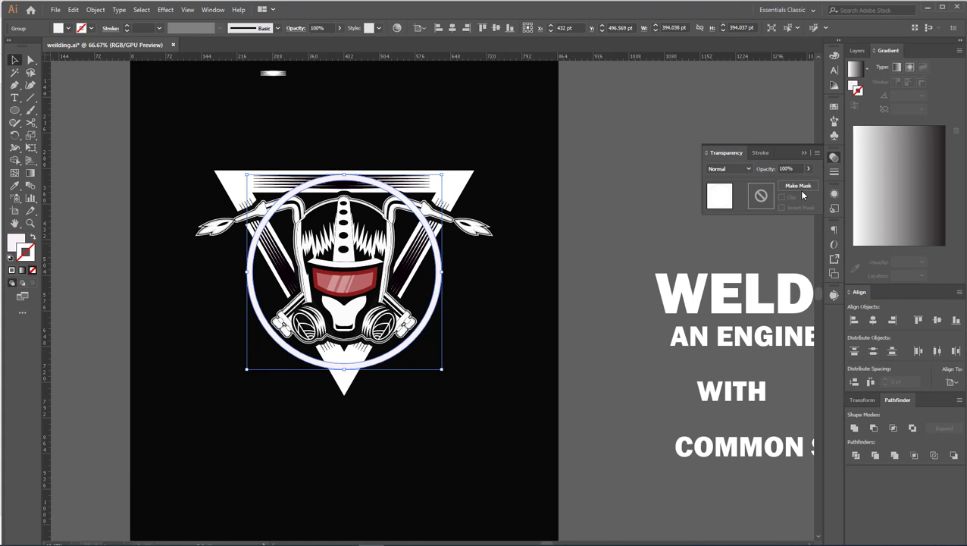
click(762, 196)
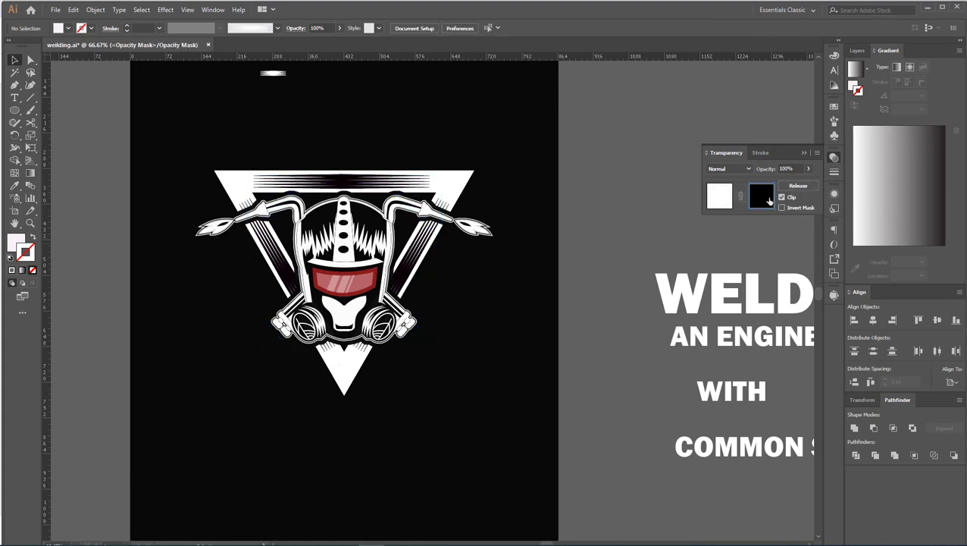
click(781, 197)
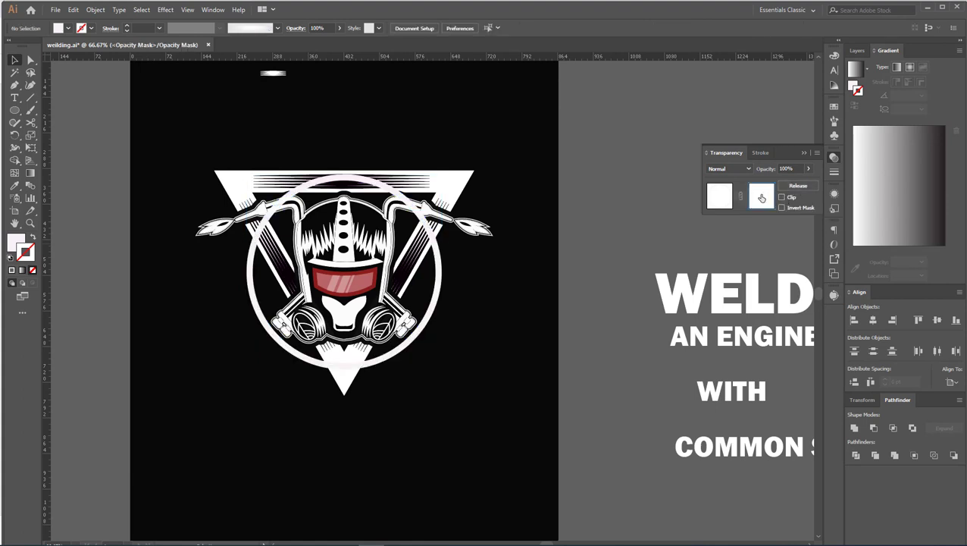
key(ctrl+f)
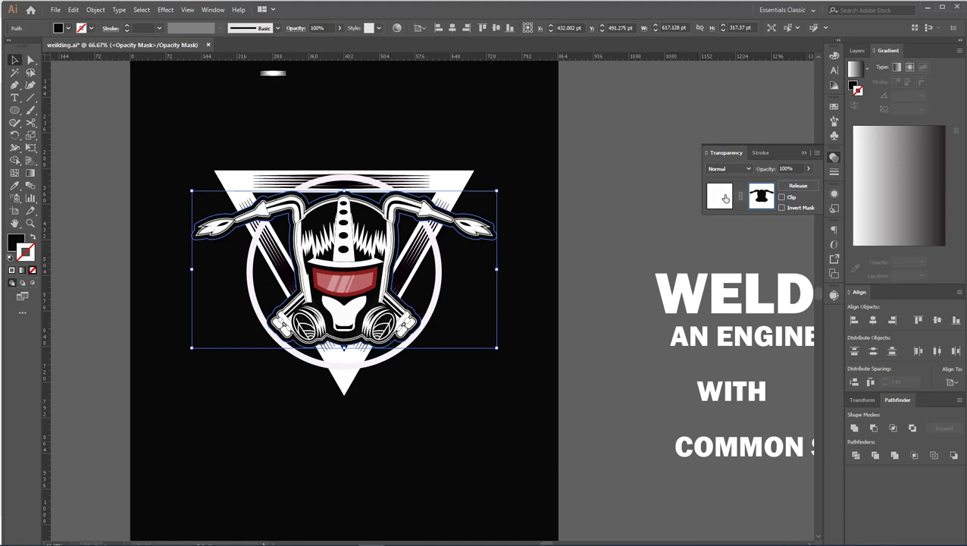
click(720, 197)
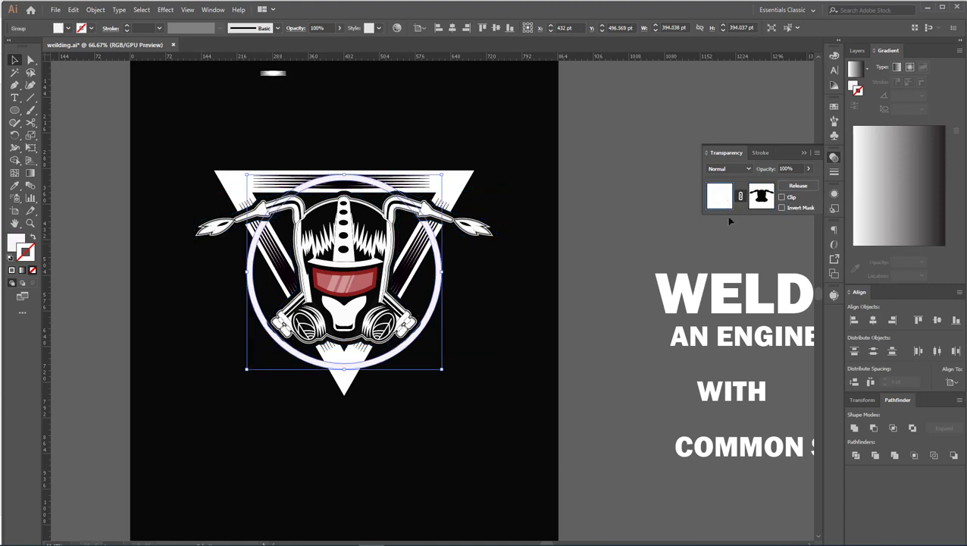
click(803, 153)
click(543, 304)
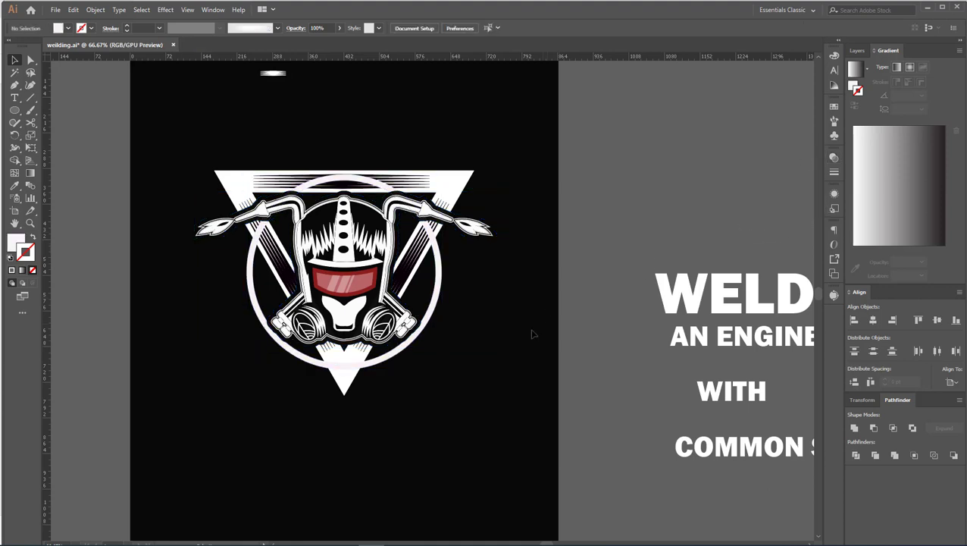
Paint both flames and the triangle stripes with the visor's red, keeping the ring white.
click(14, 185)
click(316, 270)
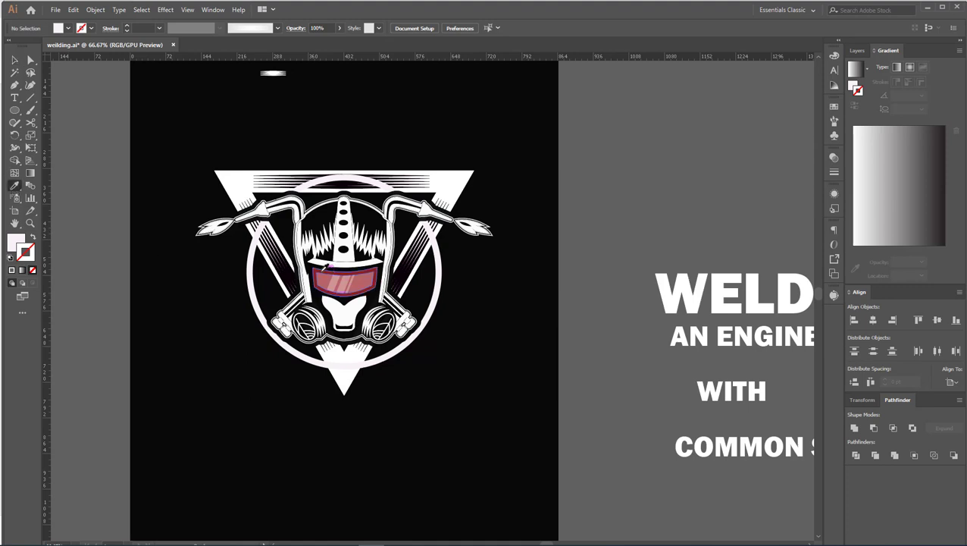
click(326, 273)
alt+click(216, 226)
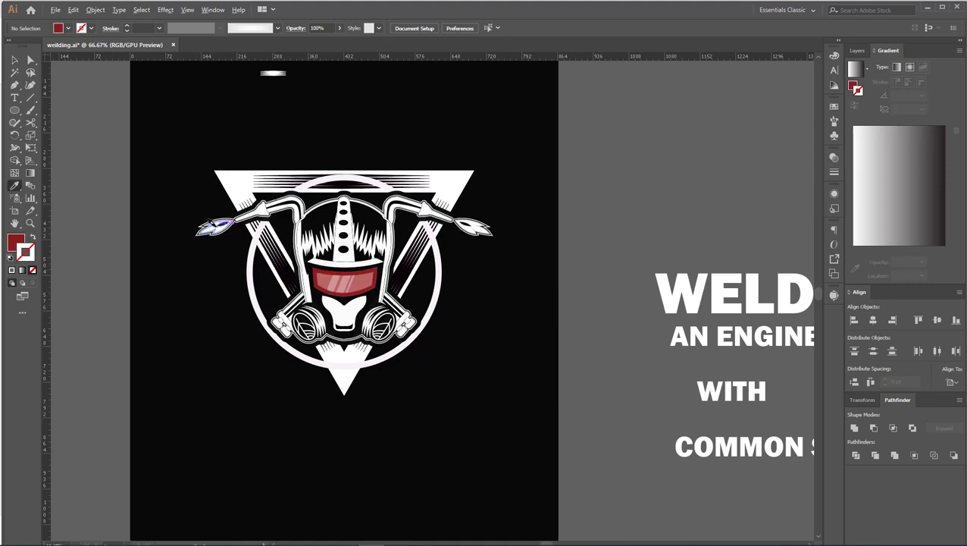
alt+click(462, 229)
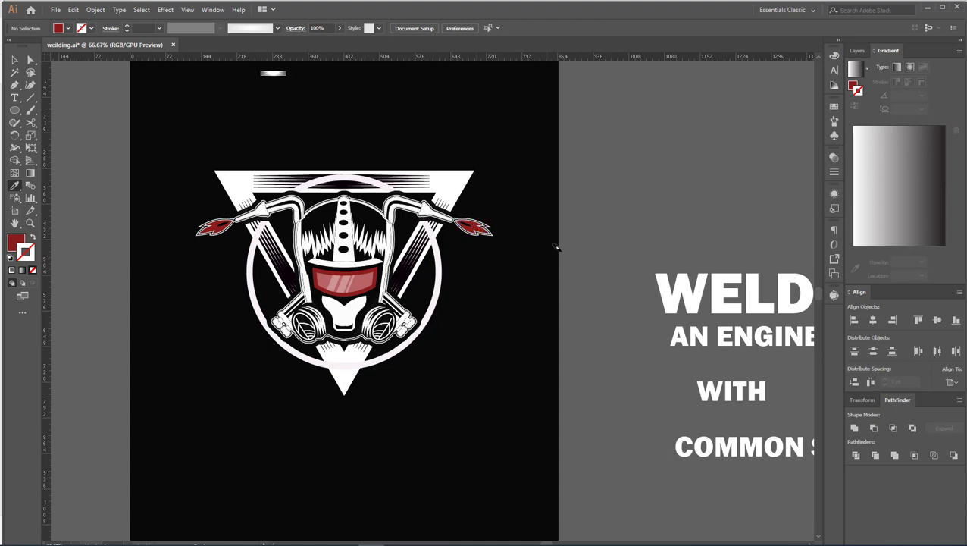
alt+click(454, 176)
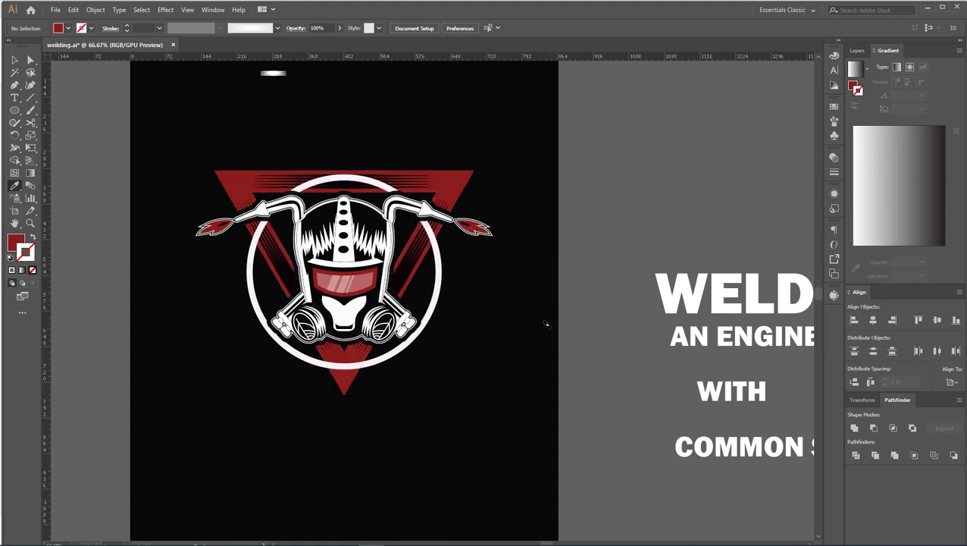
scroll(546, 324, down, 1)
alt+click(465, 286)
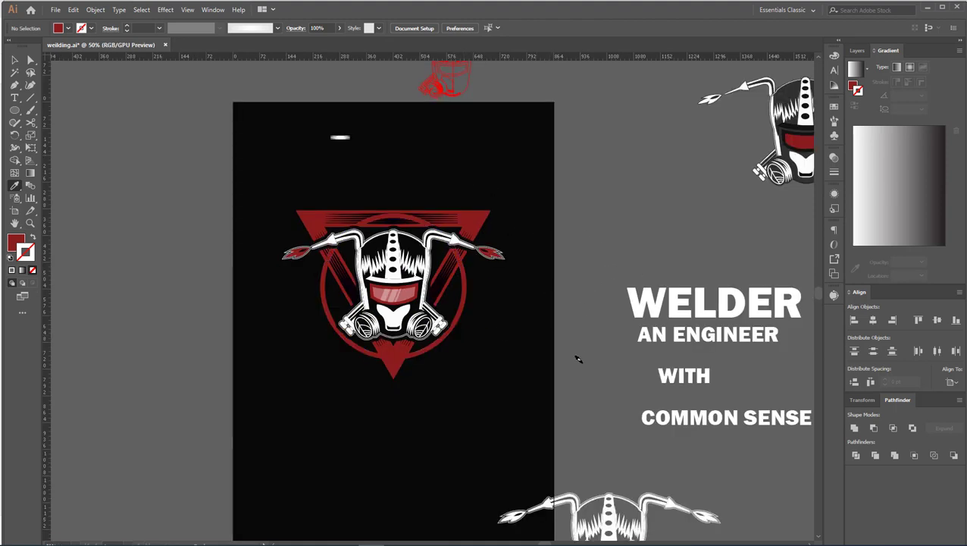
key(ctrl+z)
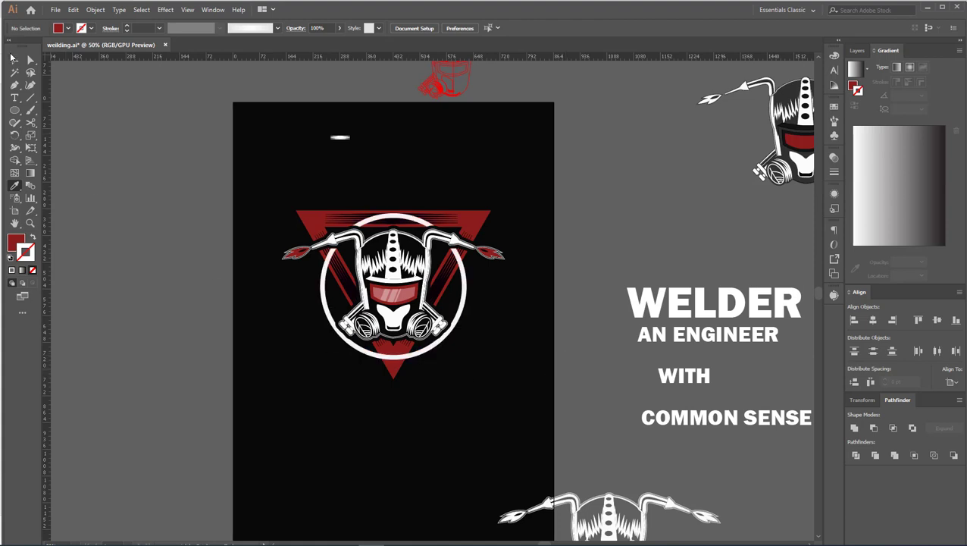
click(12, 58)
scroll(471, 333, up, 1)
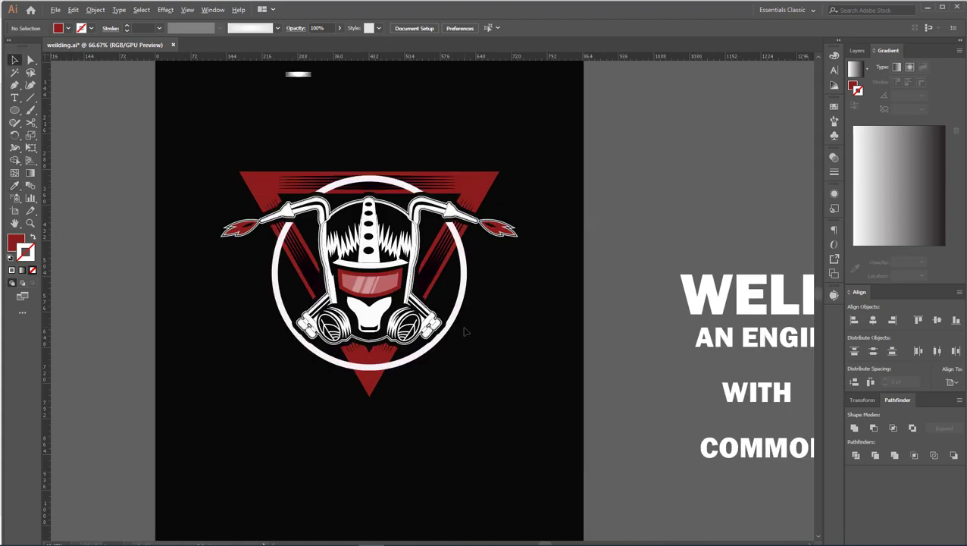
Merge the area inside the ring into one circle and ungroup the emblem.
click(460, 310)
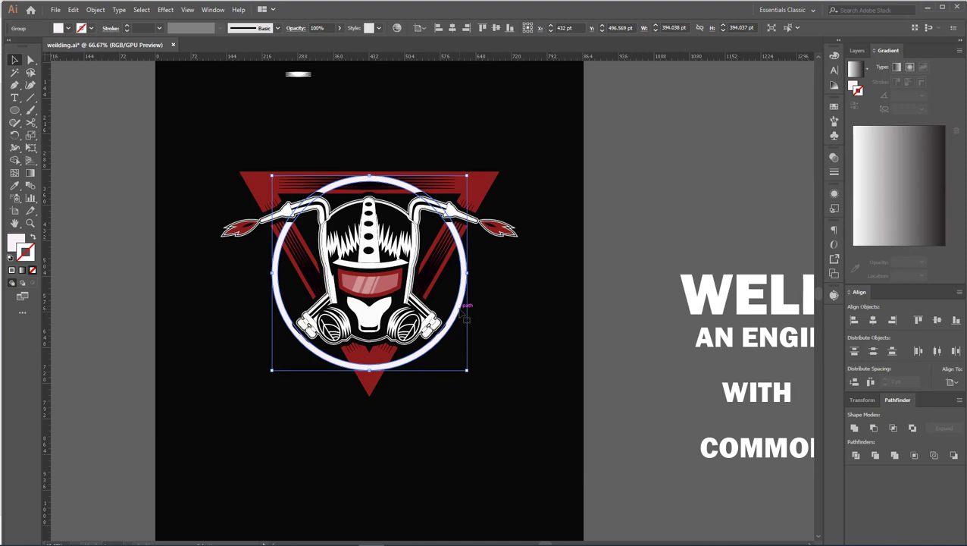
click(14, 160)
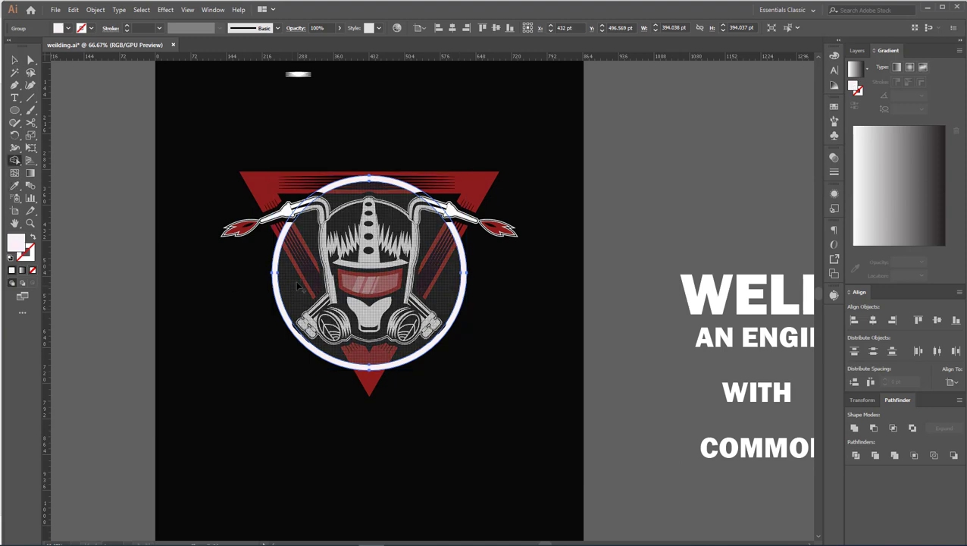
click(269, 271)
click(15, 59)
click(186, 232)
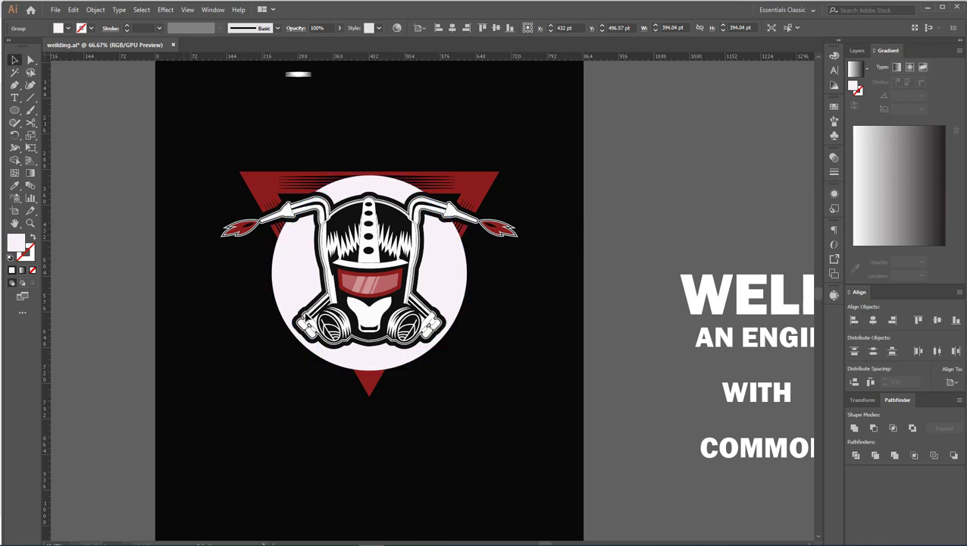
click(298, 272)
right_click(297, 270)
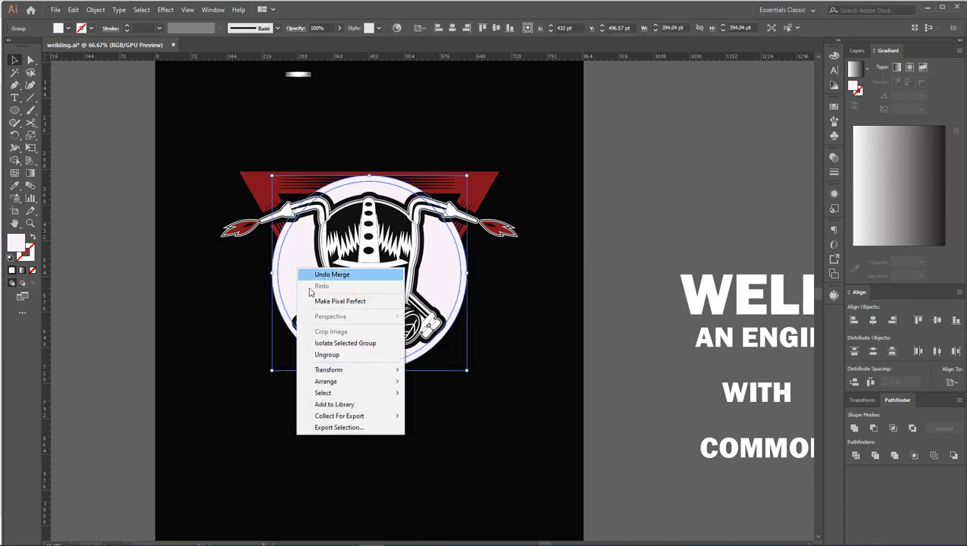
click(328, 355)
click(346, 419)
Fill the merged circle with the black background colour.
click(296, 273)
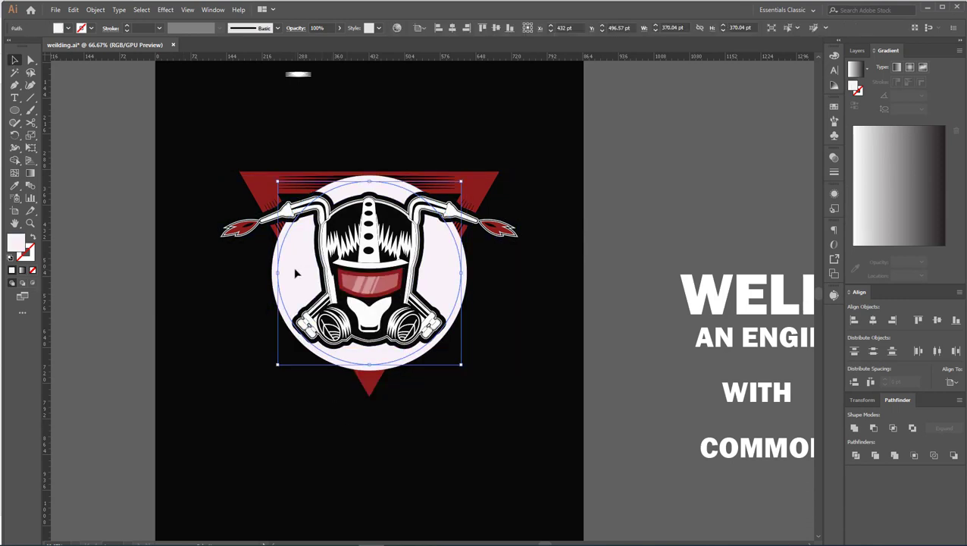
click(15, 185)
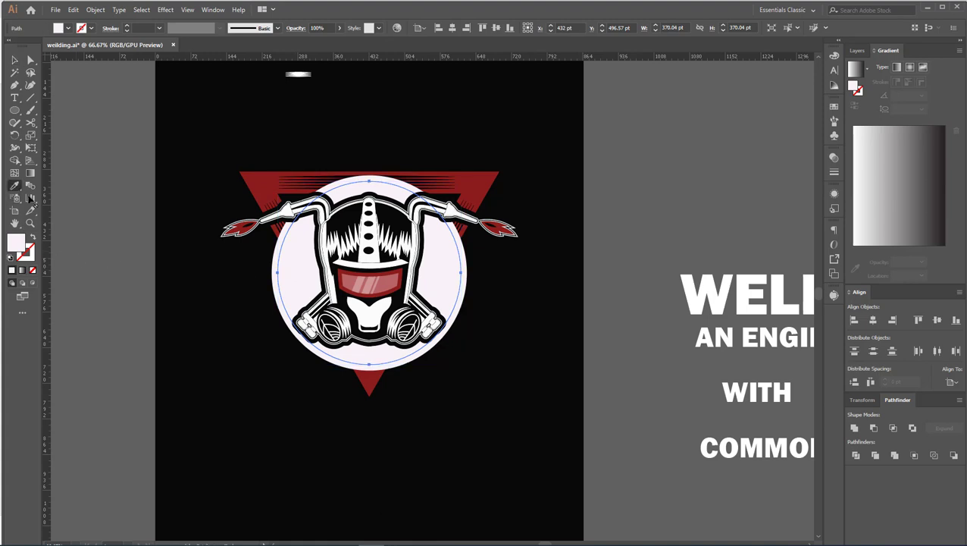
click(254, 302)
click(12, 59)
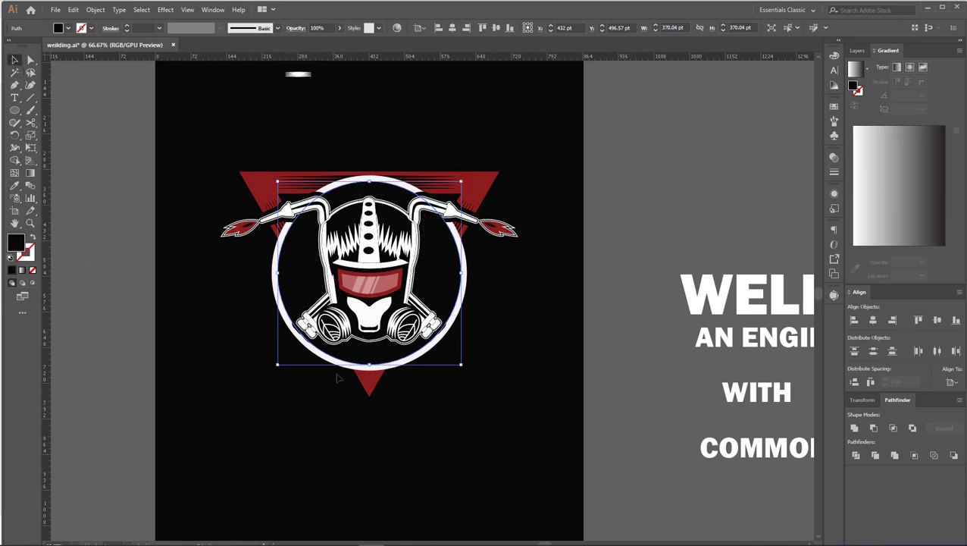
click(304, 410)
click(293, 276)
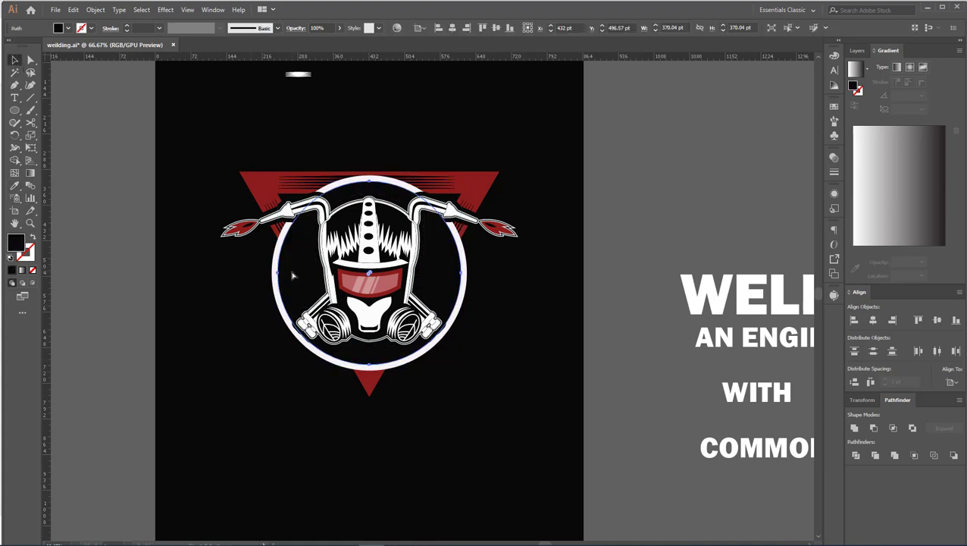
click(436, 261)
Paste the black circle into the red triangle group's opacity mask.
click(440, 266)
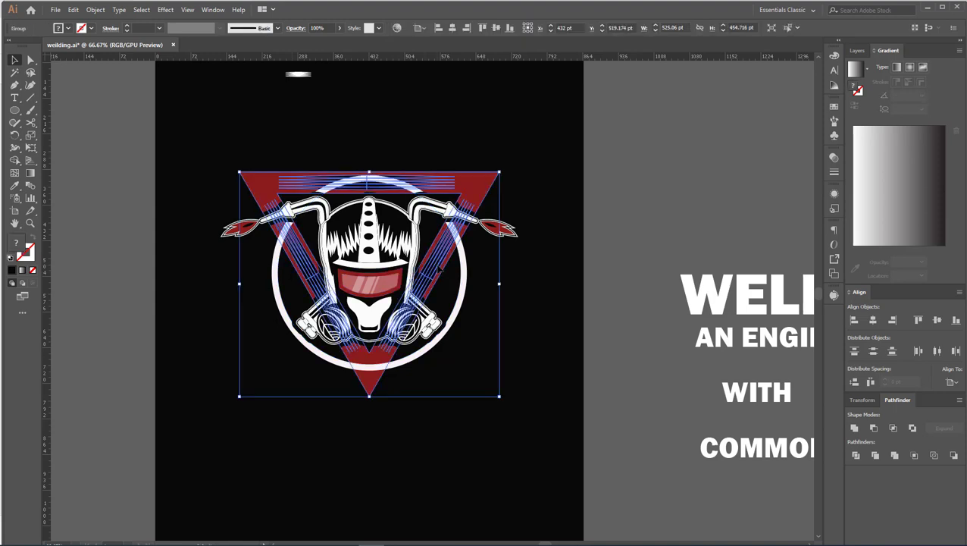
click(835, 173)
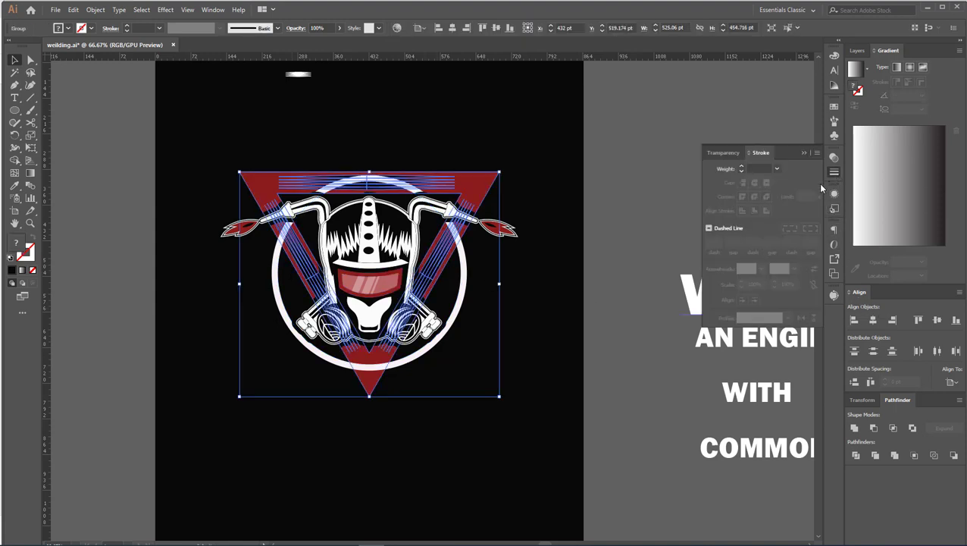
click(723, 154)
click(767, 198)
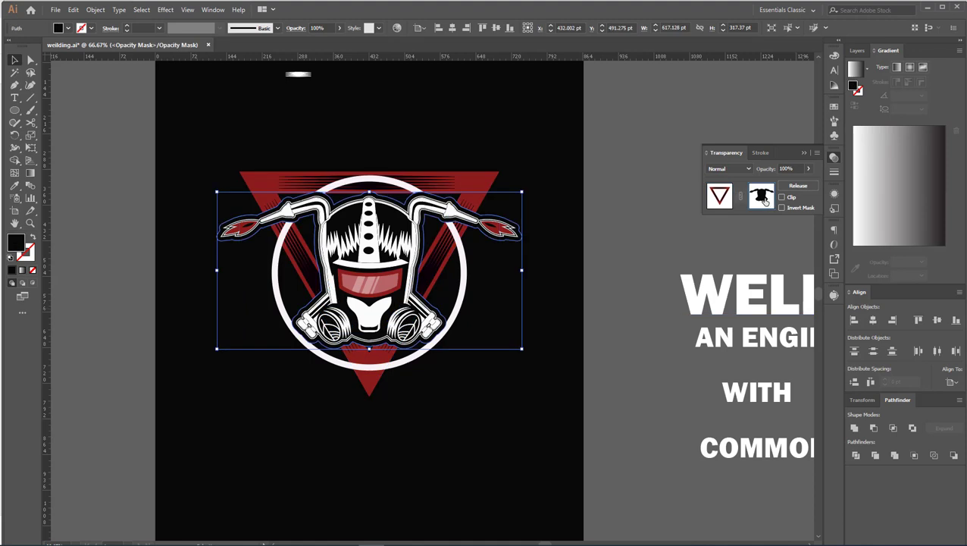
key(ctrl+f)
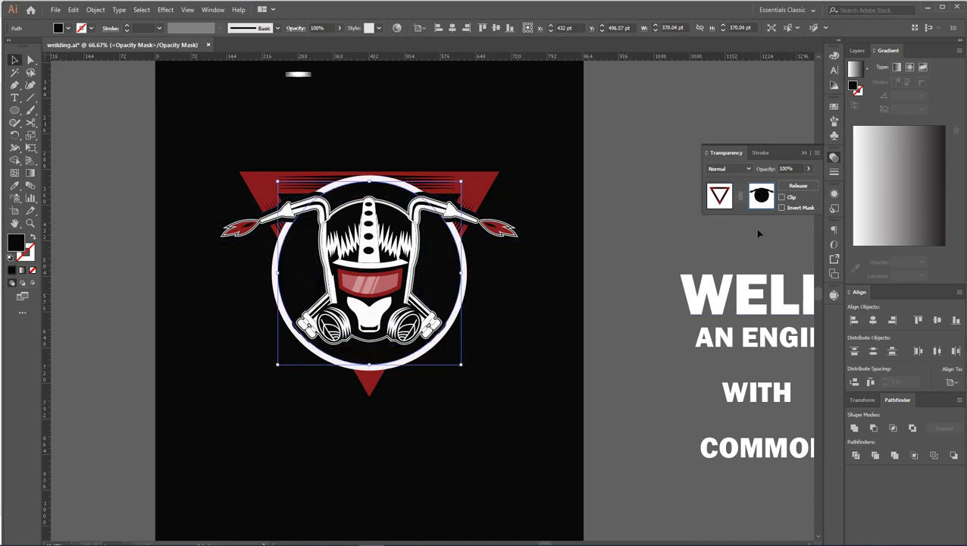
click(711, 198)
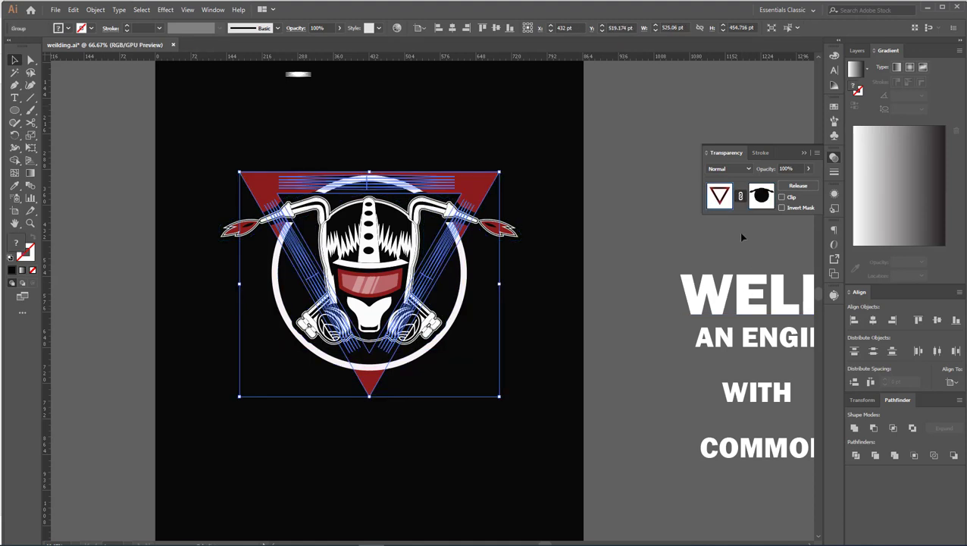
click(805, 152)
click(596, 231)
scroll(567, 265, down, 1)
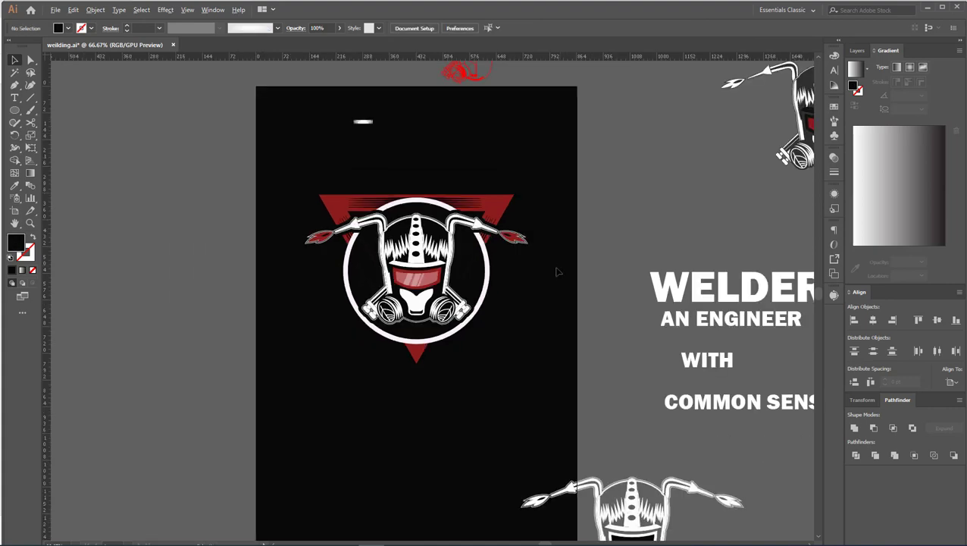
scroll(556, 273, down, 1)
drag(545, 292, 528, 362)
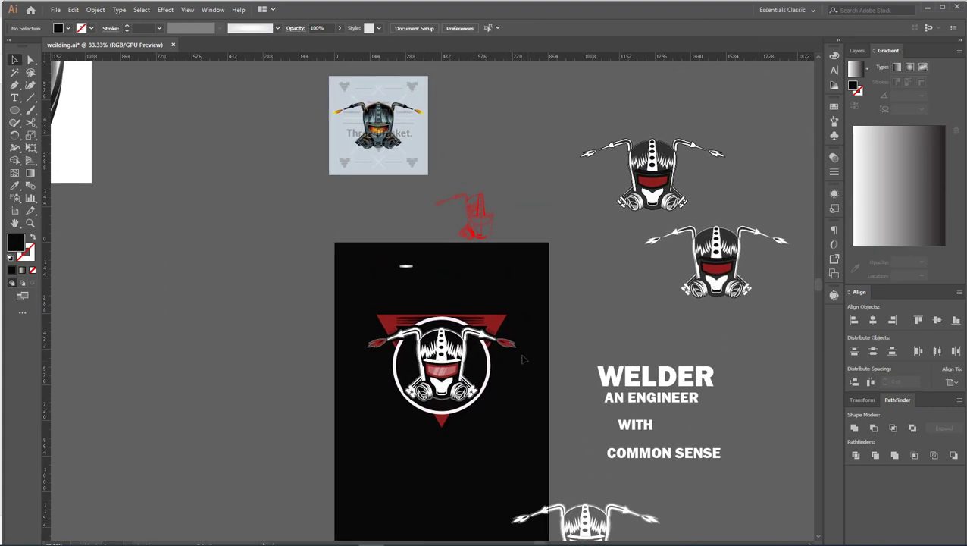
scroll(504, 357, up, 1)
click(15, 187)
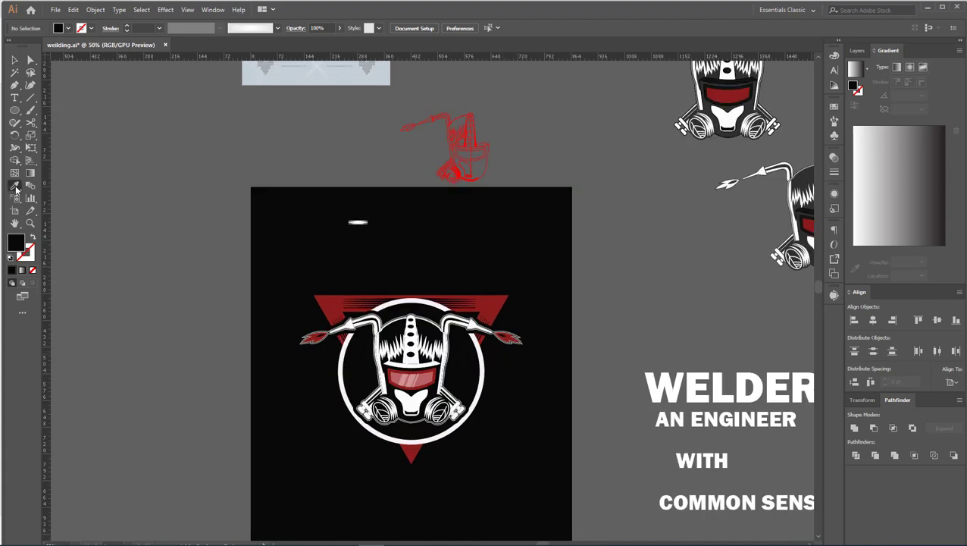
double_click(16, 242)
drag(523, 229, 522, 214)
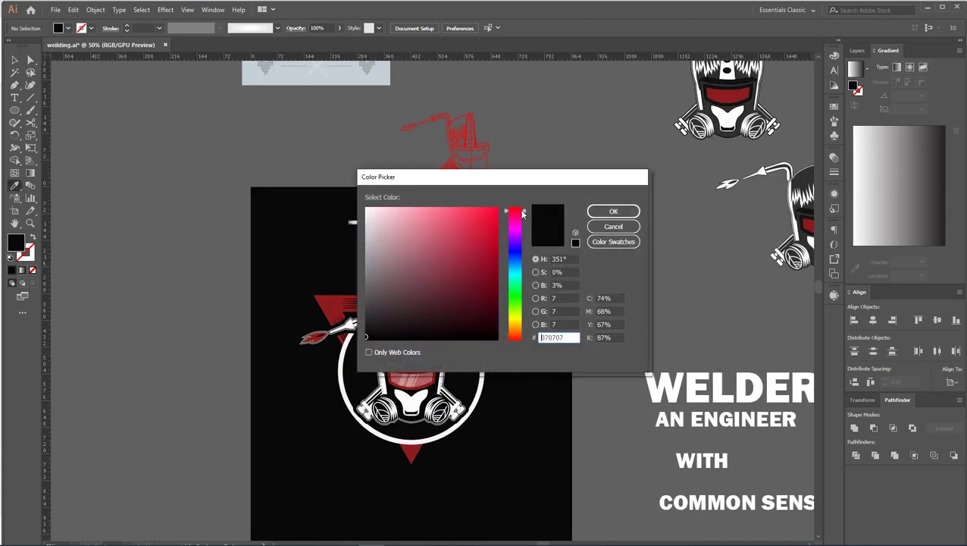
click(493, 212)
click(613, 211)
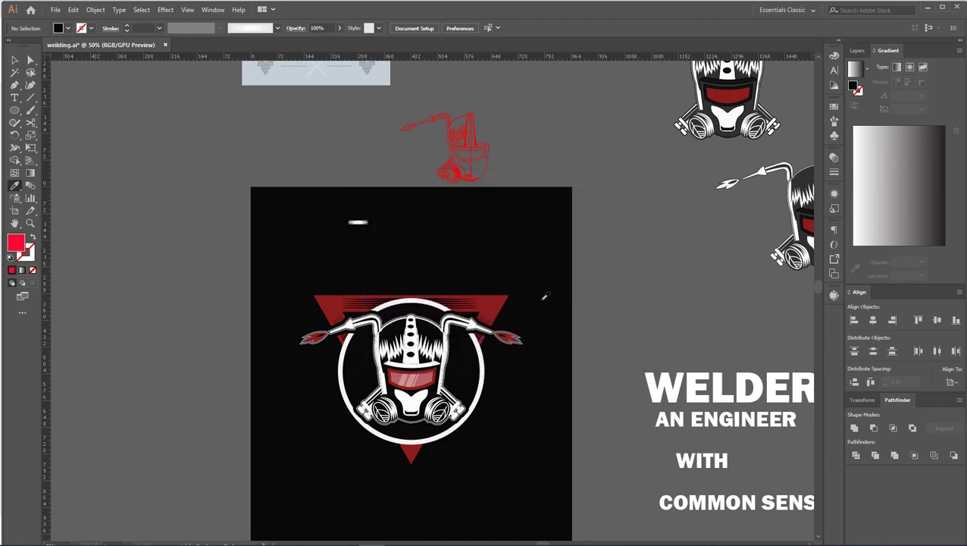
scroll(321, 357, up, 2)
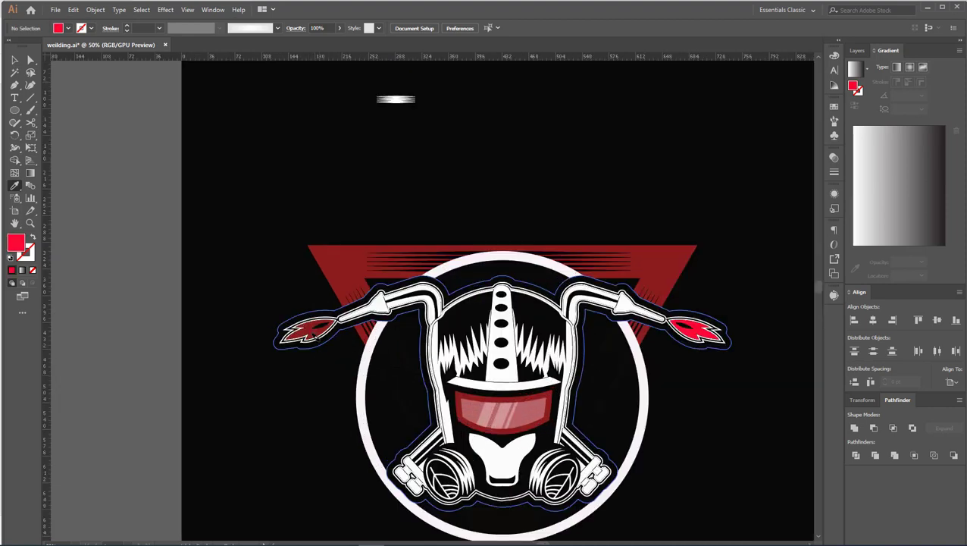
click(352, 247)
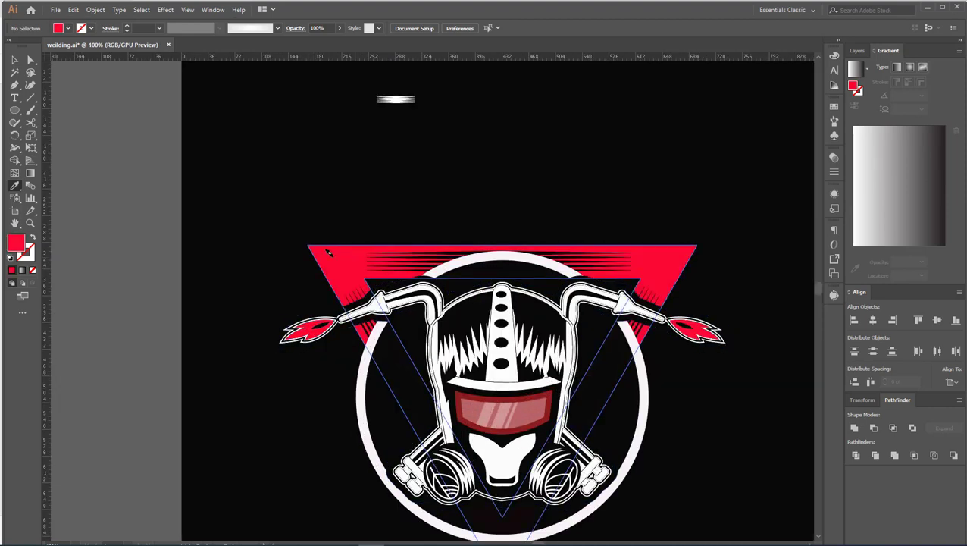
scroll(507, 189, down, 1)
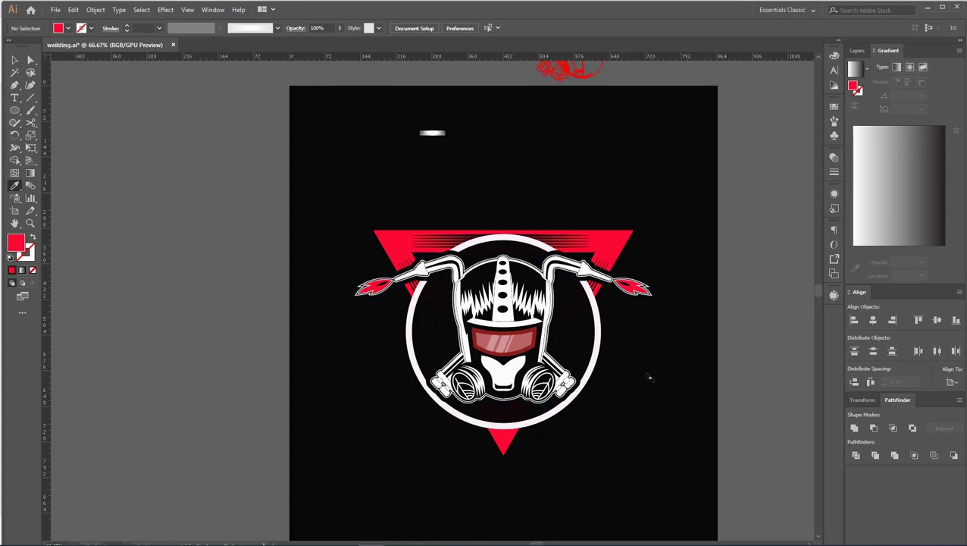
key(ctrl+z)
scroll(634, 390, down, 1)
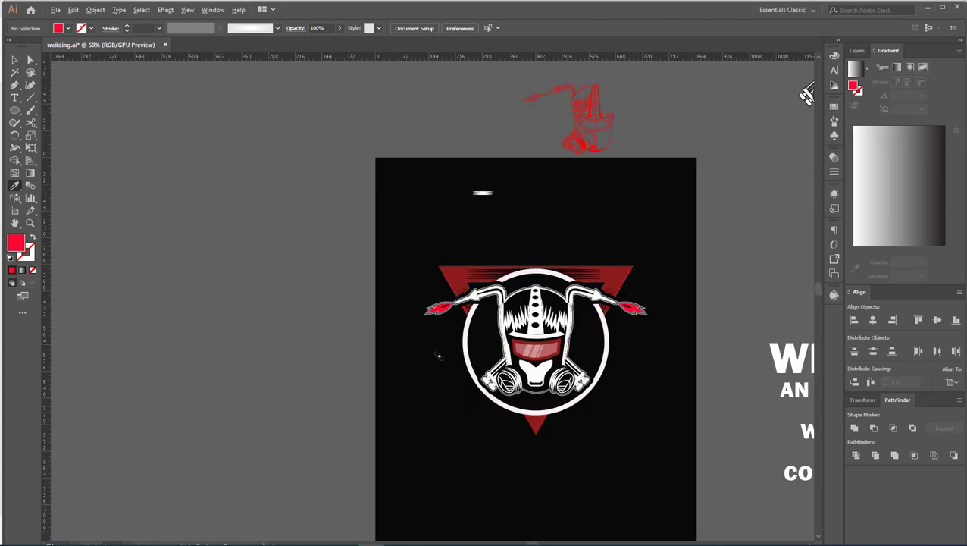
click(14, 60)
drag(403, 398, 368, 329)
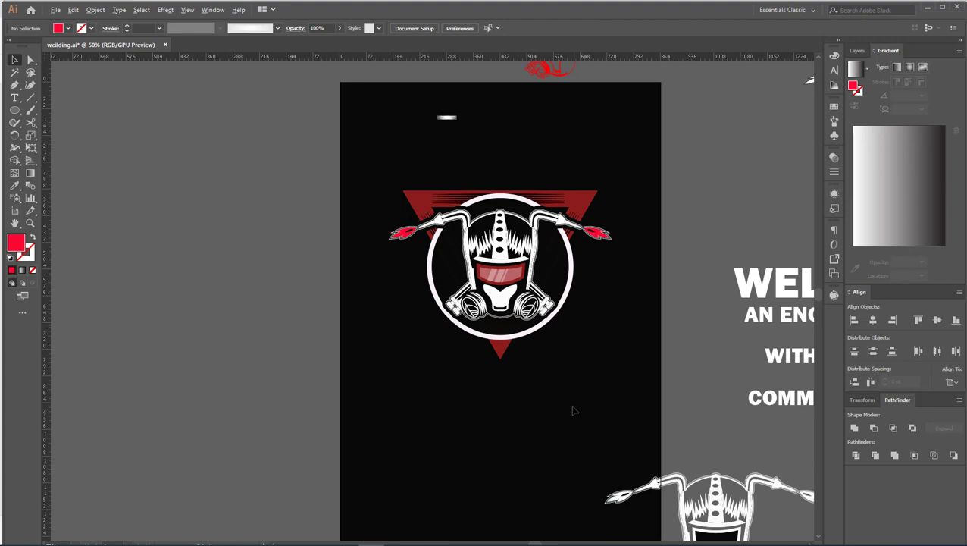
scroll(561, 402, down, 1)
drag(568, 410, 494, 402)
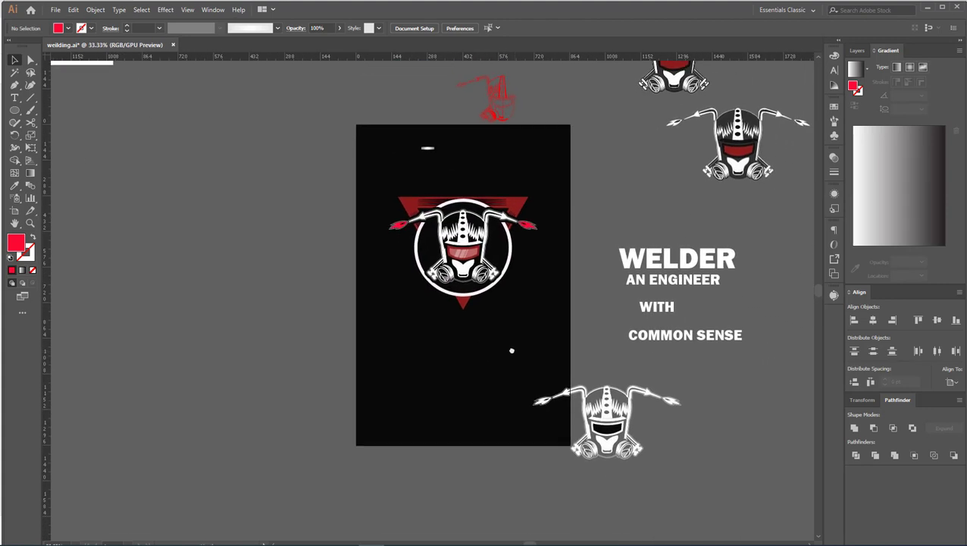
scroll(512, 370, up, 1)
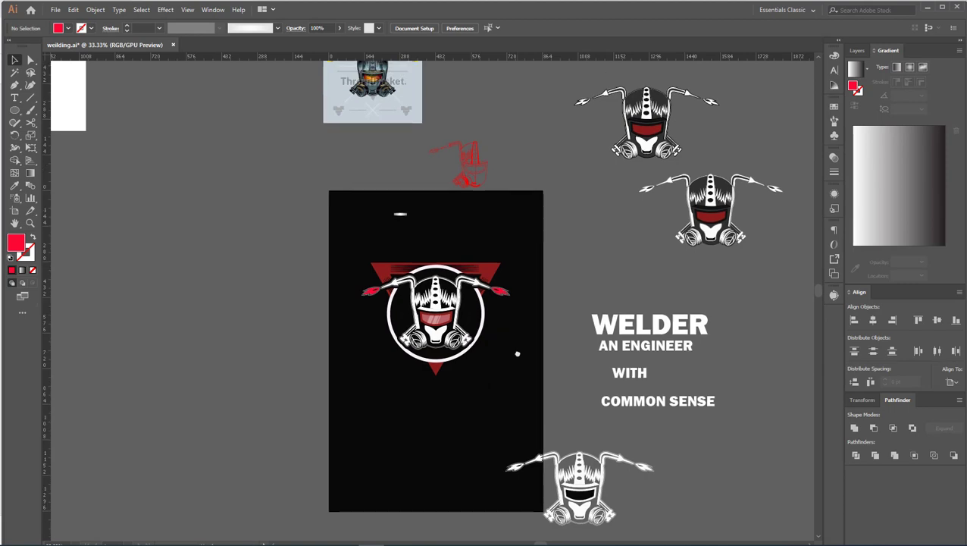
click(15, 185)
scroll(438, 257, up, 2)
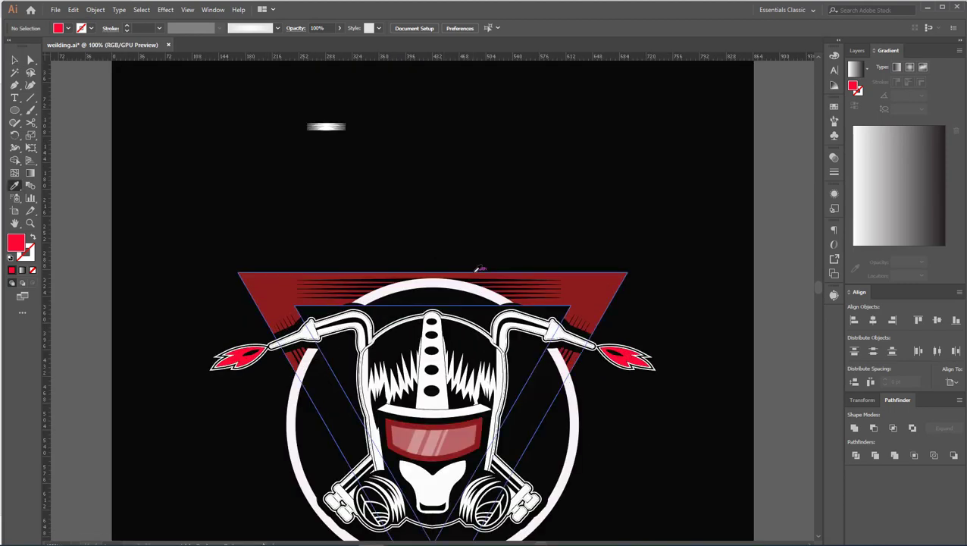
click(464, 277)
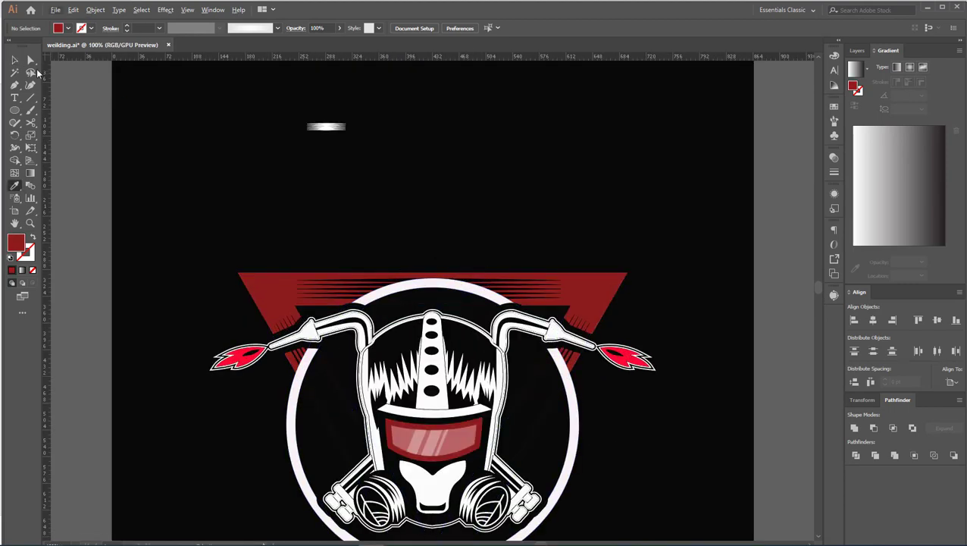
click(15, 60)
Offset the ring path outward by 5 pt.
click(407, 281)
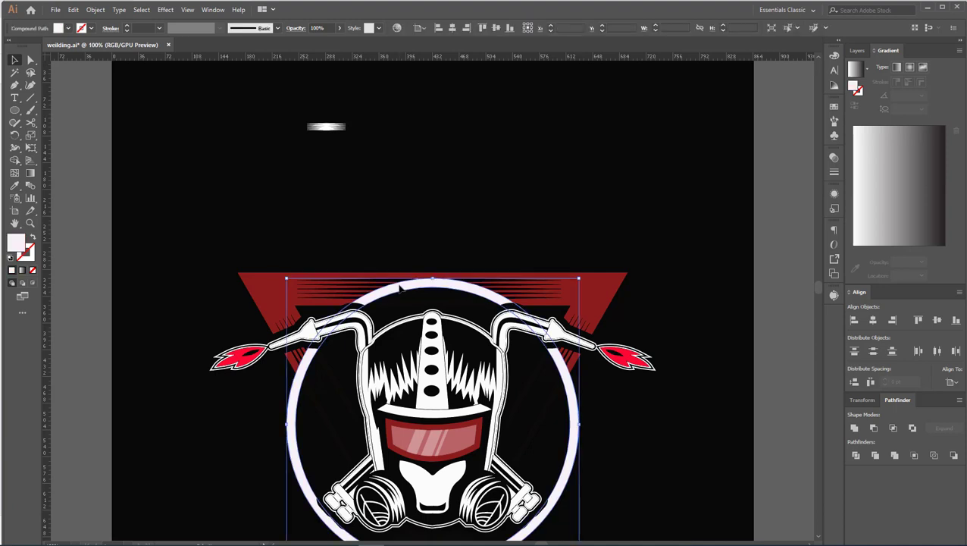
scroll(446, 250, down, 1)
click(95, 10)
mouse_move(121, 247)
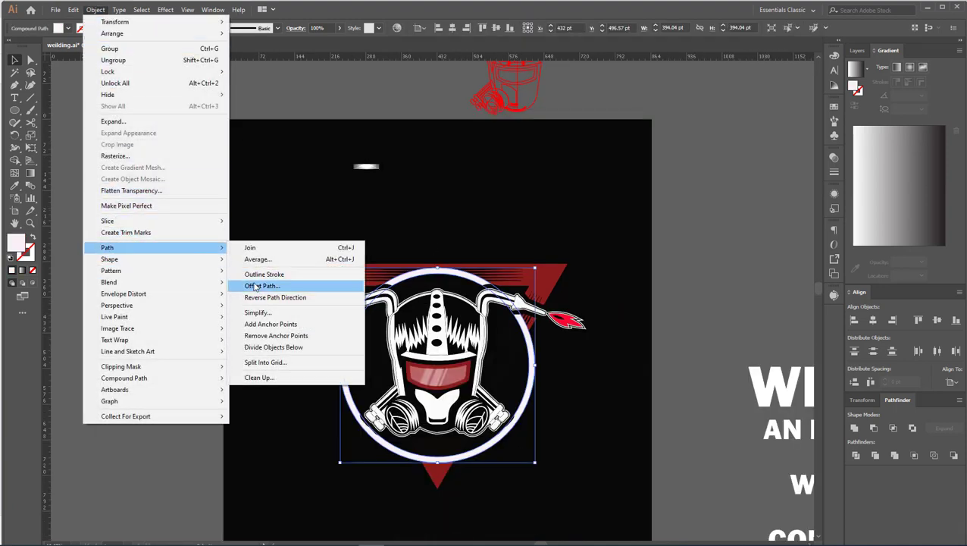
click(261, 285)
click(570, 345)
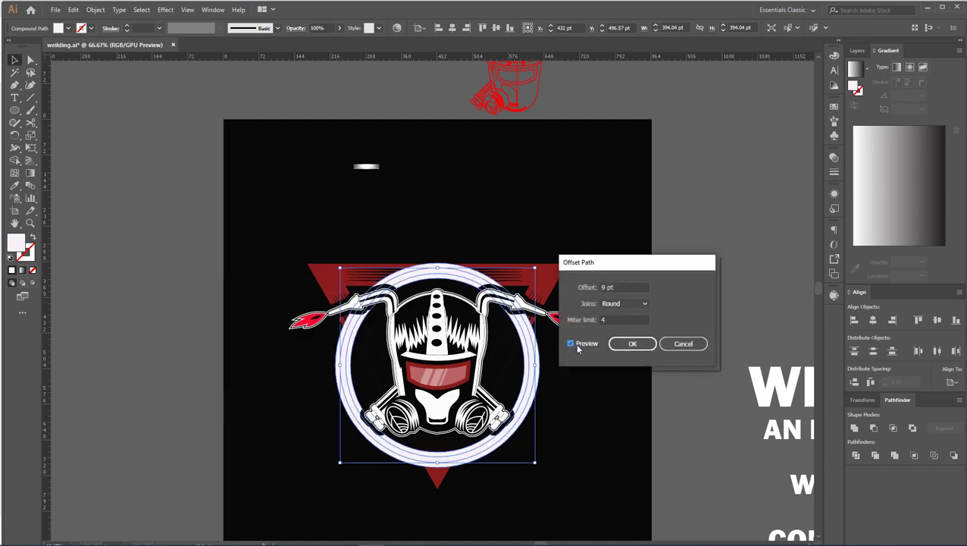
double_click(620, 289)
key(Down)
key(Down)
key(Down)
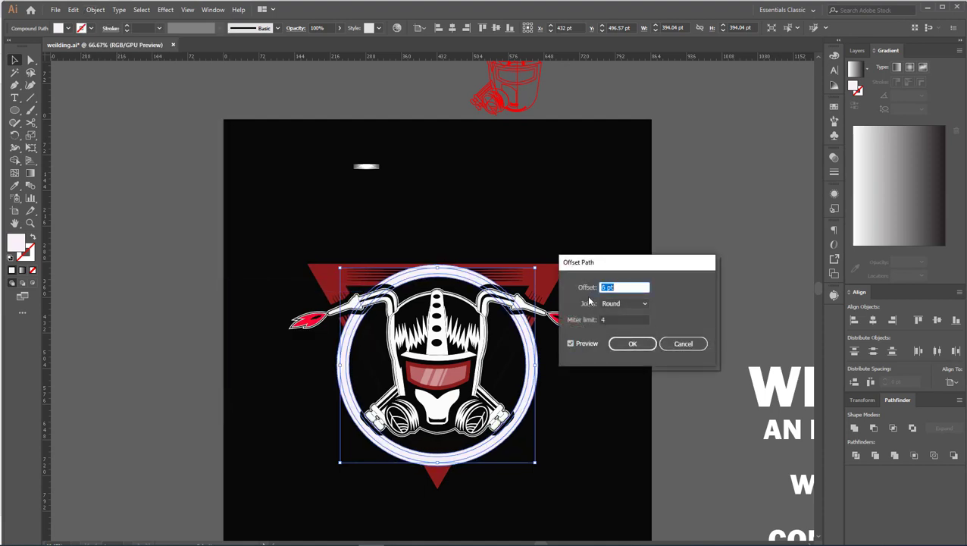
key(Down)
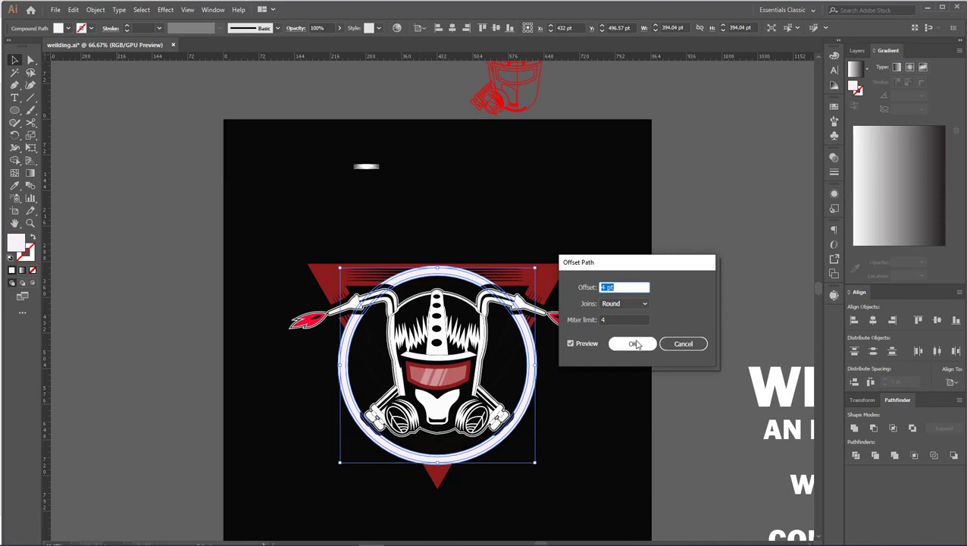
click(629, 343)
Fill the new offset outline black.
click(14, 185)
click(270, 220)
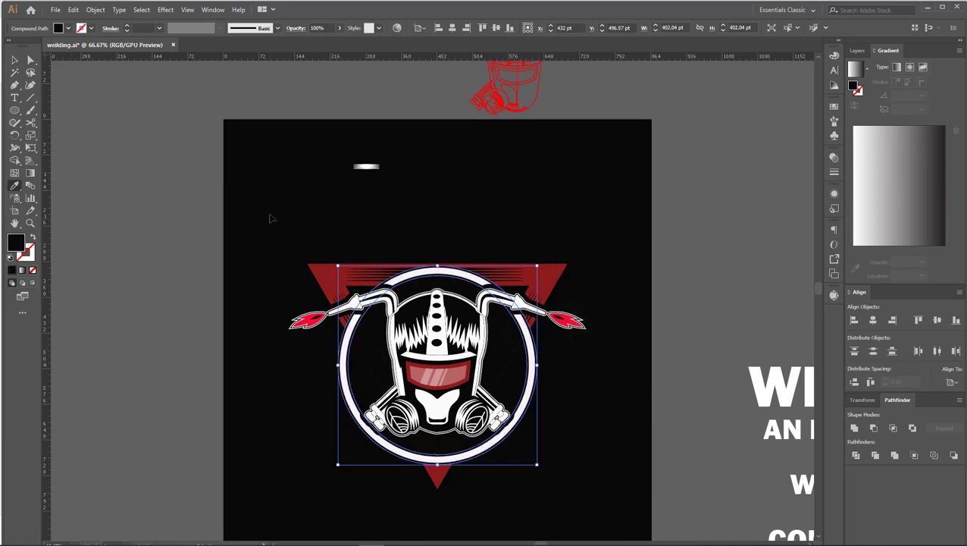
key(ctrl+shift+a)
click(13, 61)
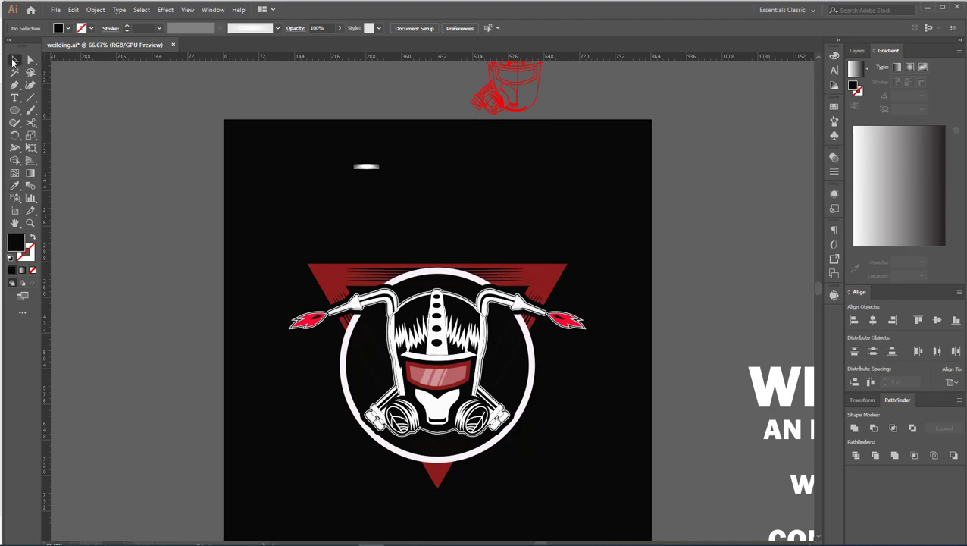
Open the red triangle group's opacity mask for editing.
click(353, 270)
click(834, 158)
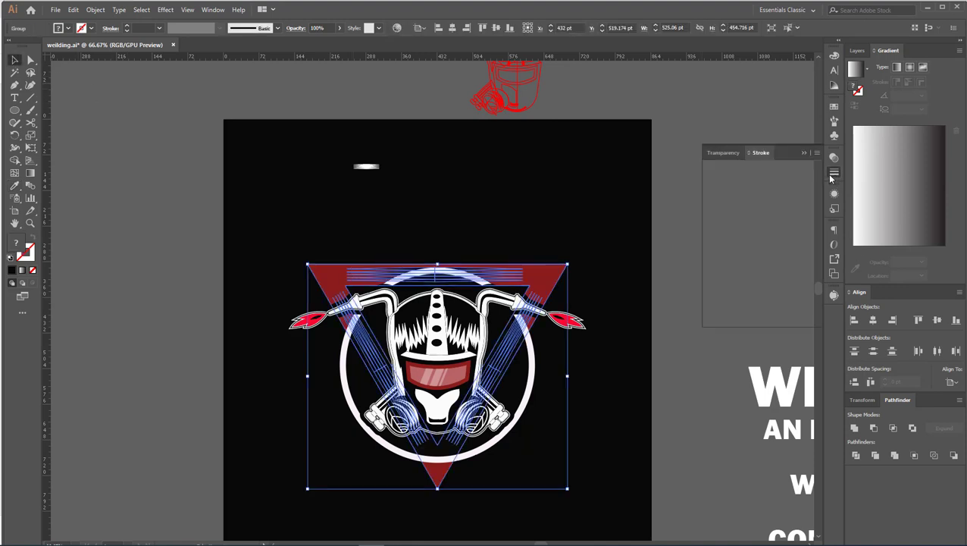
double_click(720, 150)
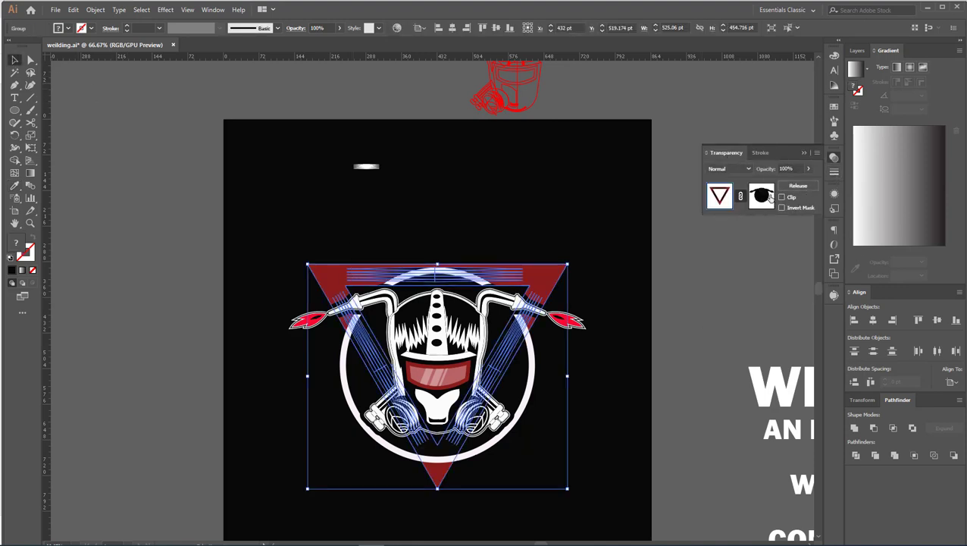
click(767, 192)
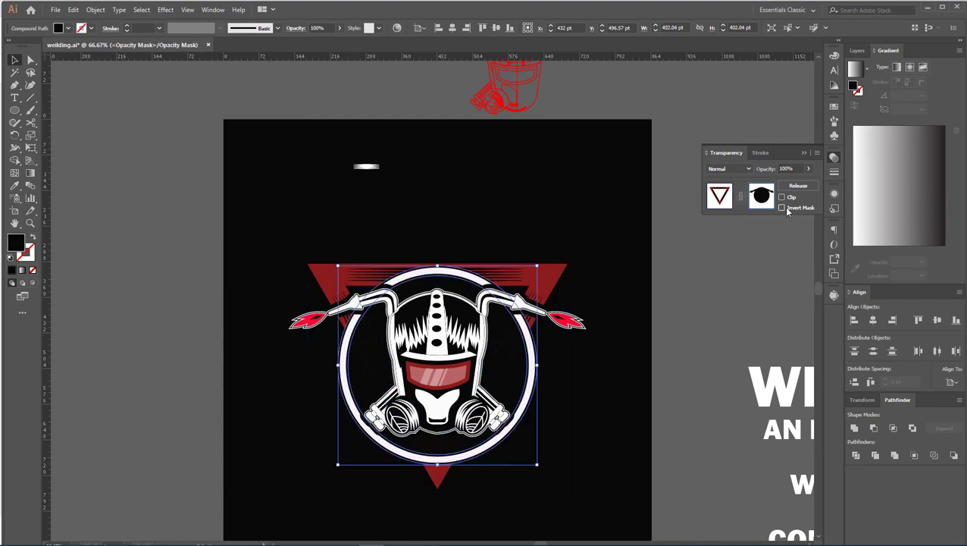
Exit mask editing, close Transparency, and pan around the artwork beyond the artboard.
click(720, 194)
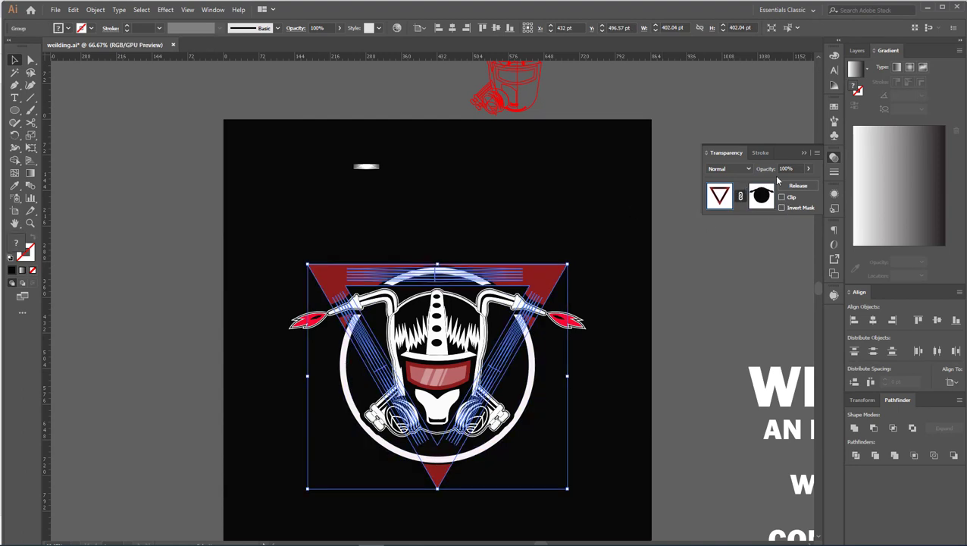
click(804, 153)
click(654, 212)
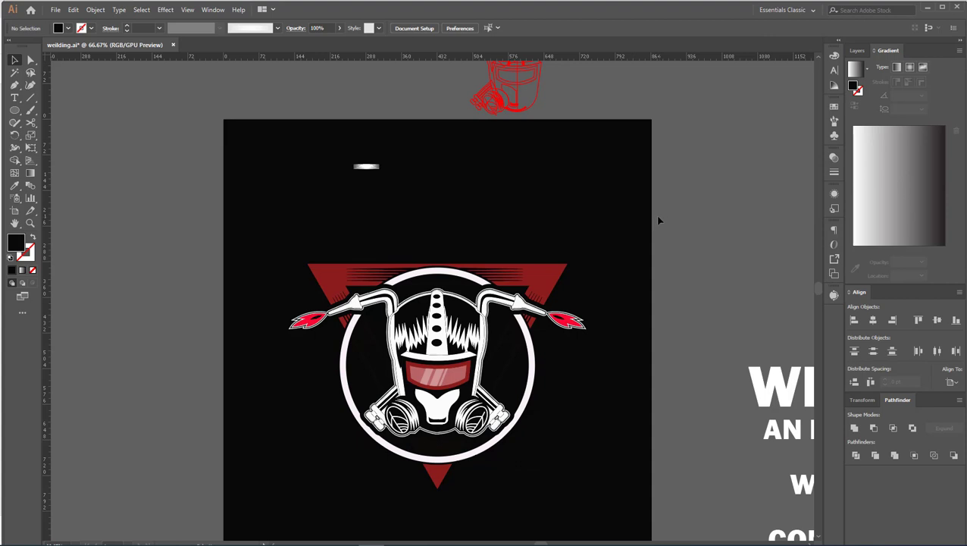
scroll(659, 219, down, 1)
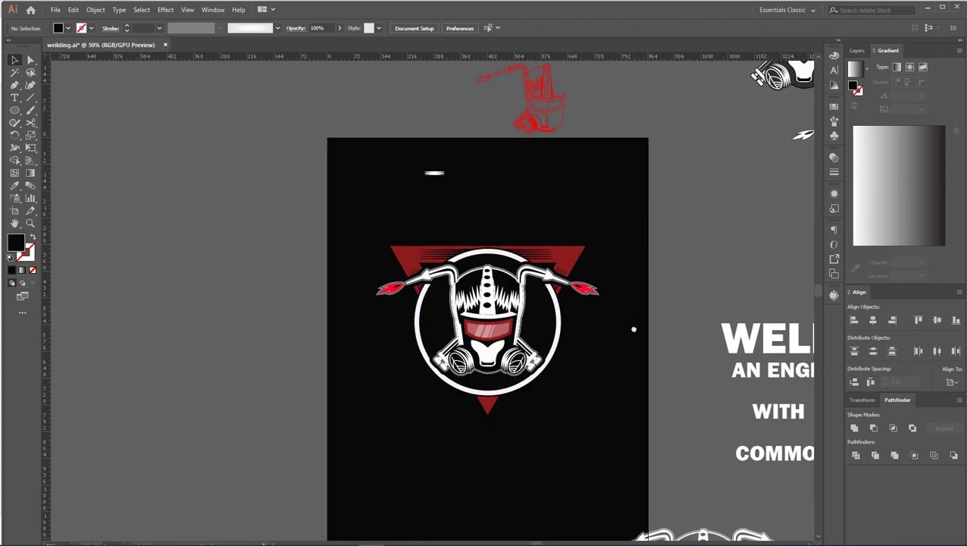
mouse_move(634, 329)
mouse_down()
mouse_move(629, 342)
mouse_move(580, 352)
mouse_up()
scroll(622, 335, down, 1)
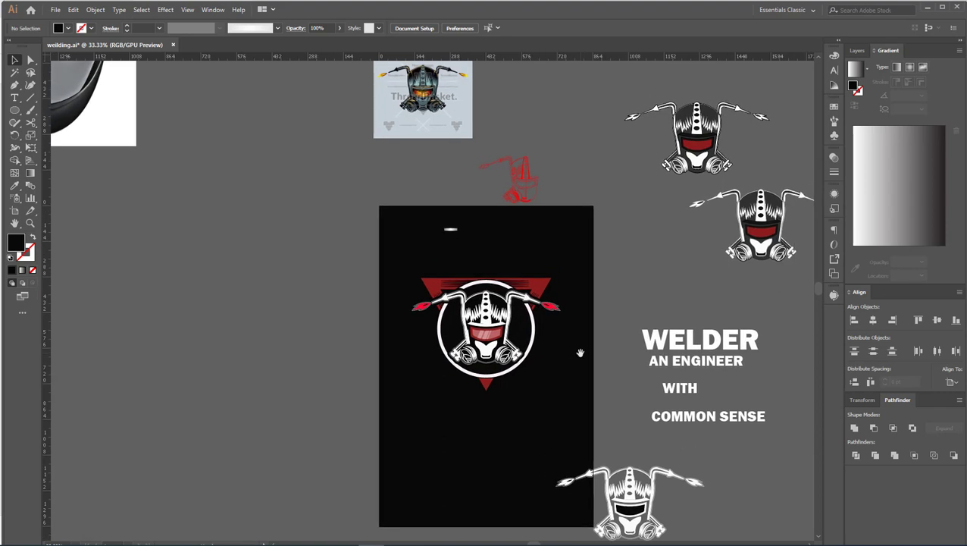
scroll(554, 344, up, 1)
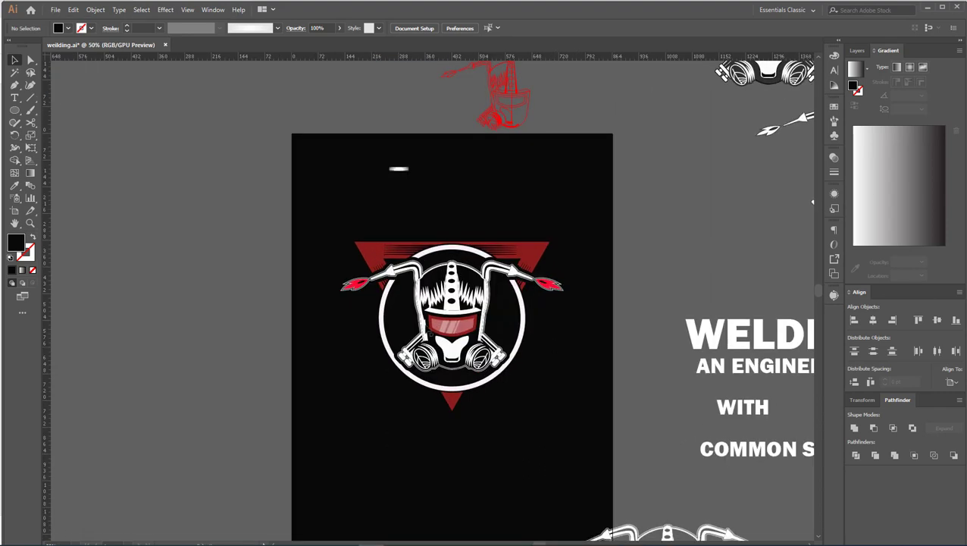
click(15, 110)
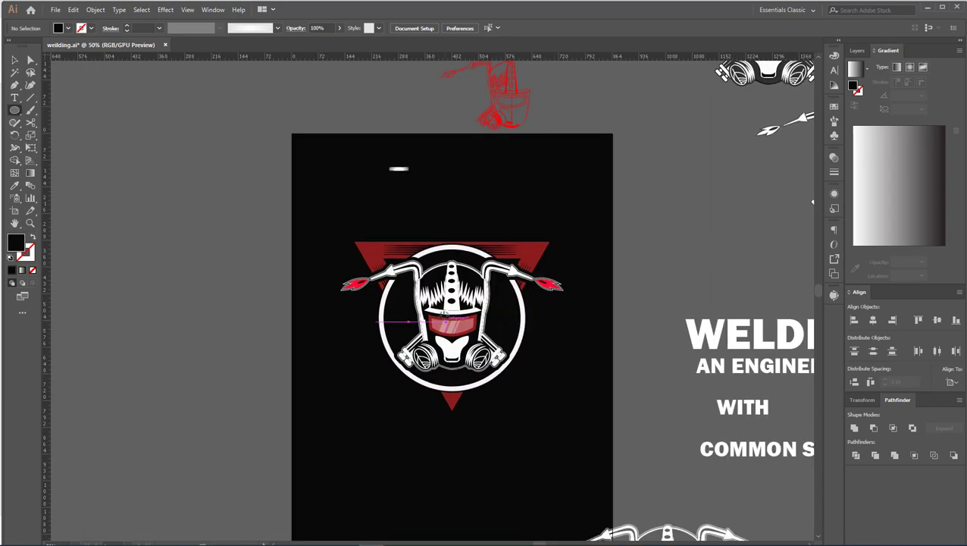
Draw a circle over the emblem and give it a light pink #f9eff7 stroke instead of a fill.
mouse_move(452, 314)
mouse_down()
mouse_move(493, 371)
mouse_move(531, 399)
mouse_up()
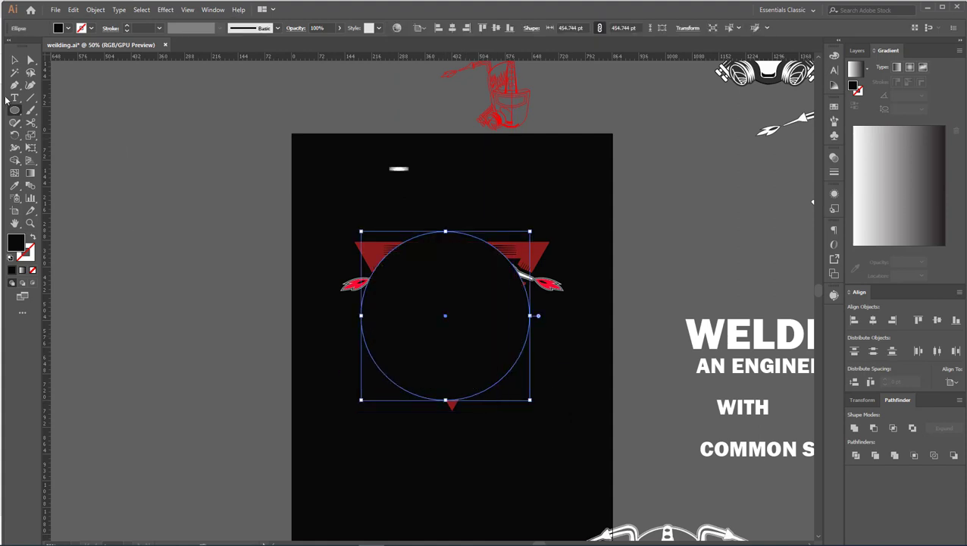
click(14, 61)
double_click(15, 240)
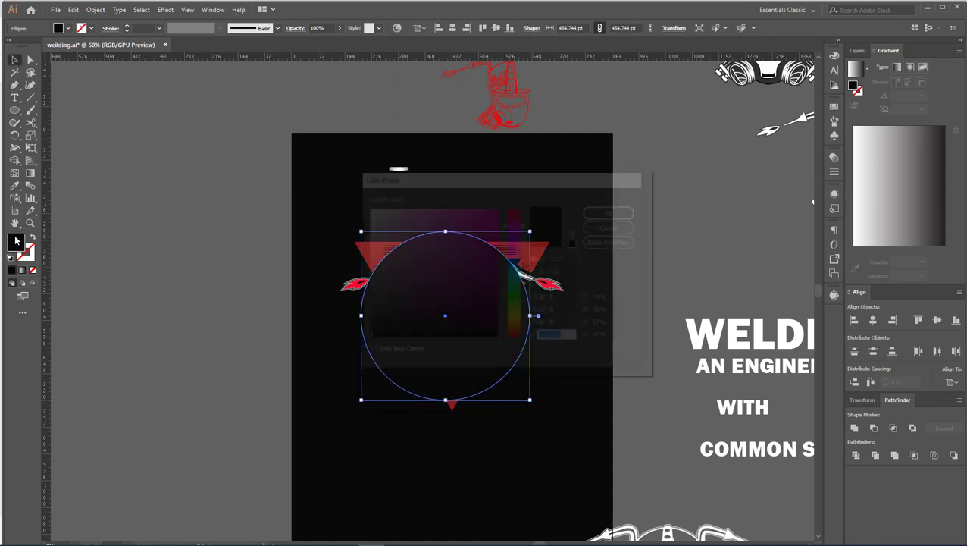
drag(400, 241, 370, 210)
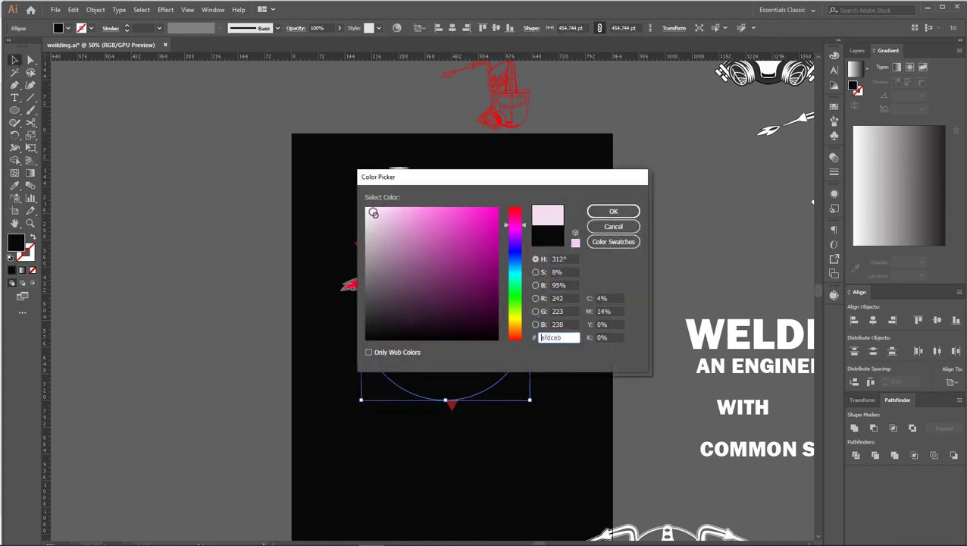
click(613, 211)
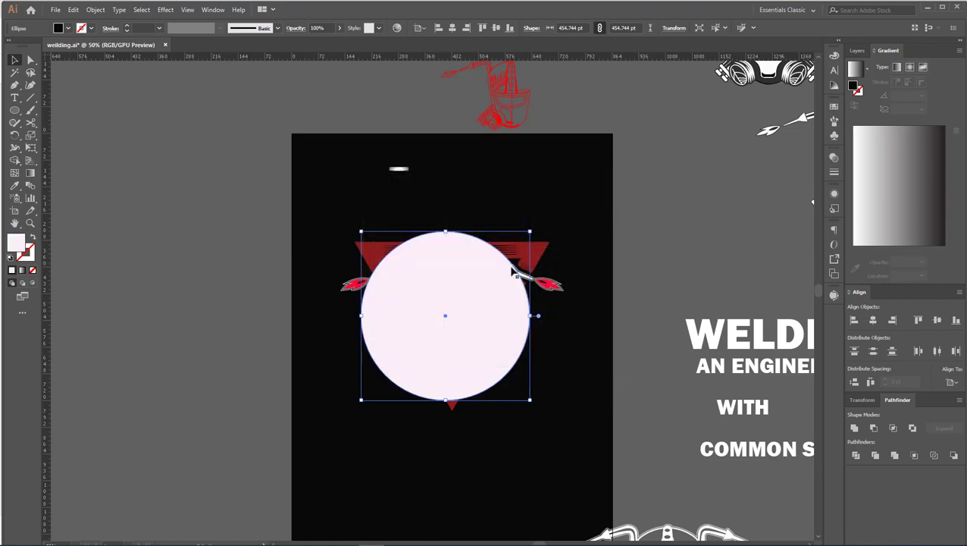
click(33, 238)
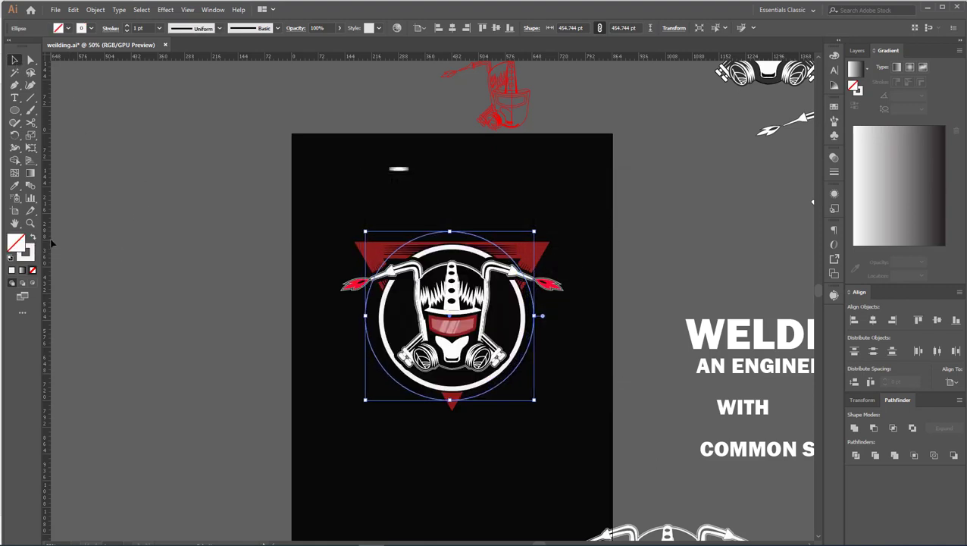
Centre the circle on the emblem ring and scale it to about 432.7 pt, just beyond the ring.
key(Right)
key(Right)
key(Right)
key(Down)
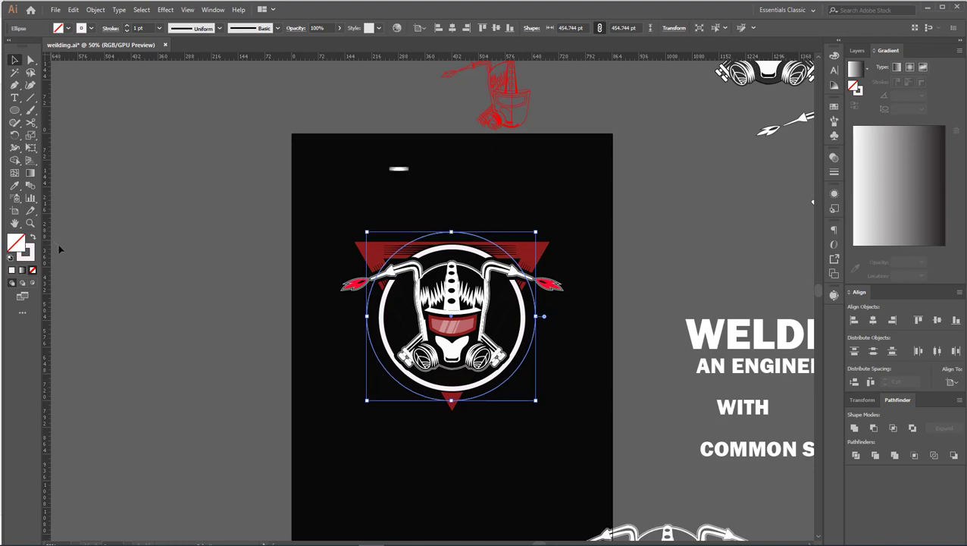
key(Down)
key(Down)
key(Down)
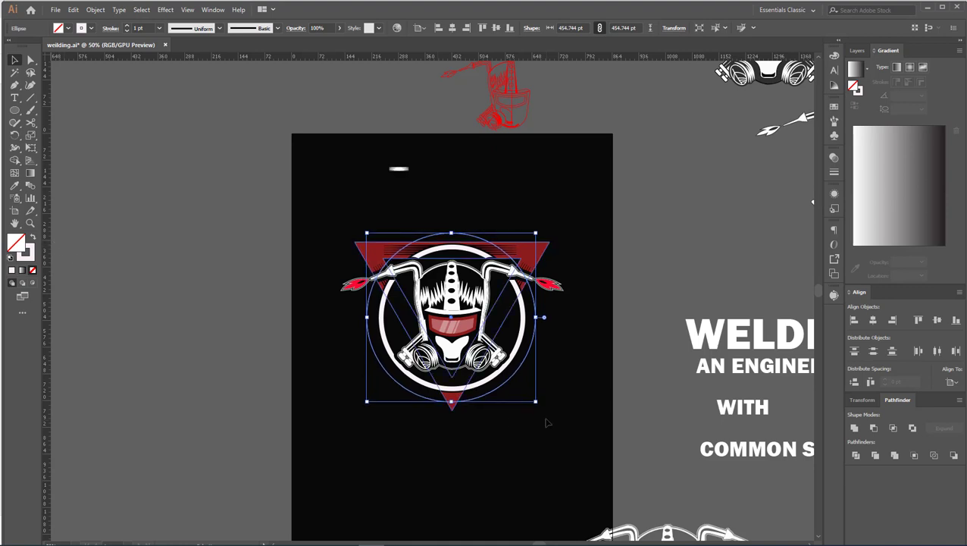
drag(536, 401, 526, 393)
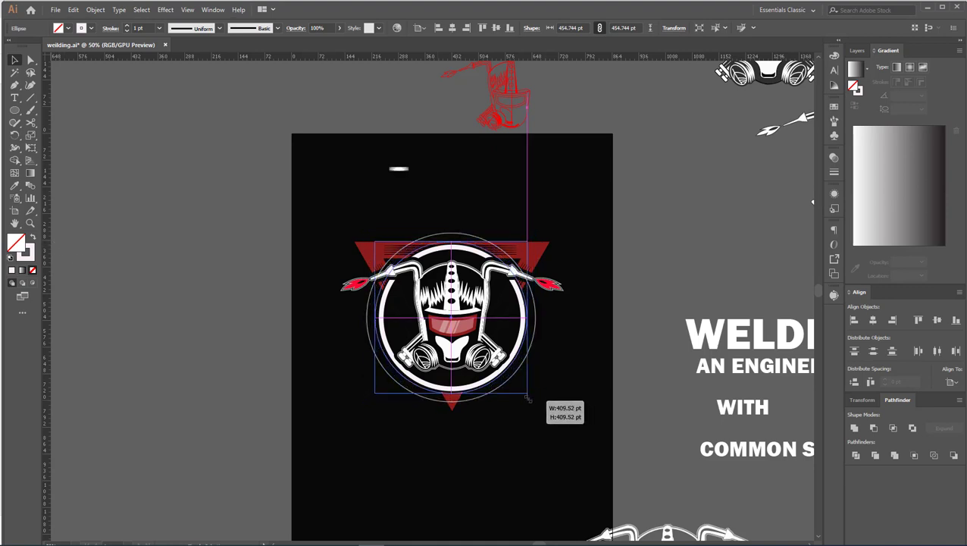
scroll(511, 380, up, 1)
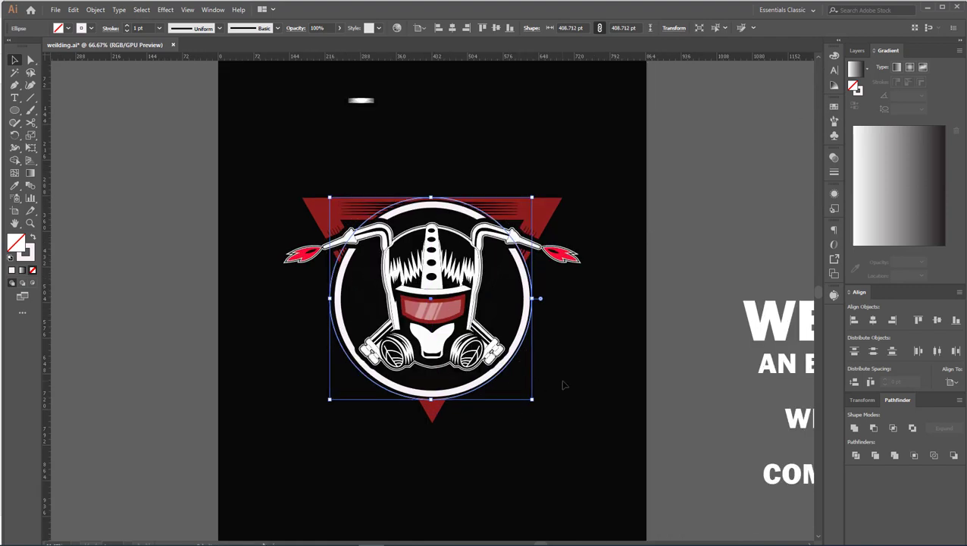
drag(564, 385, 559, 380)
key(Right)
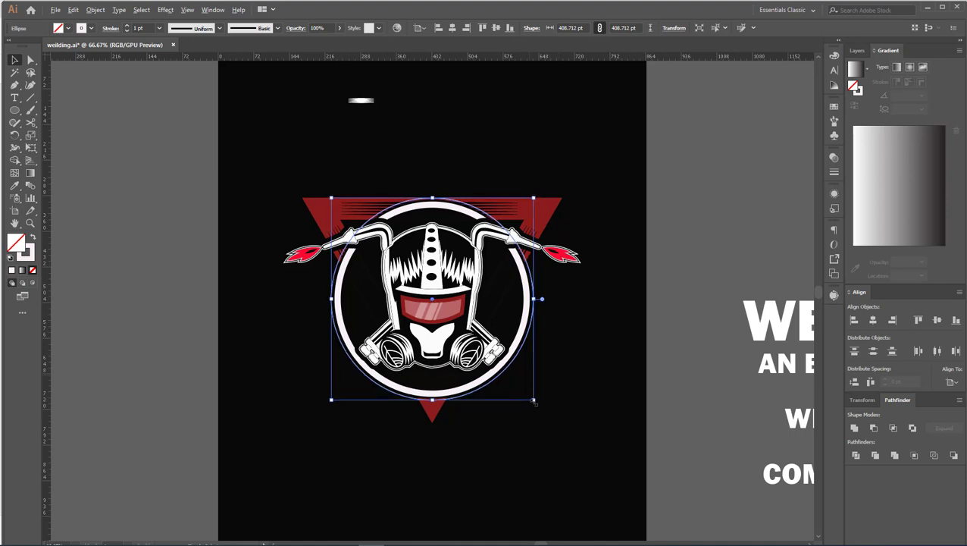
drag(535, 403, 535, 417)
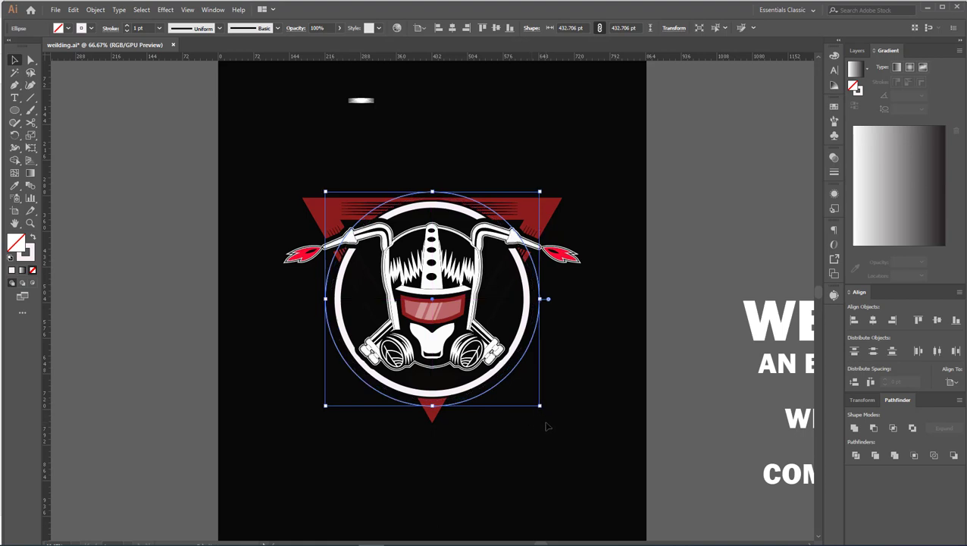
click(531, 428)
click(14, 84)
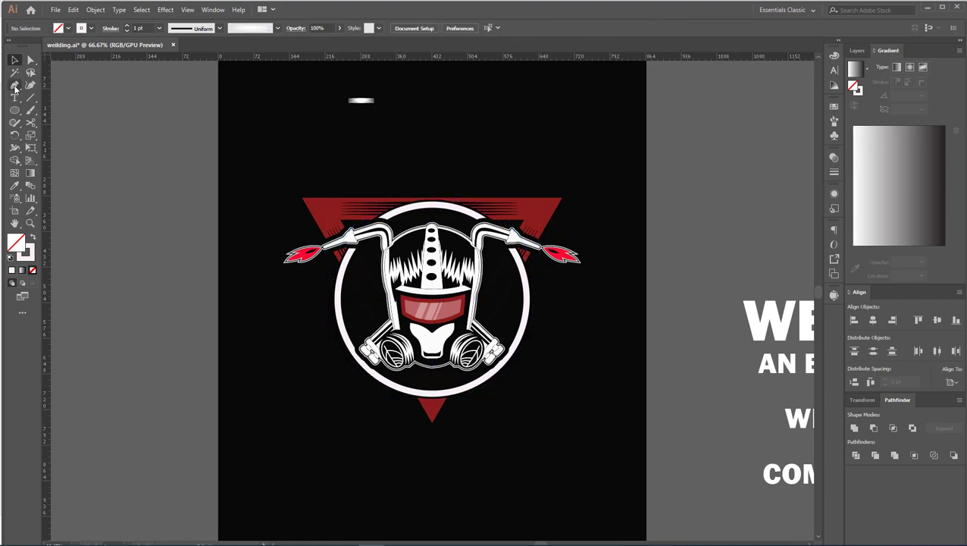
Start a lightning bolt path near the top left, then undo the aborted attempt.
click(240, 102)
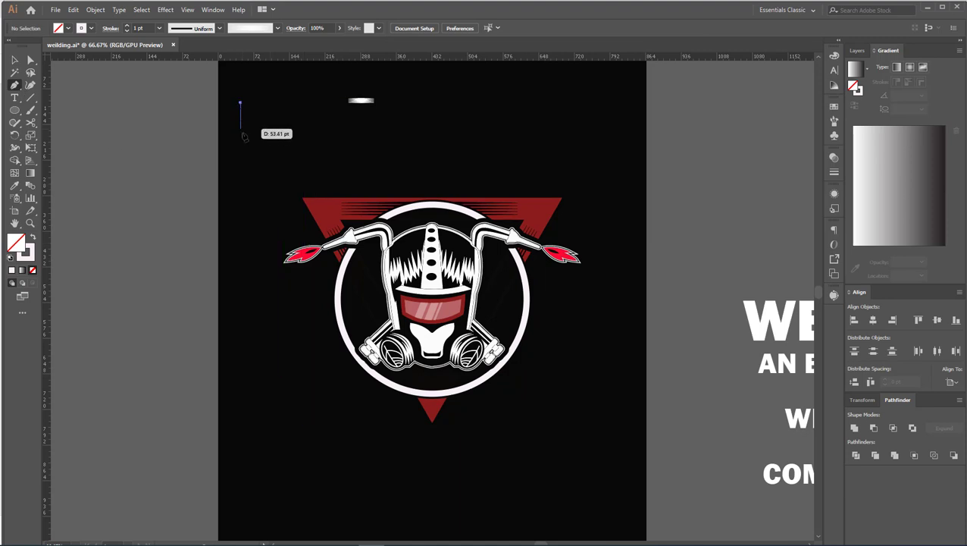
click(240, 186)
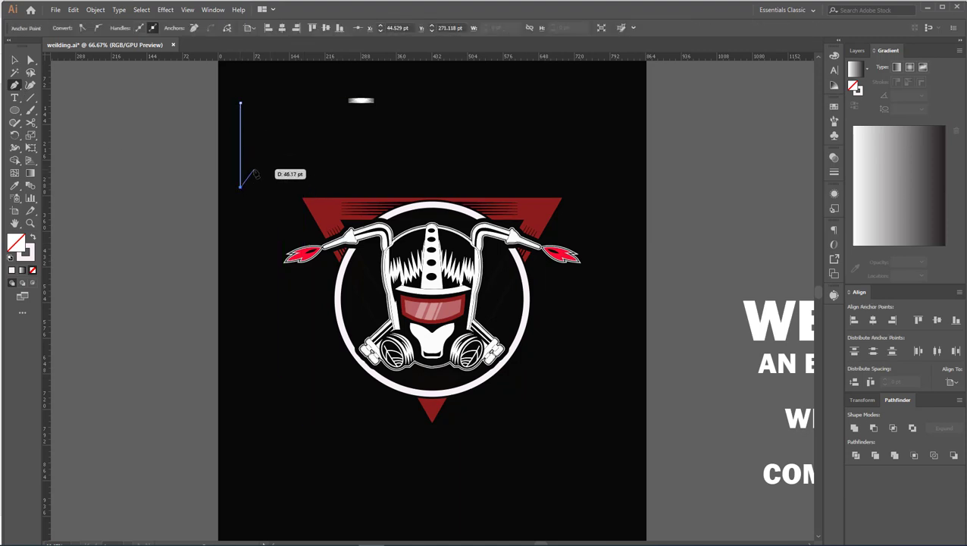
click(254, 169)
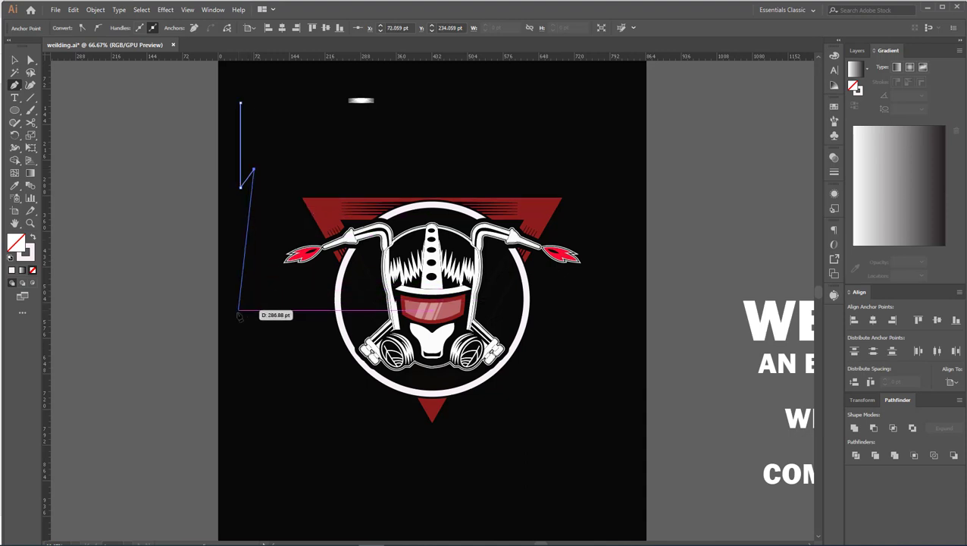
key(ctrl+z)
key(ctrl+z)
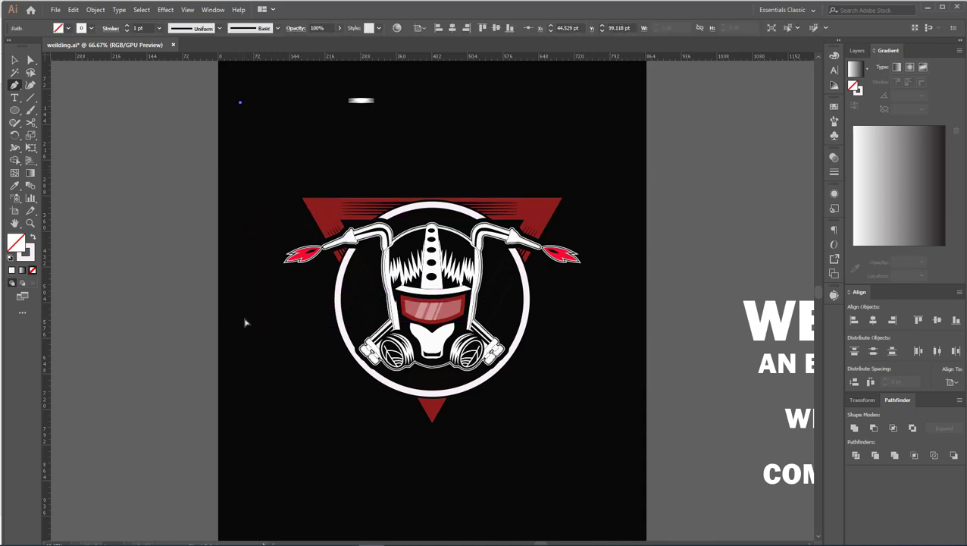
key(ctrl+z)
click(264, 157)
key(ctrl+z)
Plot the bolt's zigzag anchors from the top, down to the bottom point, and close the path.
click(239, 122)
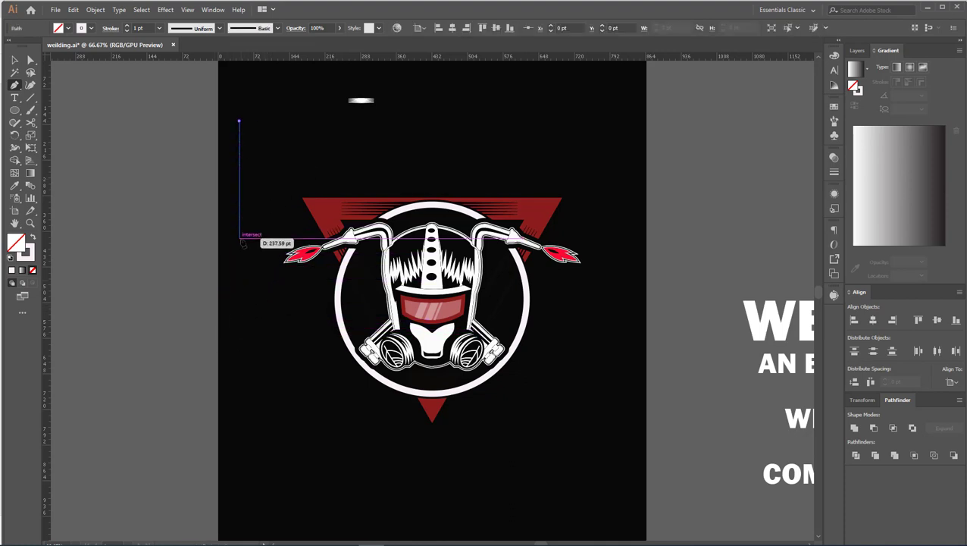
click(239, 237)
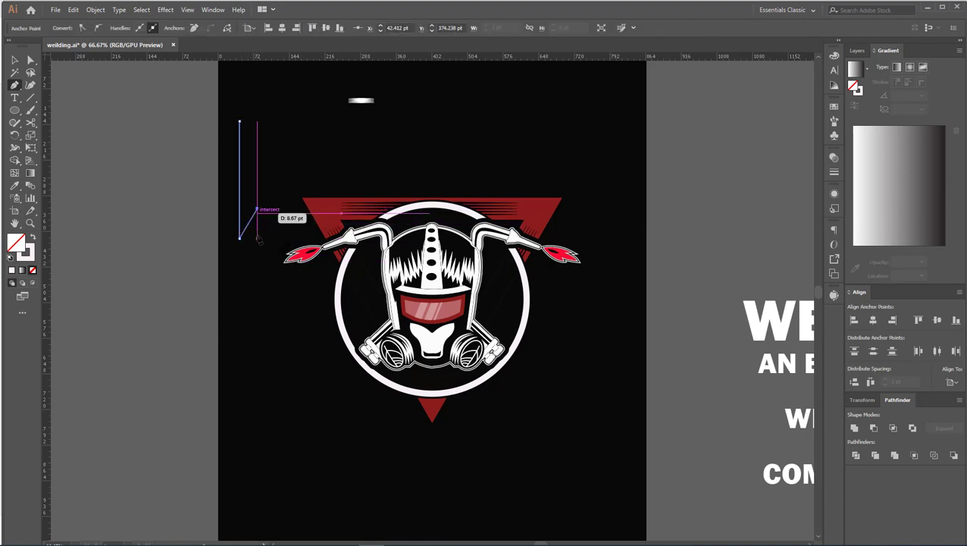
click(257, 210)
click(257, 330)
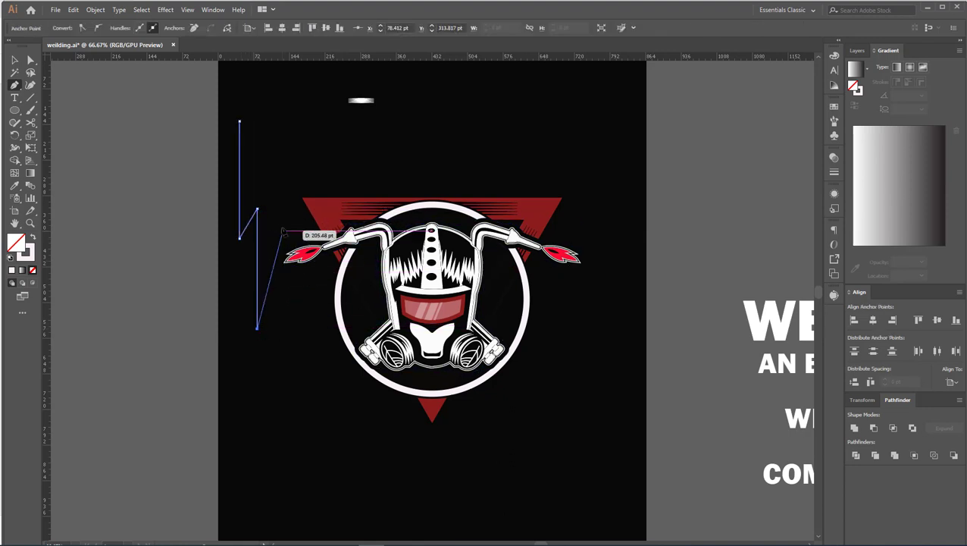
click(276, 162)
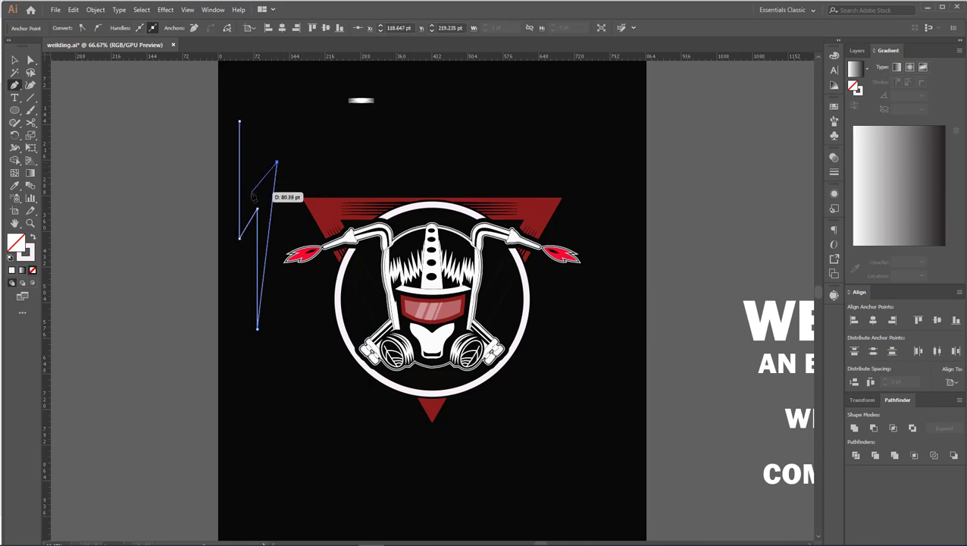
click(251, 189)
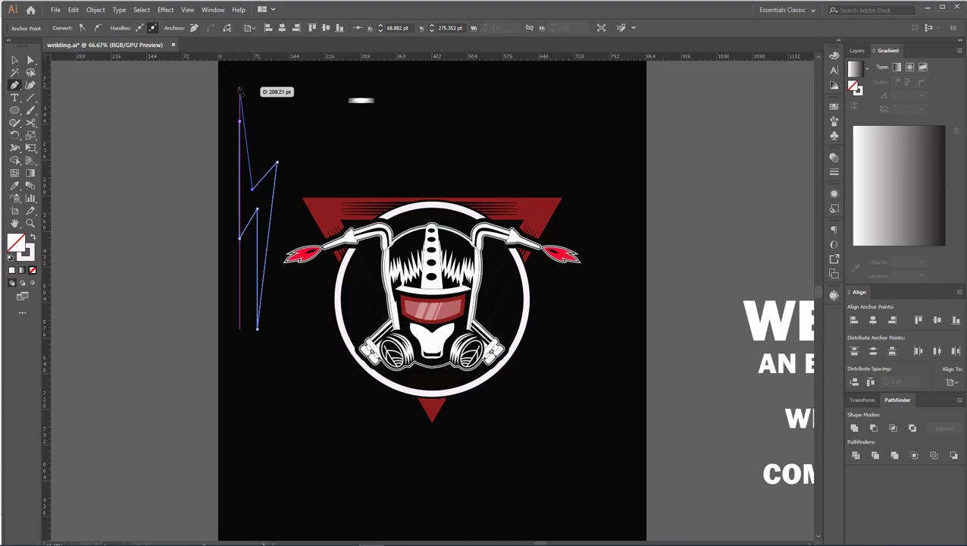
click(239, 121)
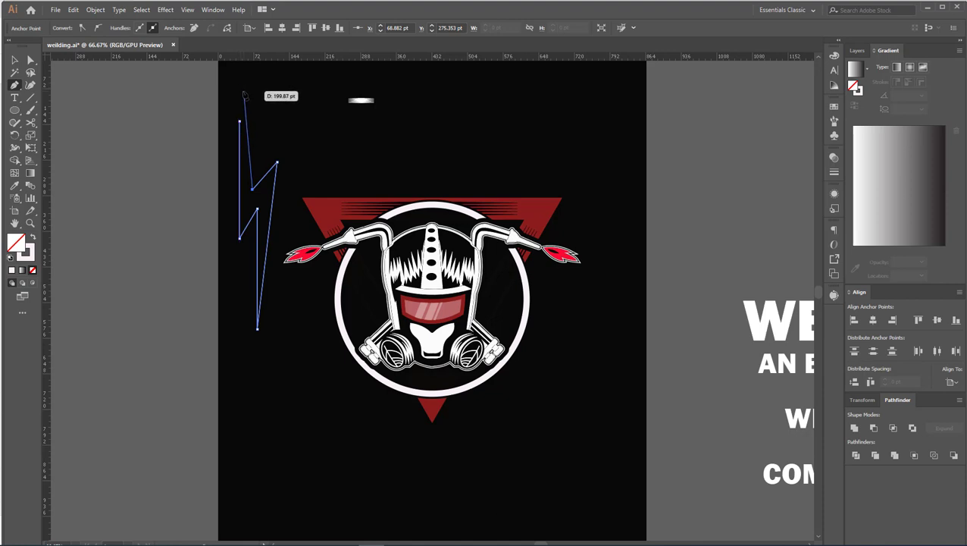
click(239, 85)
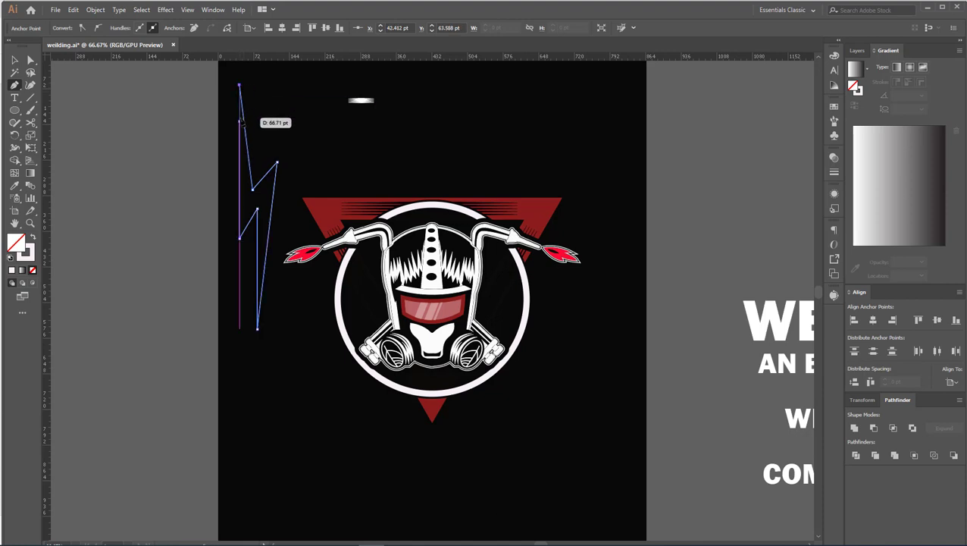
click(239, 121)
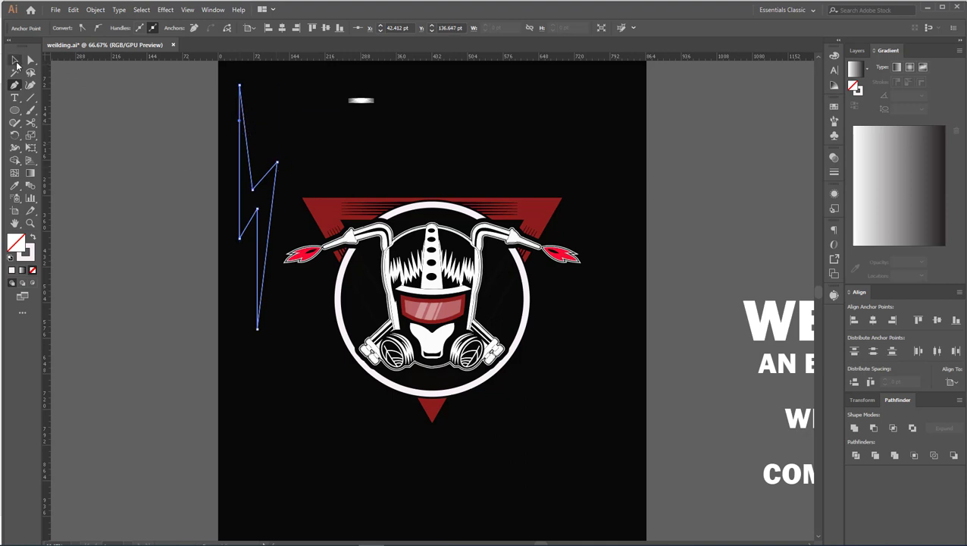
Select the whole lightning bolt and adjust its width.
click(17, 88)
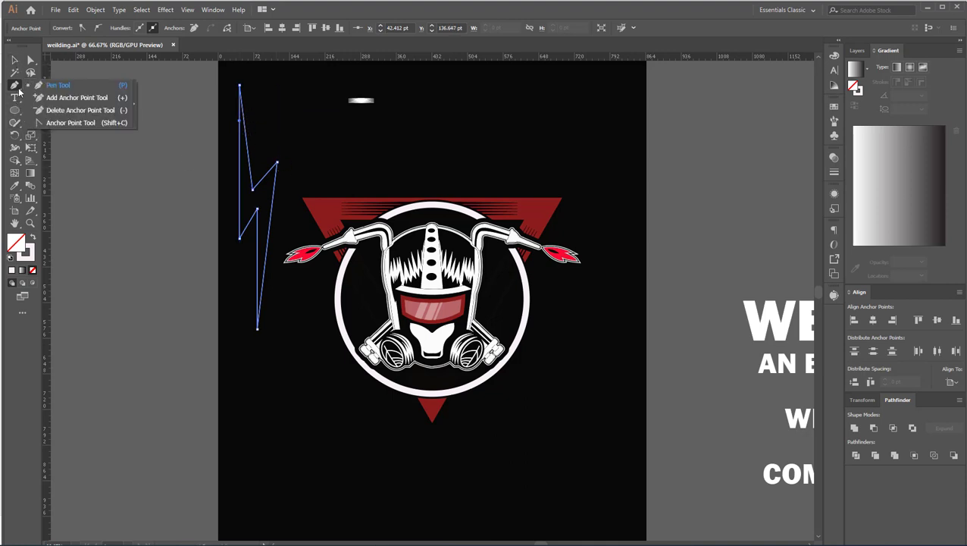
click(76, 110)
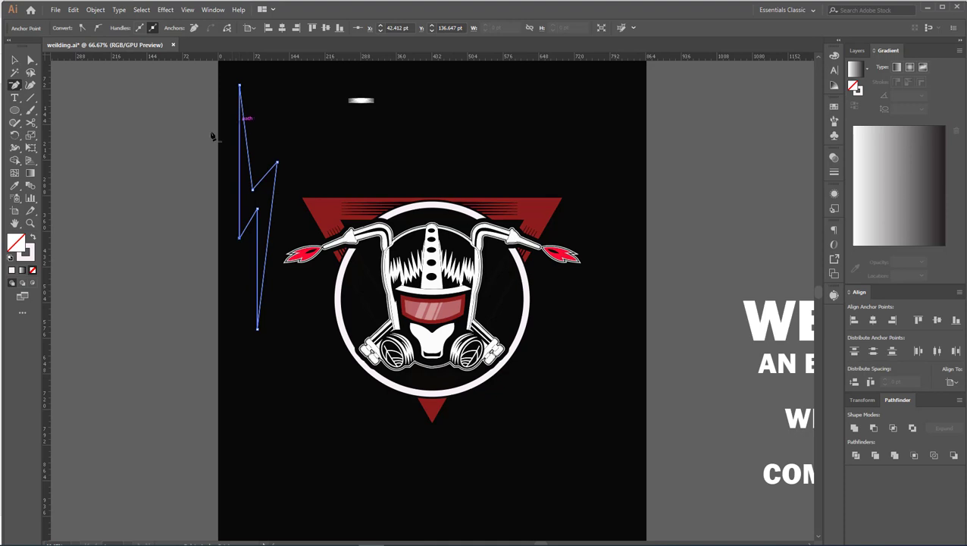
click(15, 60)
click(248, 151)
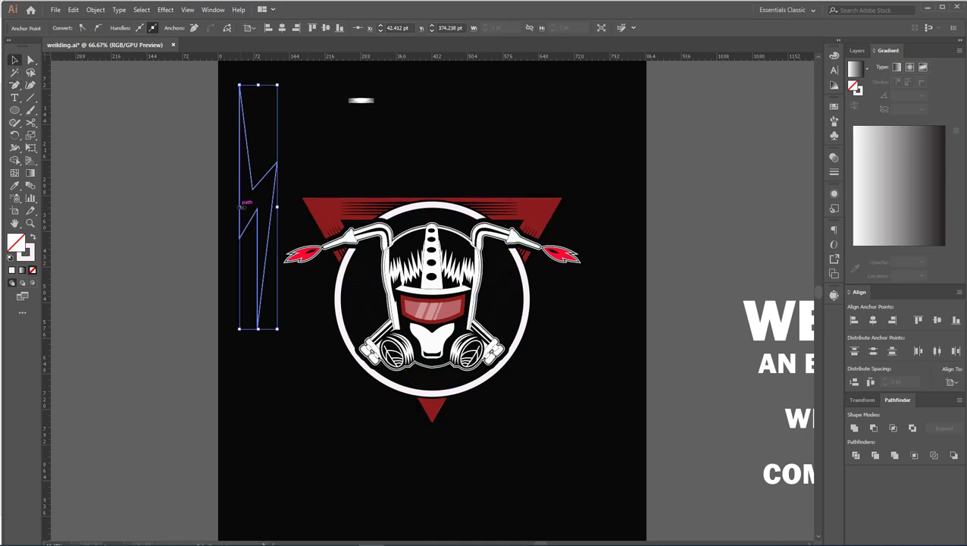
mouse_move(231, 206)
mouse_down()
mouse_move(242, 179)
mouse_move(272, 182)
mouse_up()
Reshape the bolt's zigzag by moving its upper-right, middle and lower-left corner anchors.
click(31, 59)
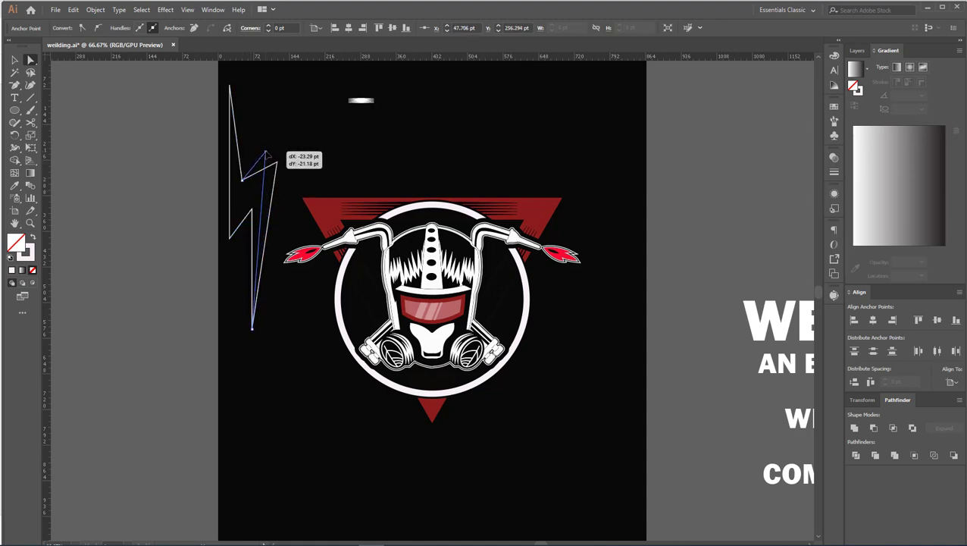
drag(272, 181, 266, 154)
drag(252, 207, 251, 198)
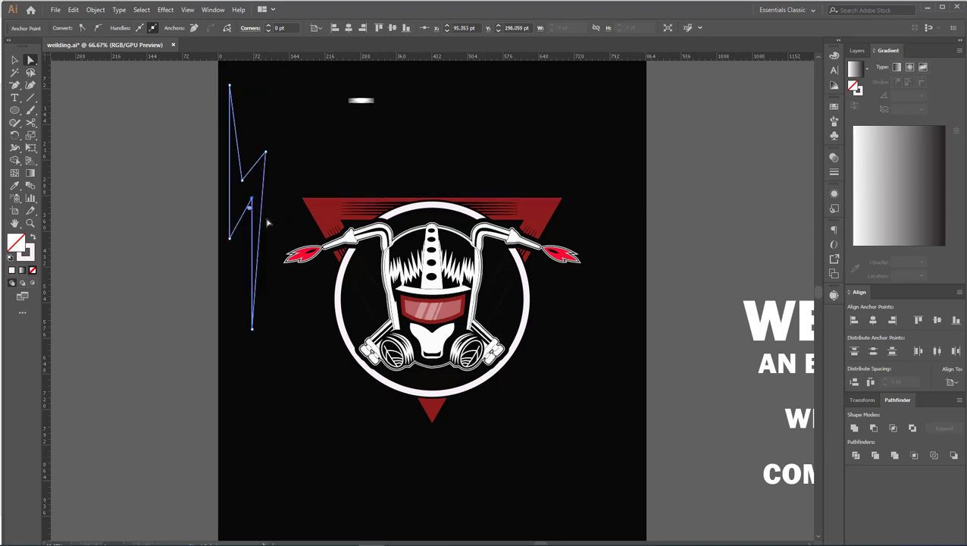
drag(234, 237, 225, 239)
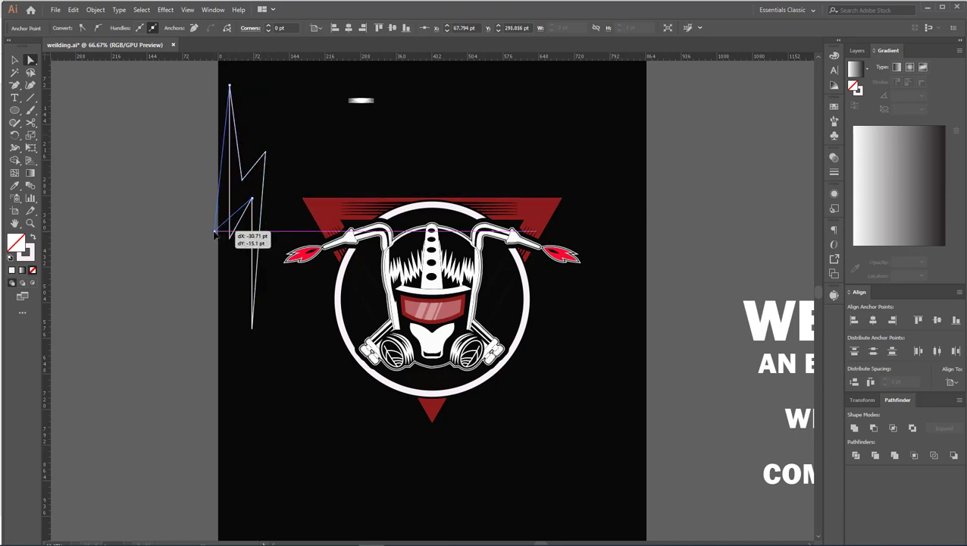
drag(263, 156, 272, 161)
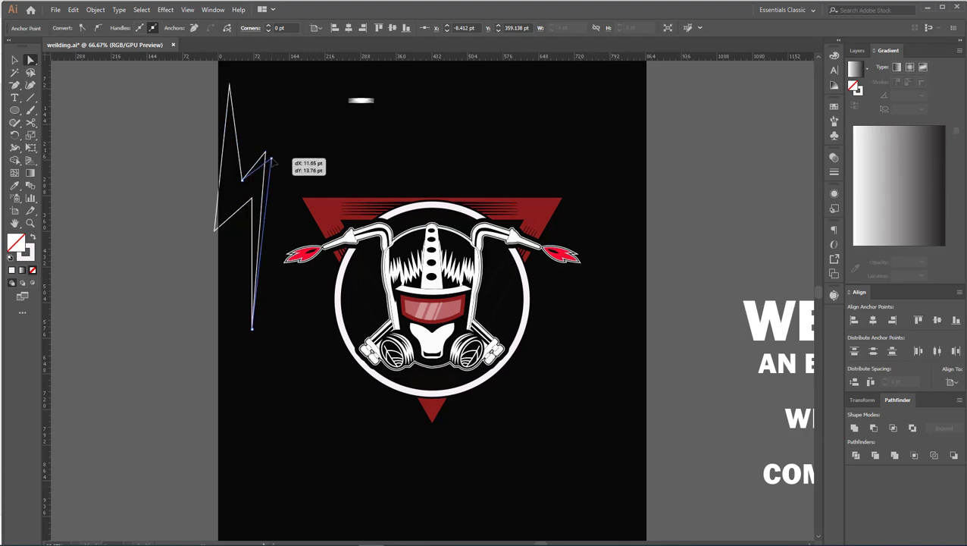
drag(253, 201, 254, 206)
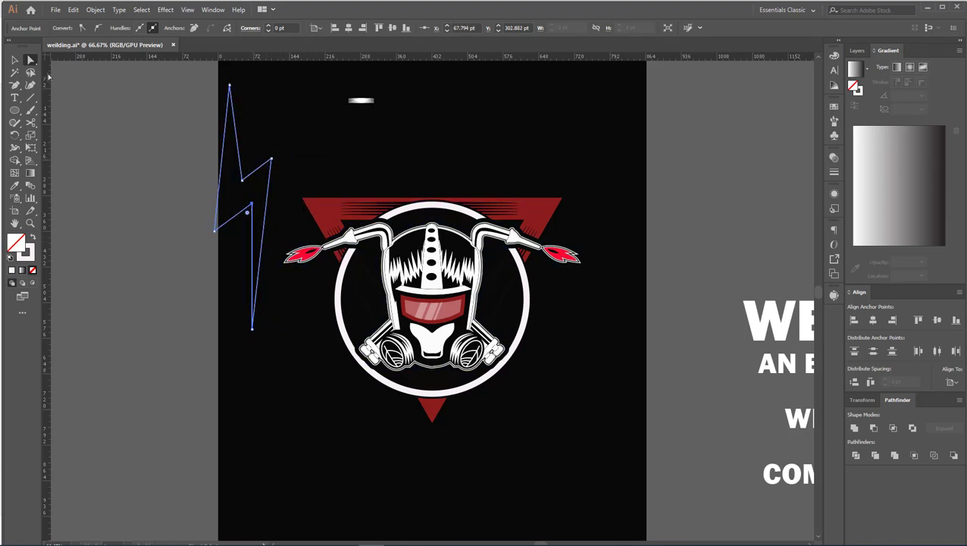
Fill the bolt white, move it down beside the mascot and tilt it diagonally.
click(15, 60)
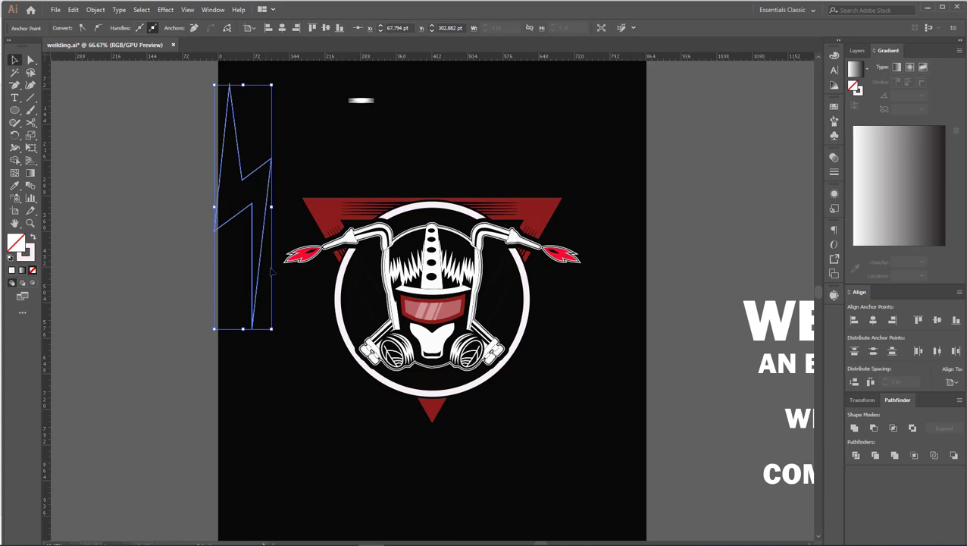
click(31, 237)
click(113, 287)
scroll(276, 281, down, 1)
drag(262, 238, 262, 370)
mouse_move(276, 455)
mouse_down()
mouse_move(314, 426)
mouse_move(288, 406)
mouse_up()
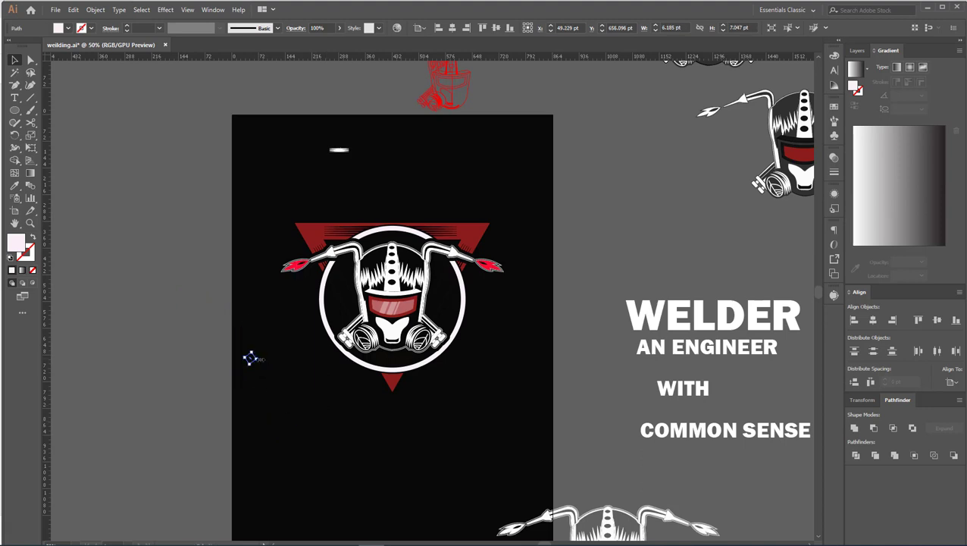
key(ctrl+z)
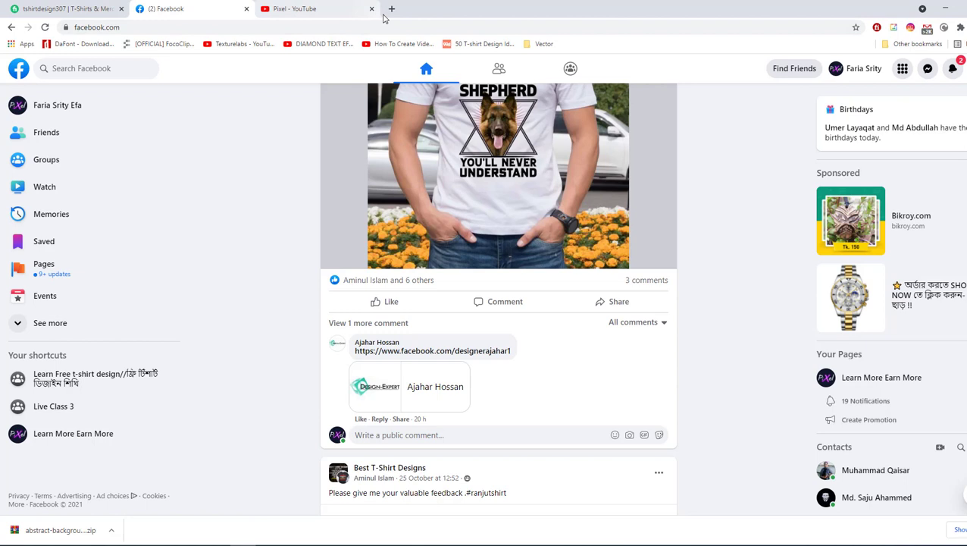
Search Google for 'thunder vector' in a new Chrome tab.
click(383, 8)
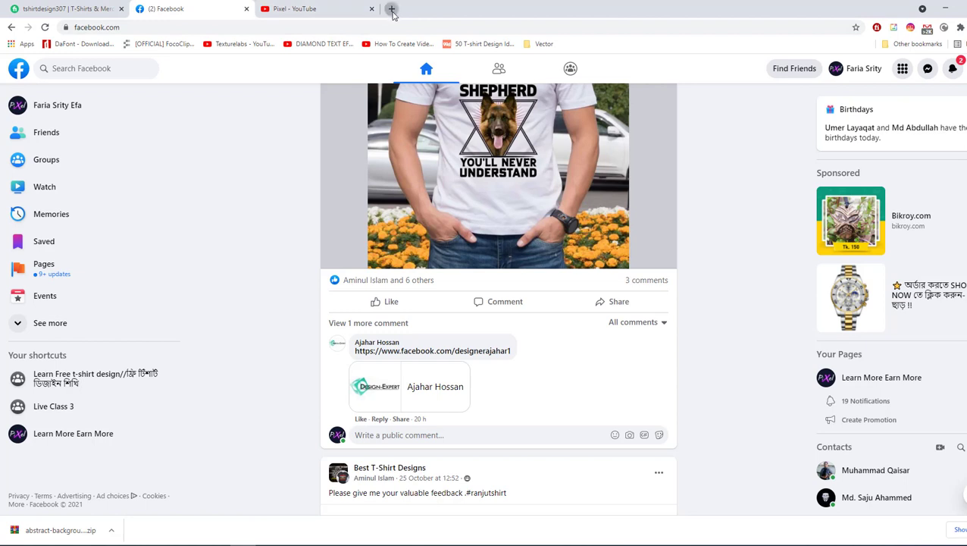
text(thu)
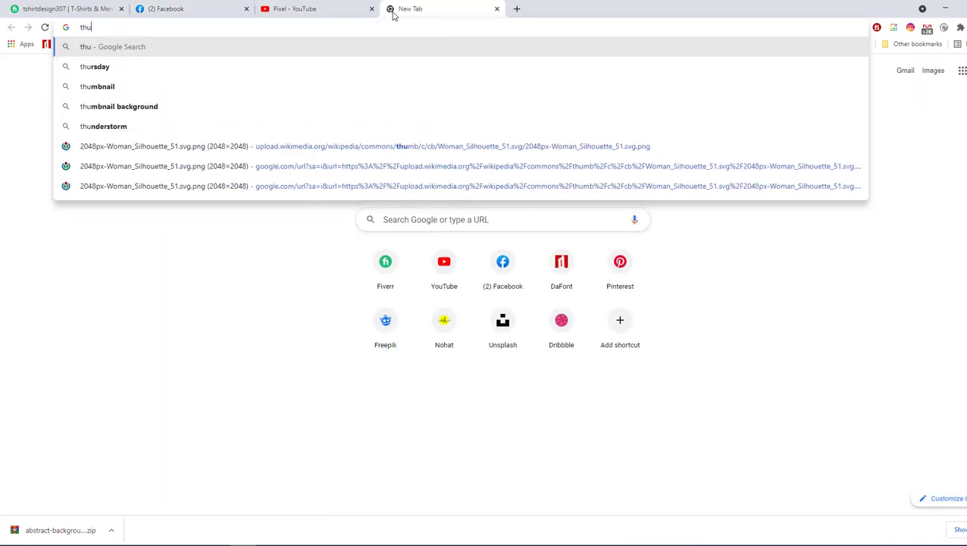
text(nder )
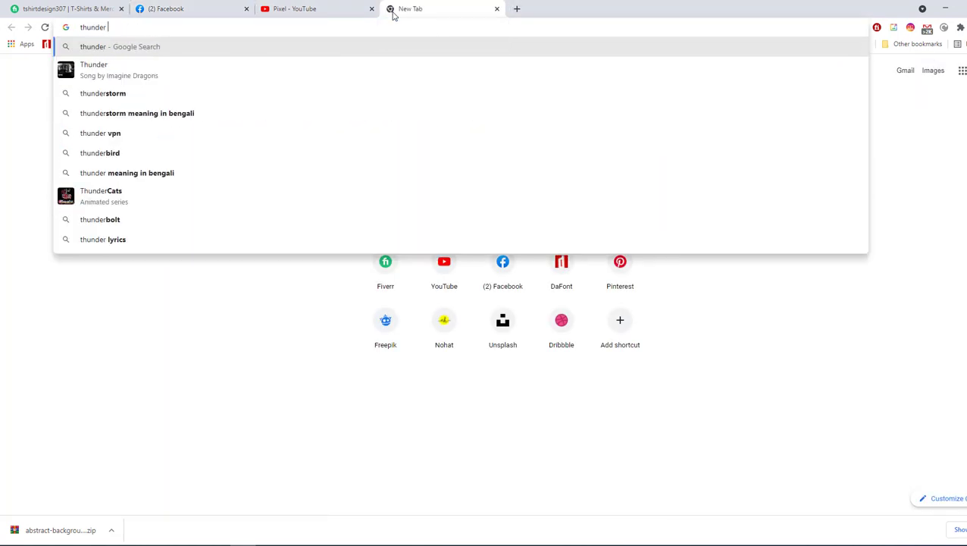
text(vector)
key(Return)
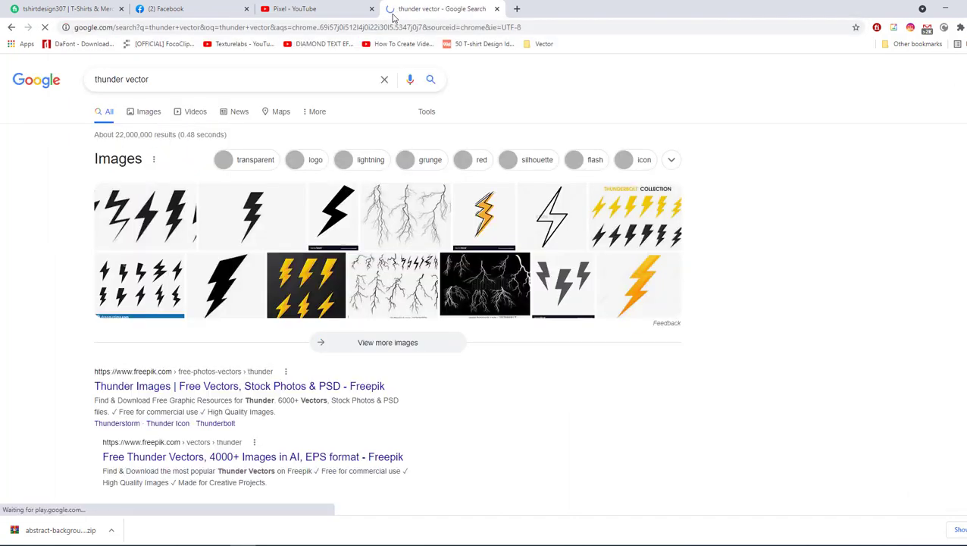
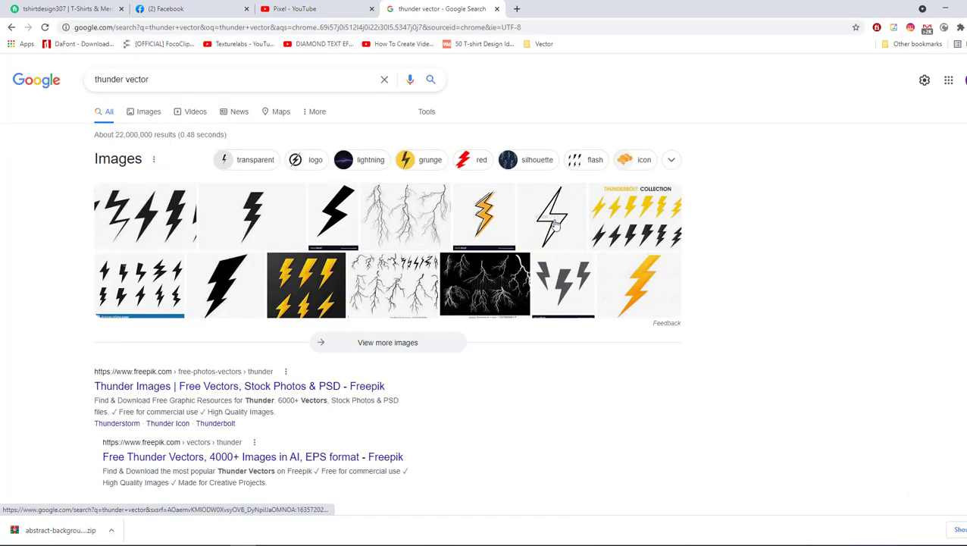
Open the orange lightning-bolt image from the 'thunder vector' image results and copy it.
click(639, 291)
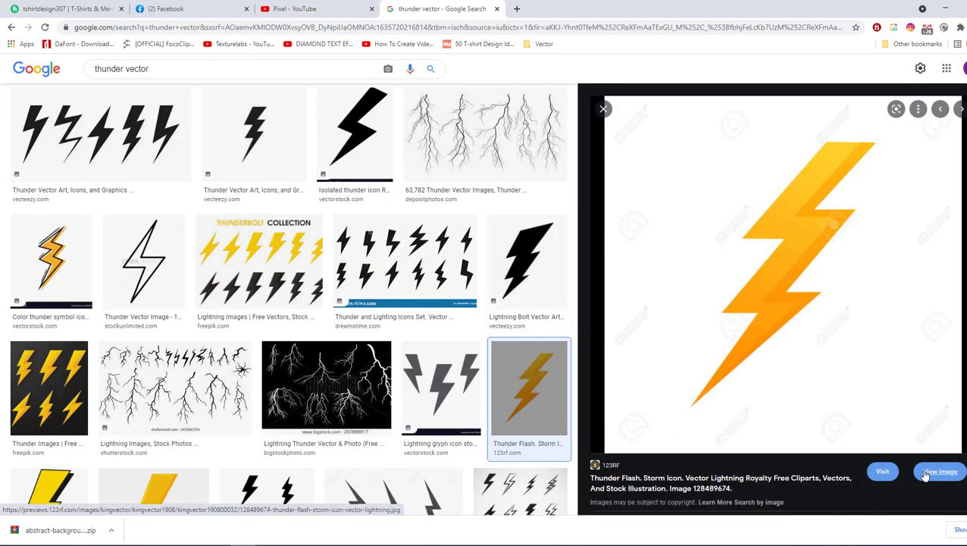
click(939, 471)
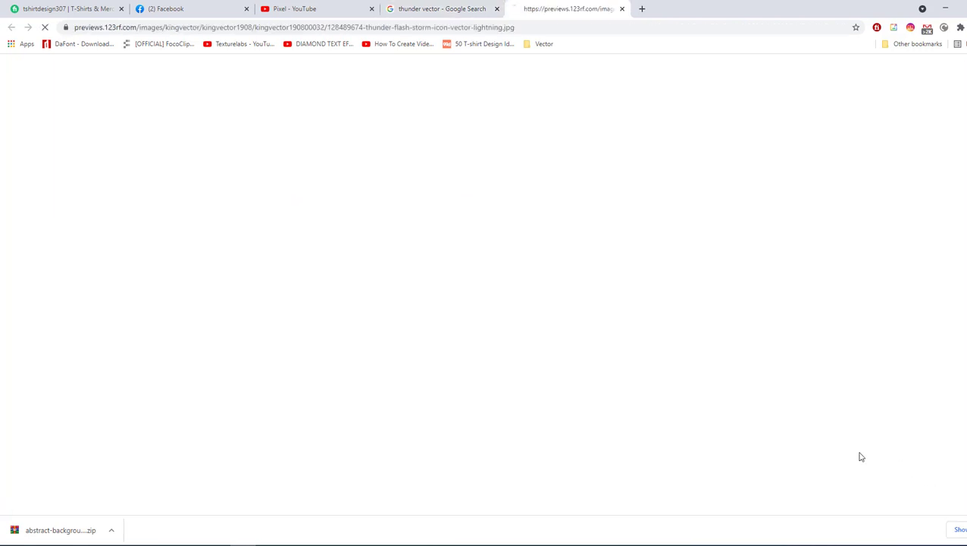
right_click(525, 288)
click(563, 324)
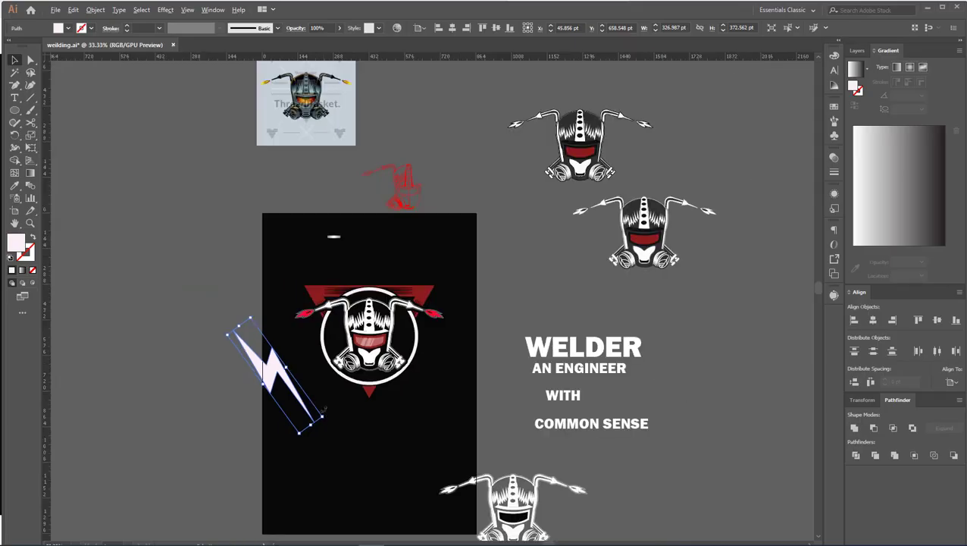
Paste the orange bolt image into Illustrator and move it left of the poster.
key(ctrl+v)
key(ctrl+minus)
drag(472, 325, 195, 395)
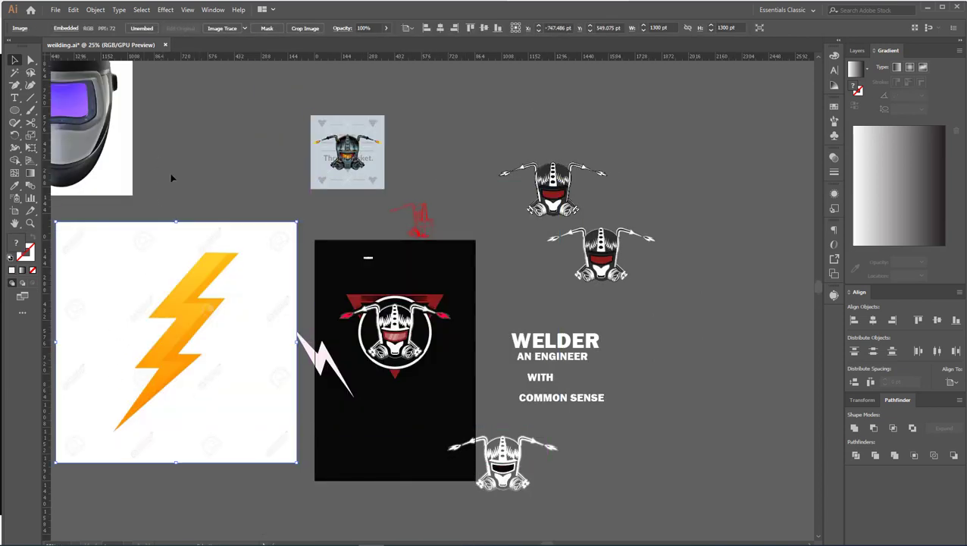
click(173, 177)
Trace the bolt's corners with the Pen tool into a closed pale pink shape, moved off the reference.
click(17, 89)
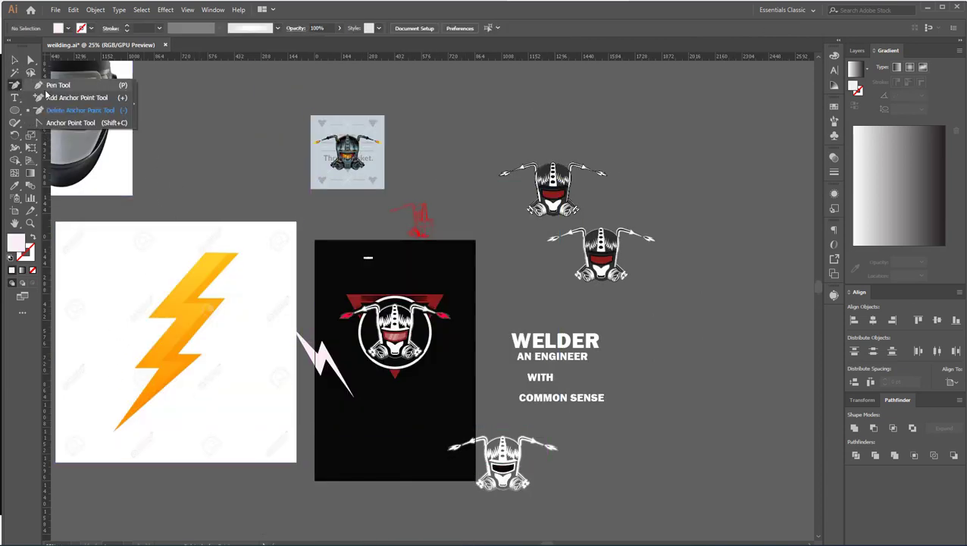
click(204, 253)
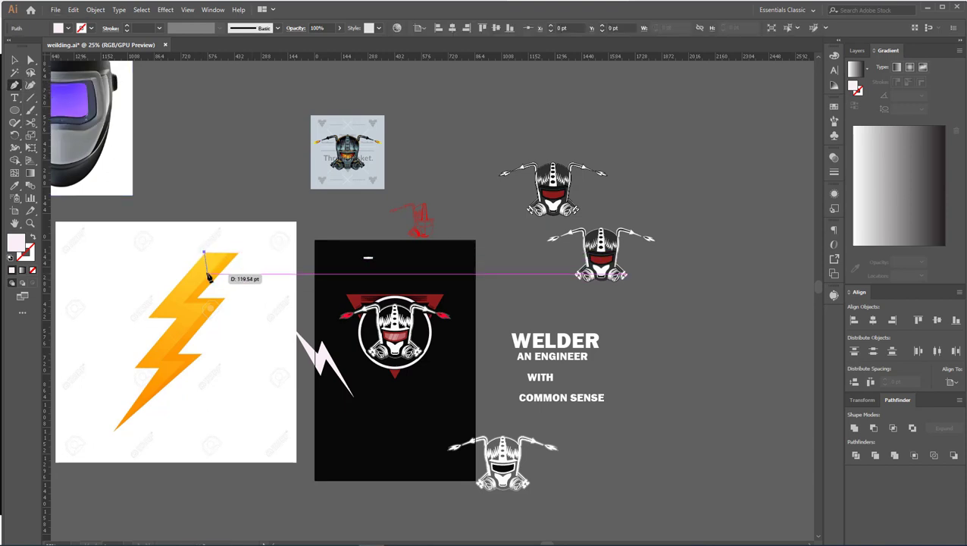
click(148, 317)
click(177, 322)
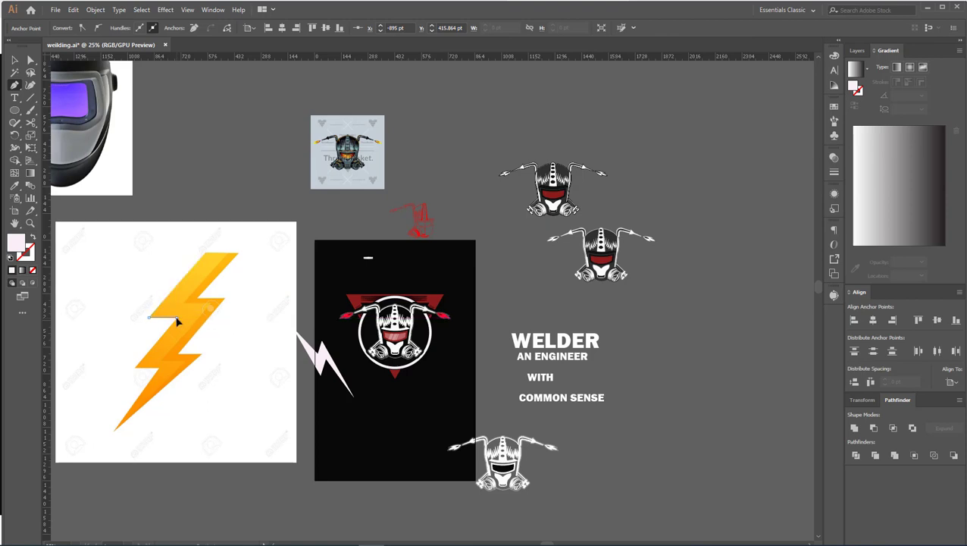
click(133, 370)
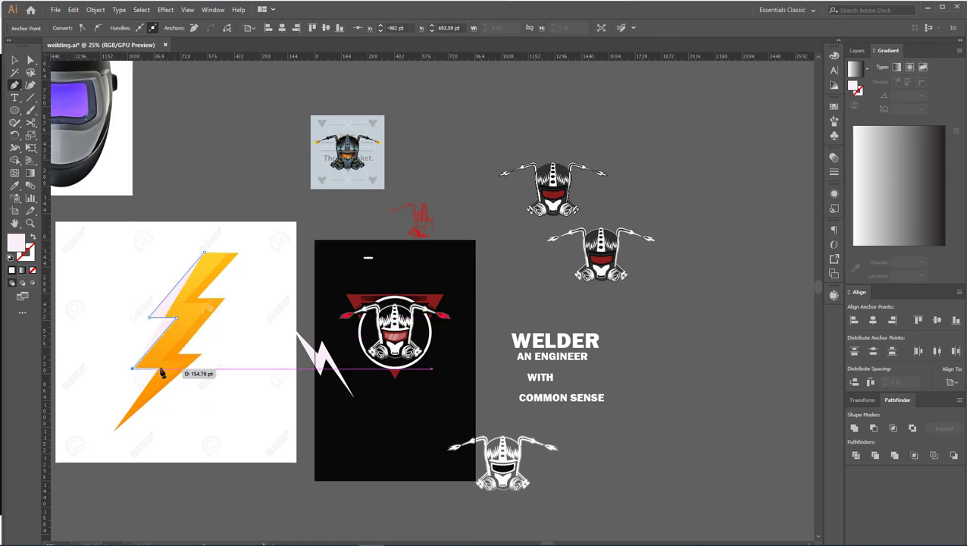
click(113, 433)
click(202, 355)
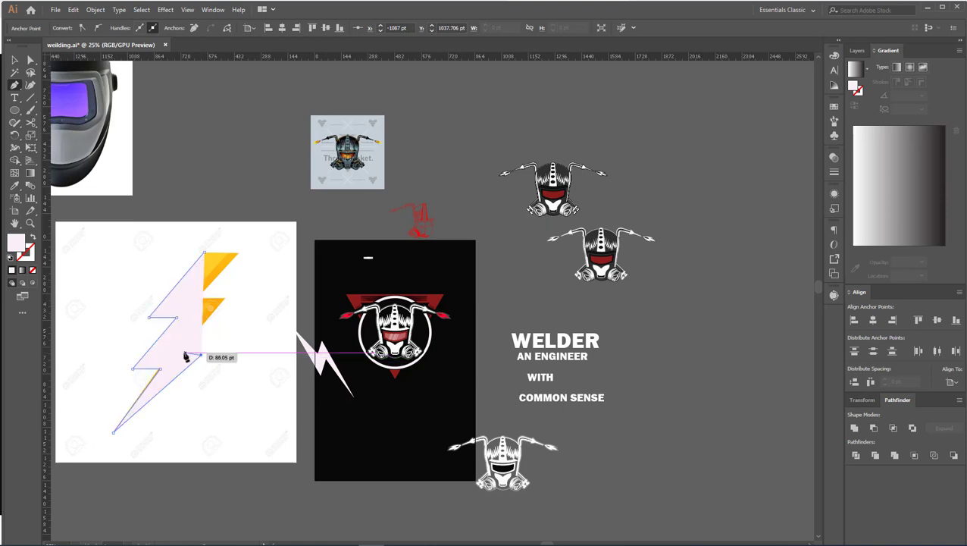
click(176, 353)
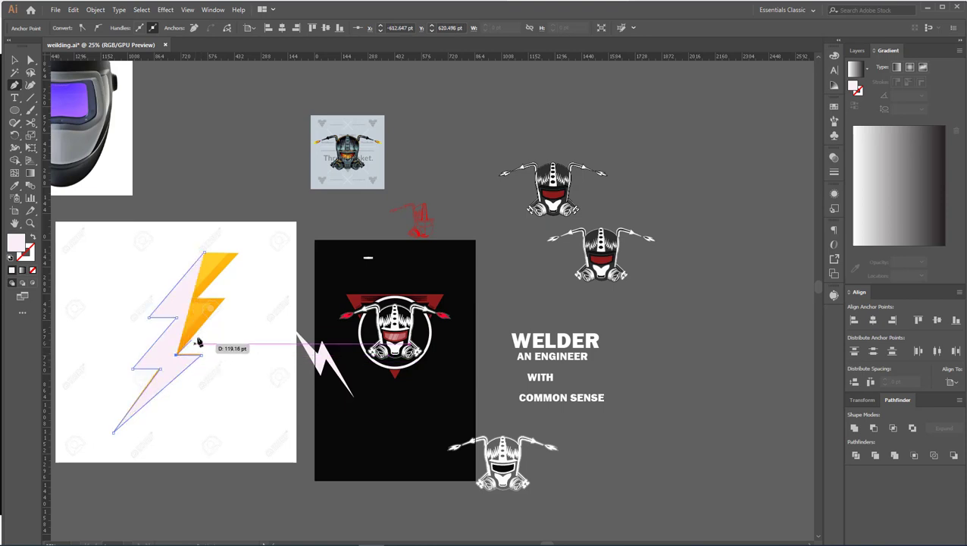
click(225, 303)
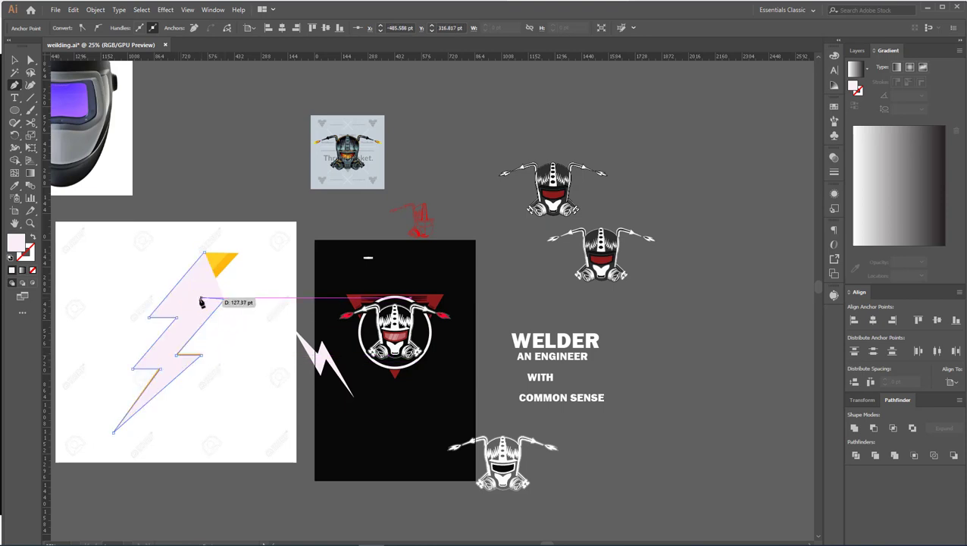
click(199, 302)
click(237, 260)
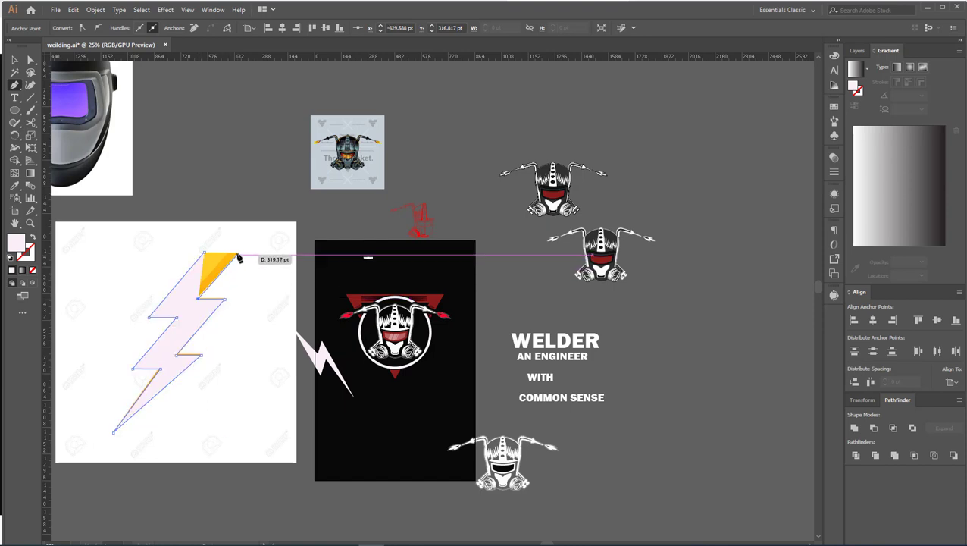
click(203, 251)
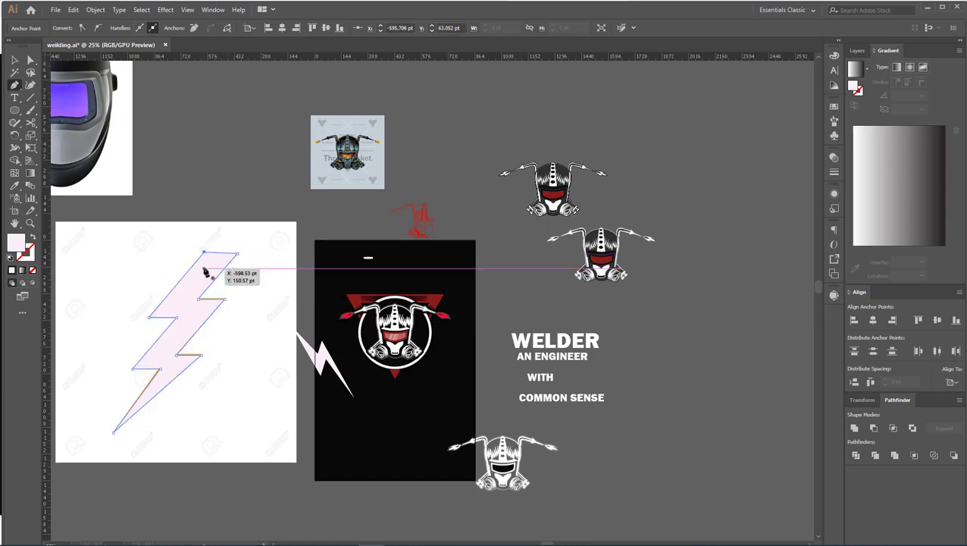
click(15, 60)
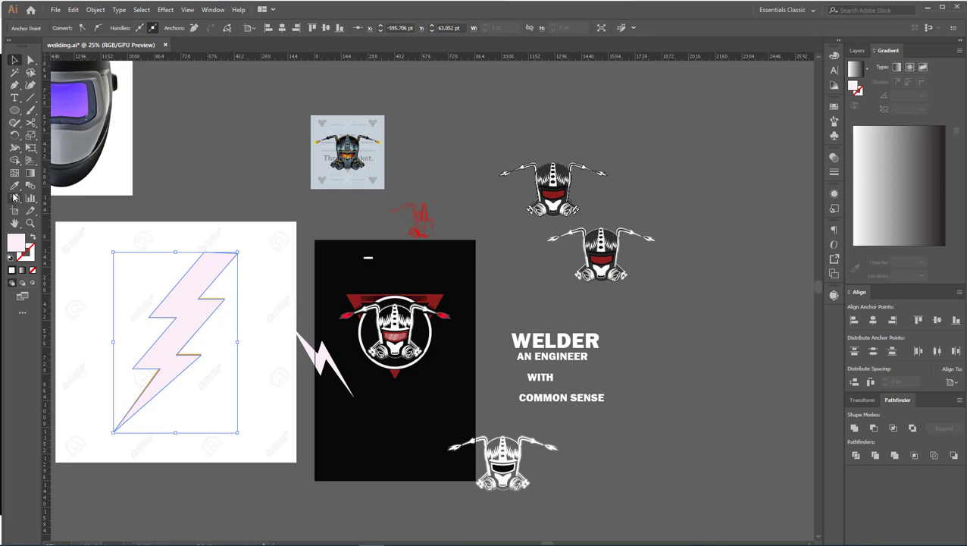
mouse_move(185, 329)
mouse_down()
mouse_move(270, 472)
mouse_move(128, 324)
mouse_up()
Delete the reference image and the old white bolt on the poster.
click(204, 350)
key(Delete)
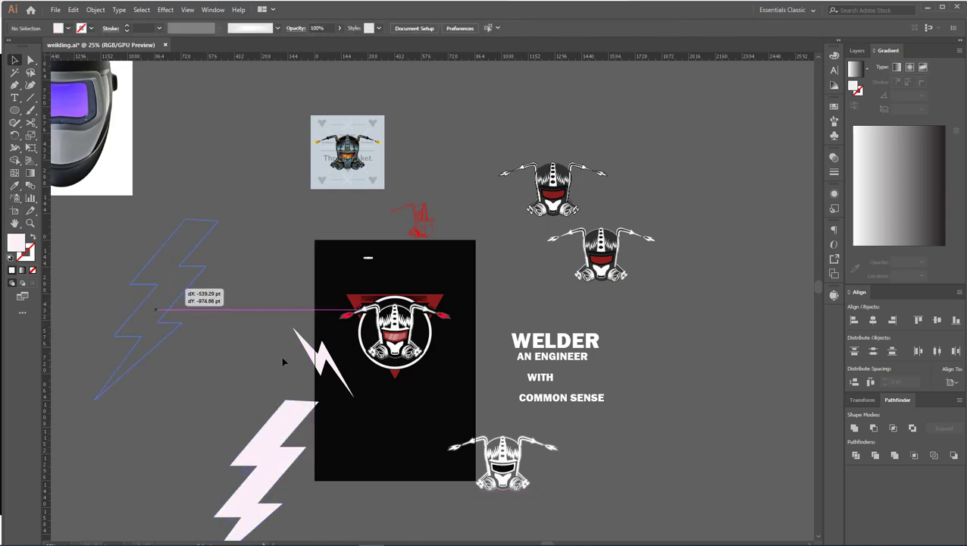
click(325, 363)
key(Delete)
Tilt and shrink the new bolt, placing it small at the emblem's lower left.
click(184, 313)
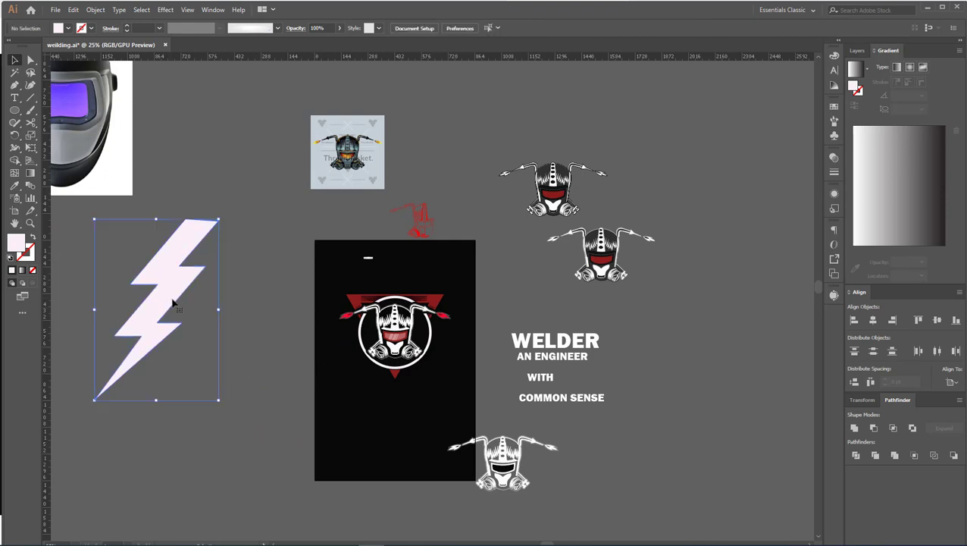
drag(223, 403, 260, 324)
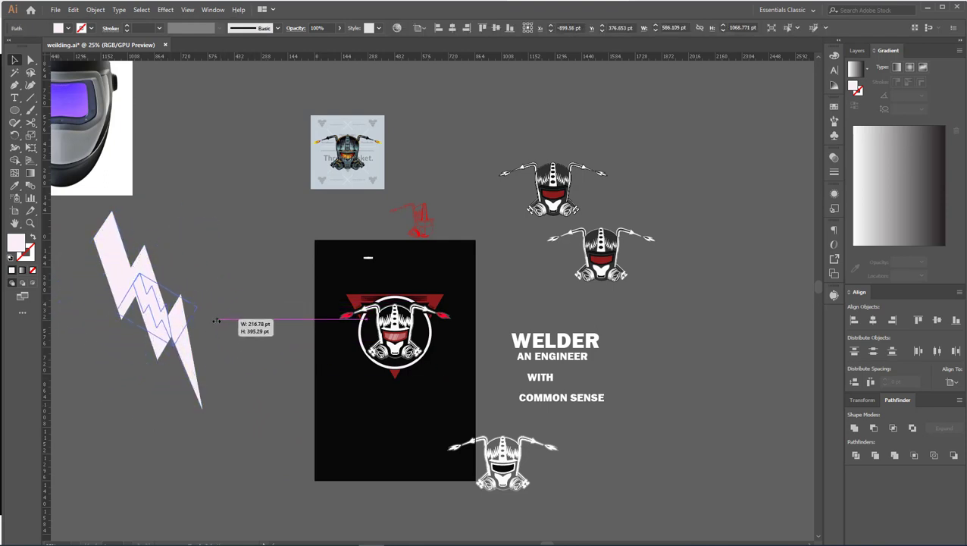
mouse_move(264, 303)
mouse_down()
mouse_move(195, 307)
mouse_move(318, 386)
mouse_move(383, 388)
mouse_move(409, 345)
mouse_move(345, 355)
mouse_move(304, 429)
mouse_up()
scroll(383, 391, up, 2)
click(345, 371)
scroll(329, 351, up, 2)
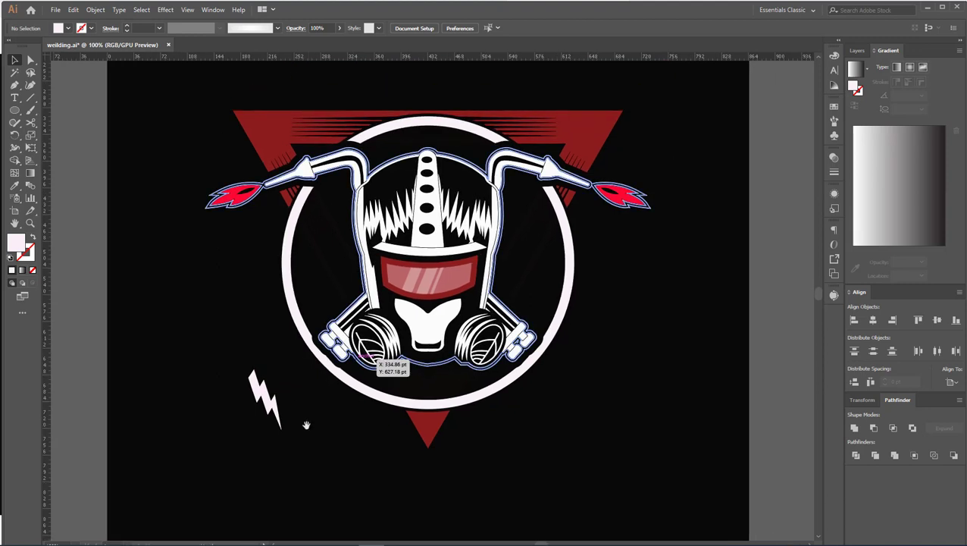
click(344, 386)
click(341, 424)
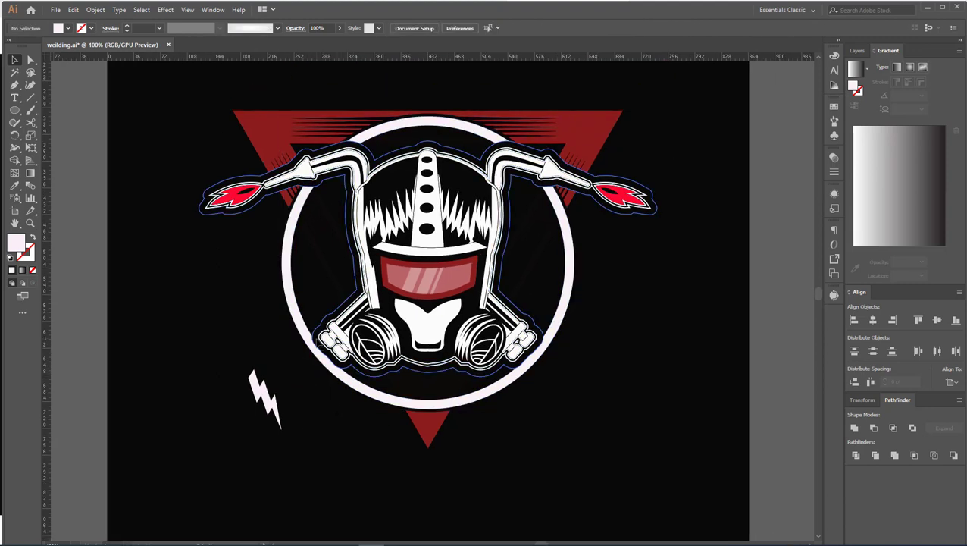
click(273, 402)
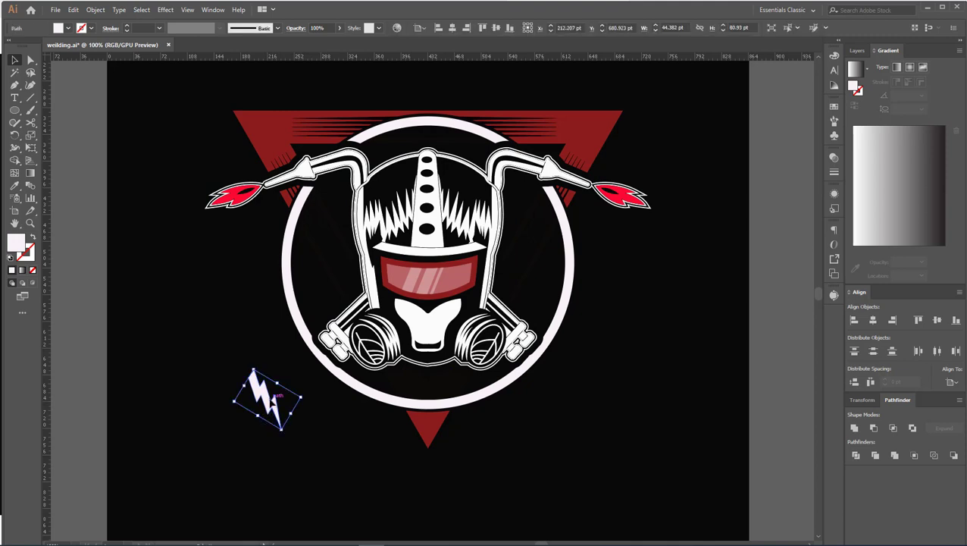
mouse_move(300, 397)
mouse_down()
mouse_move(291, 410)
mouse_move(280, 375)
mouse_up()
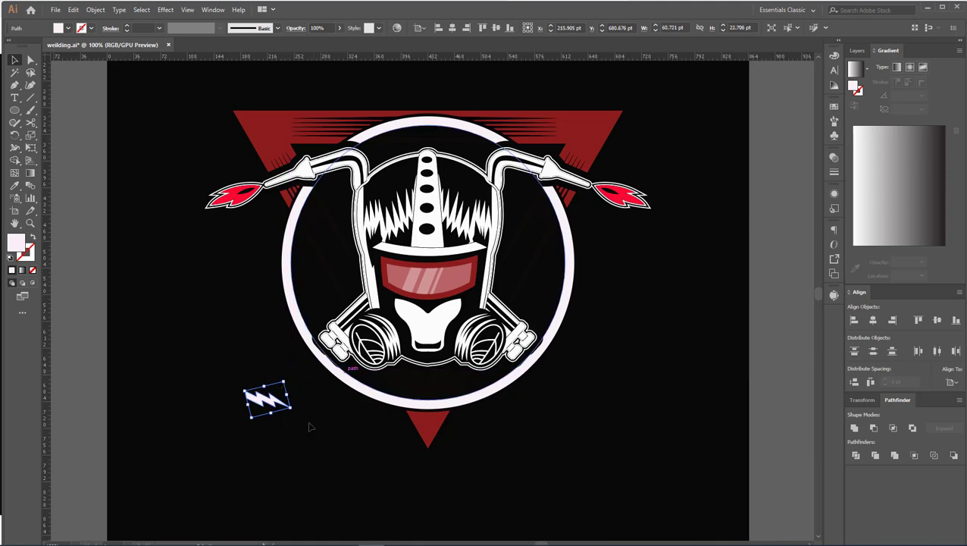
click(269, 437)
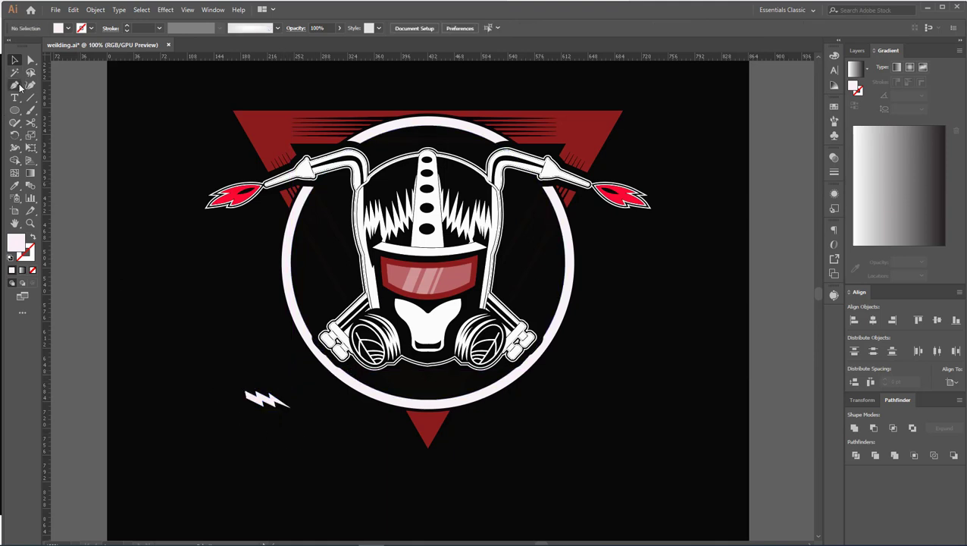
Nudge the bolt's top-left anchor up and left with arrow keys for a sharper tip.
click(30, 60)
scroll(257, 382, up, 3)
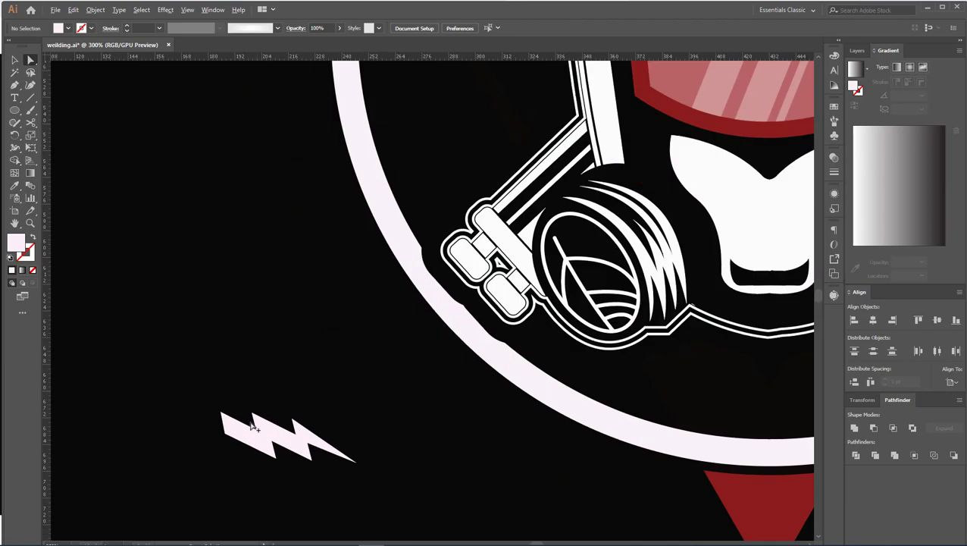
drag(225, 438, 222, 414)
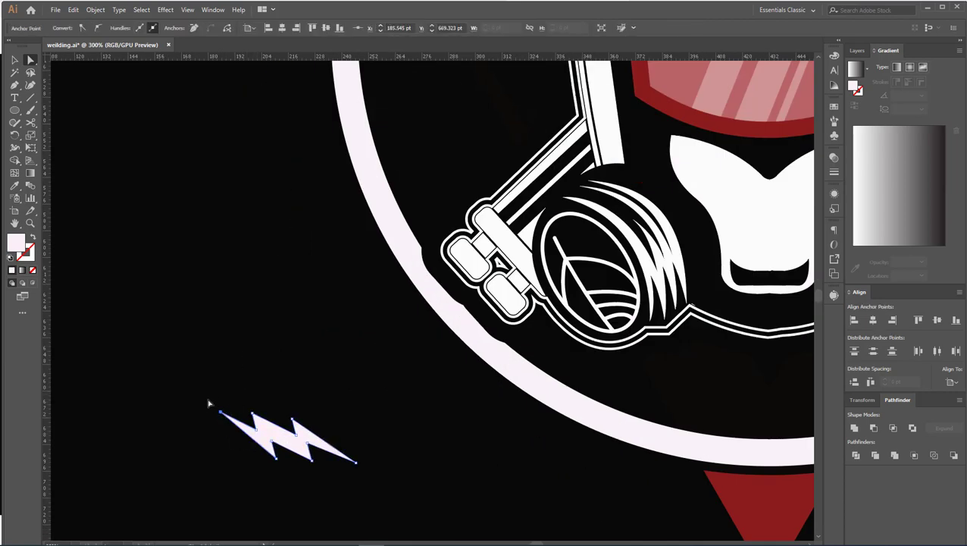
click(227, 425)
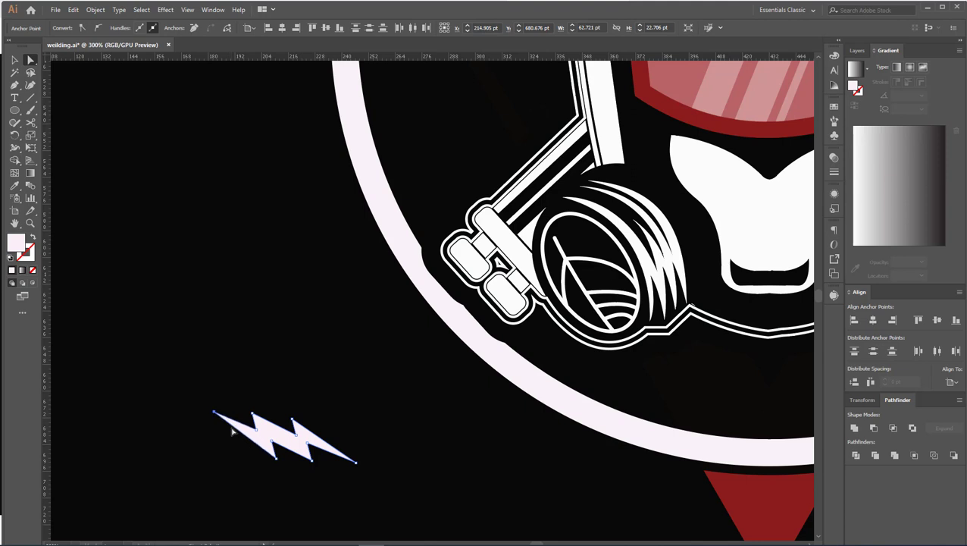
key(Left)
key(Left)
key(Left)
key(Up)
key(Left)
key(Left)
key(Left)
click(15, 59)
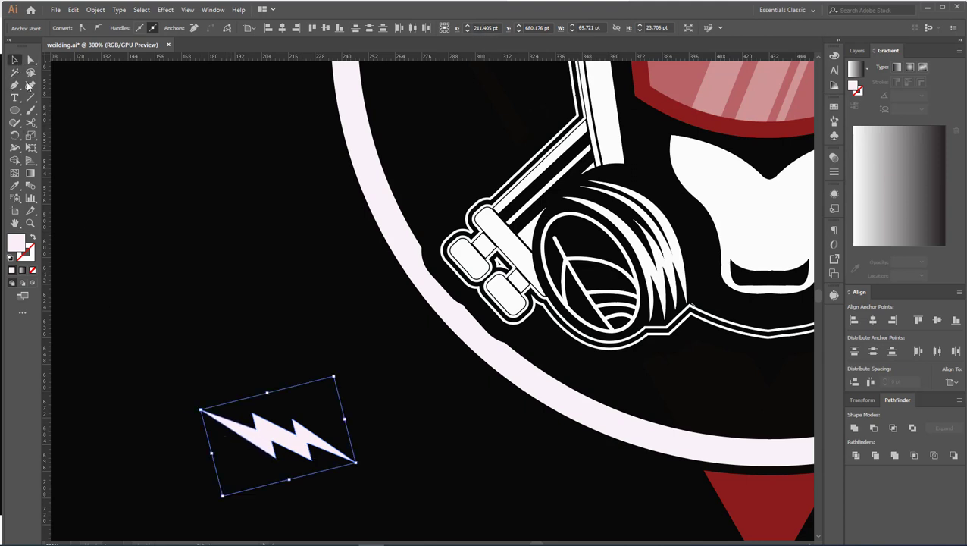
click(281, 377)
Select the white lightning bolt on the badge.
scroll(280, 377, down, 2)
scroll(252, 328, down, 1)
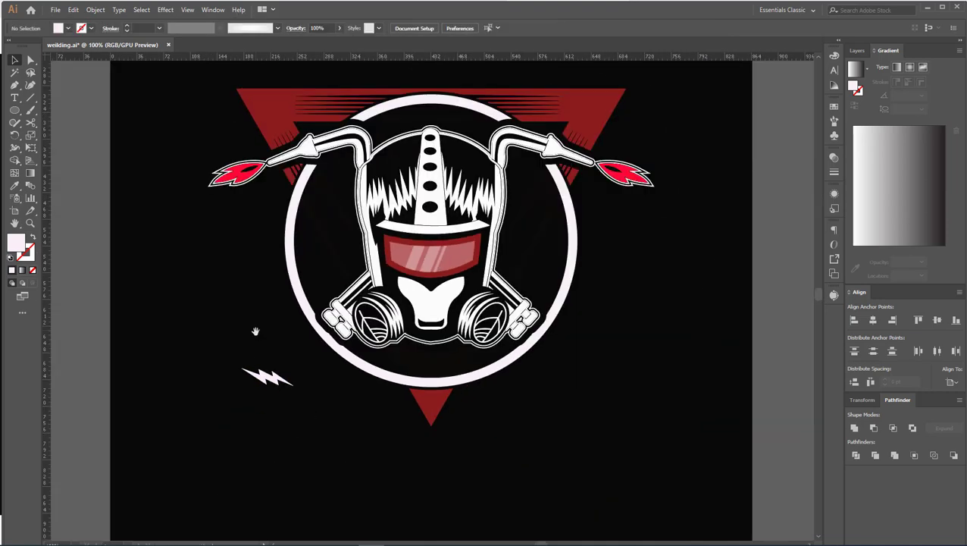
scroll(303, 310, up, 1)
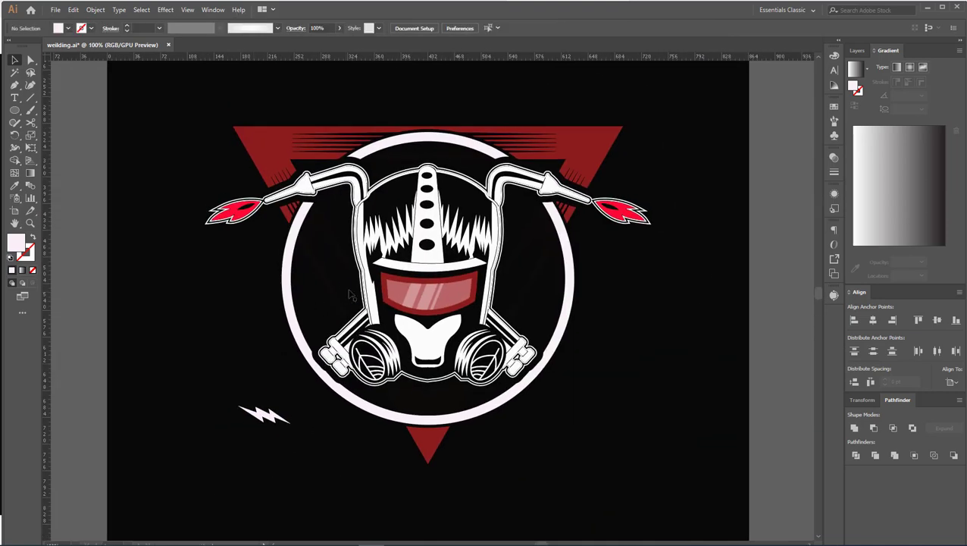
click(287, 426)
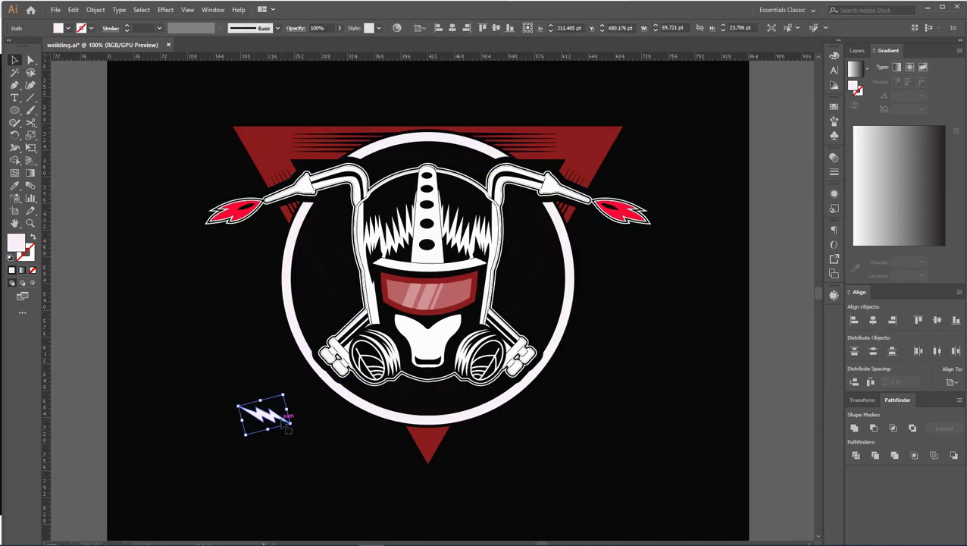
Create an Art Brush from the bolt with Hue Shift colorization, then move the bolt down-left.
click(834, 121)
click(793, 164)
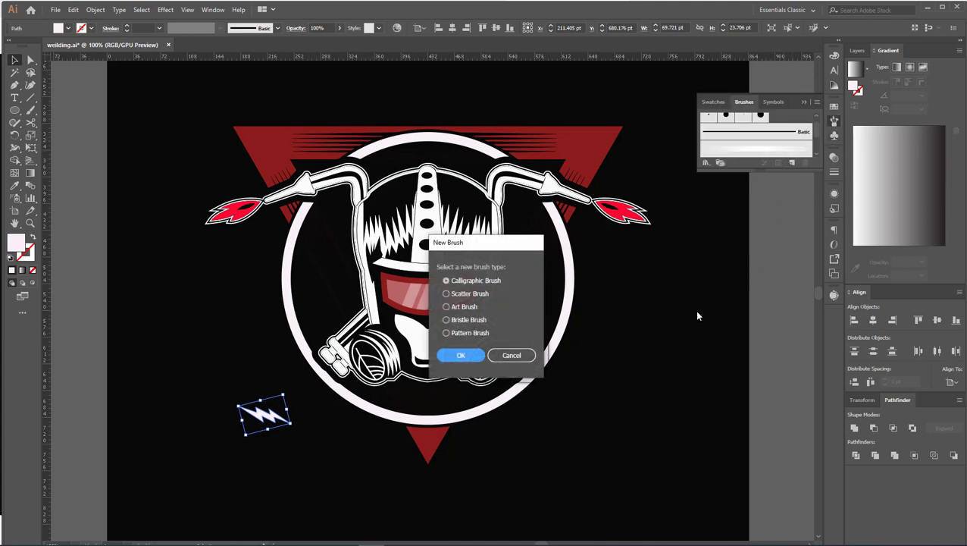
click(447, 307)
click(460, 355)
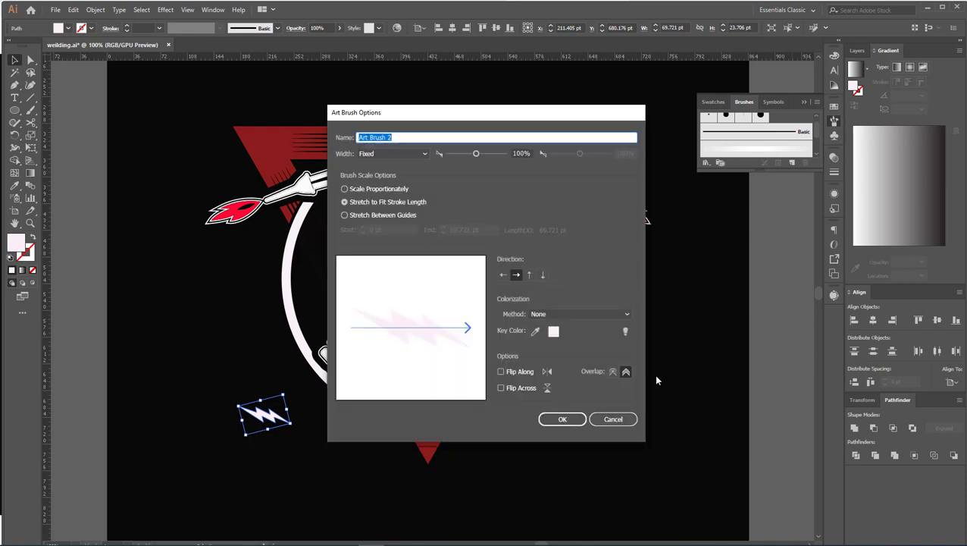
click(567, 314)
click(561, 361)
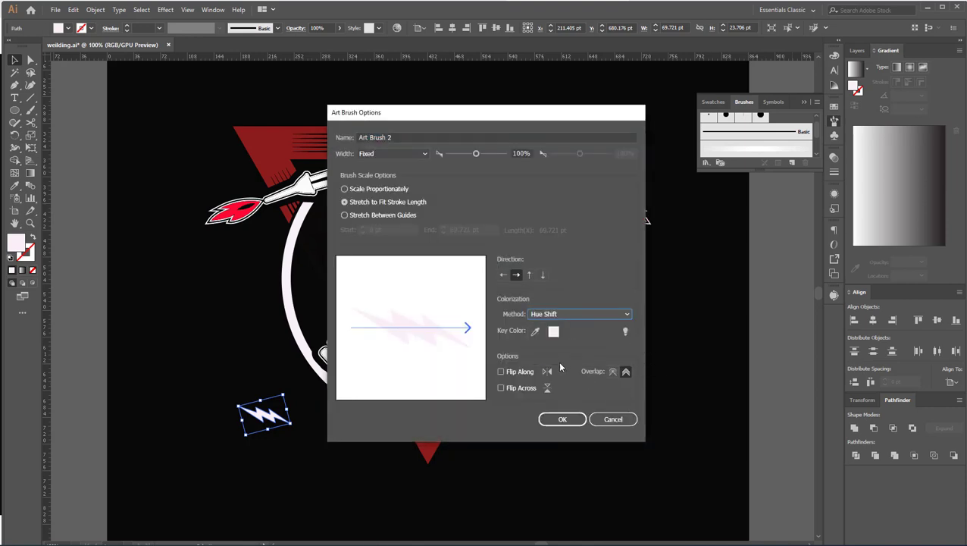
click(562, 419)
click(606, 378)
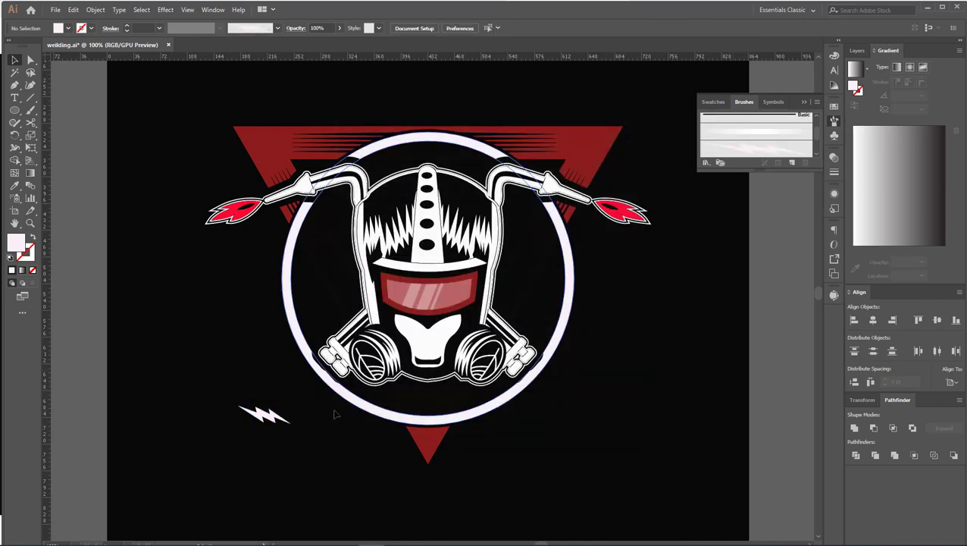
drag(265, 413, 225, 457)
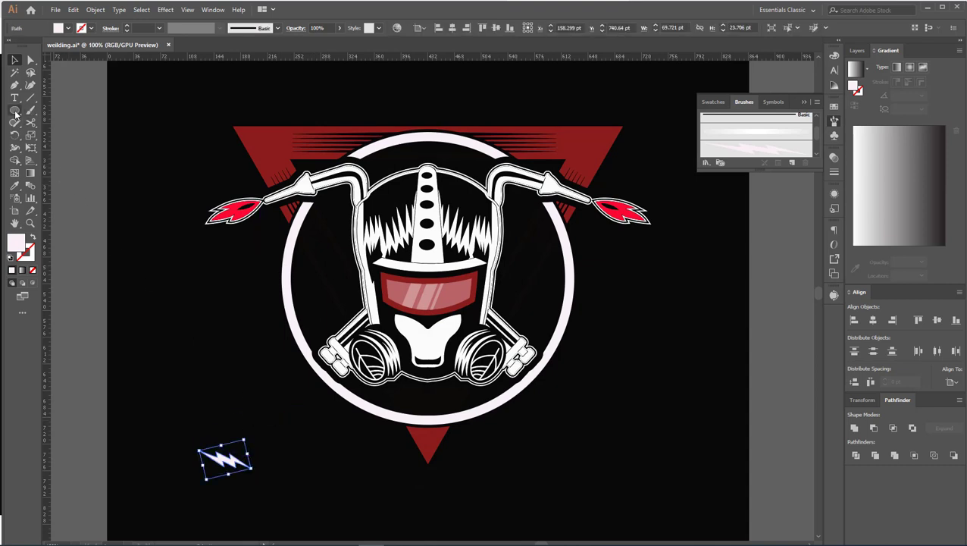
key(ctrl+shift+a)
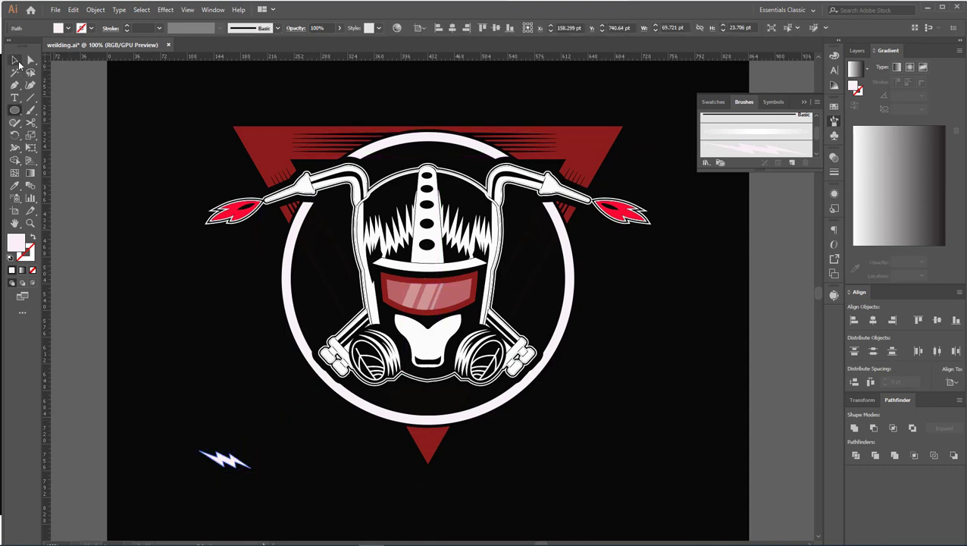
drag(237, 112, 436, 322)
key(ctrl+h)
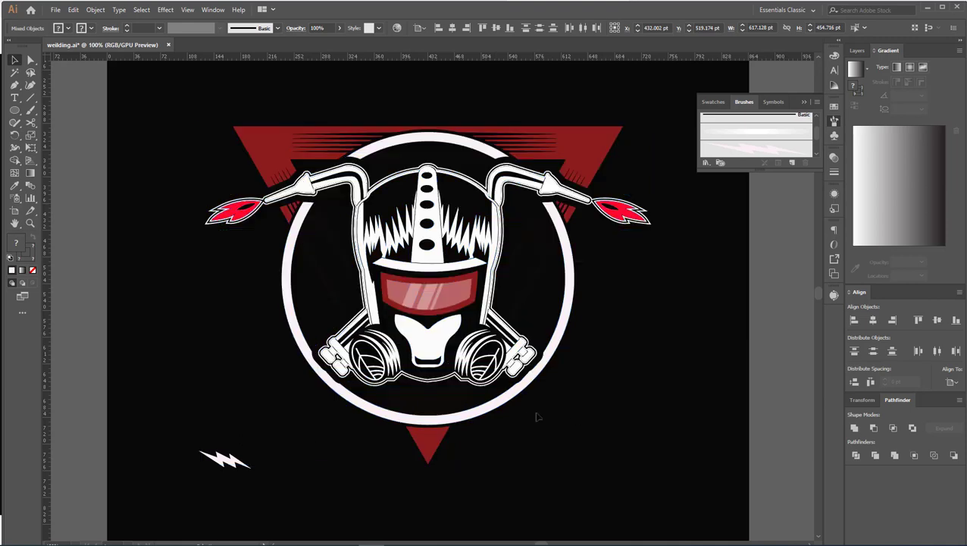
key(ctrl+shift+a)
click(15, 110)
drag(428, 290, 579, 440)
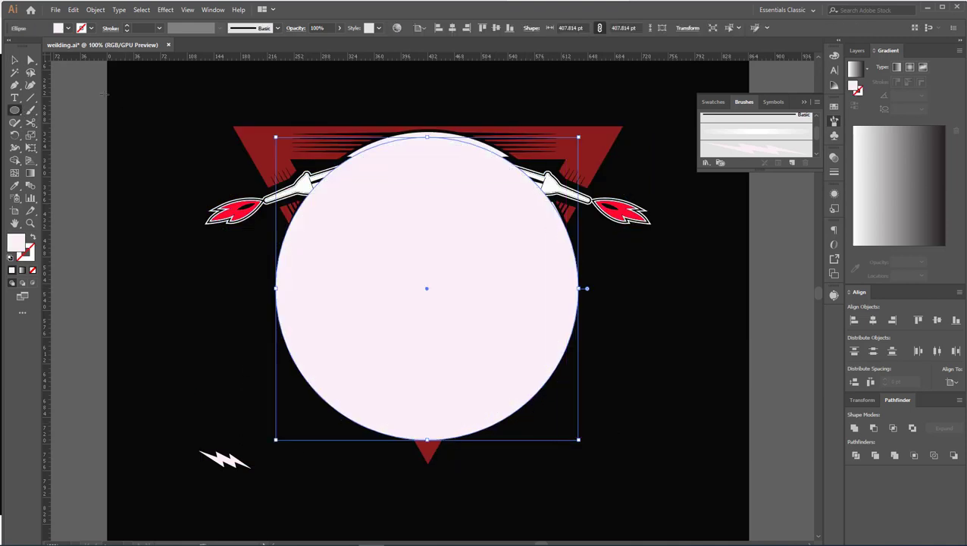
key(ctrl+shift+bracketleft)
key(ctrl+shift+a)
key(v)
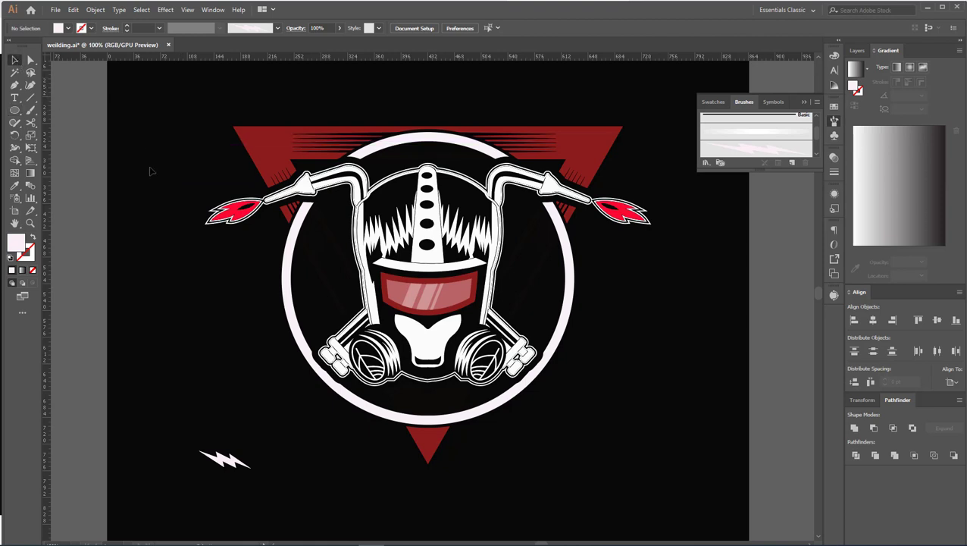
click(288, 288)
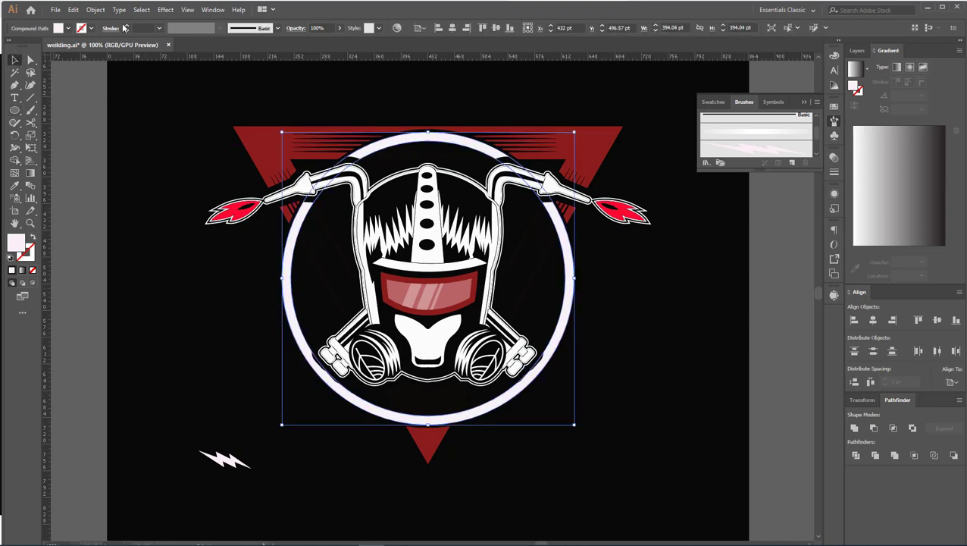
Offset the ring's path by 11 pt and make the wider ring a white outline.
click(95, 10)
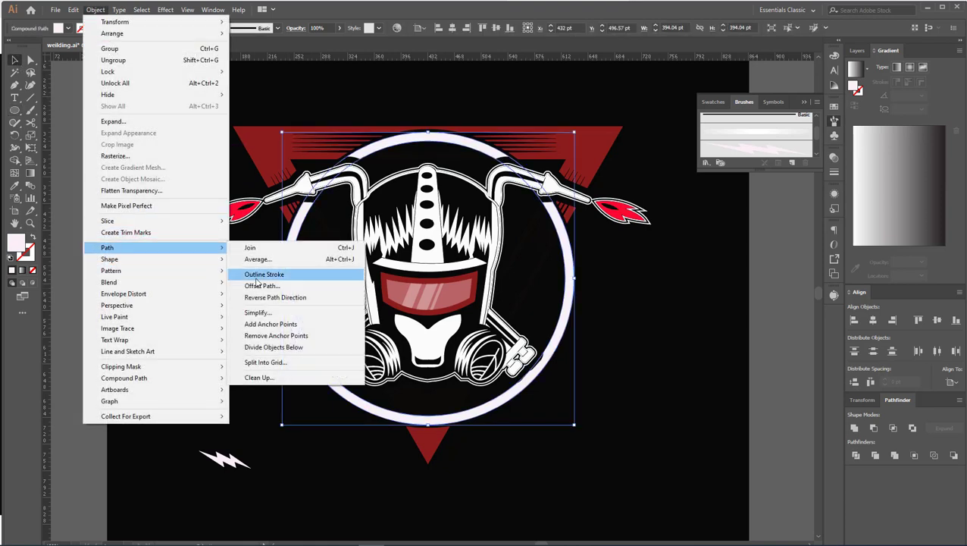
click(260, 288)
click(571, 345)
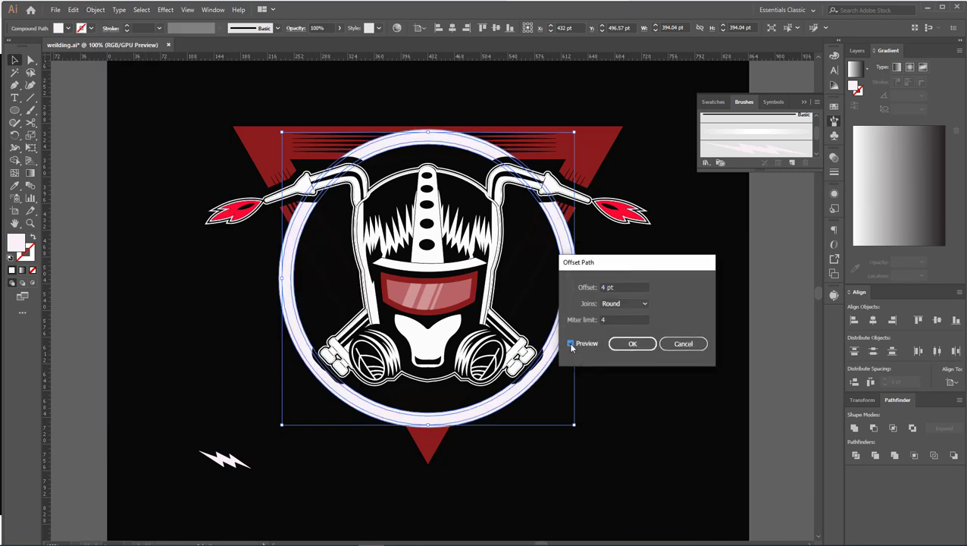
click(626, 288)
key(Up)
key(Up)
key(Up)
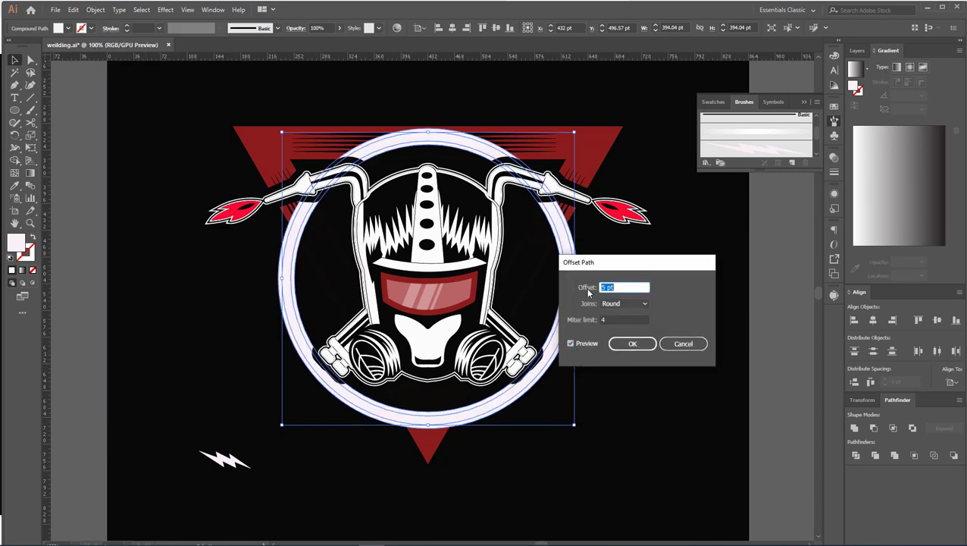
key(Up)
key(Up)
key(Up)
key(Up)
key(Up)
key(Up)
click(632, 344)
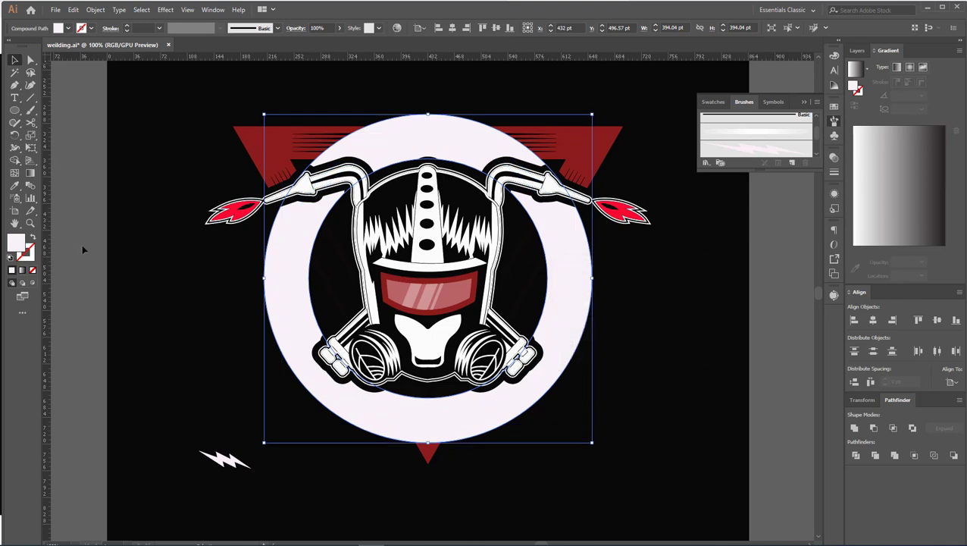
click(33, 237)
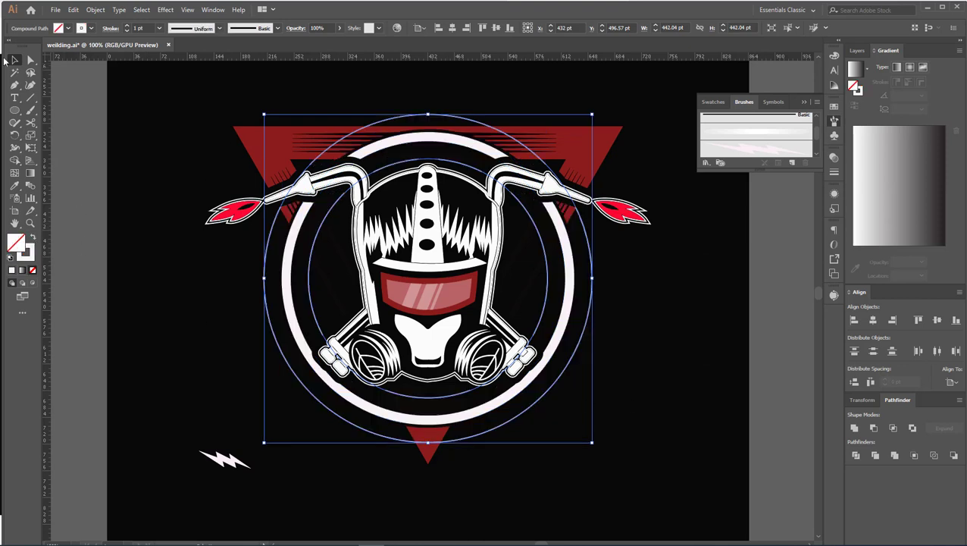
Inspect the outer circle paths and their anchor points with Direct Selection.
click(31, 61)
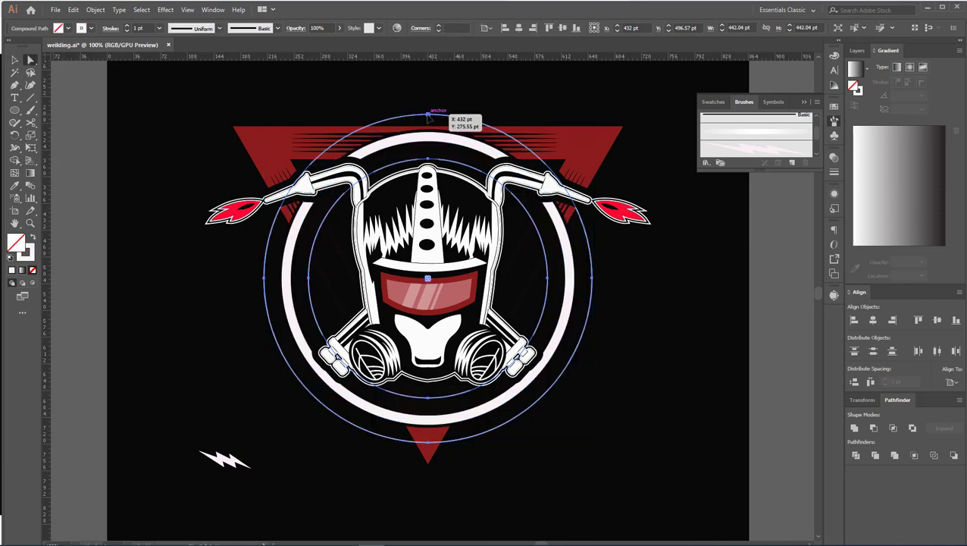
drag(409, 106, 470, 135)
key(ctrl+shift+a)
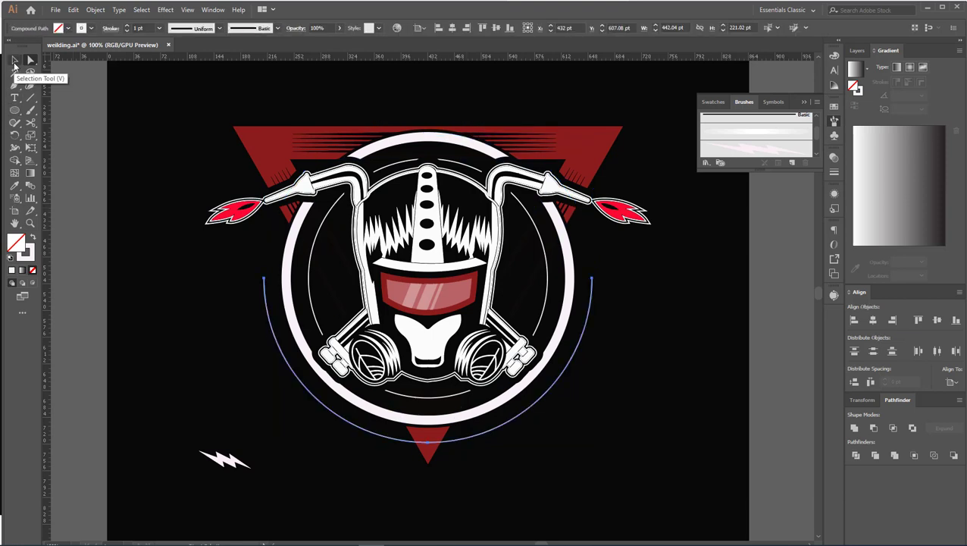
click(311, 258)
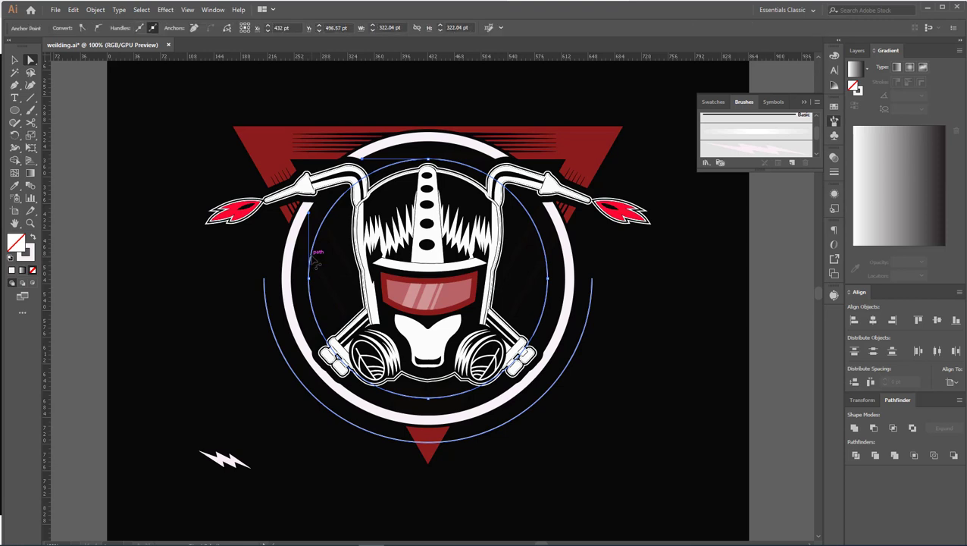
click(317, 263)
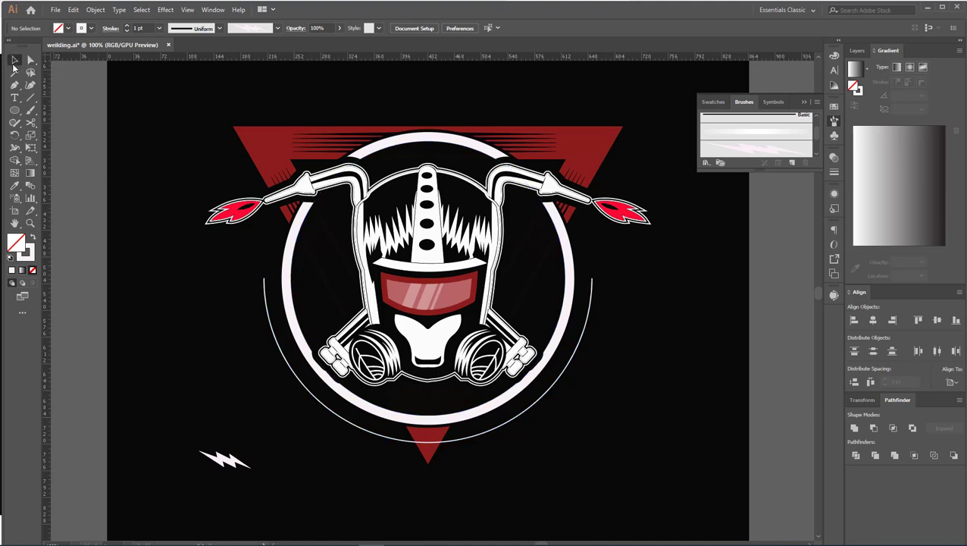
click(545, 395)
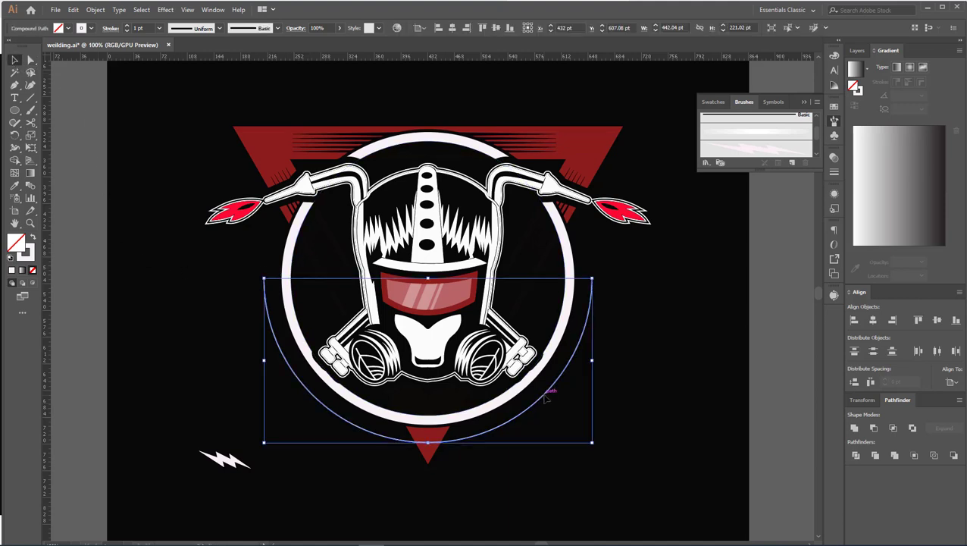
key(a)
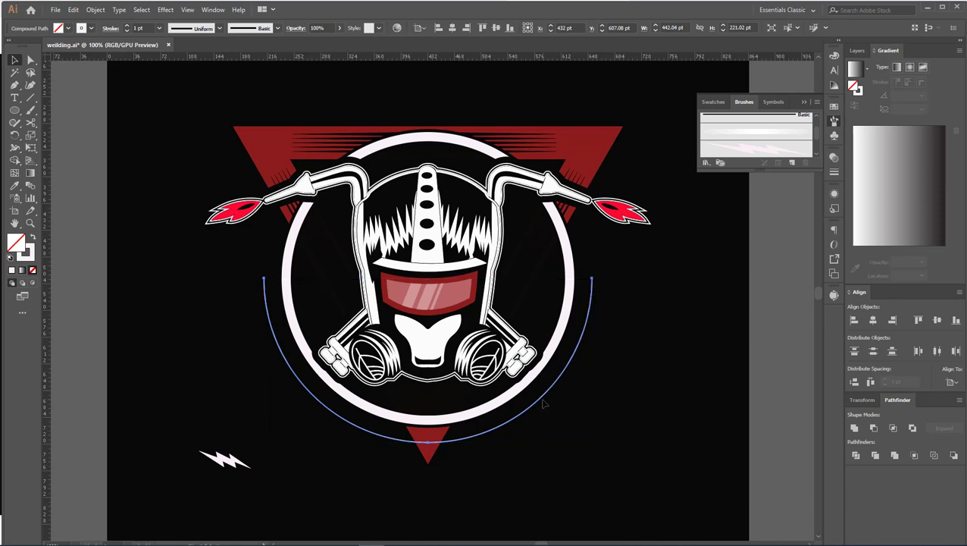
click(543, 407)
key(v)
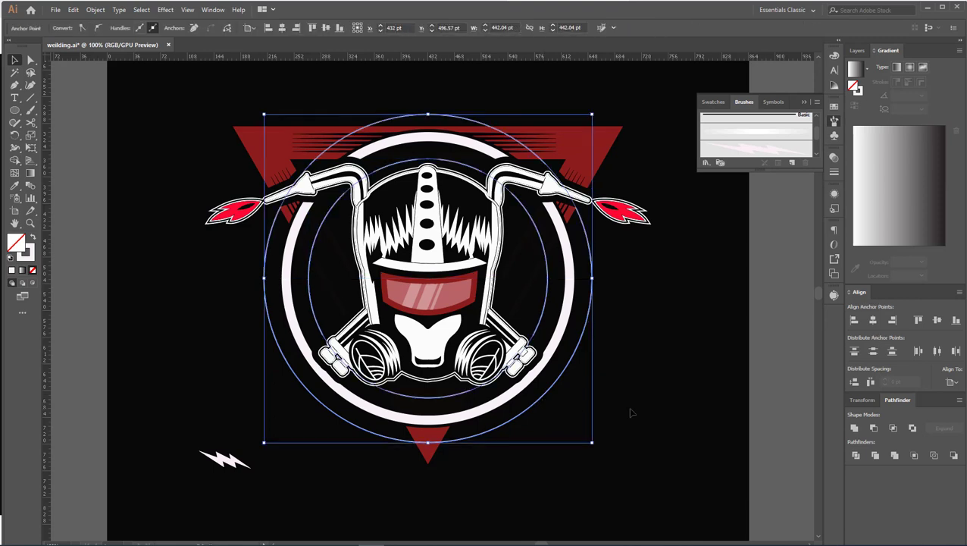
click(631, 410)
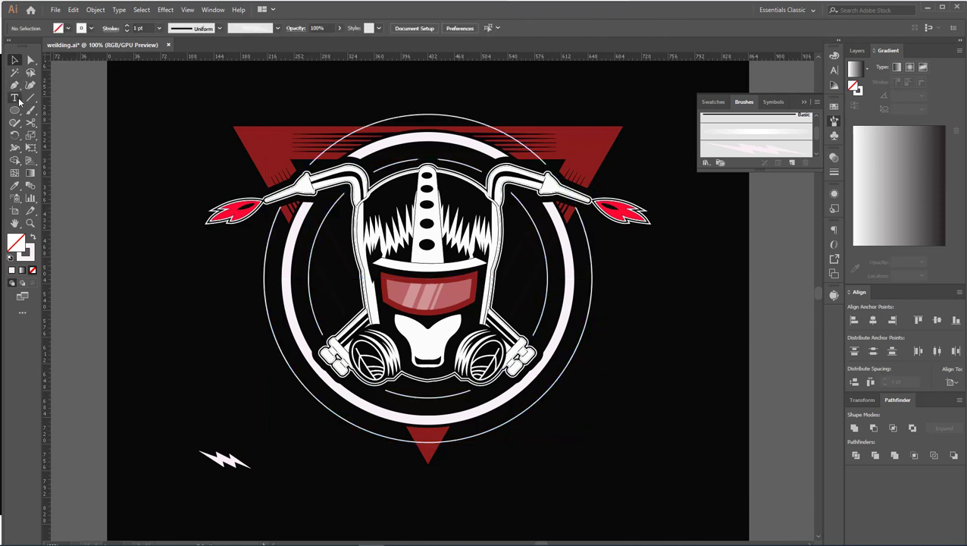
Cut the outer circle with Scissors at its upper-right and lower-right points.
click(30, 123)
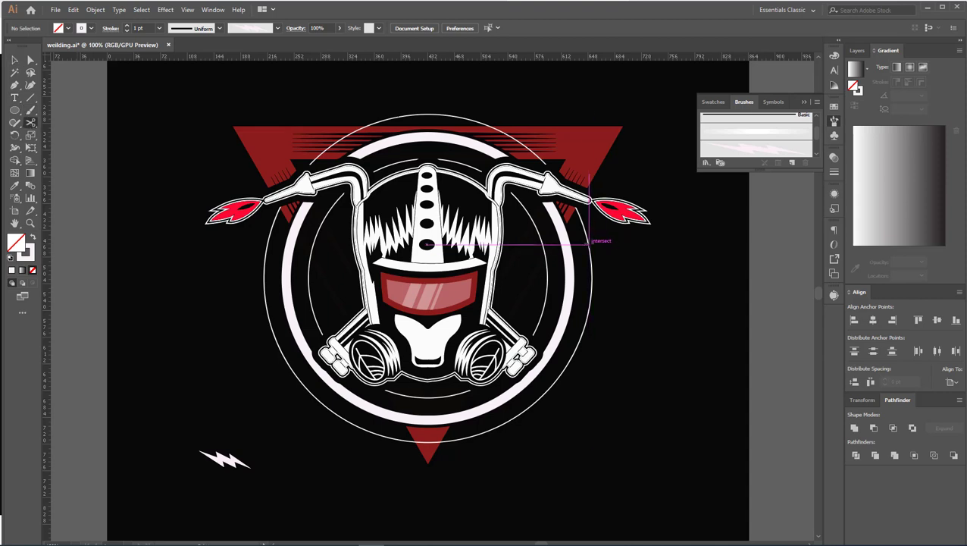
click(590, 243)
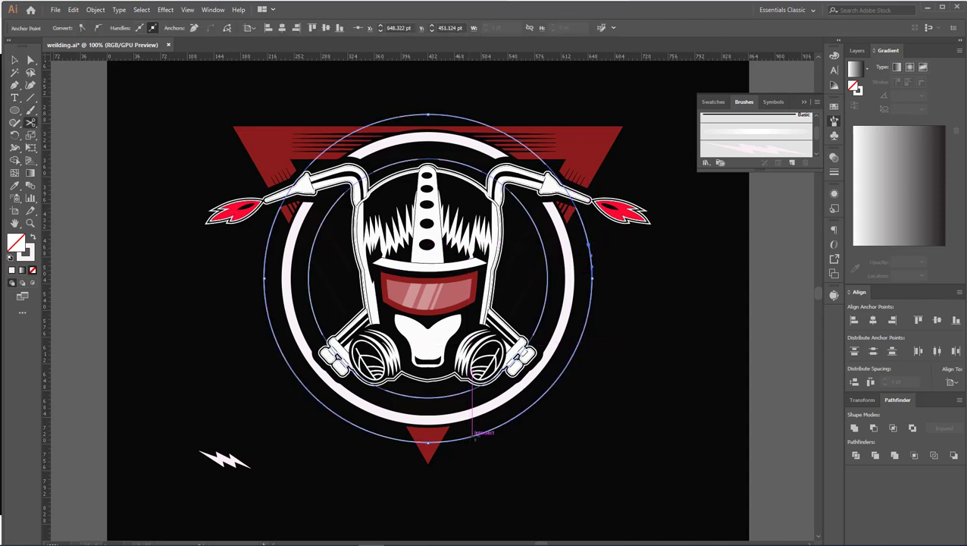
click(478, 433)
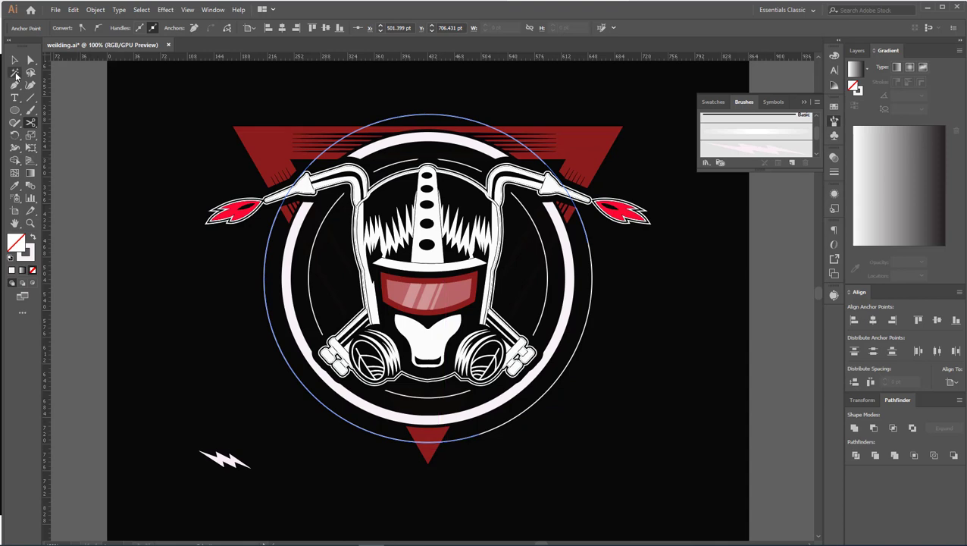
click(15, 60)
Reselect the double-circle path around the badge, undoing an accidental delete.
click(668, 350)
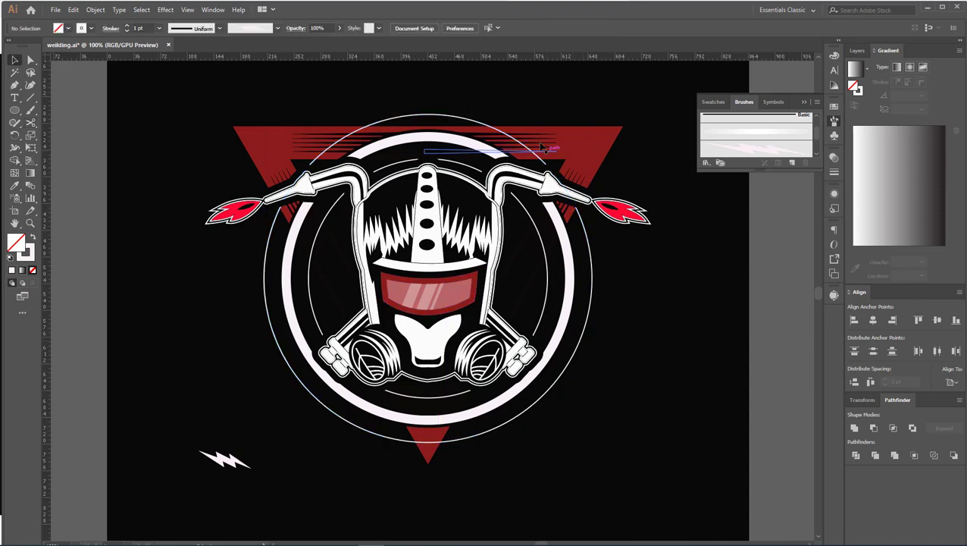
click(677, 294)
key(ctrl+shift+a)
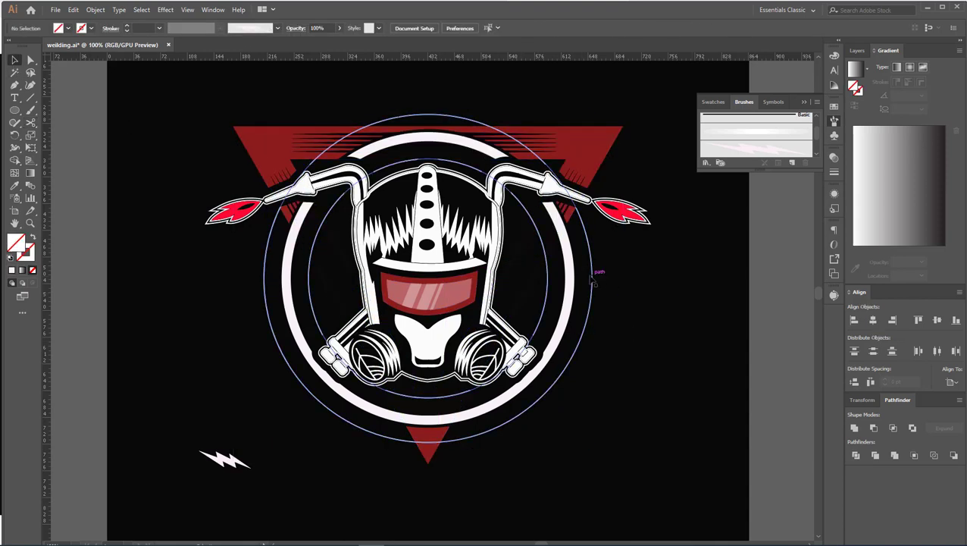
click(453, 116)
key(Delete)
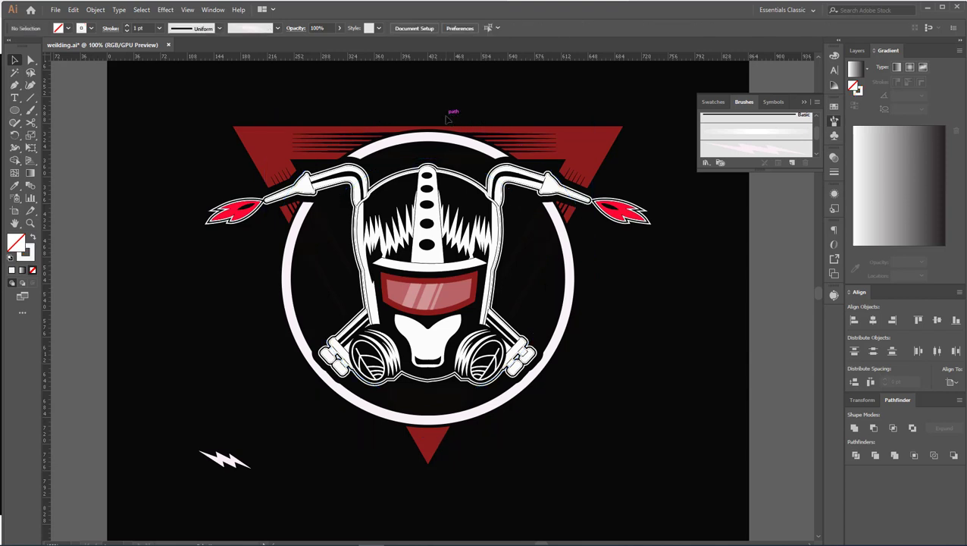
key(ctrl+z)
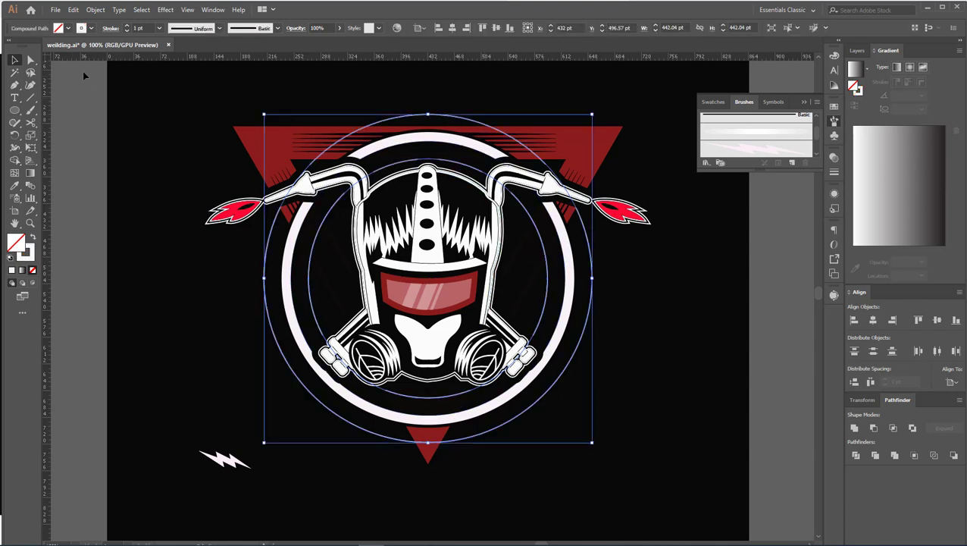
Delete the bottom and top segments of the circle paths with Direct Selection.
click(31, 61)
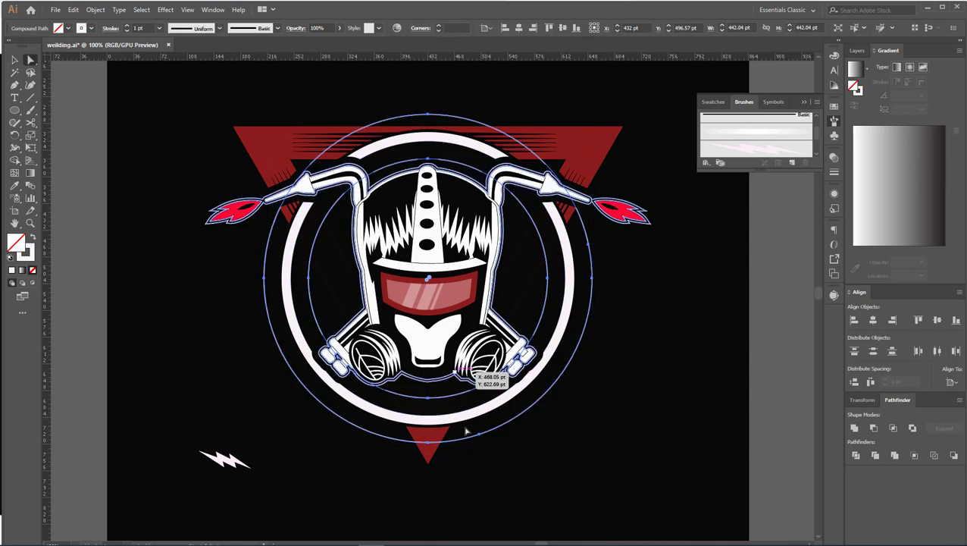
click(429, 443)
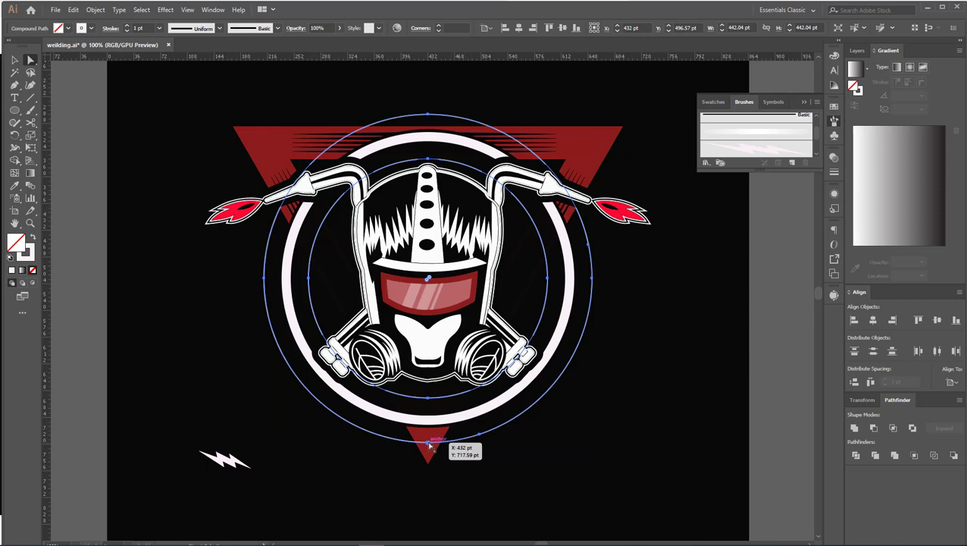
key(Delete)
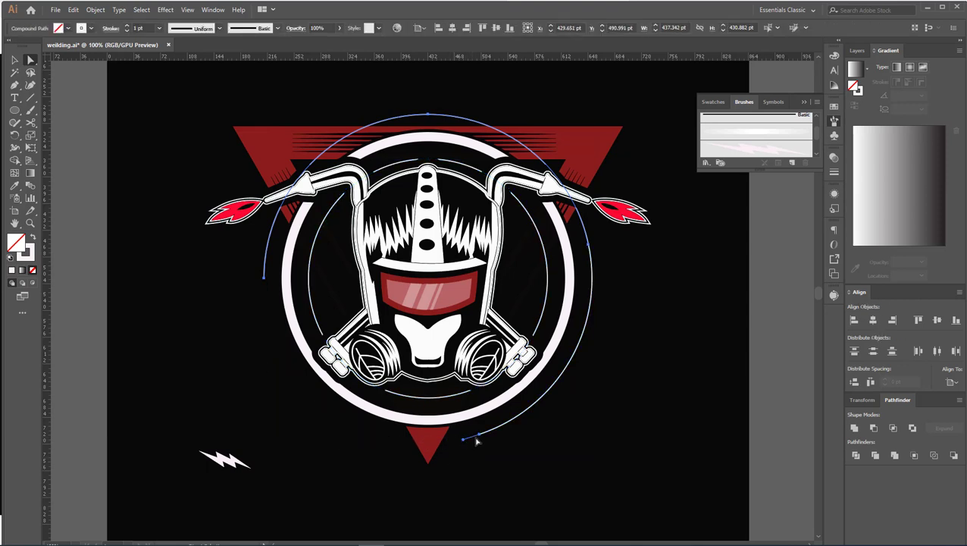
click(431, 115)
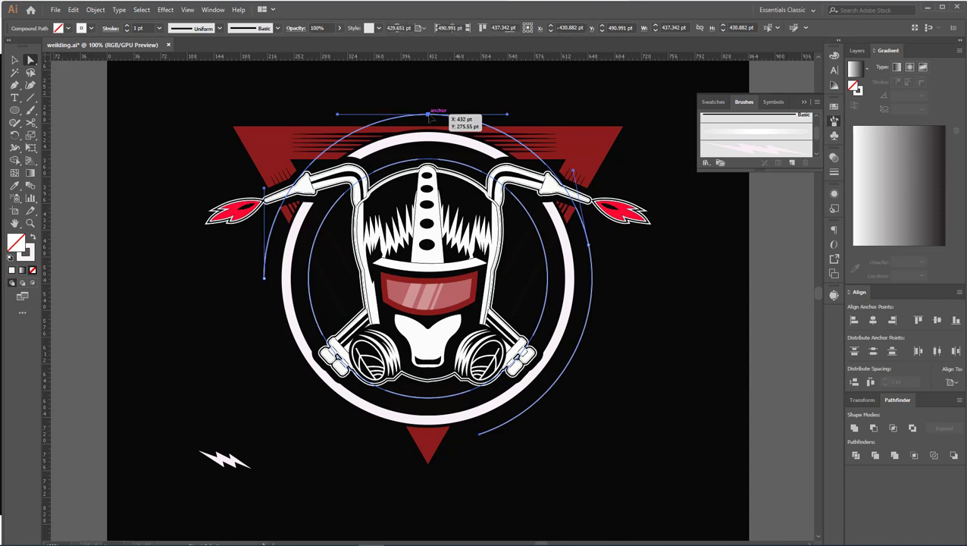
key(Delete)
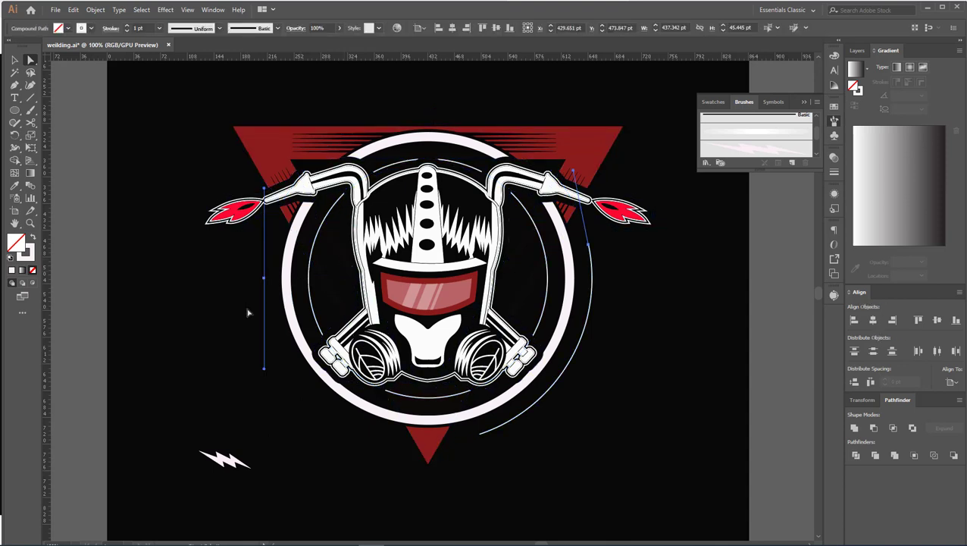
click(247, 312)
Pick out the inner arc and select the remaining thin arc on the right.
click(14, 60)
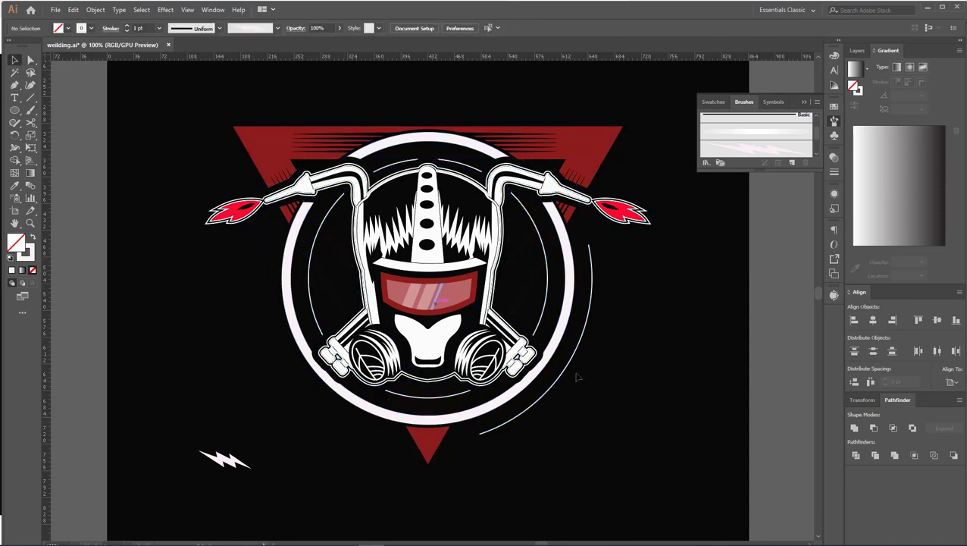
click(575, 367)
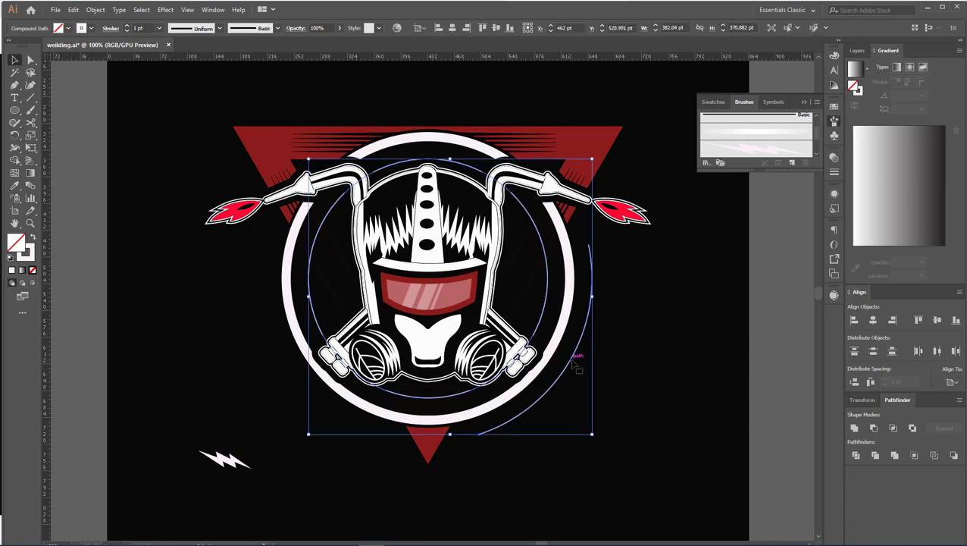
click(30, 61)
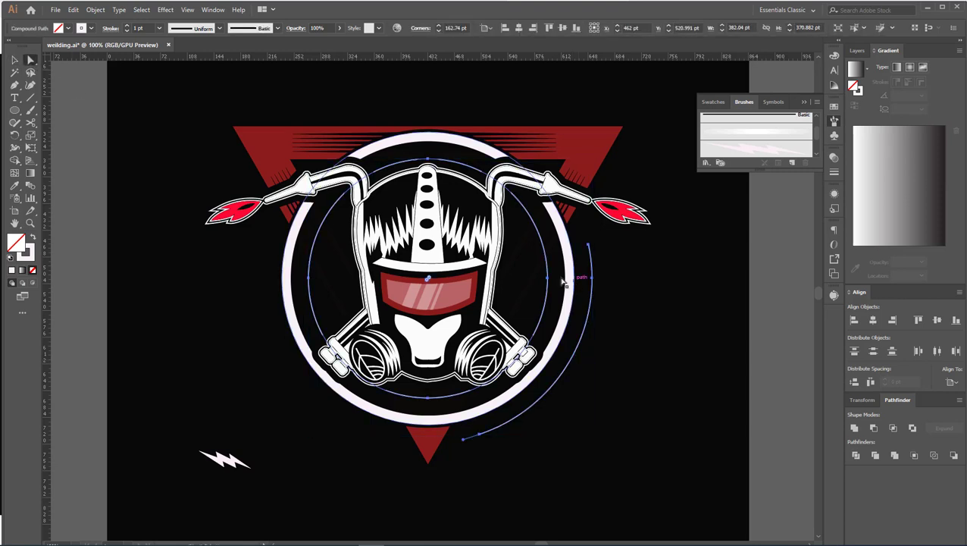
click(553, 295)
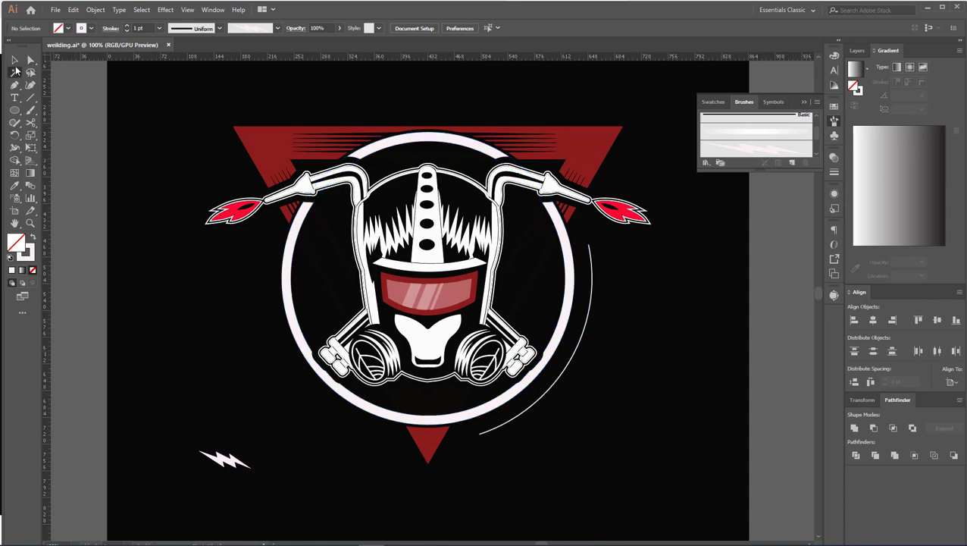
click(14, 60)
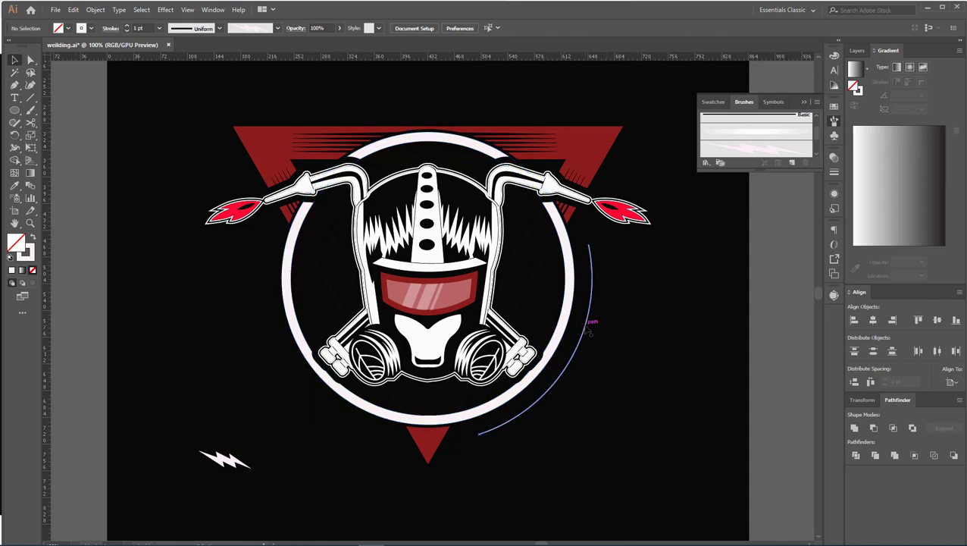
click(585, 325)
Apply the lightning brush to the arc at 2 pt stroke and rotate it slightly.
click(741, 149)
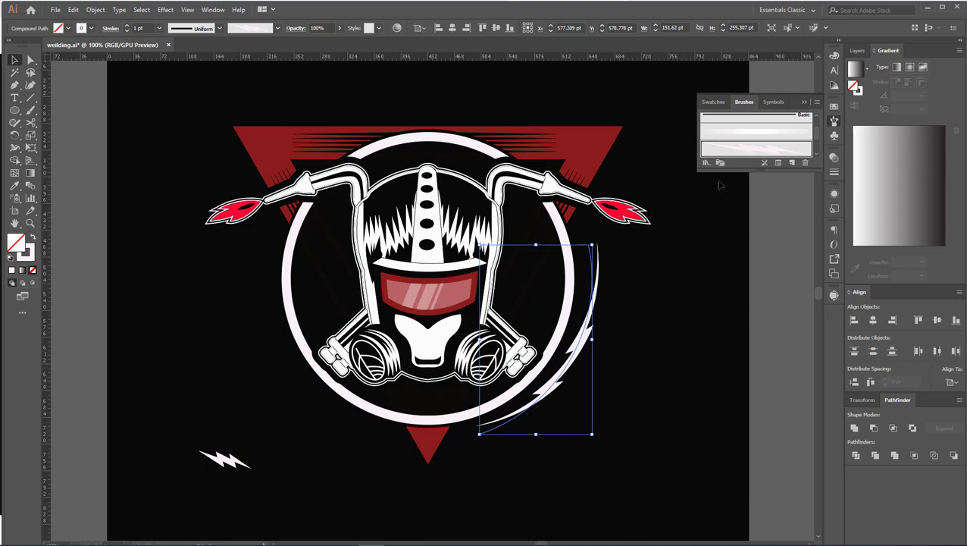
click(127, 28)
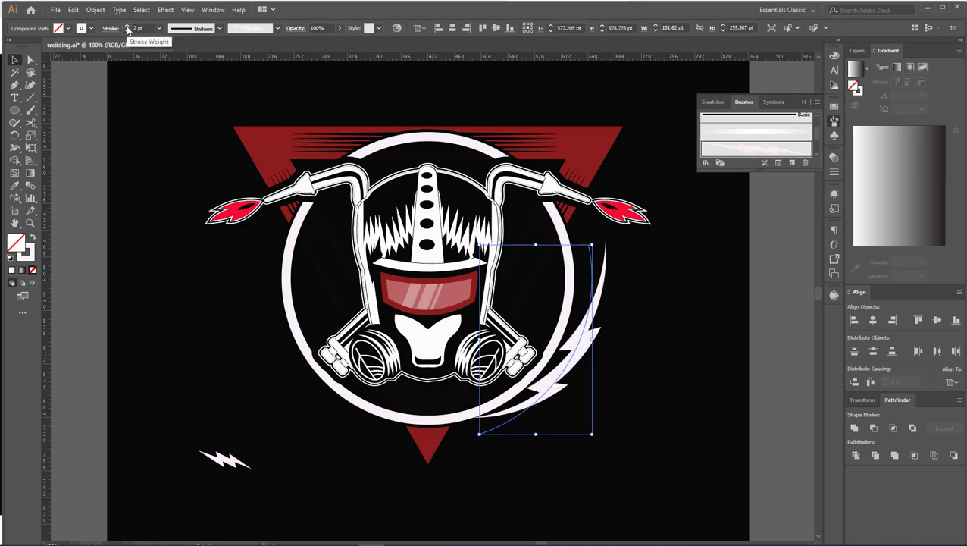
drag(595, 437, 608, 433)
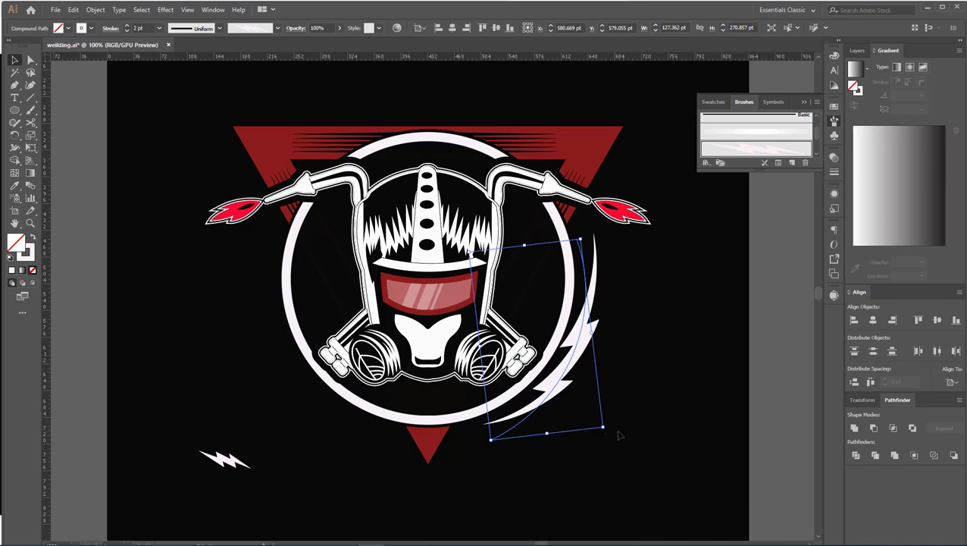
drag(583, 232, 583, 232)
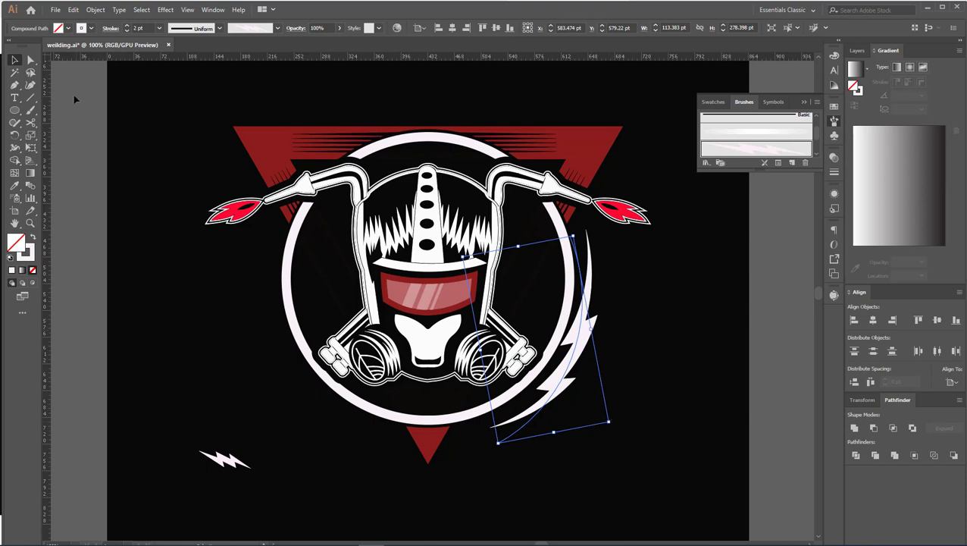
Reshape the arc's anchor and handles so the bolt hugs the ring's lower right edge.
click(30, 61)
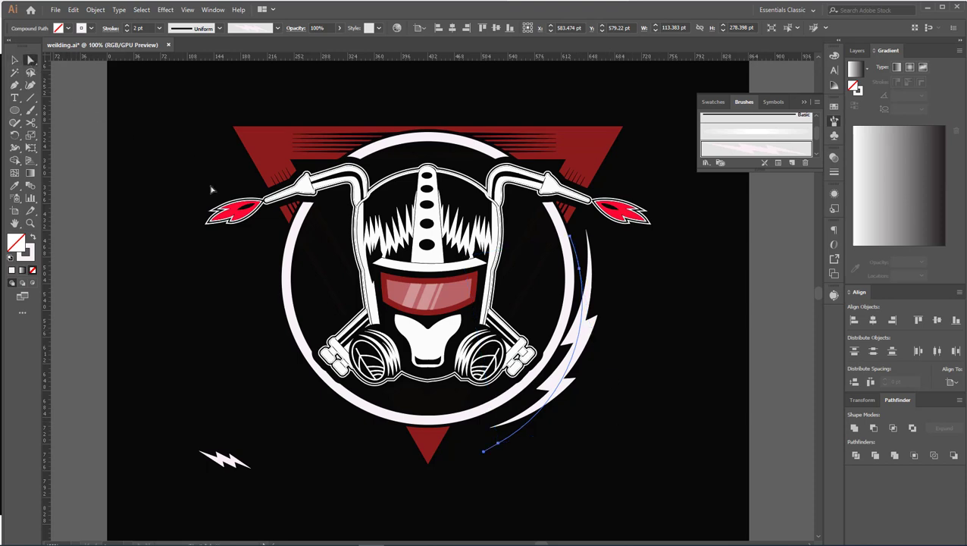
click(586, 279)
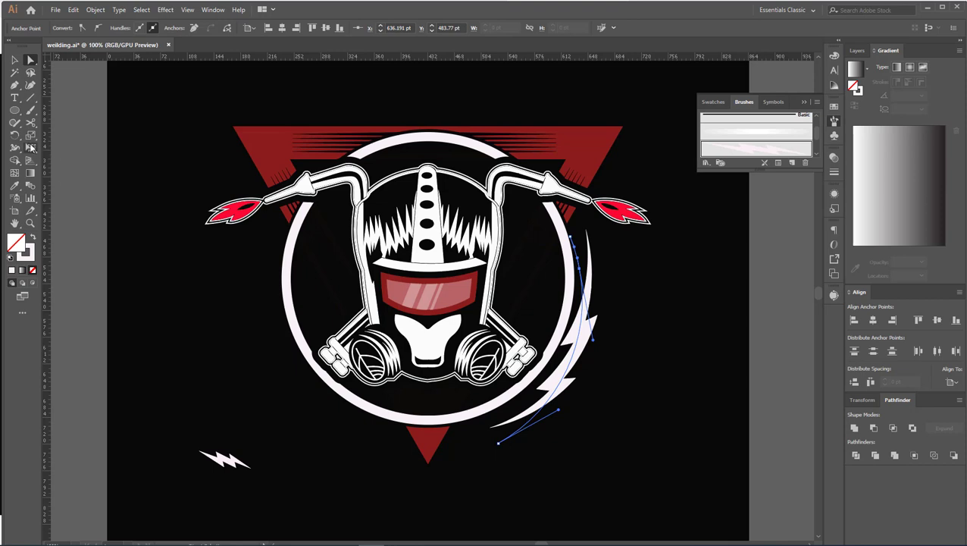
click(17, 87)
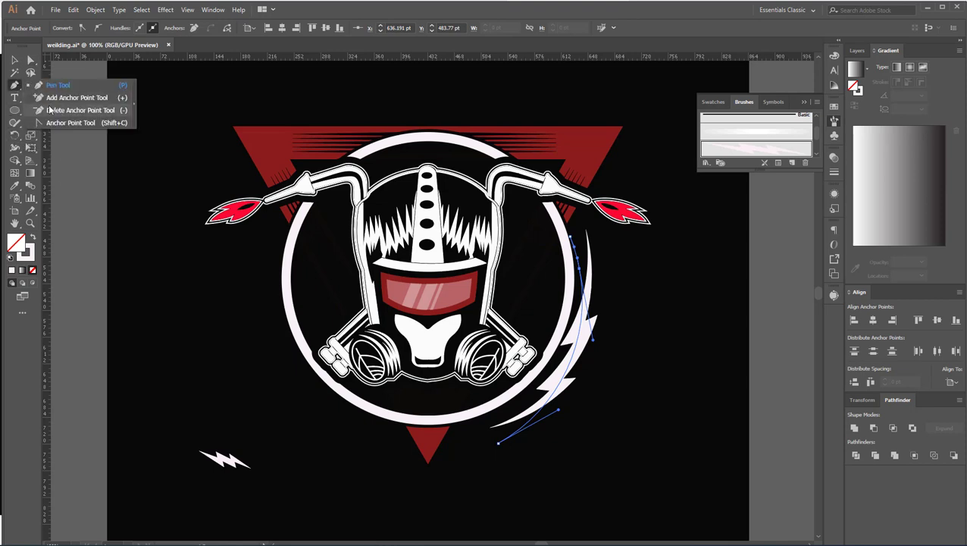
drag(579, 267, 564, 275)
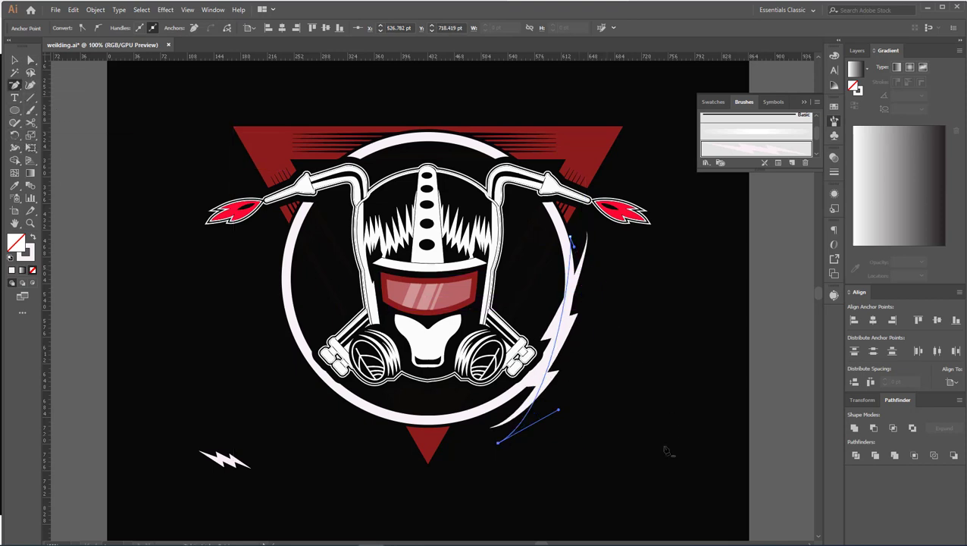
key(a)
mouse_move(561, 414)
mouse_down()
mouse_move(619, 413)
mouse_move(626, 385)
mouse_move(649, 378)
mouse_up()
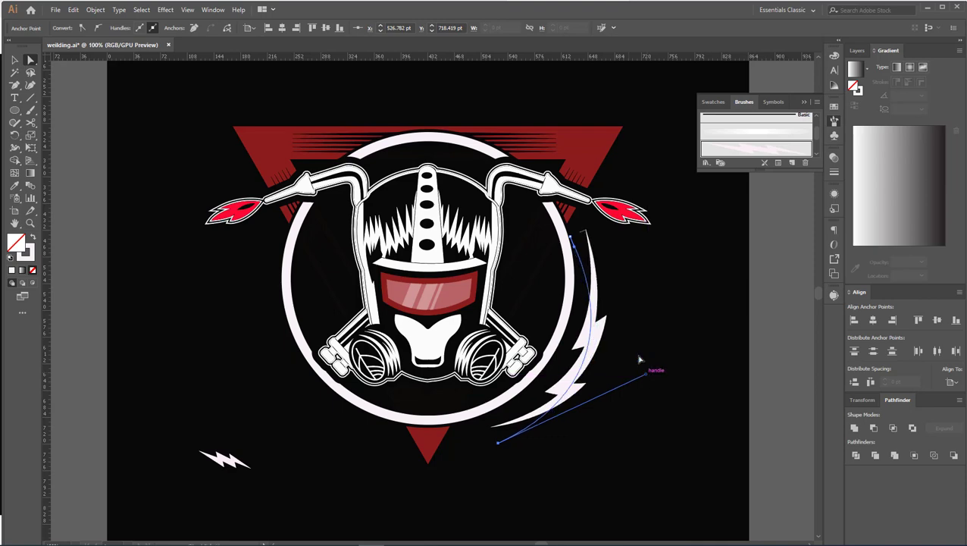
scroll(580, 238, up, 3)
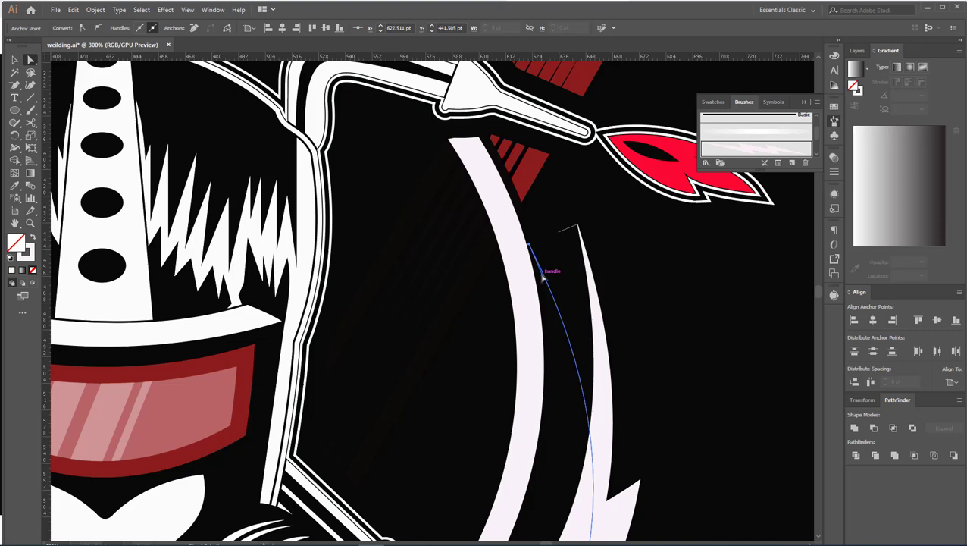
scroll(570, 289, down, 2)
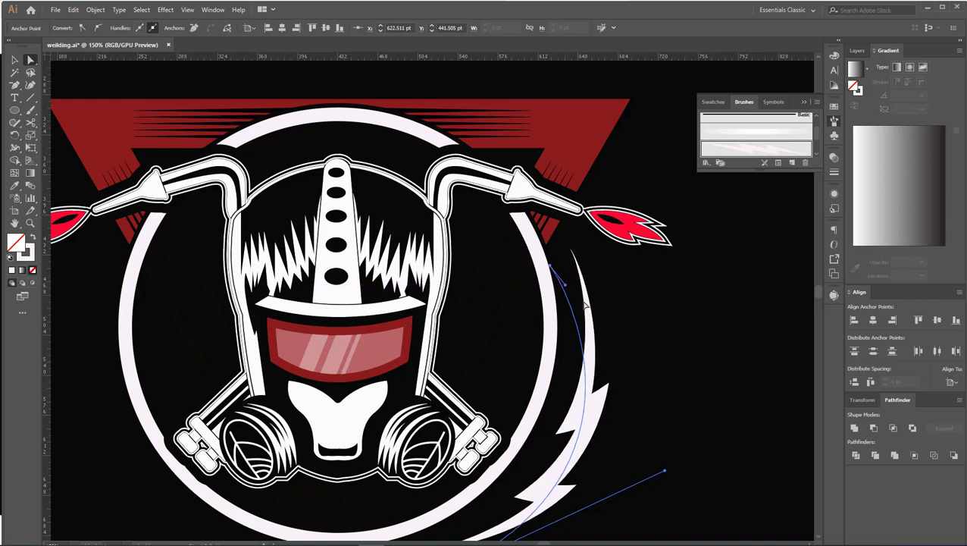
scroll(582, 319, down, 1)
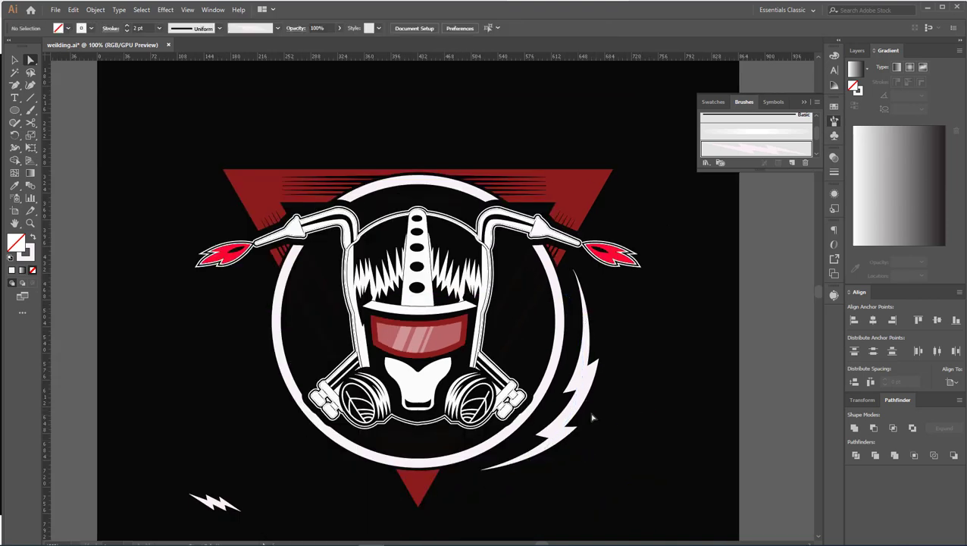
Refine the lightning bolt's curve and keep its stroke at 2 pt after trying 3 pt.
drag(639, 431, 474, 495)
click(14, 60)
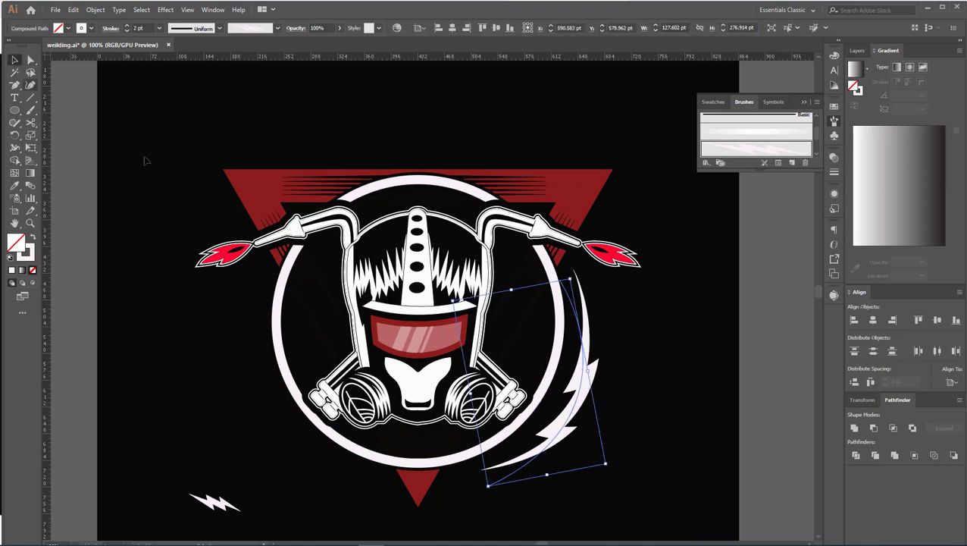
click(635, 435)
scroll(658, 417, down, 1)
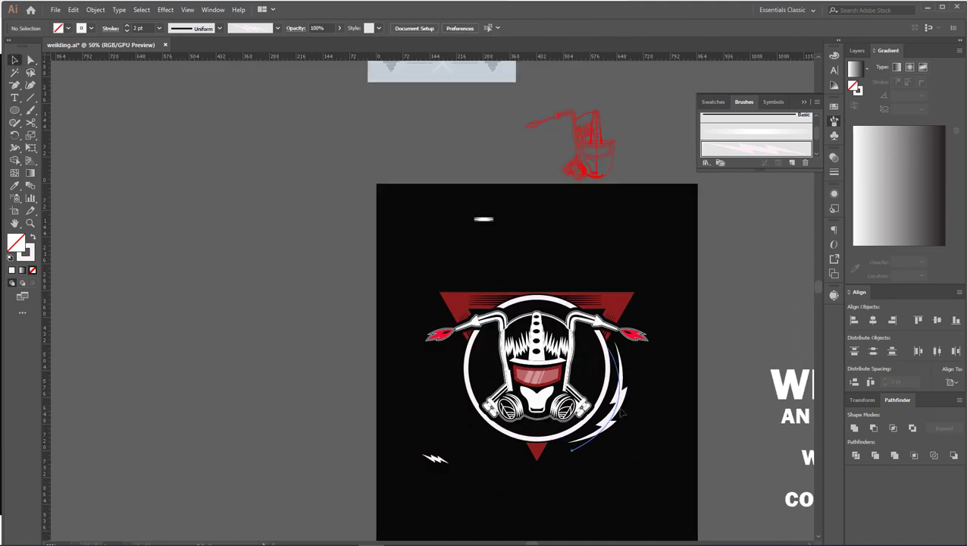
click(620, 411)
click(128, 28)
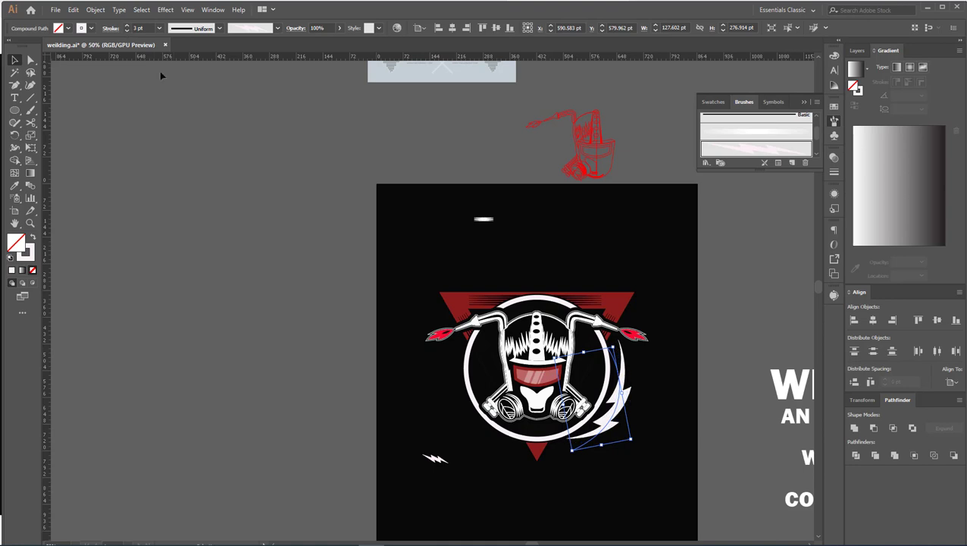
click(652, 436)
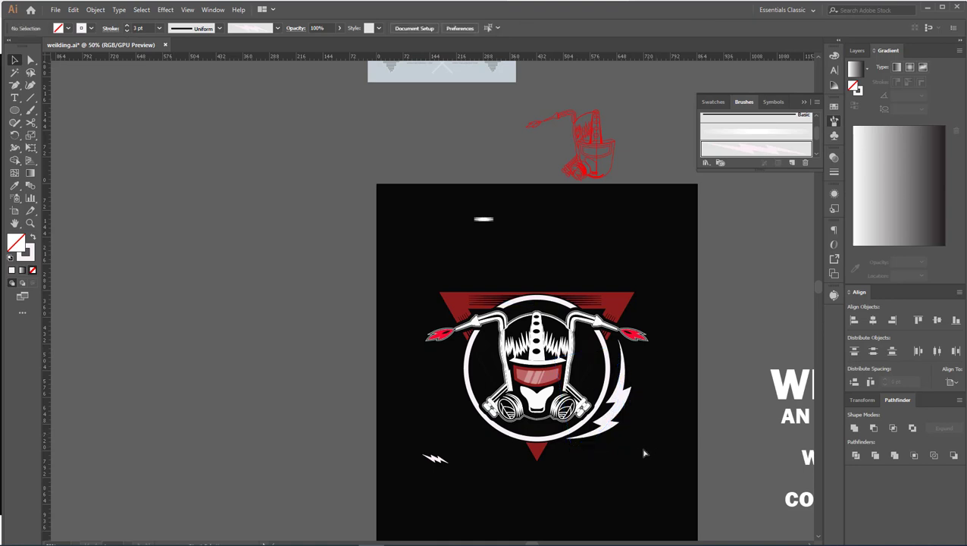
key(ctrl+z)
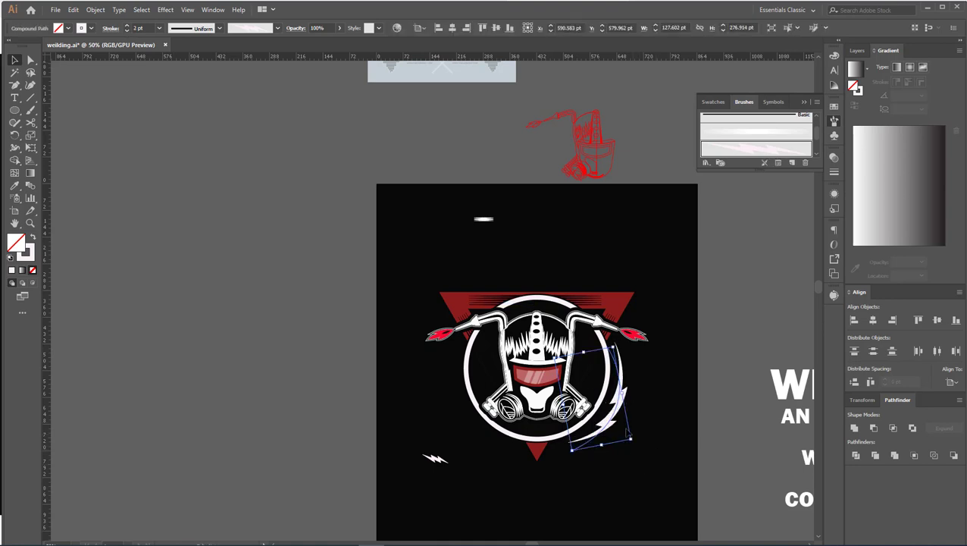
Try a reflected copy of the bolt, then remove it to leave the single bolt.
right_click(621, 407)
mouse_move(652, 339)
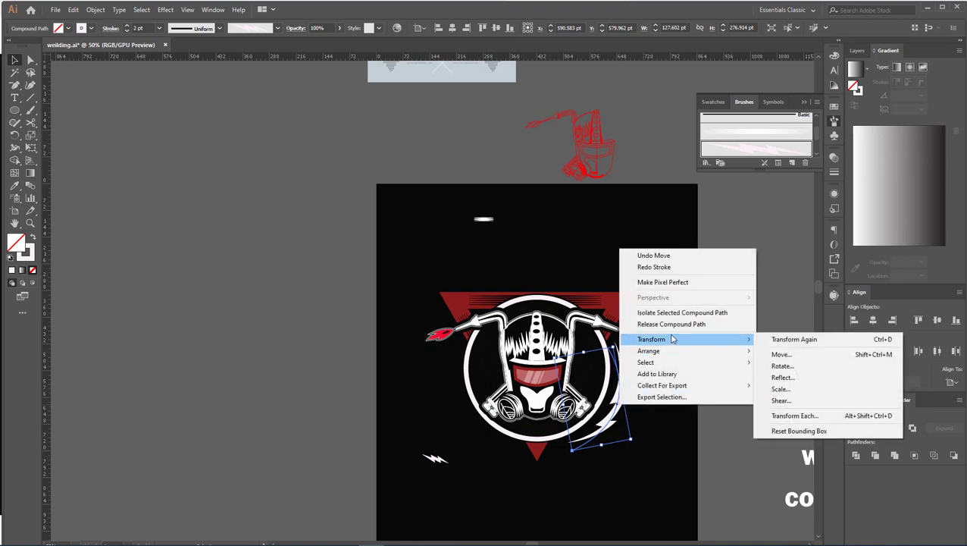
click(781, 377)
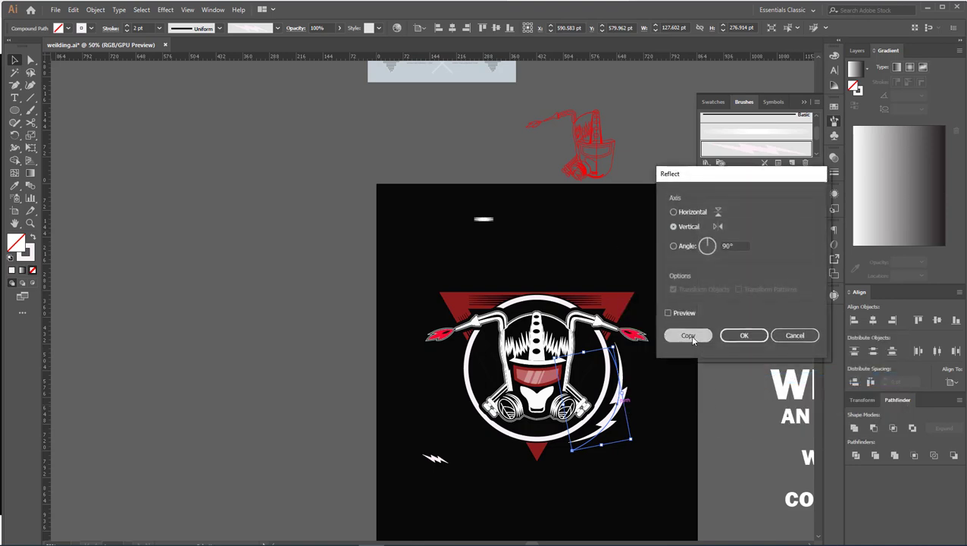
click(688, 335)
drag(597, 448, 474, 448)
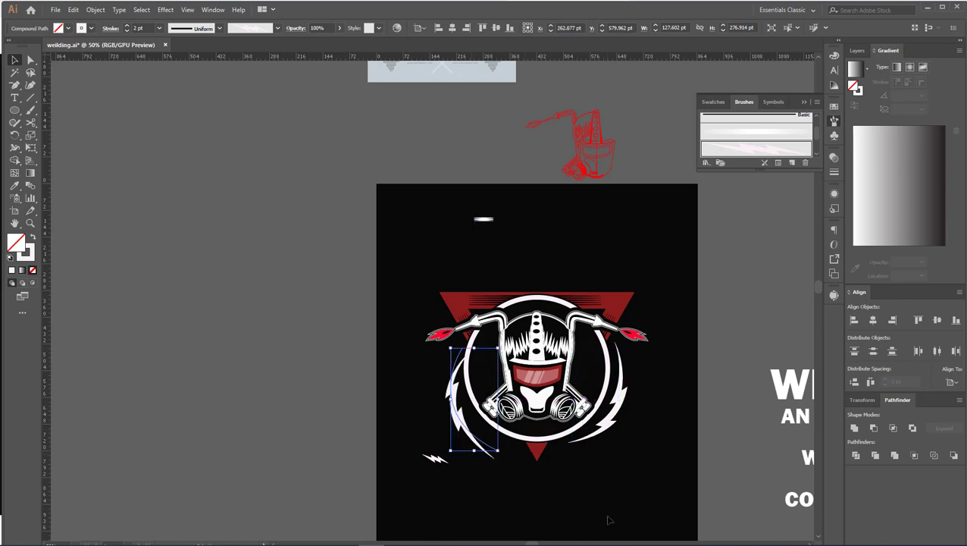
key(Delete)
key(ctrl+z)
key(Delete)
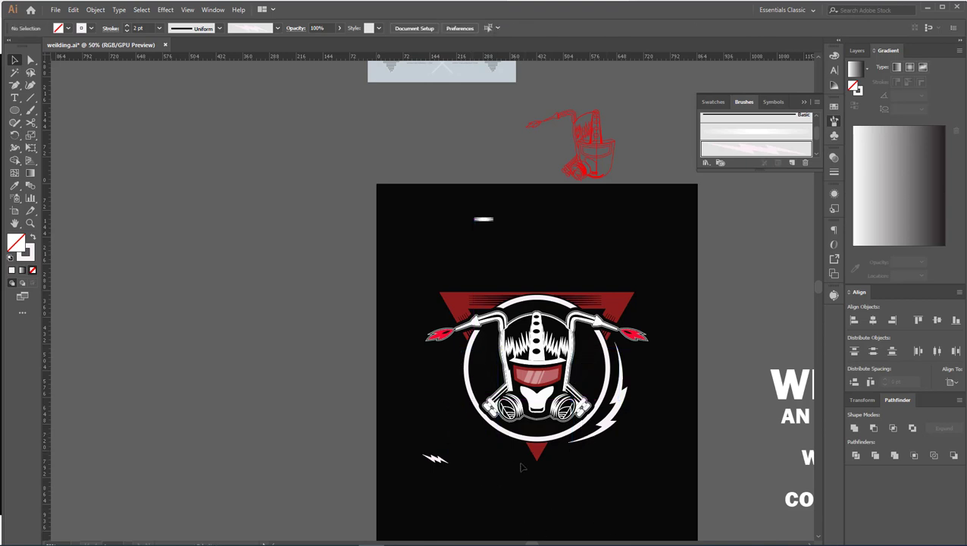
Expand the right lightning bolt's fill and stroke into plain shapes.
click(613, 415)
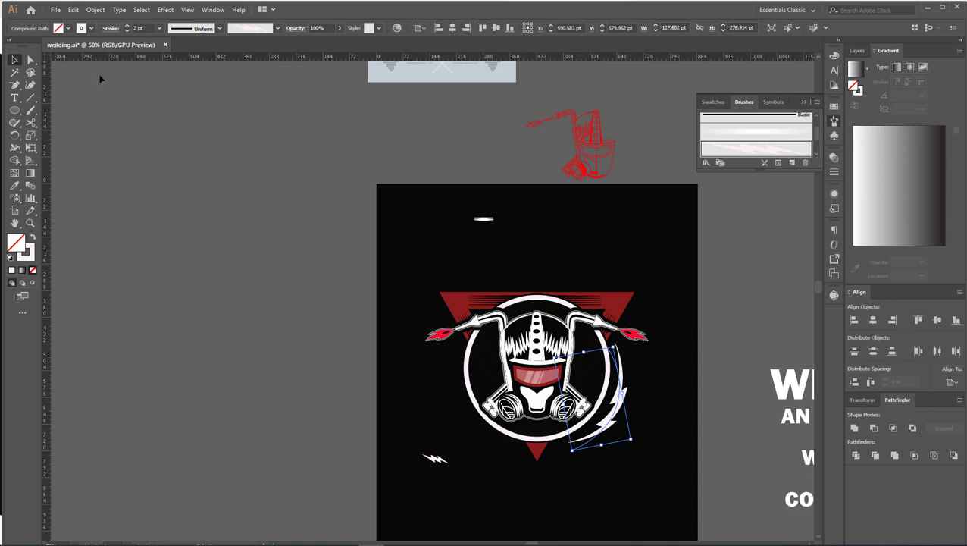
click(96, 10)
click(122, 127)
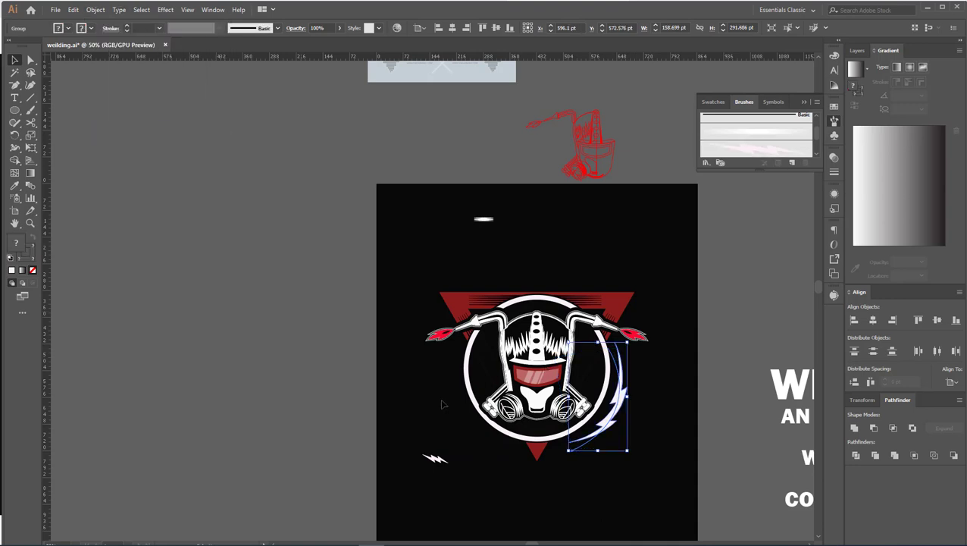
click(95, 10)
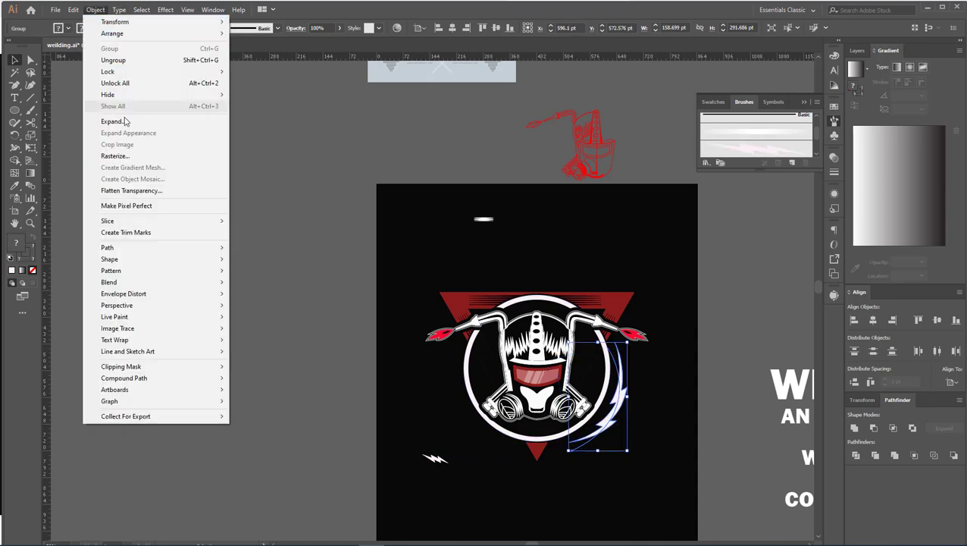
click(121, 121)
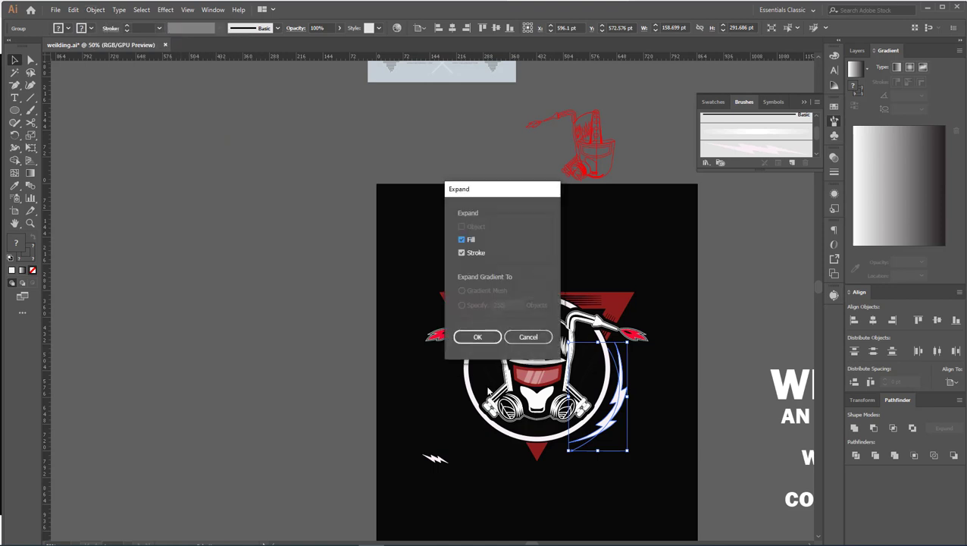
click(479, 338)
Move the expanded bolt slightly closer to the ring and ungroup it.
key(ctrl+equal)
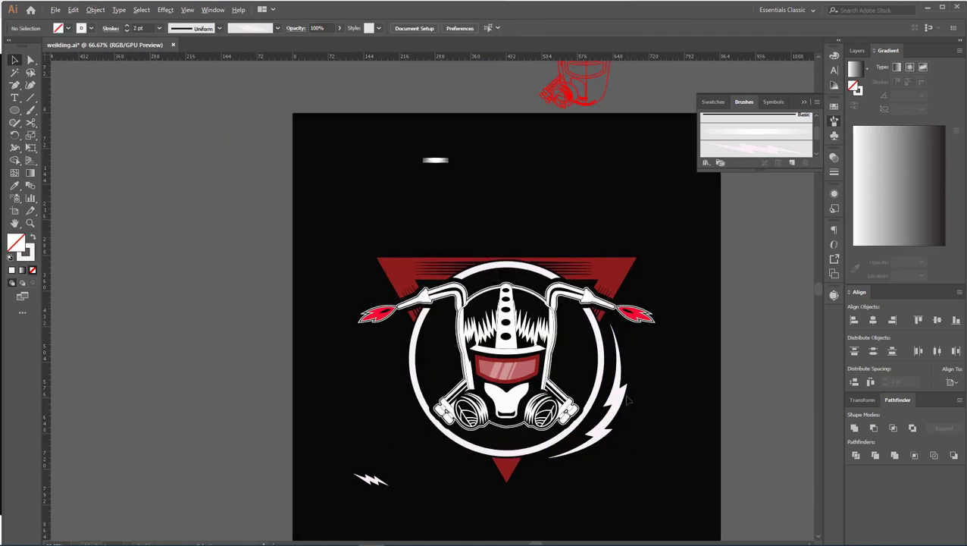
drag(661, 421, 615, 419)
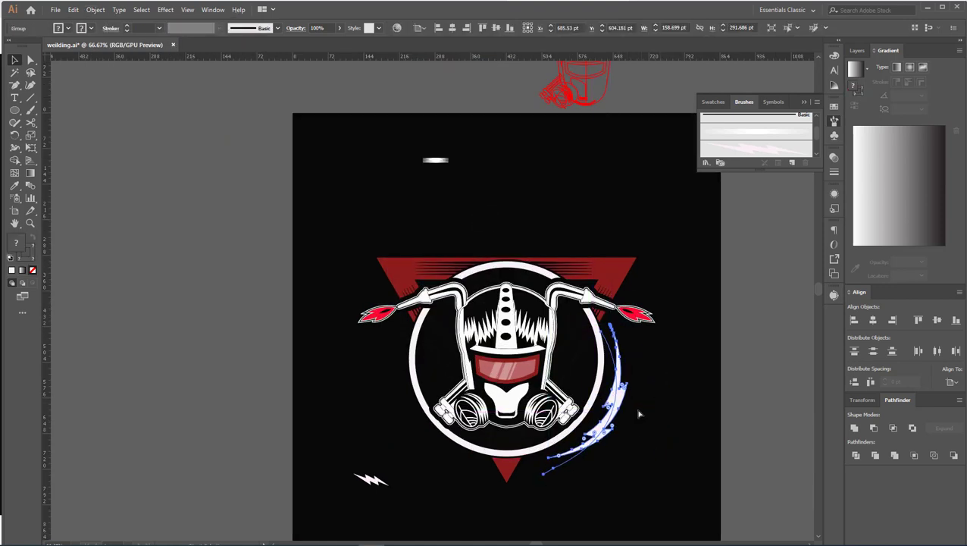
right_click(615, 411)
click(660, 318)
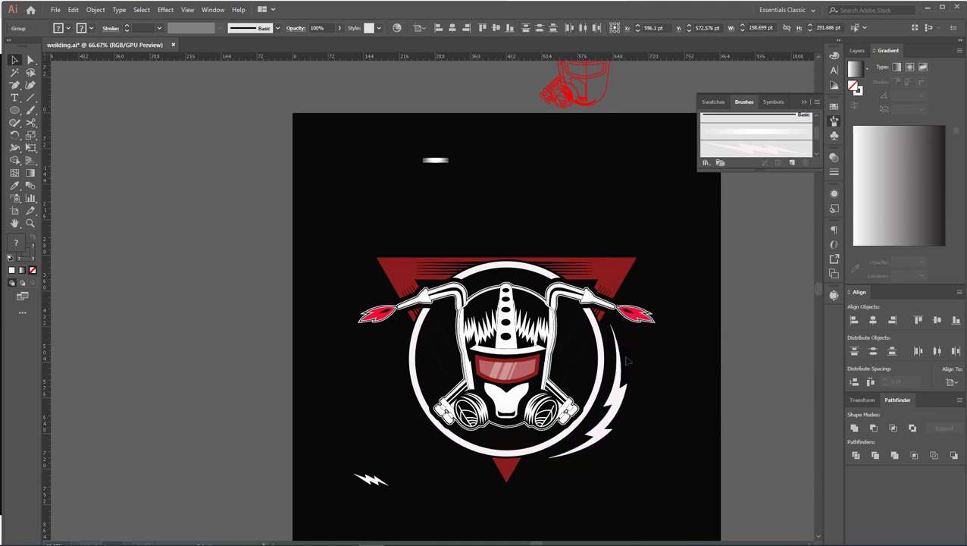
click(645, 379)
click(624, 383)
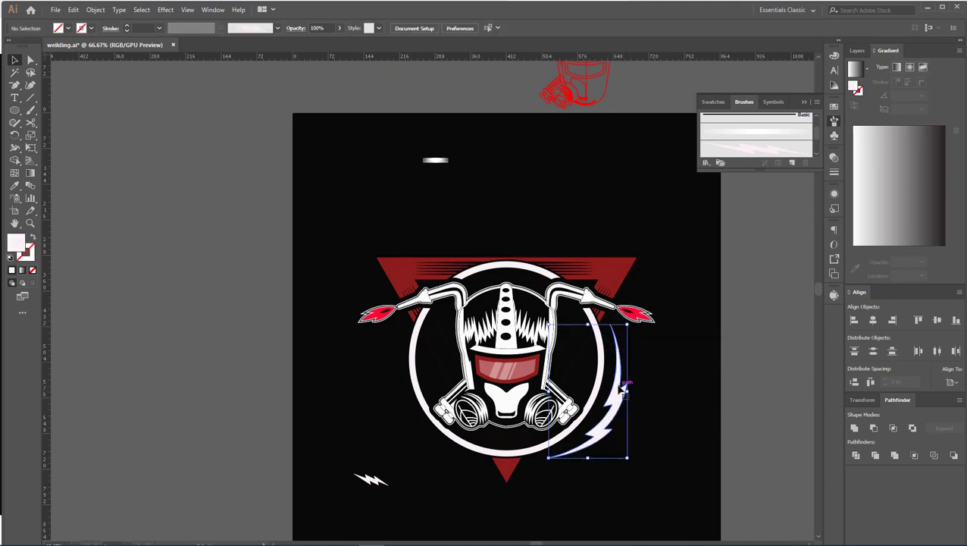
Place a vertically reflected copy of the bolt on the ring's left and group both bolts.
right_click(619, 385)
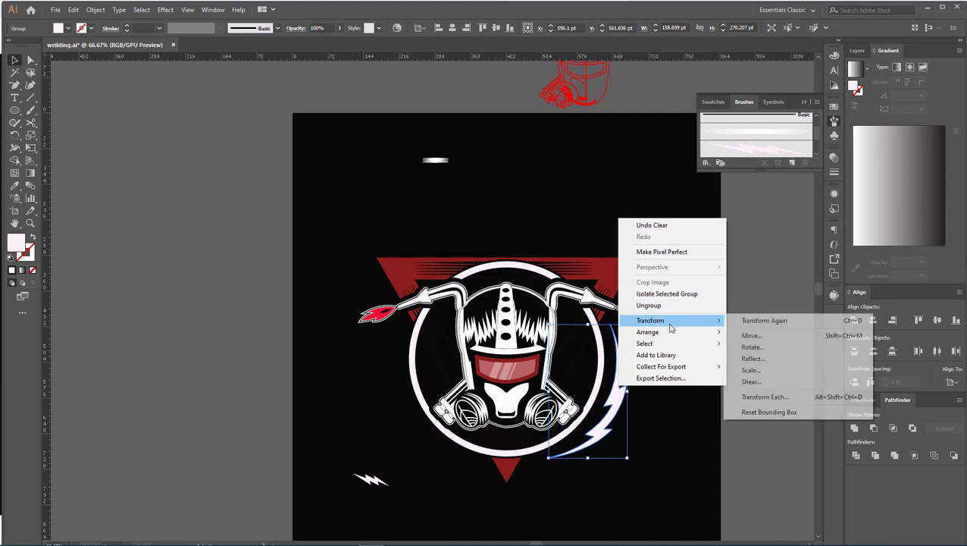
click(749, 358)
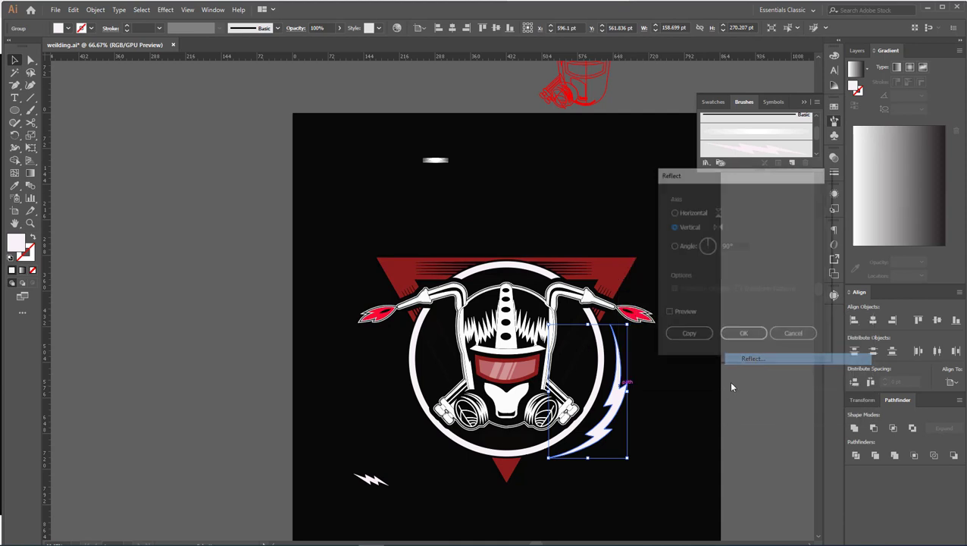
click(701, 336)
drag(580, 446, 416, 453)
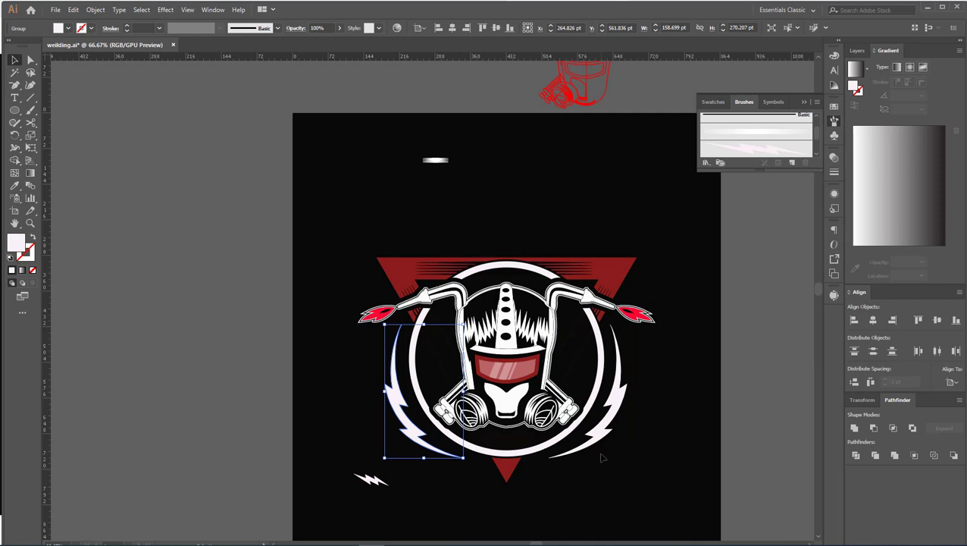
key(Right)
key(Right)
key(Right)
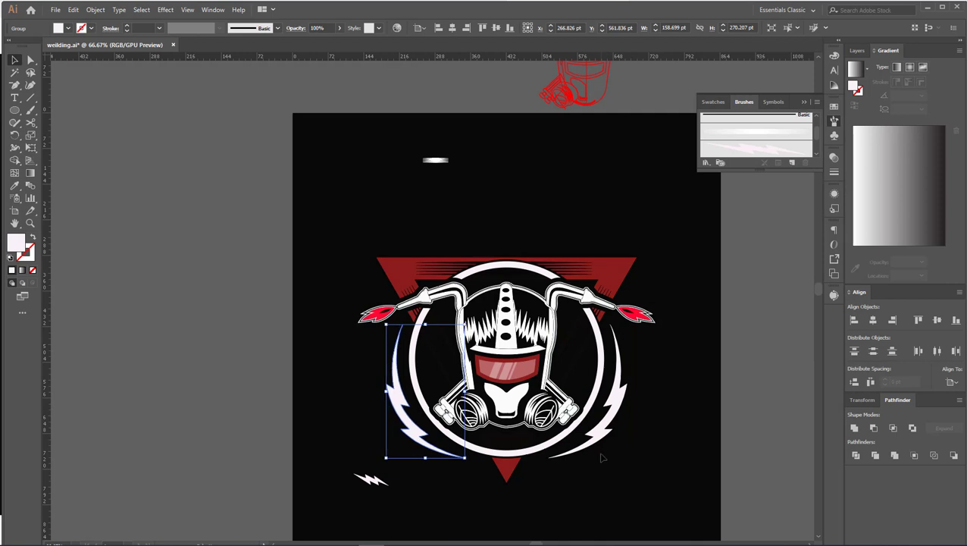
key(Right)
shift+click(617, 424)
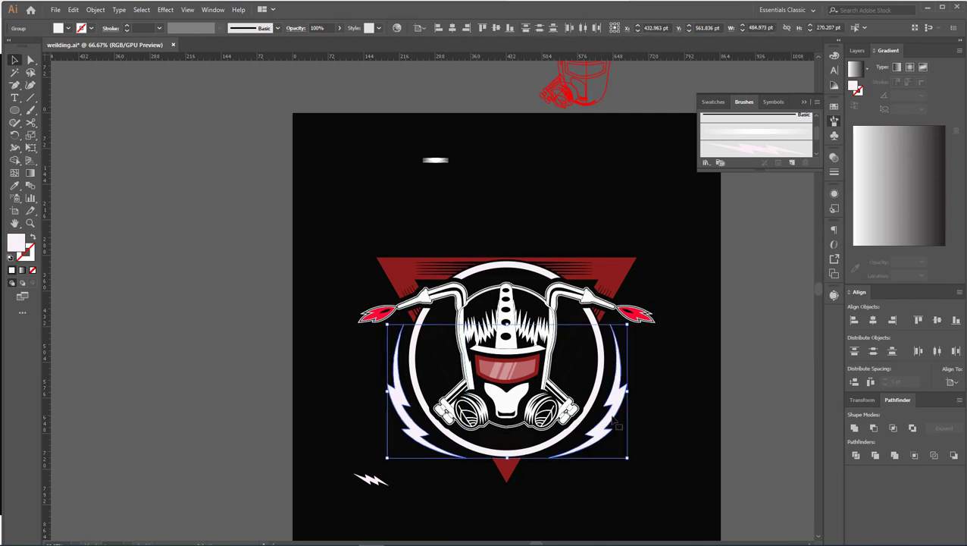
key(ctrl+g)
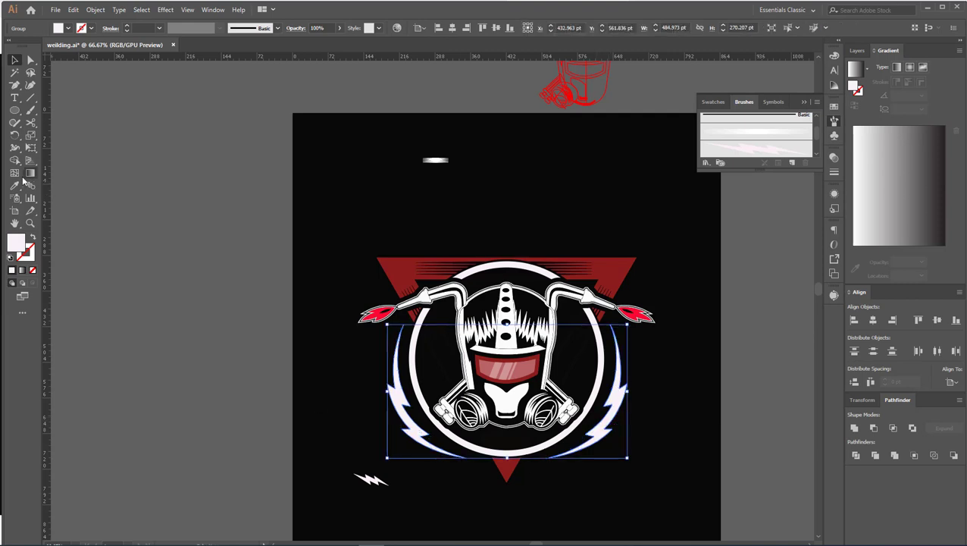
Eyedrop the flame's bright red onto the grouped lightning bolts.
click(14, 185)
click(401, 261)
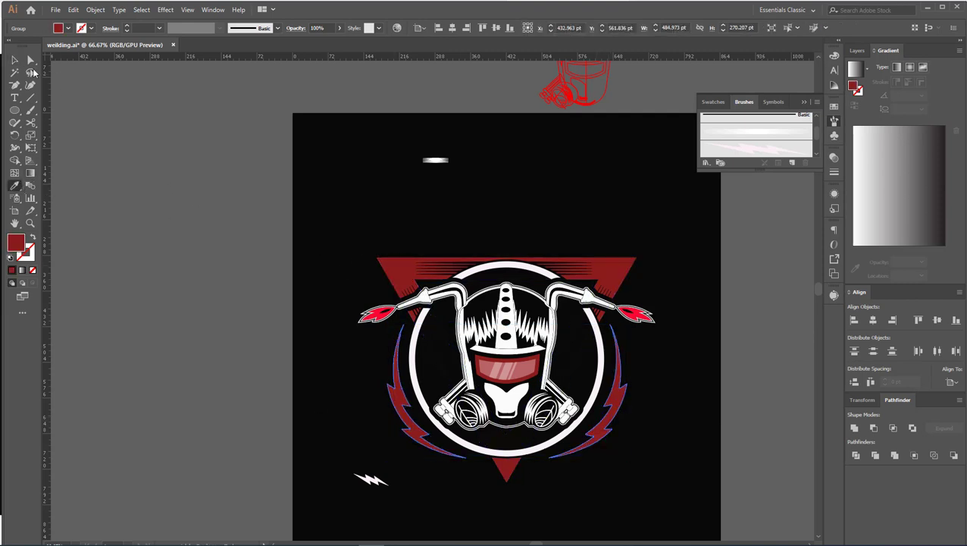
click(15, 60)
click(247, 207)
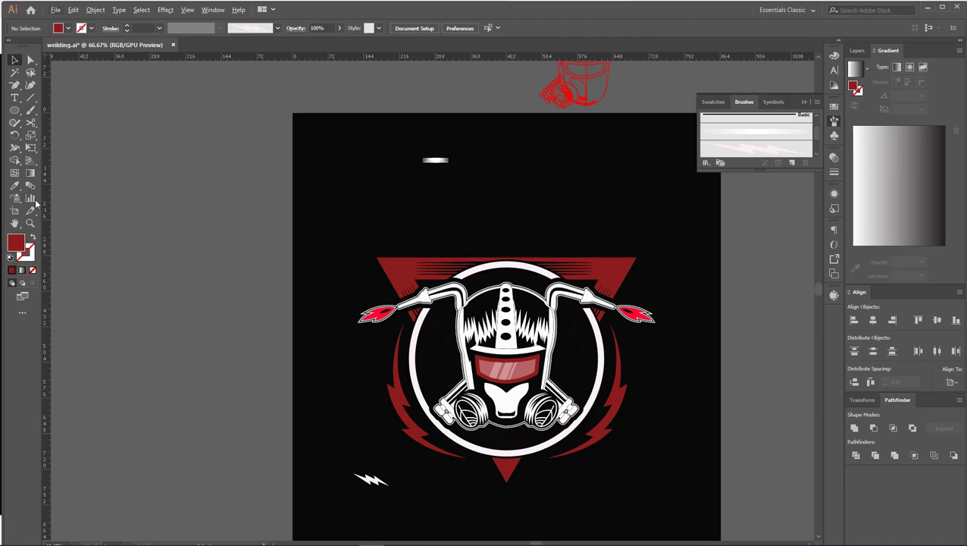
click(15, 185)
click(380, 310)
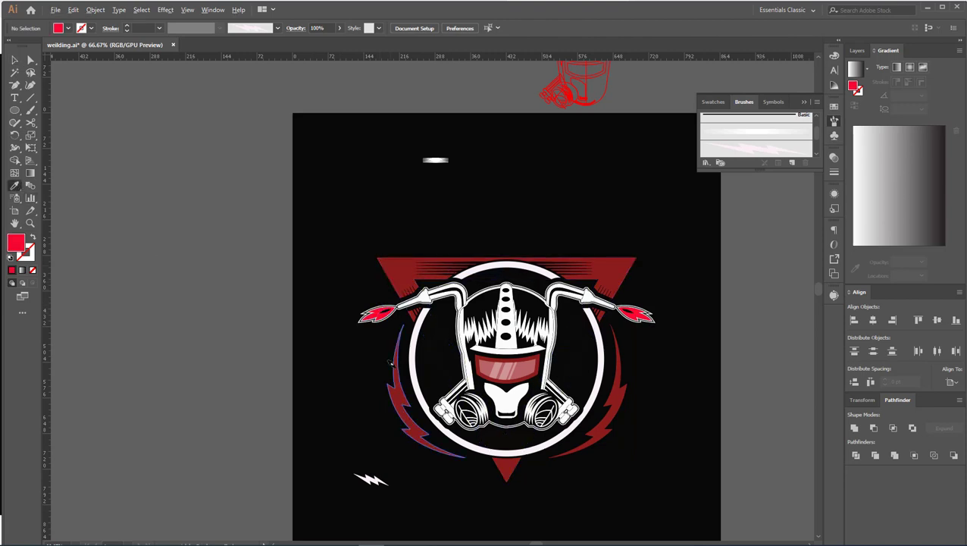
Delete the small stray lightning bolt below the emblem and bring the artboard back into view.
alt+scroll(621, 404, down, 1)
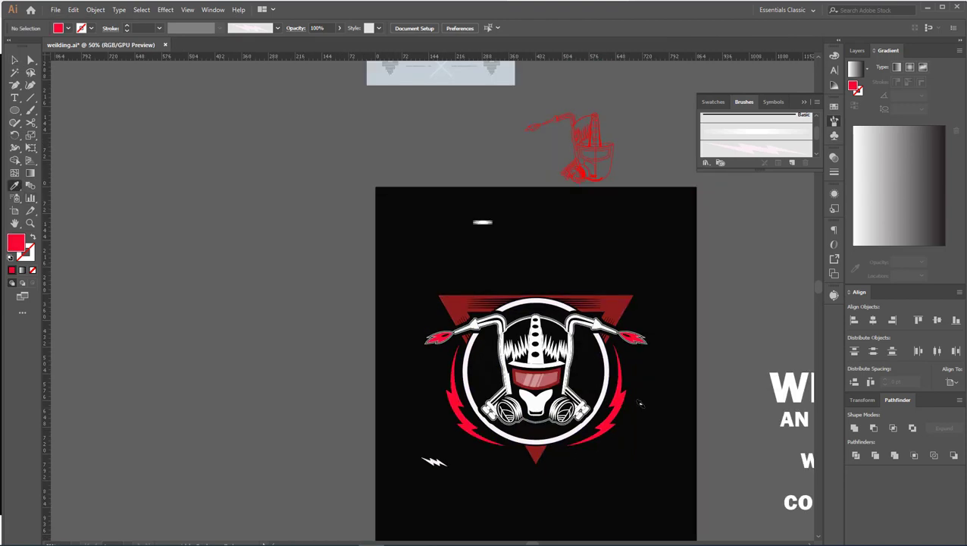
click(15, 60)
drag(438, 463, 447, 464)
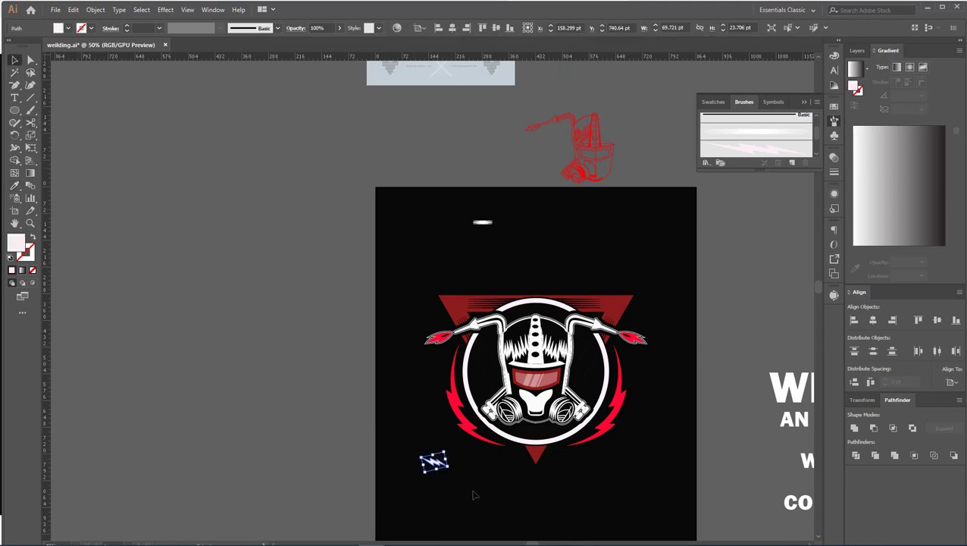
key(Delete)
scroll(657, 435, down, 2)
mouse_move(658, 435)
mouse_down()
mouse_move(591, 379)
mouse_move(545, 406)
mouse_up()
scroll(578, 383, up, 1)
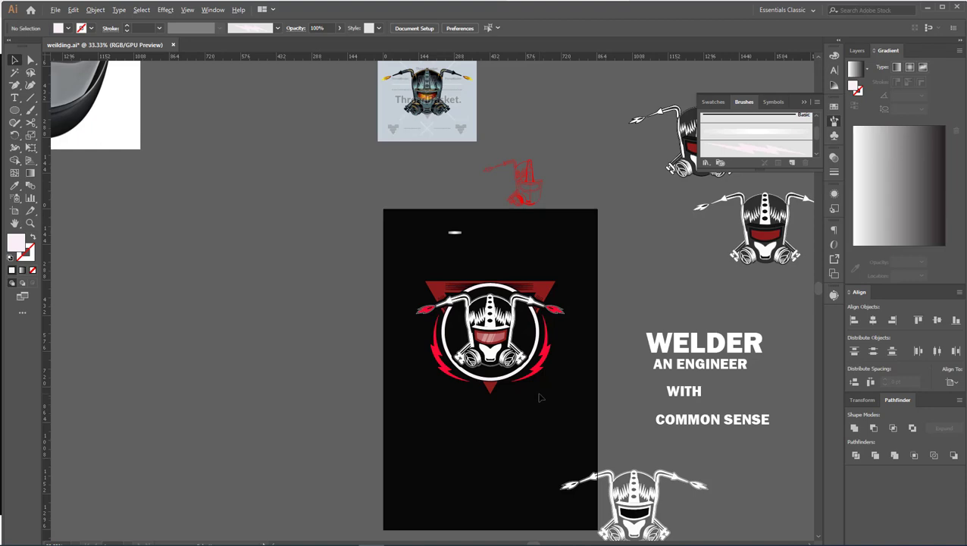
scroll(540, 397, up, 1)
mouse_move(537, 397)
mouse_down()
mouse_move(534, 432)
mouse_move(507, 438)
mouse_move(497, 409)
mouse_up()
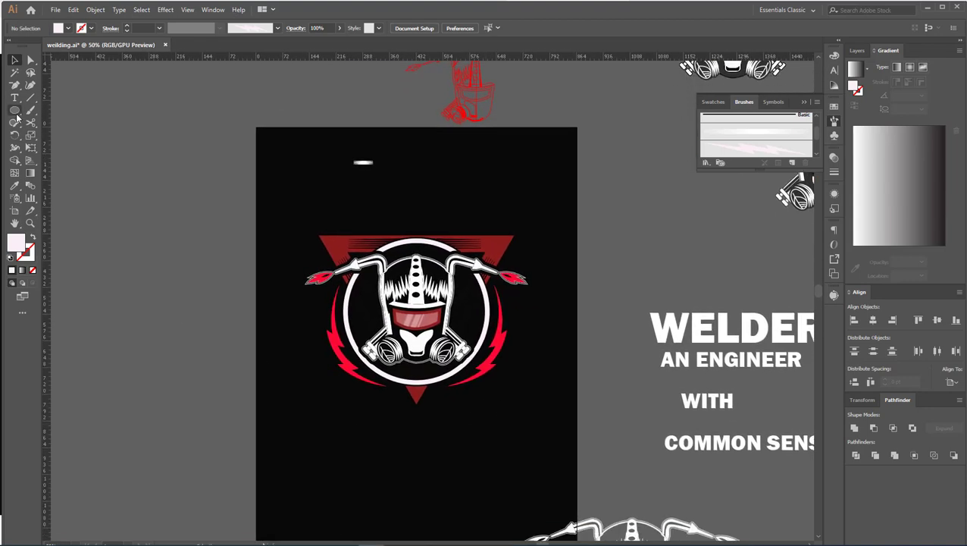
Draw a wide banner rectangle, move it below the emblem and make it slightly taller.
click(17, 117)
click(68, 110)
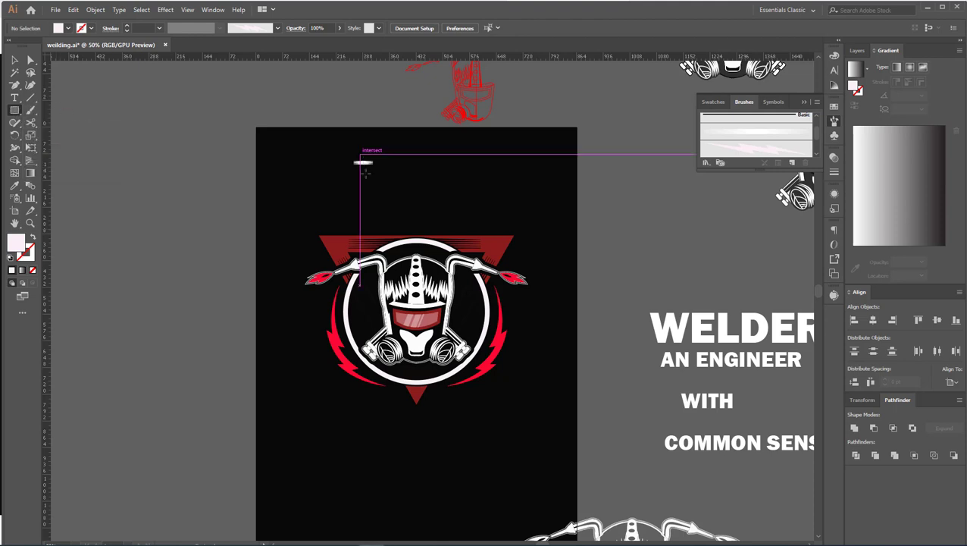
drag(321, 191, 503, 219)
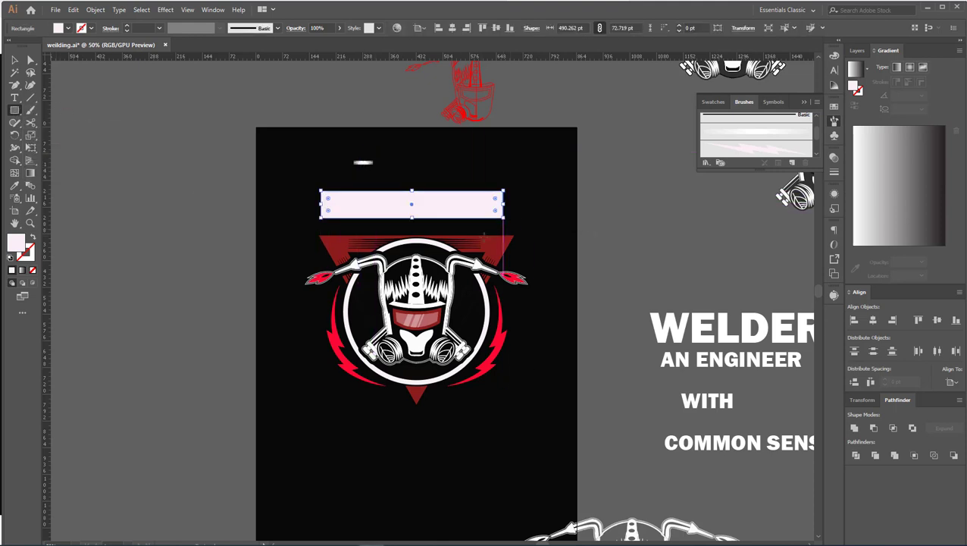
click(14, 61)
scroll(385, 205, down, 3)
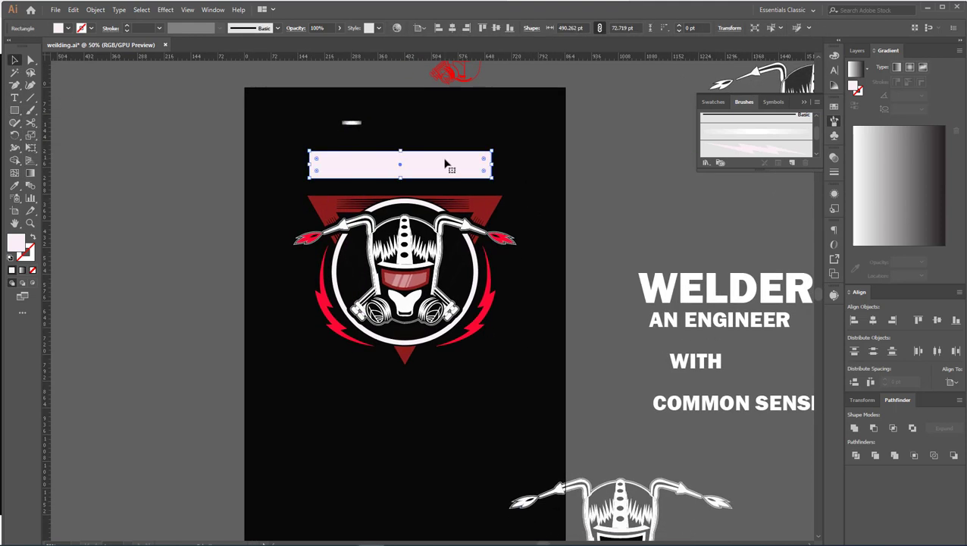
mouse_move(447, 162)
mouse_down()
mouse_move(435, 384)
mouse_move(395, 432)
mouse_up()
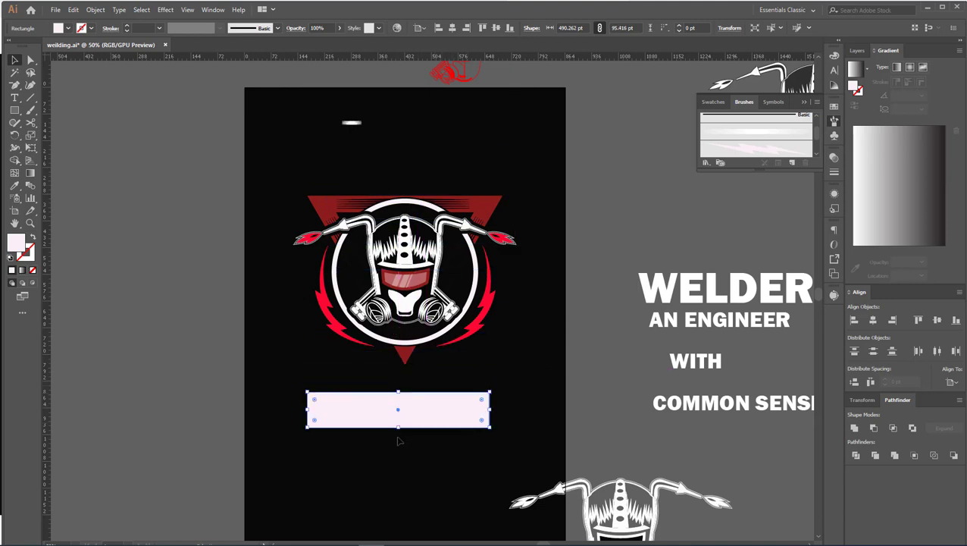
key(ctrl+shift+a)
Select the Pen tool and zoom in around the rectangle under the emblem.
scroll(383, 401, down, 1)
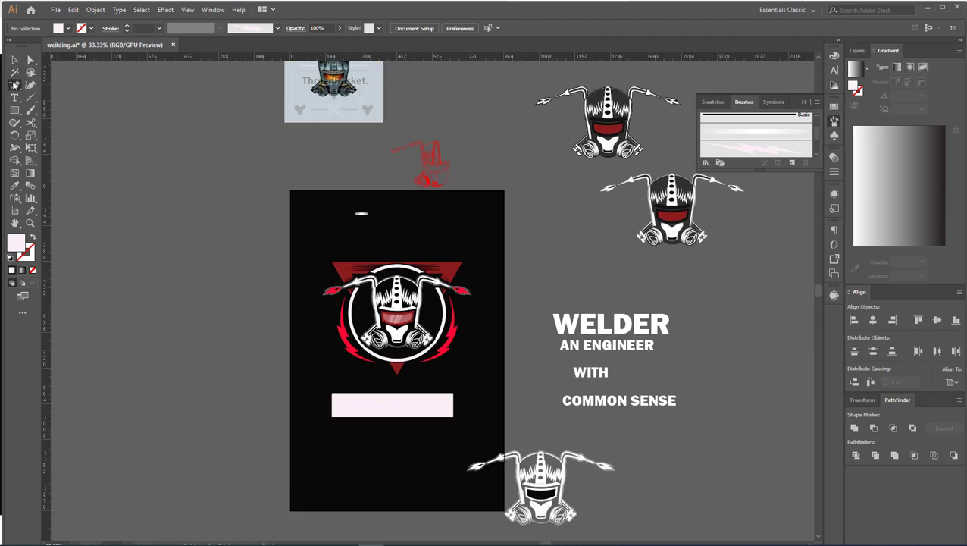
click(14, 84)
click(57, 85)
scroll(351, 416, up, 2)
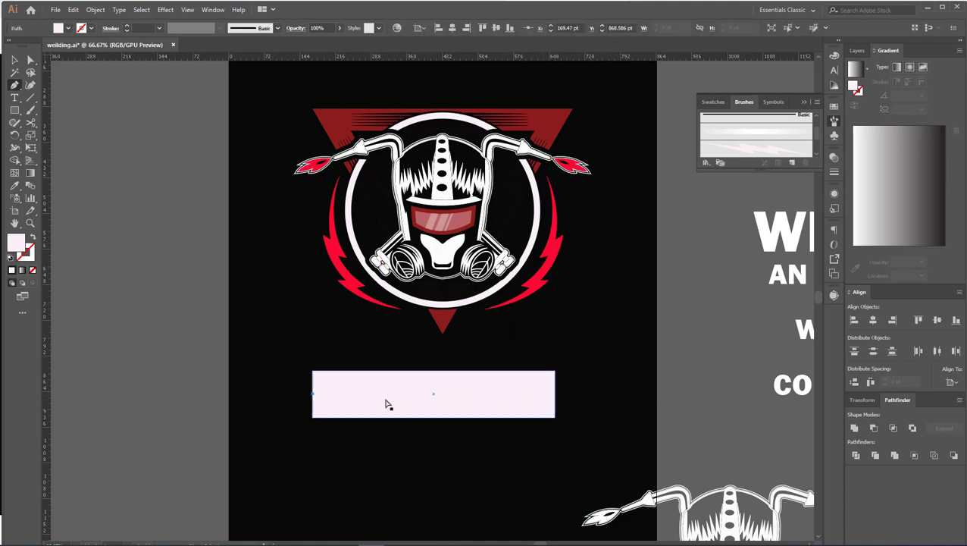
Add an anchor point midway along the rectangle's right edge, dismissing the warnings.
click(13, 85)
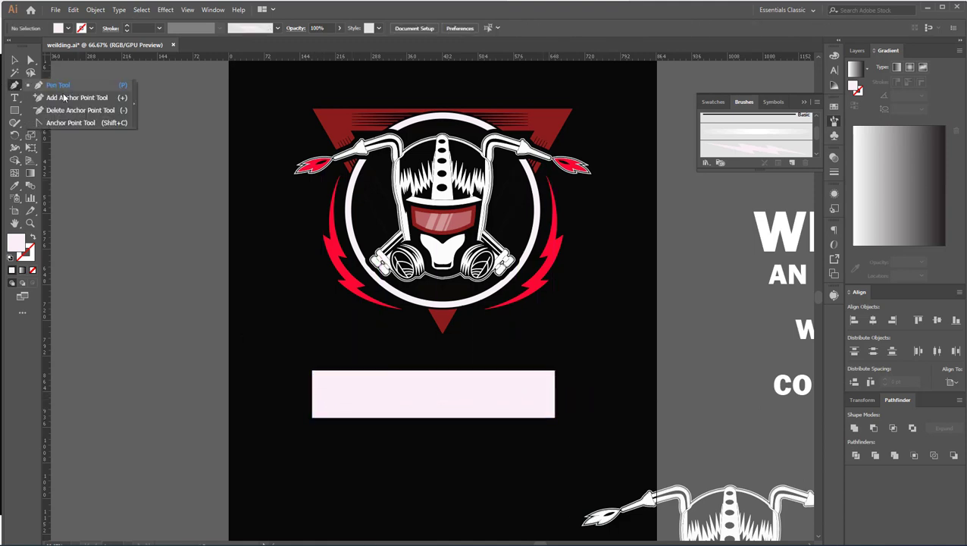
click(60, 97)
click(313, 392)
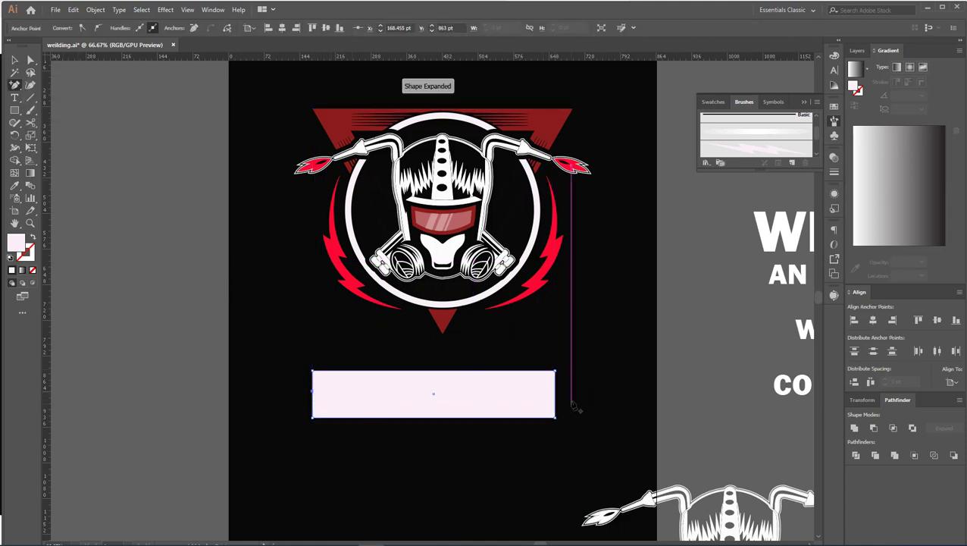
click(479, 395)
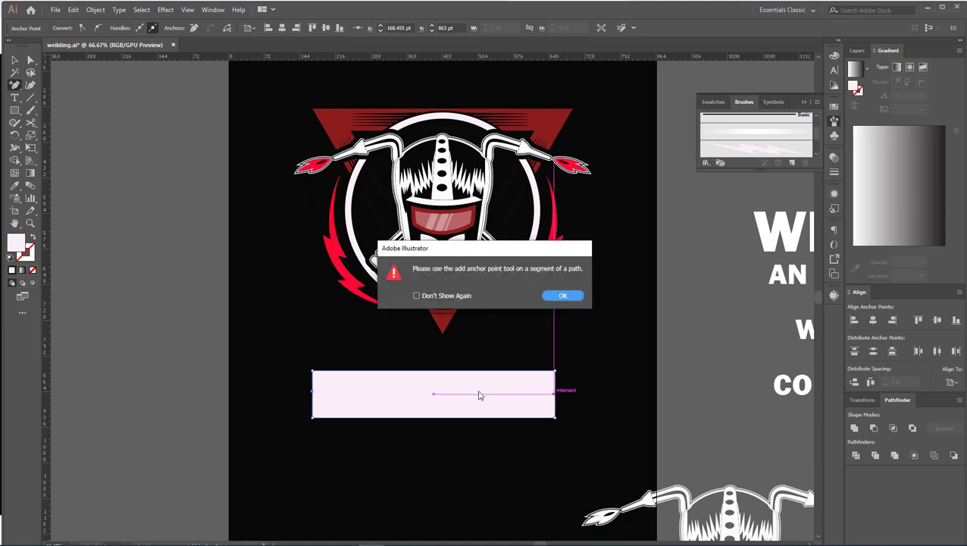
click(562, 297)
click(556, 394)
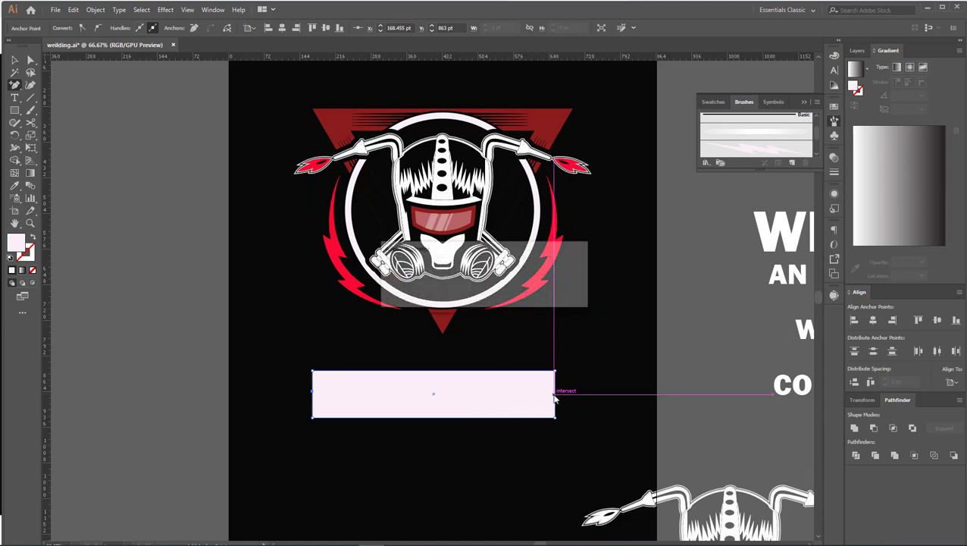
click(563, 297)
scroll(561, 391, up, 2)
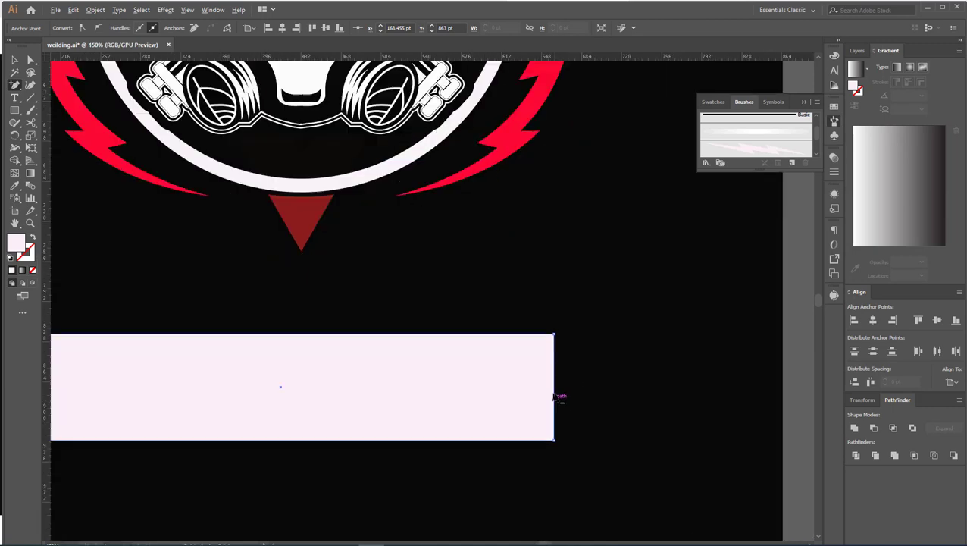
click(554, 387)
scroll(583, 366, down, 4)
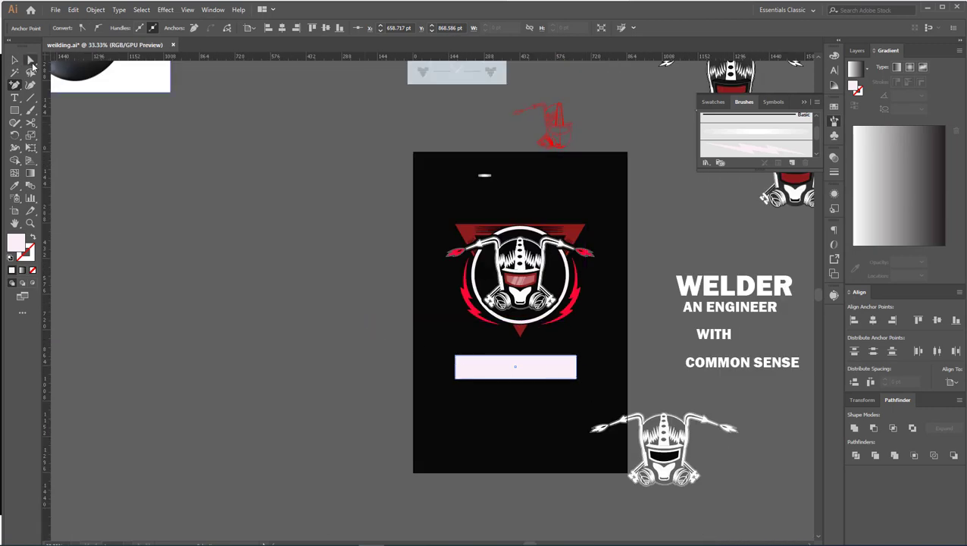
Push the left and right edge midpoints inward to form V-shaped notches.
click(29, 61)
scroll(522, 408, up, 2)
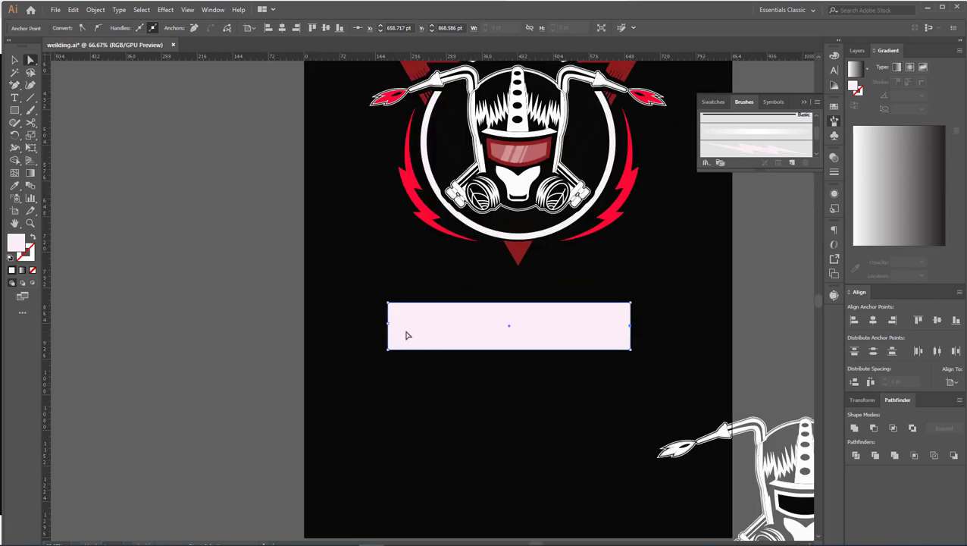
drag(388, 327, 388, 331)
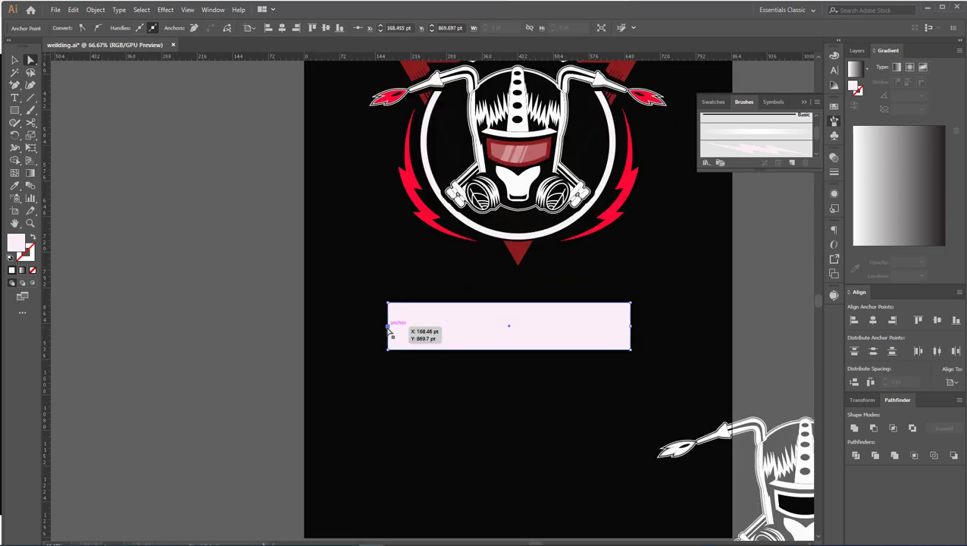
drag(388, 330, 402, 326)
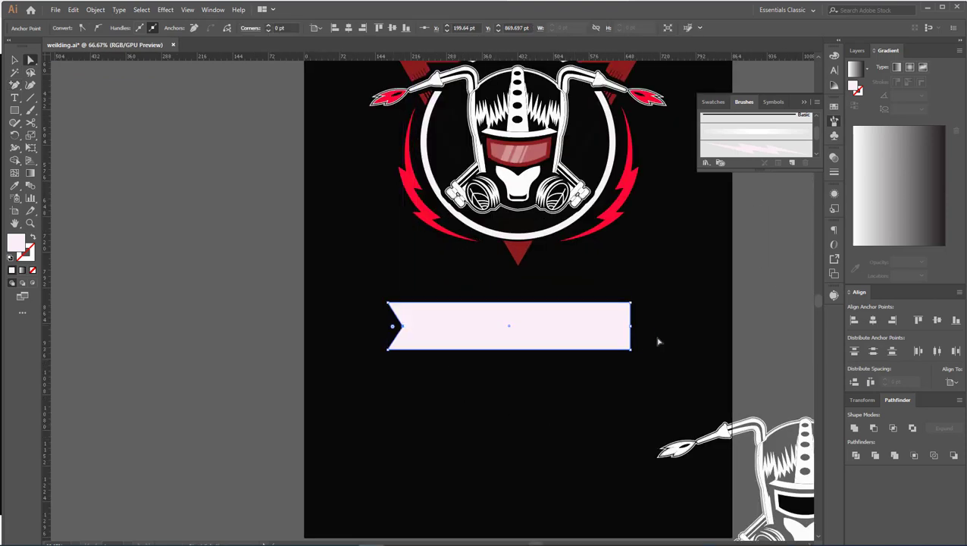
drag(631, 326, 616, 326)
click(681, 338)
Select the ribbon shape and pan the view to show the WELDER text.
scroll(662, 354, down, 1)
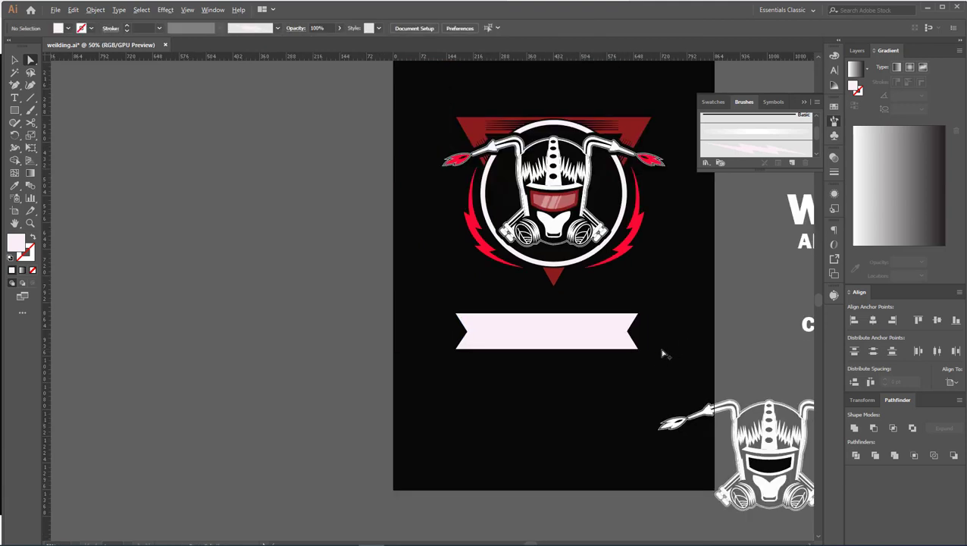
scroll(661, 354, down, 1)
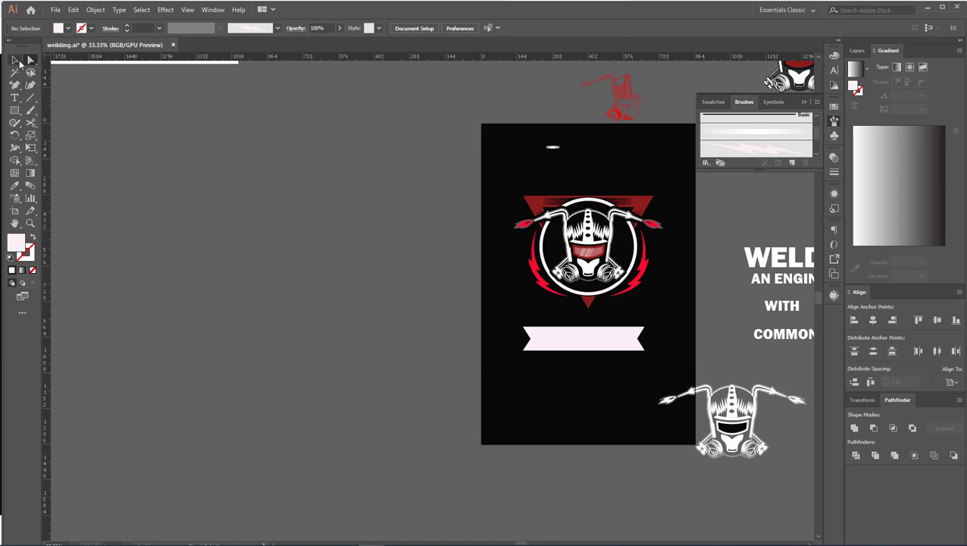
click(16, 61)
click(600, 338)
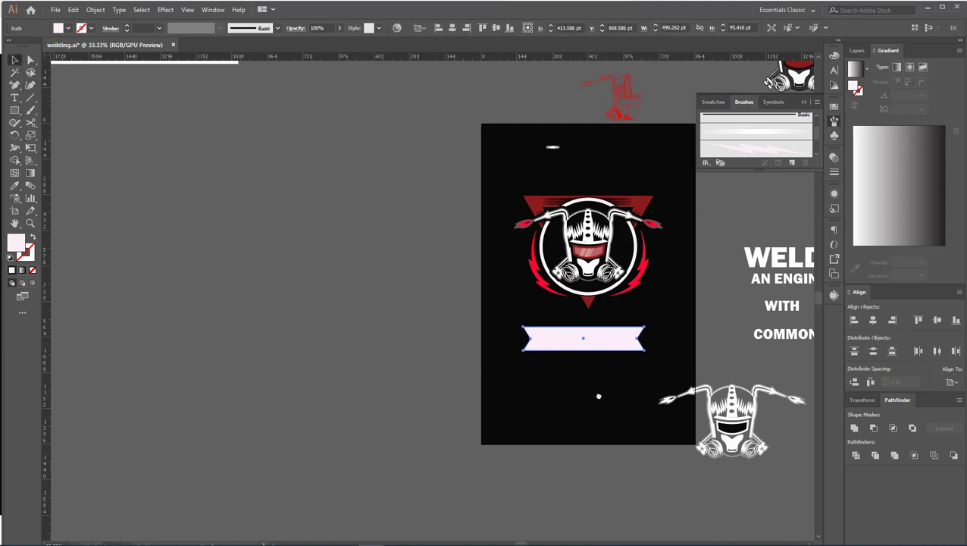
drag(598, 395, 501, 389)
Draw a straight line along the ribbon's top edge and apply a striped brush to it.
click(422, 393)
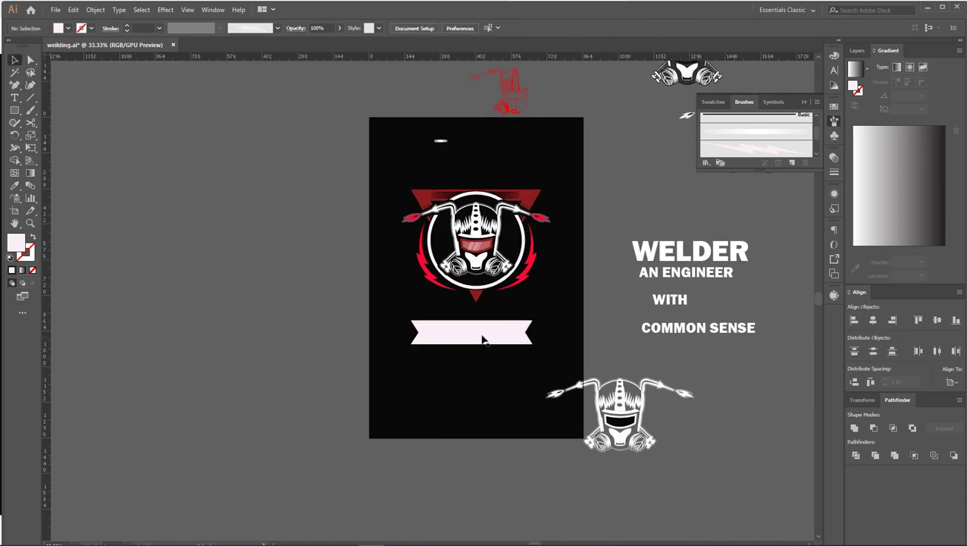
scroll(481, 337, up, 1)
click(30, 99)
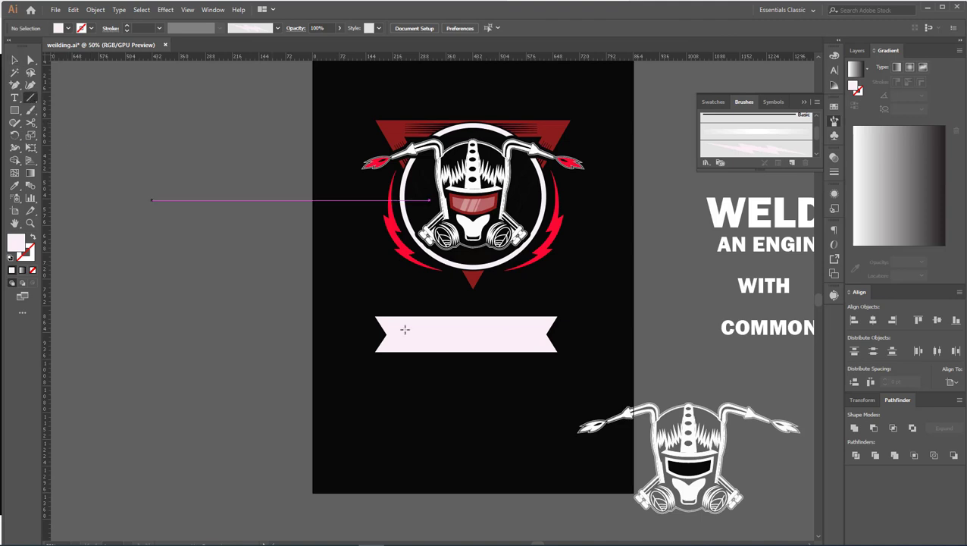
click(15, 60)
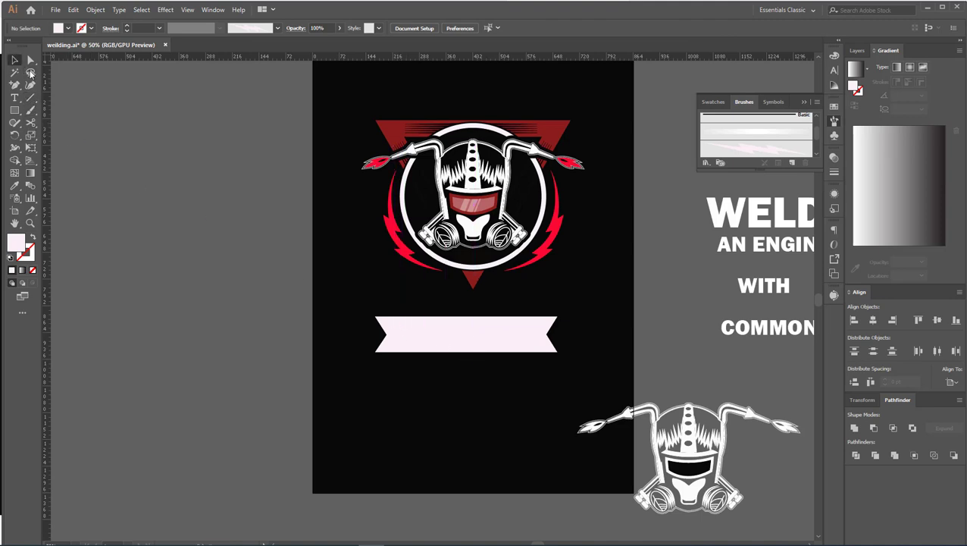
click(436, 336)
click(31, 97)
scroll(455, 321, up, 1)
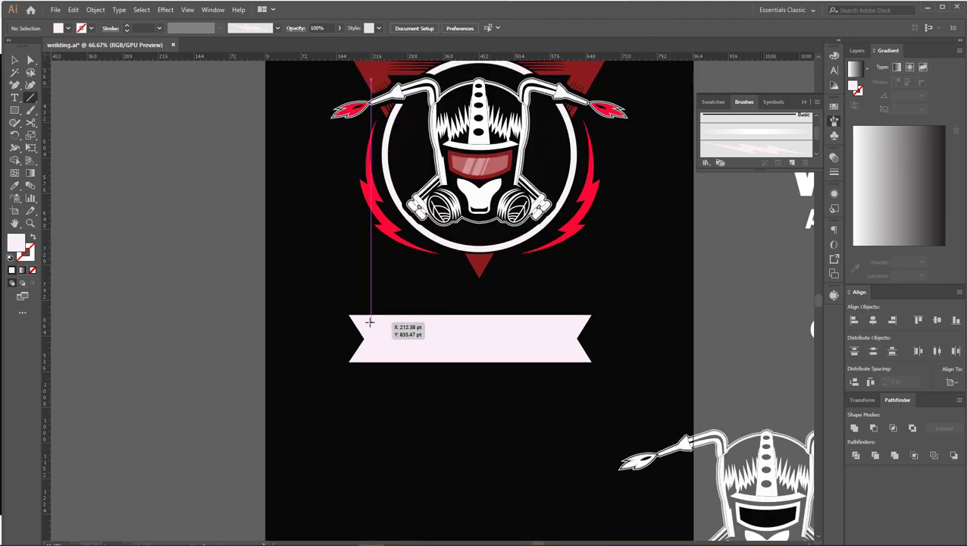
drag(364, 319, 572, 319)
key(v)
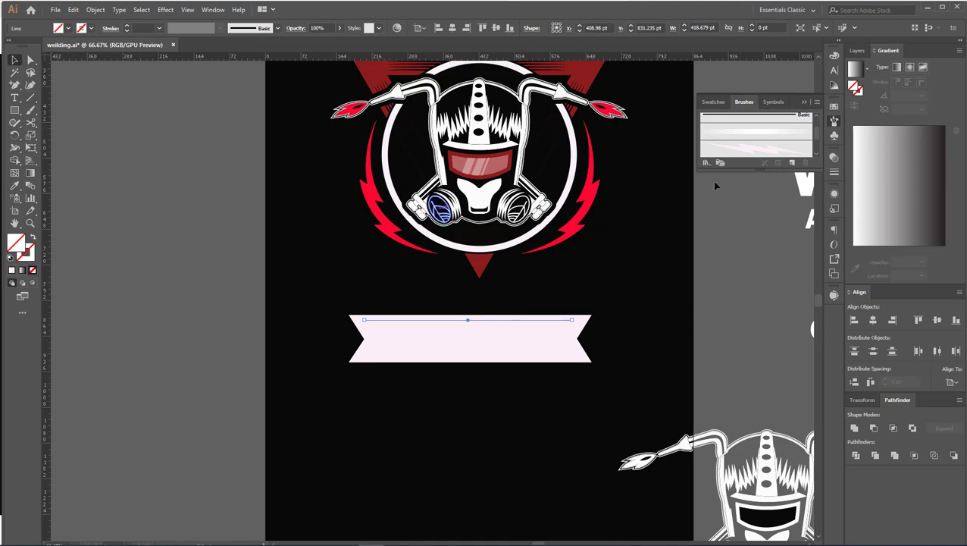
click(761, 135)
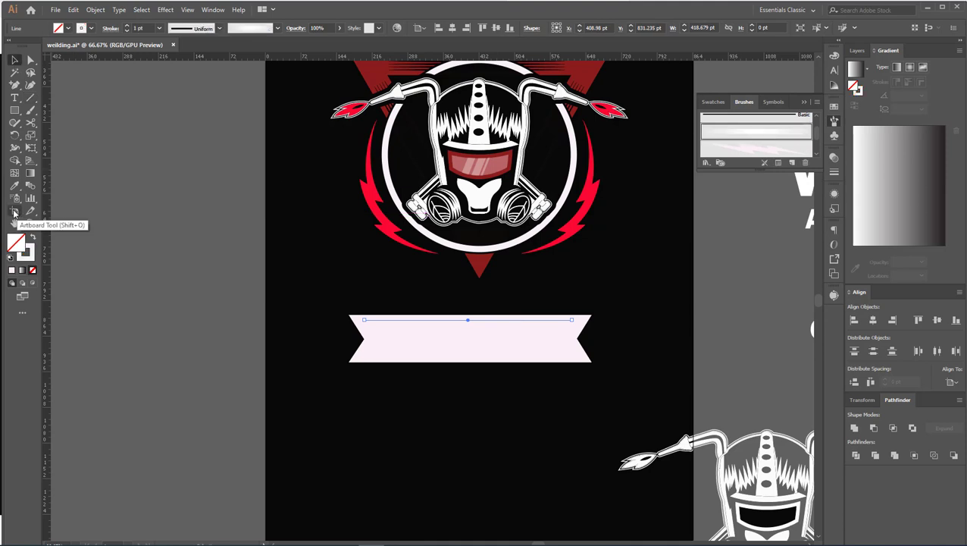
Give the striped line a near-black stroke at 2 pt weight.
double_click(34, 252)
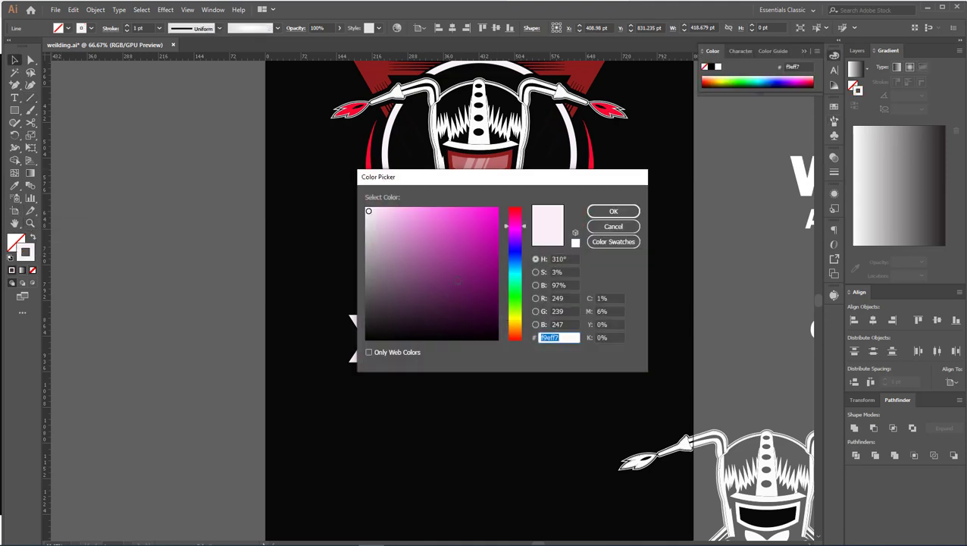
click(490, 337)
click(611, 213)
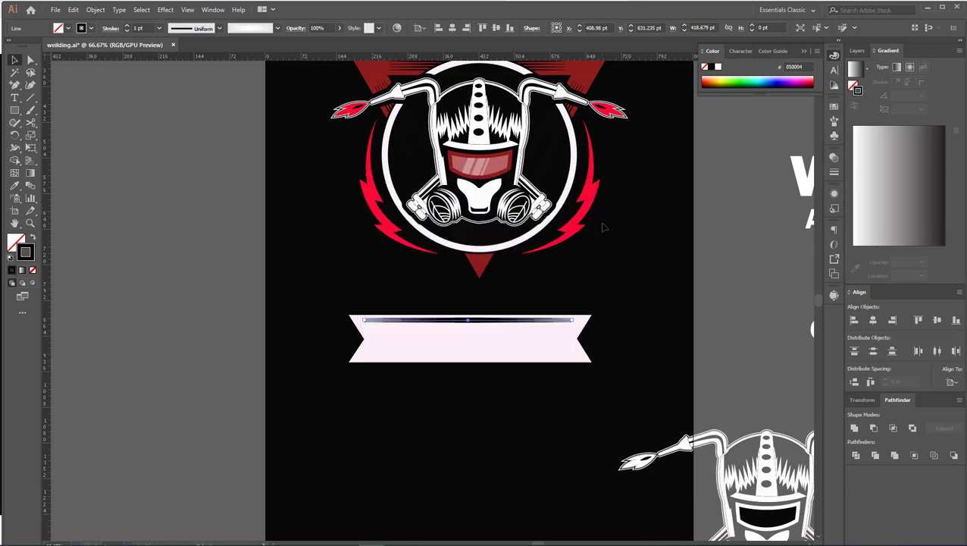
click(128, 27)
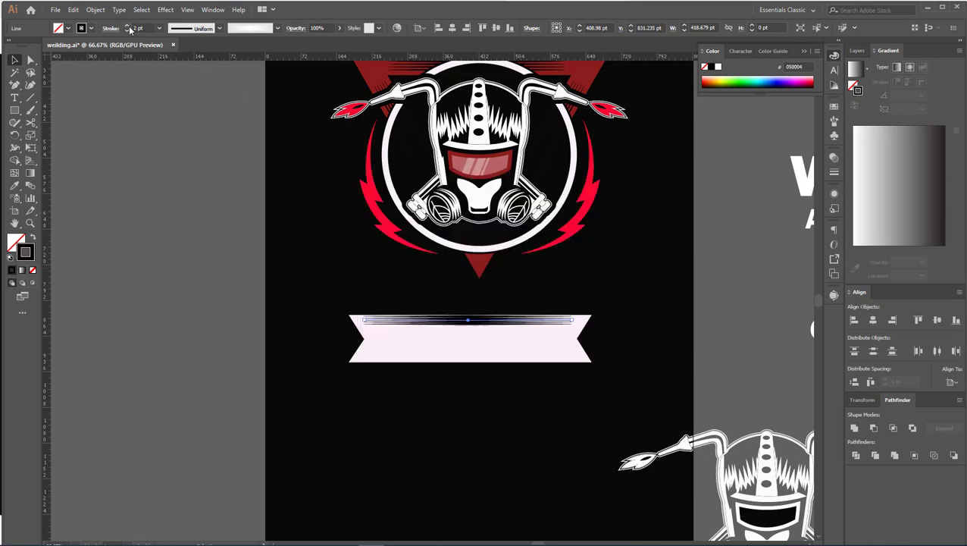
click(241, 237)
Extend the stripe line past both banner ends and add a second stripe set along the bottom.
scroll(513, 336, up, 2)
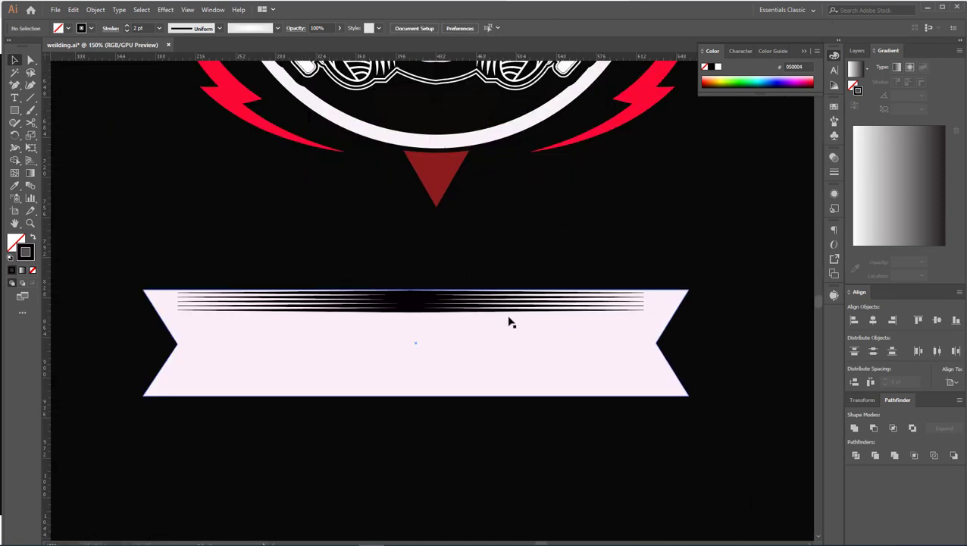
click(619, 310)
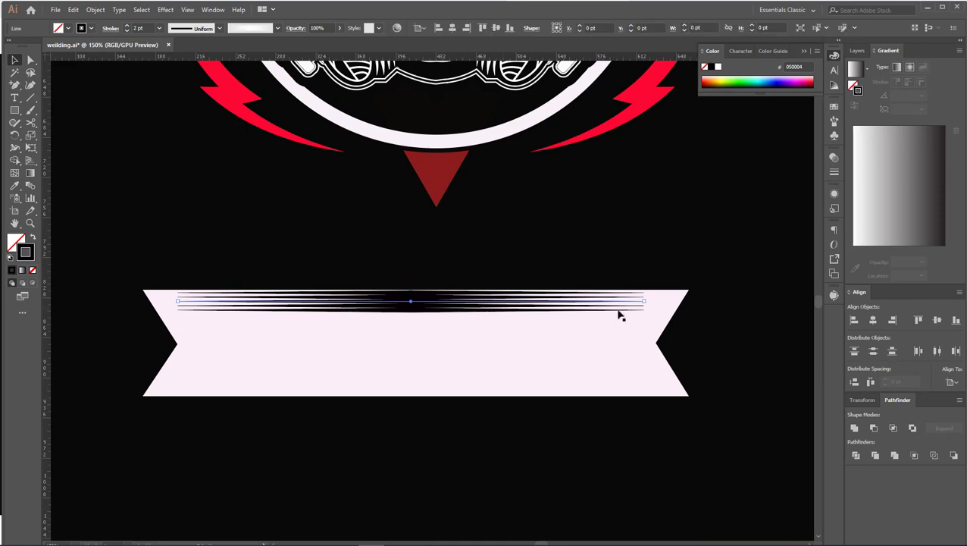
drag(641, 298, 705, 301)
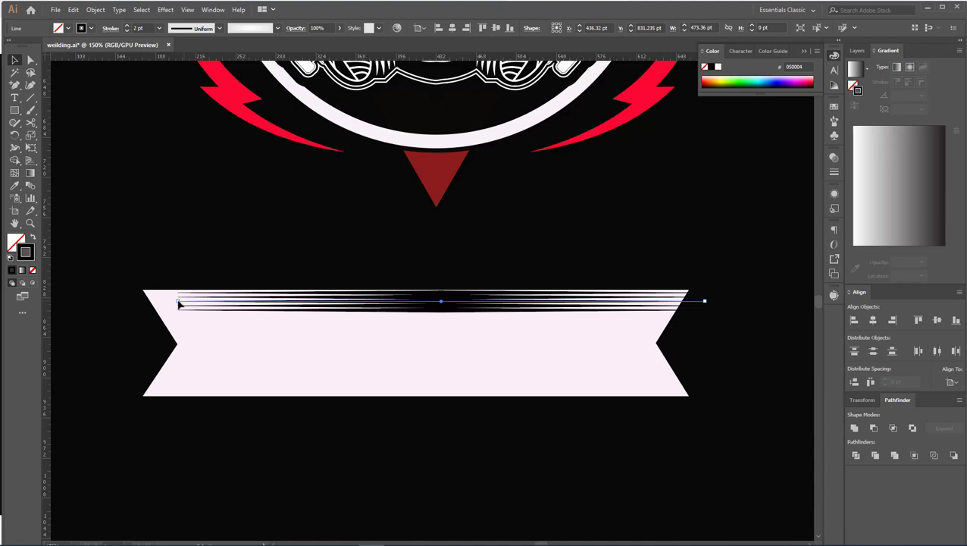
drag(179, 304, 113, 301)
click(716, 329)
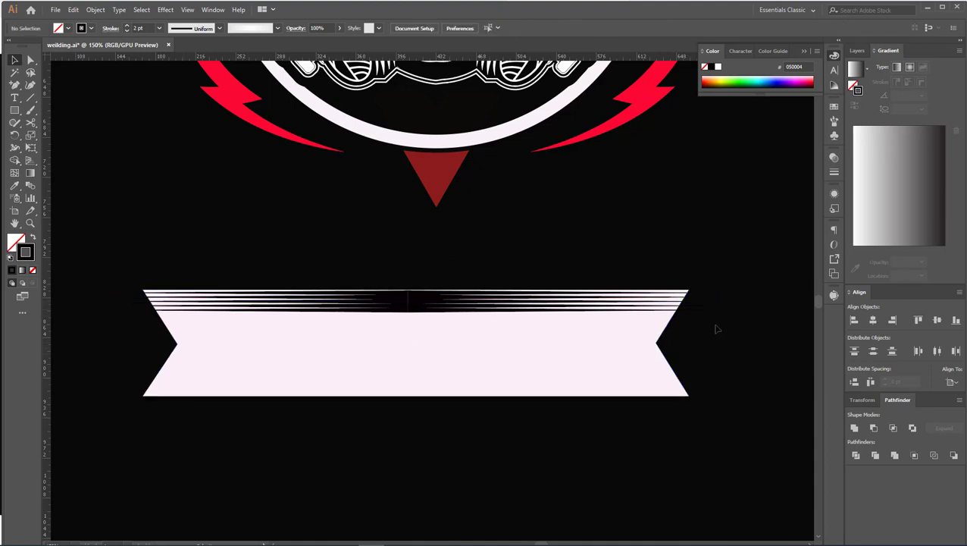
scroll(717, 328, down, 1)
drag(580, 311, 579, 366)
click(583, 419)
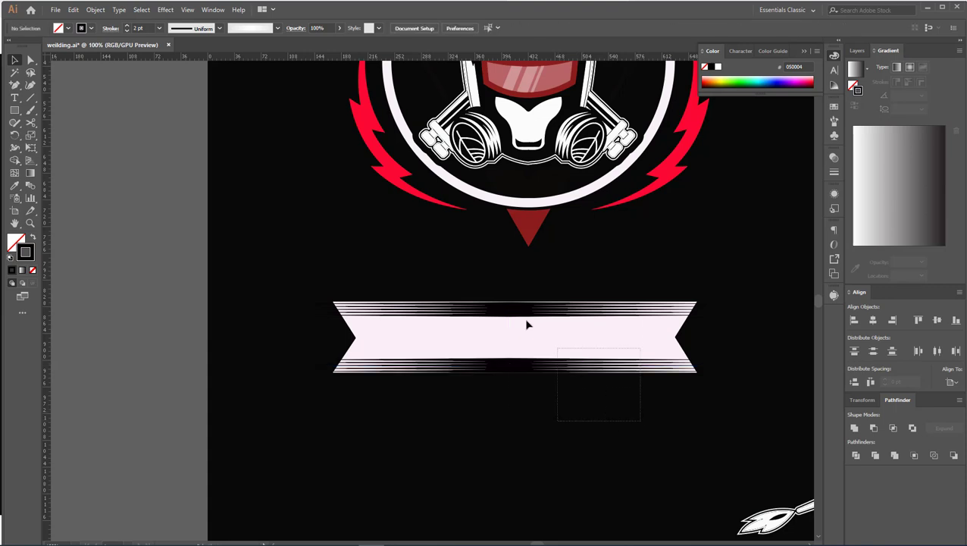
Expand the appearance of the banner stripes into plain shapes.
drag(637, 421, 526, 326)
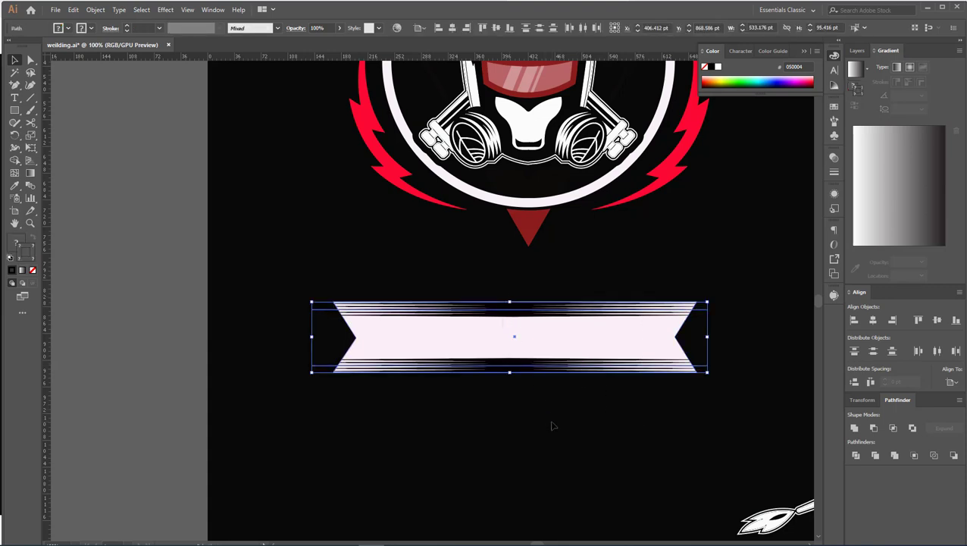
click(96, 9)
click(122, 133)
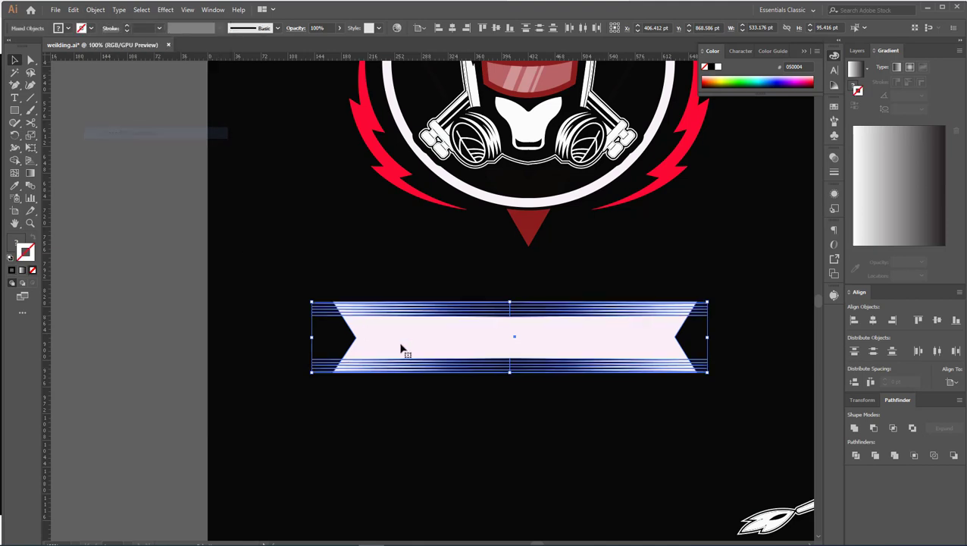
click(724, 407)
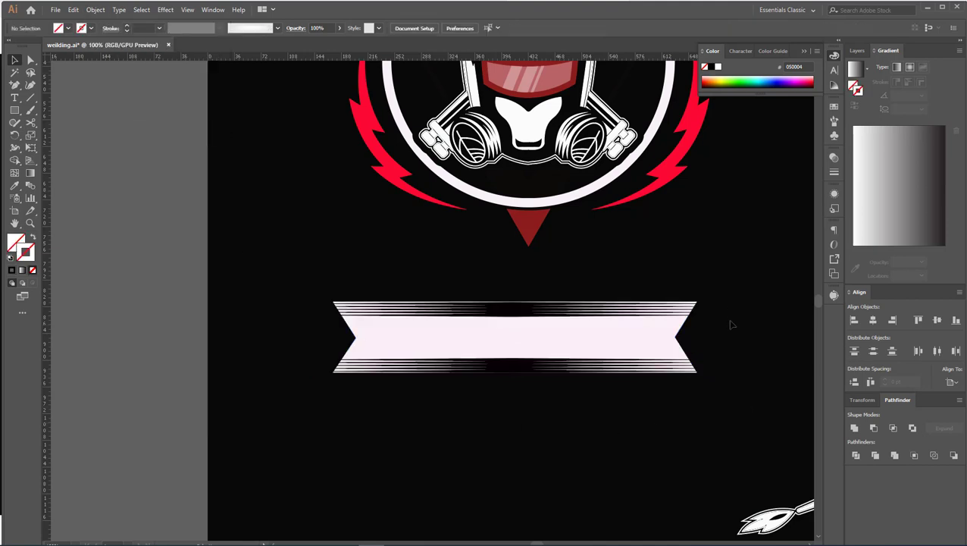
drag(700, 370, 698, 368)
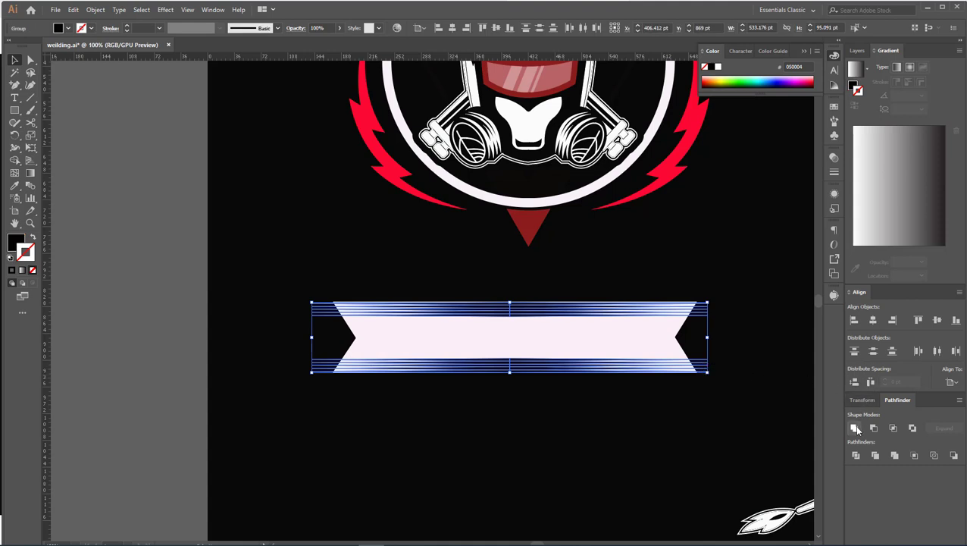
click(708, 410)
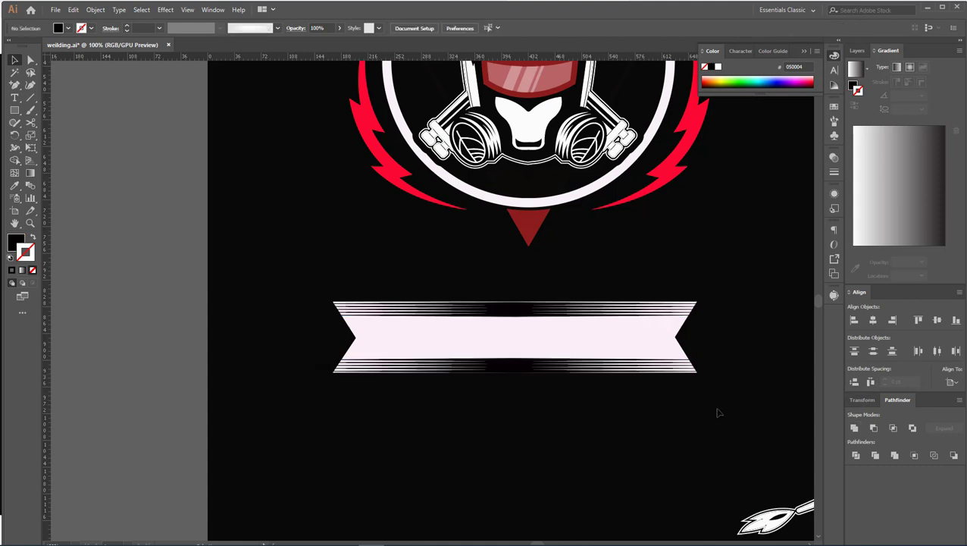
Select the stripes and ribbon together and apply Pathfinder Minus Front.
drag(719, 412, 497, 270)
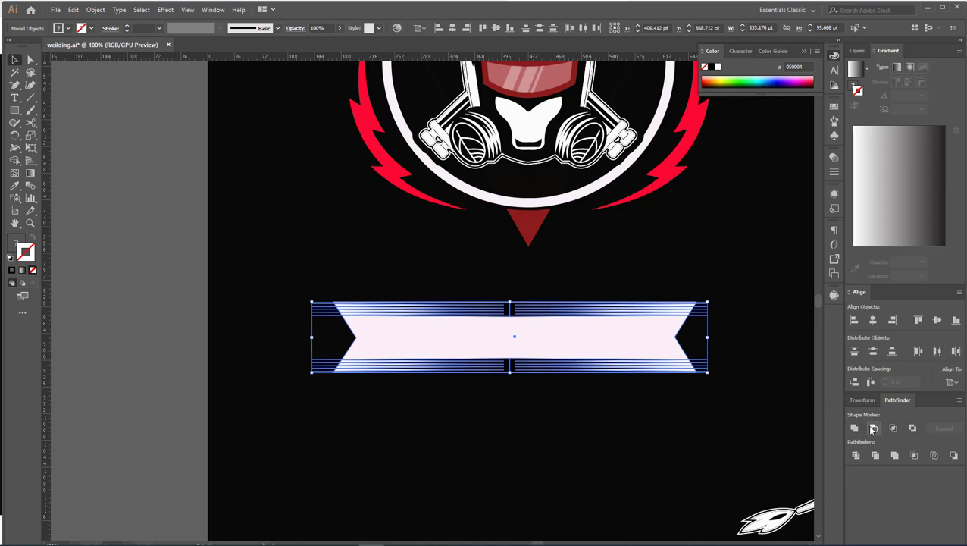
click(872, 429)
click(683, 403)
Select the striped banner group and scale it down.
scroll(557, 372, down, 2)
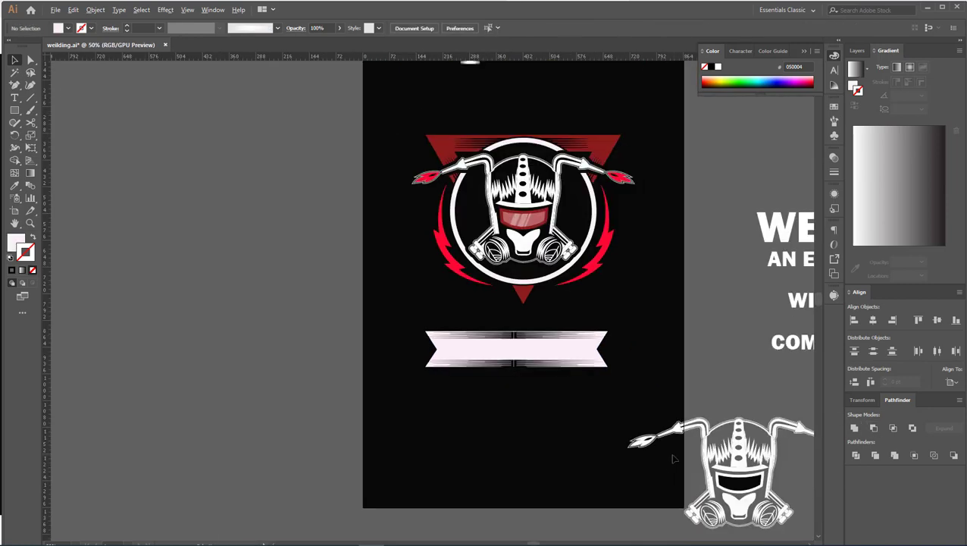
scroll(576, 394, down, 1)
scroll(570, 356, down, 2)
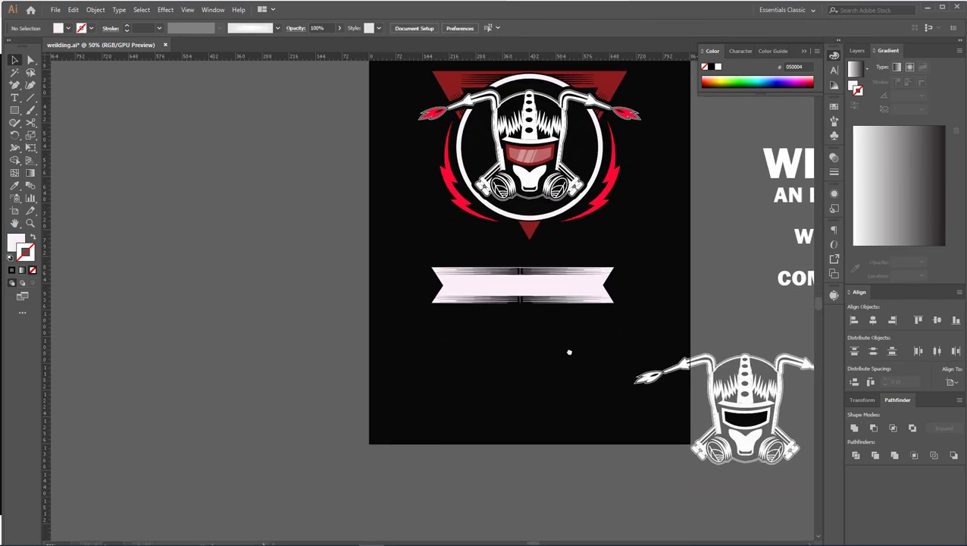
scroll(569, 352, up, 1)
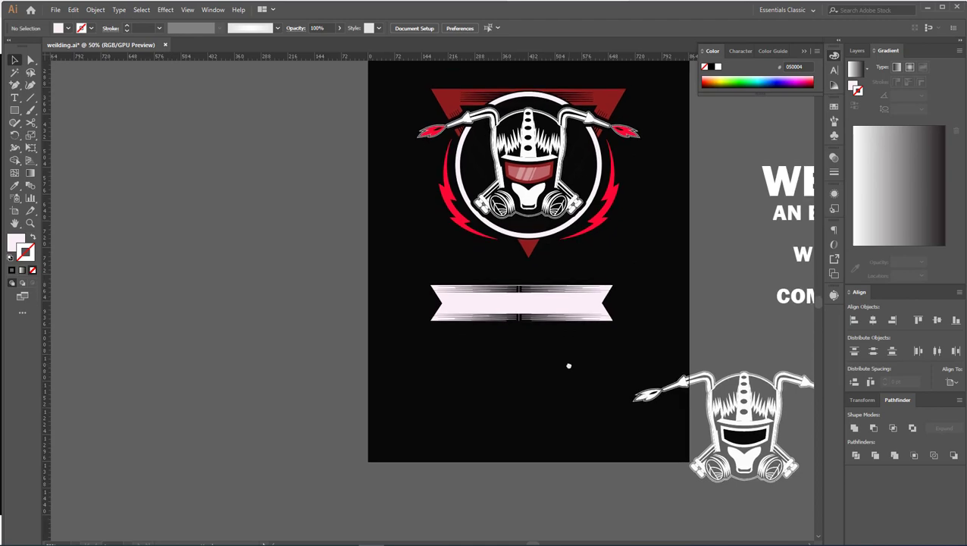
scroll(572, 369, down, 1)
scroll(572, 375, up, 1)
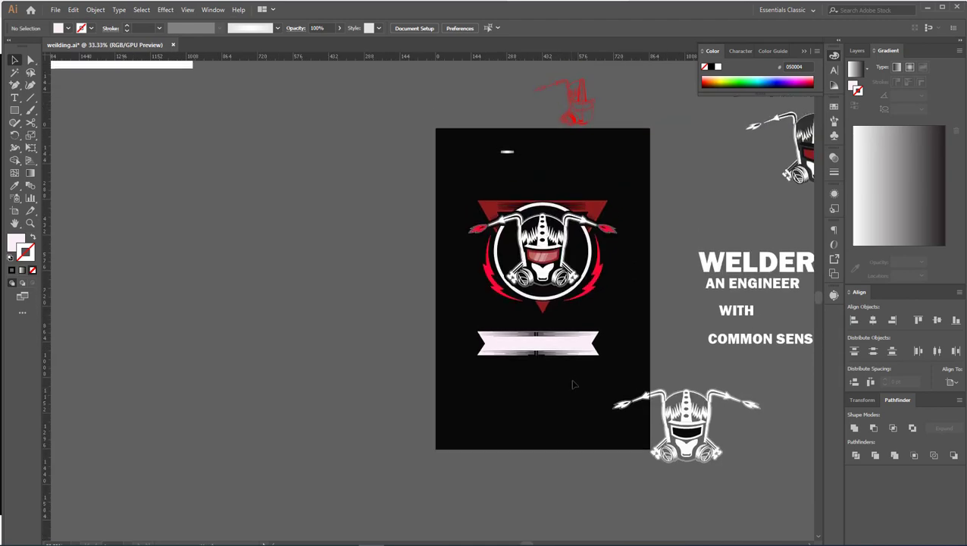
scroll(576, 383, up, 2)
drag(515, 302, 517, 303)
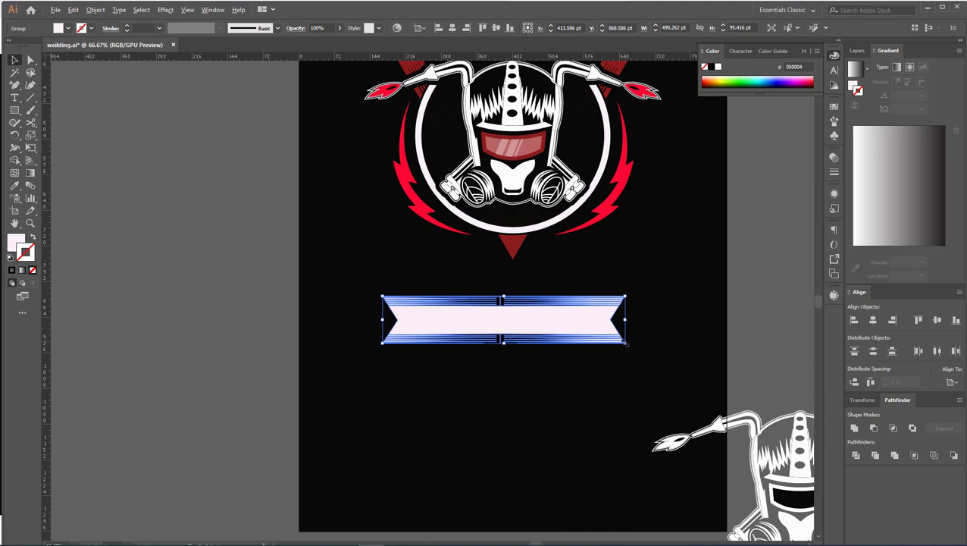
mouse_move(626, 343)
mouse_down()
mouse_move(614, 349)
mouse_move(620, 340)
mouse_up()
Move the banner up beneath the helmet badge and reduce its height to about 72 pt.
scroll(576, 371, up, 2)
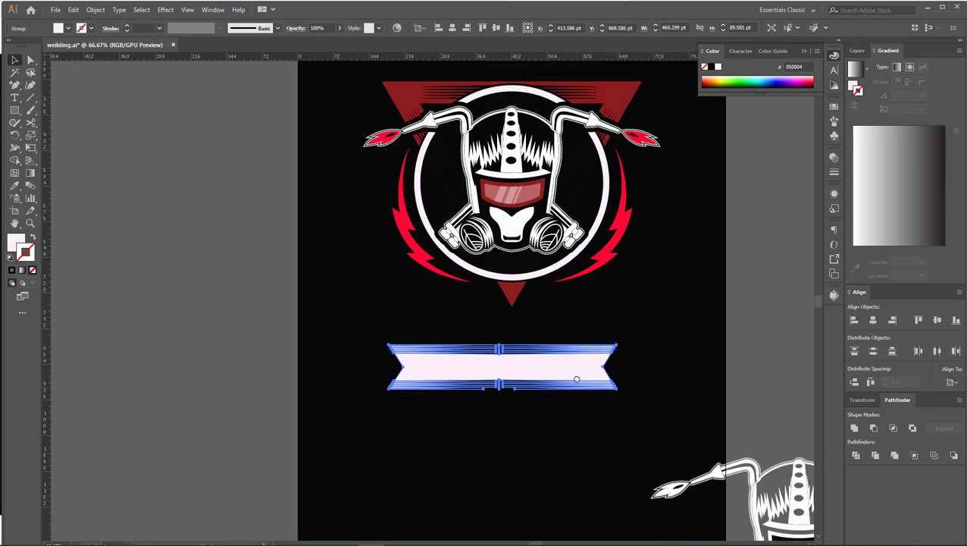
scroll(566, 410, up, 2)
drag(565, 410, 570, 345)
drag(507, 373, 506, 364)
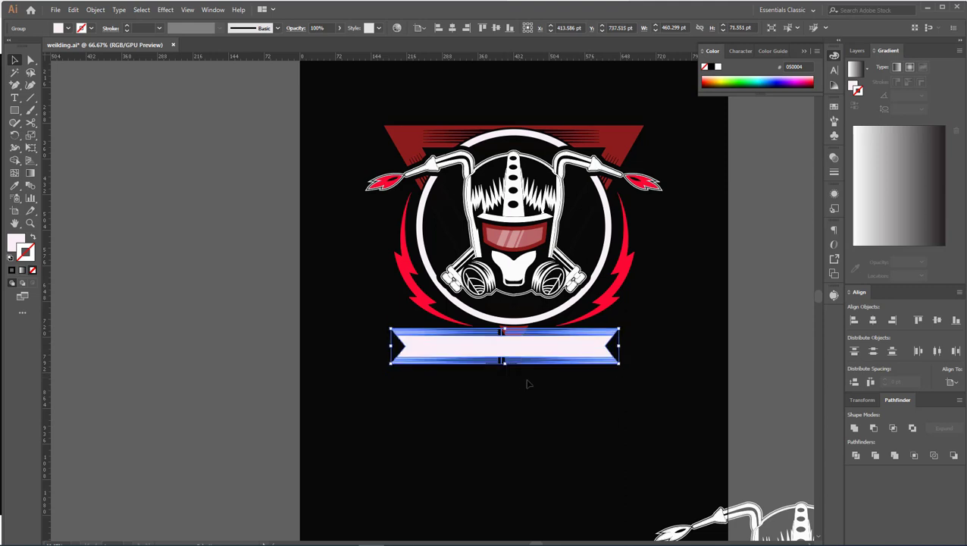
scroll(535, 409, up, 1)
click(530, 406)
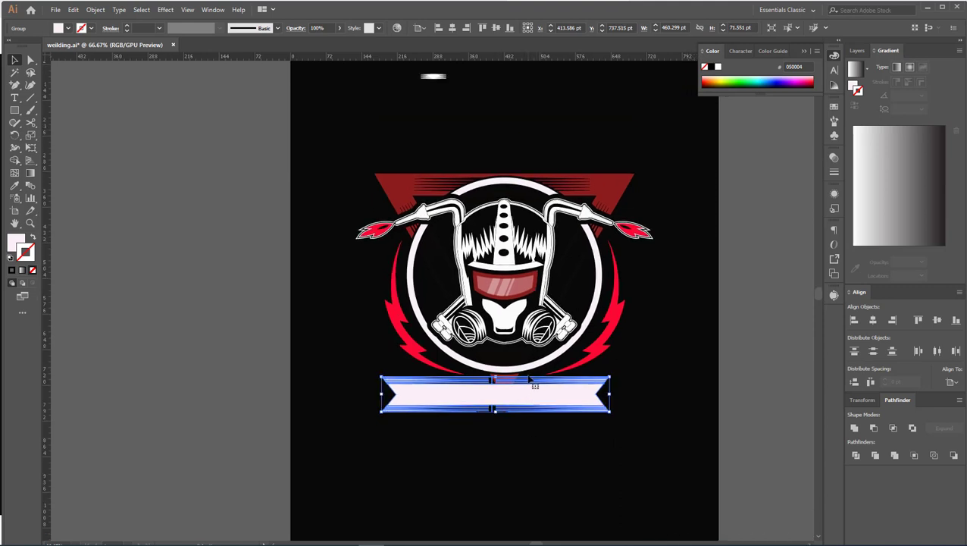
Apply an Arc warp to the banner with a Bend of -47%.
click(165, 10)
click(303, 146)
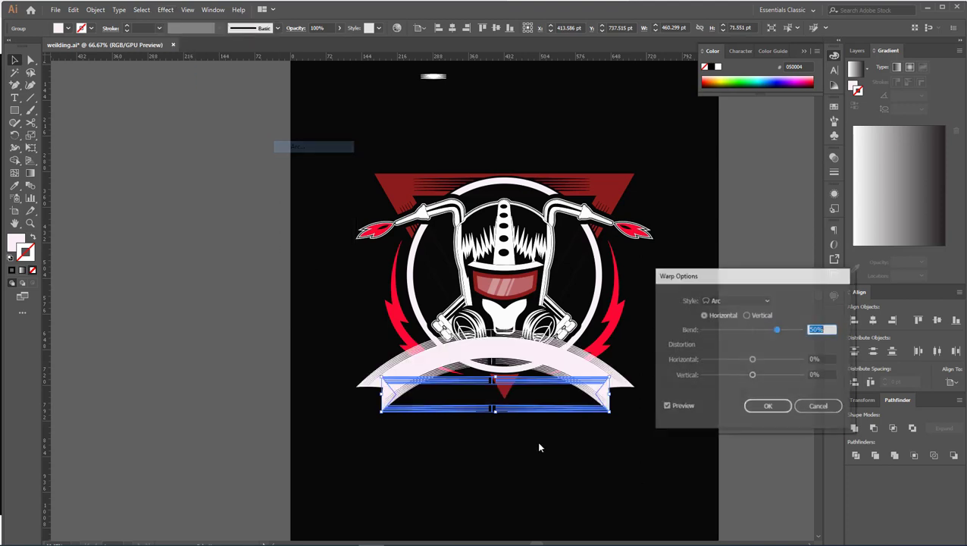
drag(776, 331, 747, 331)
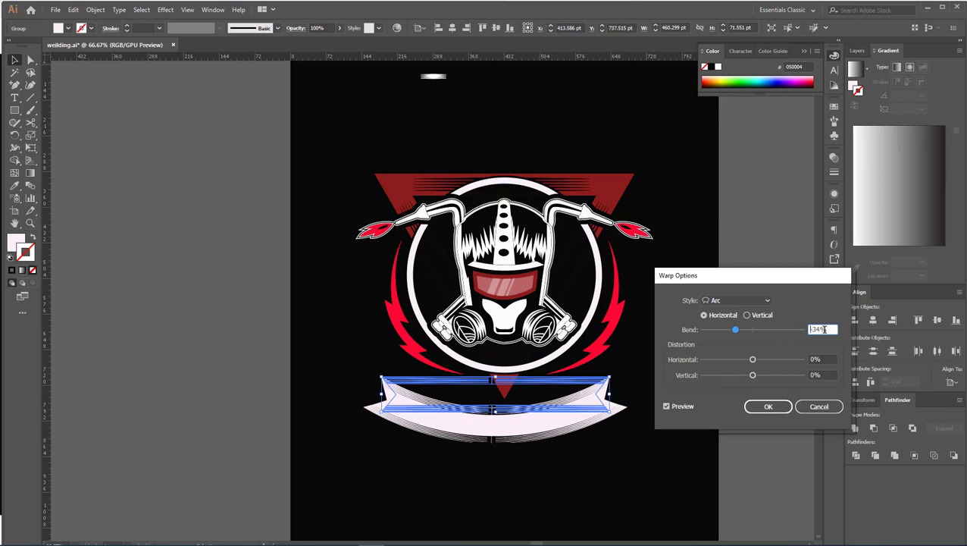
text(-40)
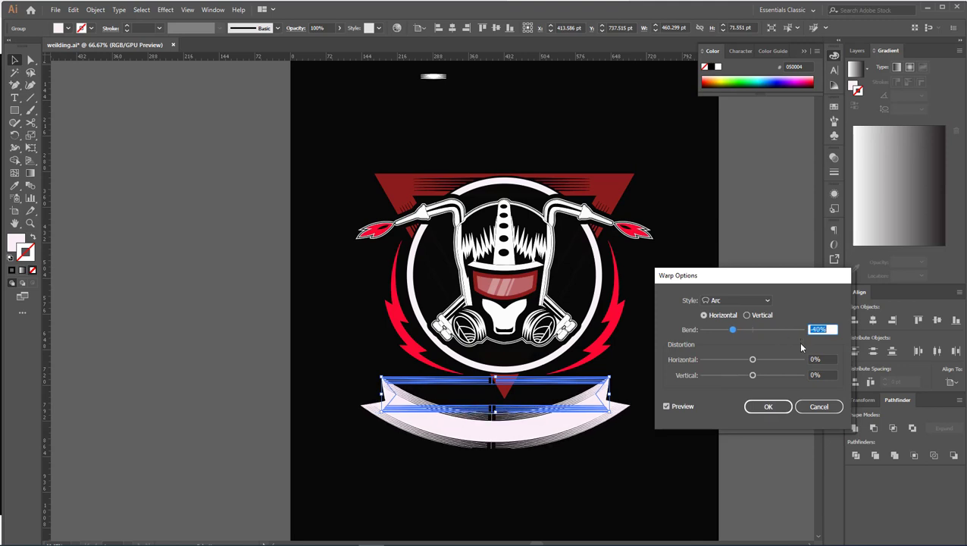
key(Down)
key(Down)
key(Down)
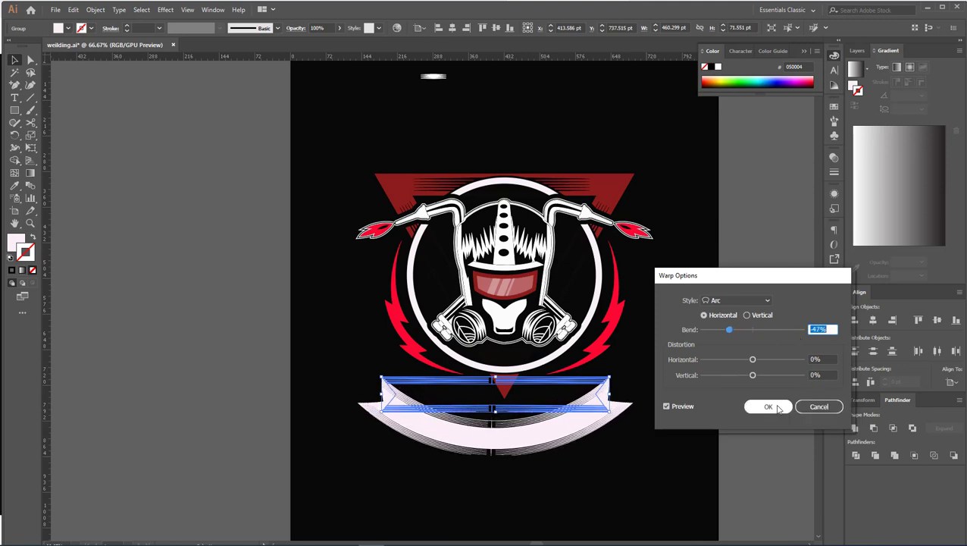
click(768, 407)
Expand the warped banner and scale it to about 440 × 127 pt against the ring's lower edge.
click(95, 10)
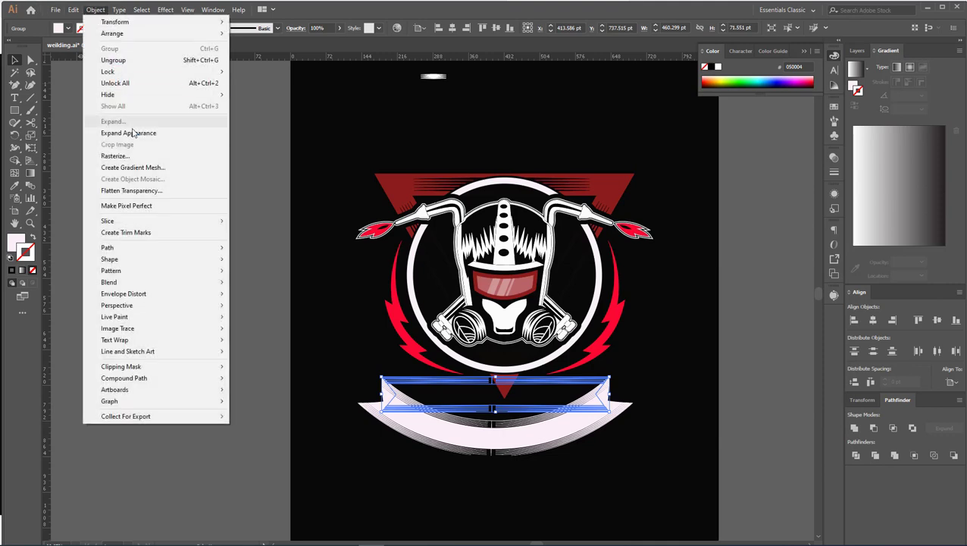
click(134, 129)
drag(518, 444, 519, 385)
drag(633, 423, 602, 425)
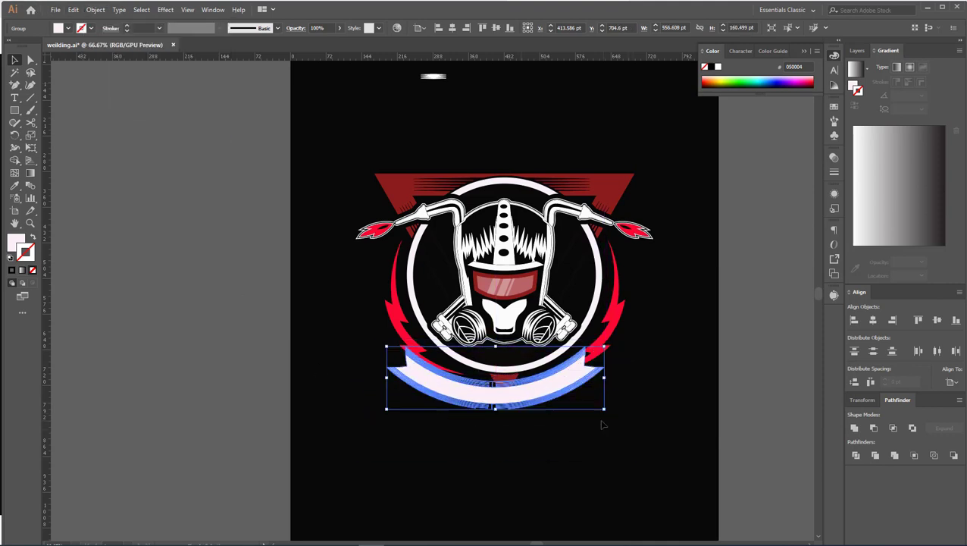
drag(534, 394, 543, 392)
click(545, 426)
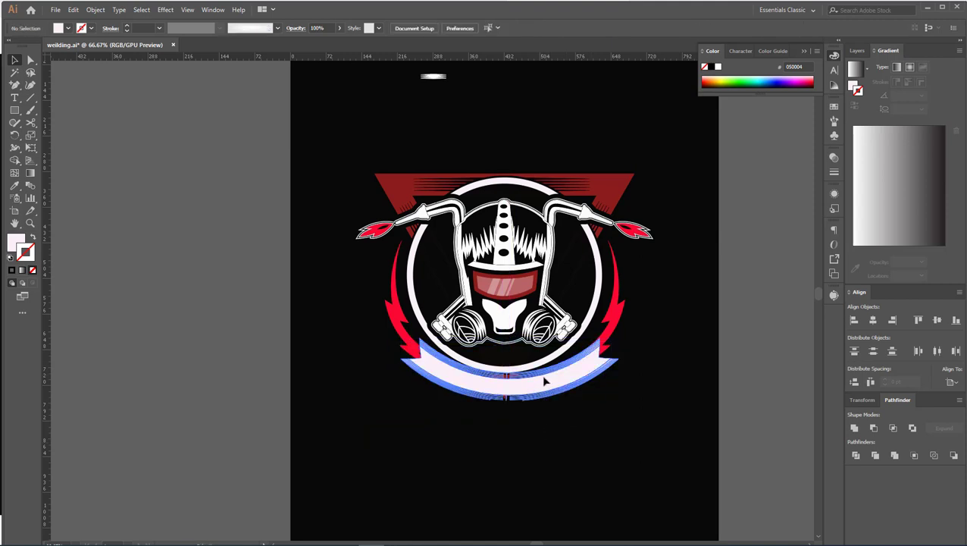
click(546, 385)
click(576, 444)
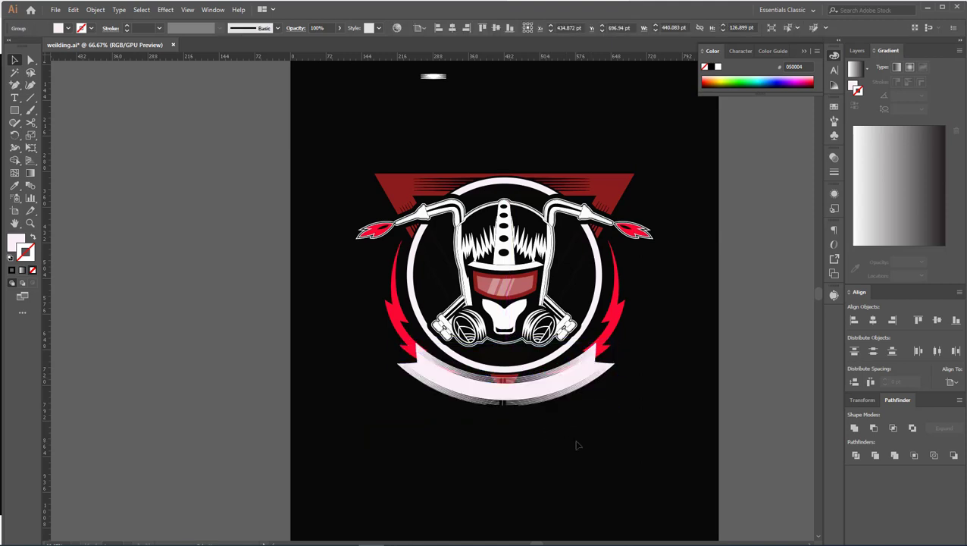
alt+scroll(538, 397, up, 2)
click(542, 391)
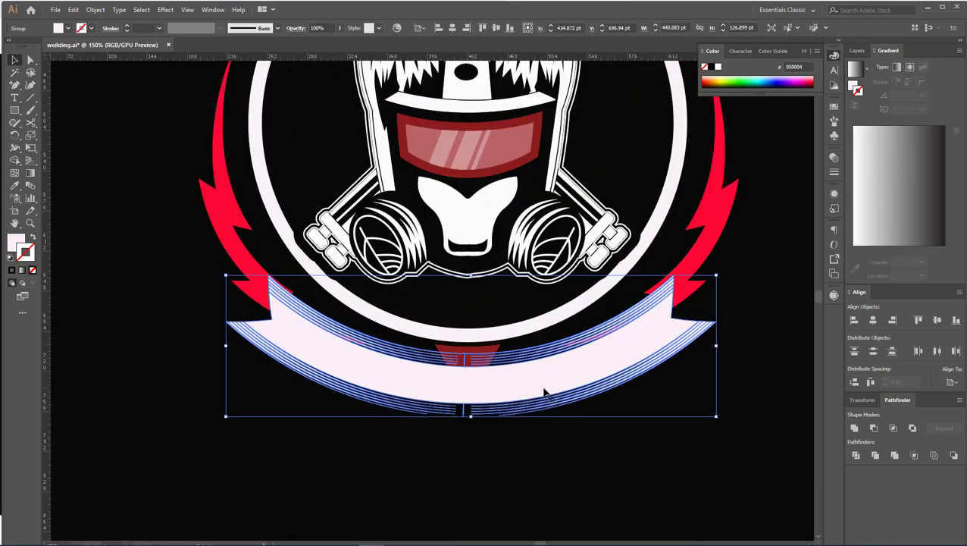
Apply a second Arc warp to the banner, lowering the Bend value three steps.
click(164, 10)
click(300, 145)
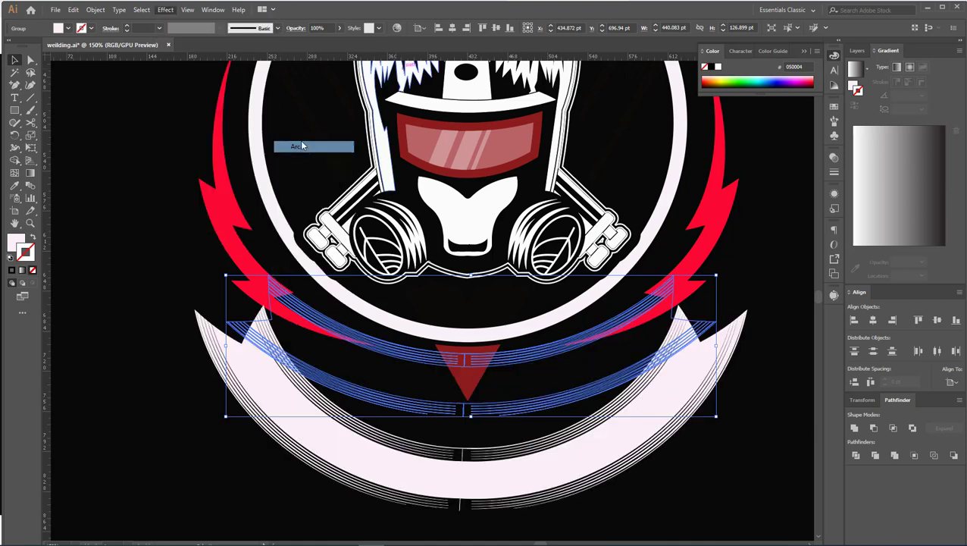
key(Up)
key(Up)
key(Up)
key(Up)
key(Up)
key(Up)
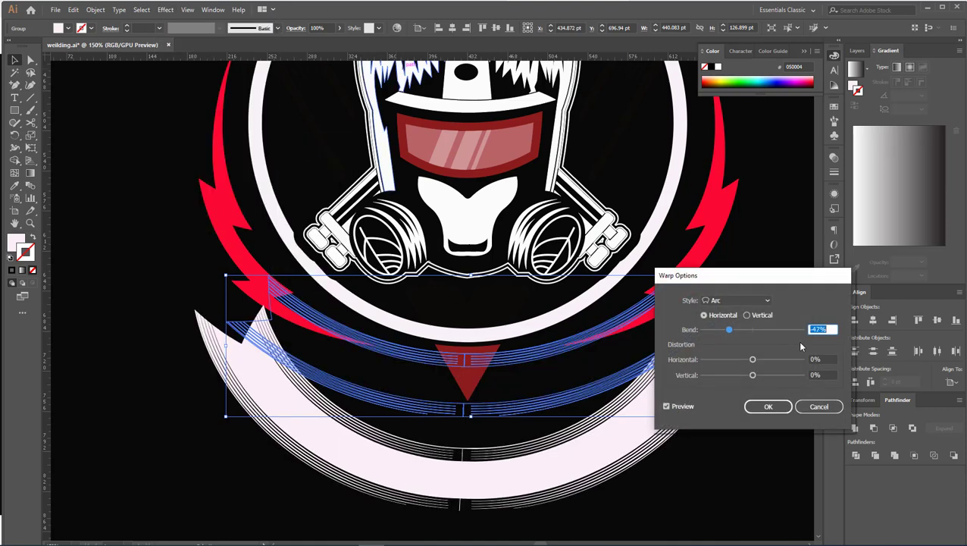
key(Up)
key(Up)
key(Up)
key(Up)
key(Up)
key(Up)
key(Up)
key(Up)
key(Up)
key(Up)
key(Up)
key(Up)
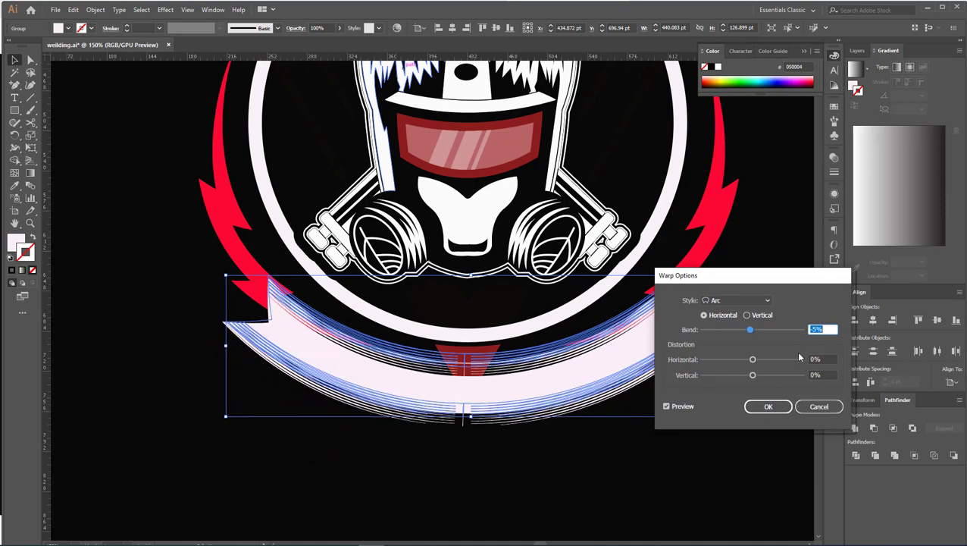
key(Up)
key(Up)
key(Up)
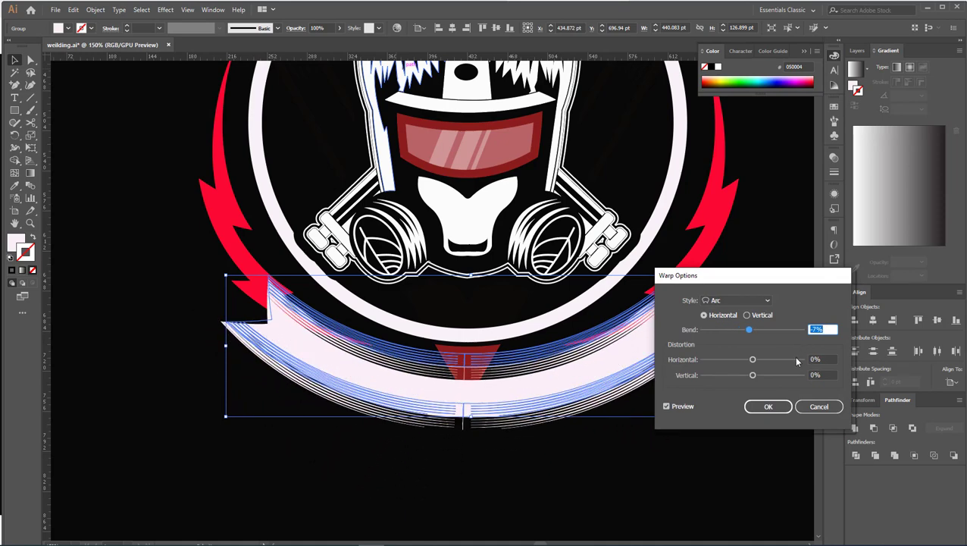
click(768, 406)
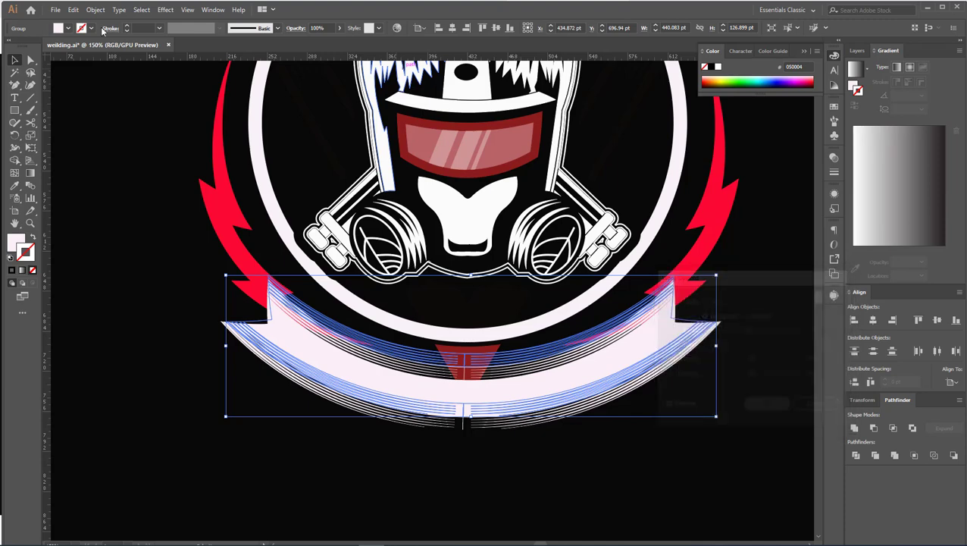
Expand the re-warped banner's appearance and scale it down slightly.
click(96, 9)
click(125, 133)
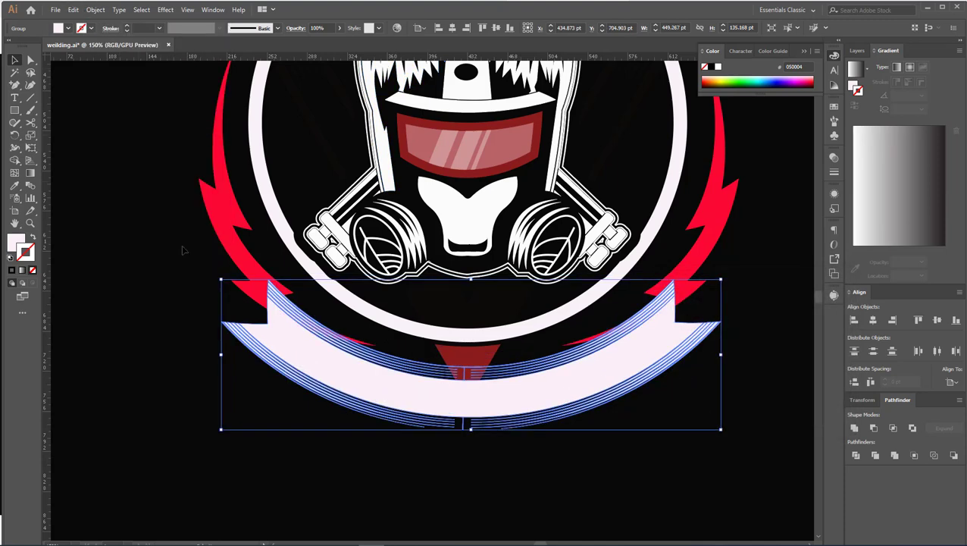
drag(720, 431, 703, 424)
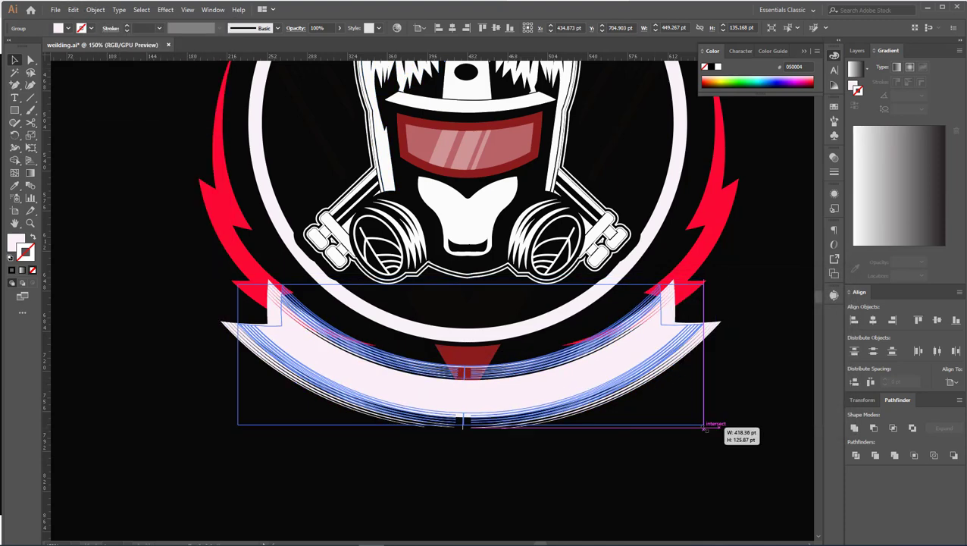
Select the emblem and banner together and align them to Horizontal Center at X 432 pt.
key(ctrl+shift+a)
scroll(644, 425, down, 2)
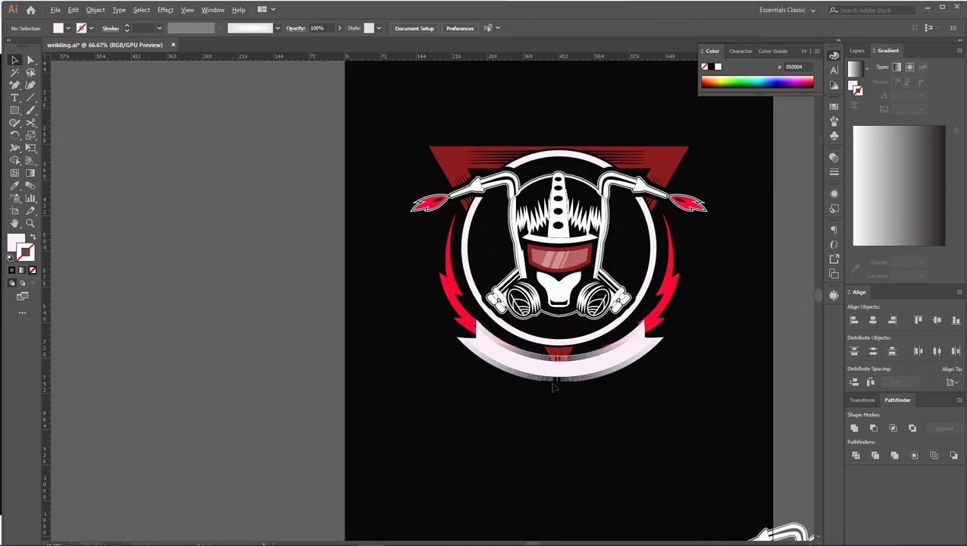
scroll(612, 398, up, 4)
scroll(443, 390, down, 1)
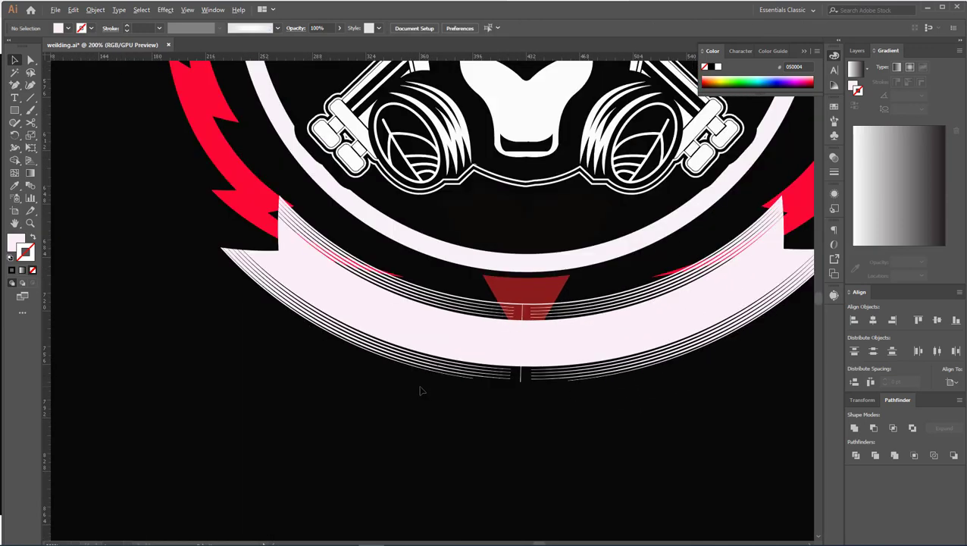
scroll(413, 390, down, 1)
scroll(413, 391, down, 1)
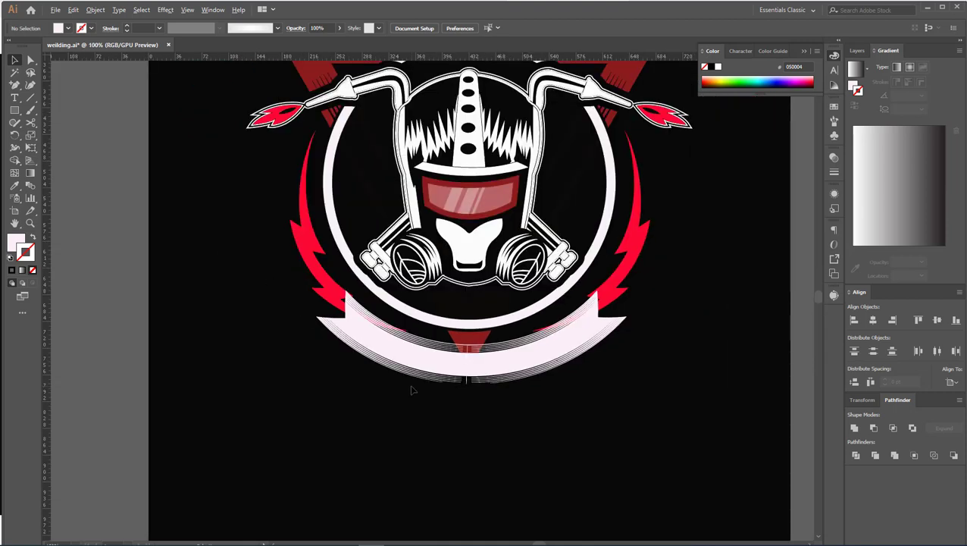
click(535, 347)
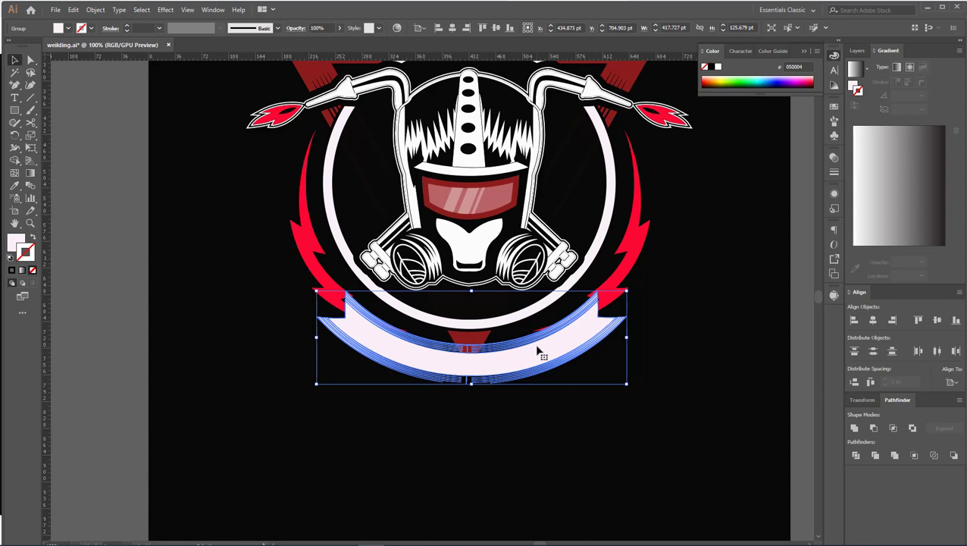
scroll(664, 392, down, 1)
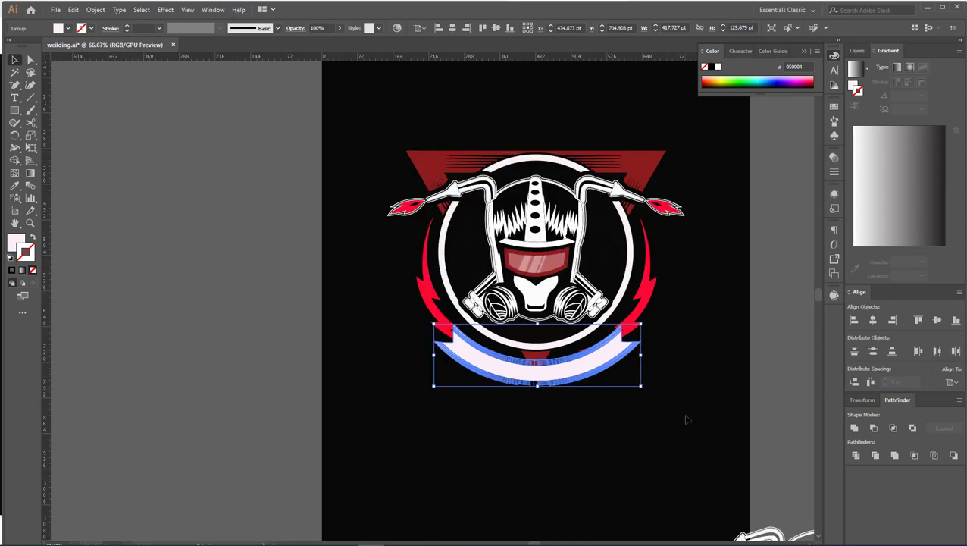
drag(376, 117, 704, 281)
drag(648, 418, 414, 135)
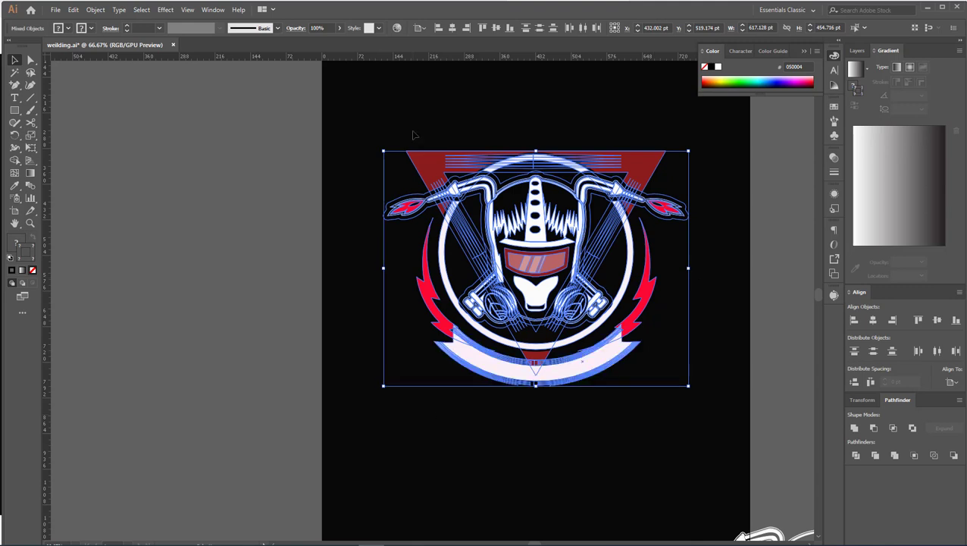
click(453, 30)
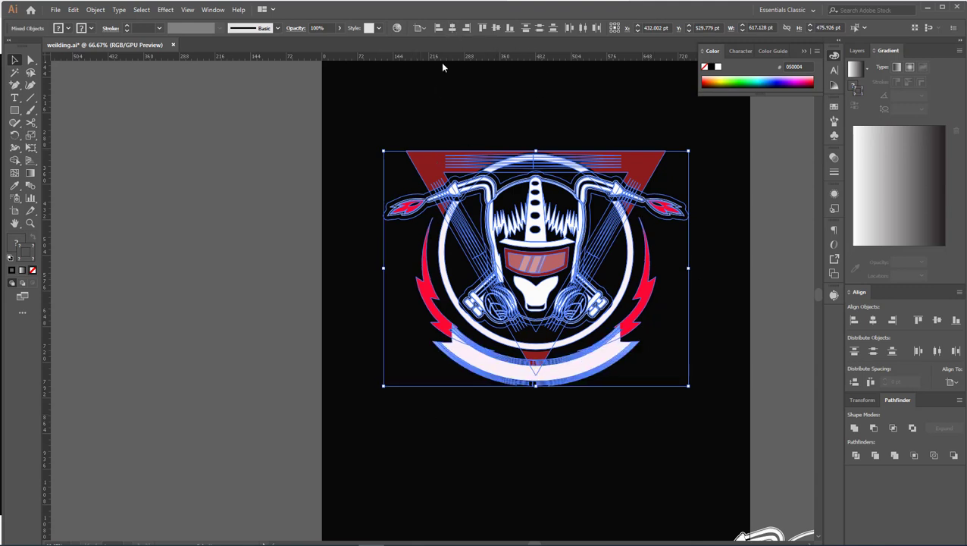
click(607, 467)
click(576, 364)
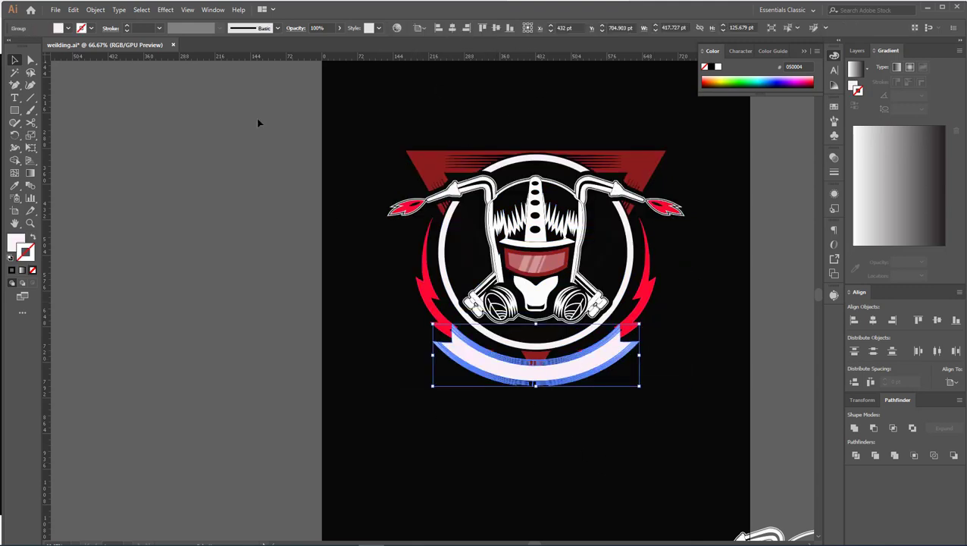
Create a 6 pt Offset Path around the banner with Miter joins.
click(95, 9)
mouse_move(107, 247)
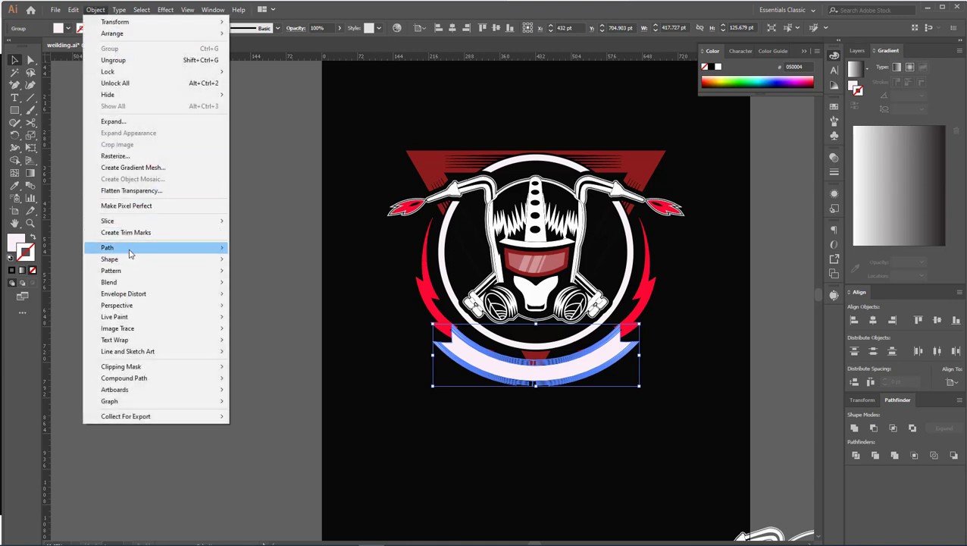
click(250, 285)
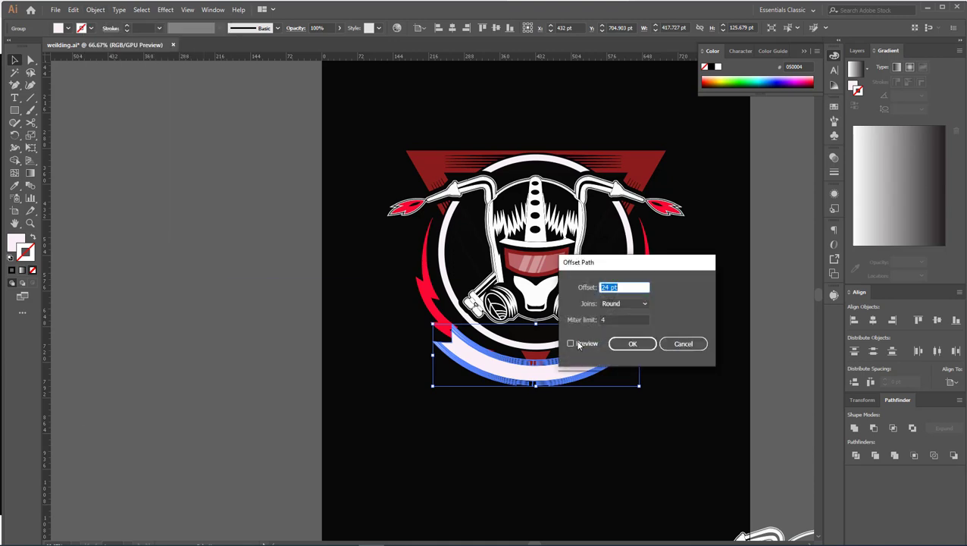
click(573, 345)
click(588, 287)
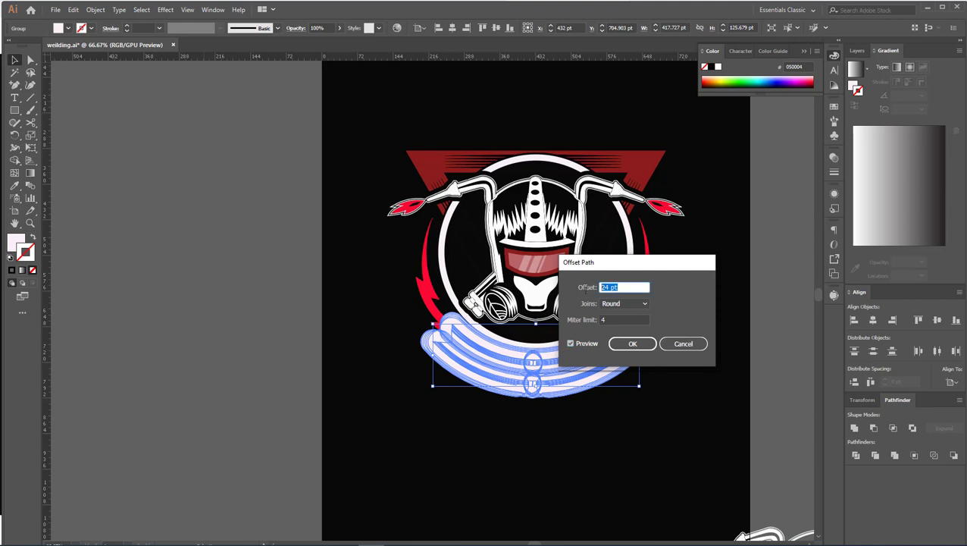
key(Down)
key(Down)
key(Down)
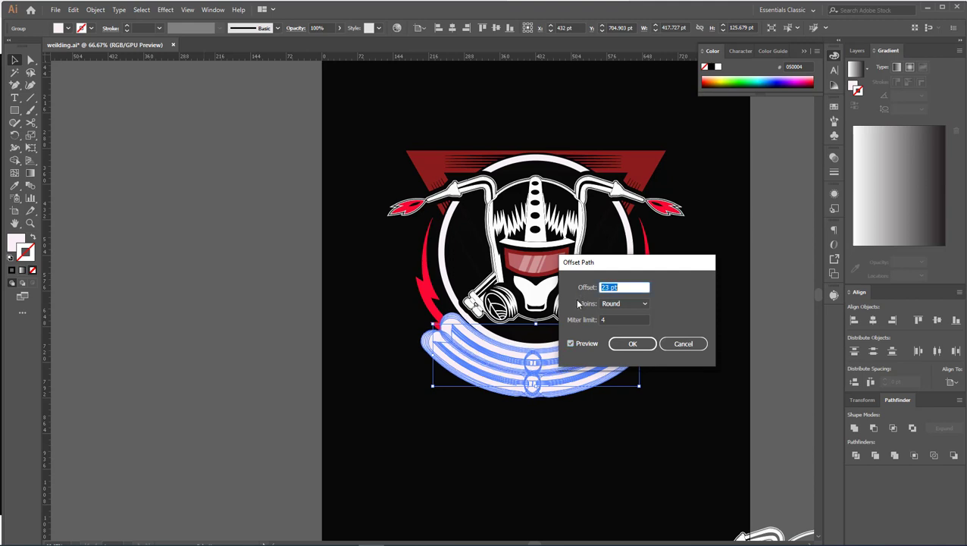
key(Down)
key(Down)
key(Down)
key(Down)
key(Down)
key(Down)
key(Down)
key(Down)
key(Down)
key(Down)
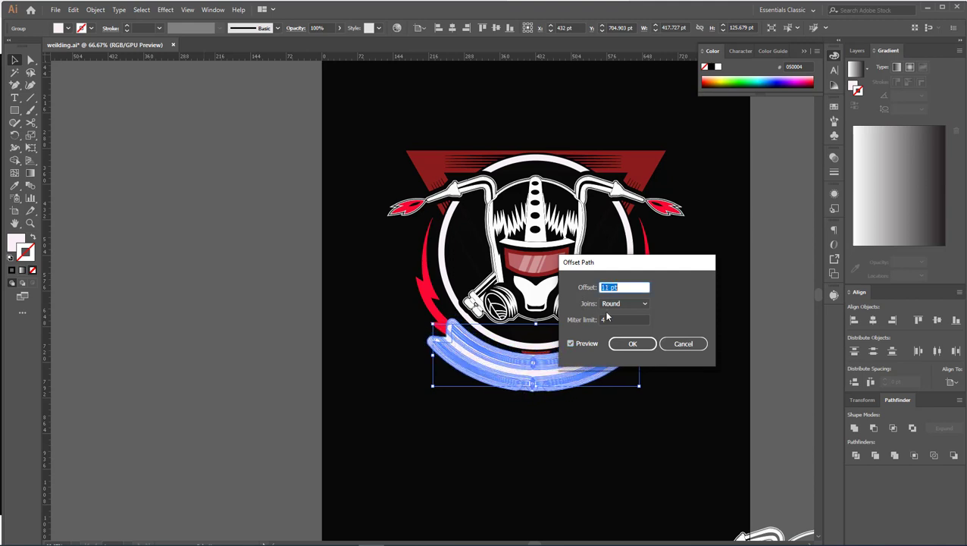
click(623, 303)
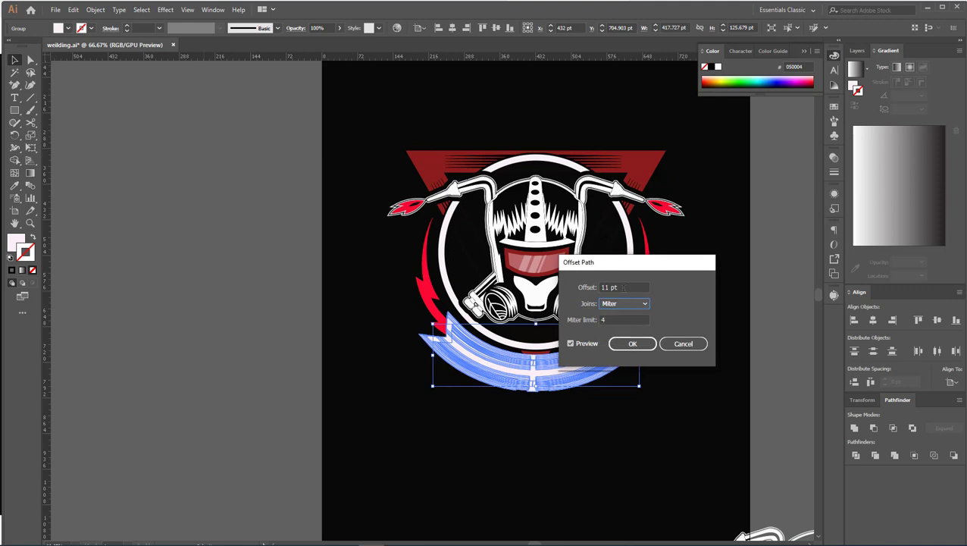
click(588, 287)
key(Down)
key(Down)
key(Down)
key(Down)
key(Down)
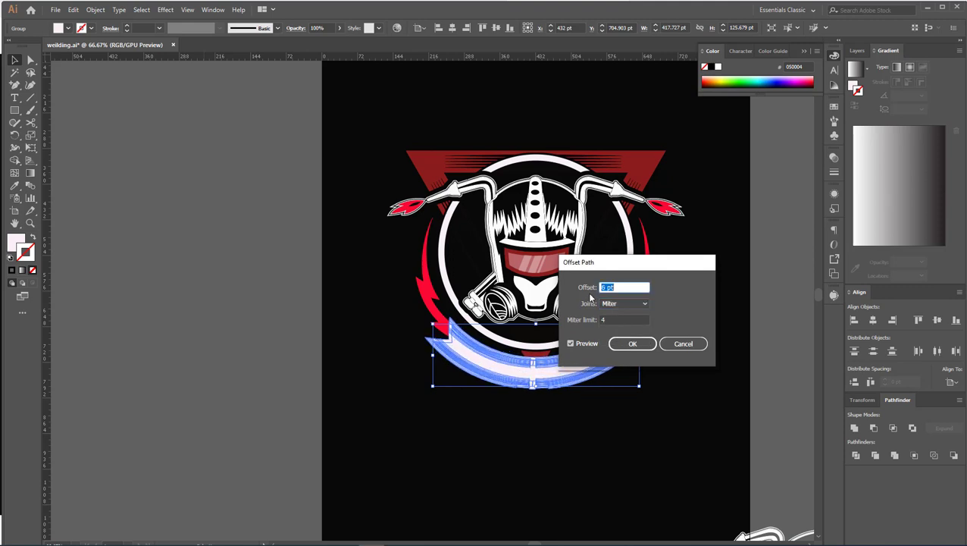
click(631, 345)
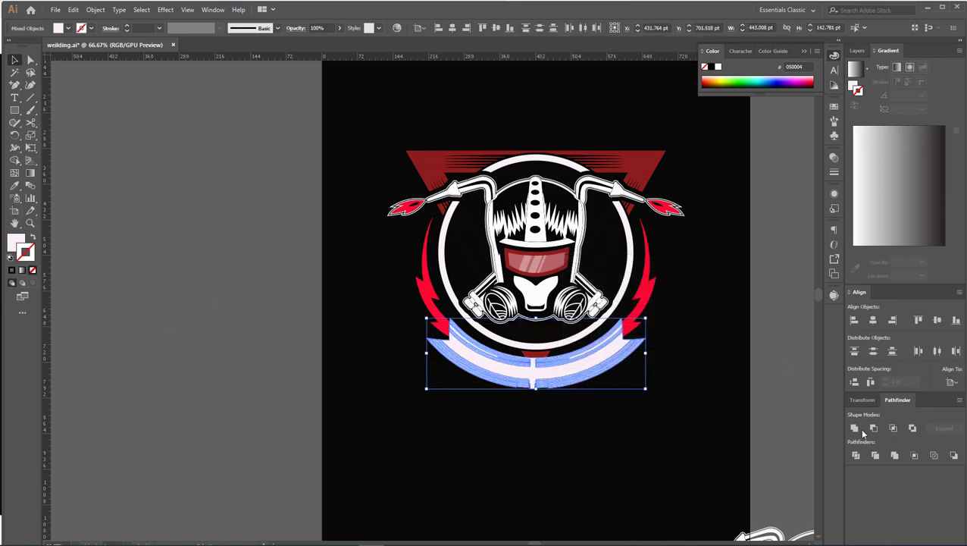
Unite the offset shapes into a single merged shape.
click(856, 429)
scroll(555, 386, up, 3)
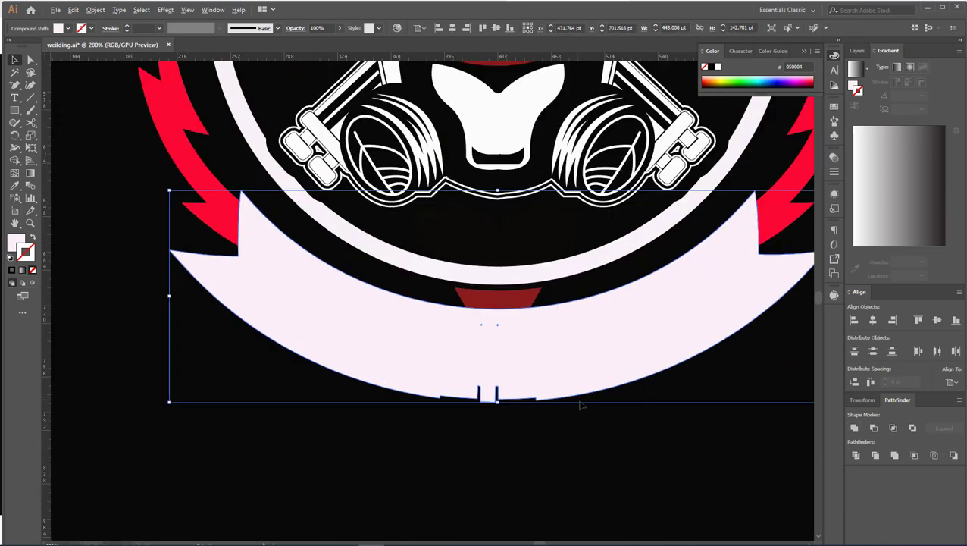
click(523, 446)
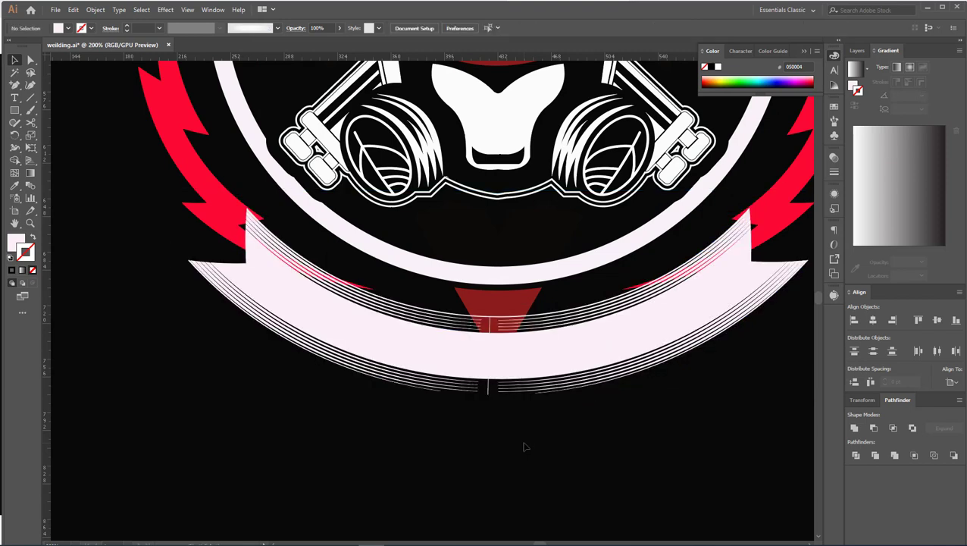
key(ctrl+z)
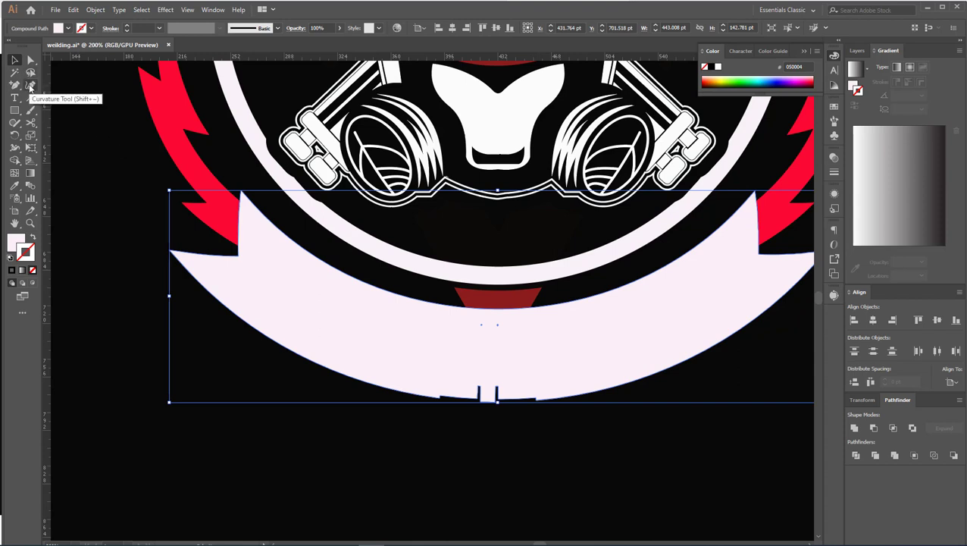
key(ctrl+shift+z)
key(ctrl+z)
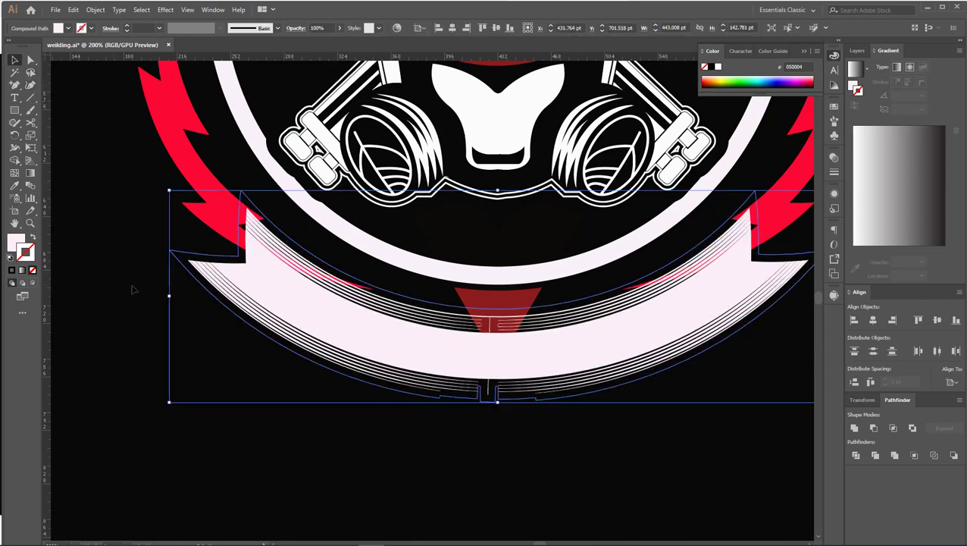
Make the merged offset shape a white stroke with no fill.
key(ctrl+minus)
key(ctrl+minus)
key(ctrl+minus)
drag(313, 414, 488, 121)
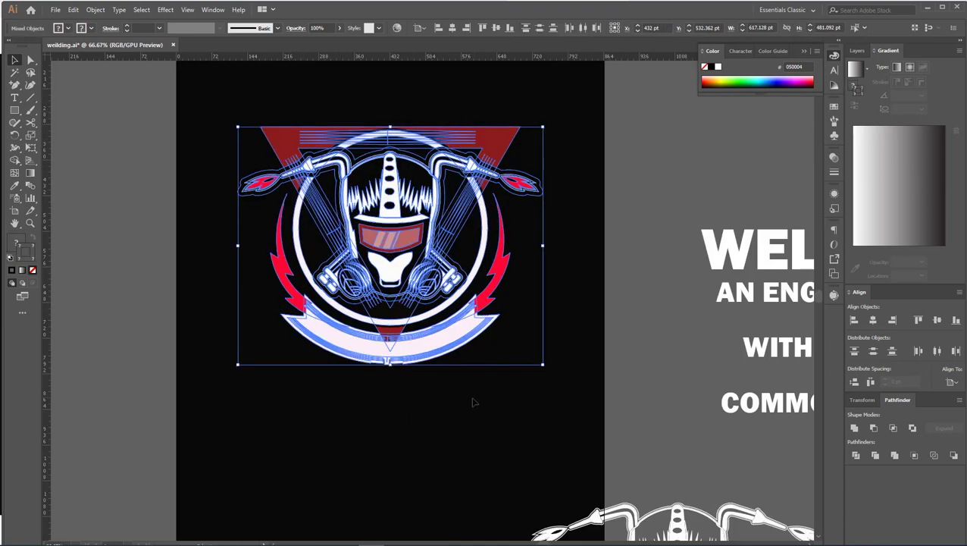
click(423, 395)
scroll(351, 369, up, 2)
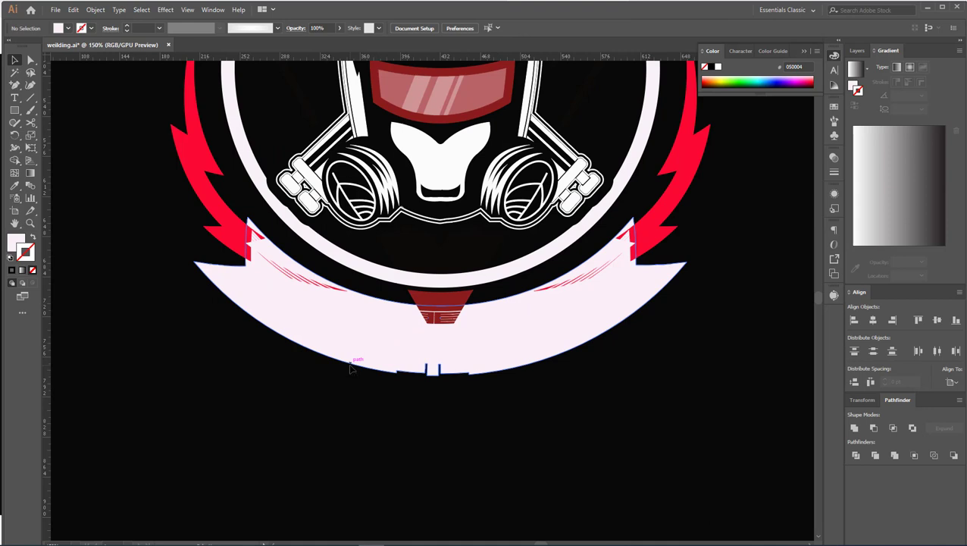
click(350, 367)
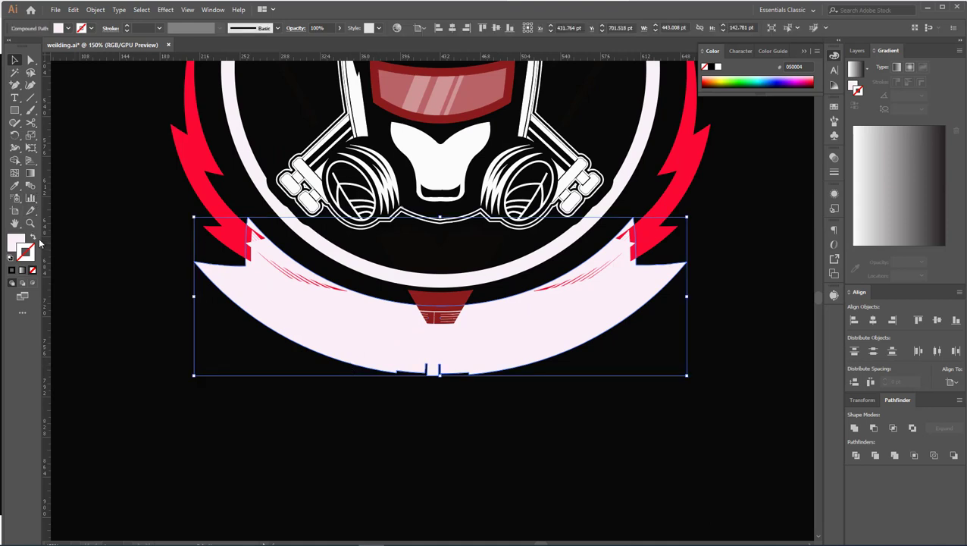
click(32, 237)
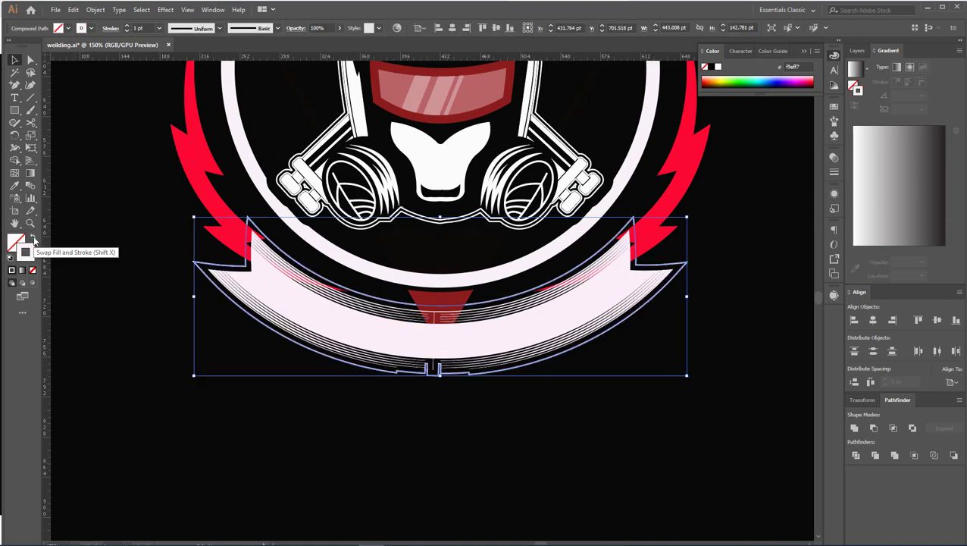
click(416, 456)
scroll(453, 389, up, 1)
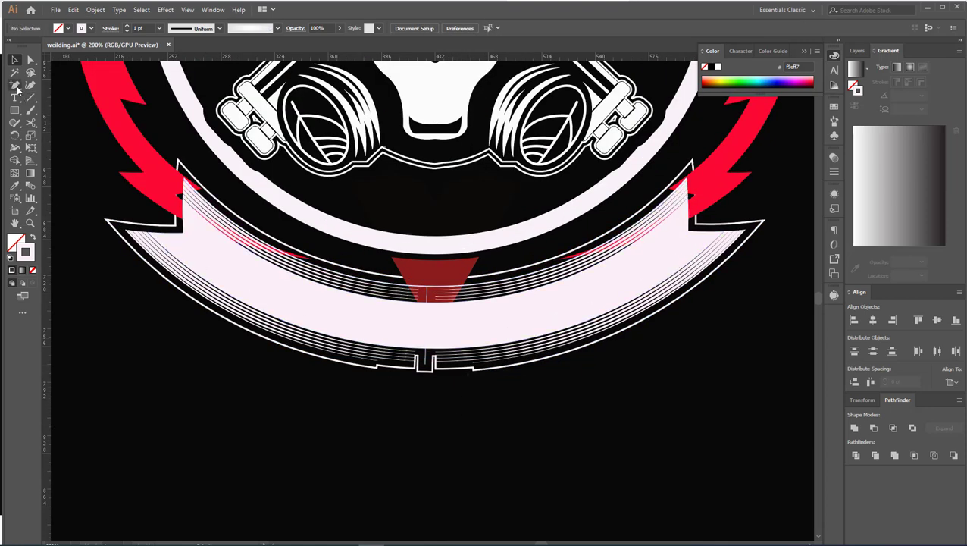
Delete the corner anchor points on the left side of the outline's bottom notch.
click(16, 85)
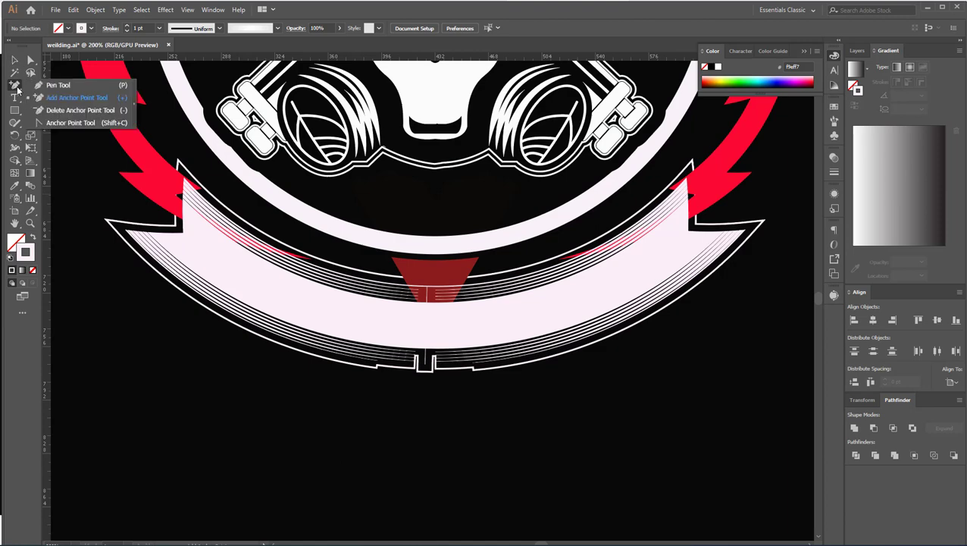
click(50, 112)
scroll(375, 364, up, 2)
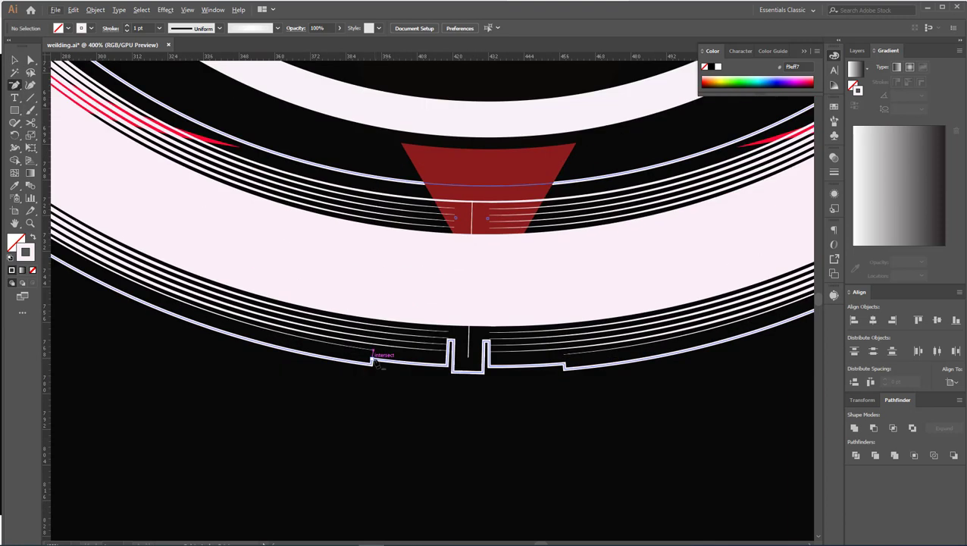
click(372, 356)
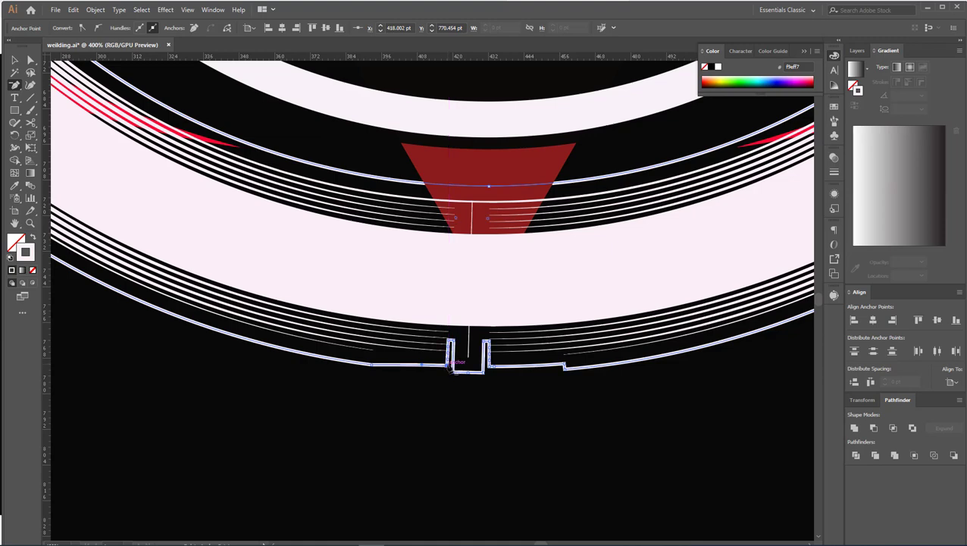
scroll(451, 363, up, 1)
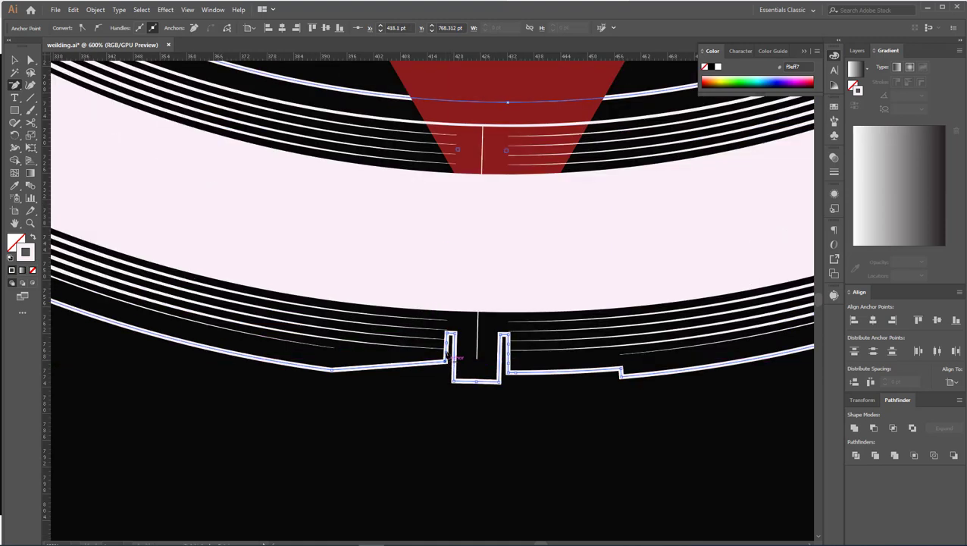
click(449, 355)
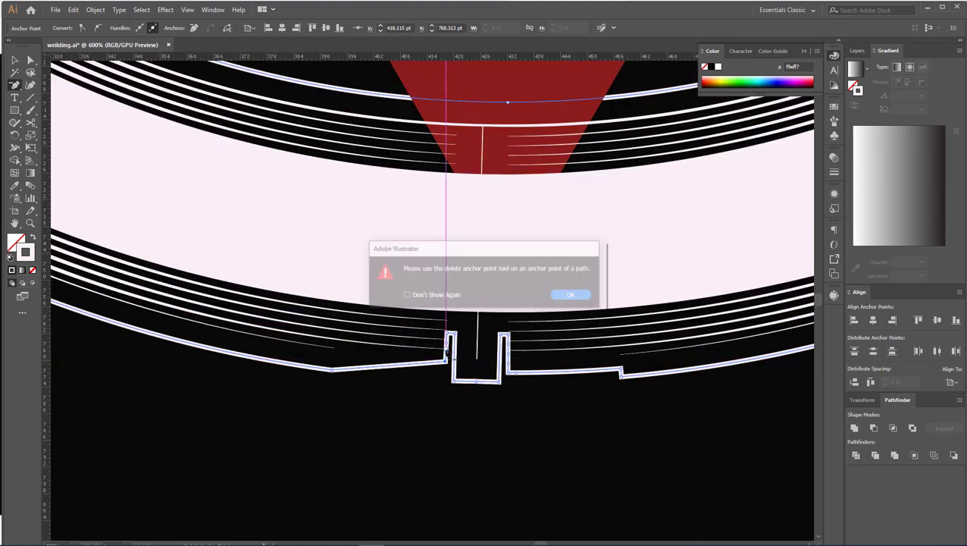
click(566, 297)
scroll(474, 337, up, 1)
scroll(432, 334, up, 1)
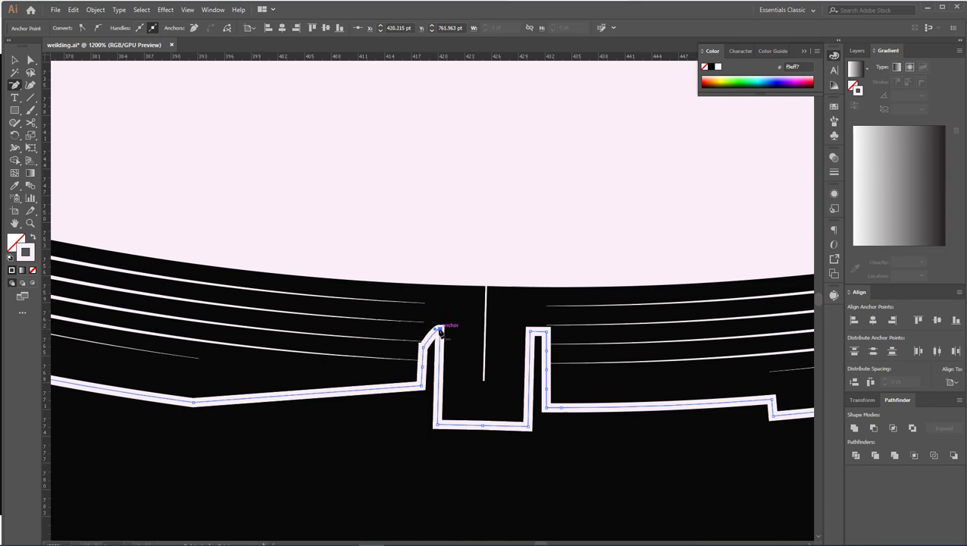
click(441, 328)
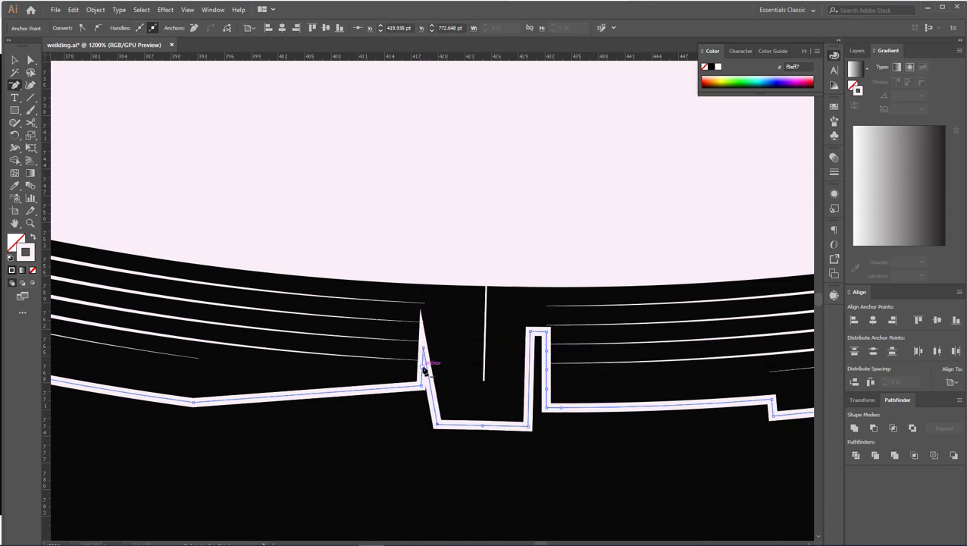
click(426, 359)
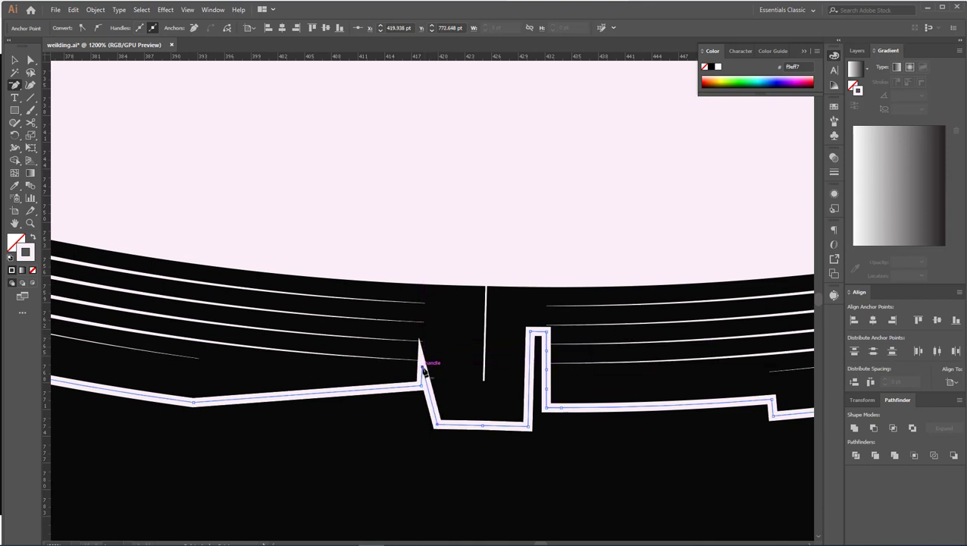
click(421, 386)
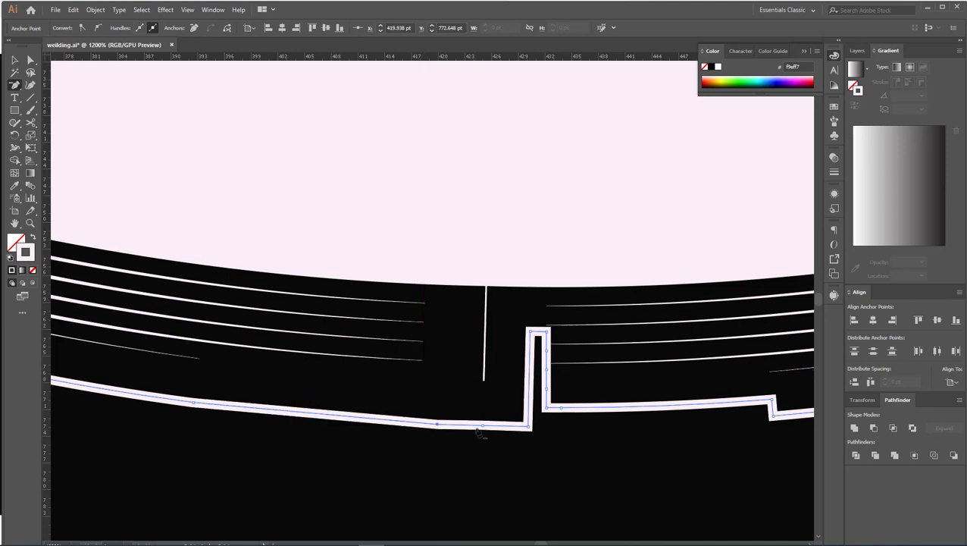
click(437, 425)
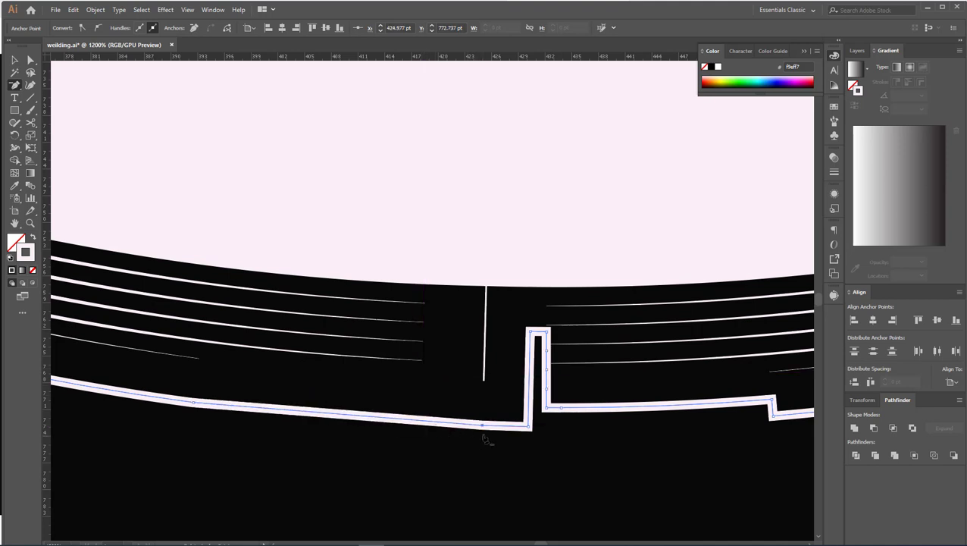
Nudge and delete the remaining notch points so the outline's lower edge runs unbroken.
click(483, 427)
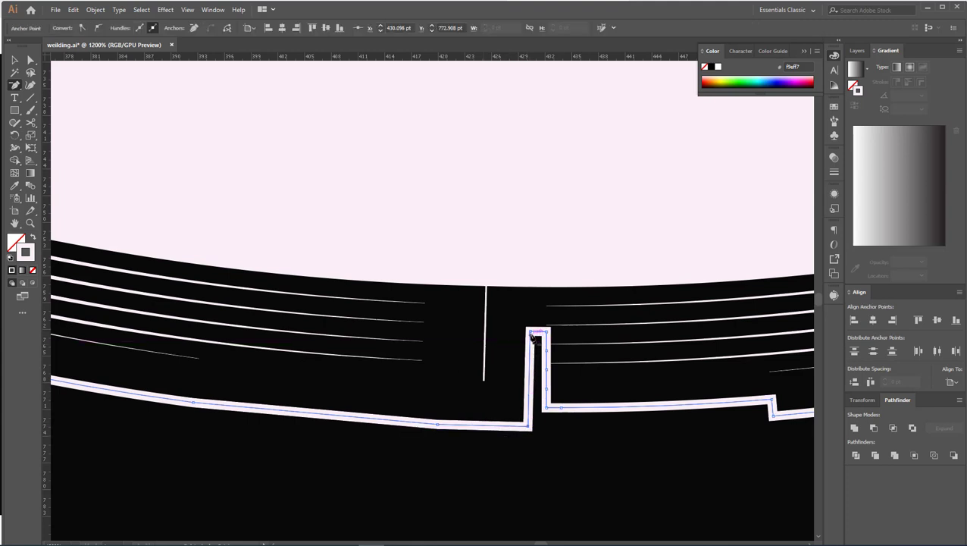
mouse_move(529, 332)
mouse_down()
mouse_move(542, 334)
mouse_move(546, 388)
mouse_up()
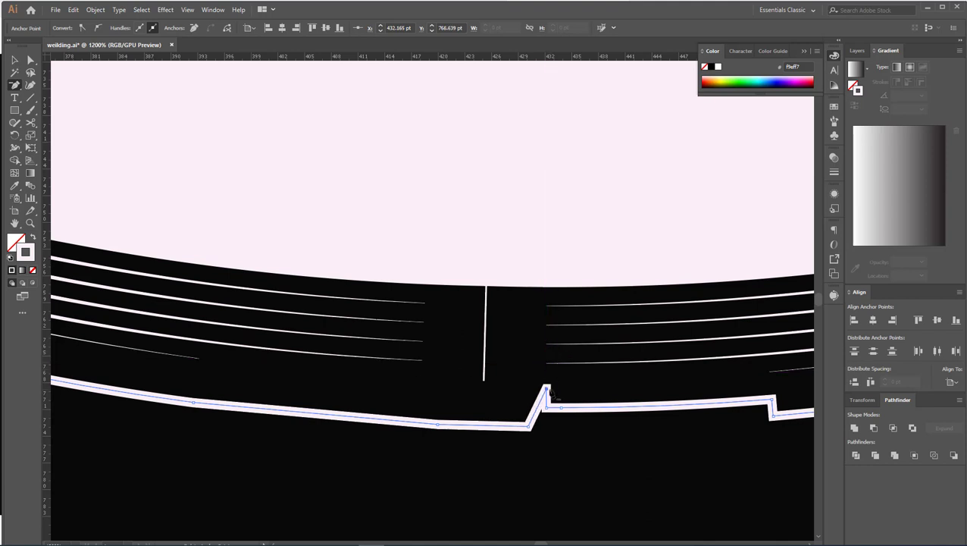
click(547, 391)
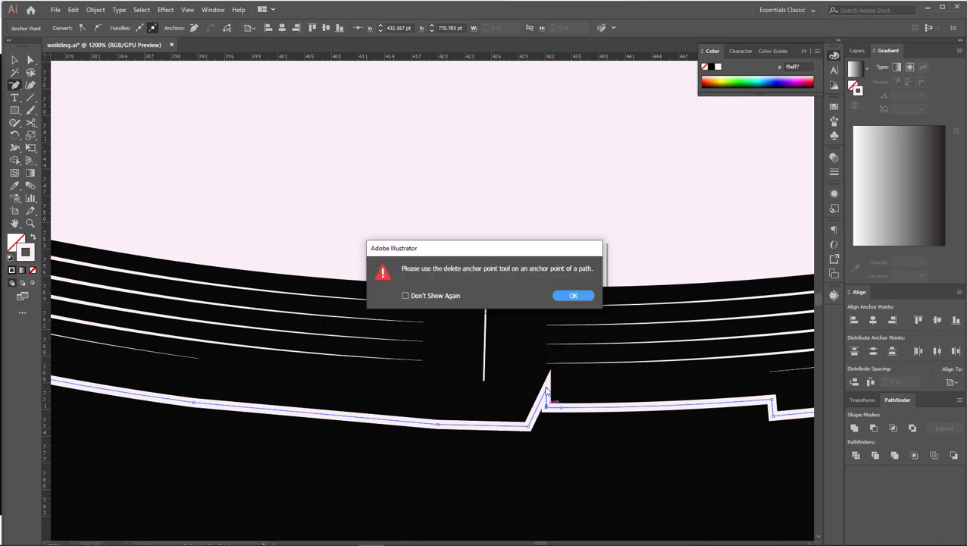
click(567, 296)
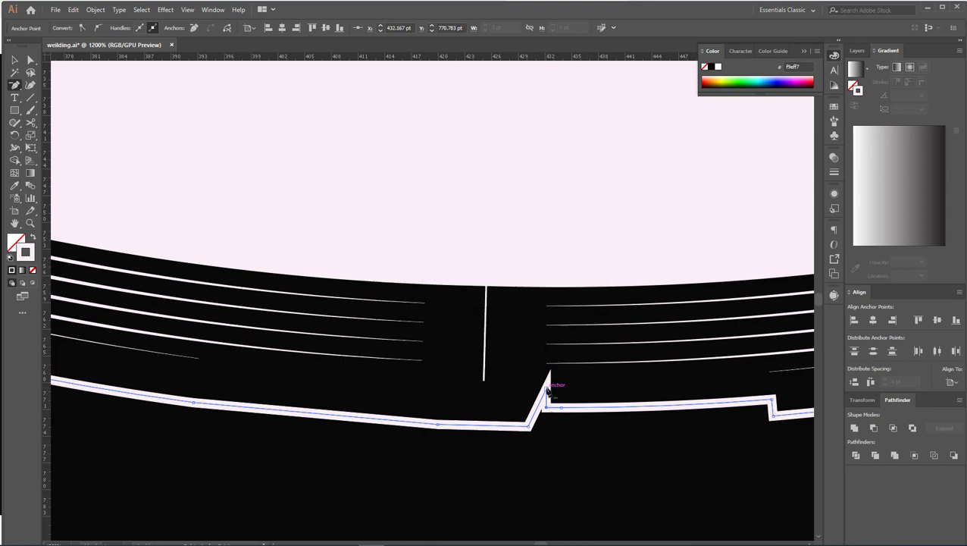
drag(552, 410, 558, 413)
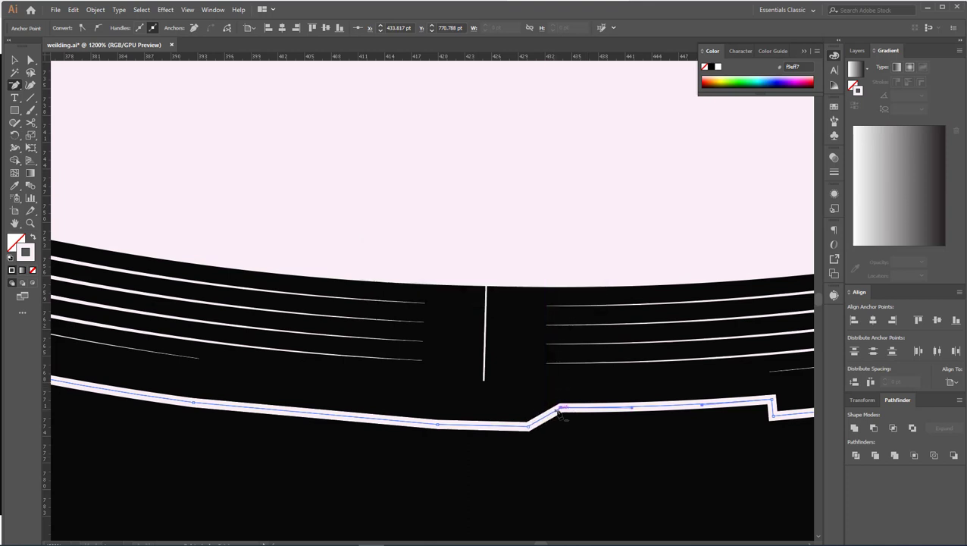
click(561, 408)
click(773, 399)
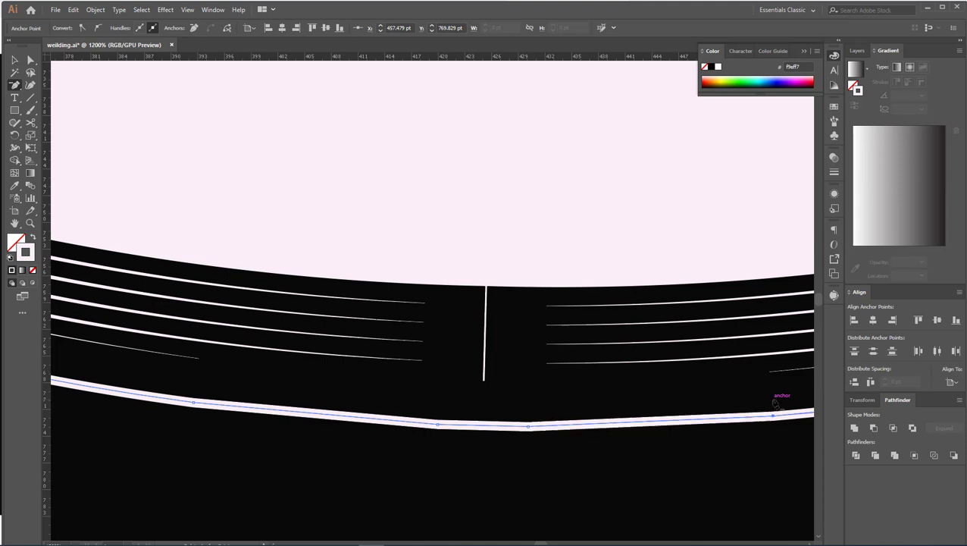
scroll(583, 405, down, 2)
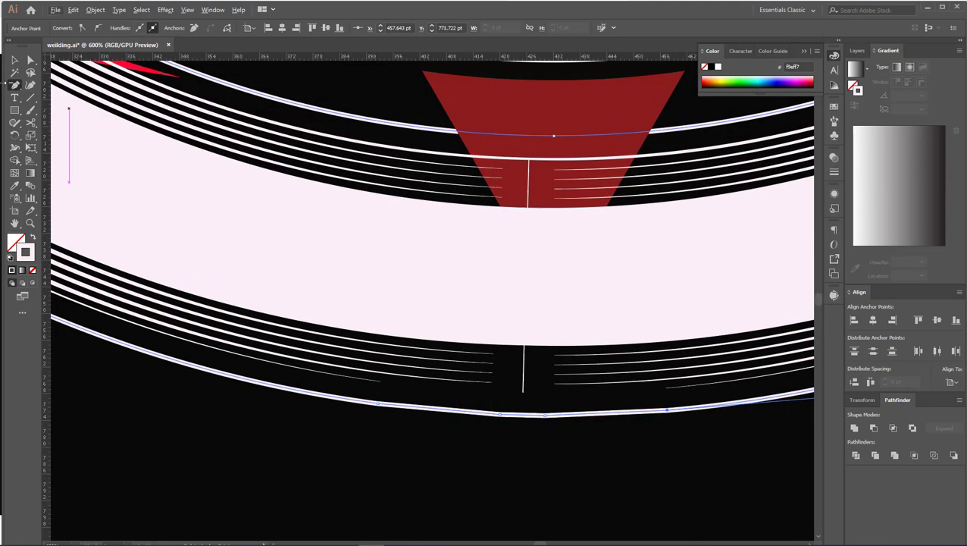
click(544, 415)
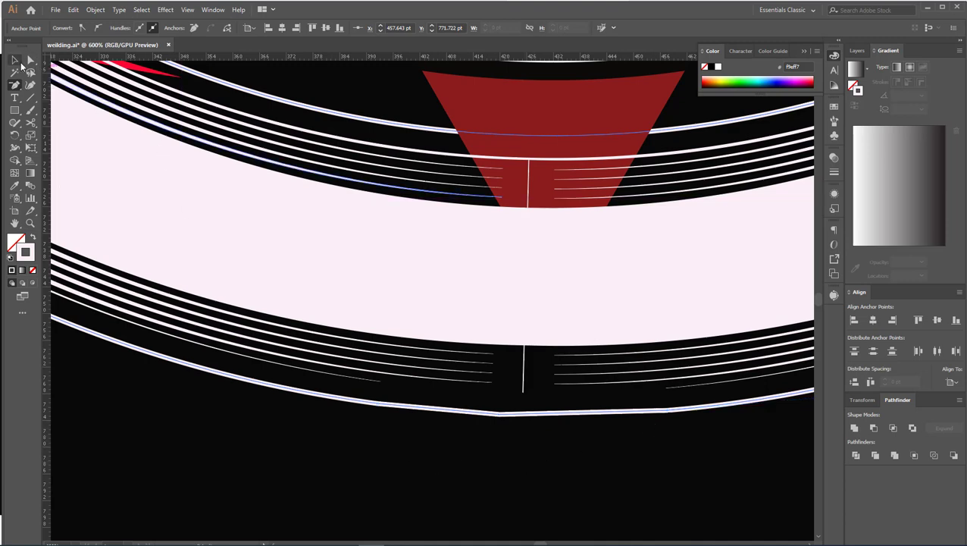
drag(228, 56, 227, 413)
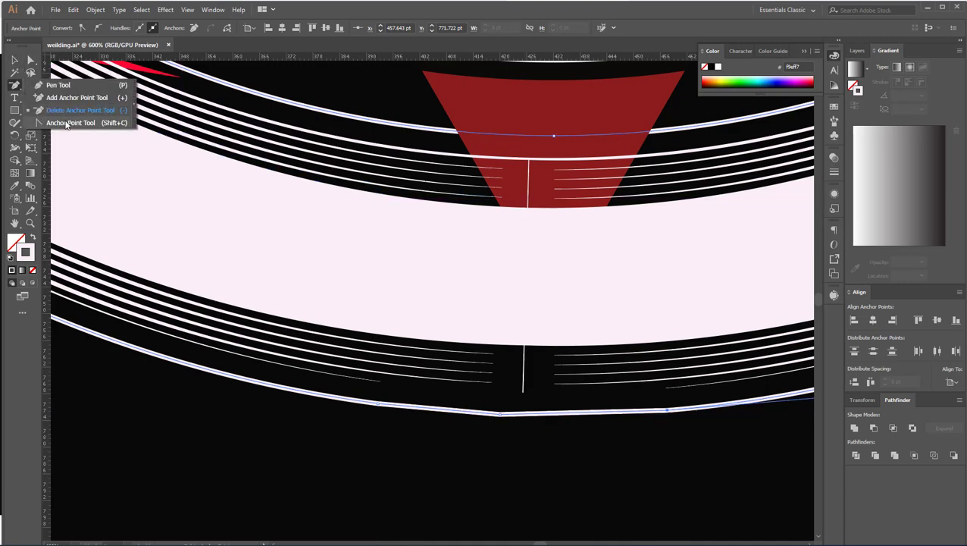
Convert the outline's bottom anchor to a corner point with the Anchor Point tool.
drag(20, 88, 60, 124)
drag(508, 413, 554, 413)
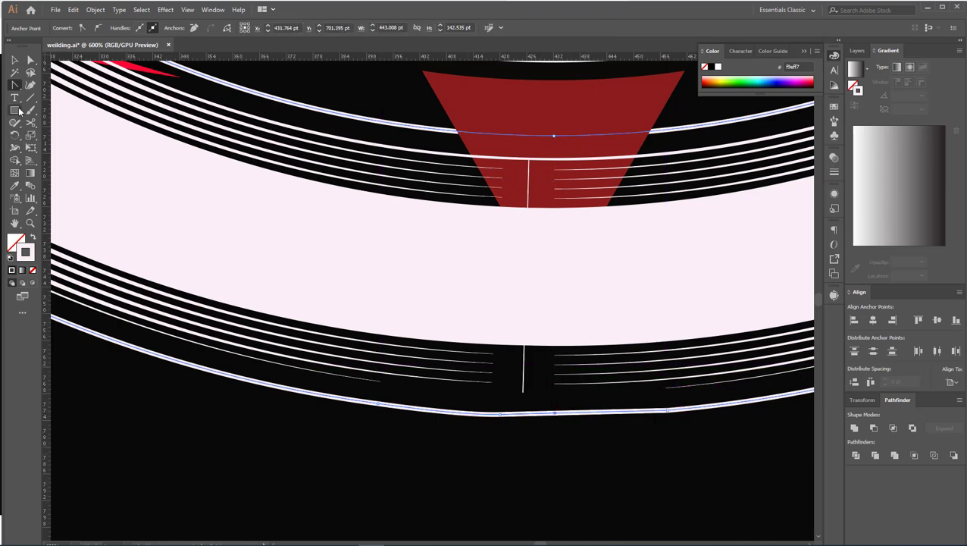
drag(19, 90, 76, 120)
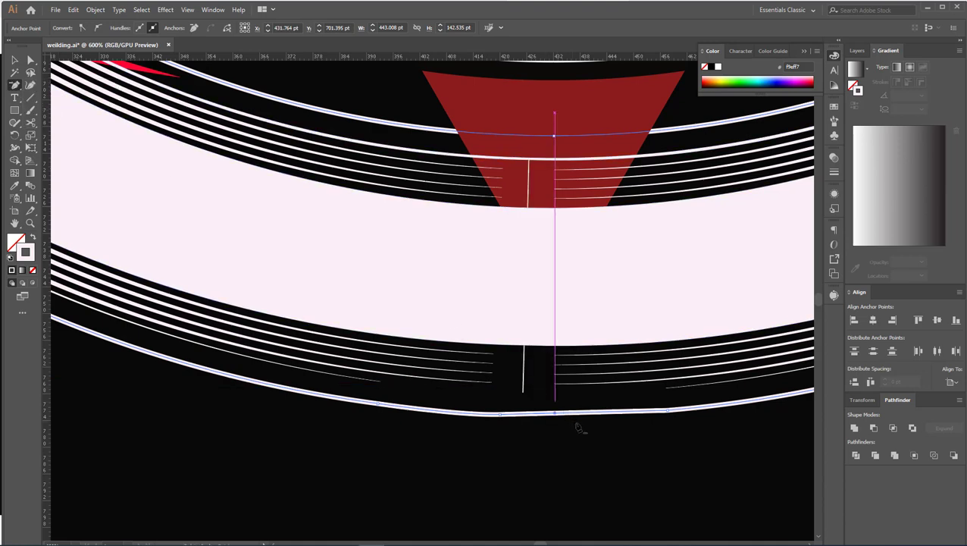
click(500, 414)
key(a)
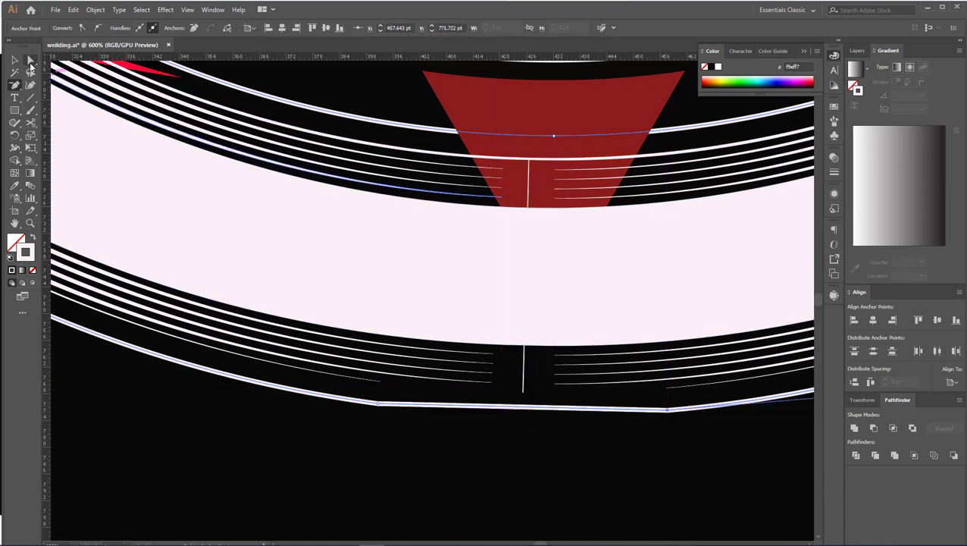
click(668, 410)
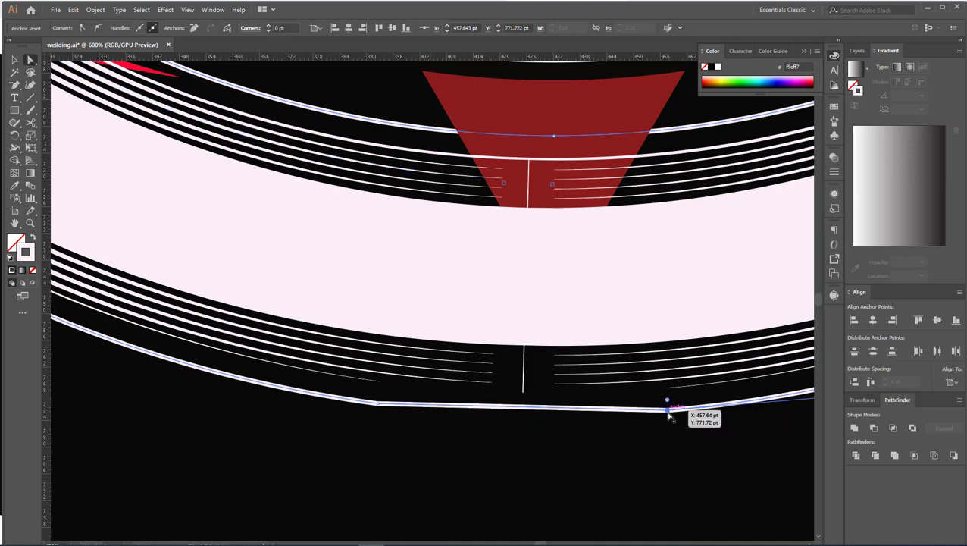
drag(506, 409, 418, 426)
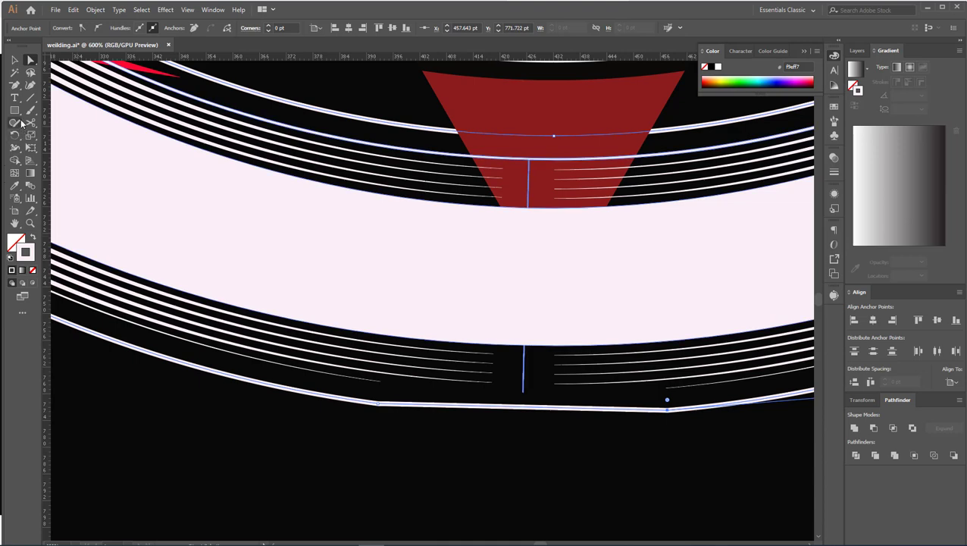
Pull smooth handles from the bottom anchor and drag them to bow the segment into a curve.
drag(15, 85, 60, 128)
click(59, 123)
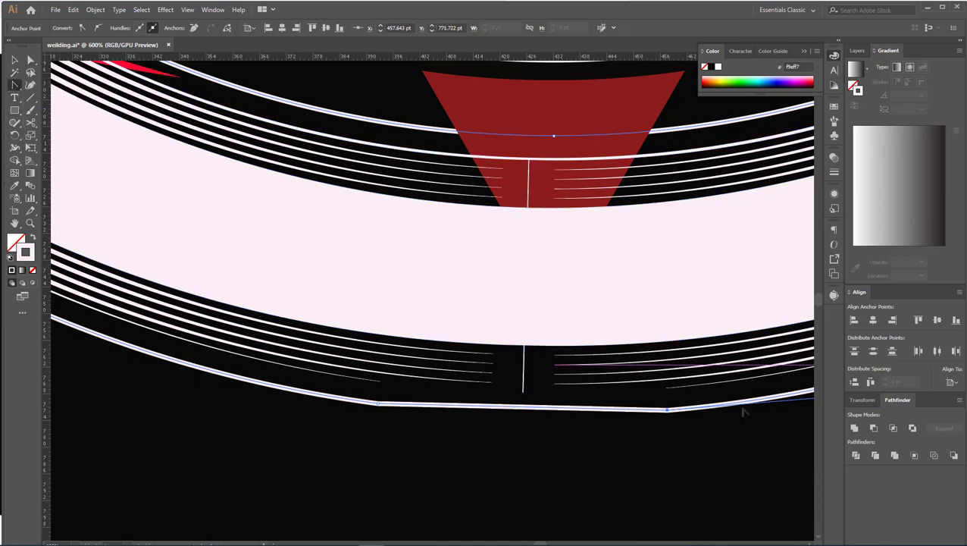
drag(663, 410, 709, 422)
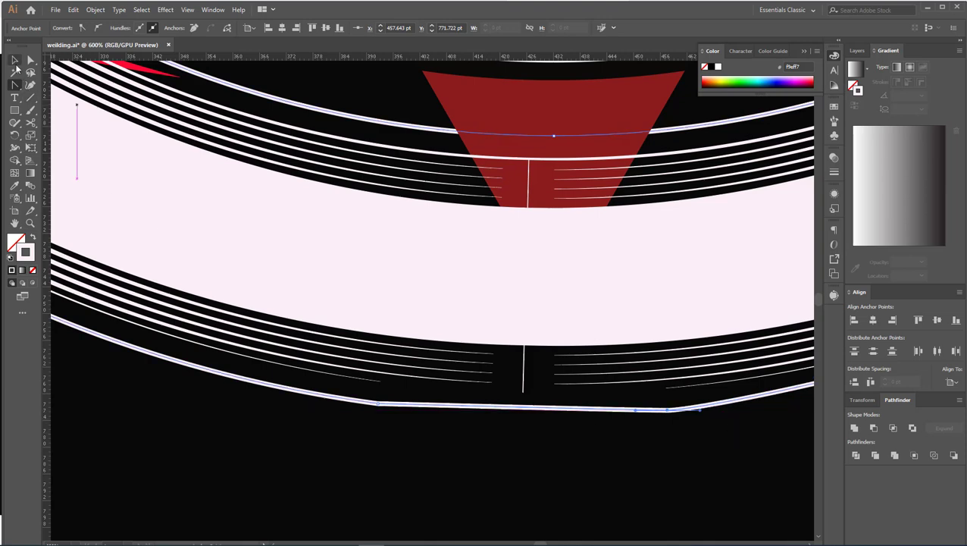
key(a)
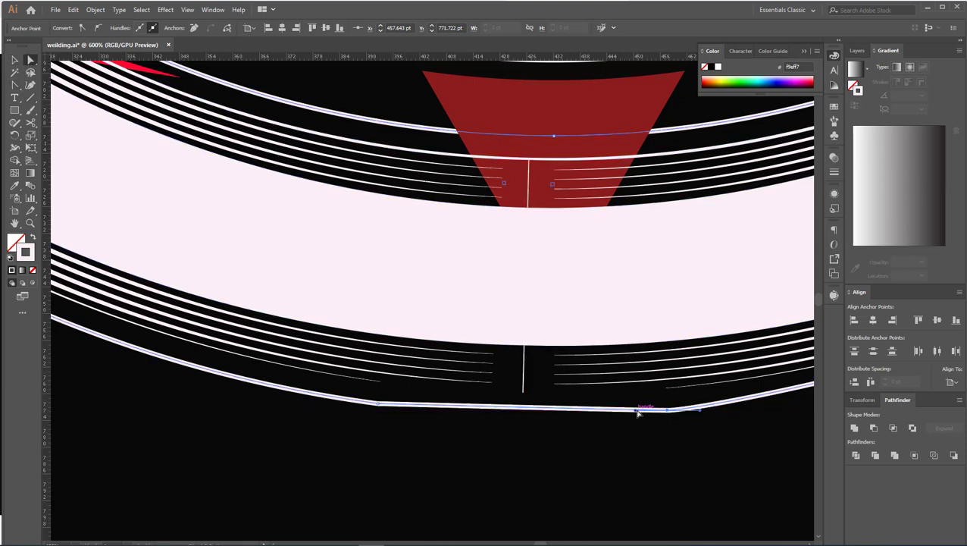
drag(637, 412, 504, 425)
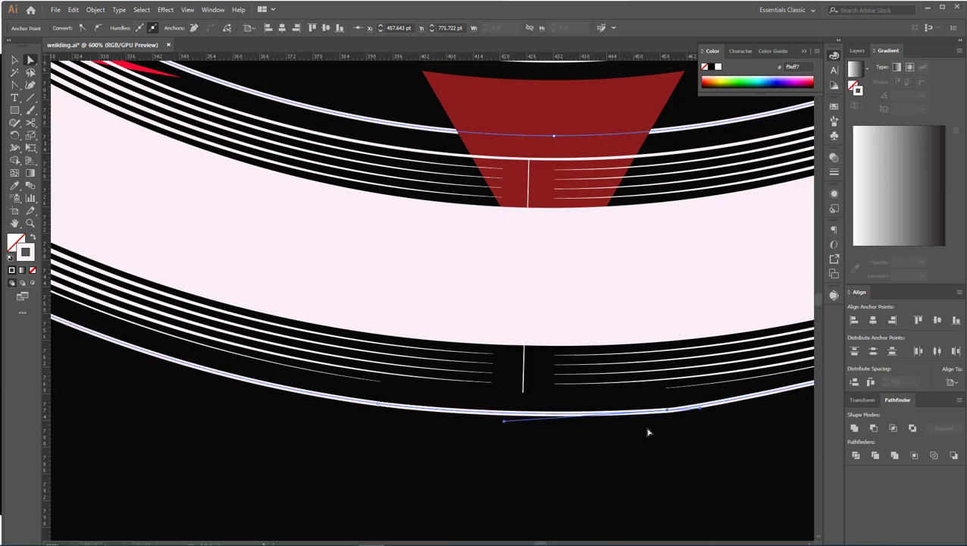
drag(701, 412, 742, 414)
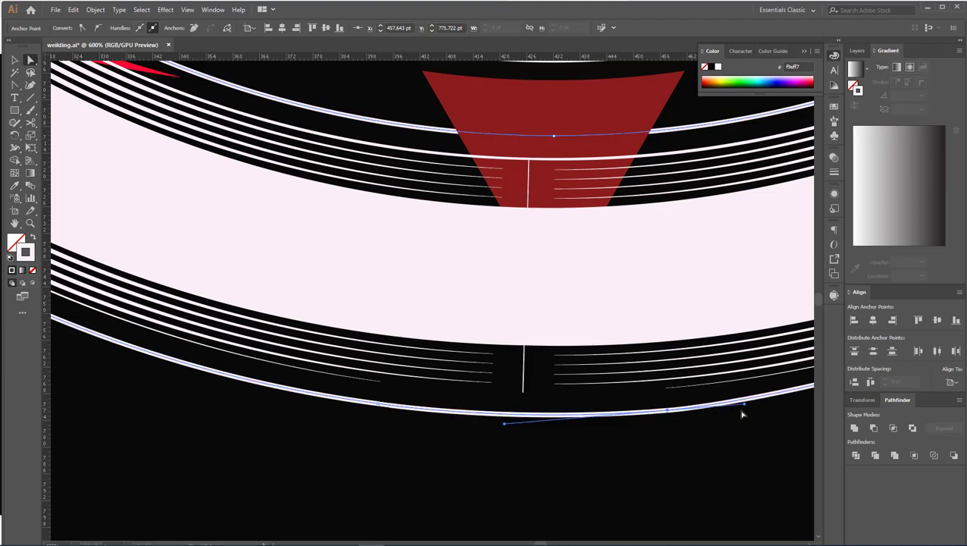
alt+scroll(525, 444, down, 2)
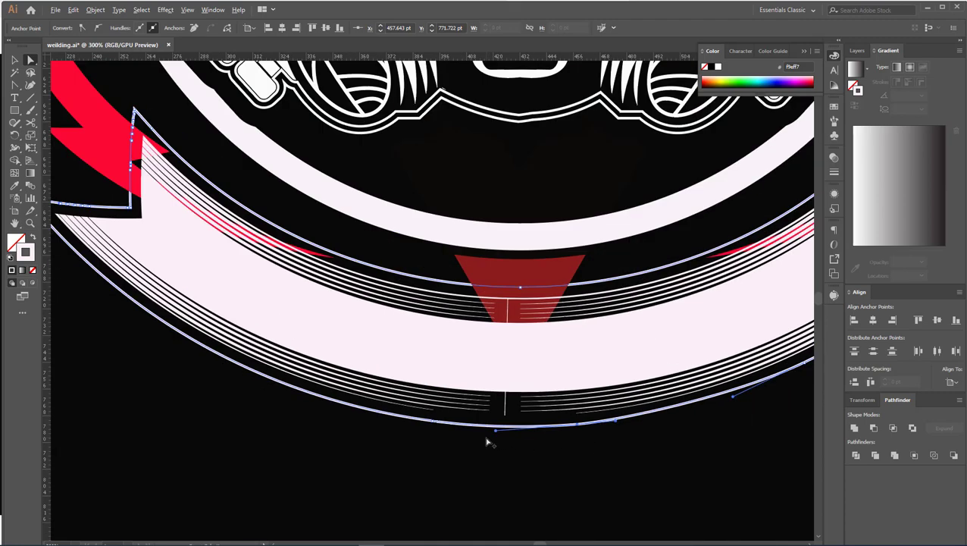
alt+scroll(487, 441, down, 1)
Zoom out to 150%, deselect, then select the banner's white outline compound path.
alt+scroll(529, 440, down, 1)
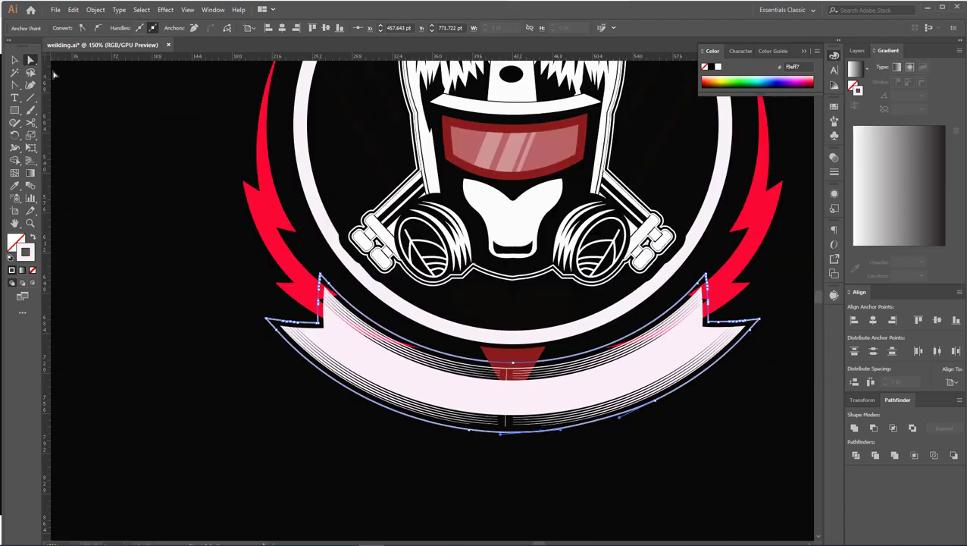
click(14, 61)
click(777, 405)
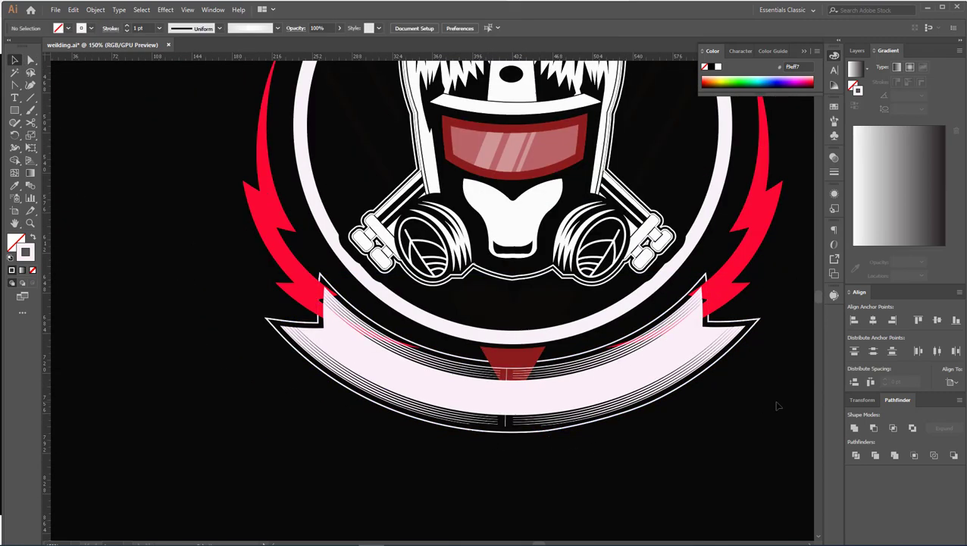
click(758, 324)
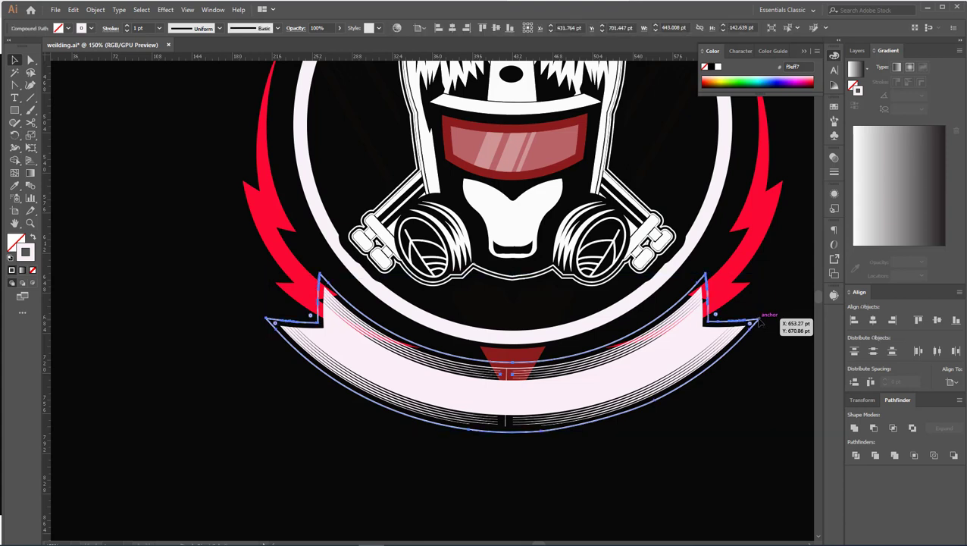
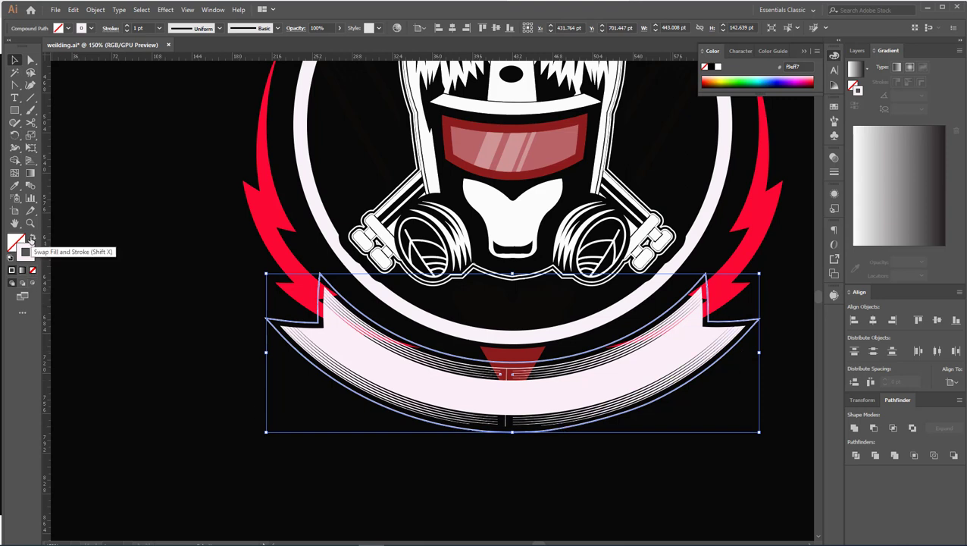
Fill the banner copy with the background black using the Eyedropper, then cut it.
click(32, 238)
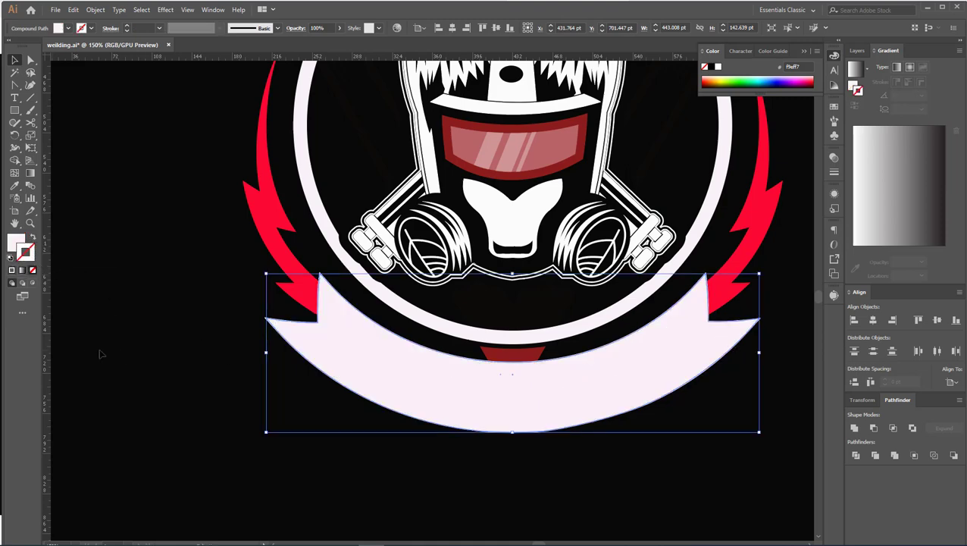
click(14, 185)
click(121, 269)
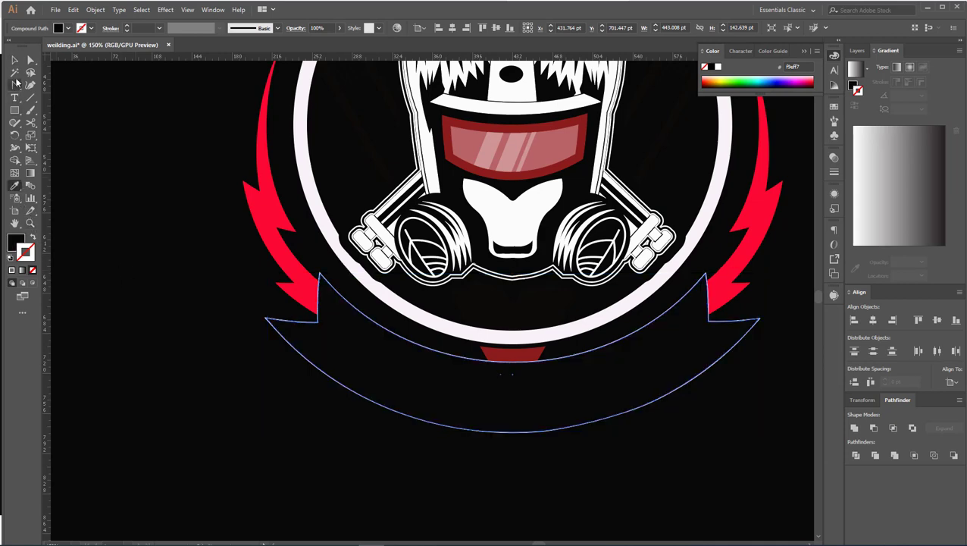
key(Delete)
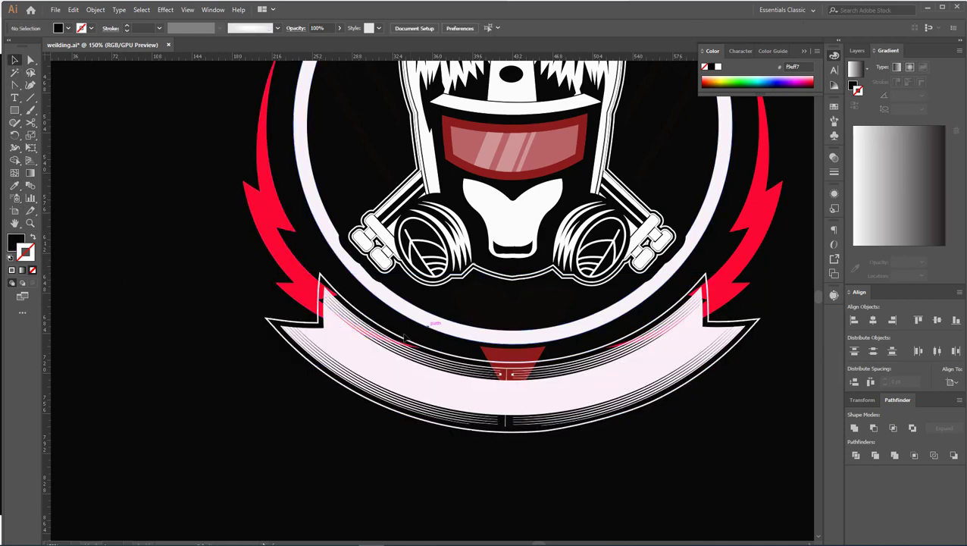
Give the red lightning bolts an opacity mask containing the pasted black banner shape.
click(319, 283)
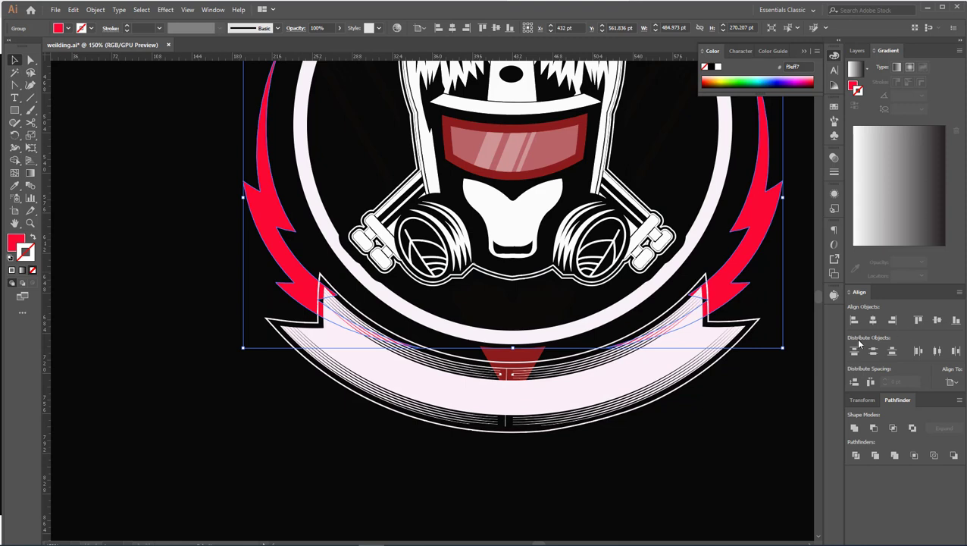
click(833, 174)
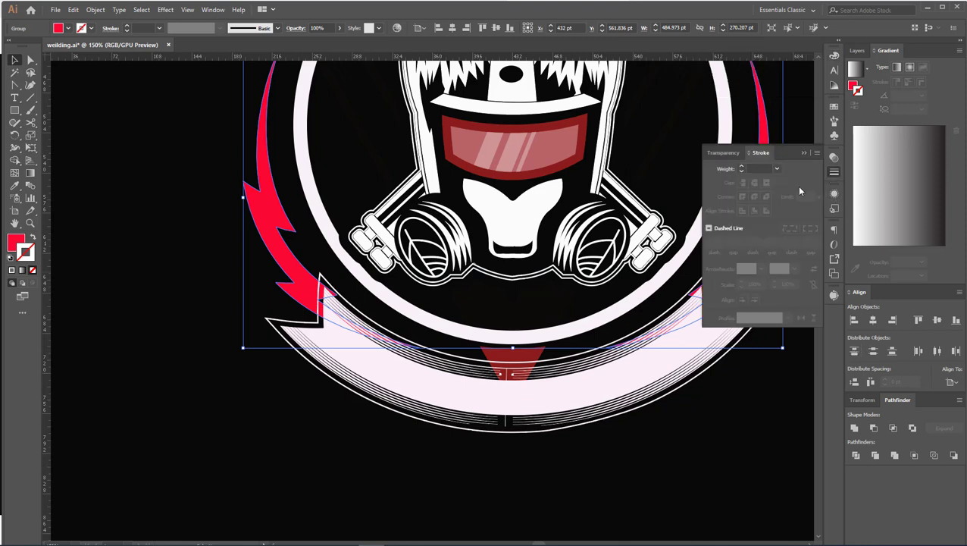
click(726, 152)
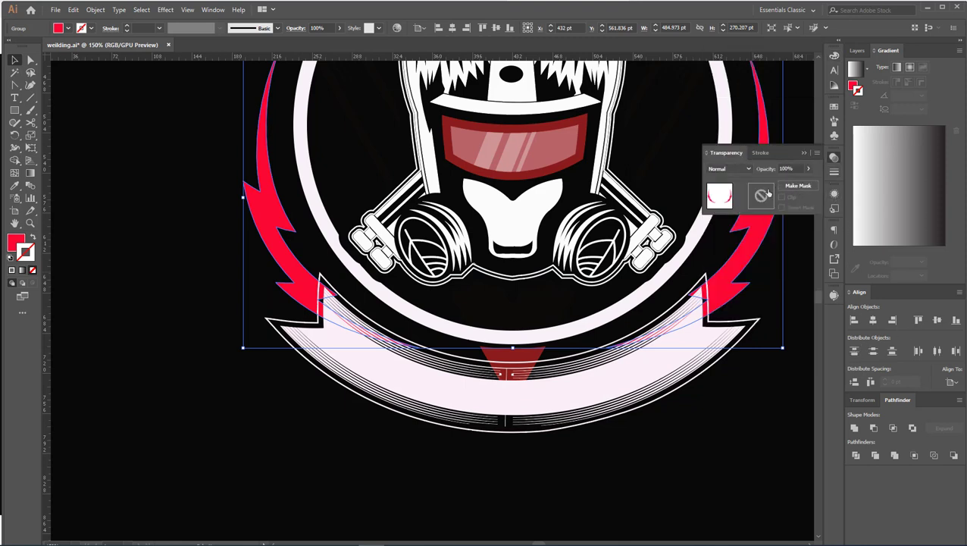
click(762, 196)
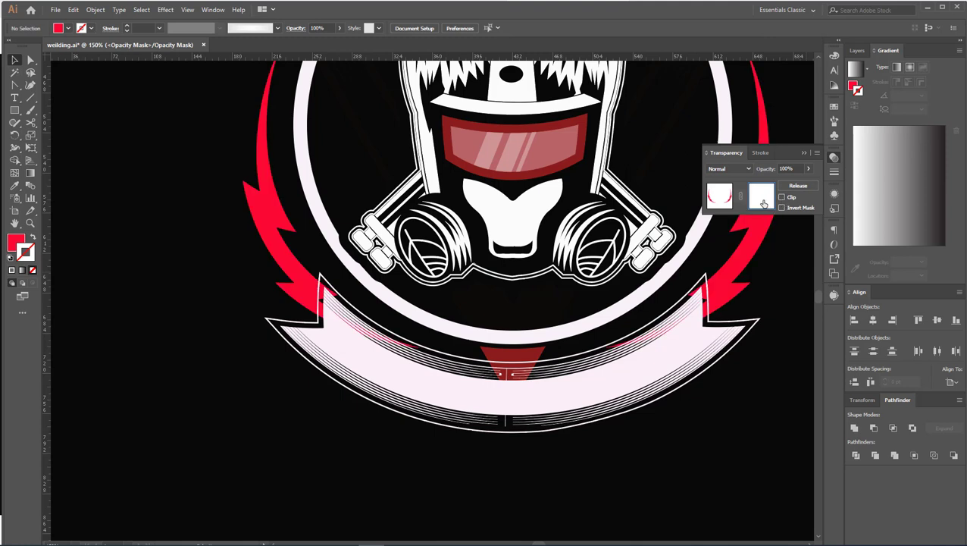
key(ctrl+f)
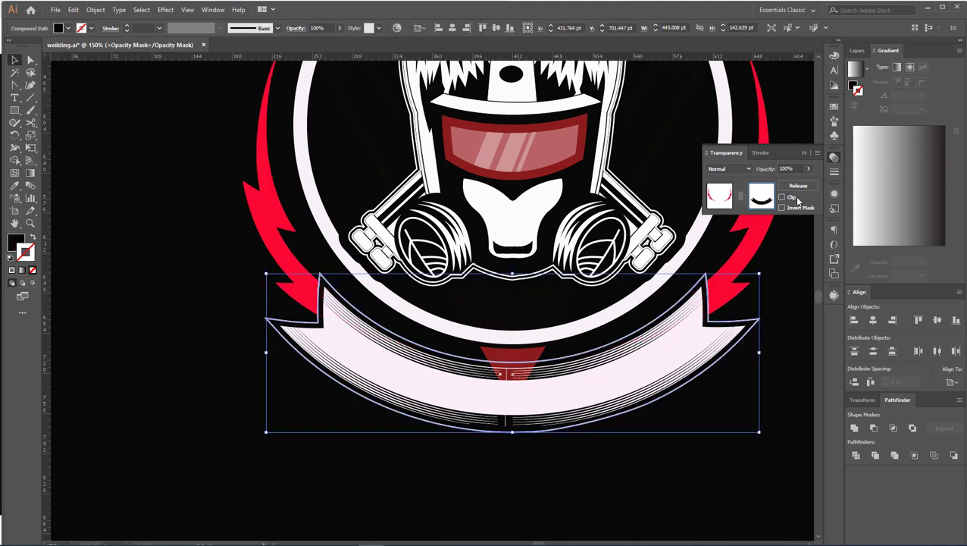
click(719, 195)
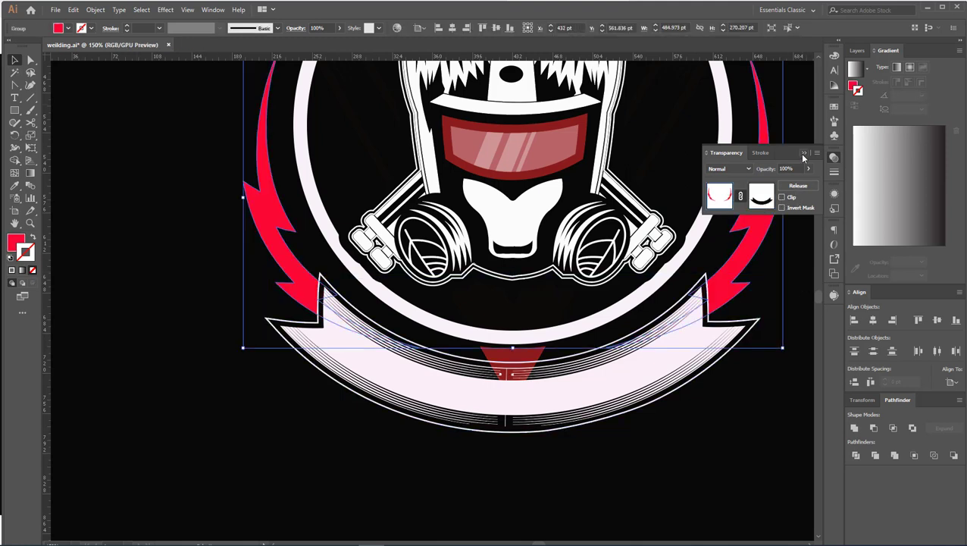
click(803, 153)
click(708, 464)
key(ctrl+minus)
key(ctrl+minus)
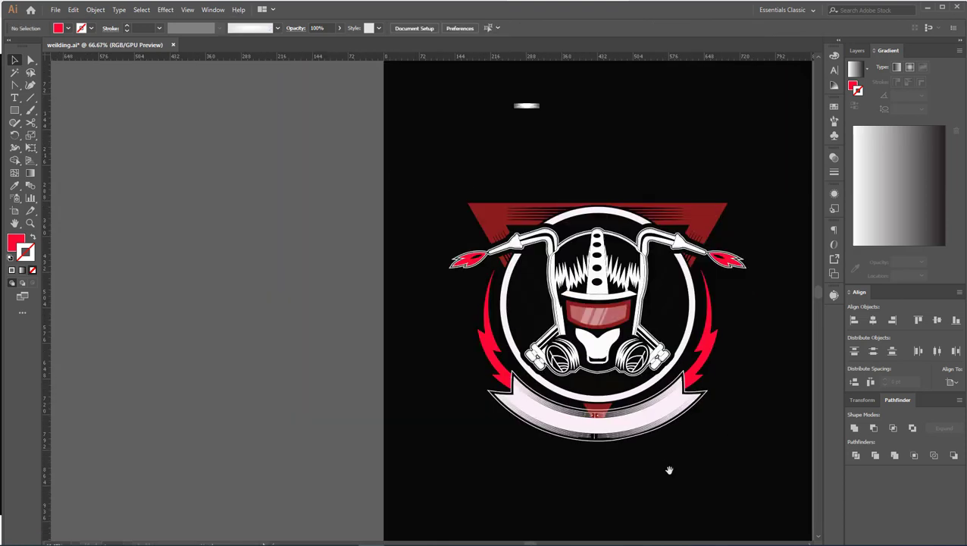
Unite the striped banner group's pieces into one shape.
drag(669, 470, 635, 442)
scroll(600, 406, up, 1)
click(599, 393)
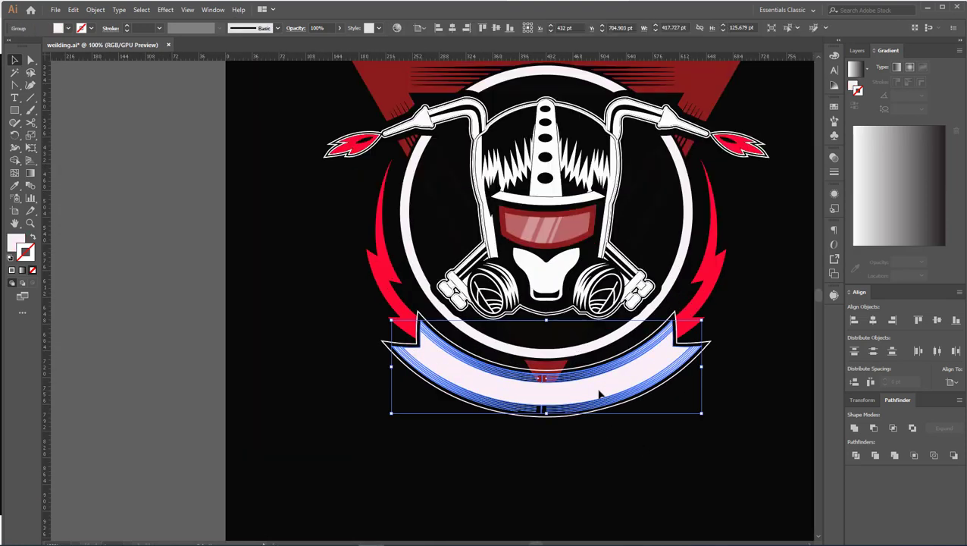
click(855, 429)
click(752, 467)
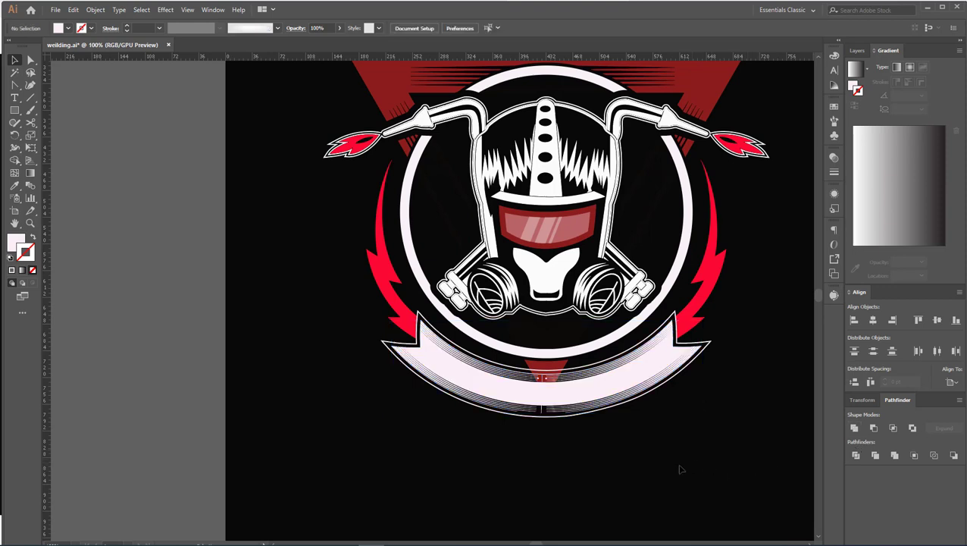
Try another Pathfinder operation on the banner compound path, then give it a solid white fill.
scroll(480, 455, down, 2)
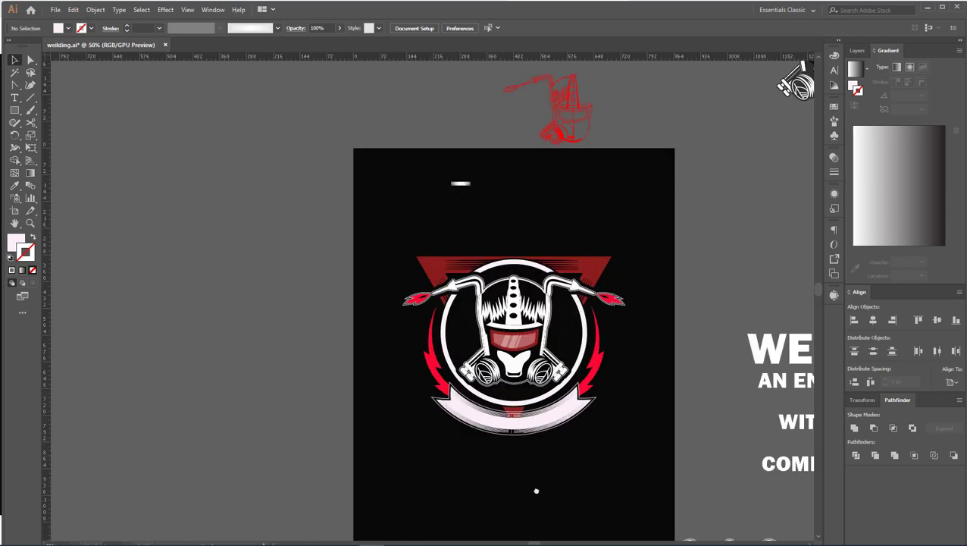
scroll(518, 410, up, 1)
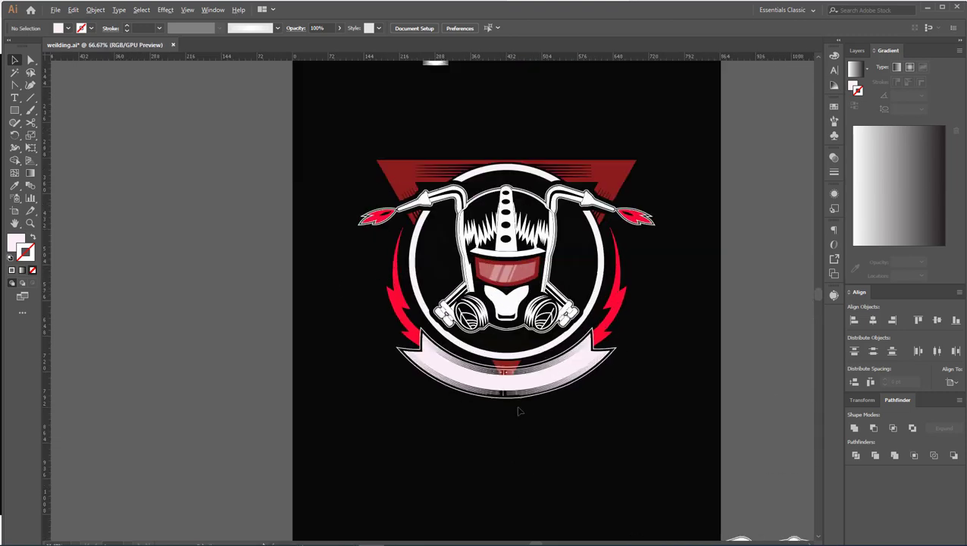
scroll(523, 384, up, 2)
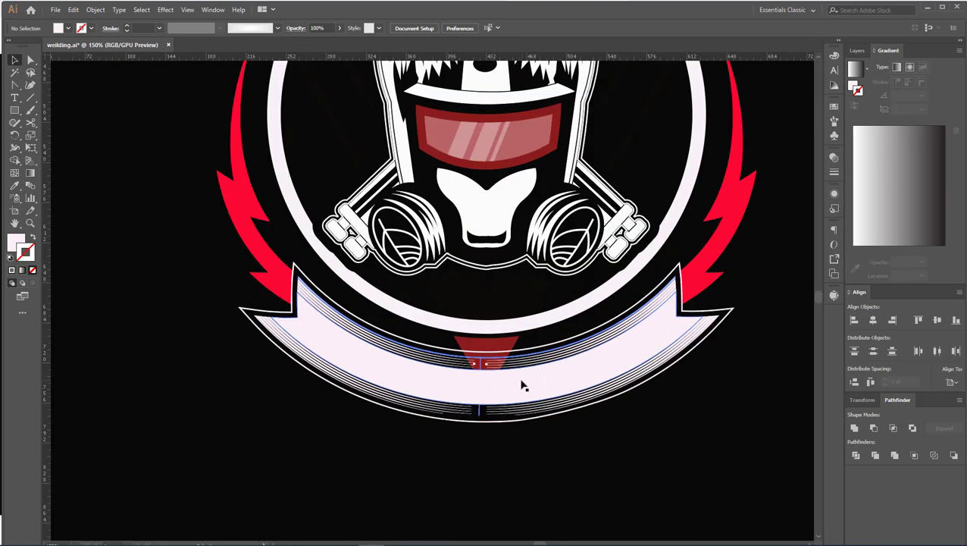
click(503, 426)
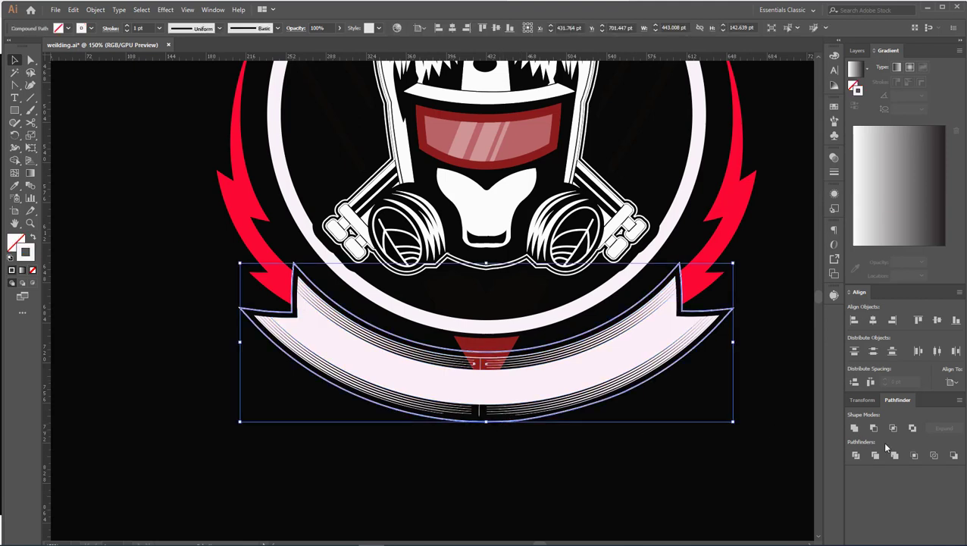
click(891, 456)
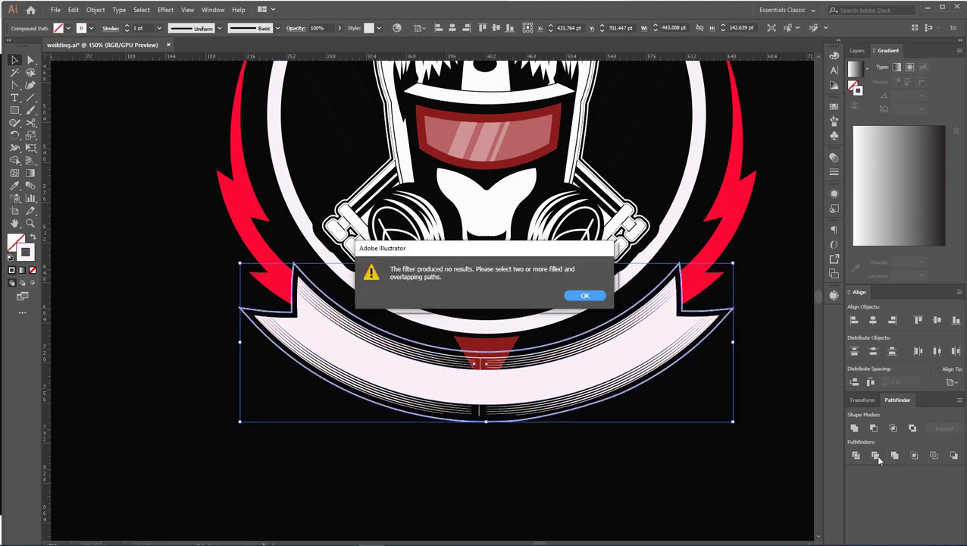
click(576, 295)
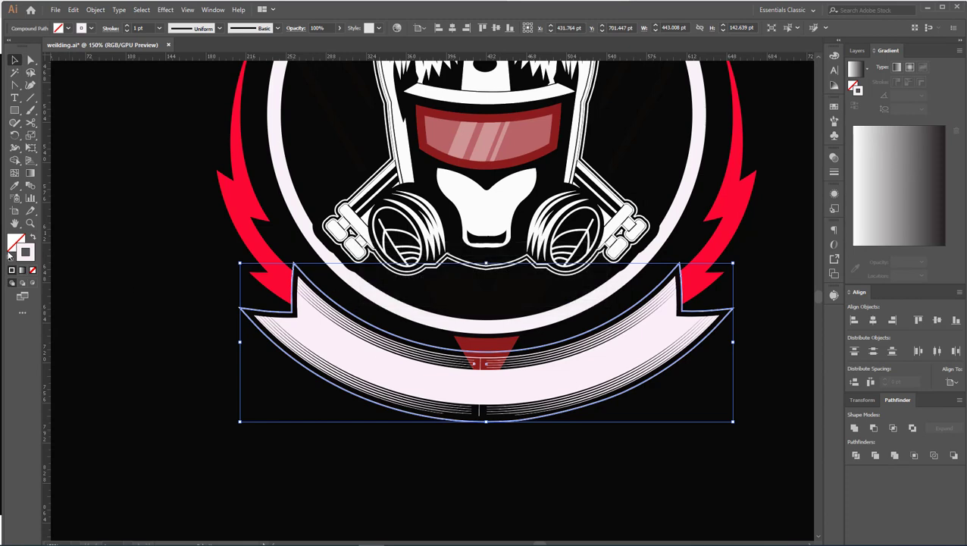
click(32, 237)
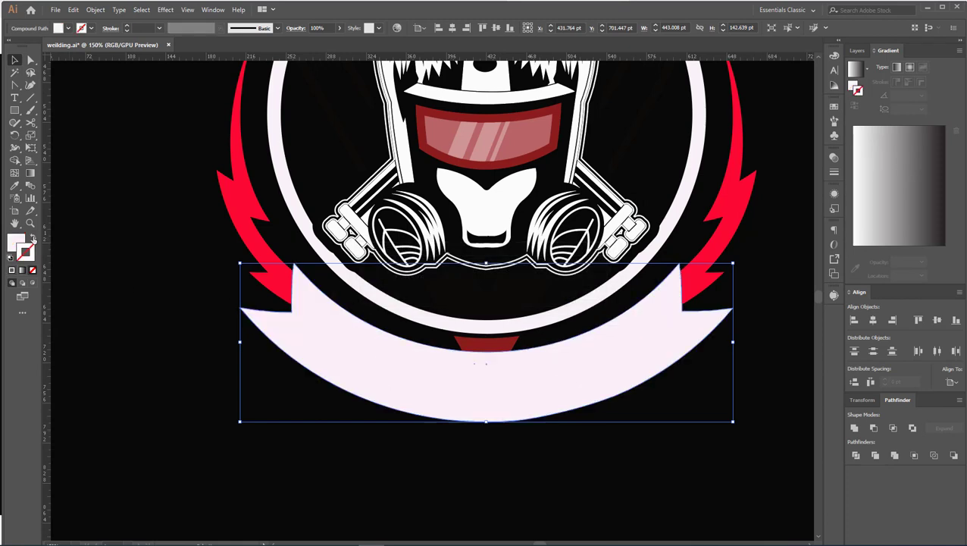
click(553, 523)
Undo and redo the banner's white fill to compare it with the stacked outlines.
click(566, 391)
key(ctrl+z)
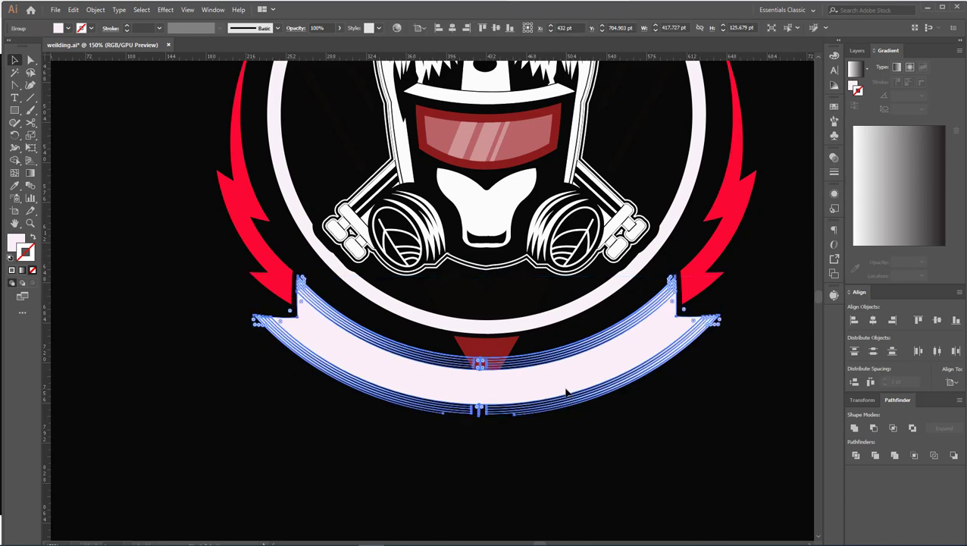
key(ctrl+shift+a)
click(564, 385)
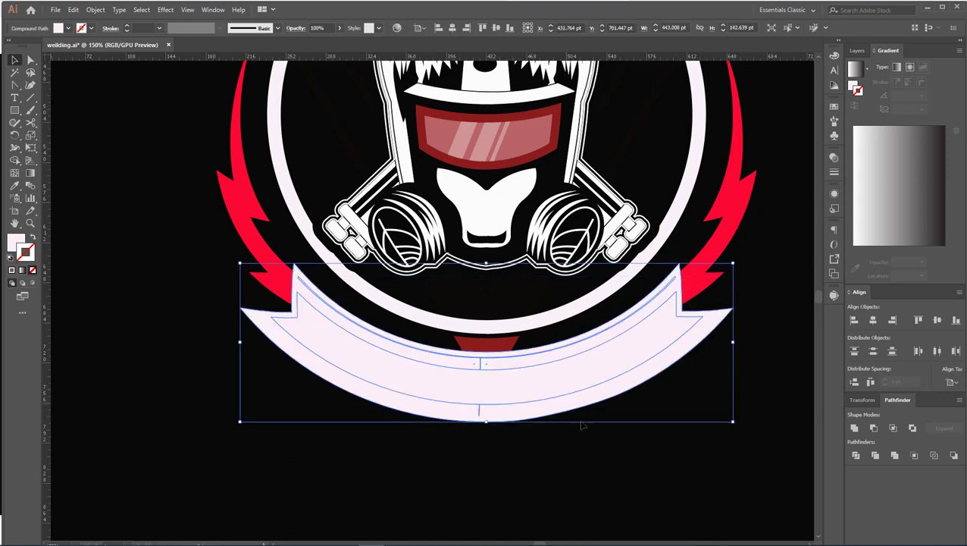
key(ctrl+shift+a)
Fill the banner group with the background black sampled by the Eyedropper.
click(544, 395)
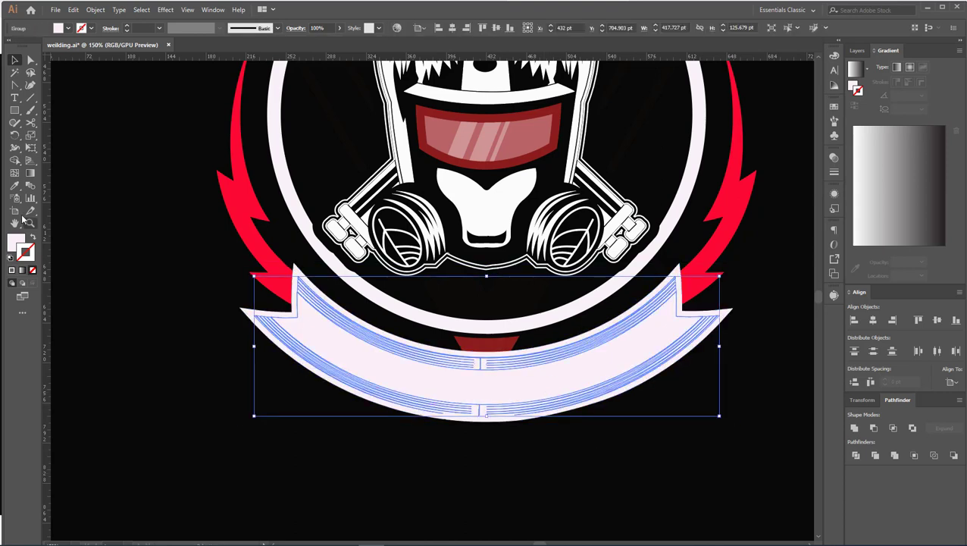
click(15, 185)
click(97, 284)
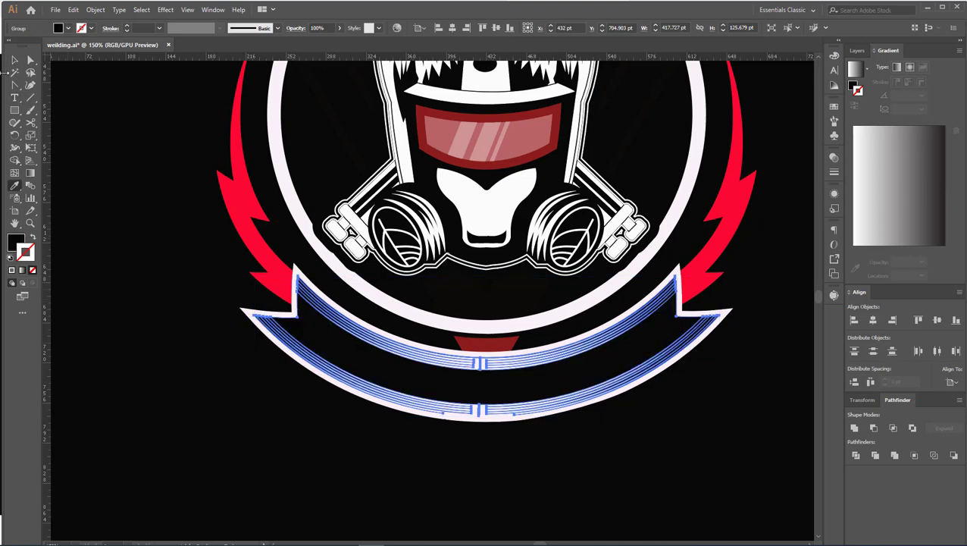
click(14, 59)
click(107, 222)
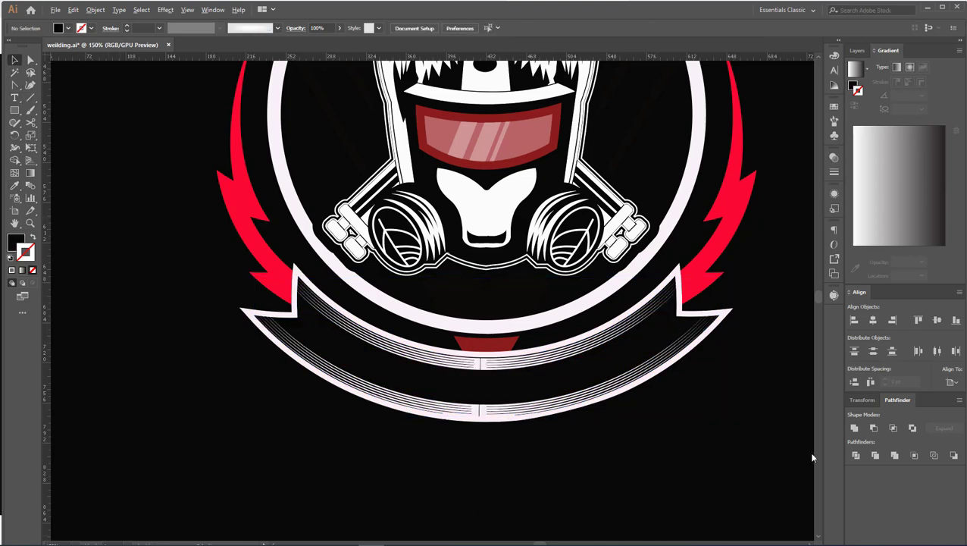
Merge all the banner paths into a single shape.
scroll(708, 433, down, 2)
scroll(687, 437, down, 2)
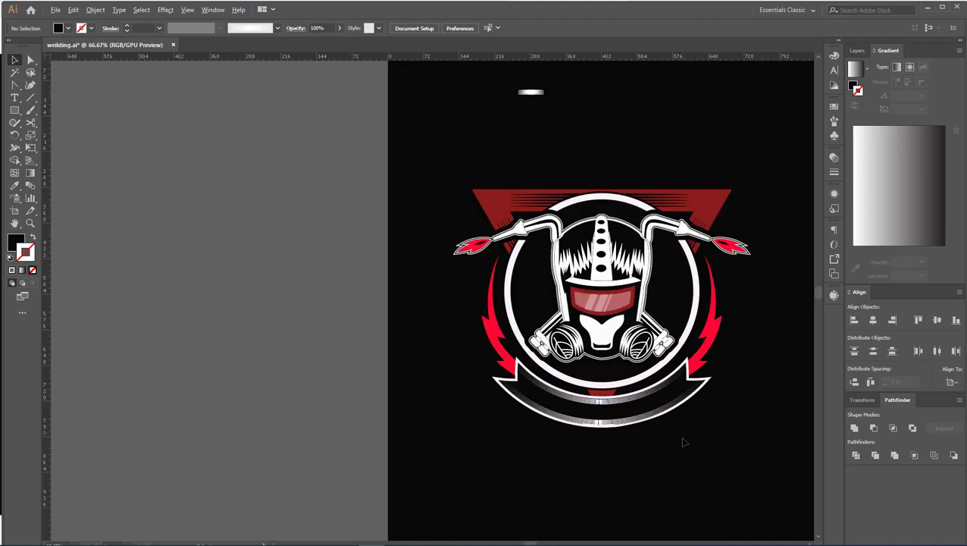
scroll(669, 451, up, 1)
scroll(637, 438, up, 1)
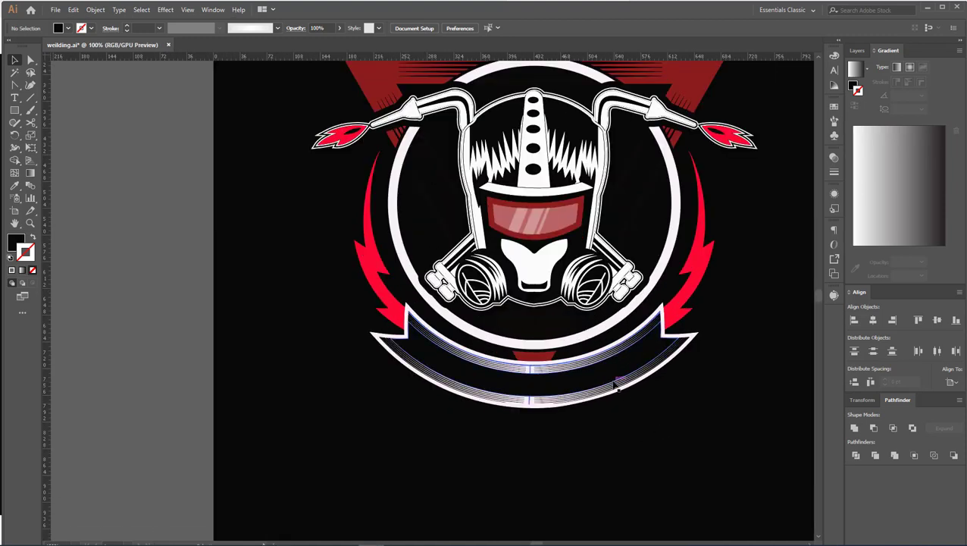
click(618, 382)
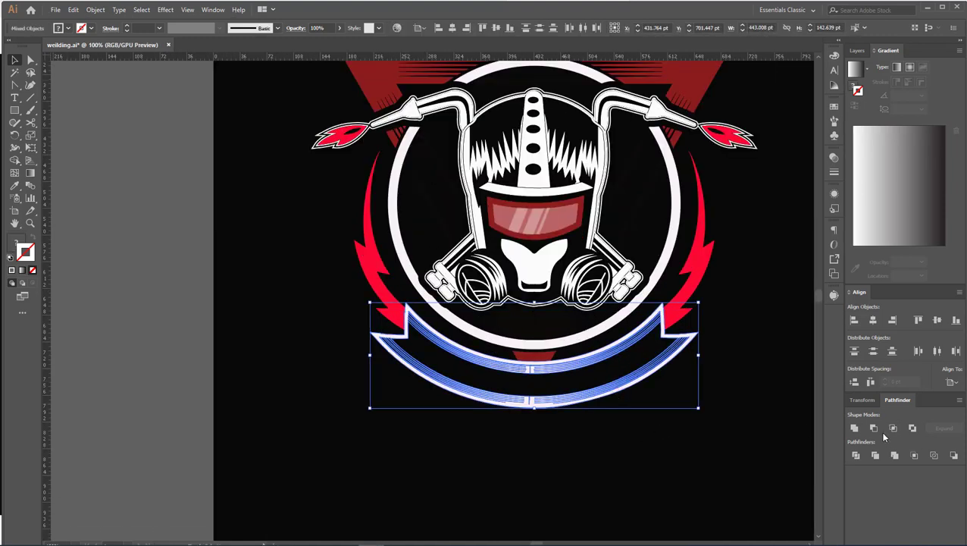
click(873, 428)
click(646, 472)
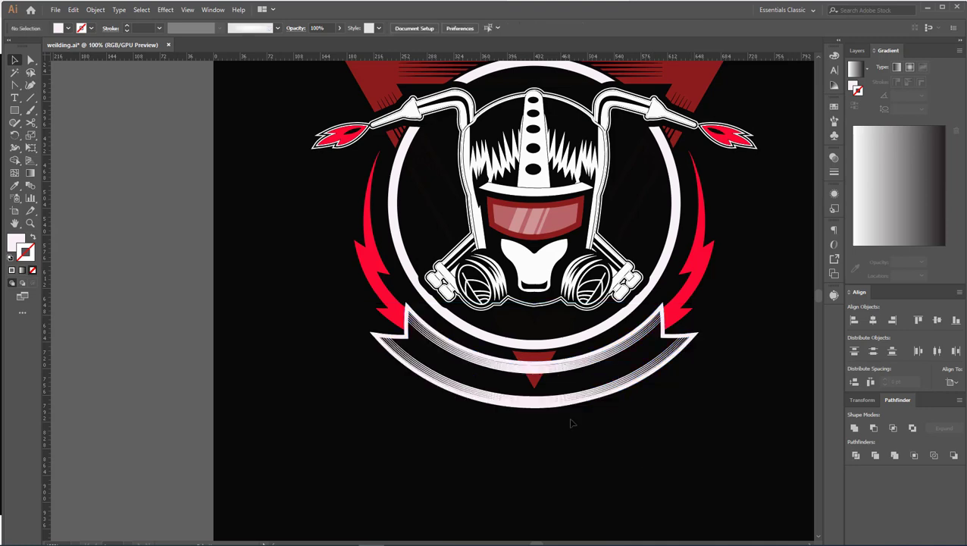
scroll(544, 384, up, 2)
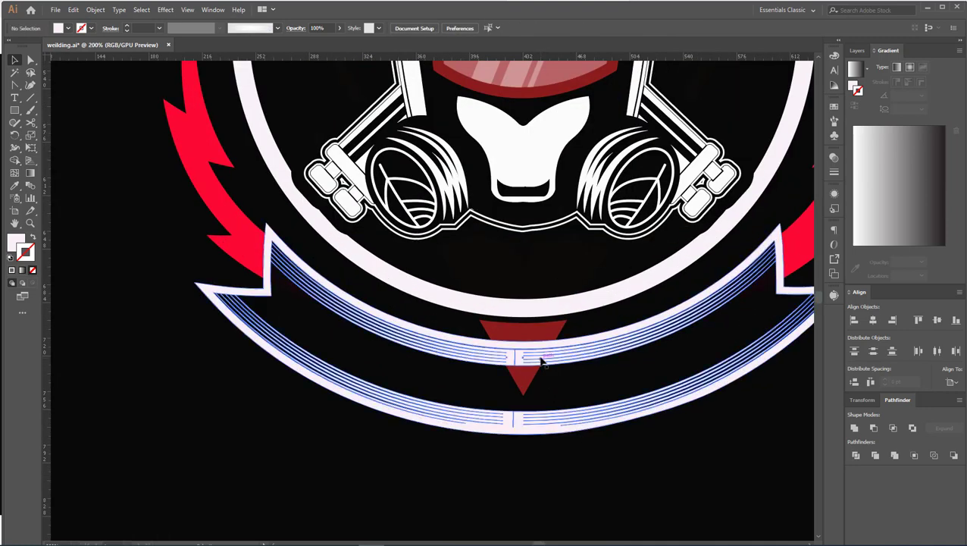
Start editing the red triangle group's opacity mask in the Transparency panel.
click(541, 361)
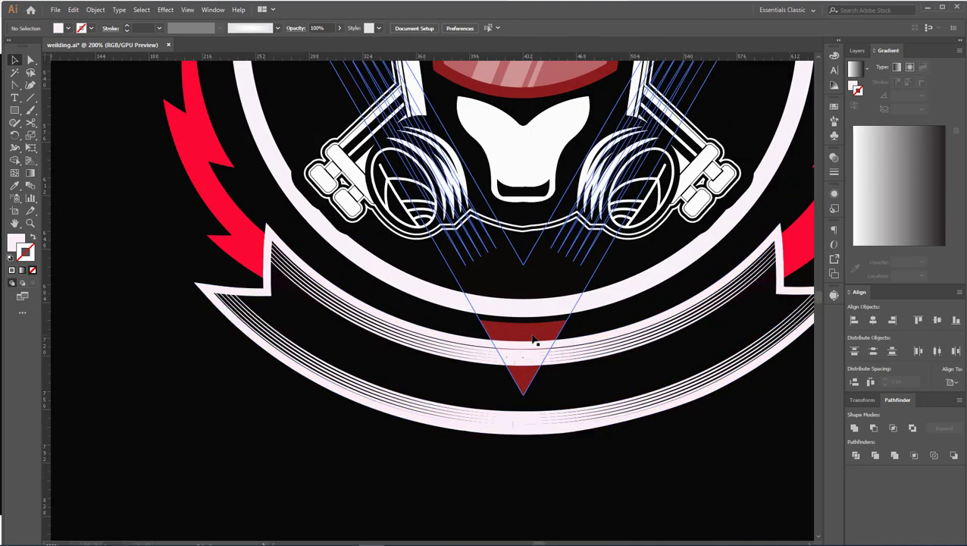
click(833, 174)
click(726, 153)
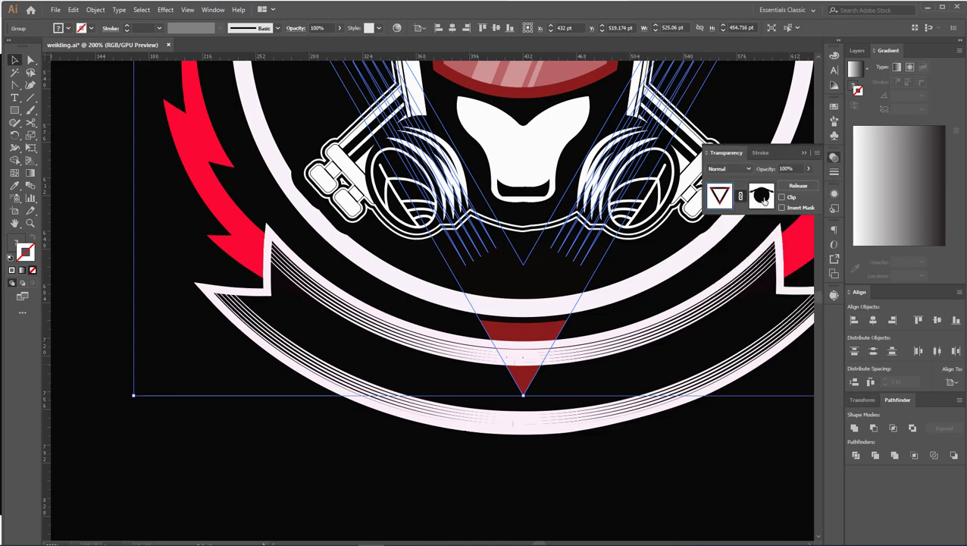
click(762, 196)
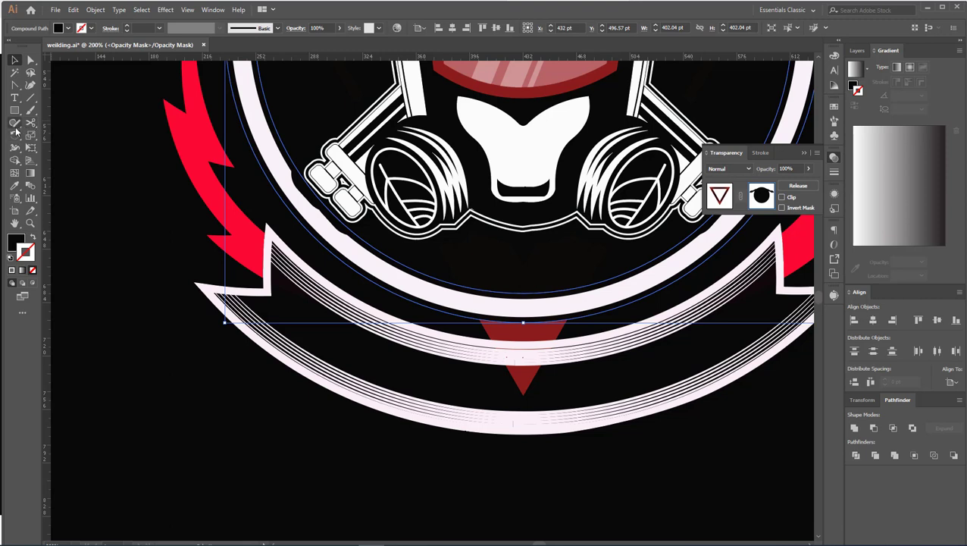
Draw a near-black Pencil oval over the triangle's point inside the mask.
drag(16, 126, 65, 141)
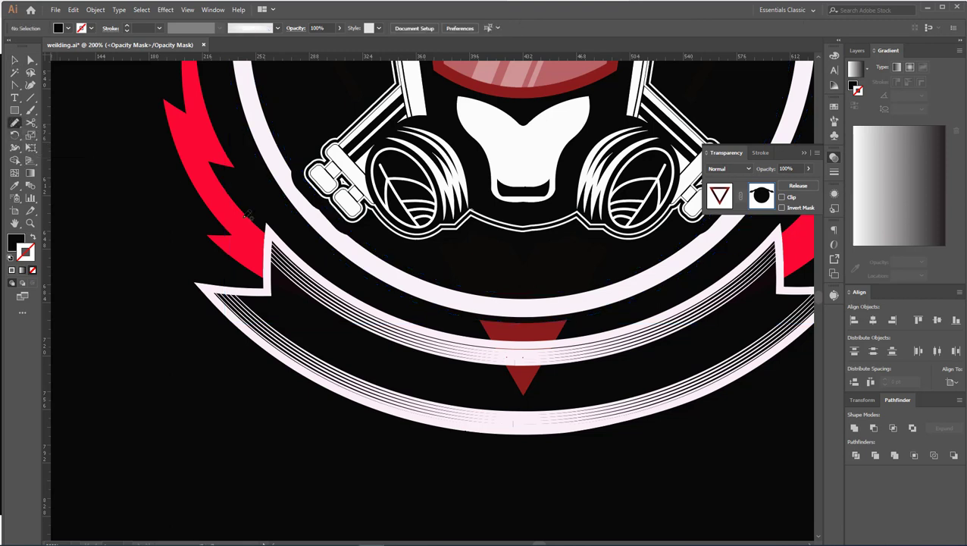
mouse_move(457, 322)
mouse_down()
mouse_move(557, 304)
mouse_move(578, 323)
mouse_up()
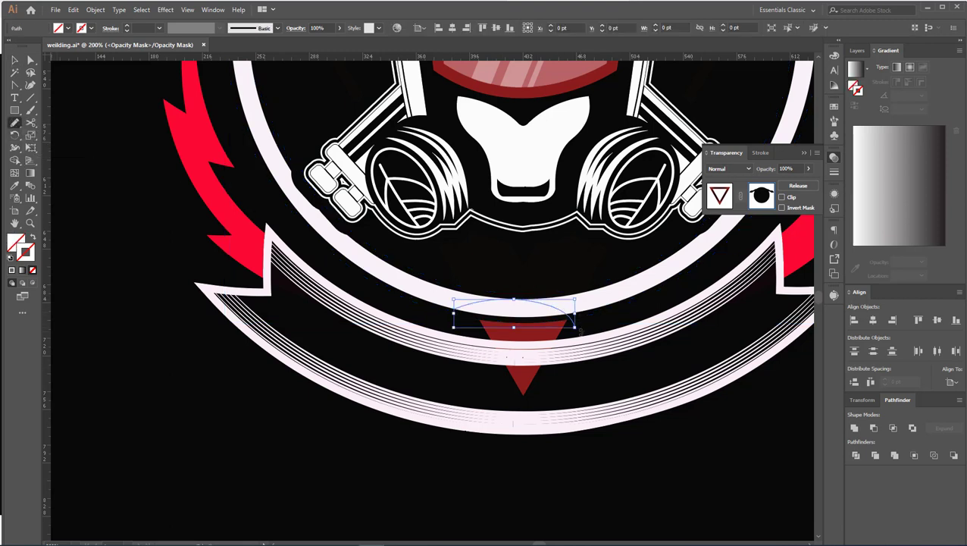
mouse_move(488, 342)
mouse_down()
mouse_move(568, 356)
mouse_move(491, 343)
mouse_up()
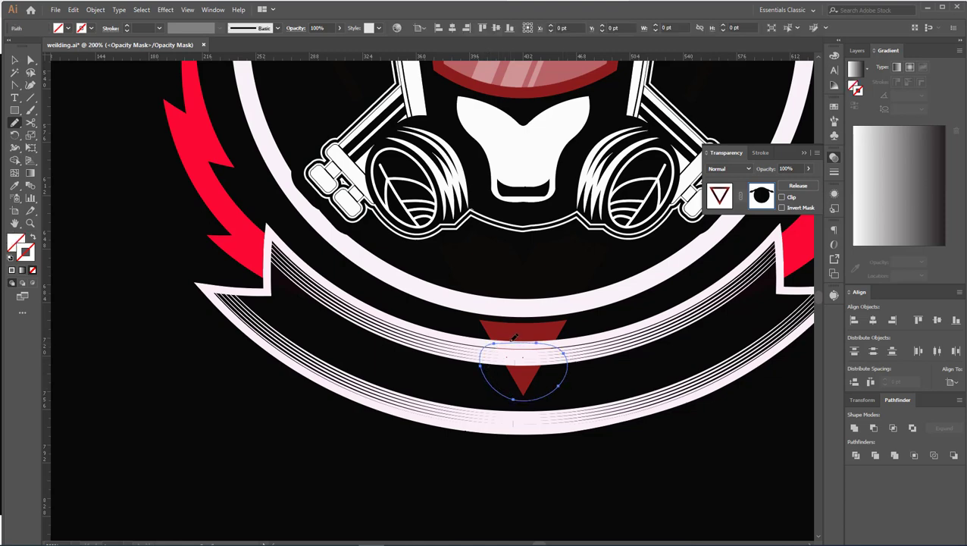
double_click(16, 241)
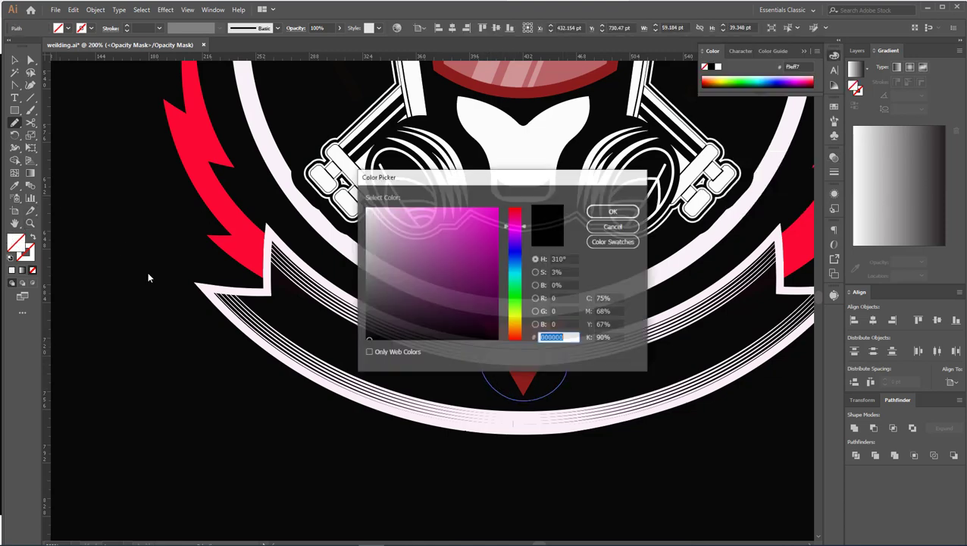
click(488, 336)
click(613, 211)
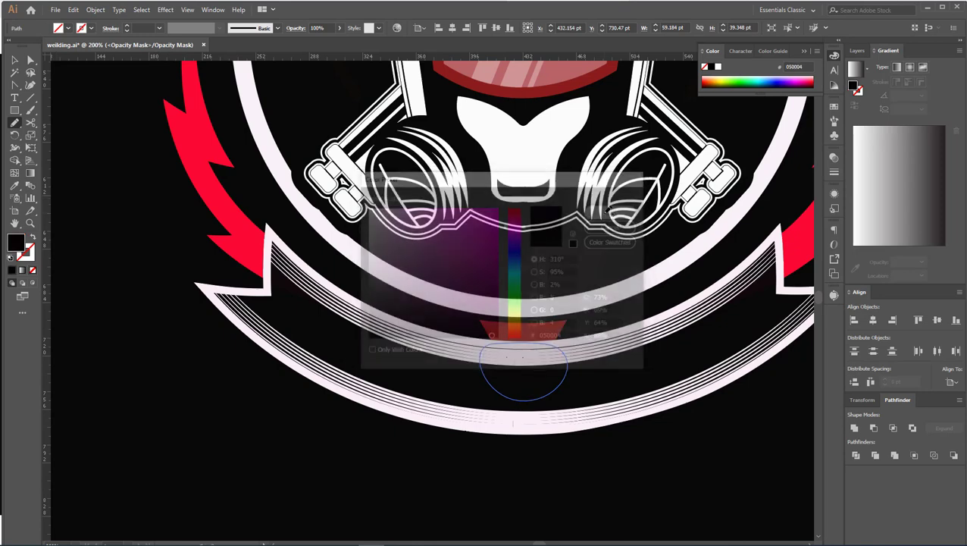
click(14, 59)
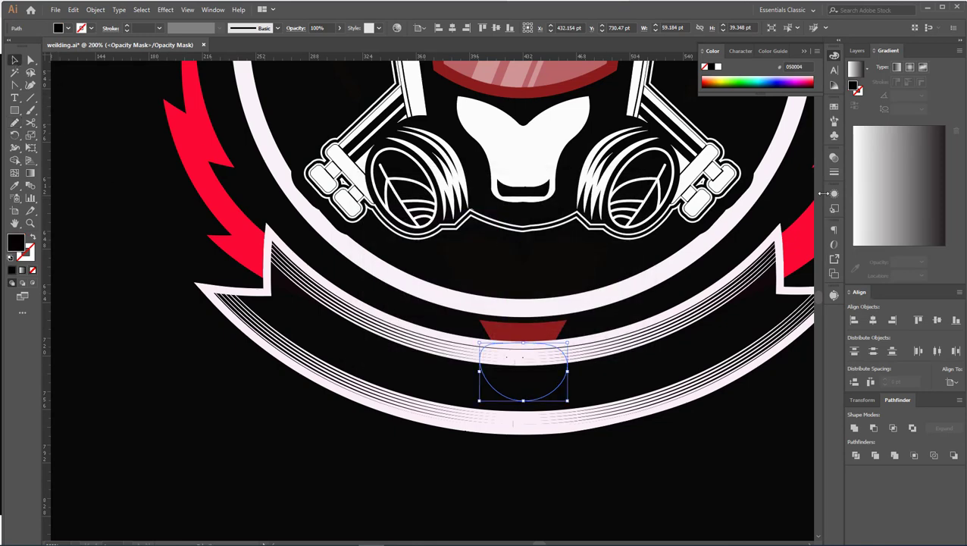
Exit opacity mask editing and deselect everything.
click(834, 157)
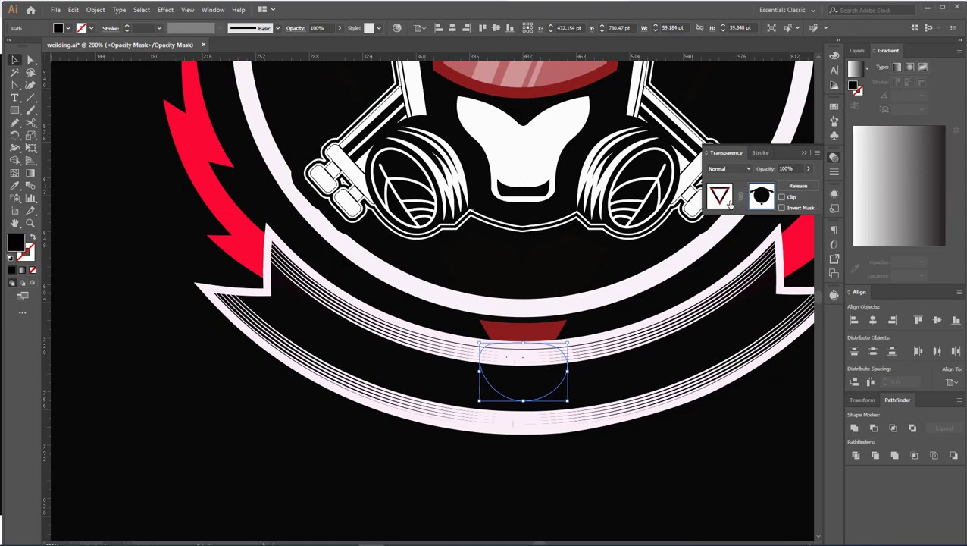
click(720, 196)
click(804, 152)
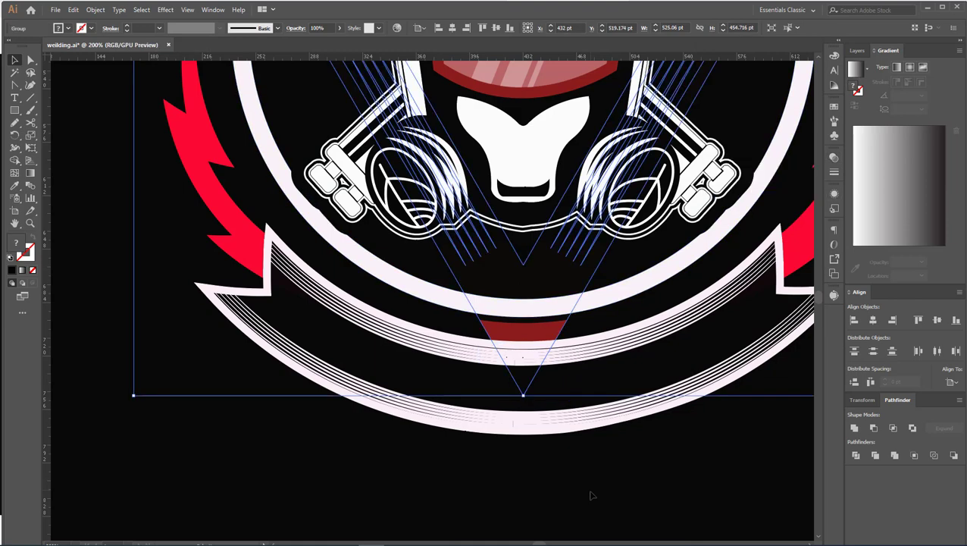
click(592, 496)
scroll(592, 495, down, 1)
scroll(584, 489, down, 1)
scroll(576, 484, down, 1)
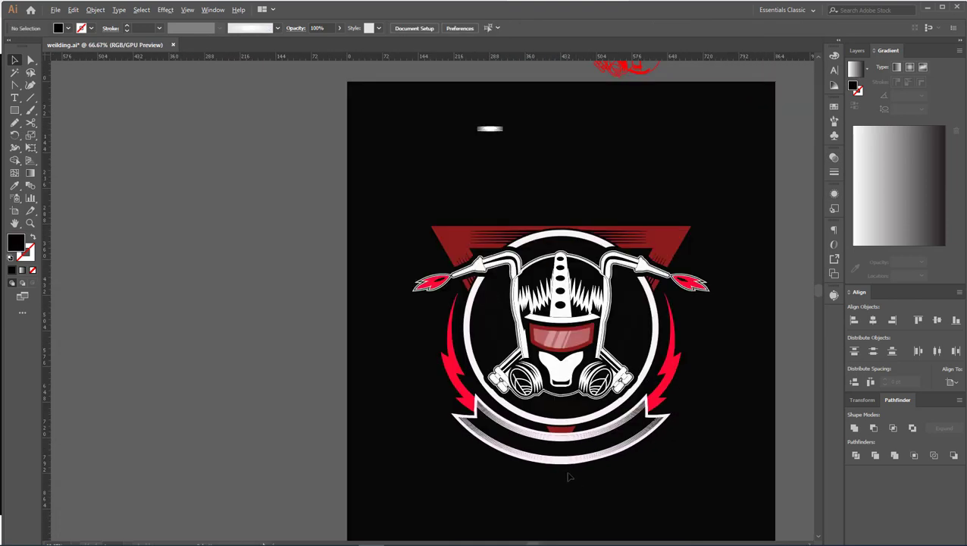
Save the file, then move the WELDER title above the badge and enlarge it.
scroll(570, 476, down, 1)
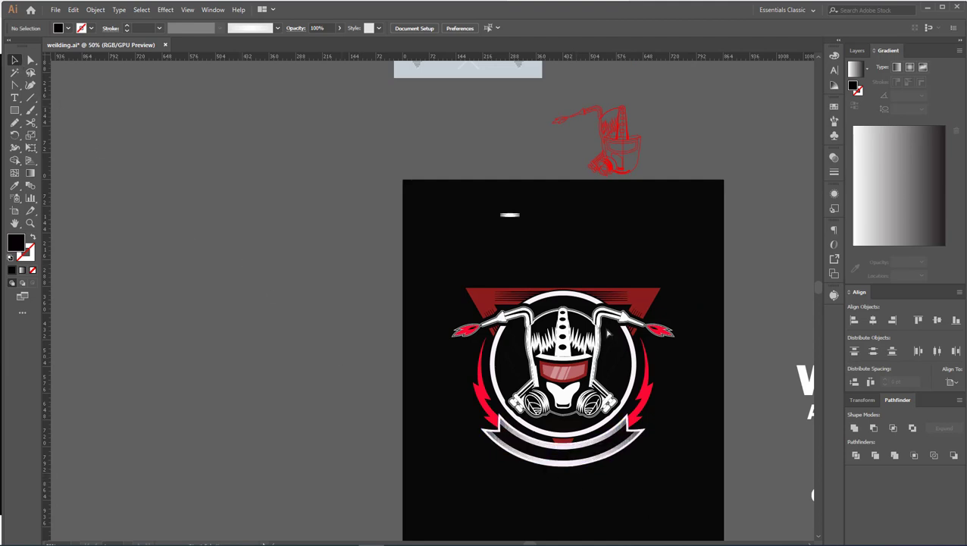
key(ctrl+s)
drag(675, 327, 349, 203)
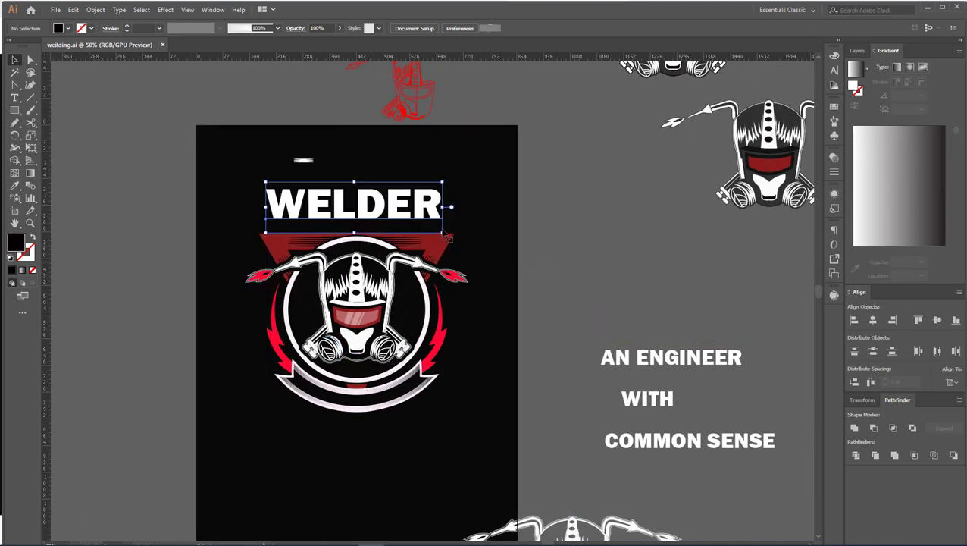
drag(444, 232, 459, 237)
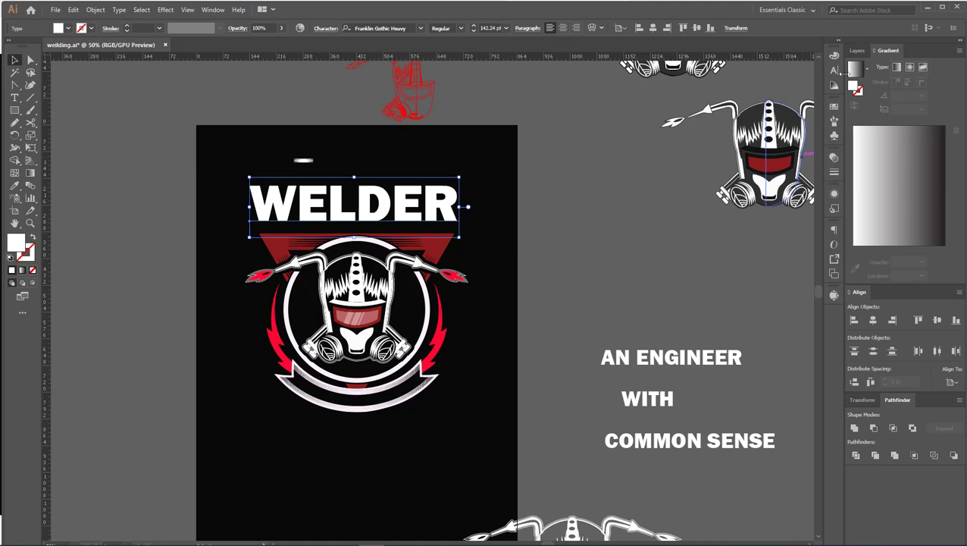
click(834, 69)
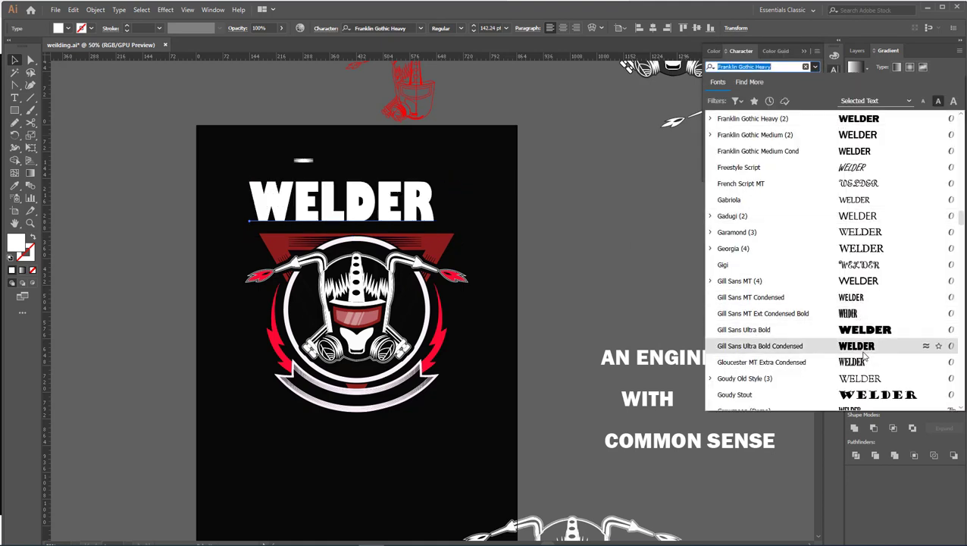
scroll(868, 343, down, 2)
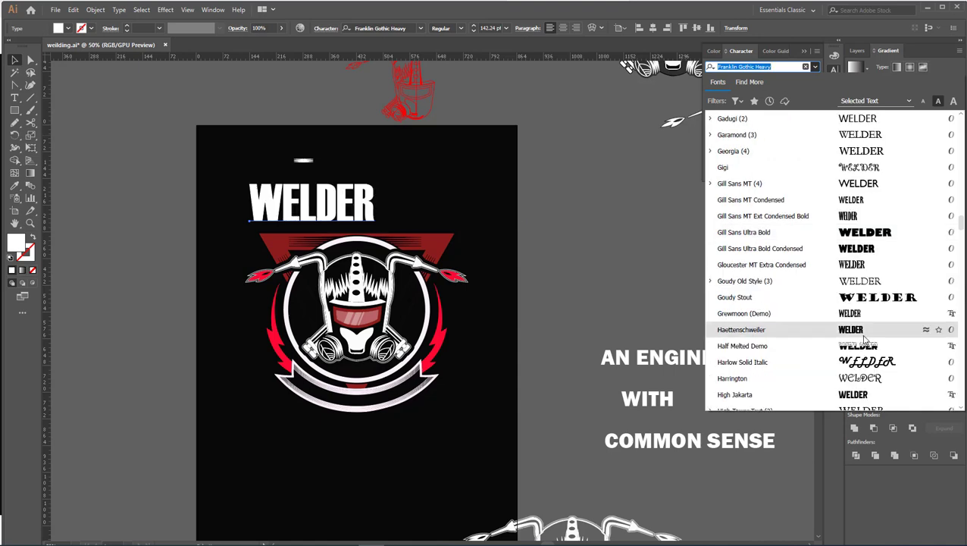
scroll(864, 339, down, 2)
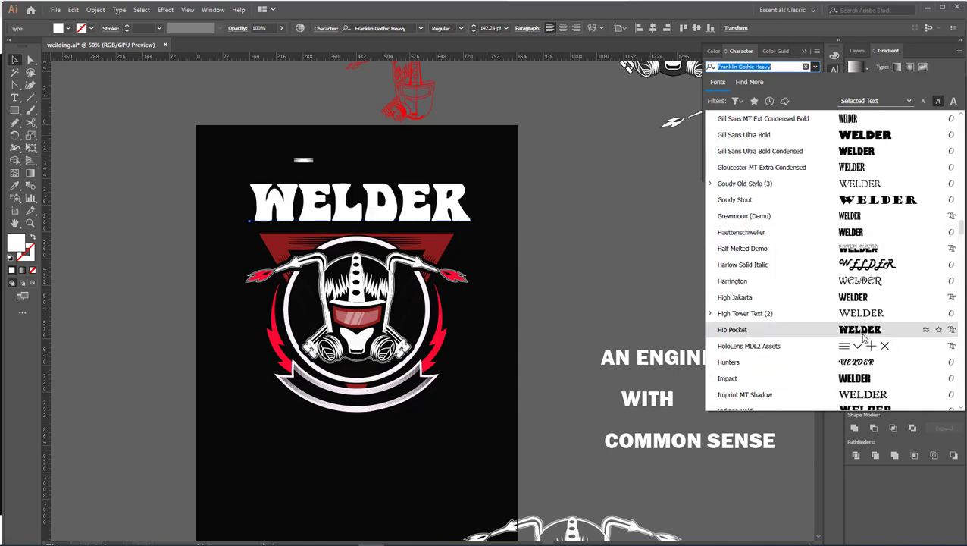
scroll(861, 337, down, 3)
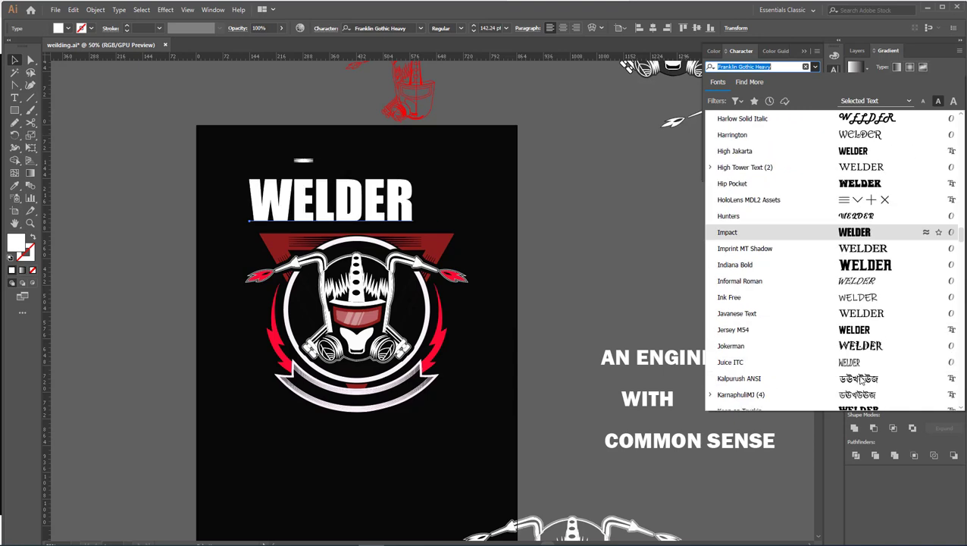
scroll(859, 338, down, 4)
scroll(859, 339, down, 4)
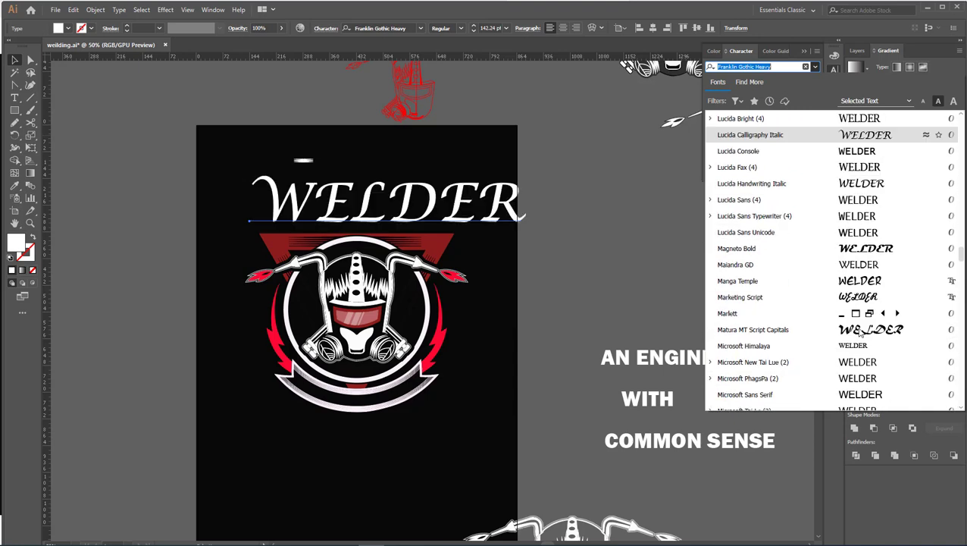
scroll(859, 341, down, 5)
scroll(860, 343, down, 1)
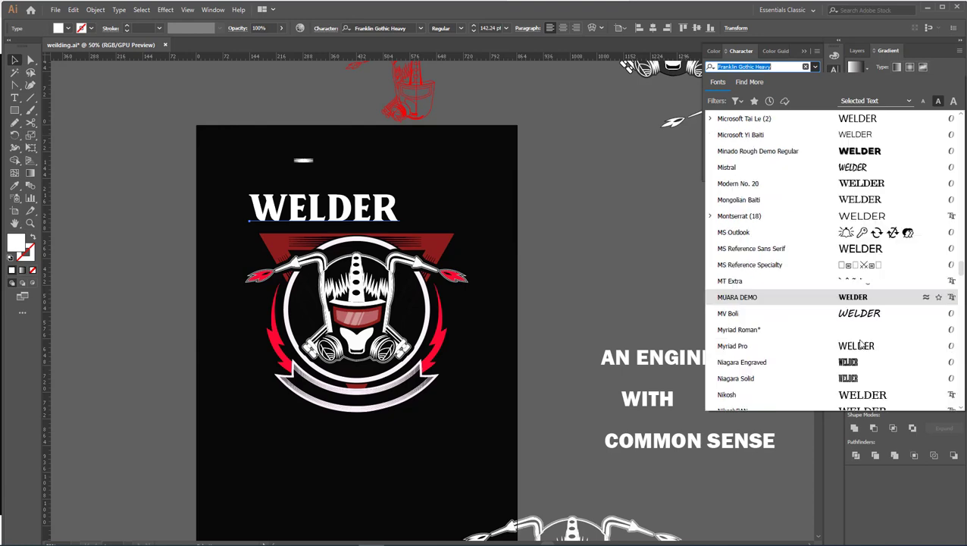
scroll(860, 341, down, 1)
scroll(860, 314, down, 1)
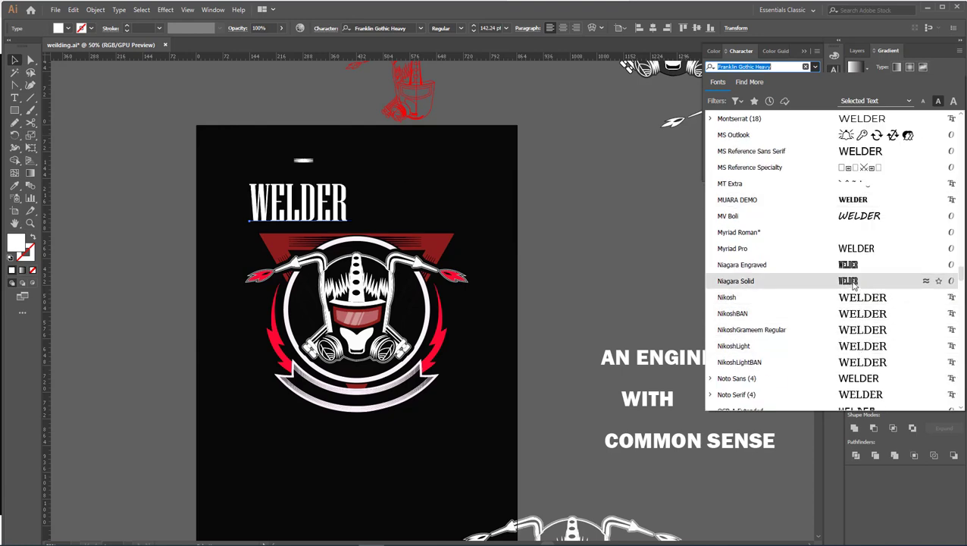
scroll(856, 299, down, 4)
scroll(860, 311, down, 3)
scroll(862, 317, down, 1)
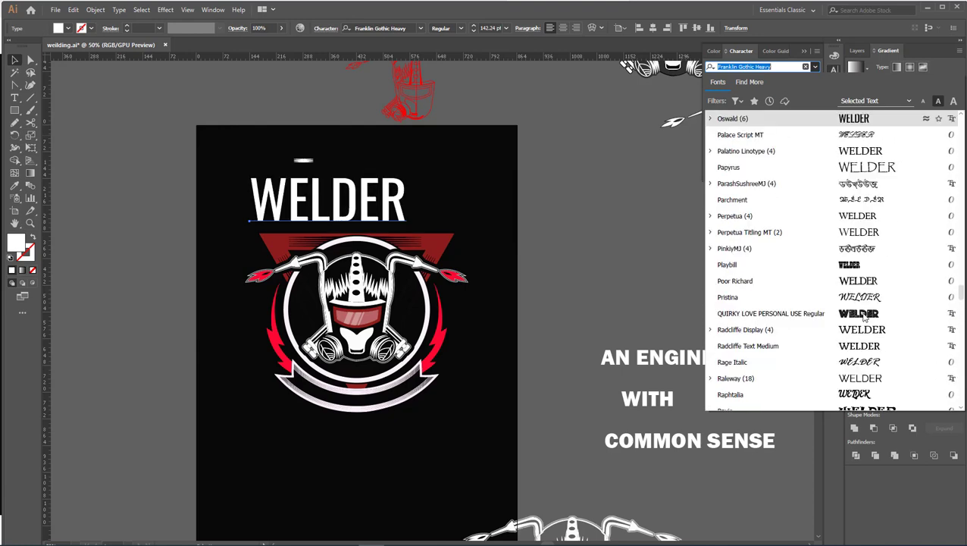
scroll(864, 318, down, 2)
scroll(864, 318, down, 2)
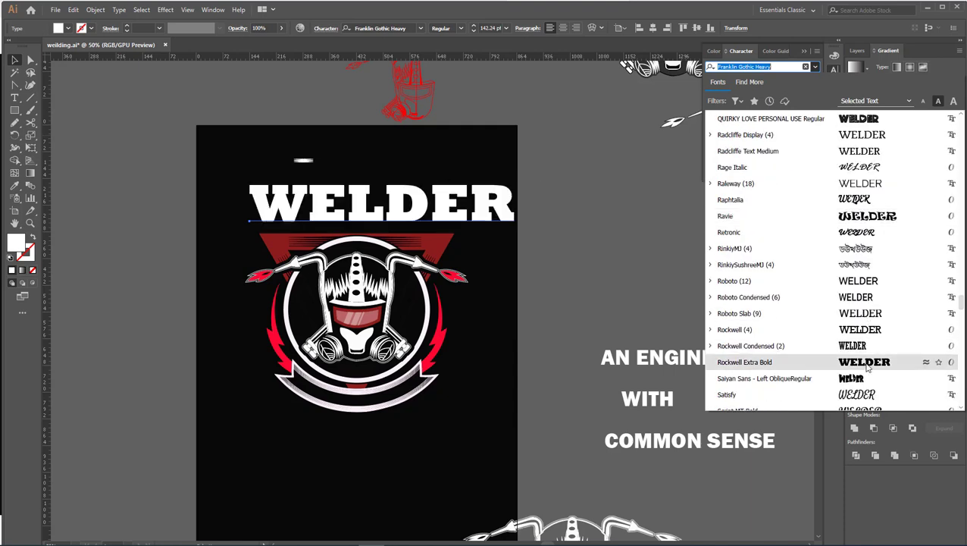
scroll(866, 366, down, 1)
scroll(866, 366, down, 1)
scroll(867, 367, down, 1)
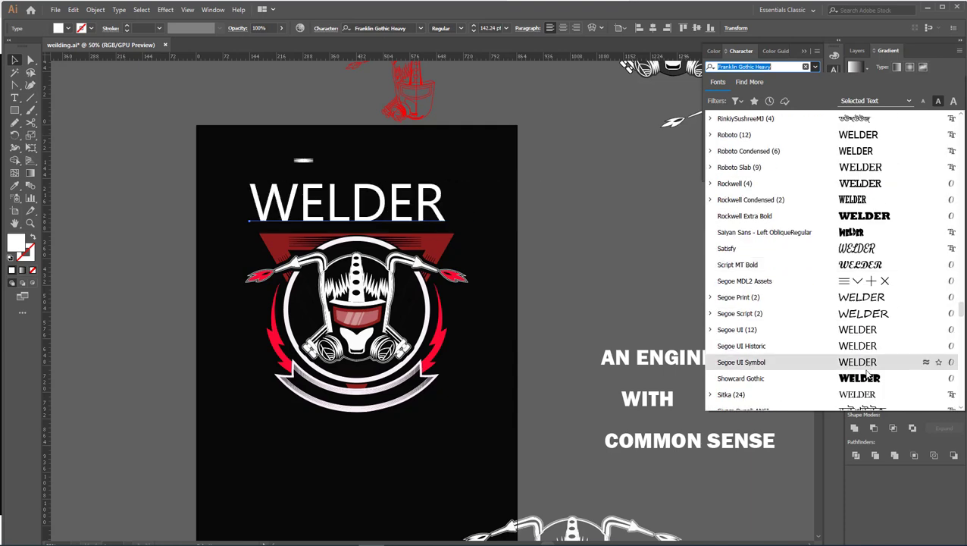
scroll(866, 371, down, 2)
scroll(864, 376, down, 4)
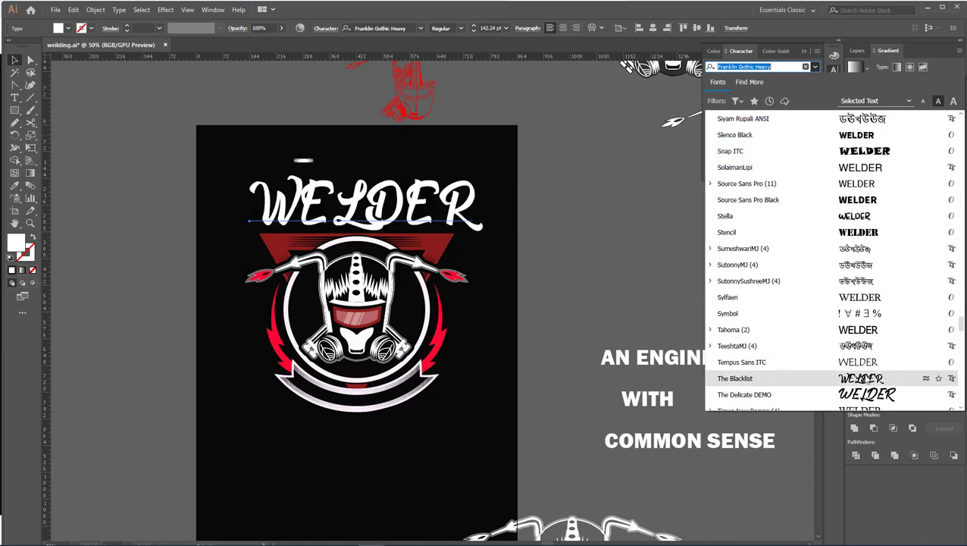
scroll(861, 379, down, 4)
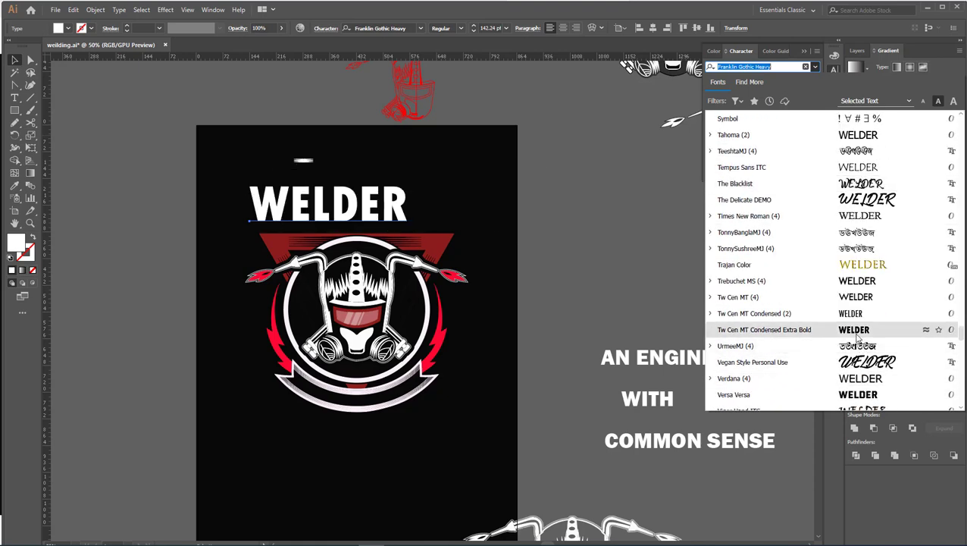
scroll(860, 362, down, 3)
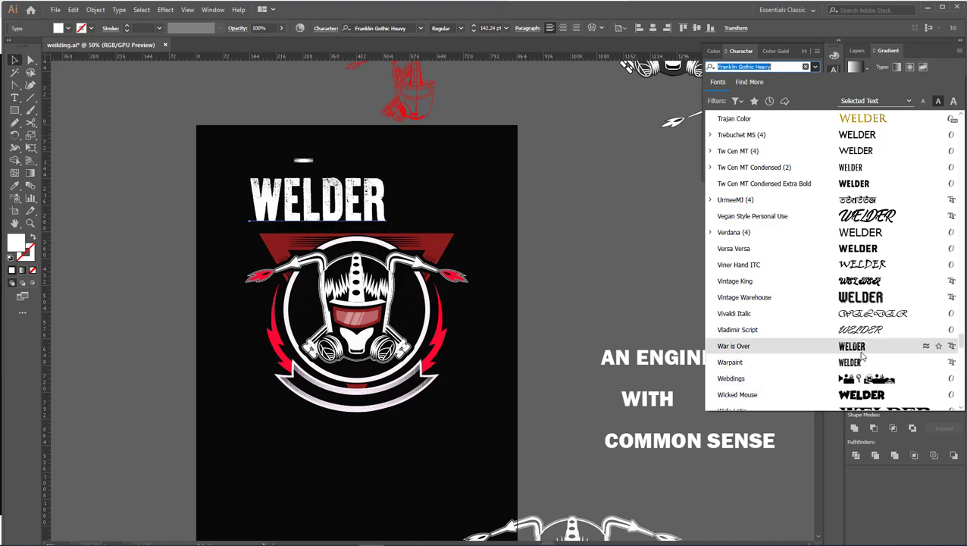
scroll(861, 354, down, 1)
scroll(862, 356, down, 2)
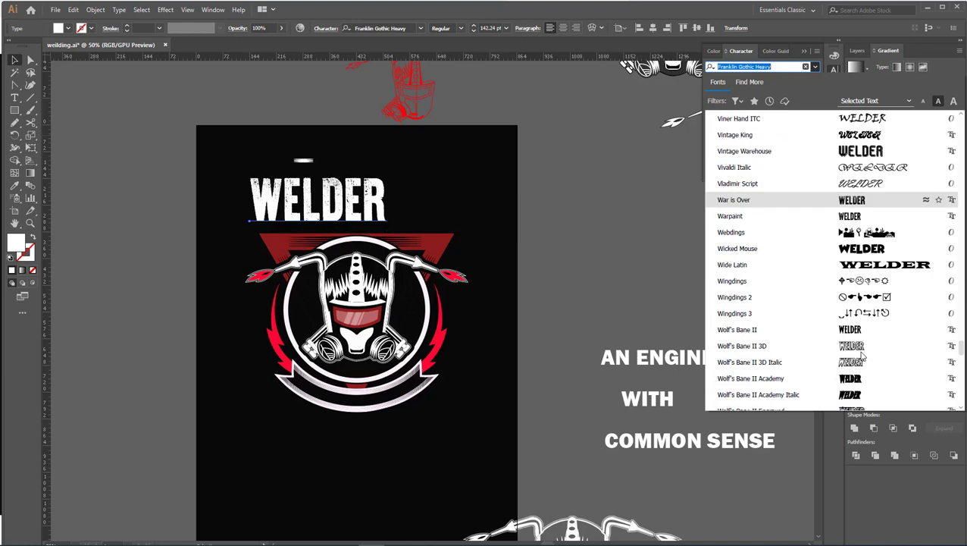
Keep WELDER in Franklin Gothic Heavy, stretch it taller, outline its letters, and scale it up.
key(Escape)
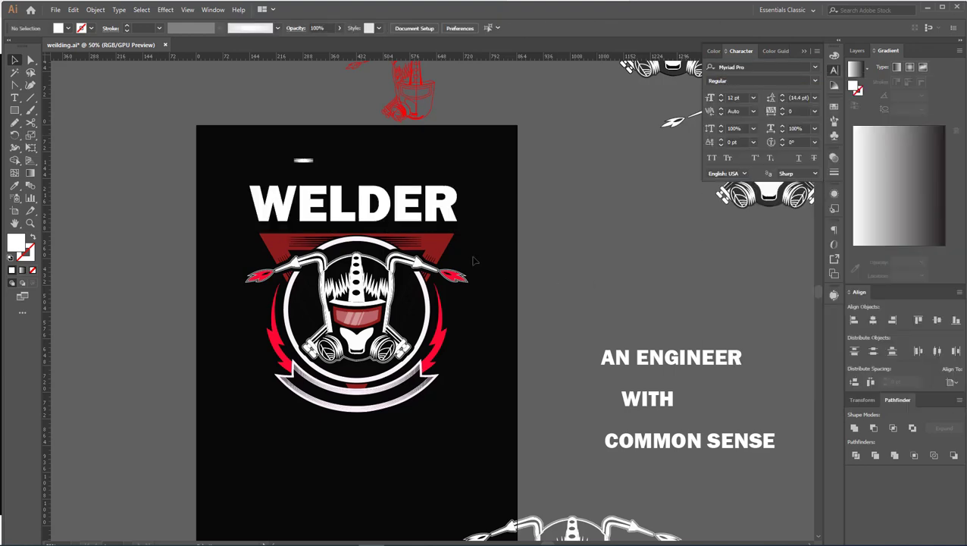
drag(354, 177, 354, 168)
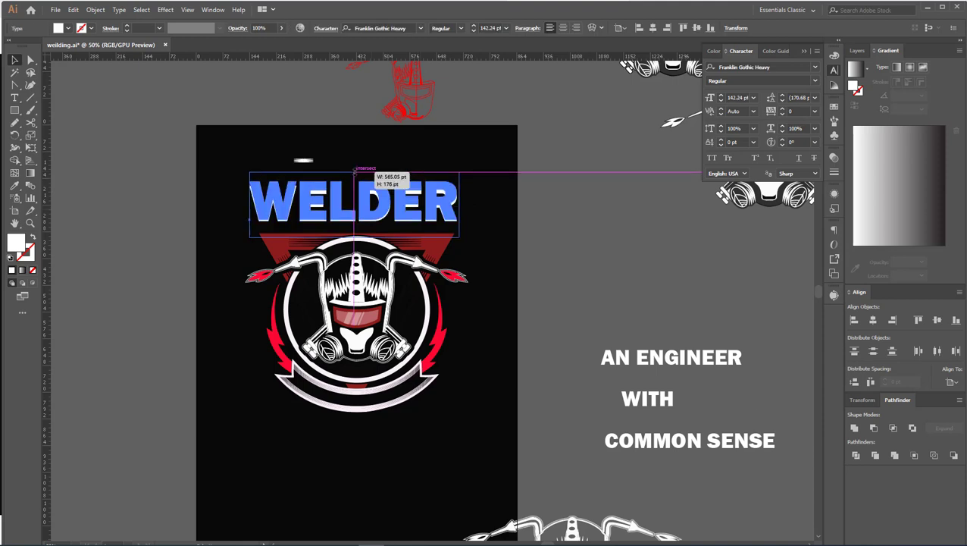
right_click(392, 186)
click(437, 257)
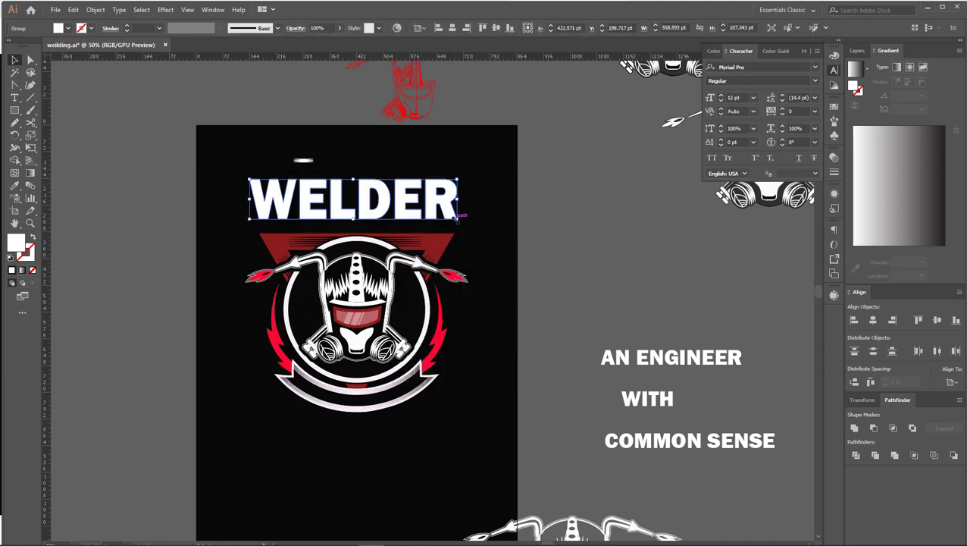
scroll(460, 221, up, 2)
drag(461, 220, 479, 225)
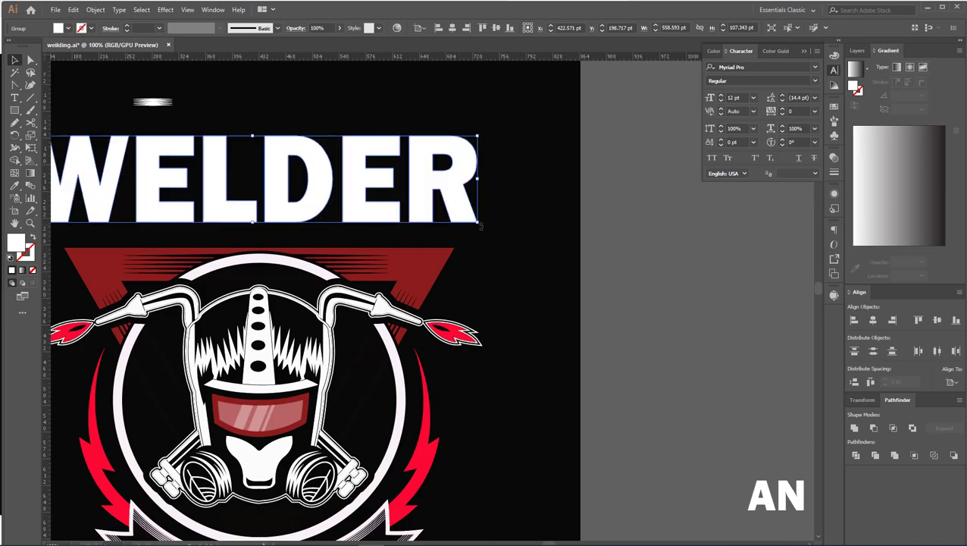
scroll(479, 225, down, 1)
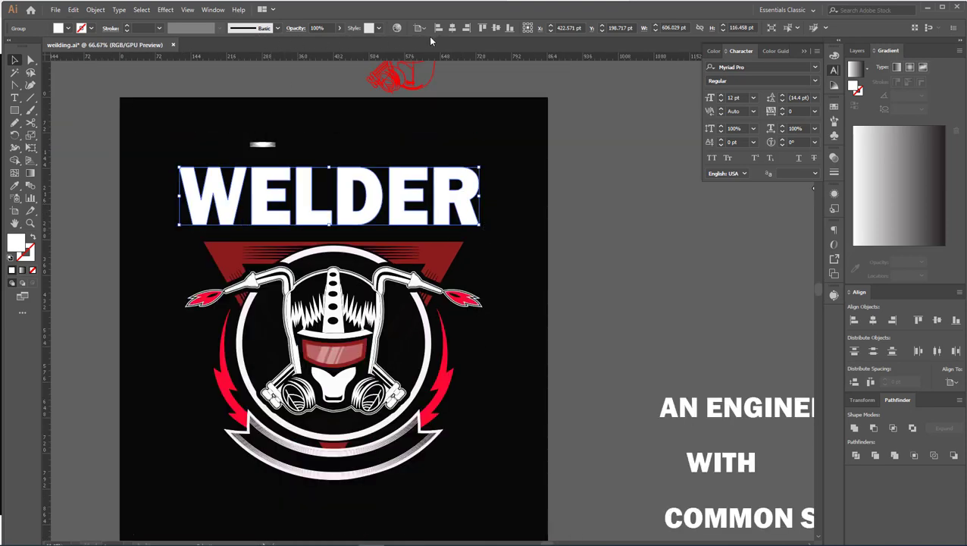
Warp WELDER with Arc Lower at −12% bend, then stretch it taller and shift it right.
click(166, 10)
mouse_move(215, 144)
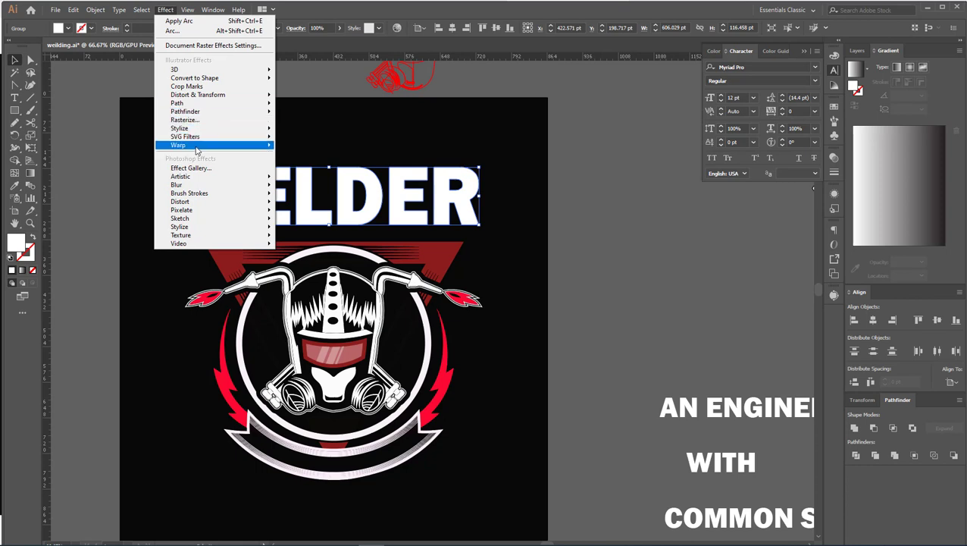
click(308, 149)
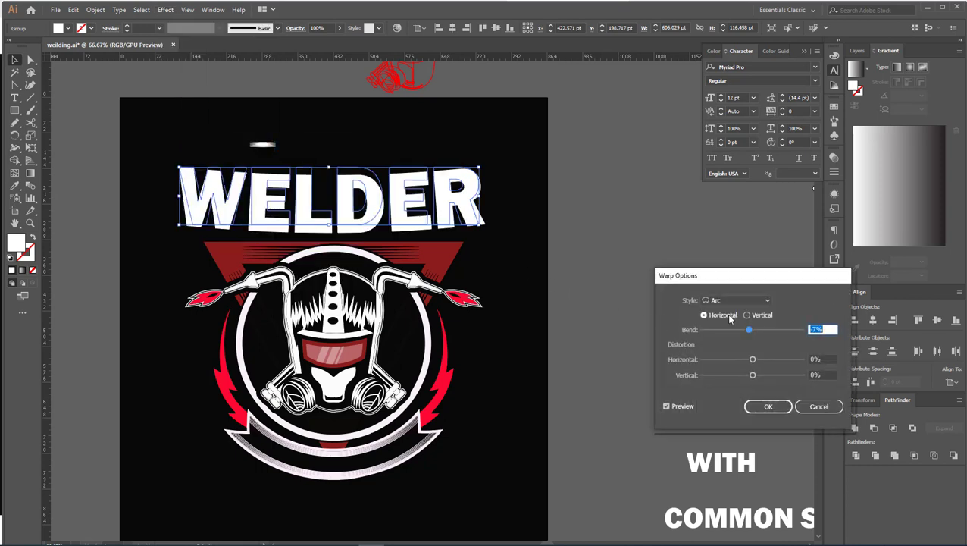
drag(748, 330, 750, 329)
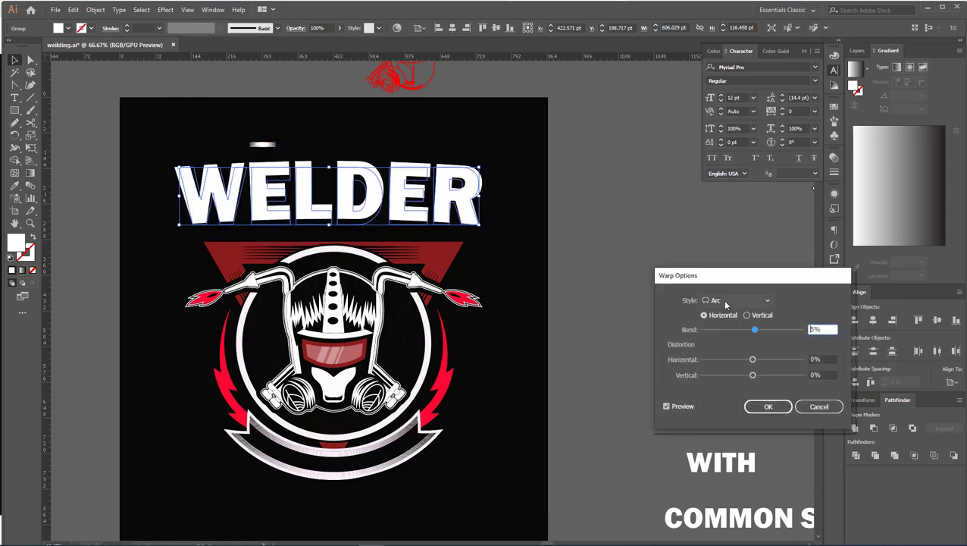
click(729, 301)
click(734, 323)
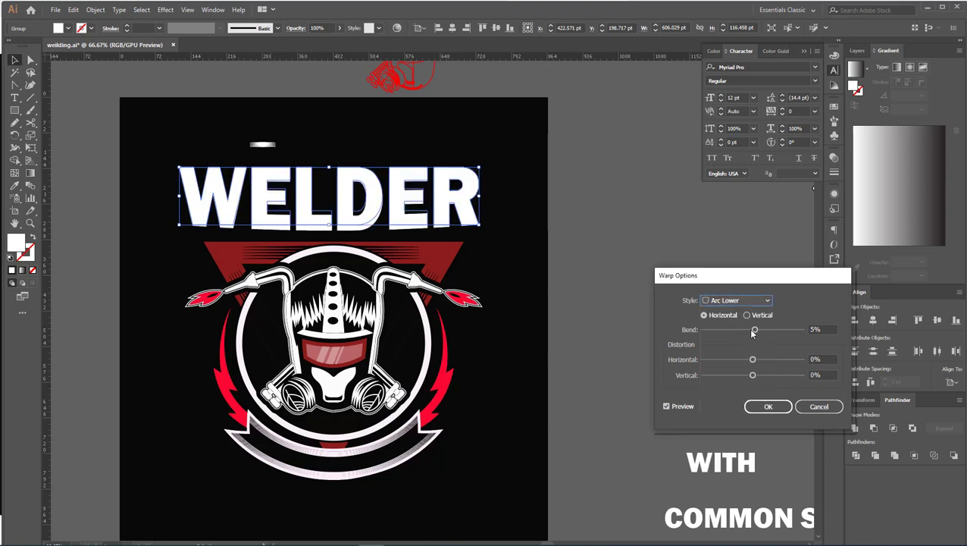
mouse_move(749, 330)
mouse_down()
mouse_move(763, 332)
mouse_move(742, 333)
mouse_up()
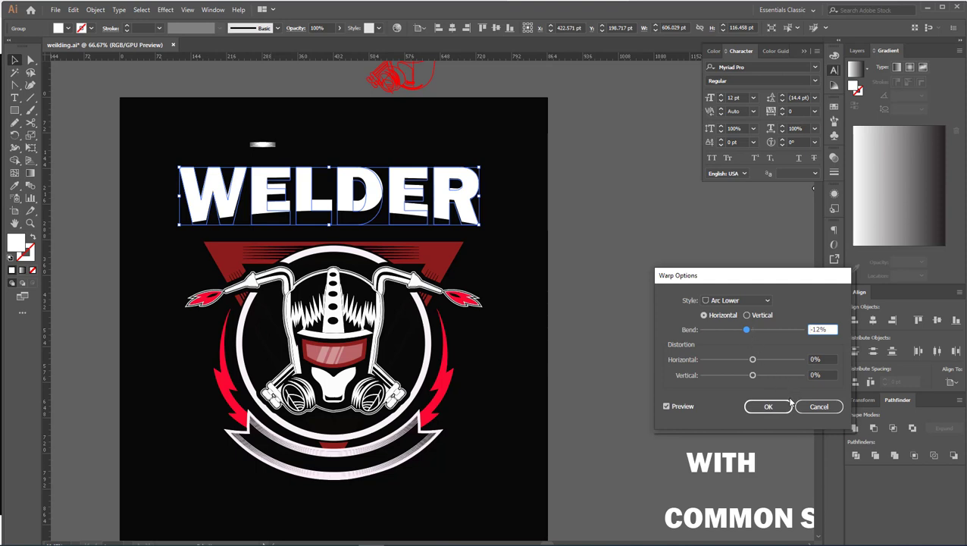
click(767, 406)
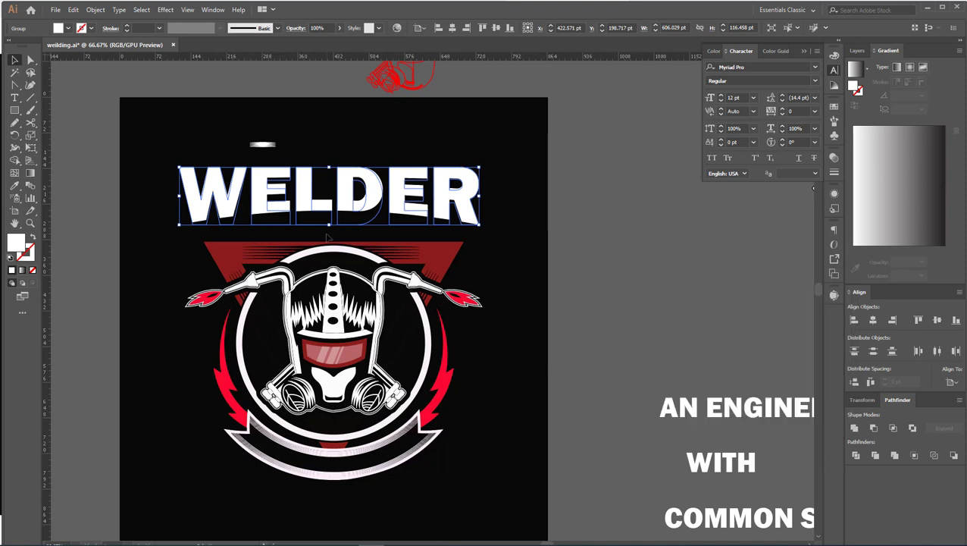
drag(328, 226, 329, 235)
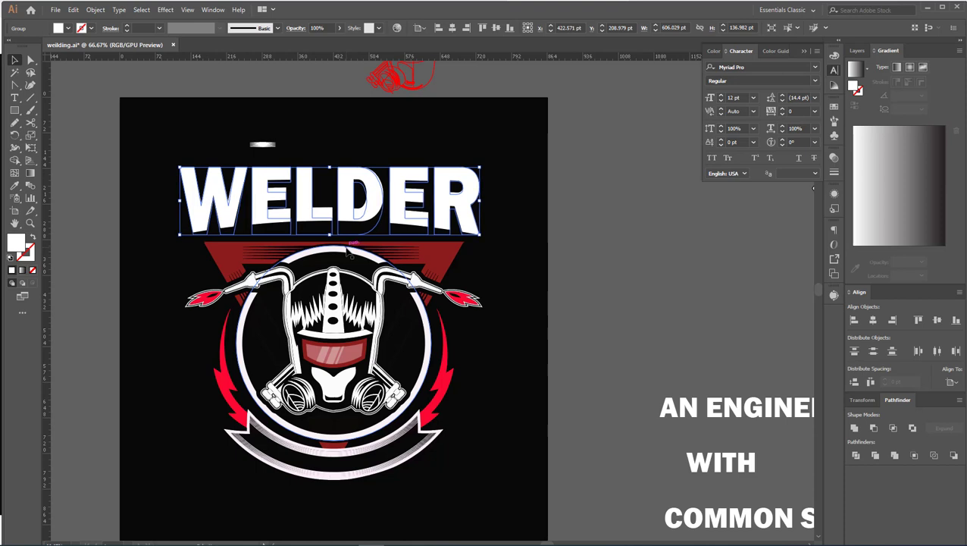
drag(372, 234, 377, 235)
Expand the warped WELDER appearance and try an Offset Path, then undo it.
click(95, 9)
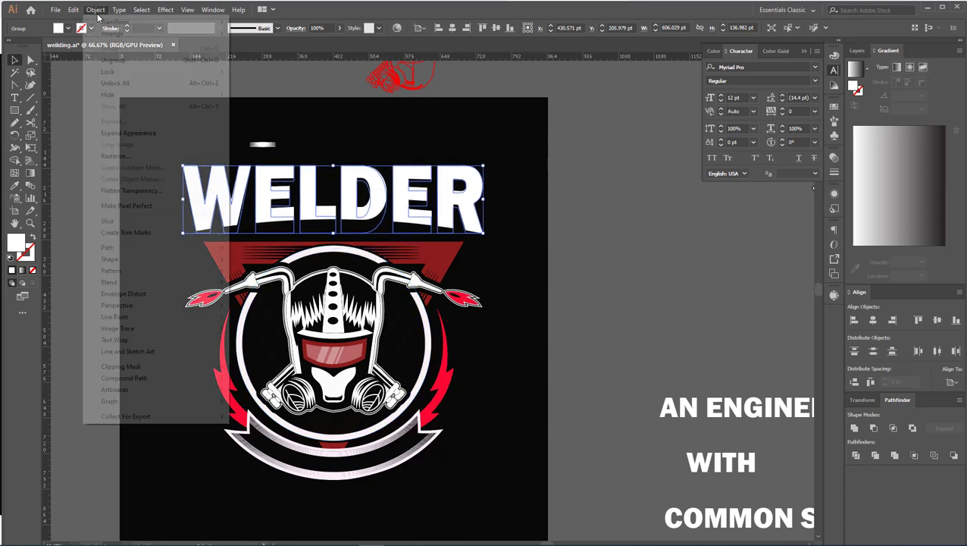
click(129, 129)
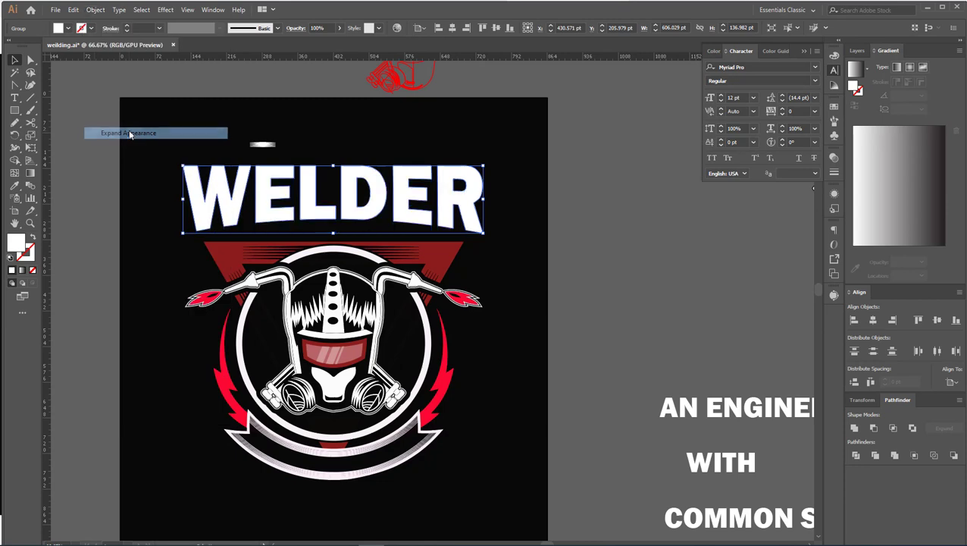
click(96, 9)
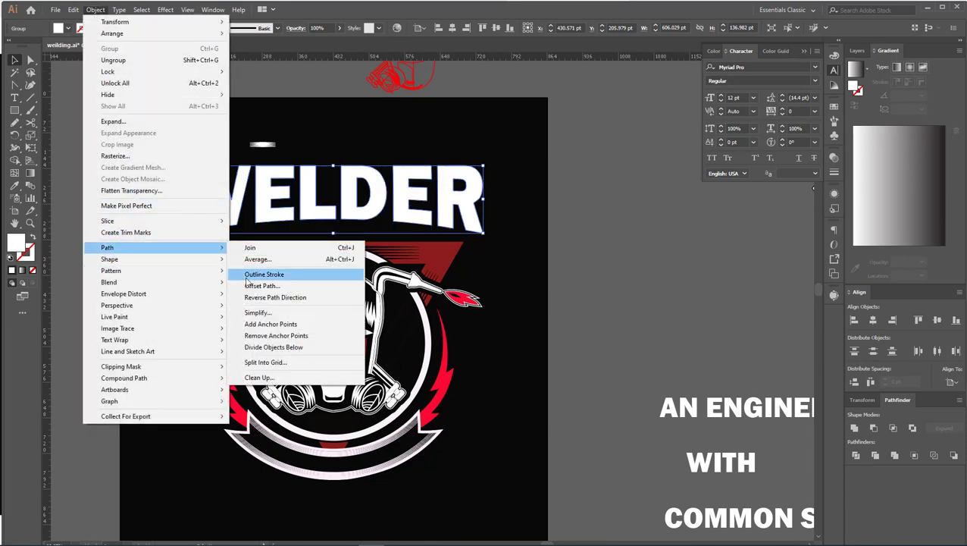
click(261, 285)
click(570, 345)
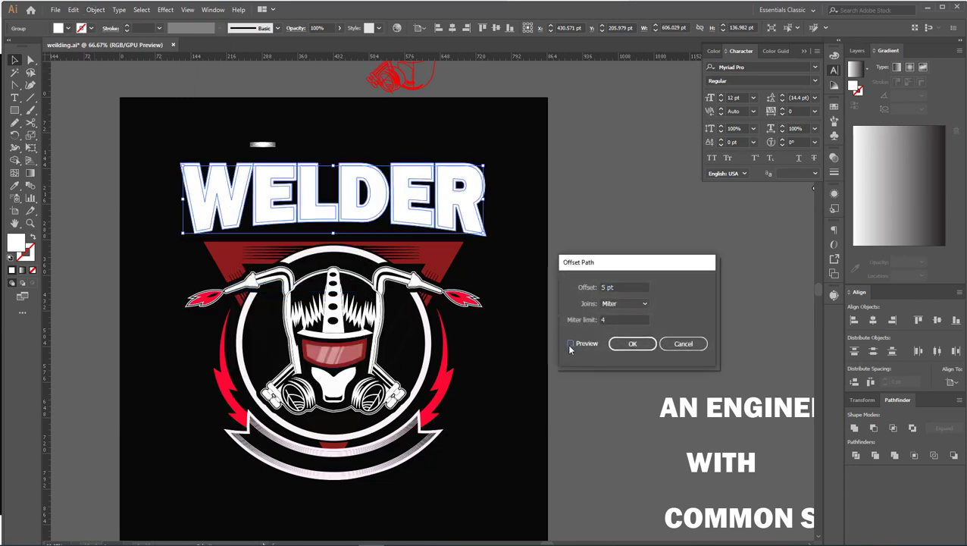
click(621, 286)
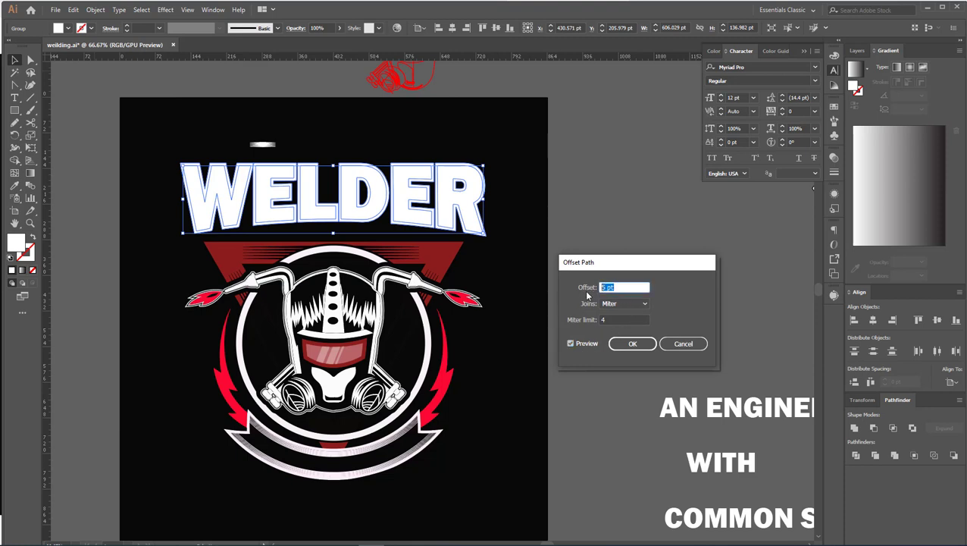
click(632, 344)
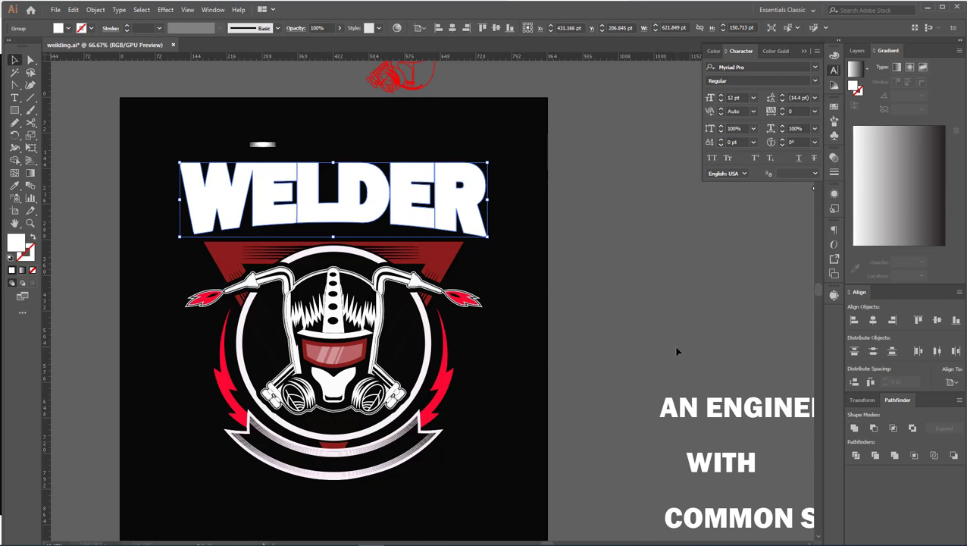
key(ctrl+z)
key(ctrl+z)
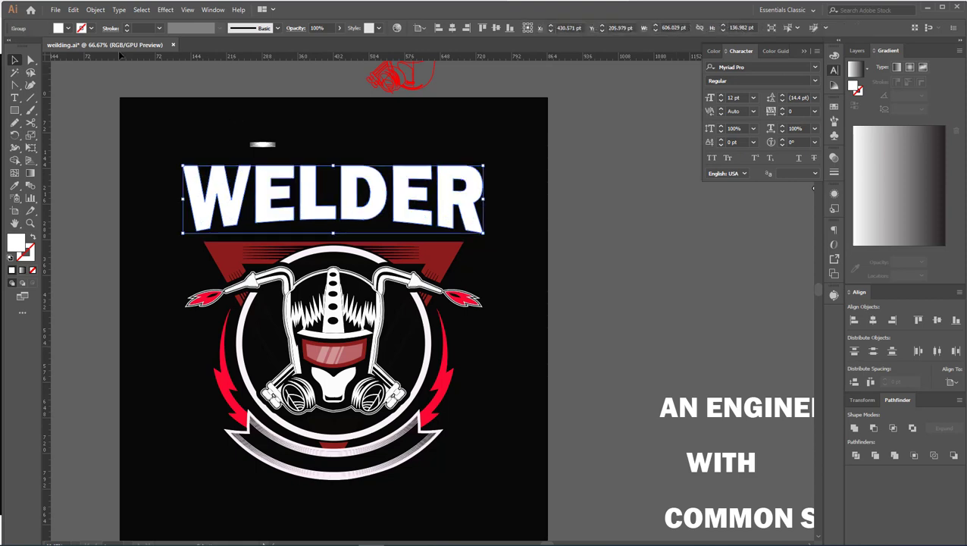
Apply a 6 pt Offset Path around the WELDER letters.
click(94, 10)
mouse_move(107, 247)
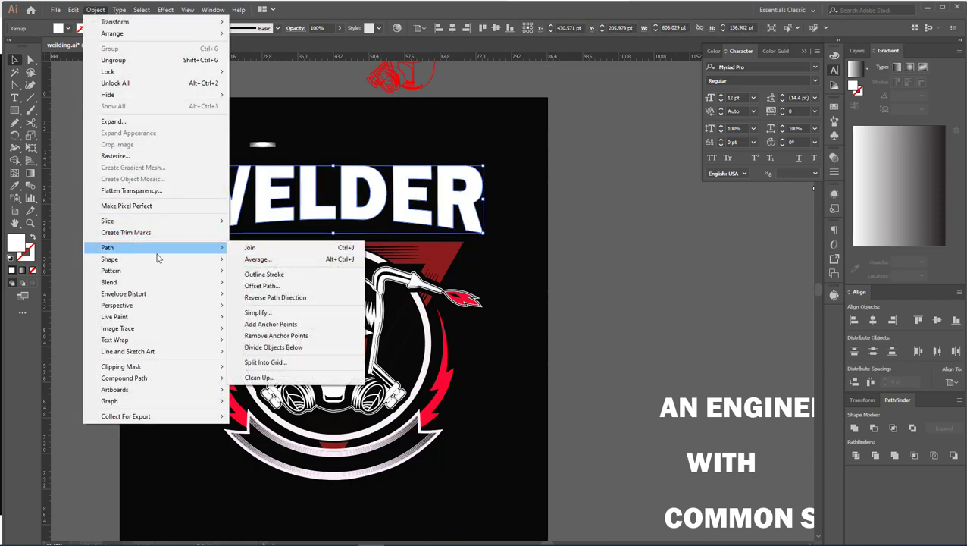
click(272, 288)
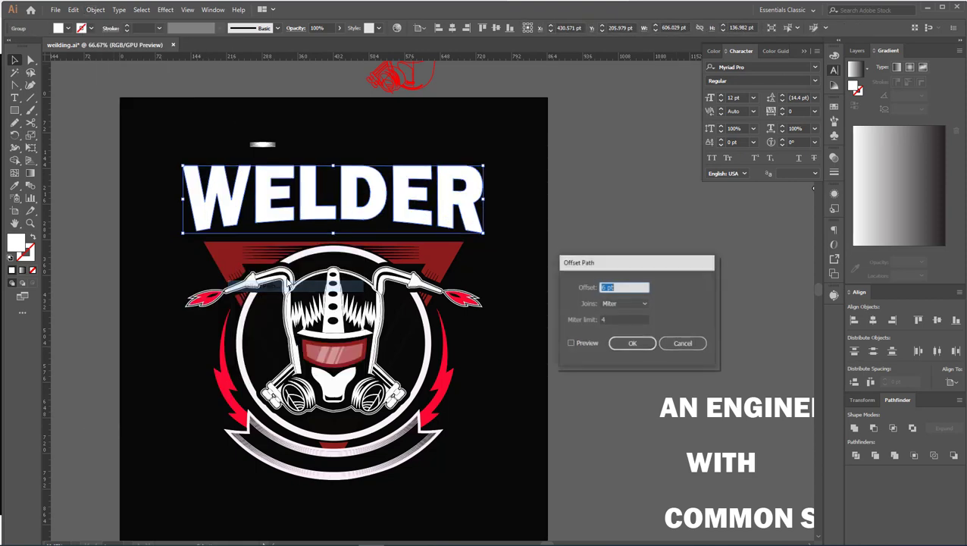
click(571, 344)
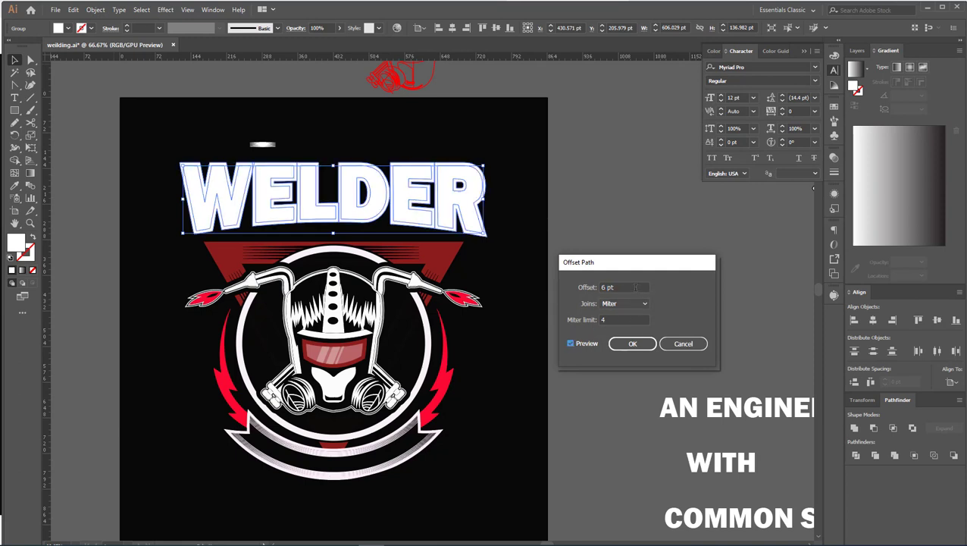
double_click(606, 288)
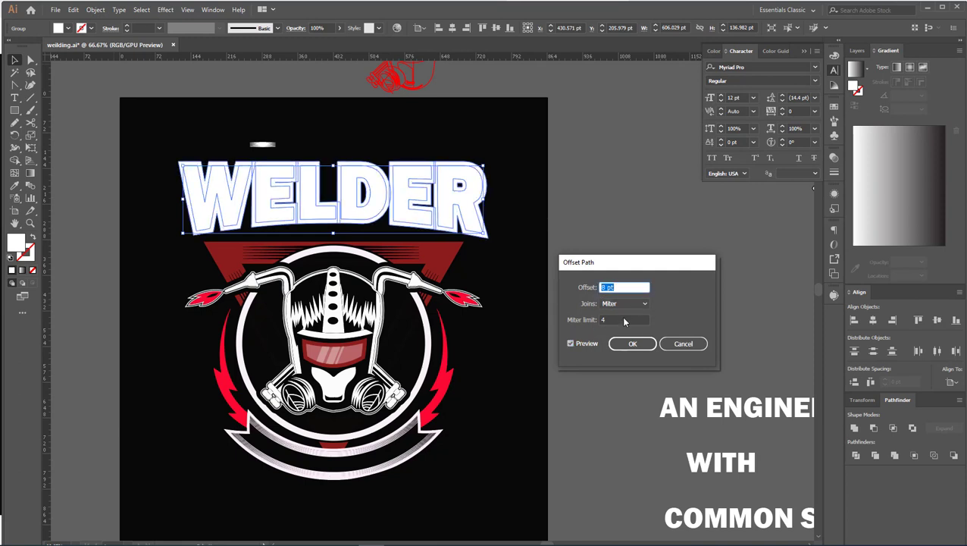
click(633, 346)
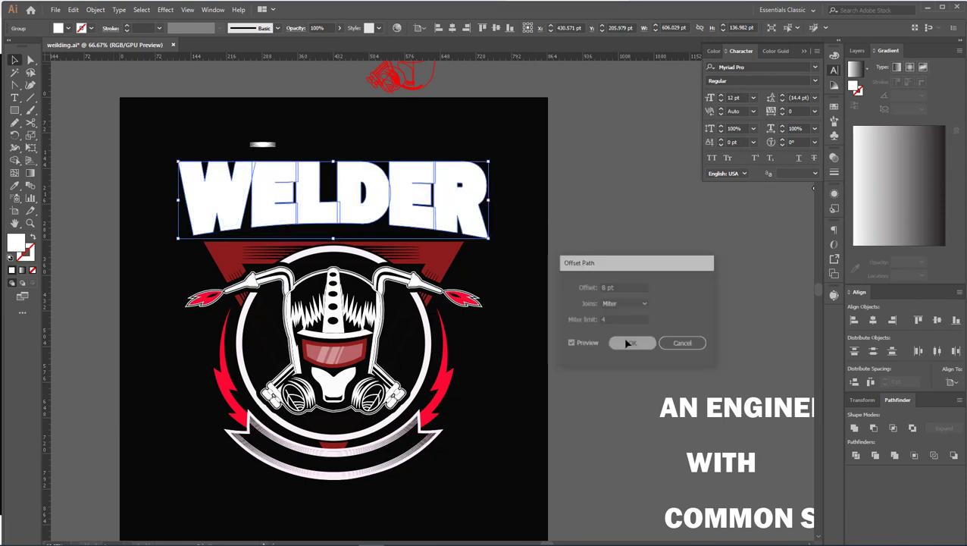
Merge WELDER's offset shapes, enlarge the result, and nudge it downward.
click(853, 428)
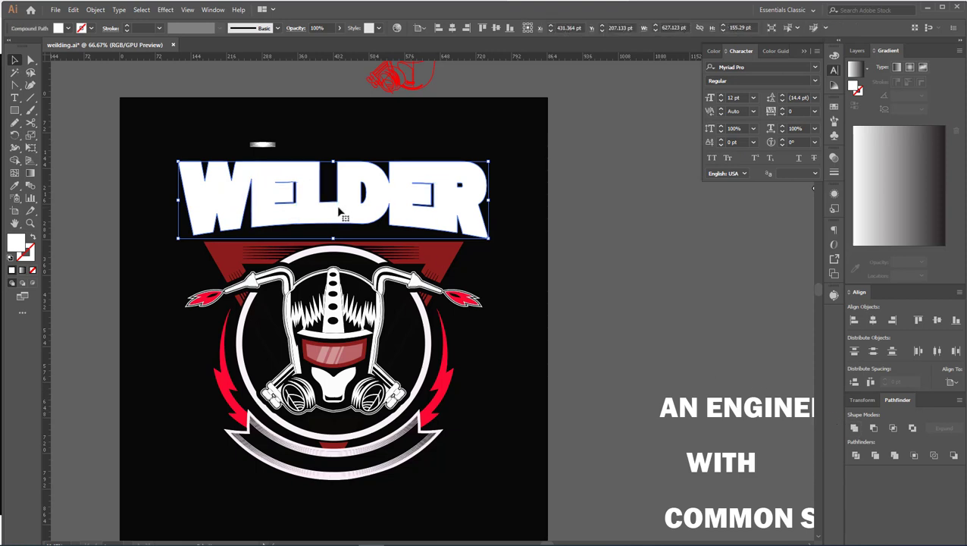
key(a)
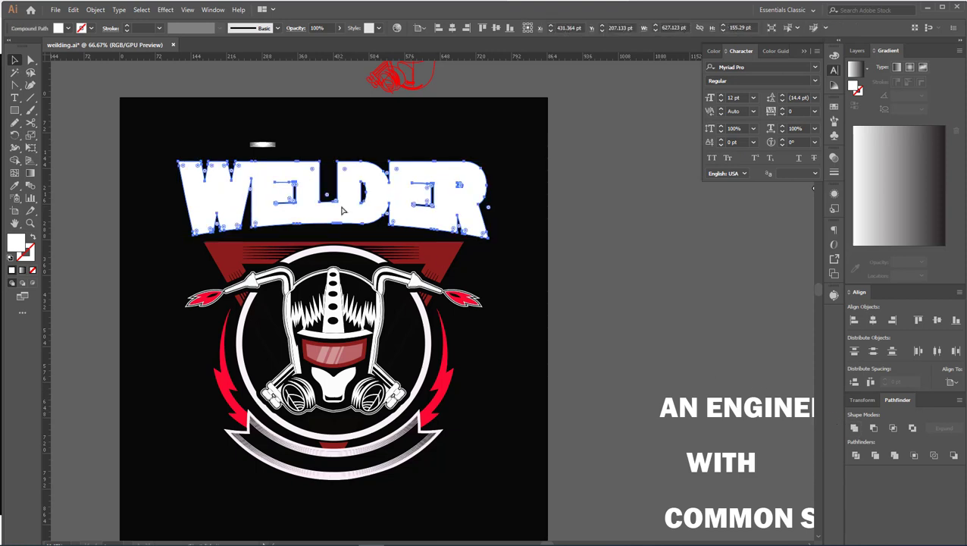
key(v)
drag(490, 238, 478, 242)
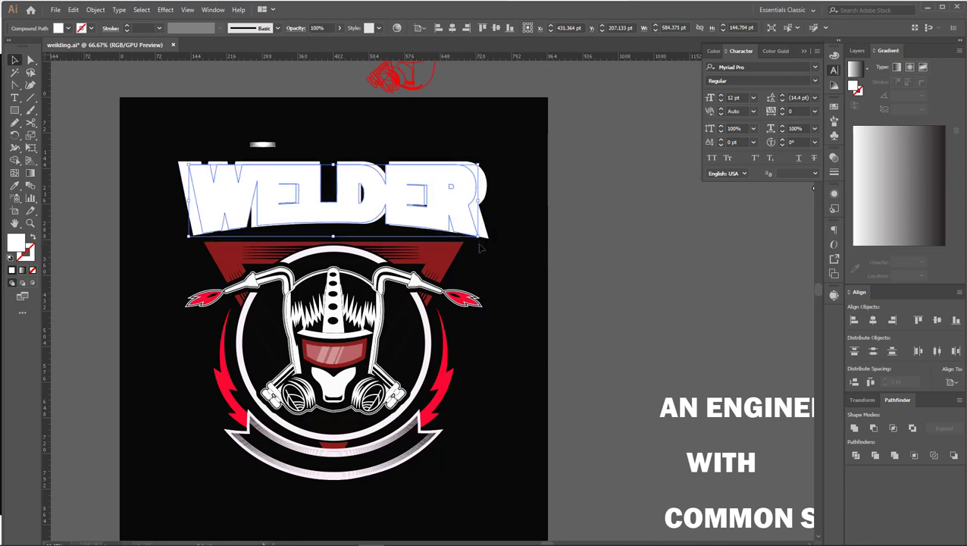
key(shift+Down)
key(shift+Down)
key(Down)
key(Down)
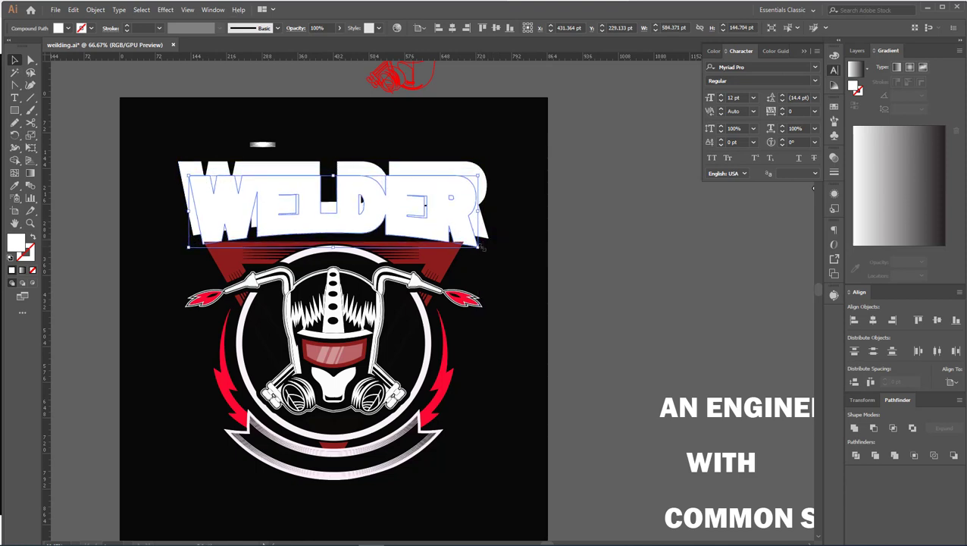
key(Down)
key(Down)
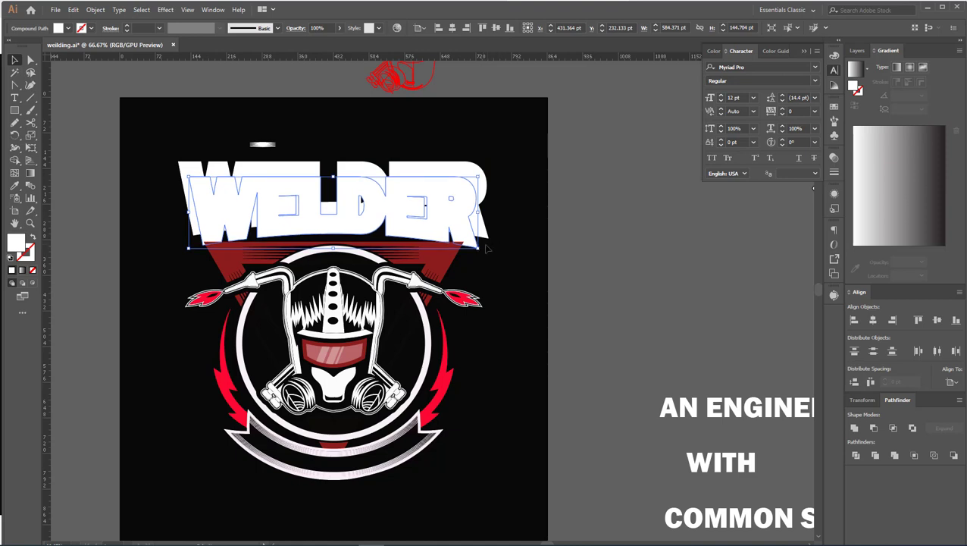
Ungroup the WELDER title and shrink the back copy slightly inward.
drag(489, 248, 489, 240)
click(488, 238)
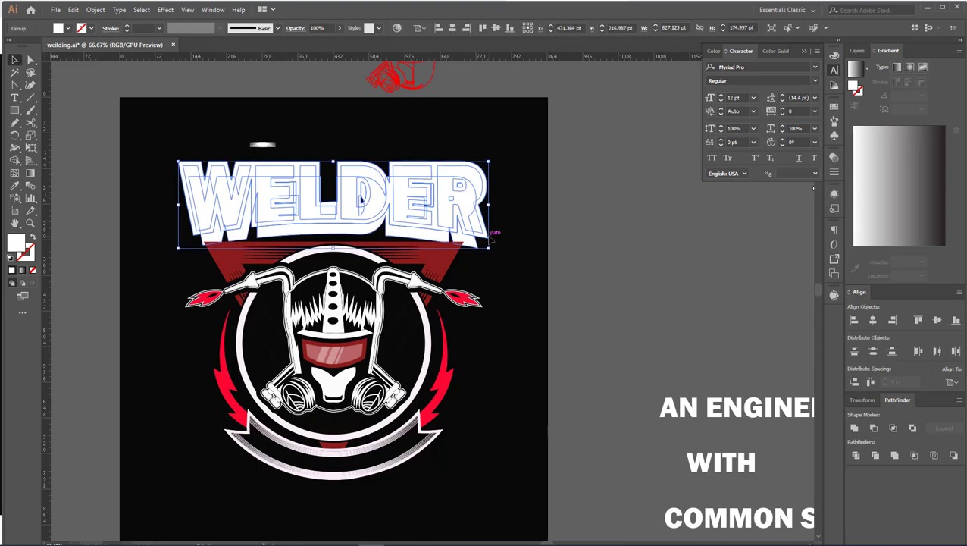
right_click(489, 237)
click(527, 322)
click(487, 240)
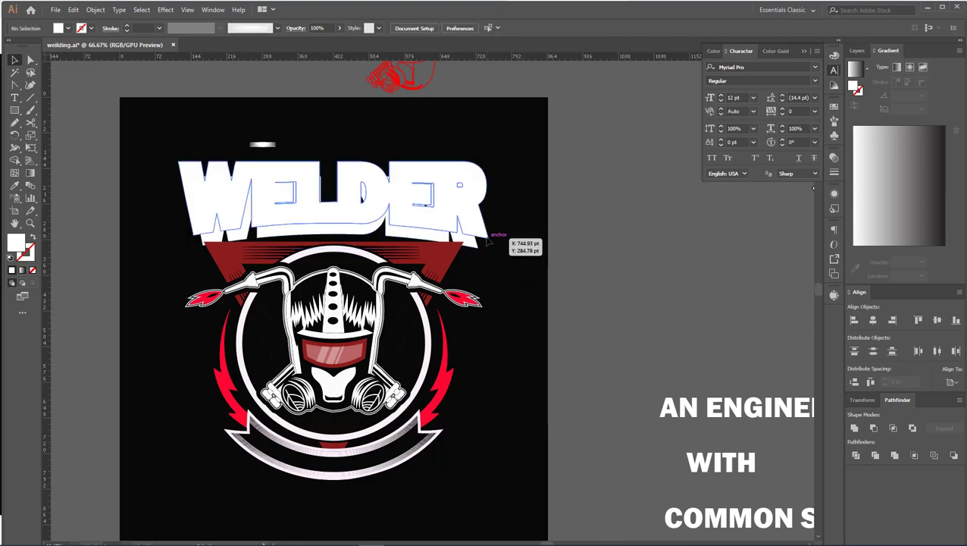
click(487, 241)
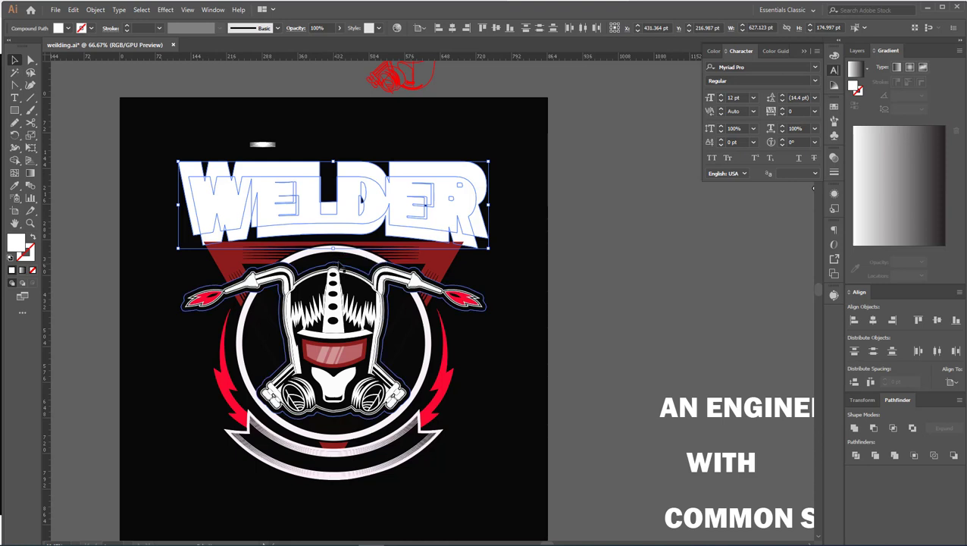
mouse_move(488, 247)
mouse_down()
mouse_move(479, 247)
mouse_move(489, 242)
mouse_move(489, 252)
mouse_up()
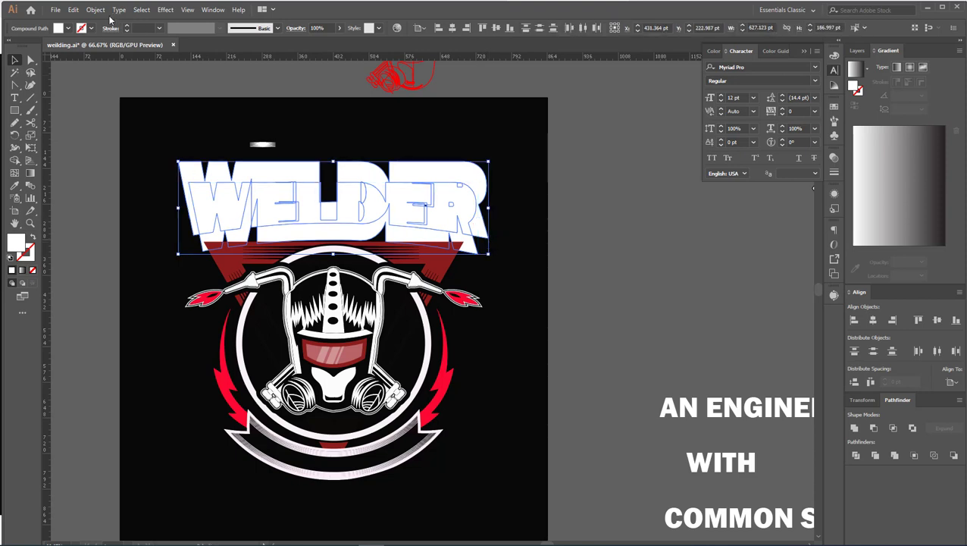
Set the Blend tool to 100 specified steps; test-blend the WELDER copies, then undo.
double_click(31, 185)
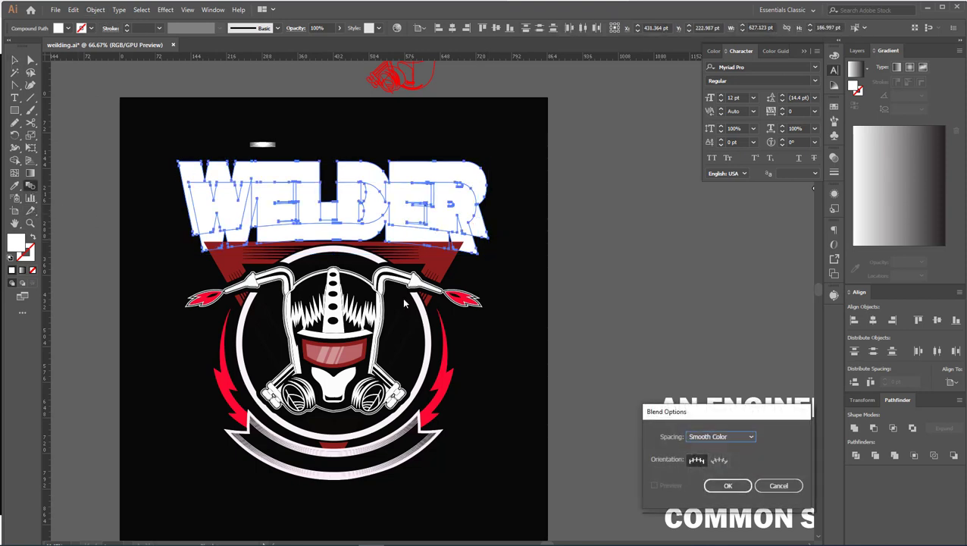
click(733, 439)
click(720, 458)
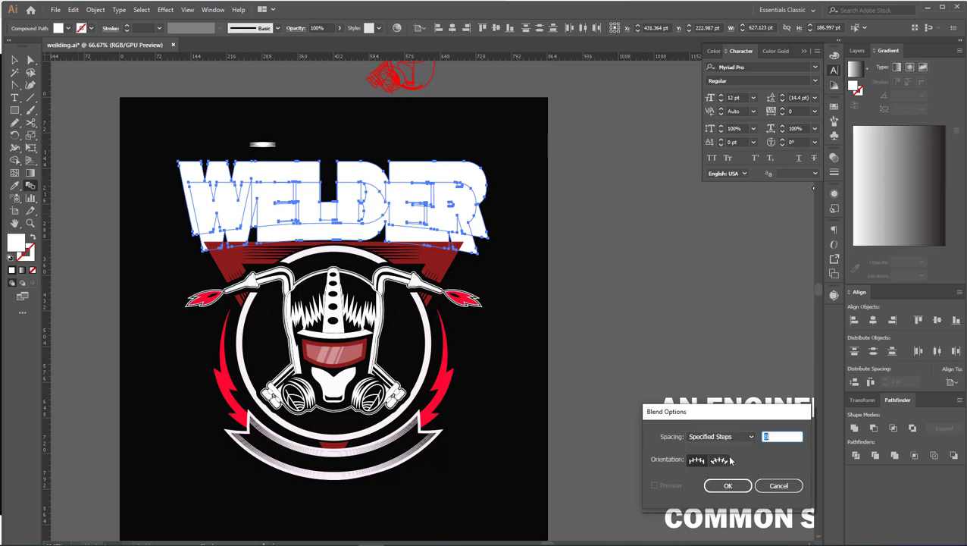
text(100)
click(739, 488)
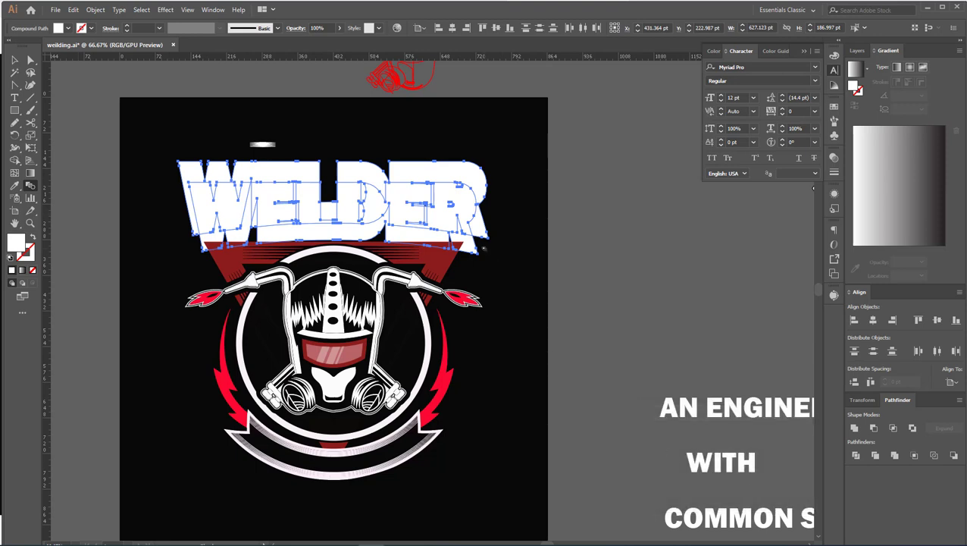
click(487, 241)
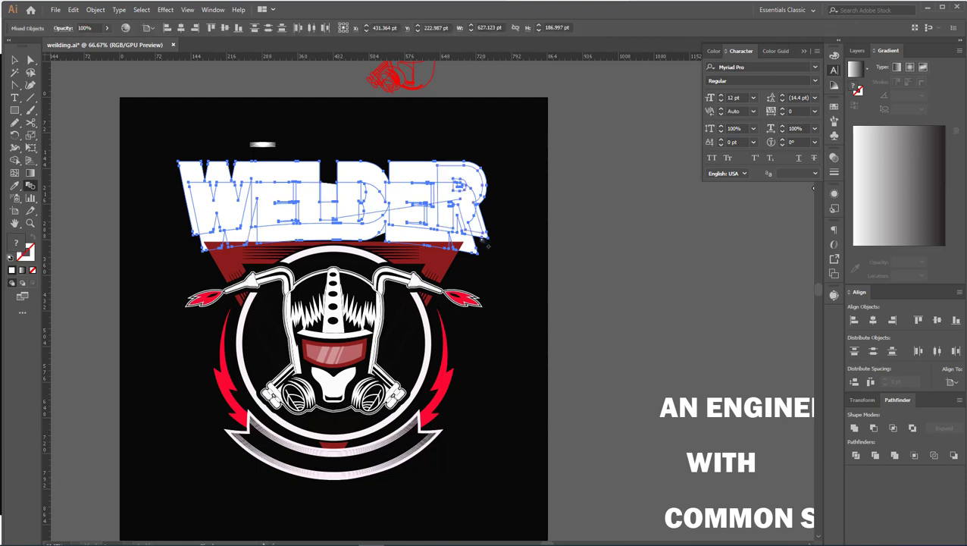
key(ctrl+z)
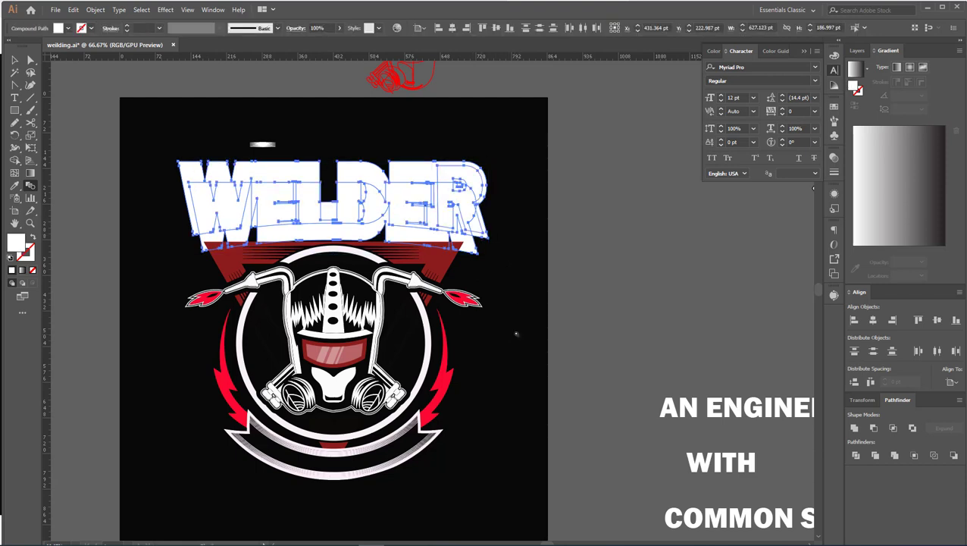
key(v)
click(539, 323)
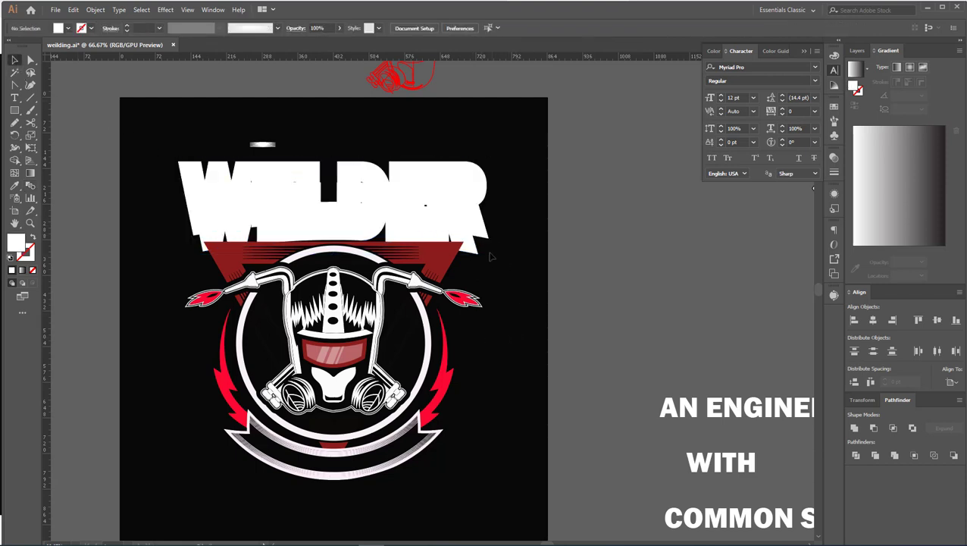
Stretch the back WELDER copy downward, blend the two copies, and expand the blend.
scroll(477, 256, up, 1)
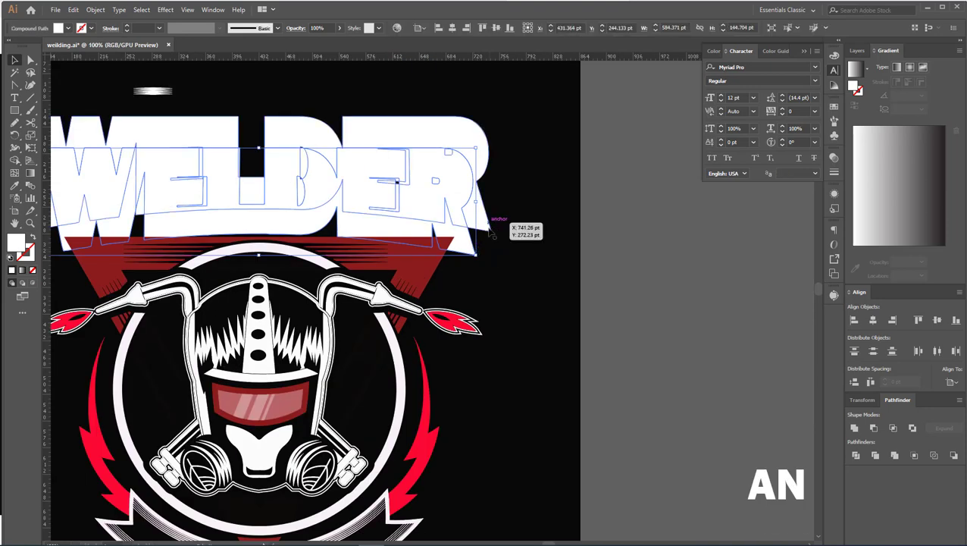
click(501, 236)
drag(443, 151, 543, 311)
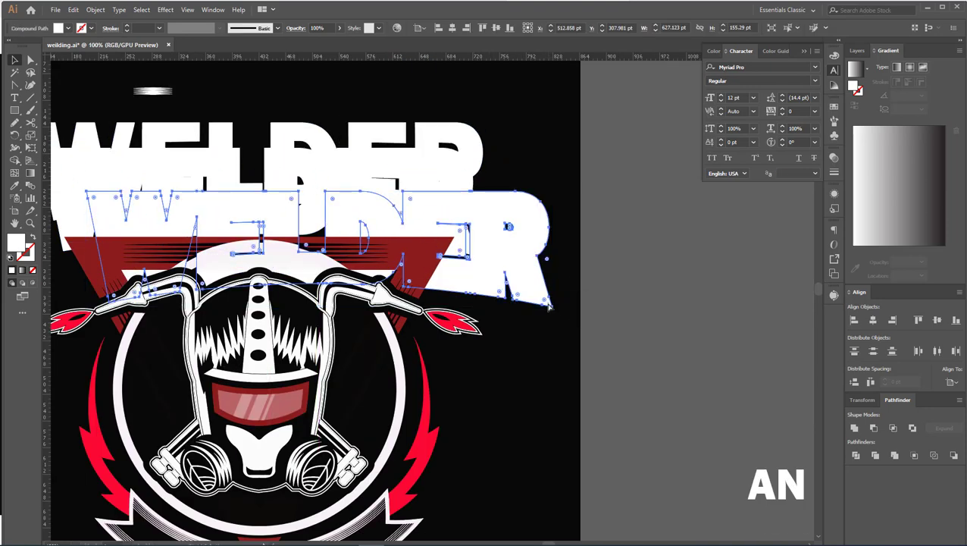
drag(493, 284, 477, 264)
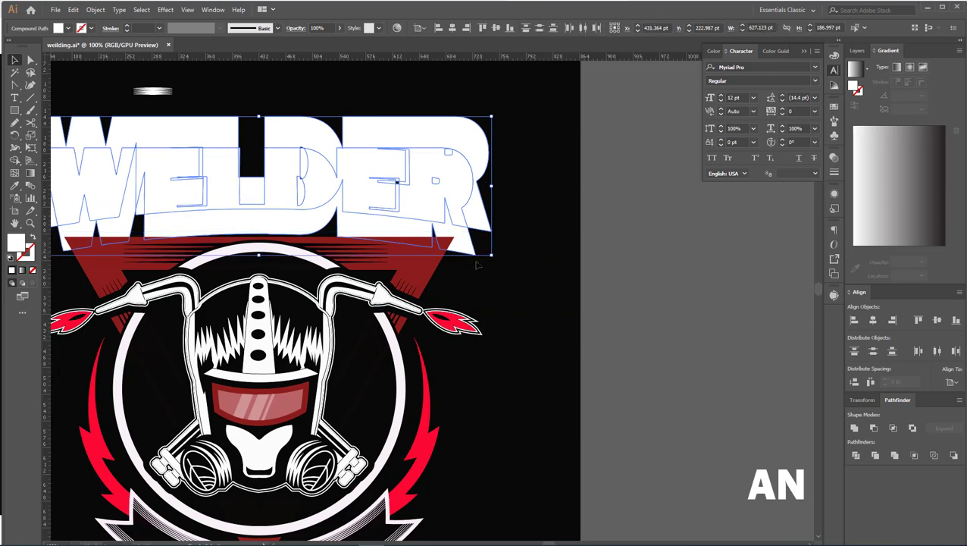
click(94, 9)
mouse_move(123, 293)
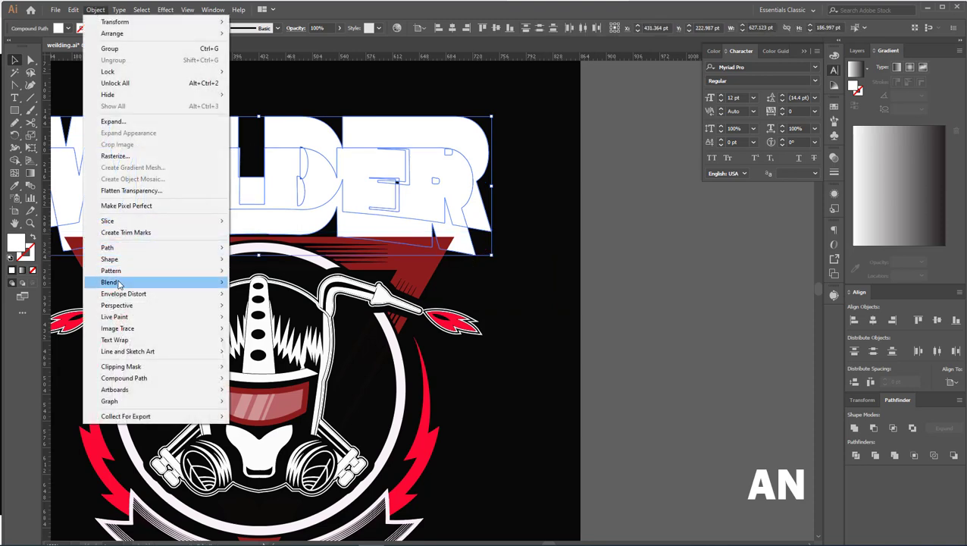
click(252, 282)
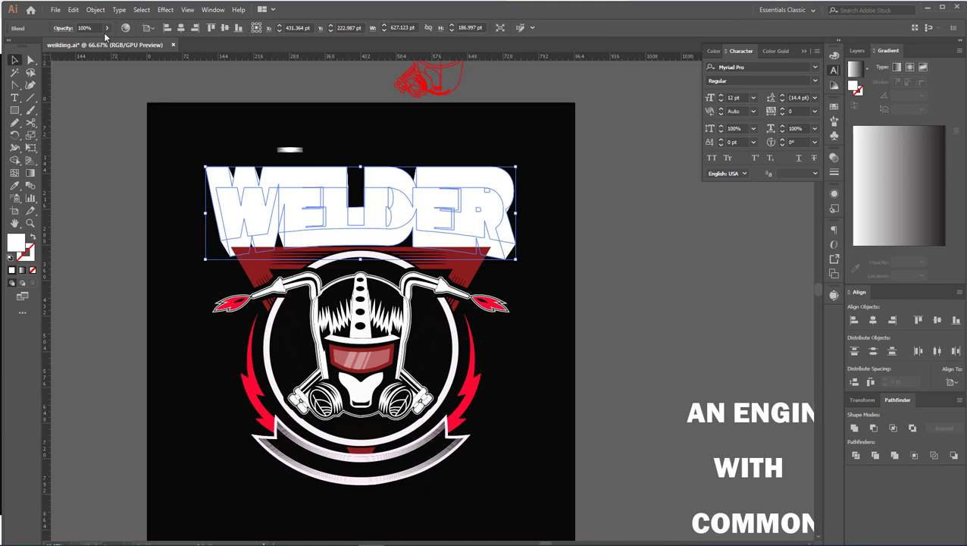
click(95, 9)
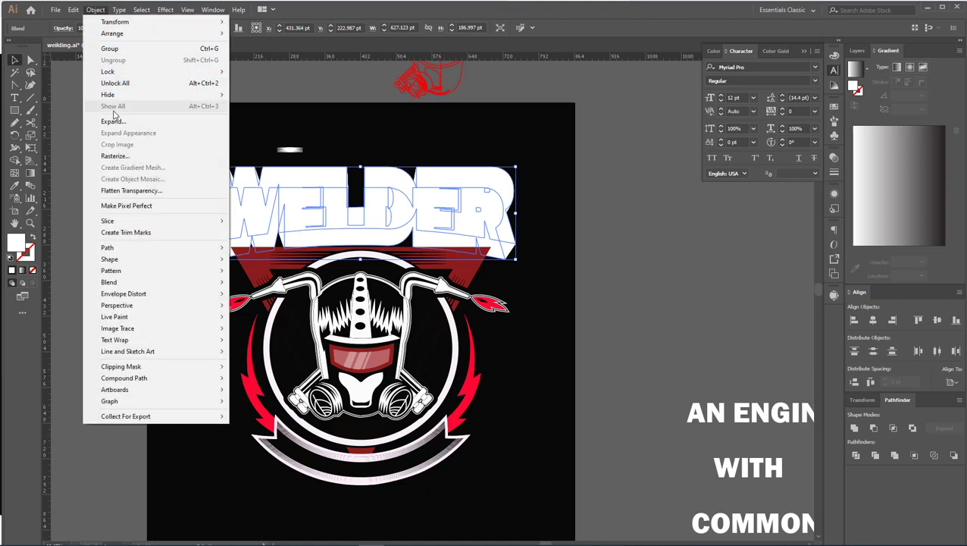
click(114, 119)
click(478, 337)
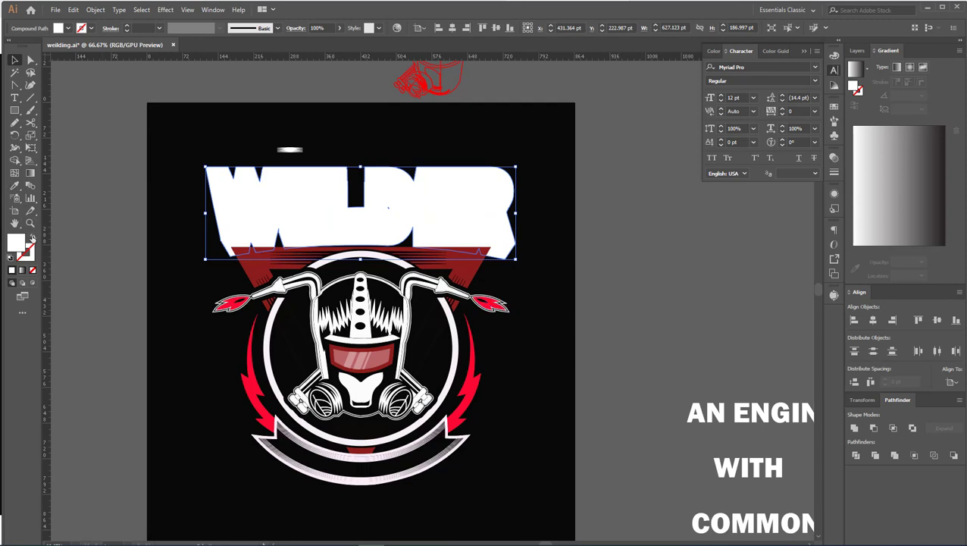
Swap the WELDER backing to no fill with a 3 pt white stroke, then deselect.
click(32, 238)
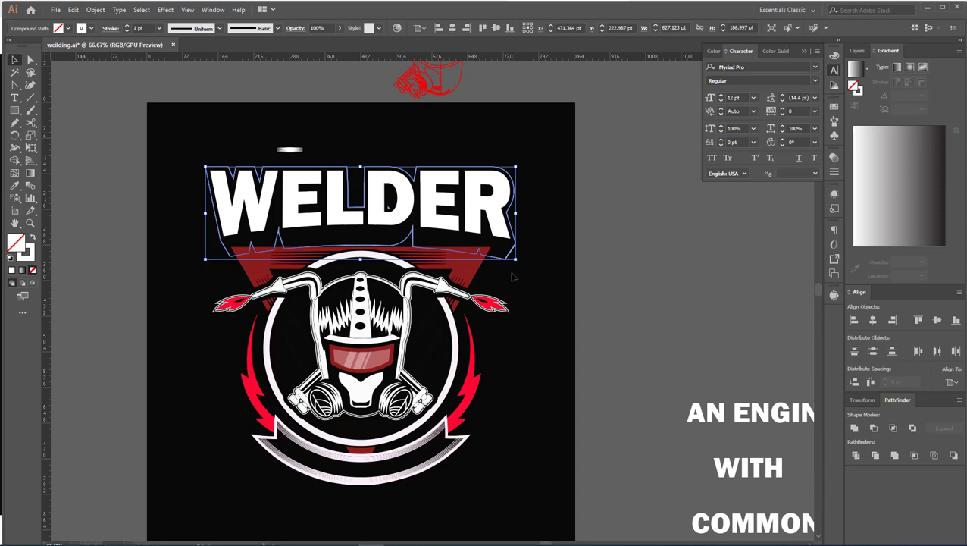
click(128, 28)
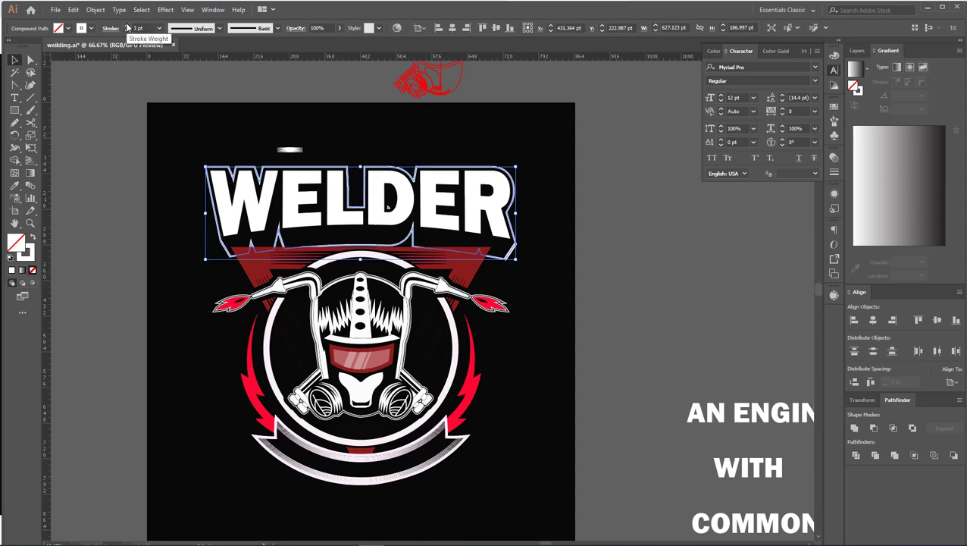
key(ctrl+shift+a)
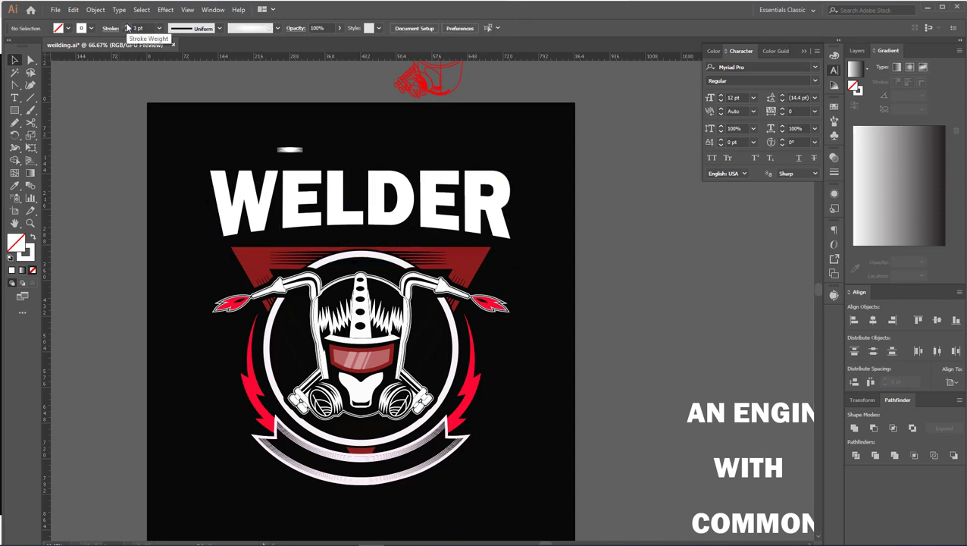
key(ctrl+z)
Zoom the view to 66.67% and select the outlined WELDER title compound path.
click(610, 232)
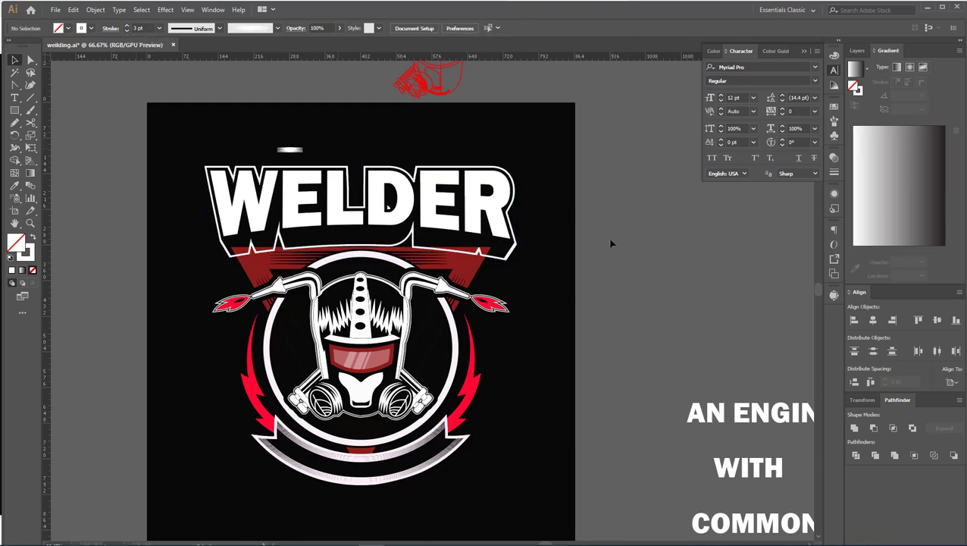
scroll(576, 232, down, 1)
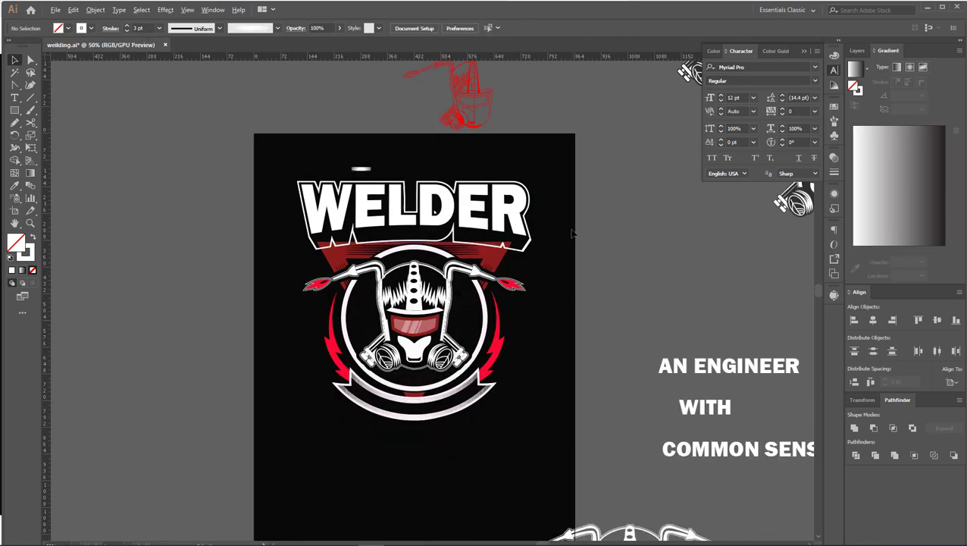
scroll(572, 233, down, 1)
scroll(502, 225, up, 2)
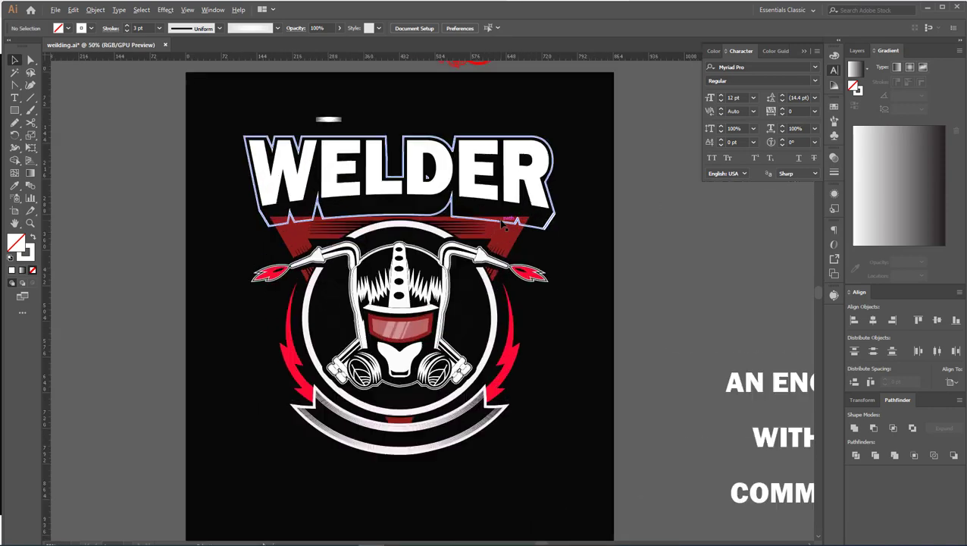
drag(585, 273, 400, 399)
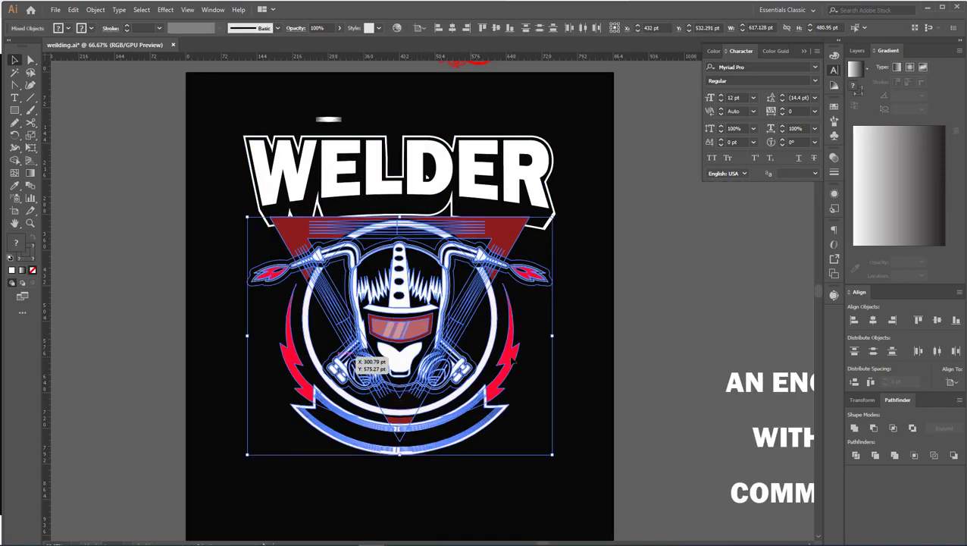
click(597, 293)
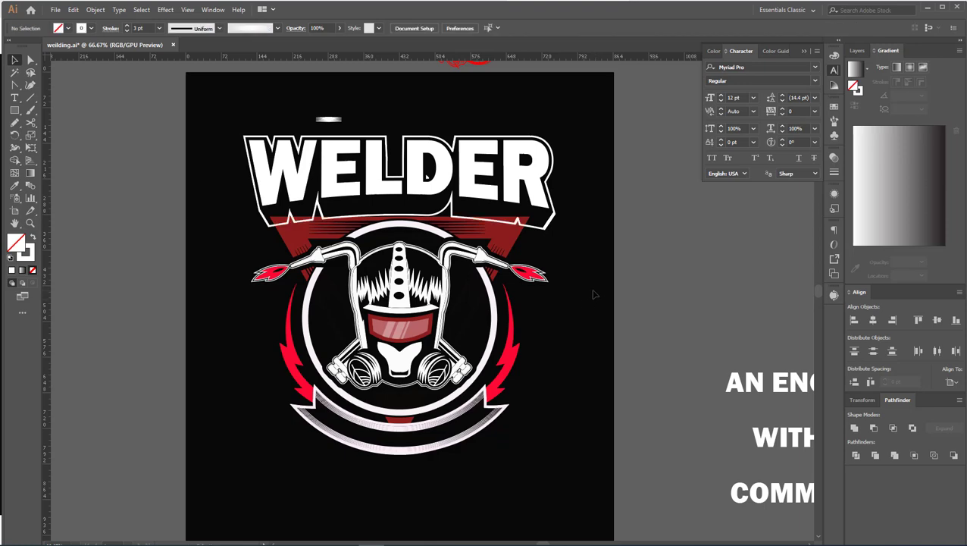
alt+scroll(523, 241, up, 1)
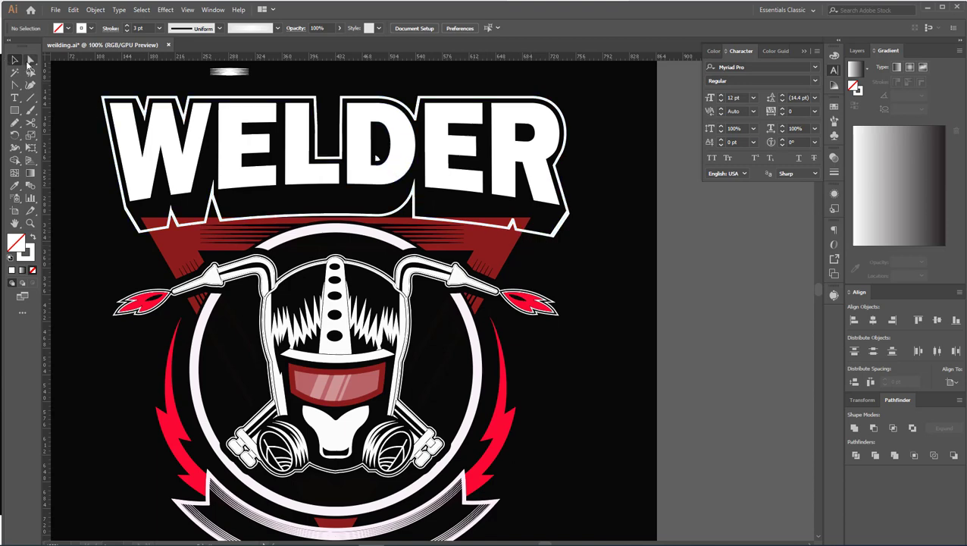
click(30, 60)
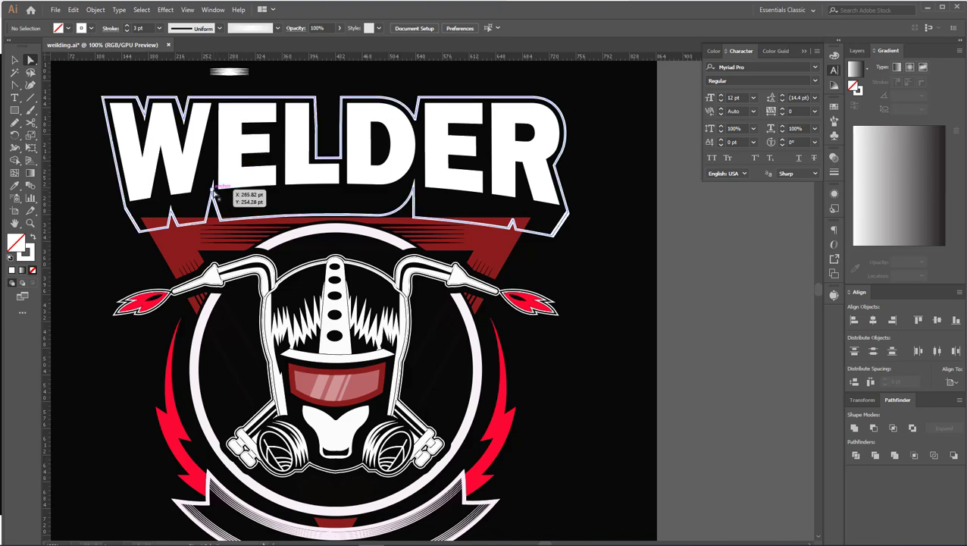
key(ctrl+minus)
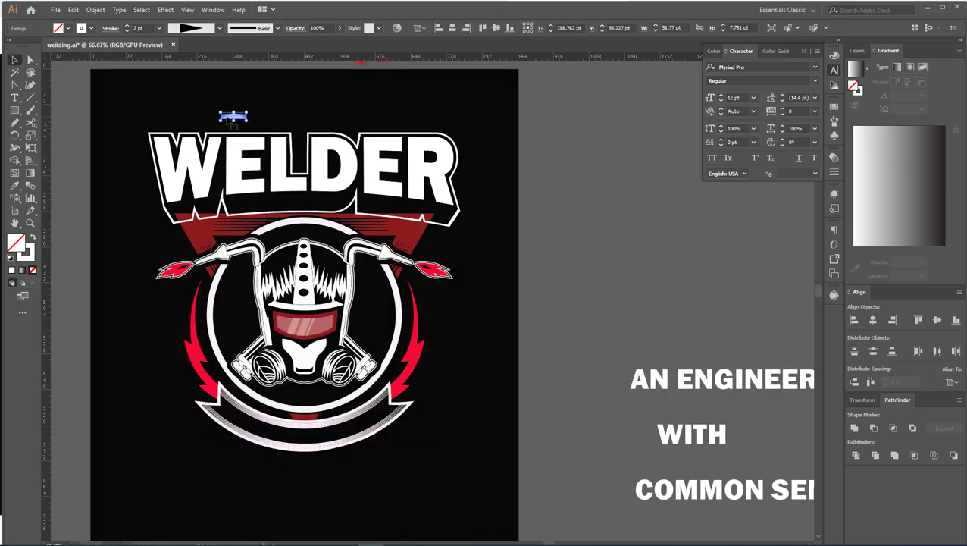
click(231, 125)
click(523, 243)
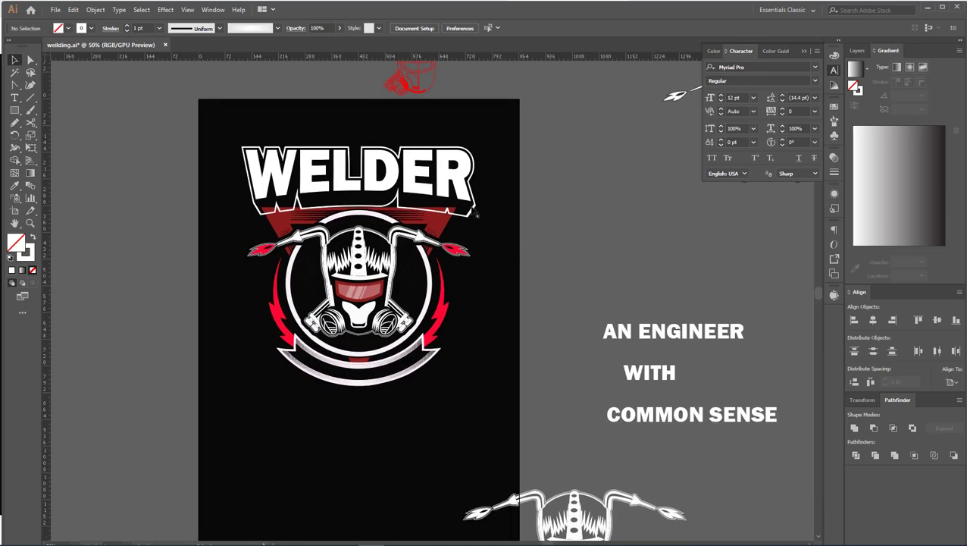
click(476, 215)
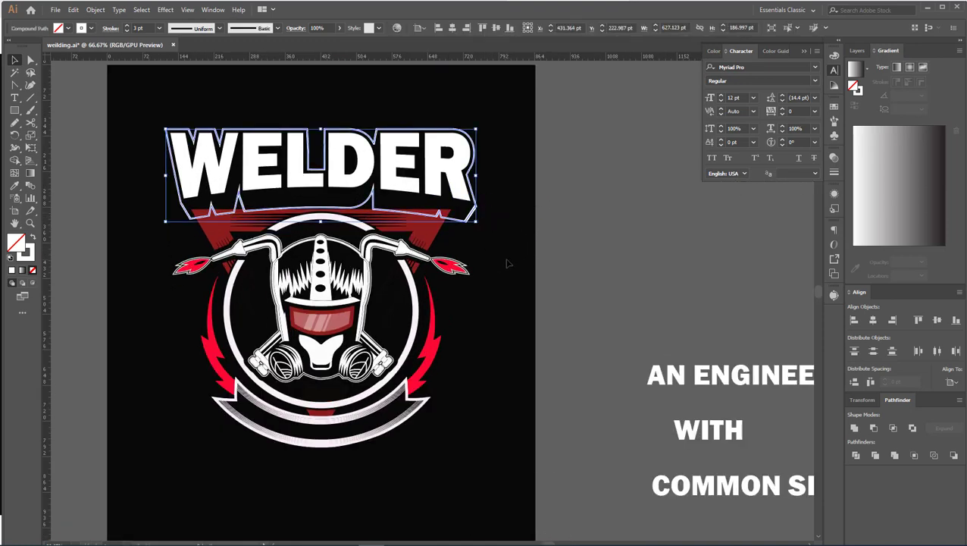
Fill the WELDER copy with the triangle's dark red and layer the white letters over it.
click(17, 186)
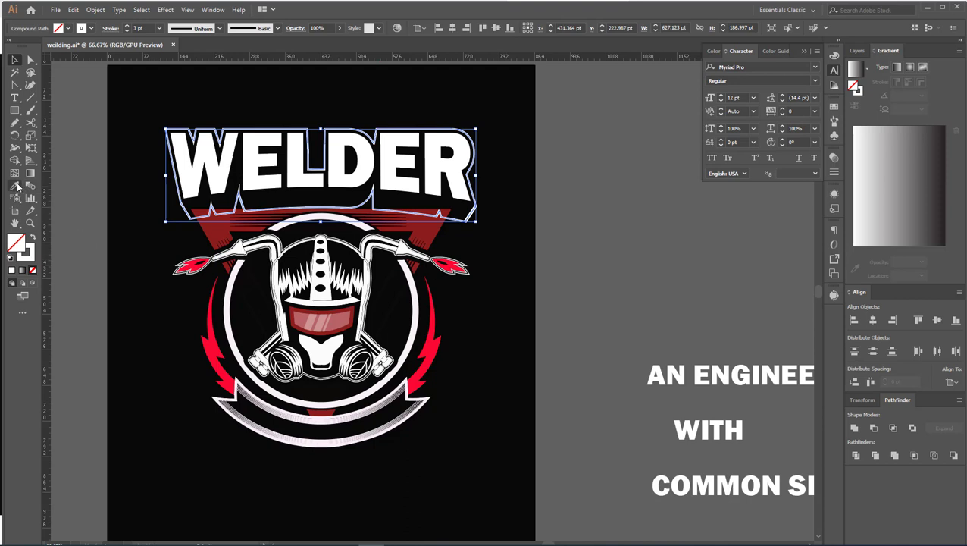
click(216, 224)
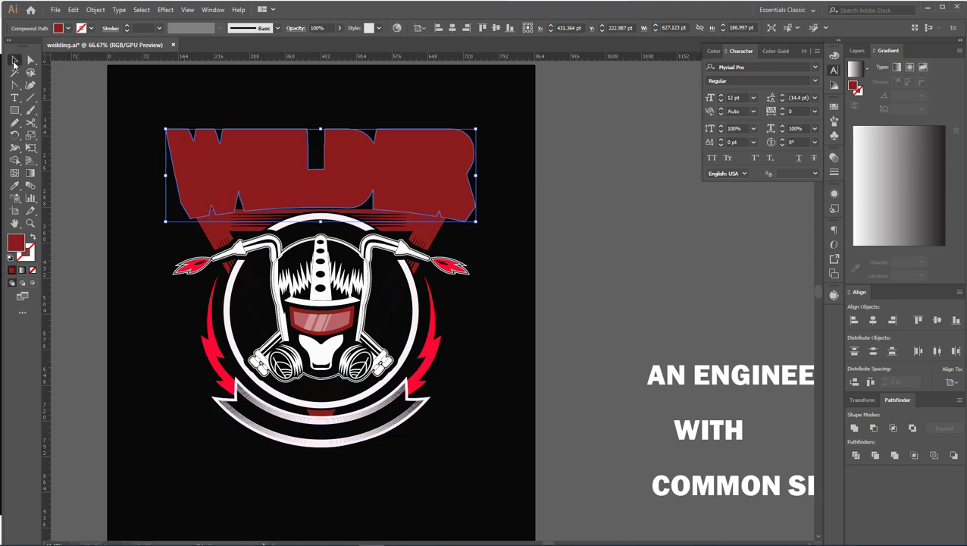
click(14, 61)
drag(126, 114, 457, 161)
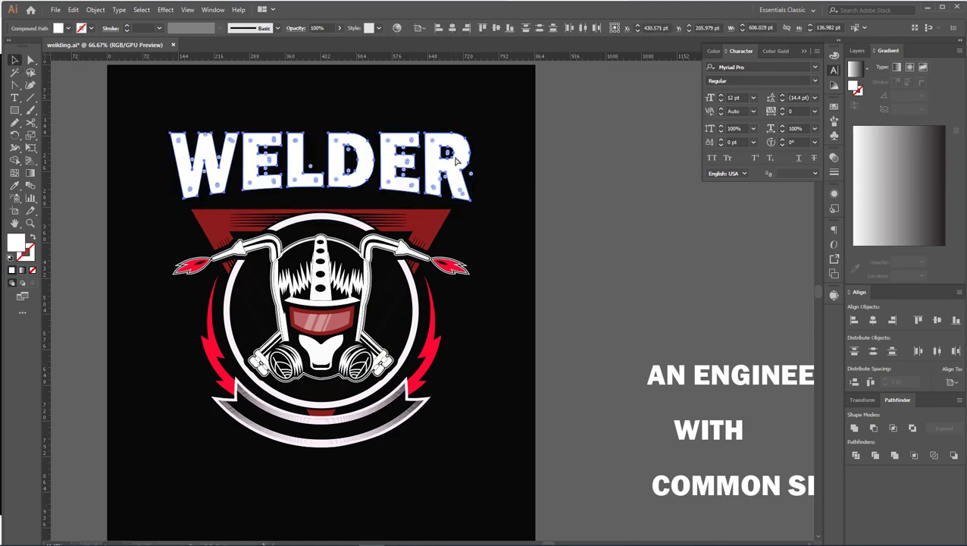
key(ctrl+b)
click(555, 178)
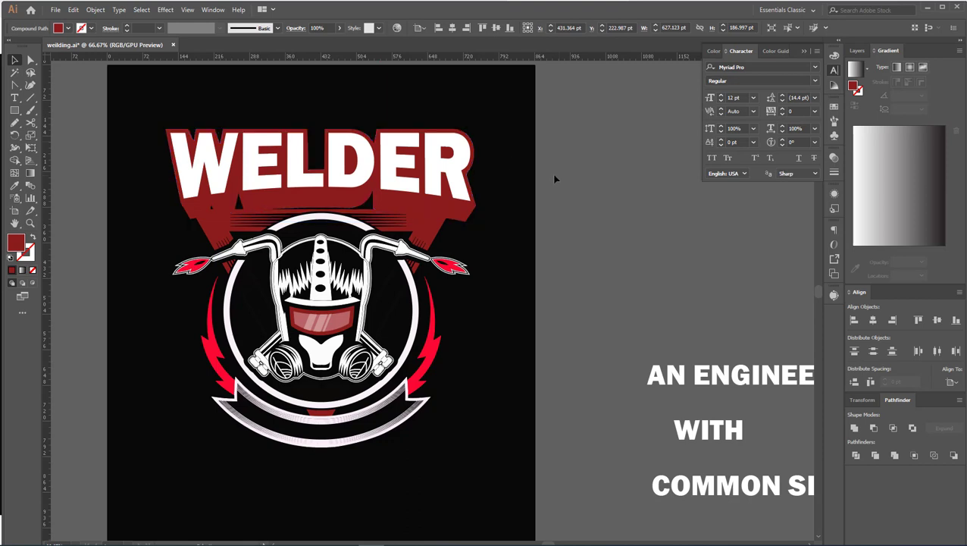
click(478, 217)
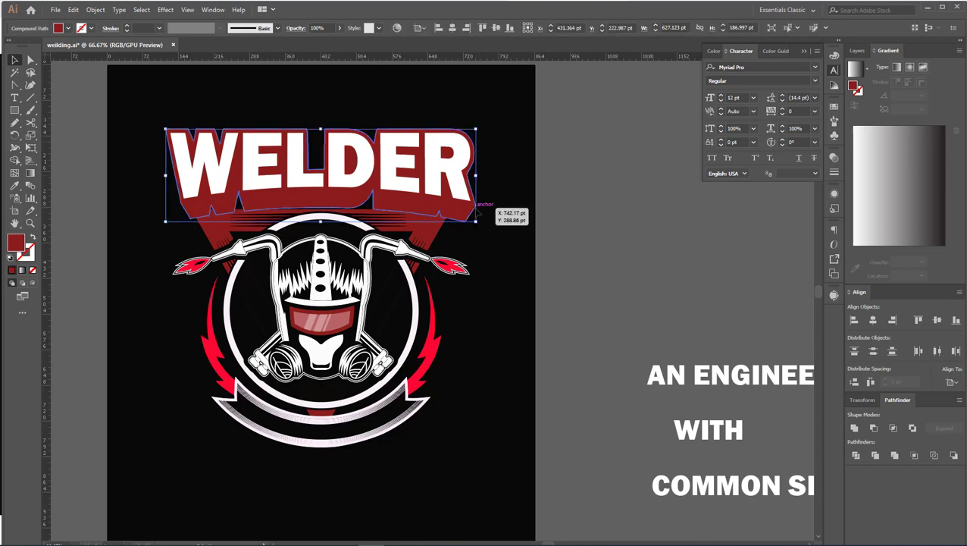
Give the shape behind WELDER a pale pinkish-white 3 pt outline.
double_click(25, 252)
drag(410, 252, 368, 214)
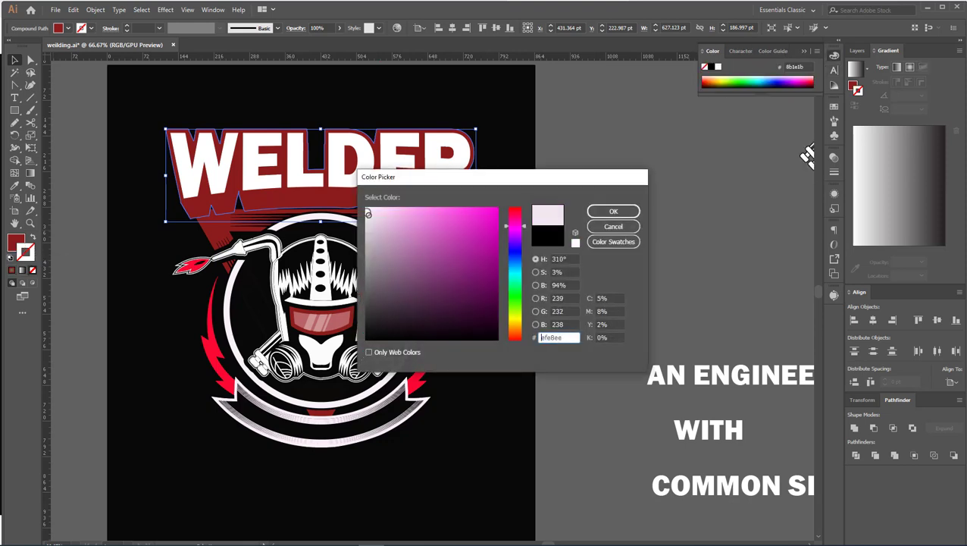
click(612, 212)
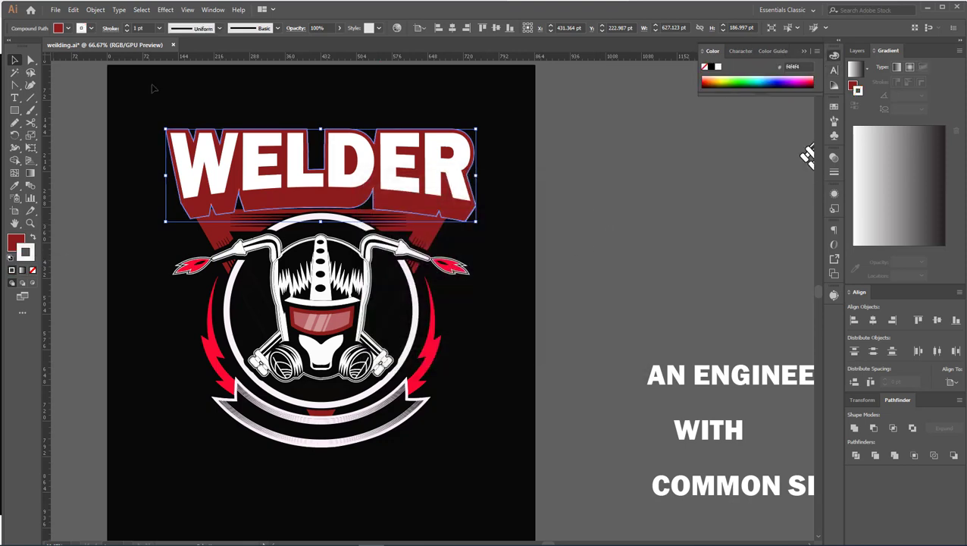
click(128, 26)
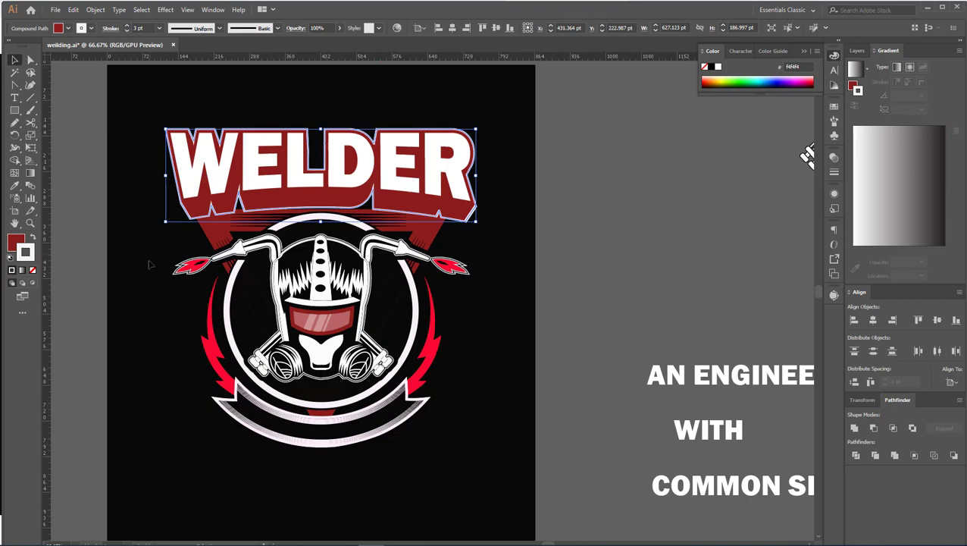
Try a very dark red fill on the backing shape, then remove its fill.
double_click(21, 242)
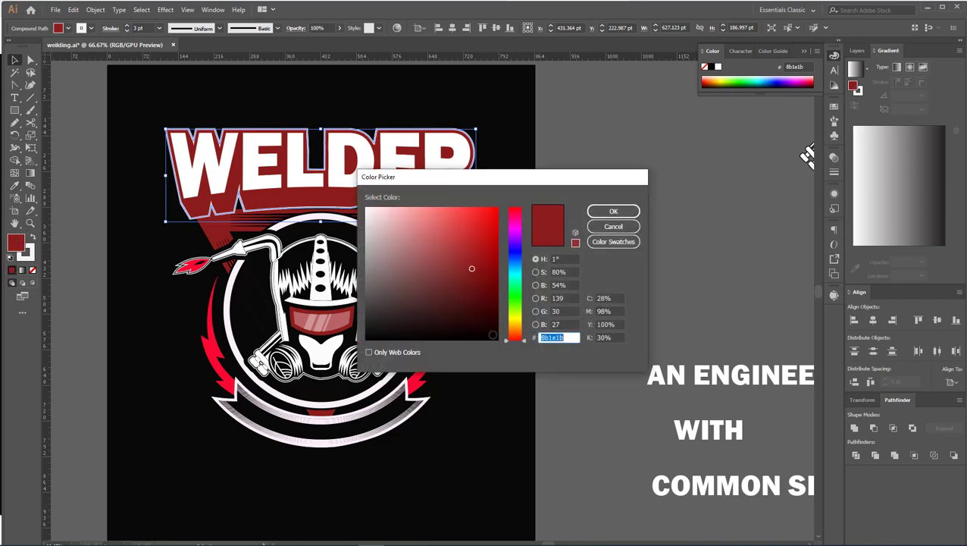
click(475, 315)
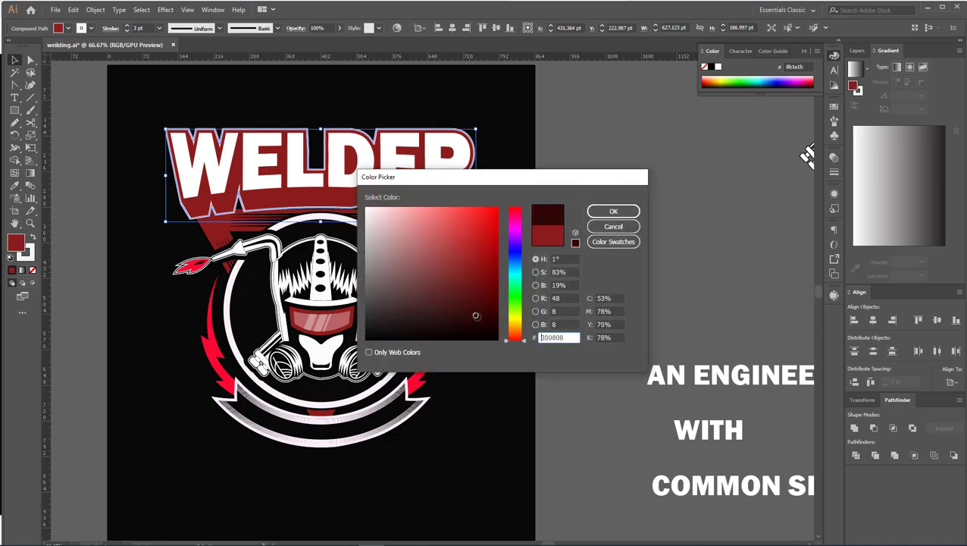
click(613, 210)
click(572, 250)
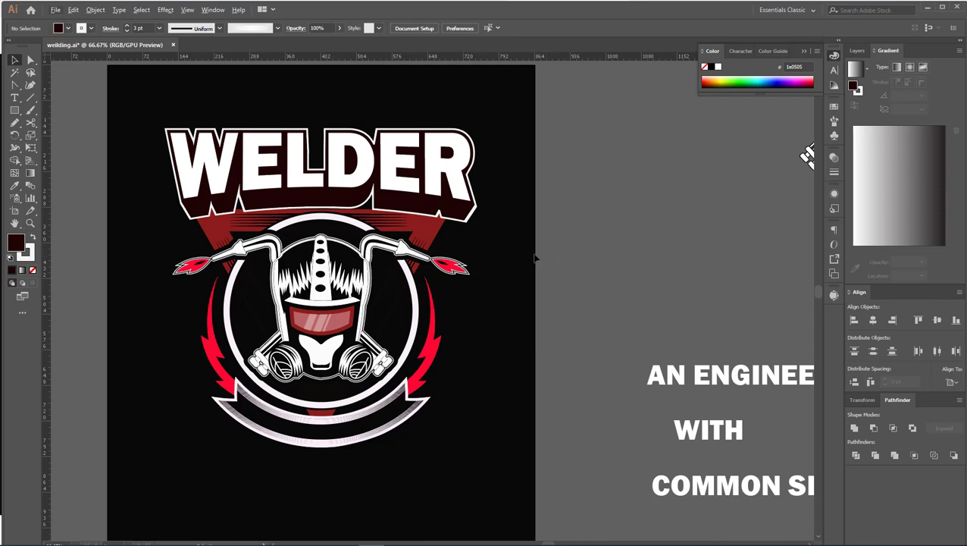
click(448, 208)
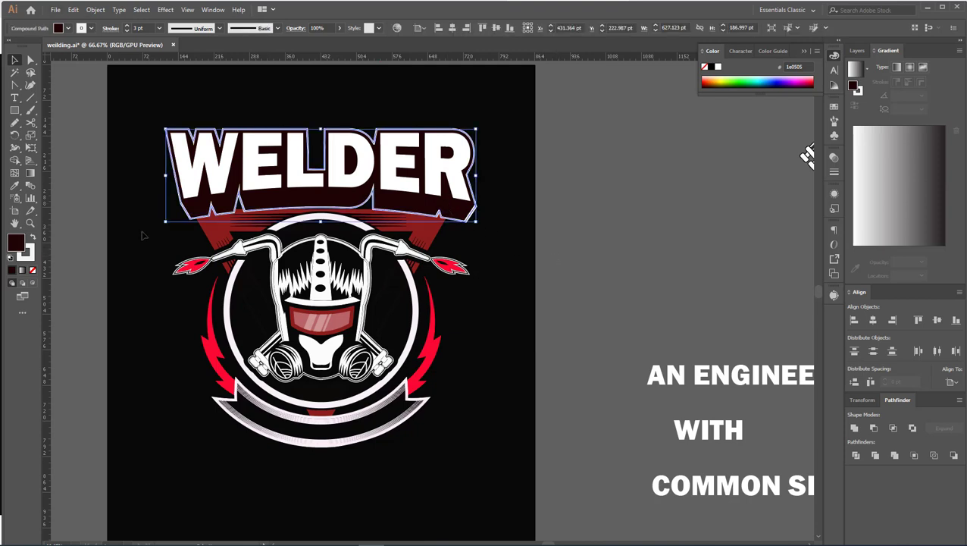
click(33, 269)
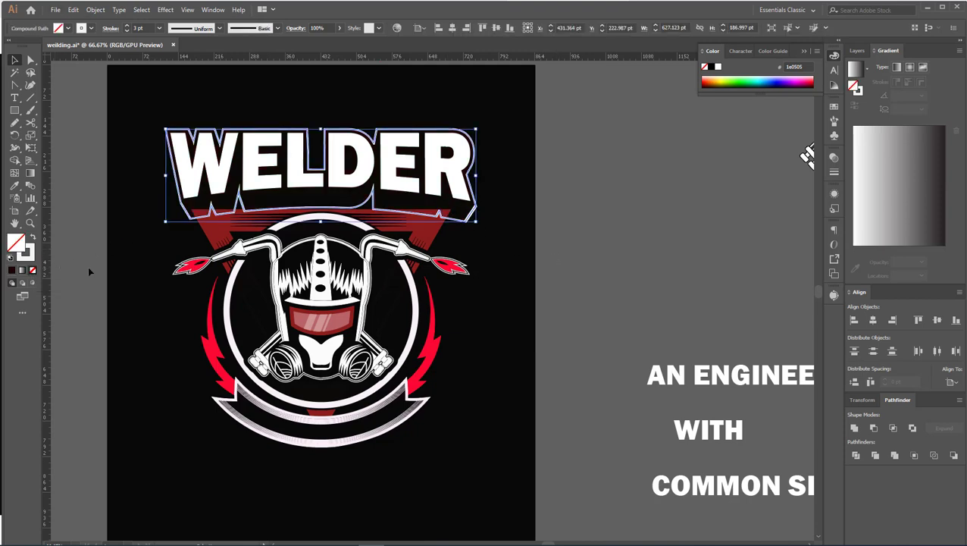
click(496, 280)
click(457, 222)
Swap fill and stroke and set the backing shape's fill to near-black 050000.
key(a)
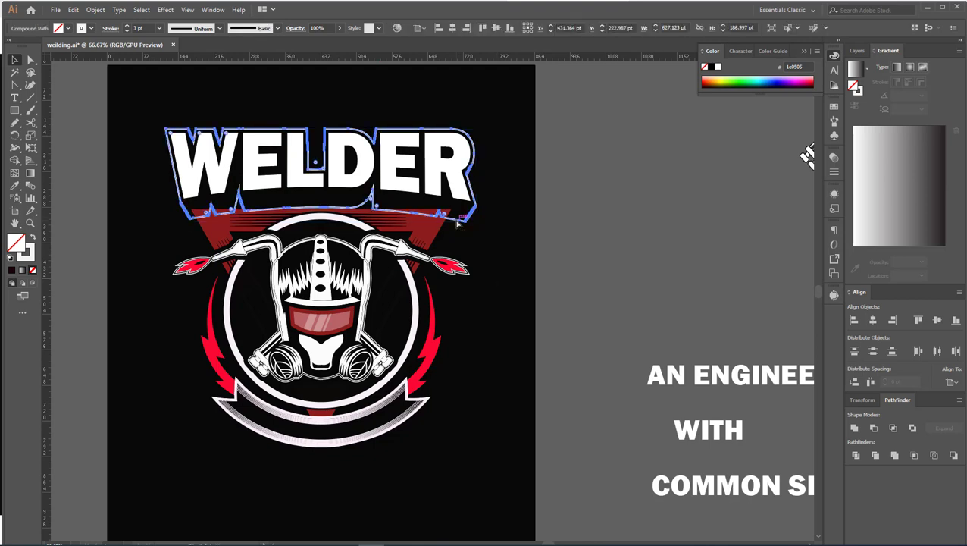
key(v)
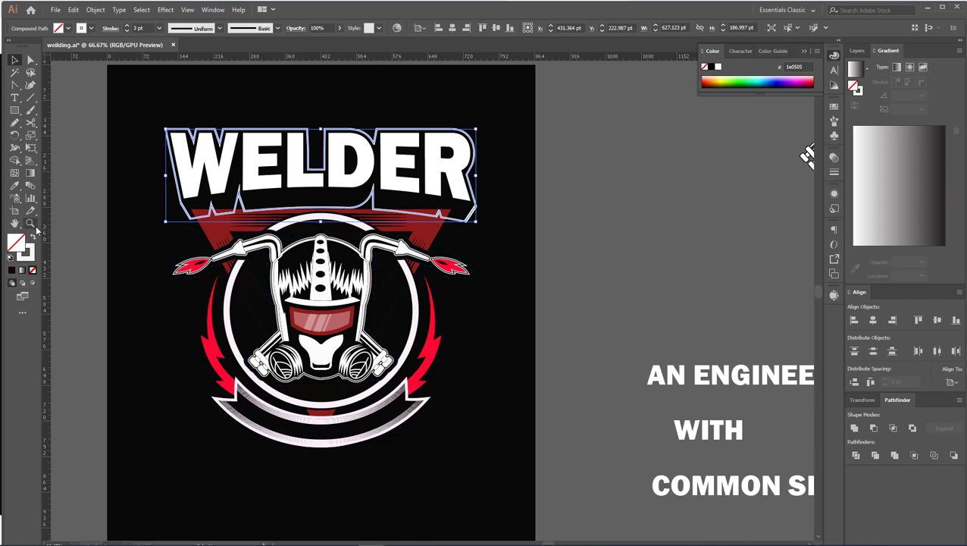
click(32, 237)
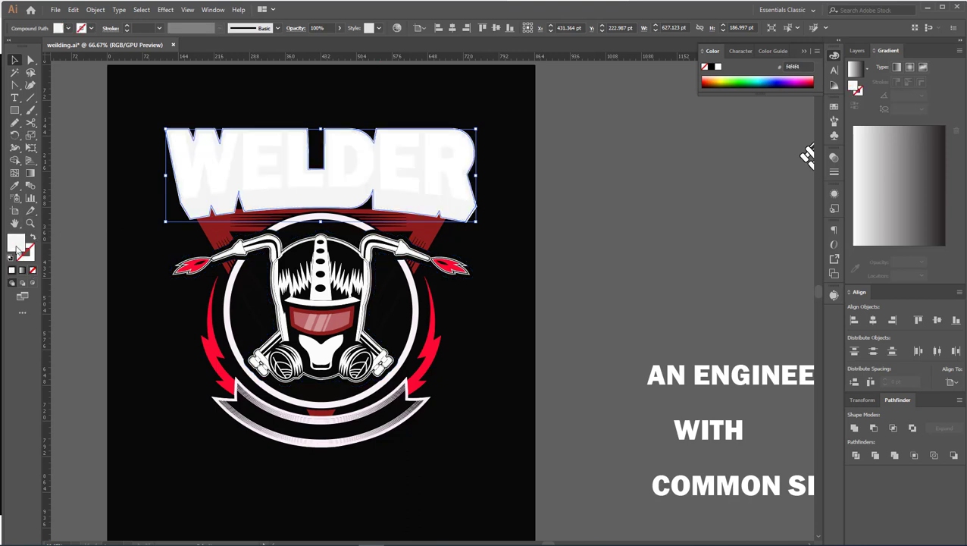
double_click(17, 243)
text(050000)
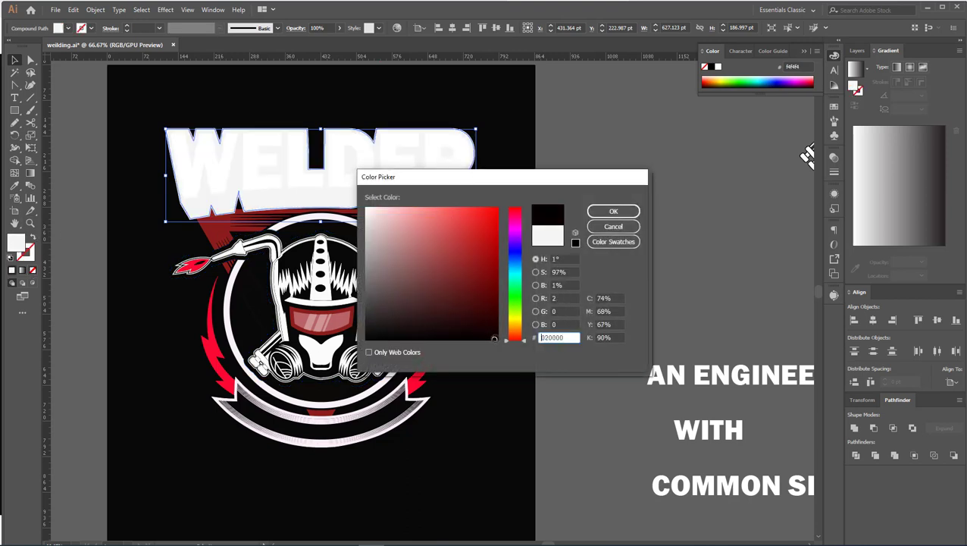
click(604, 210)
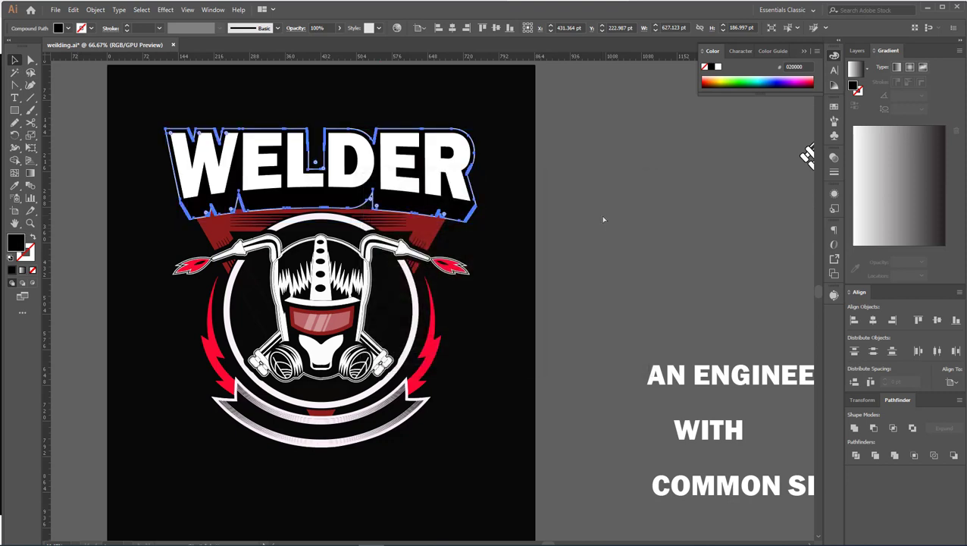
click(576, 263)
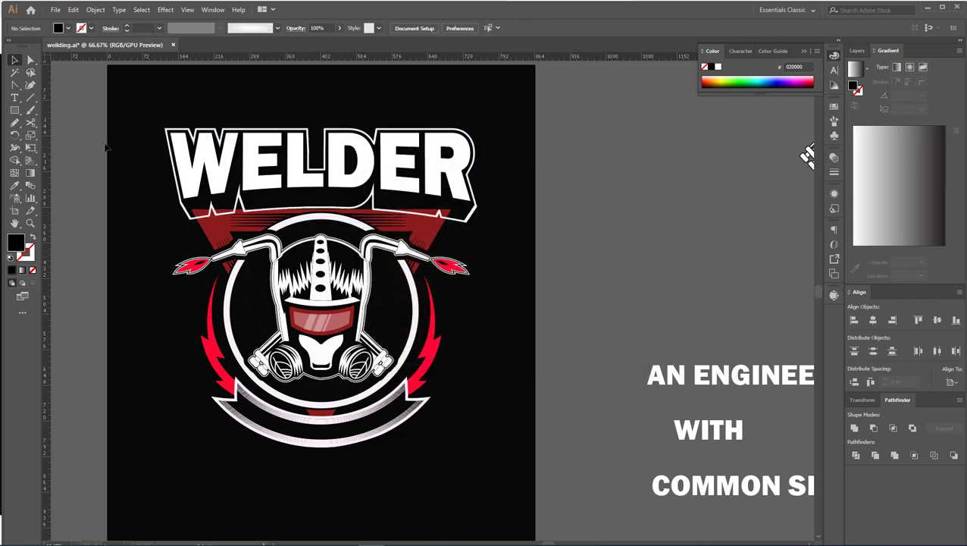
Paste the WELDER shape into the triangle group's opacity mask and nudge the group up.
click(432, 237)
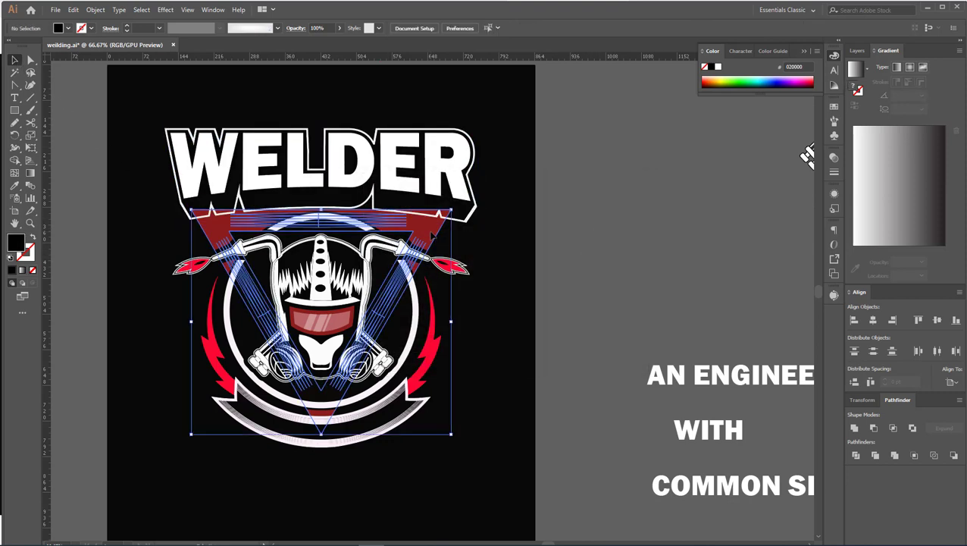
click(834, 172)
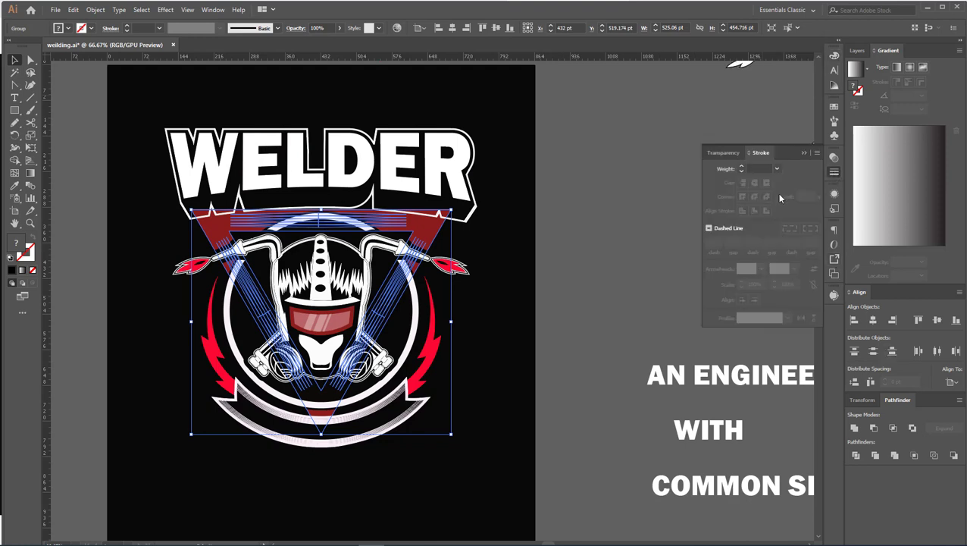
click(725, 154)
click(762, 196)
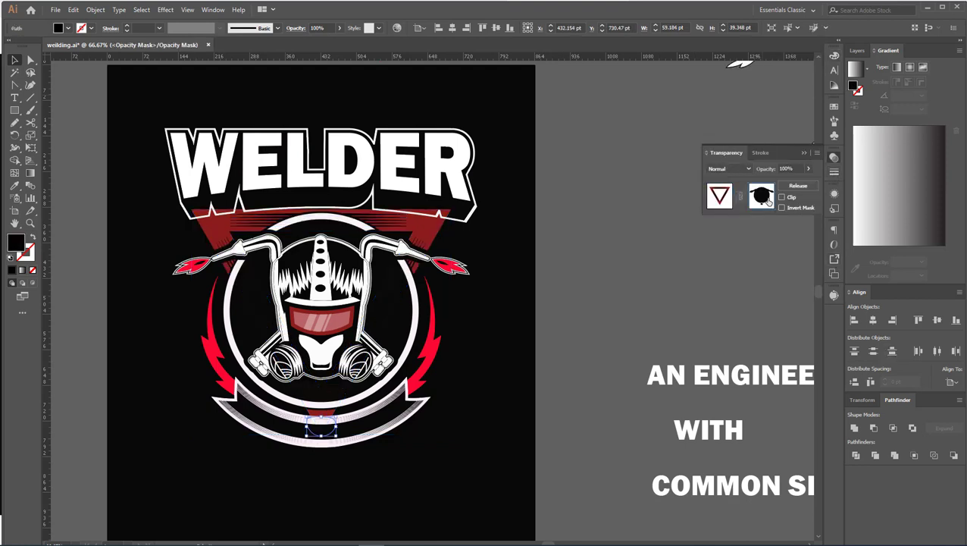
key(ctrl+f)
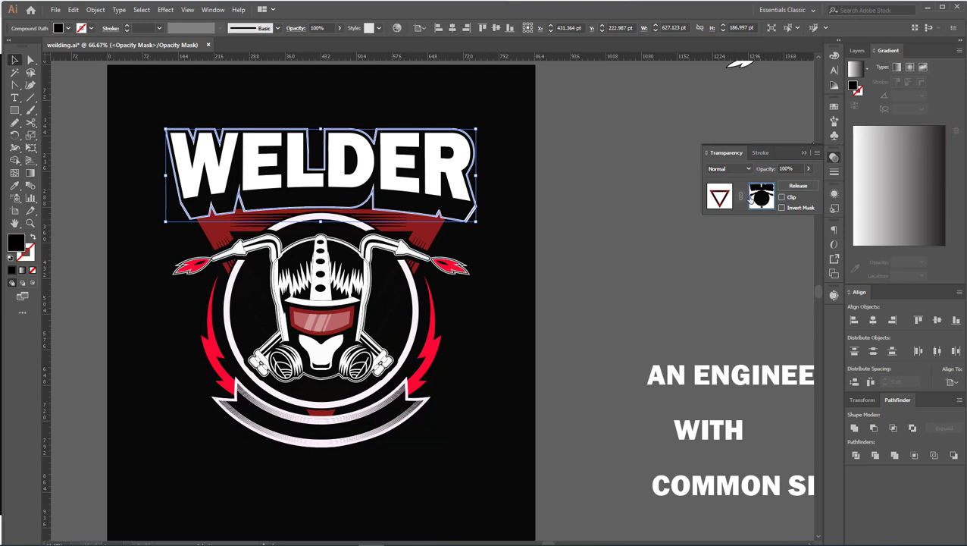
click(725, 198)
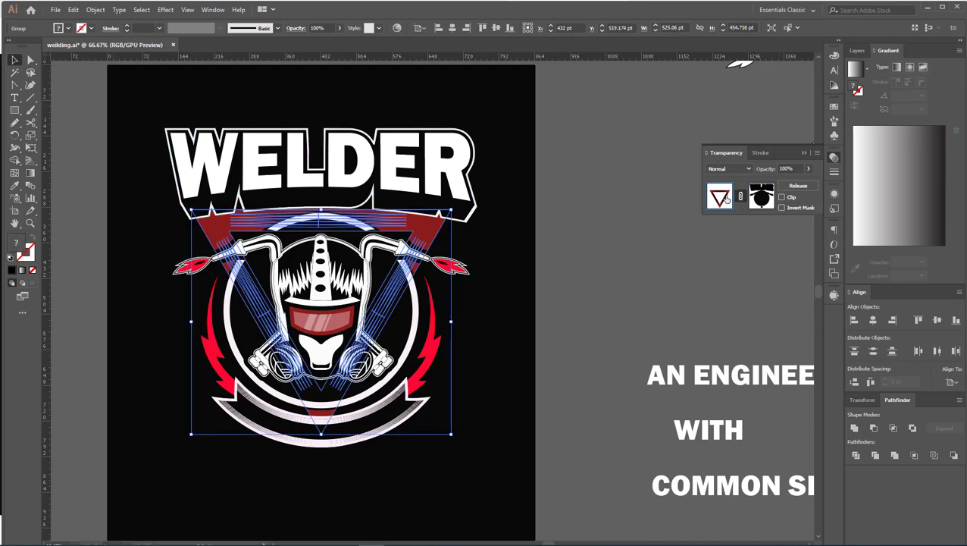
key(Up)
key(Up)
key(Up)
click(802, 154)
click(699, 248)
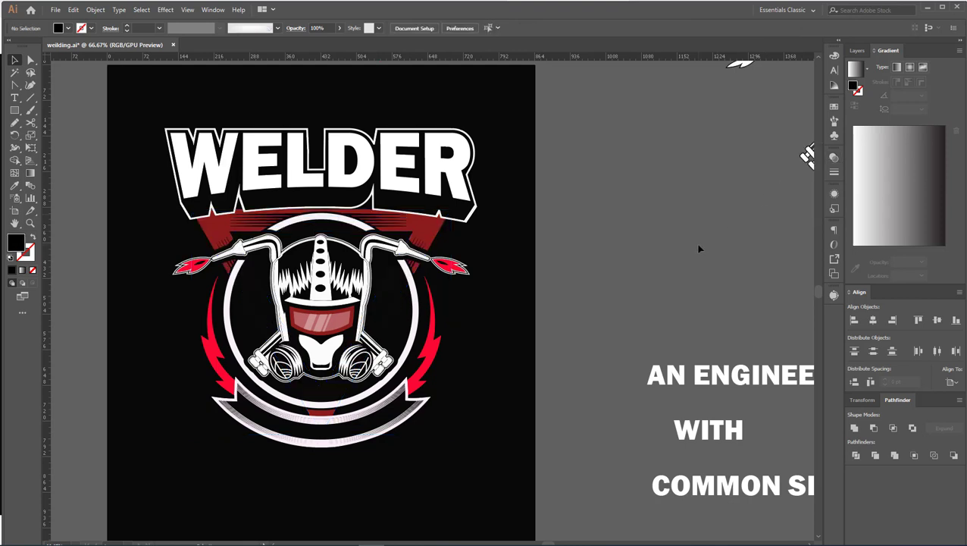
Sample the dark red and recolour the R, E, D, L, E and W letters.
scroll(635, 256, down, 1)
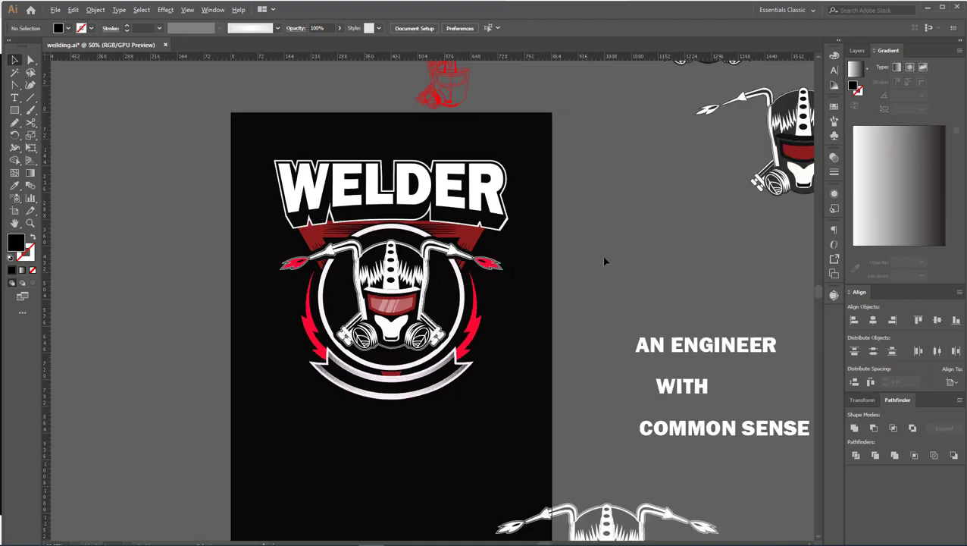
scroll(602, 255, down, 1)
click(15, 186)
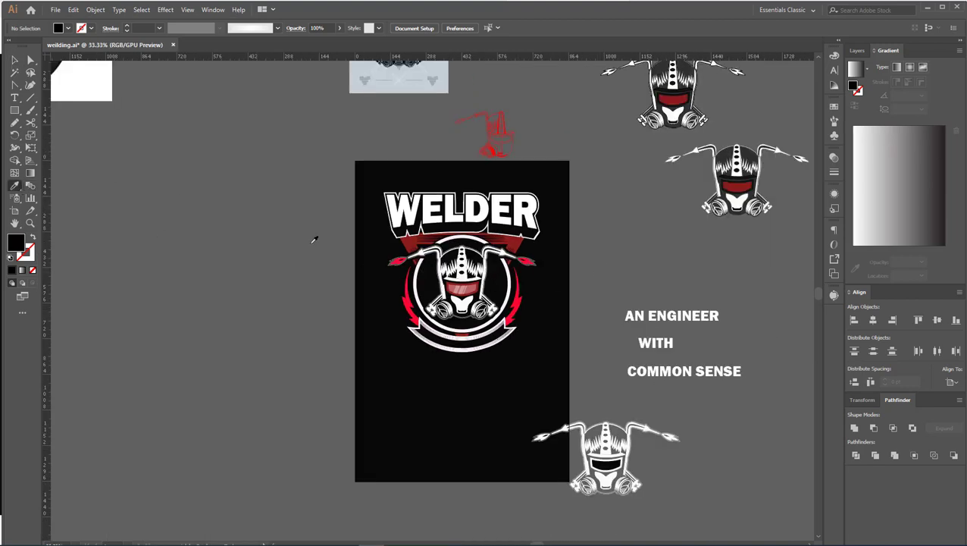
scroll(459, 286, up, 1)
click(574, 295)
alt+click(574, 144)
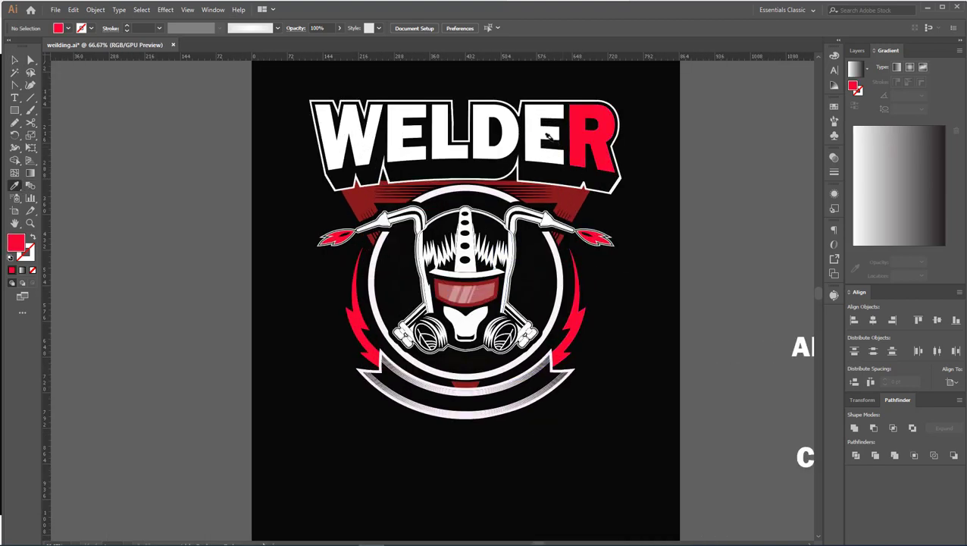
key(ctrl+z)
click(580, 212)
alt+click(579, 137)
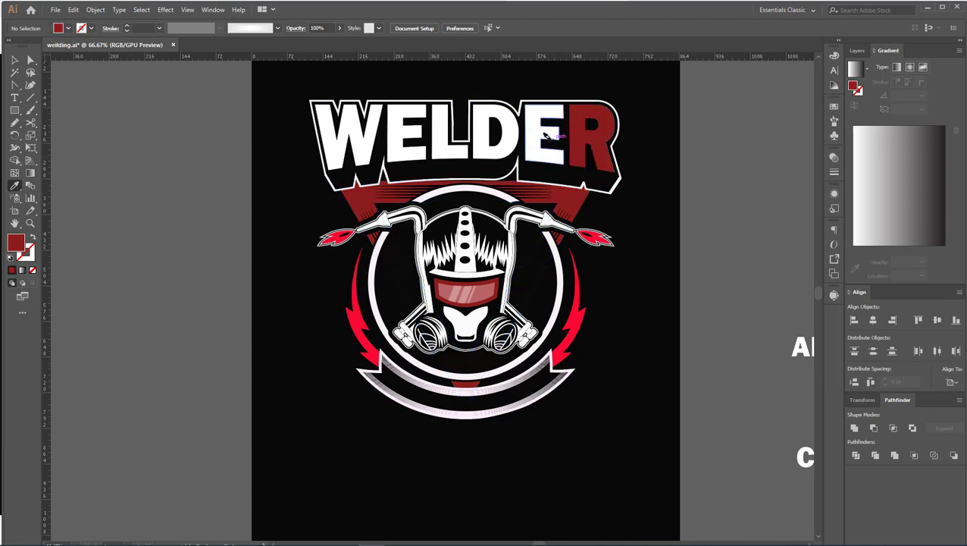
alt+click(528, 136)
alt+click(498, 134)
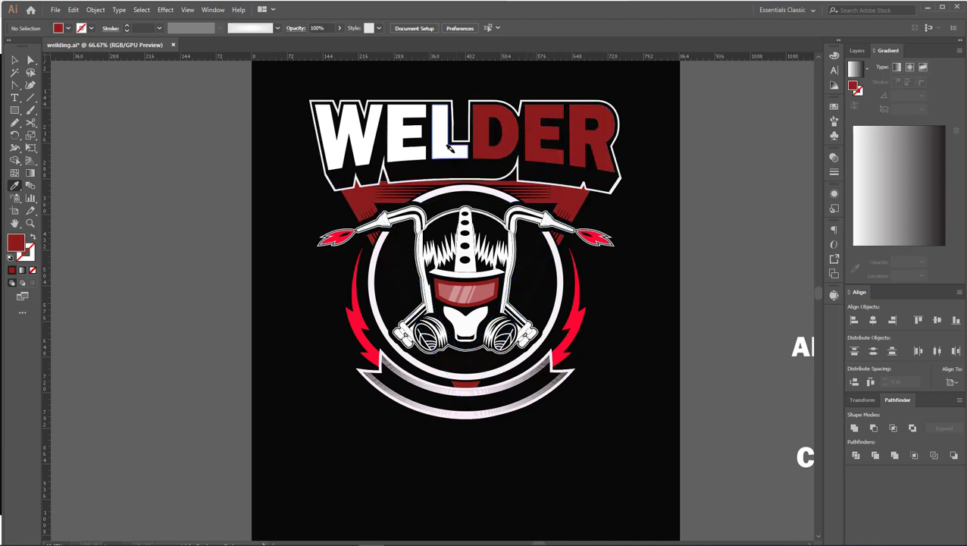
alt+click(448, 134)
alt+click(406, 137)
alt+click(359, 148)
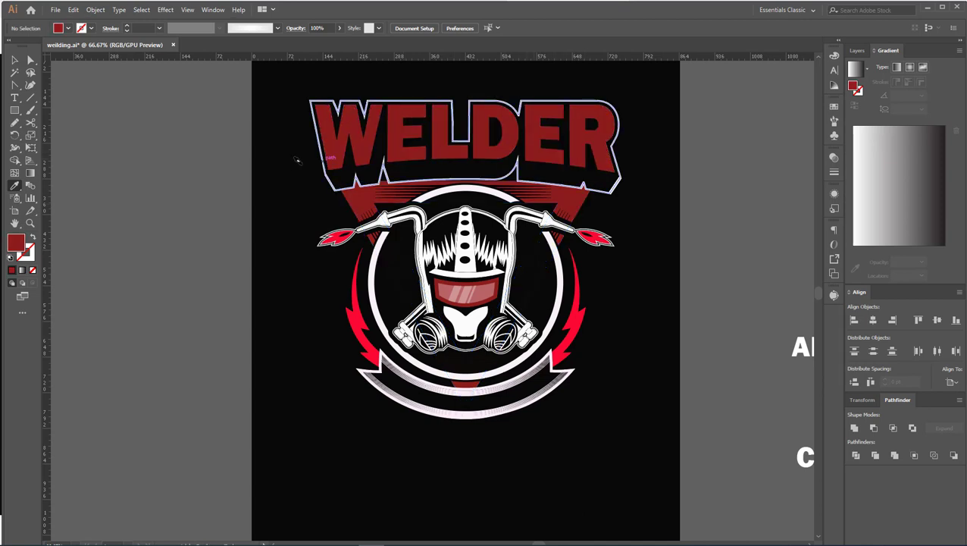
scroll(295, 159, down, 1)
scroll(285, 179, down, 1)
Select all the WELDER letters and group them together.
click(14, 59)
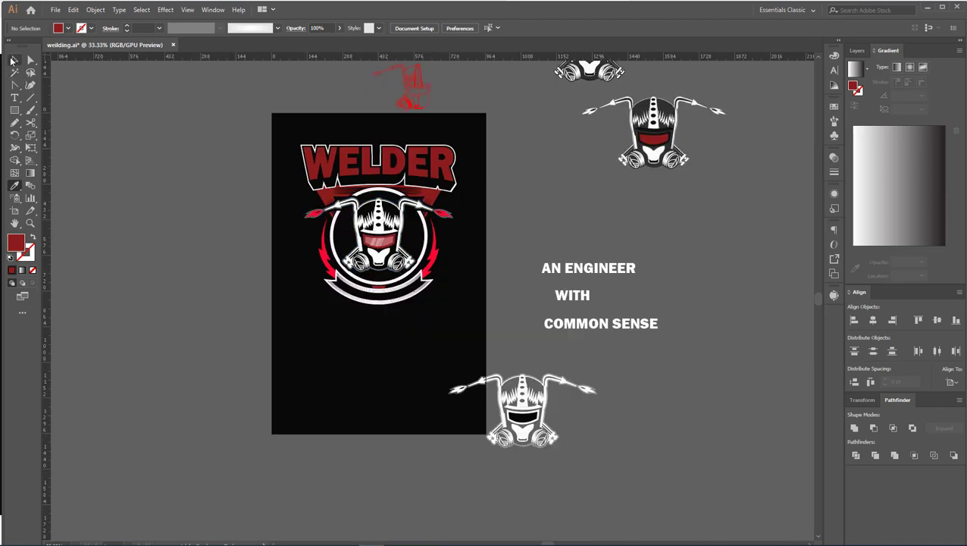
scroll(458, 294, down, 1)
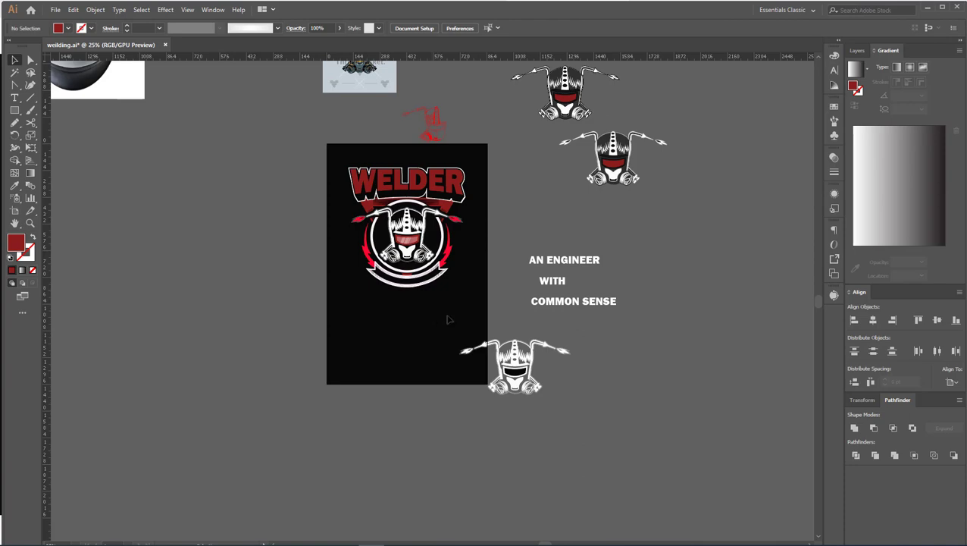
scroll(454, 304, up, 1)
scroll(470, 319, up, 2)
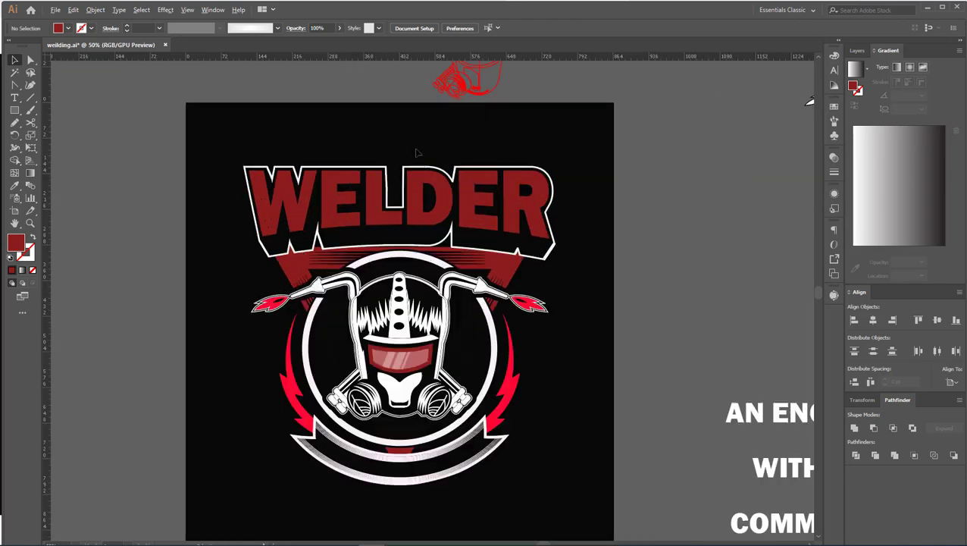
click(432, 186)
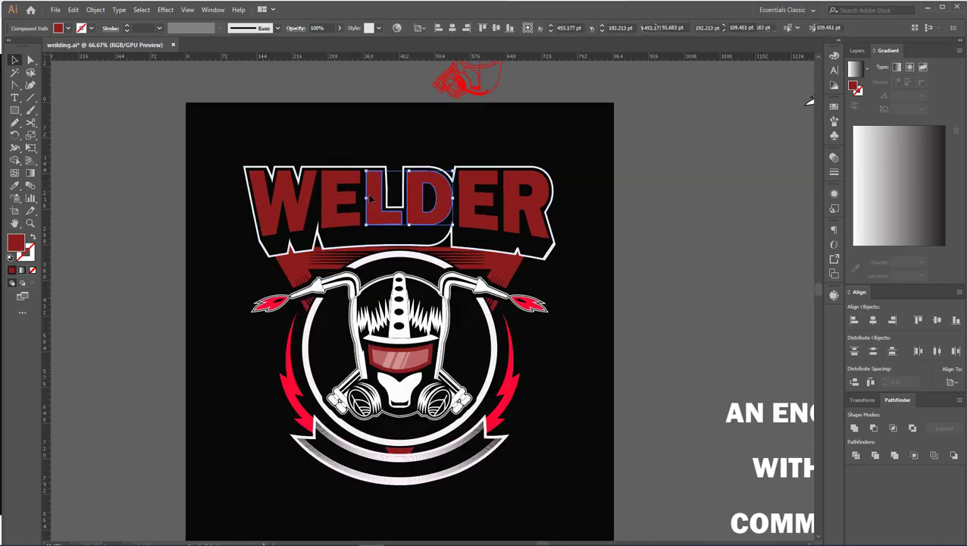
shift+click(341, 198)
shift+click(281, 199)
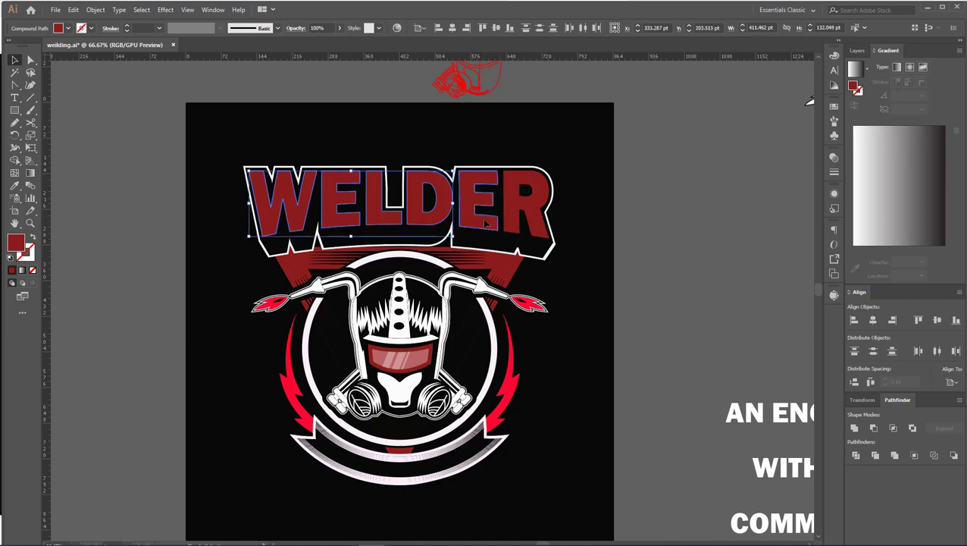
shift+click(513, 225)
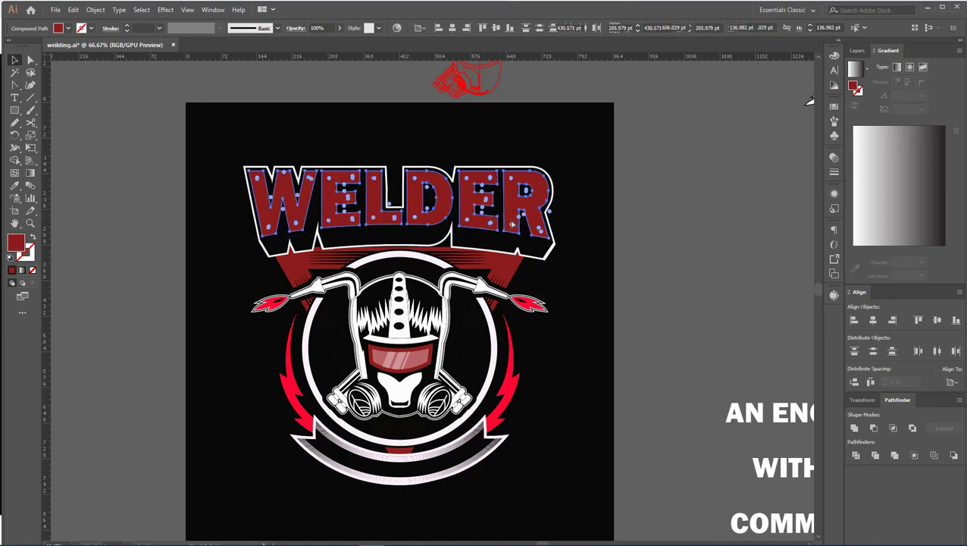
key(ctrl+g)
click(616, 257)
Draw an arc, rotate it about 45° and move it over the WELDER title.
scroll(596, 243, down, 1)
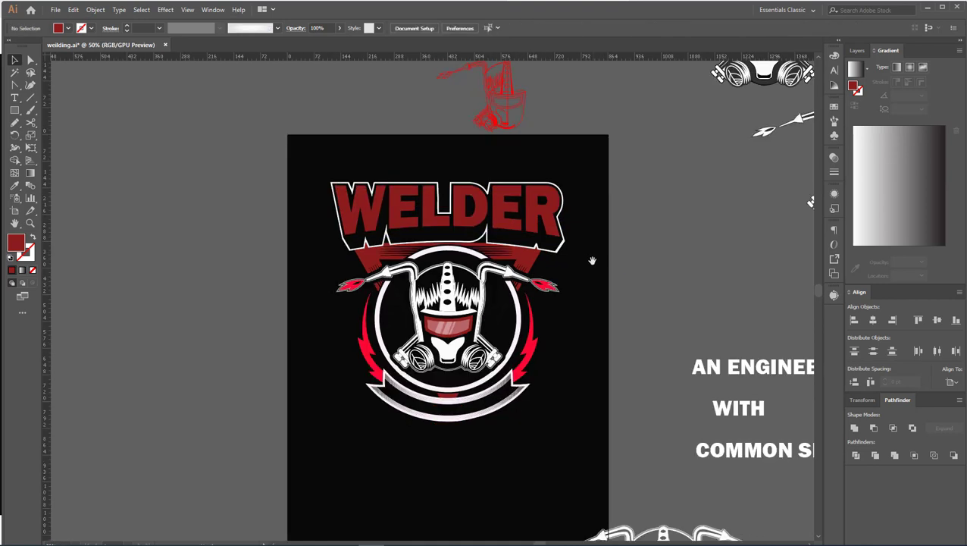
drag(591, 260, 578, 247)
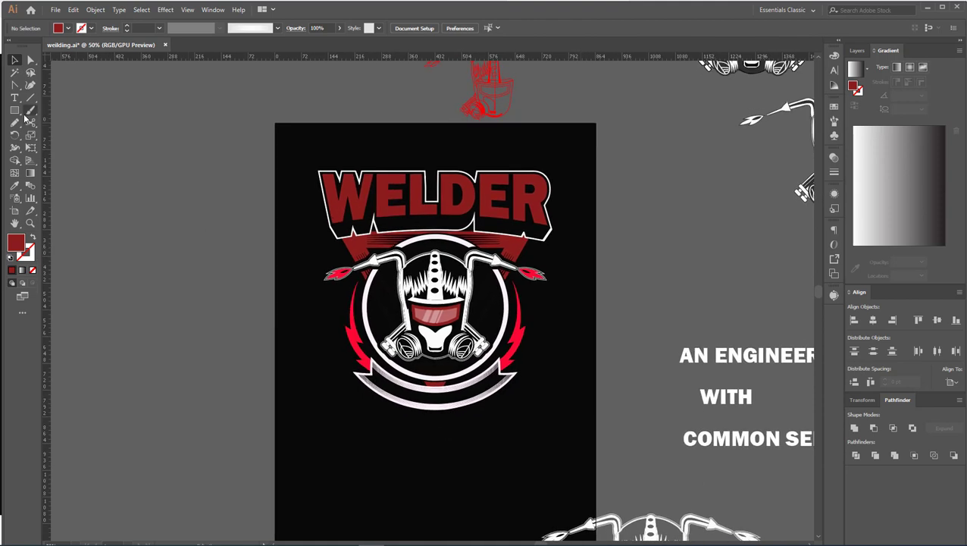
click(30, 97)
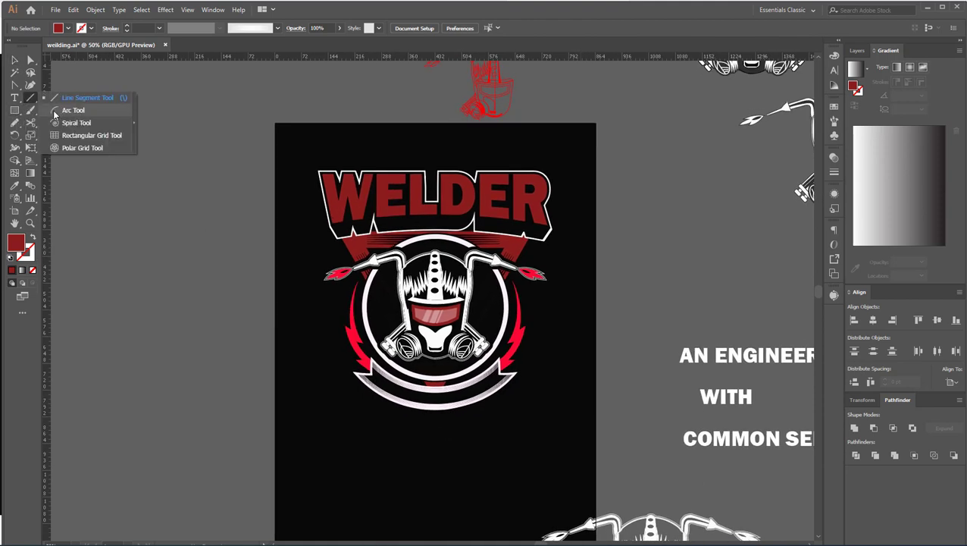
click(54, 114)
mouse_move(302, 193)
mouse_down()
mouse_move(426, 362)
mouse_move(480, 371)
mouse_up()
click(15, 60)
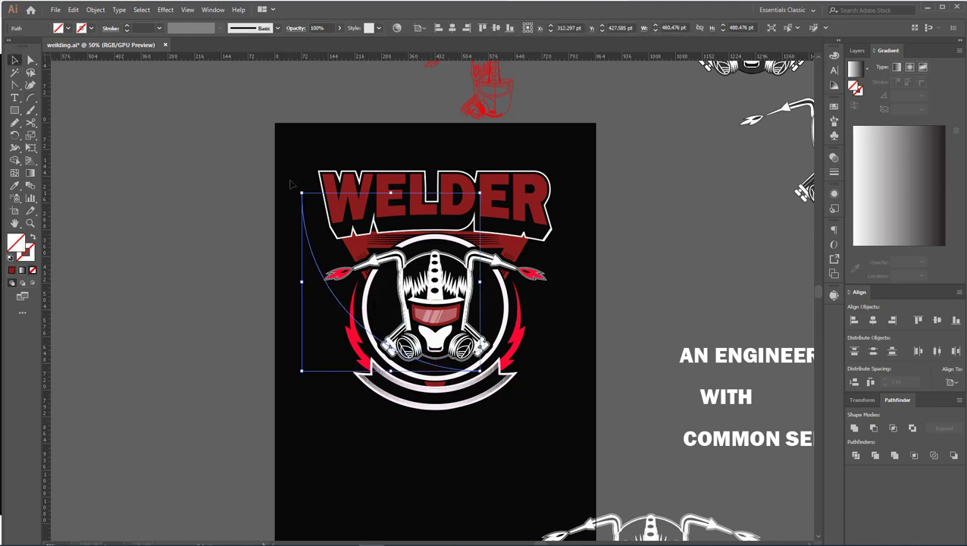
drag(298, 186, 538, 261)
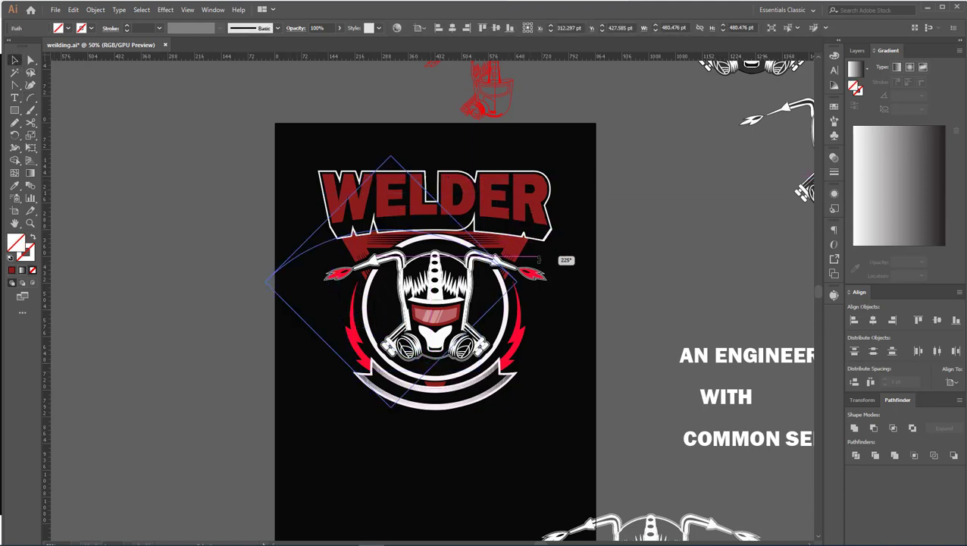
drag(317, 247, 361, 198)
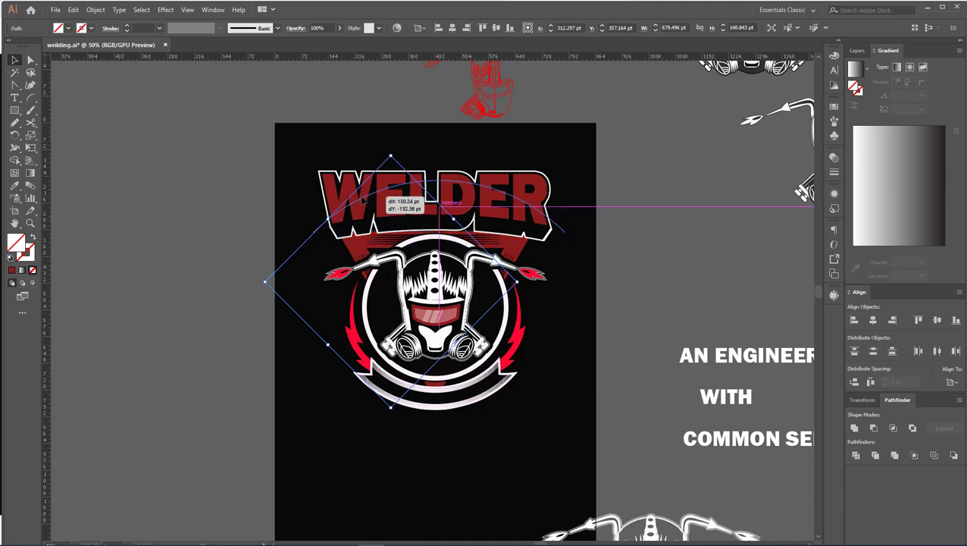
Select and release the arc's end anchors with the Direct Selection tool.
click(29, 59)
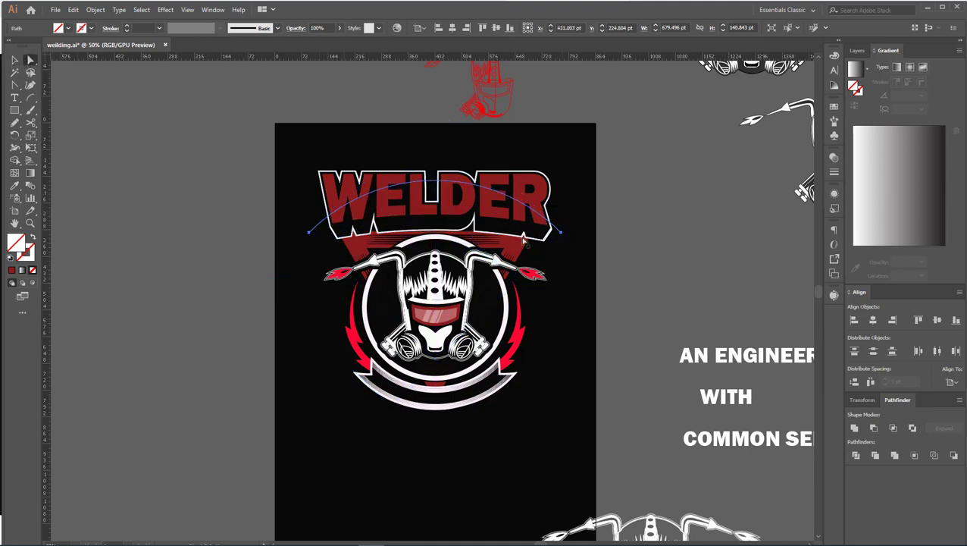
click(561, 232)
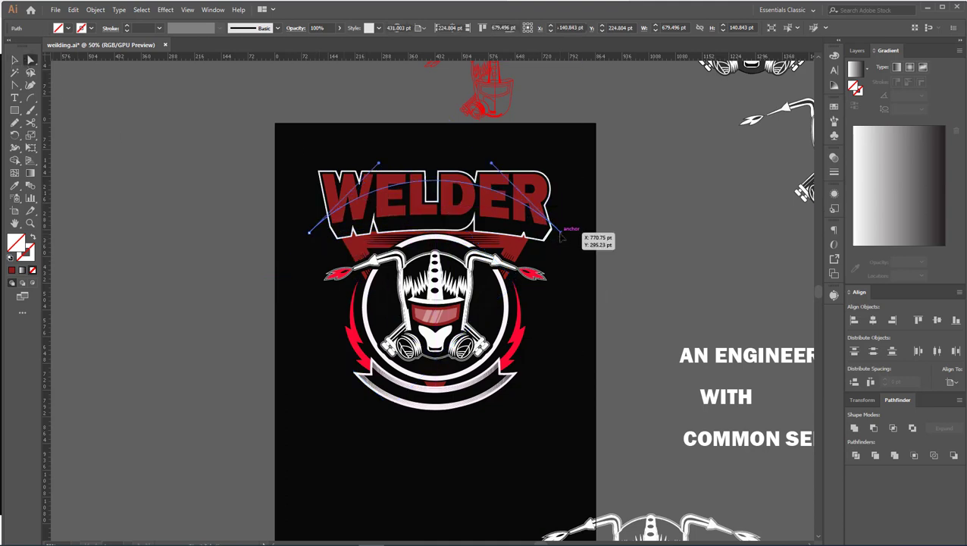
click(317, 236)
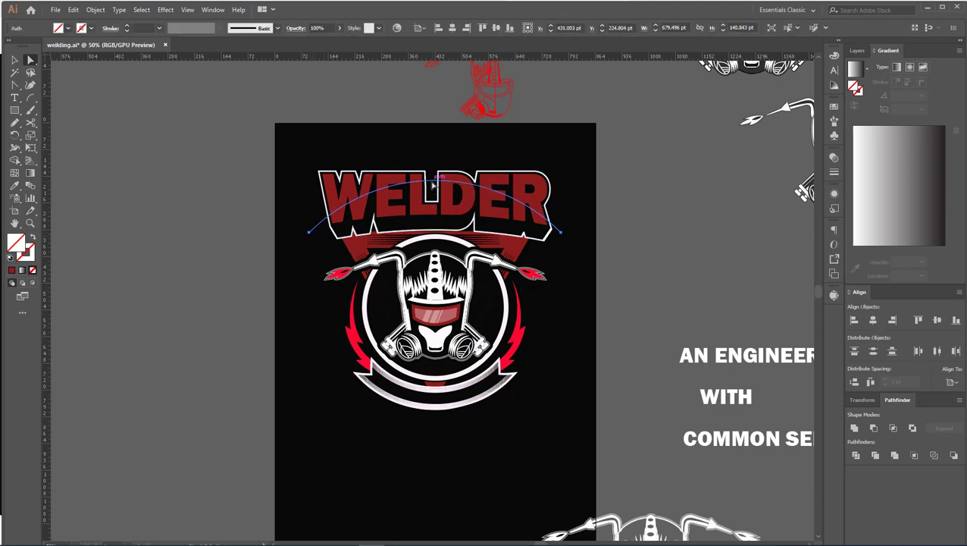
click(560, 232)
click(561, 232)
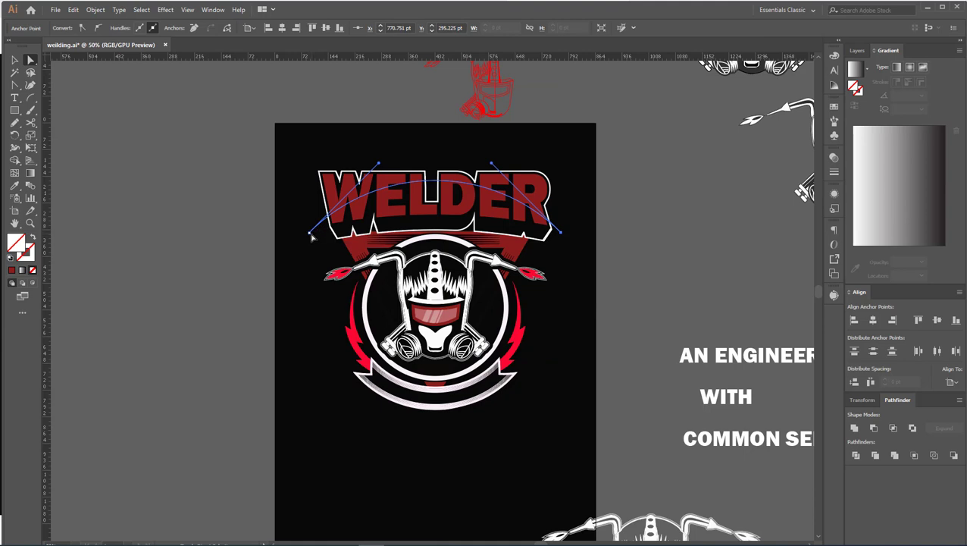
click(311, 237)
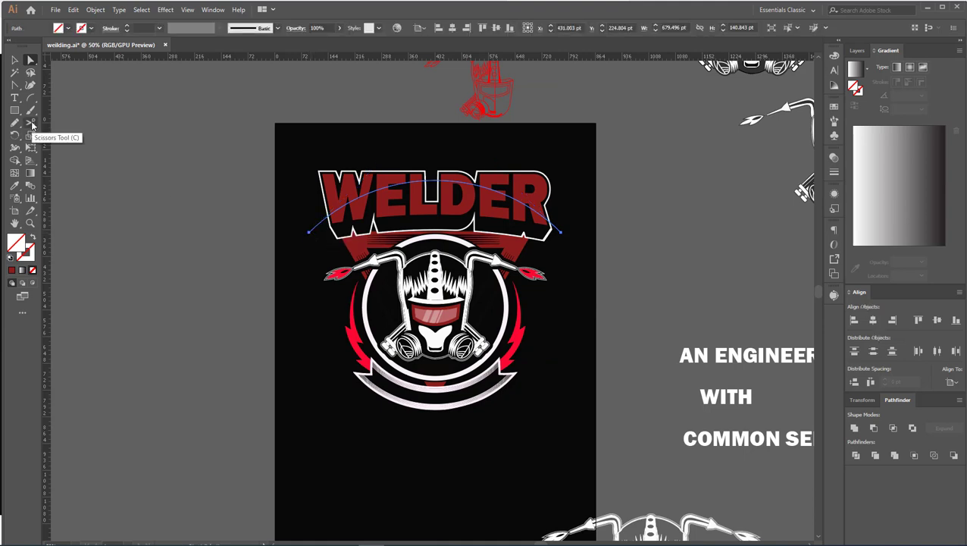
Flatten the arc, stretch it wider than the title, and add WELDER to the selection.
click(31, 136)
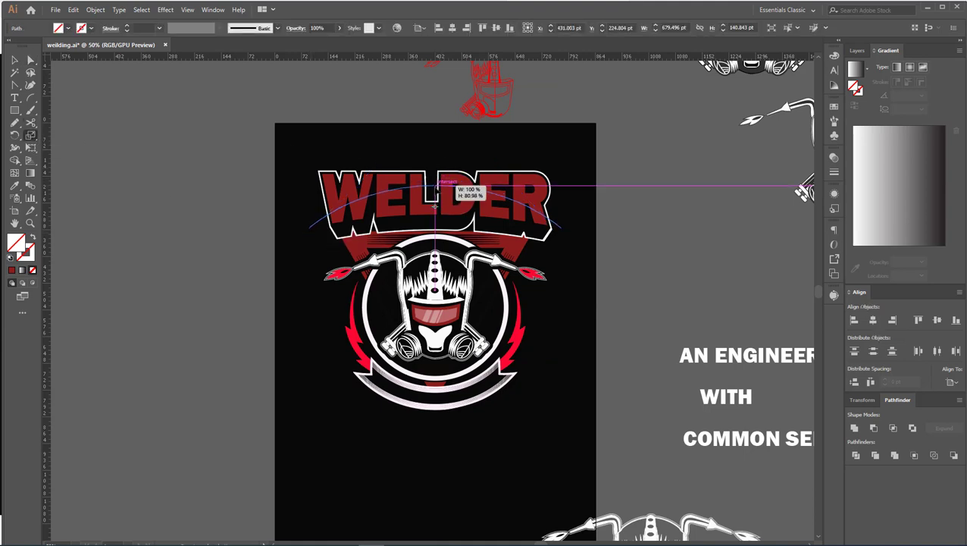
drag(439, 179, 424, 193)
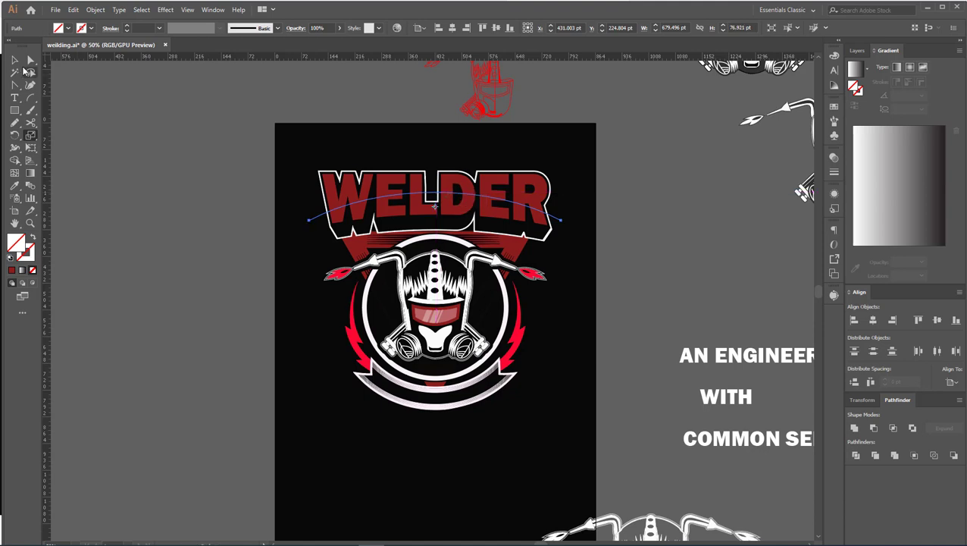
click(14, 59)
drag(561, 220, 583, 234)
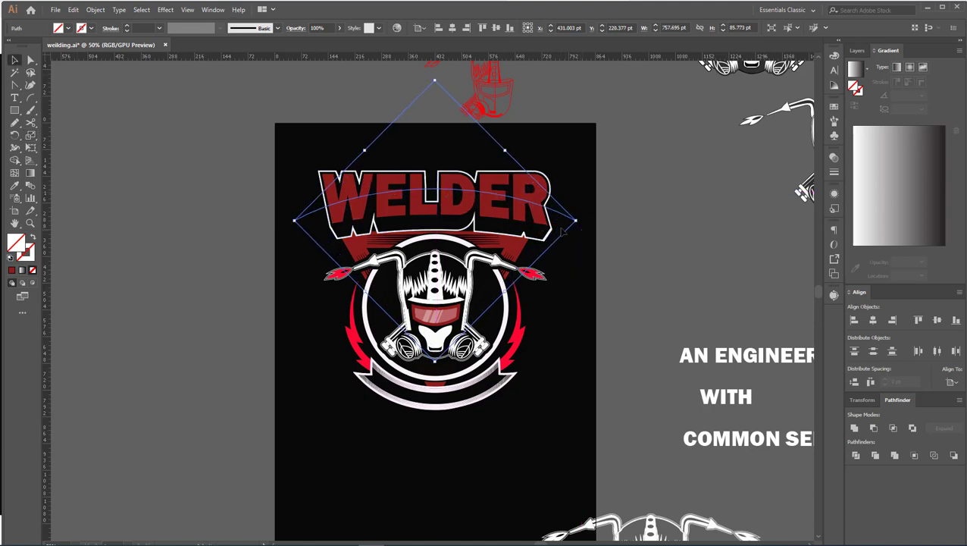
scroll(537, 201, up, 1)
shift+click(537, 201)
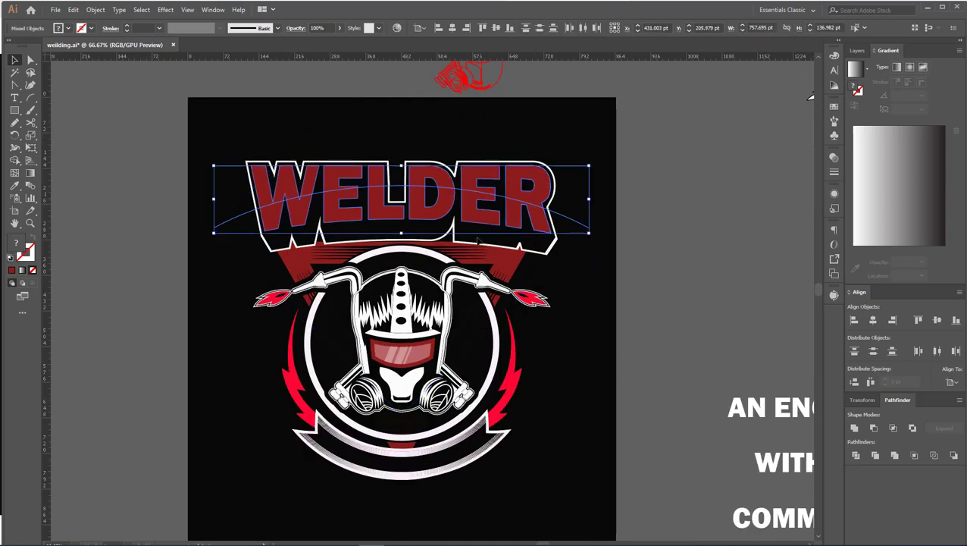
Drag the Shape Builder across the WELDER letters and arc to build the split letter shapes.
click(15, 185)
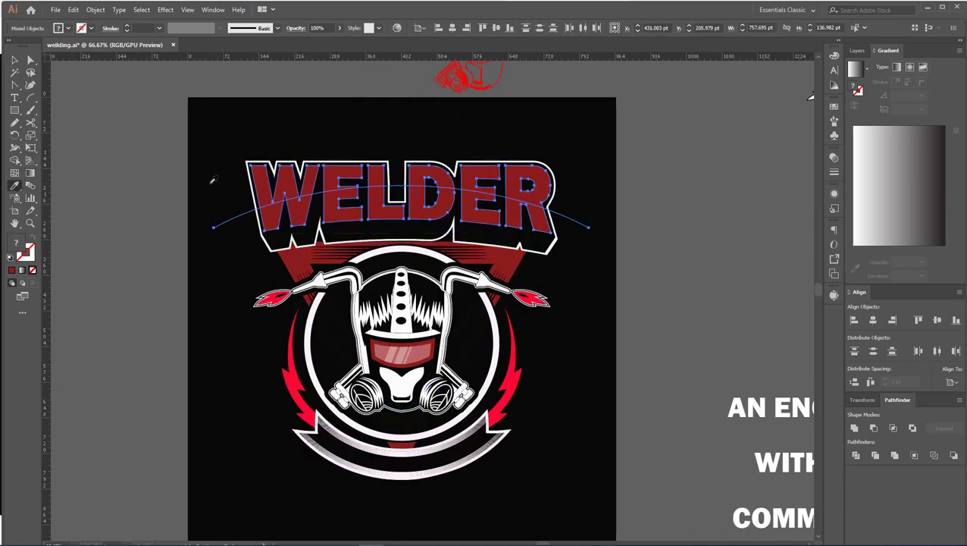
click(15, 63)
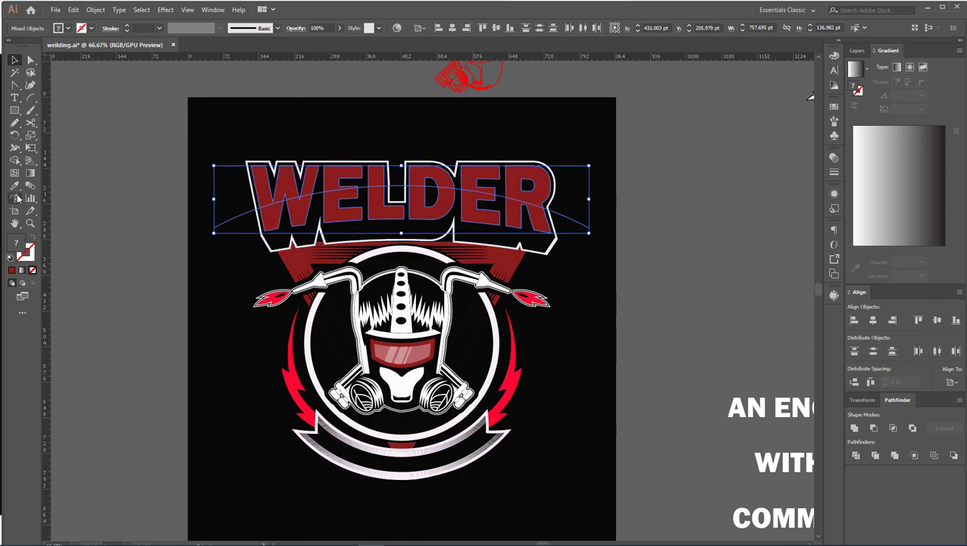
click(14, 160)
drag(330, 196, 467, 219)
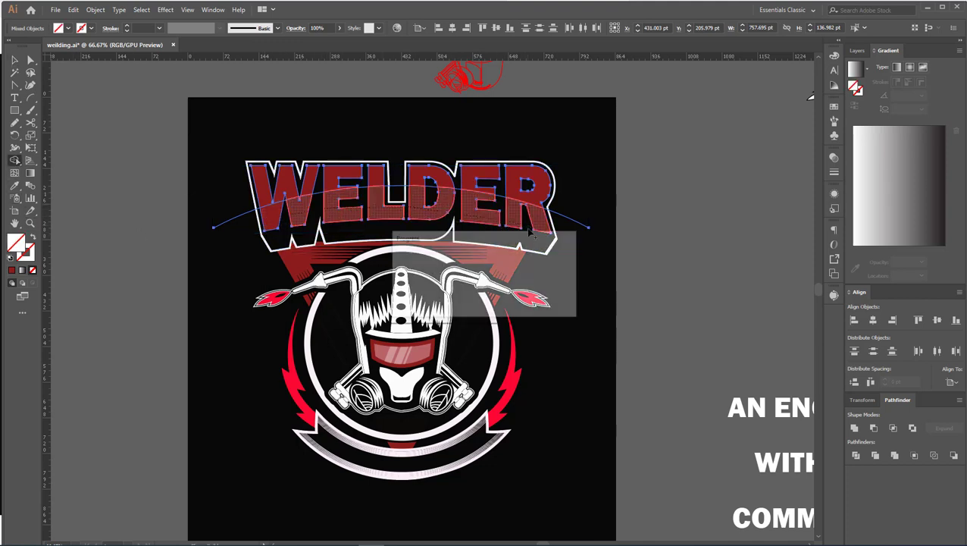
drag(467, 219, 531, 227)
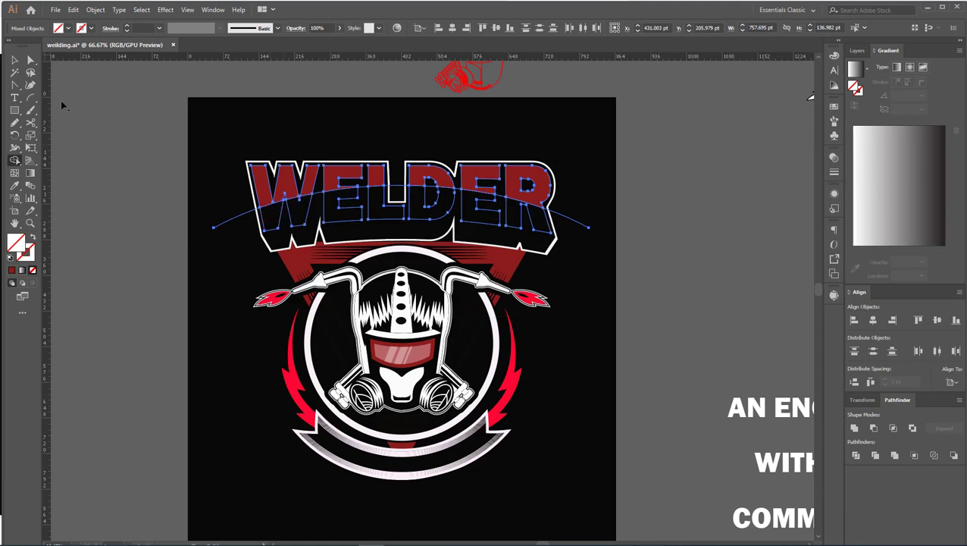
key(v)
click(235, 218)
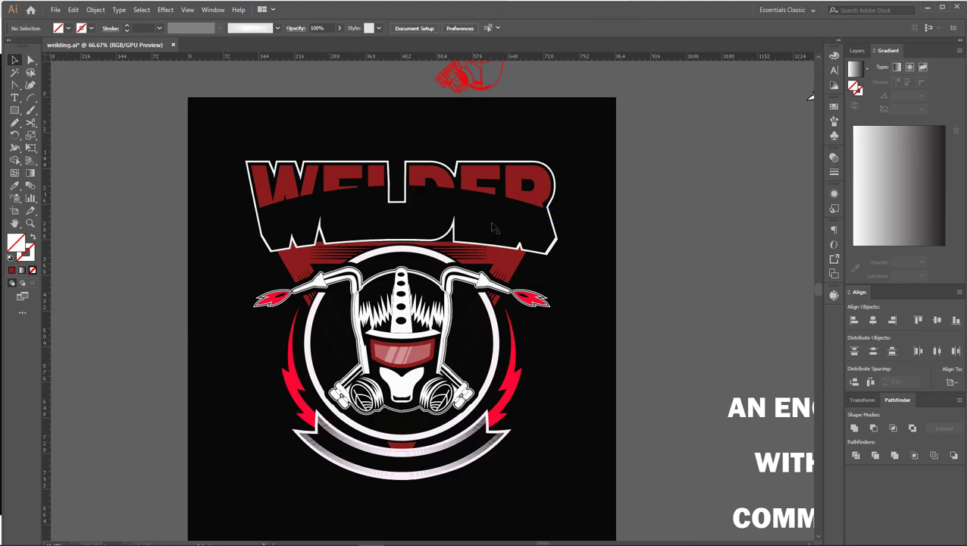
Sample white and fill the lower parts of the W, E, L, D, E and R.
click(15, 185)
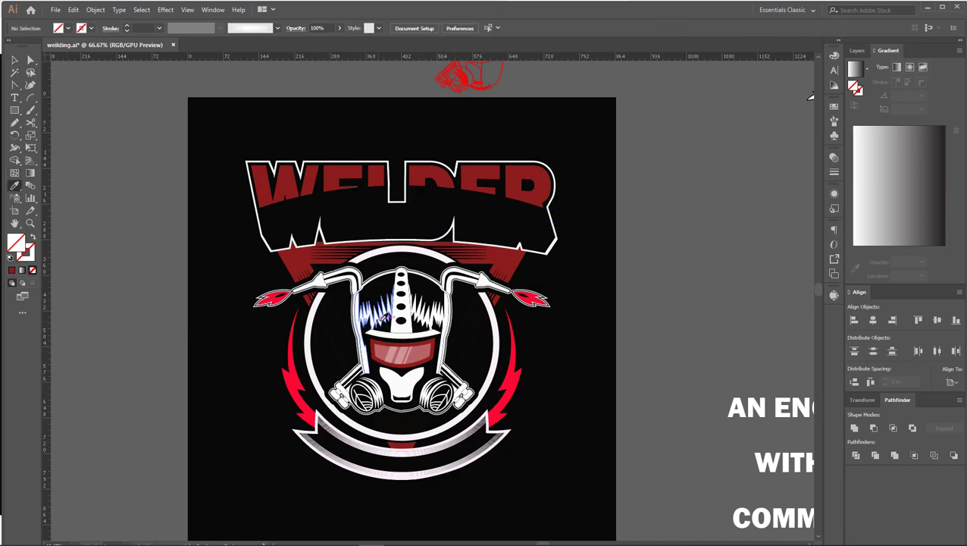
click(379, 318)
click(284, 217)
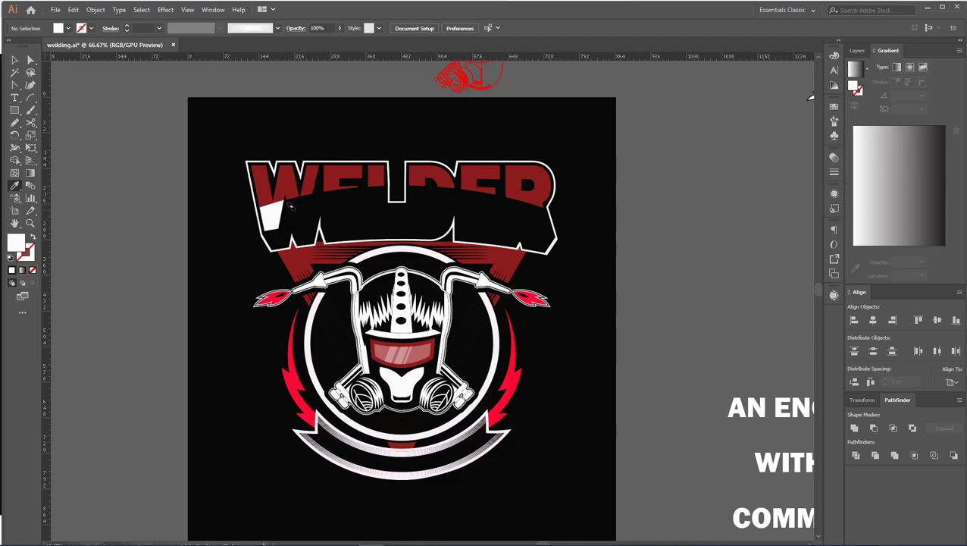
click(302, 209)
click(347, 198)
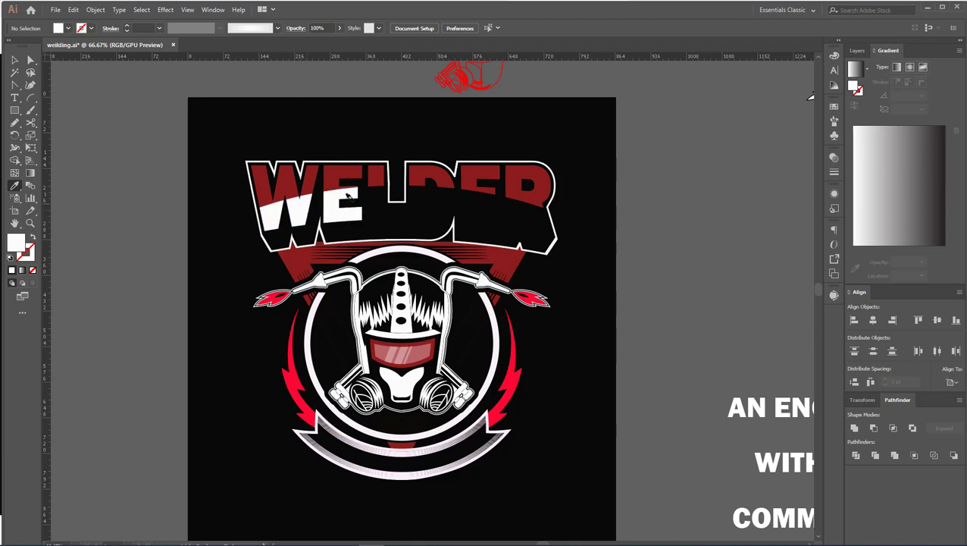
click(365, 188)
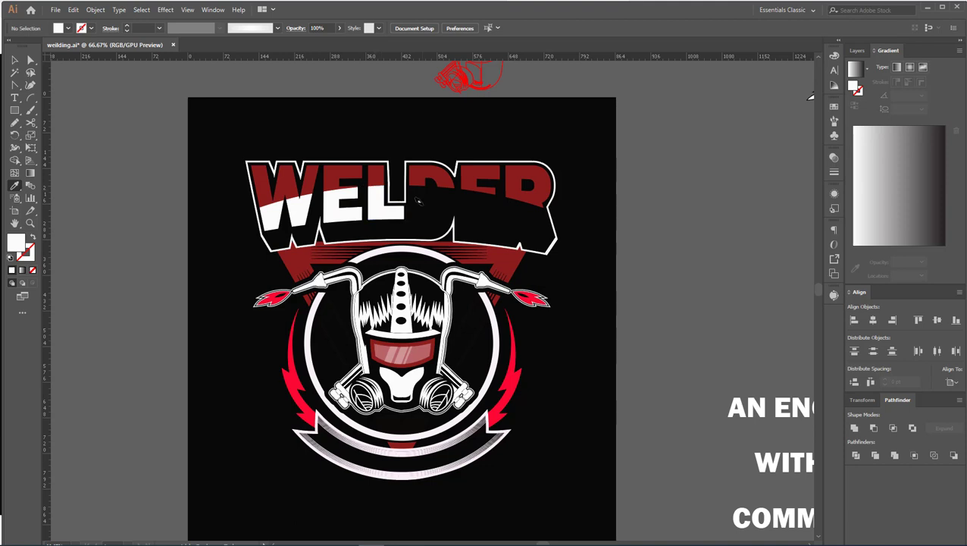
click(420, 194)
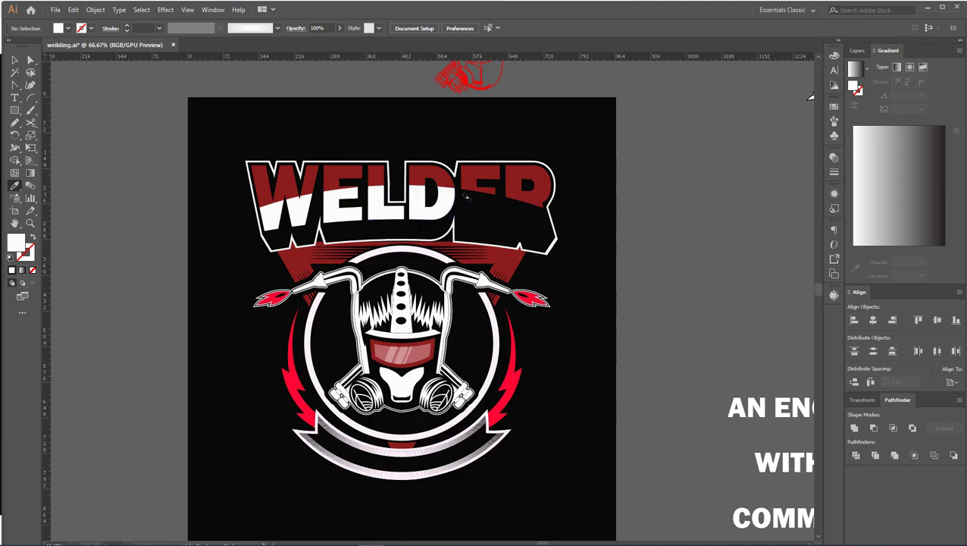
click(463, 199)
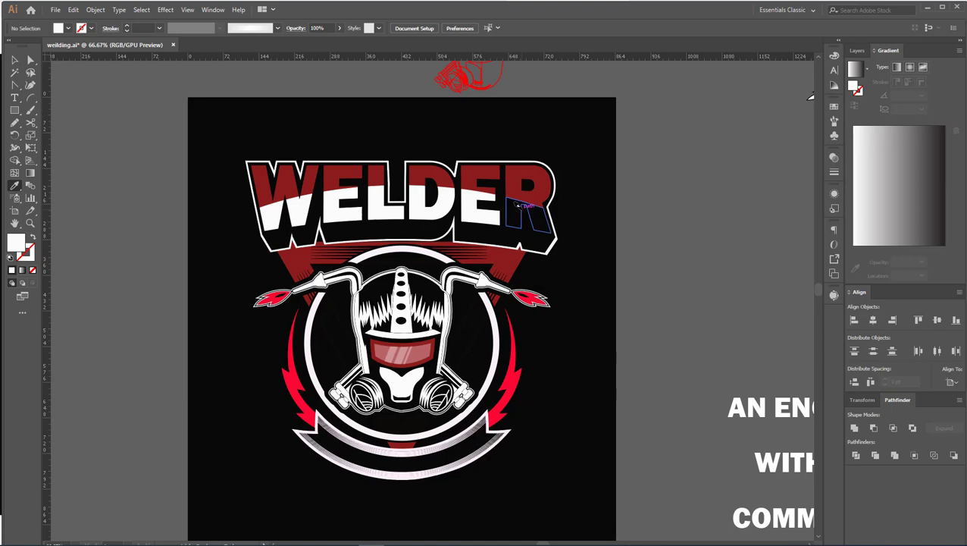
click(529, 222)
scroll(617, 233, down, 1)
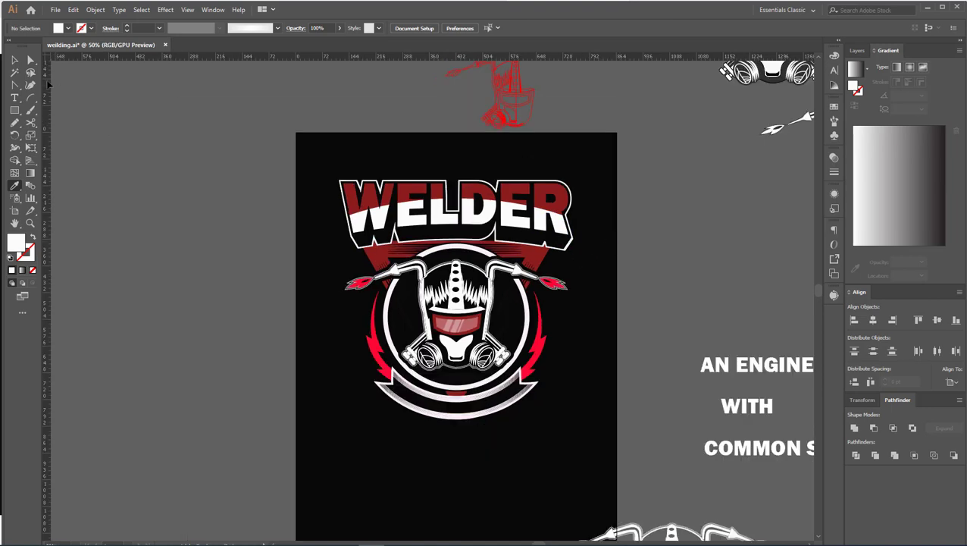
Select the grouped WELDER letter pieces and ungroup them.
click(14, 60)
scroll(410, 220, up, 2)
click(408, 222)
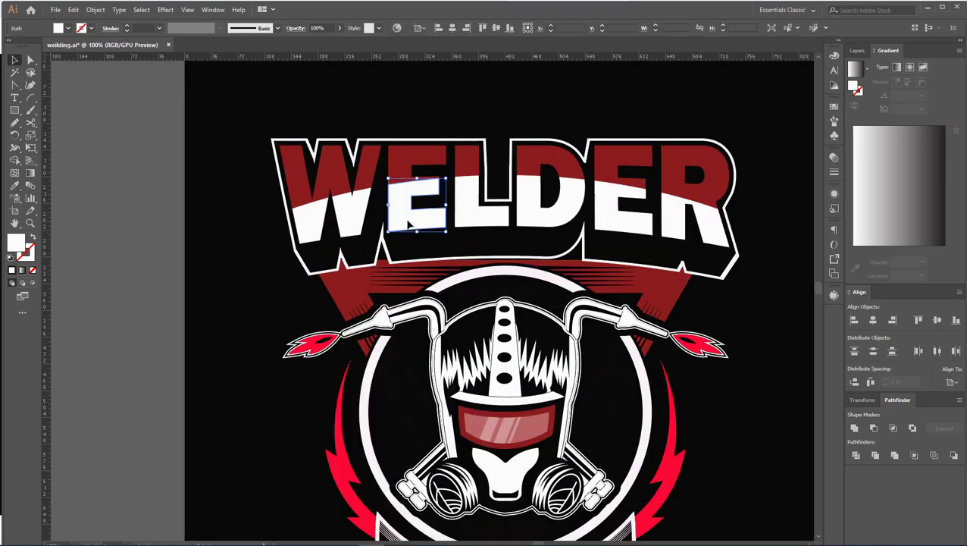
shift+click(354, 227)
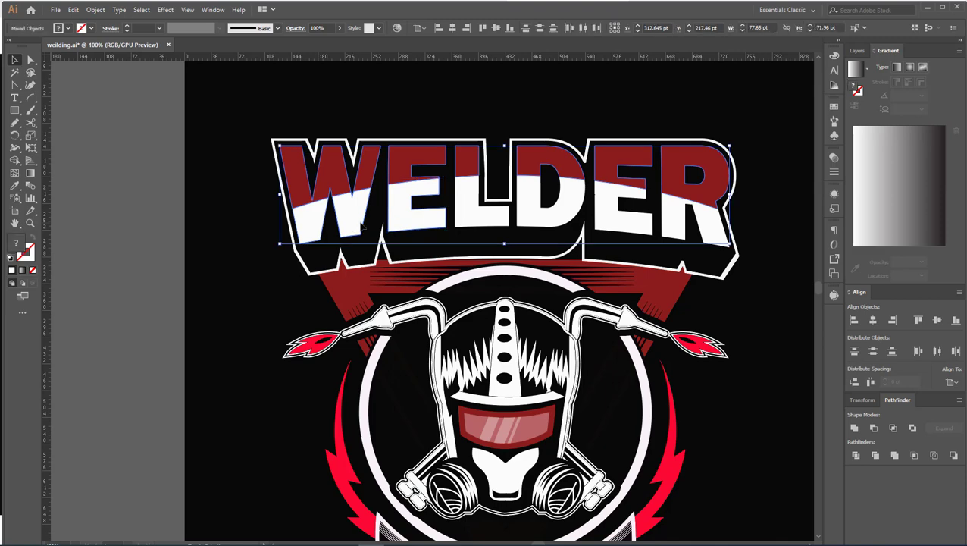
right_click(474, 219)
click(307, 221)
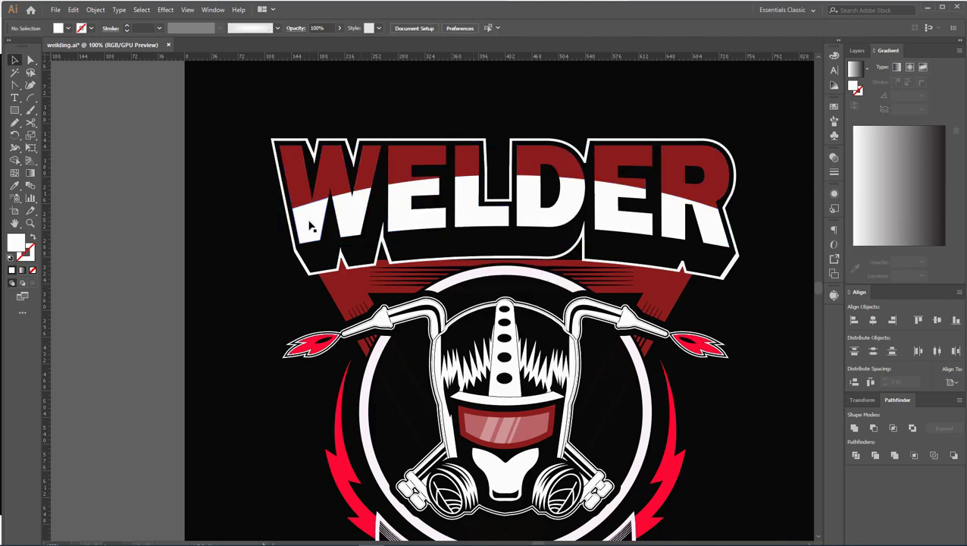
click(310, 222)
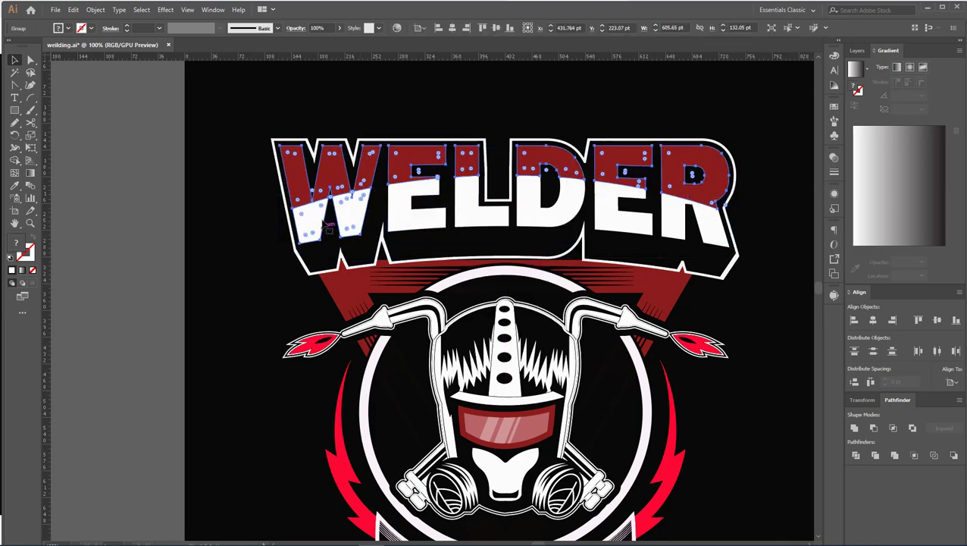
right_click(346, 212)
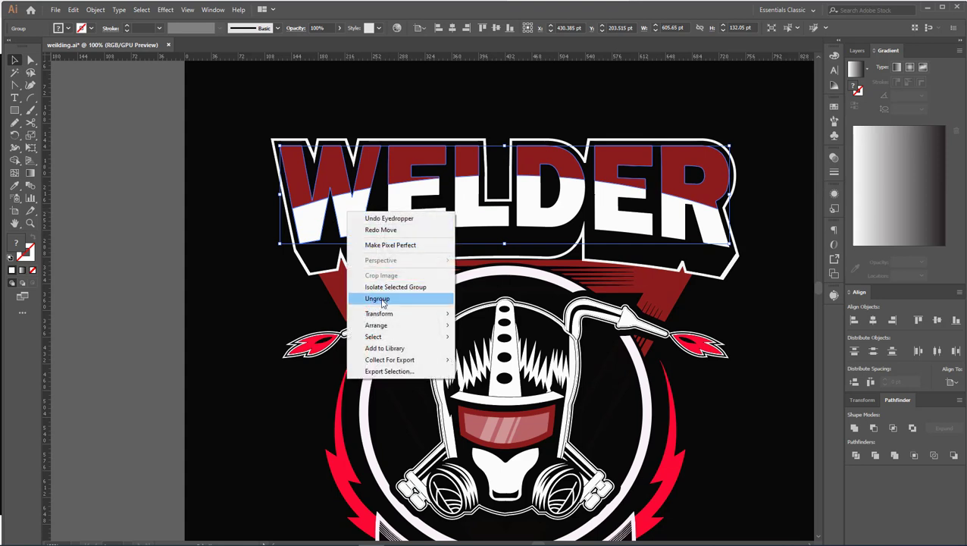
click(378, 299)
Group the white lower pieces of the W, E, L, D, E and R.
click(312, 220)
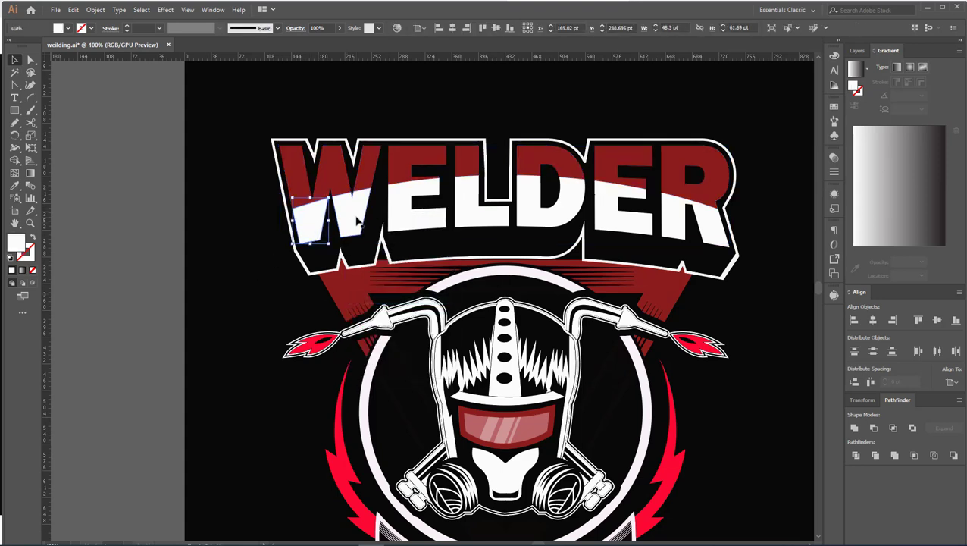
shift+click(410, 215)
shift+click(486, 215)
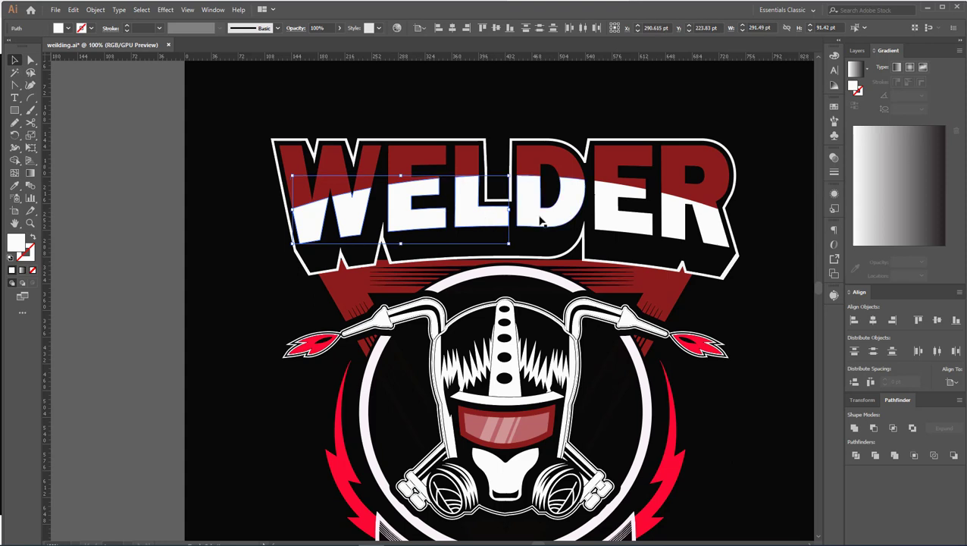
shift+click(540, 220)
shift+click(611, 216)
shift+click(682, 226)
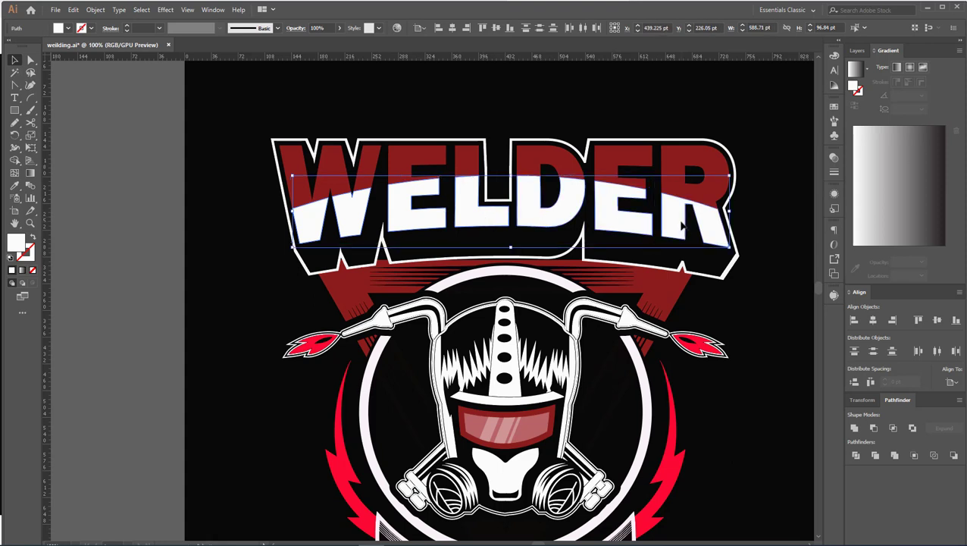
key(ctrl+g)
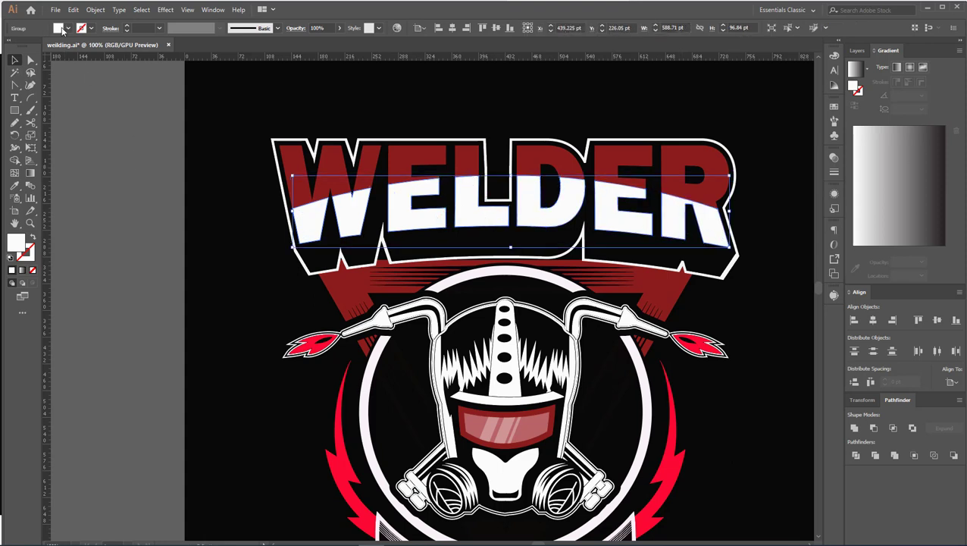
Fill the white group with a white-to-black gradient running vertically down the letters.
click(68, 29)
click(7, 70)
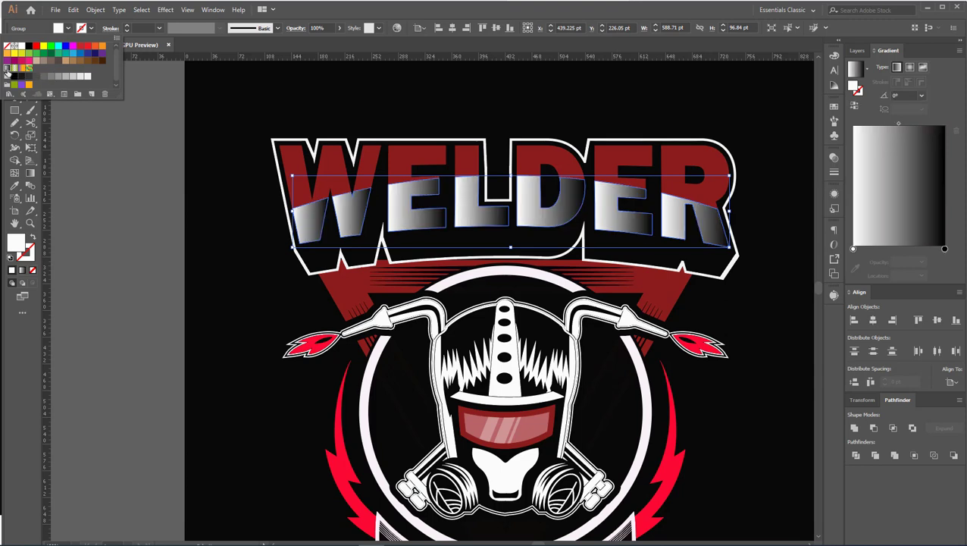
key(Escape)
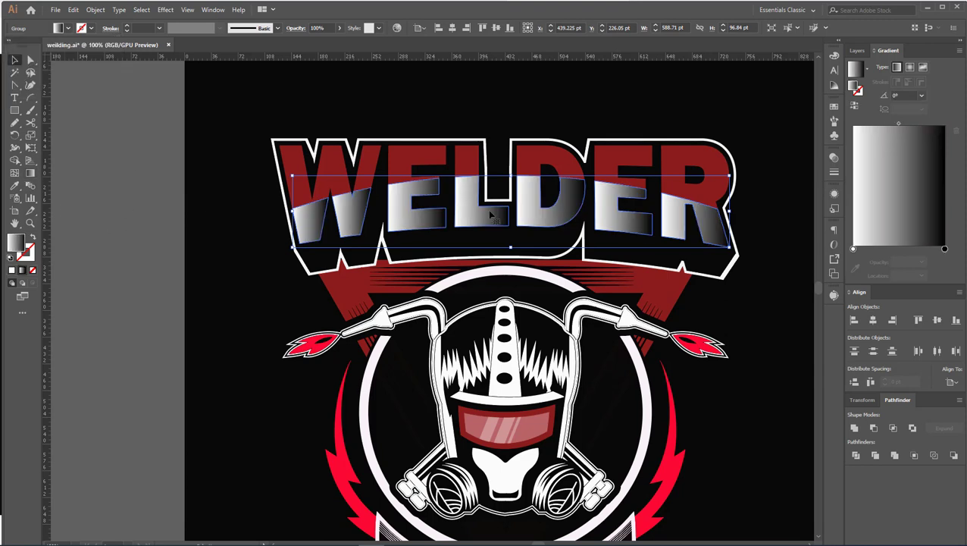
click(31, 173)
drag(501, 173, 504, 253)
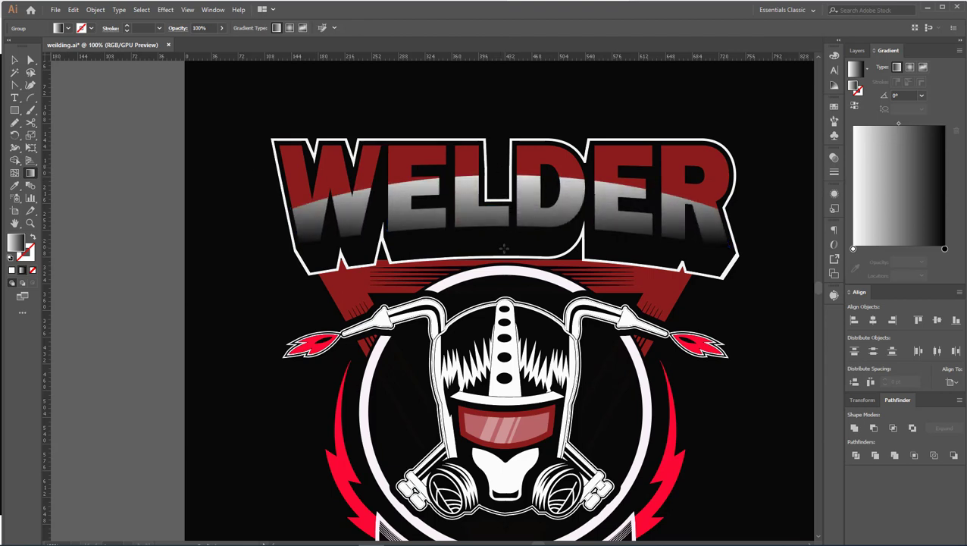
click(15, 60)
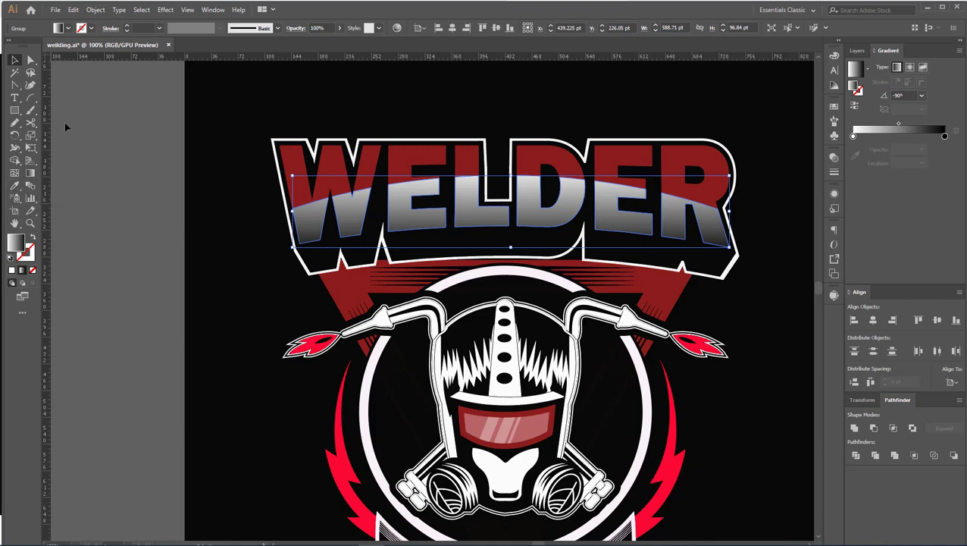
click(95, 10)
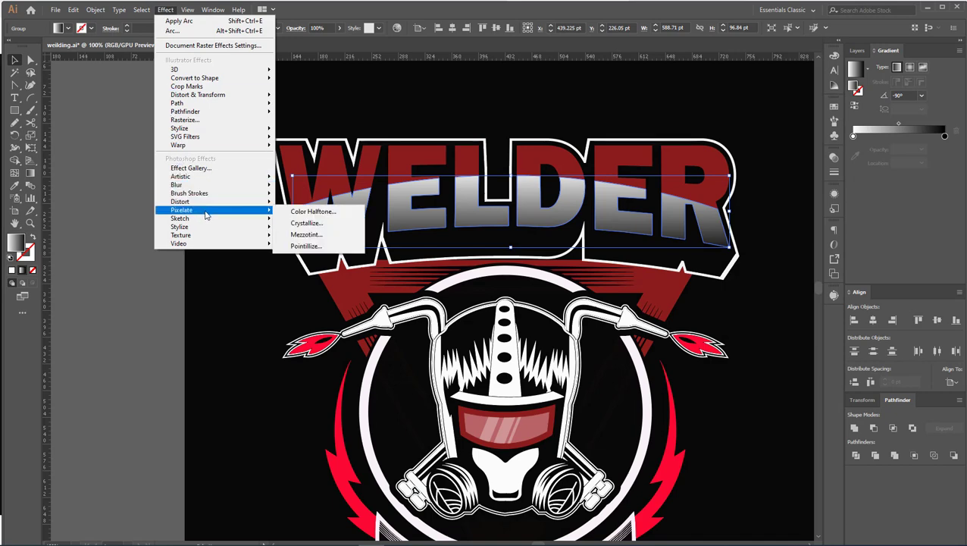
mouse_move(181, 210)
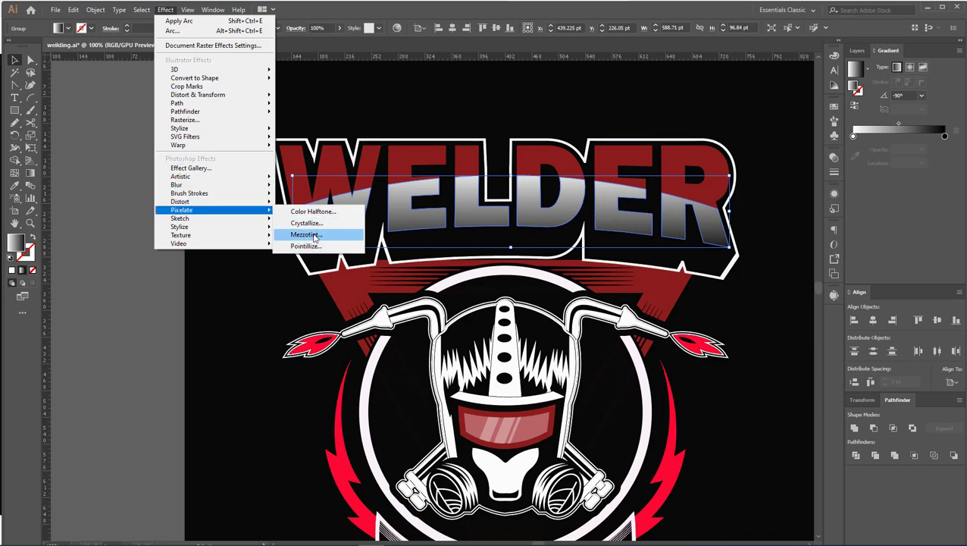
Apply a Mezzotint texture to the gradient WELDER letters, then deselect.
click(305, 234)
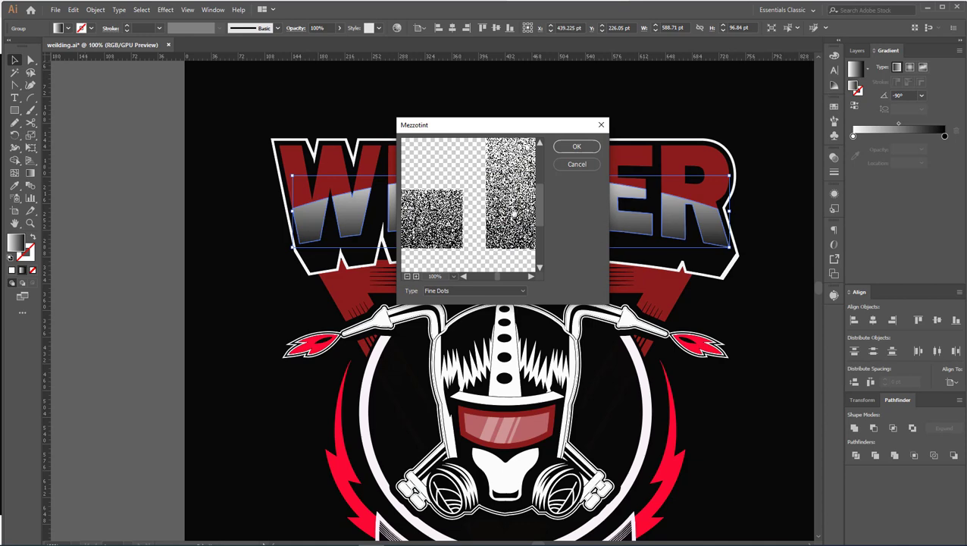
drag(513, 216, 505, 219)
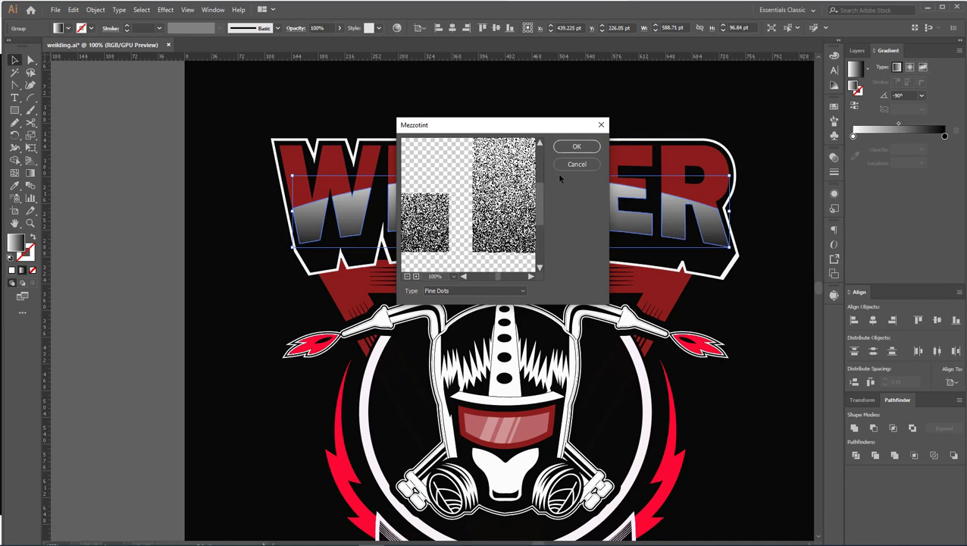
click(574, 147)
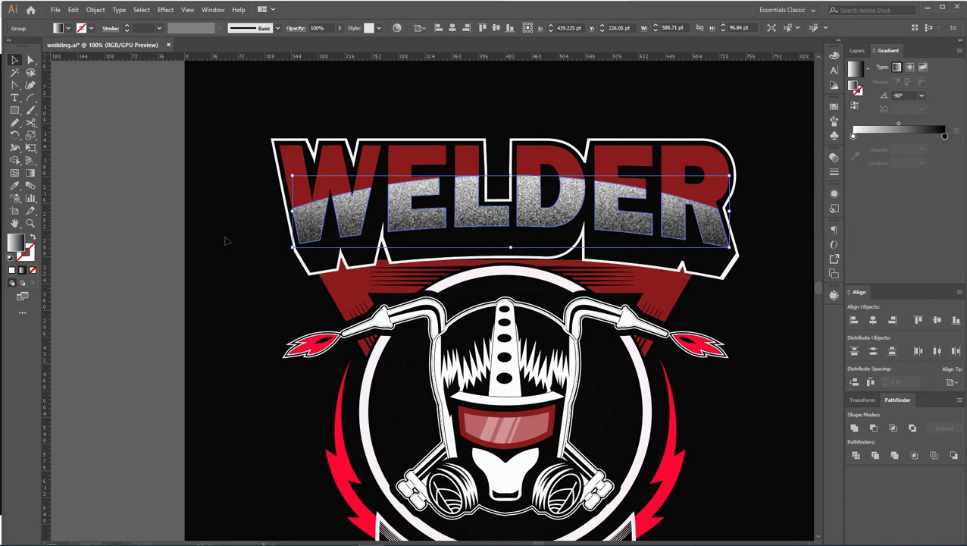
click(260, 284)
scroll(292, 286, down, 1)
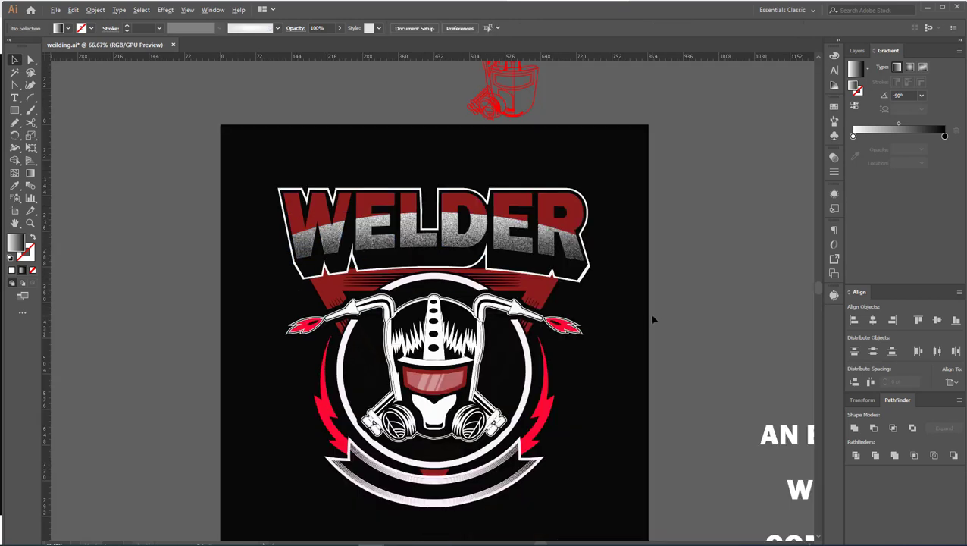
scroll(650, 318, down, 1)
scroll(588, 241, up, 2)
Select the red upper pieces of W, E, L, D, E and R and group them.
click(589, 241)
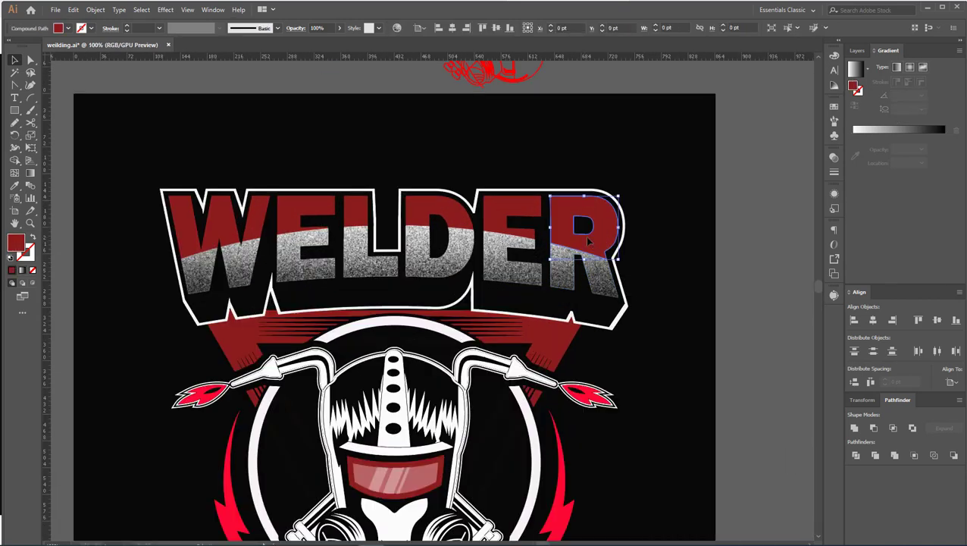
shift+click(509, 216)
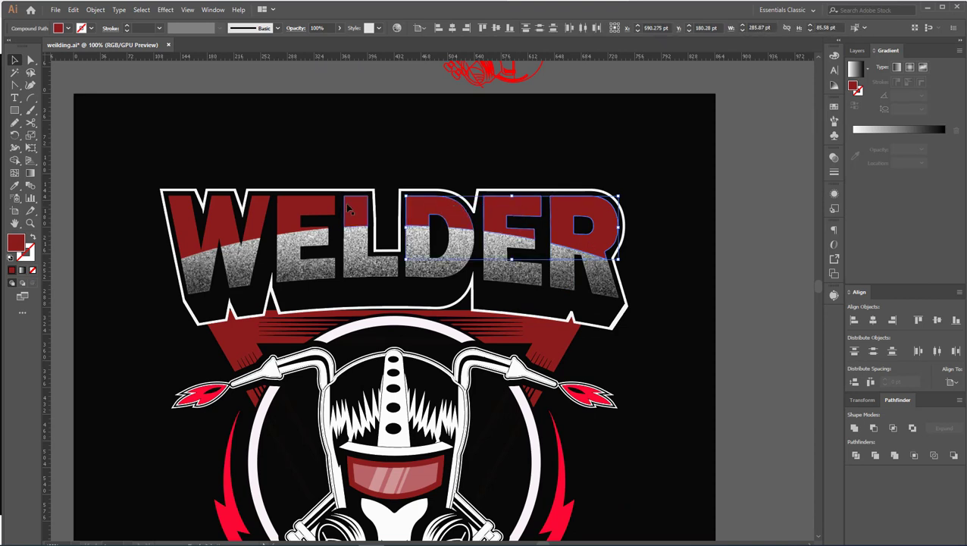
shift+click(346, 202)
shift+click(307, 203)
shift+click(265, 204)
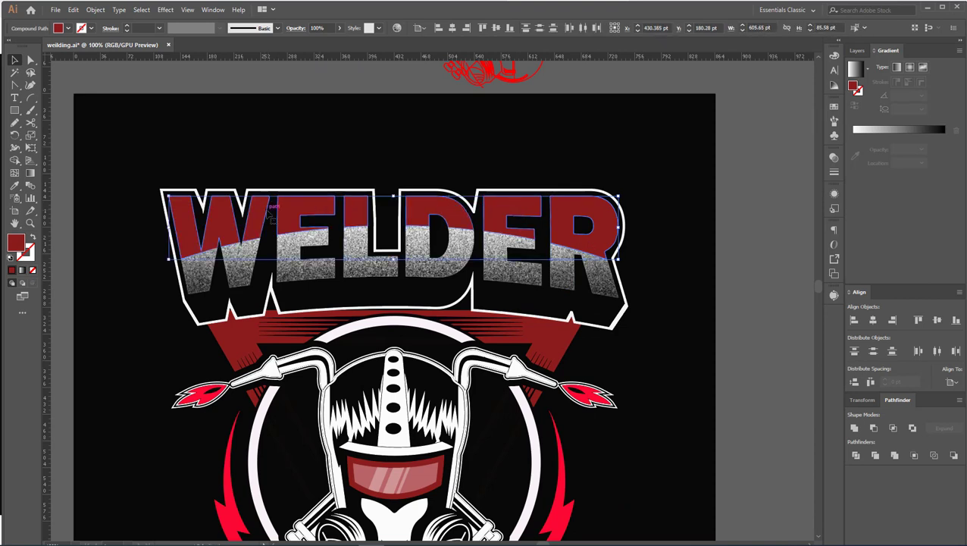
key(ctrl+g)
Apply Mezzotint Fine Dots to the grouped red upper halves, then deselect.
click(166, 10)
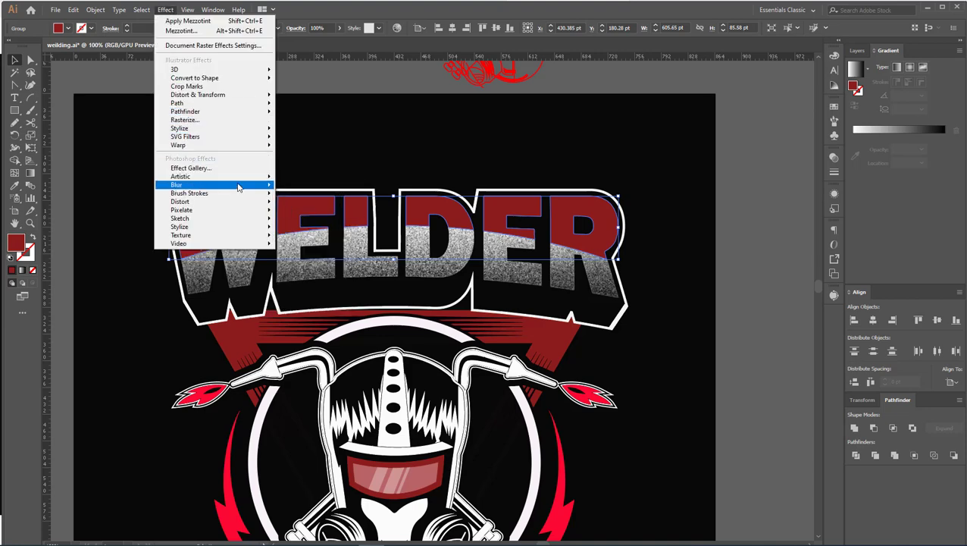
mouse_move(182, 210)
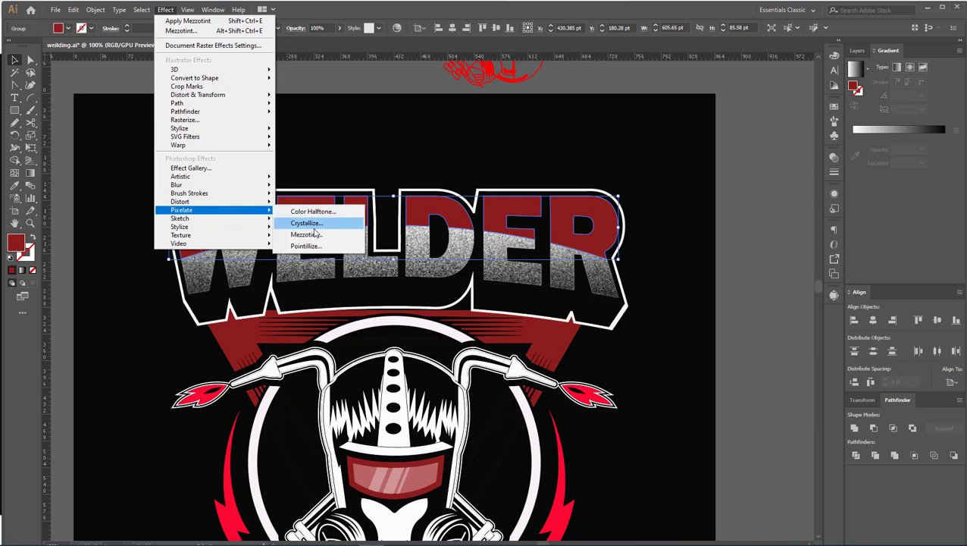
click(318, 235)
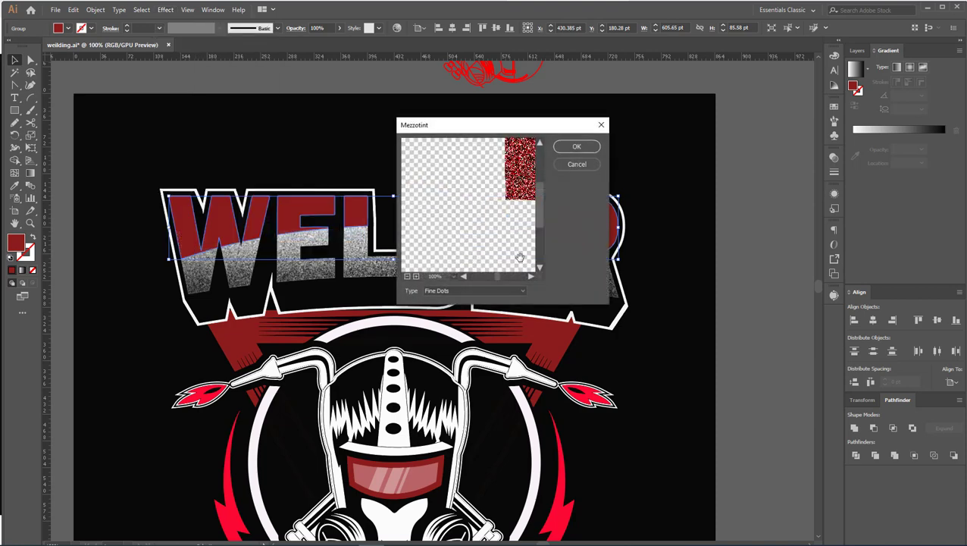
click(576, 146)
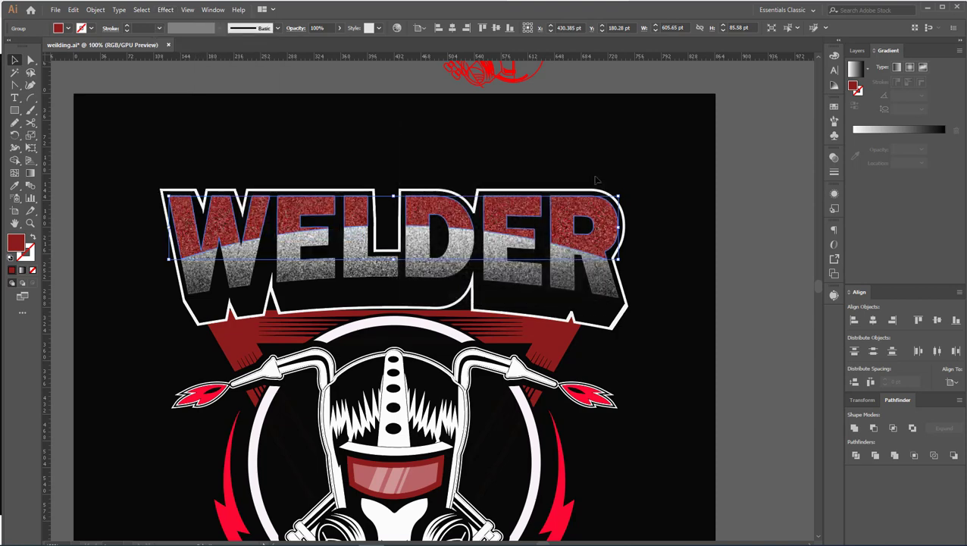
click(661, 211)
scroll(660, 211, down, 2)
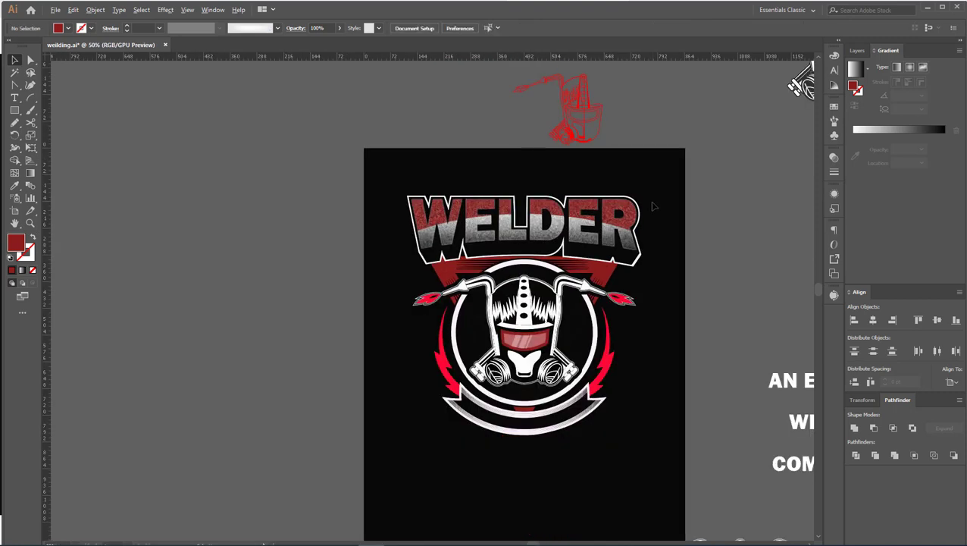
Bring the AN ENGINEER text from beside the artboard onto the artboard.
scroll(653, 206, down, 1)
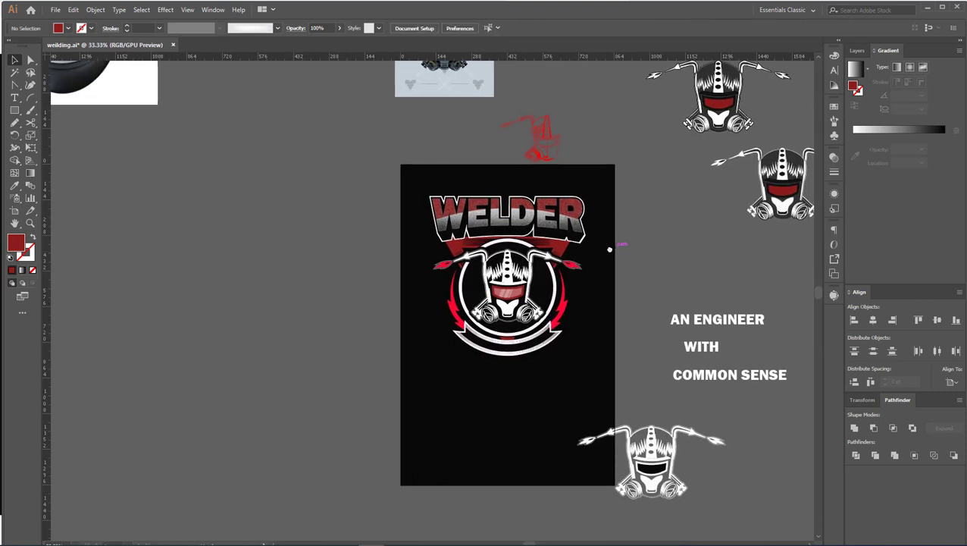
drag(610, 249, 577, 242)
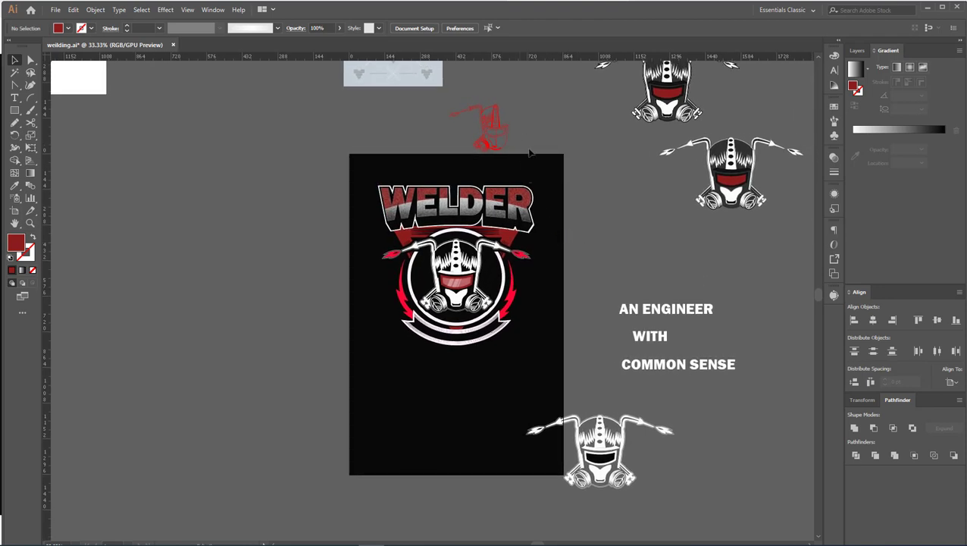
scroll(546, 211, down, 2)
scroll(555, 312, right, 2)
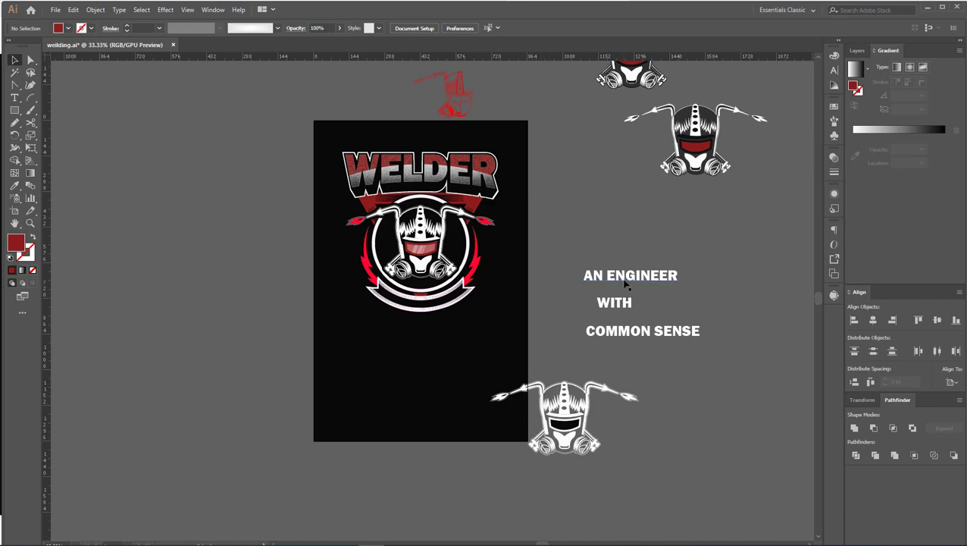
drag(626, 282, 445, 356)
scroll(424, 325, up, 1)
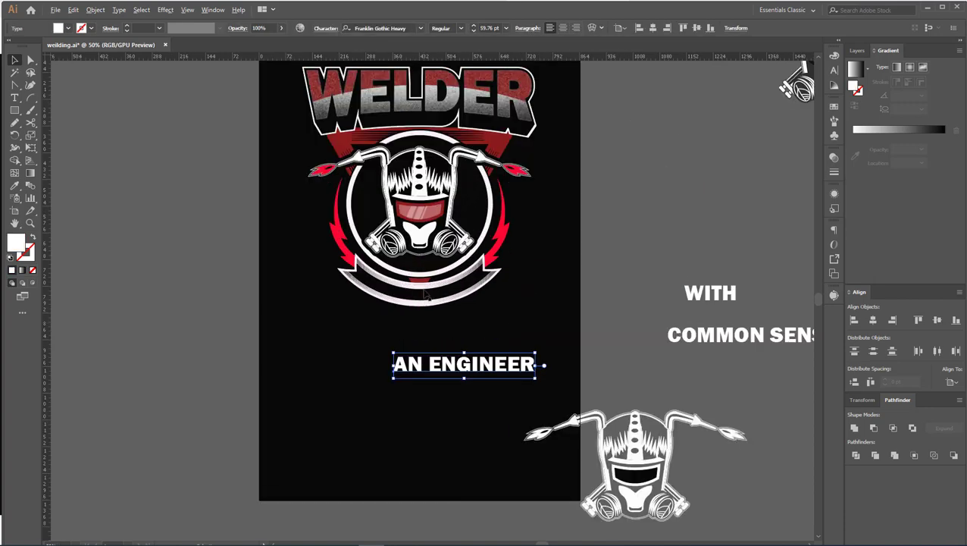
scroll(423, 294, up, 1)
Merge the striped ribbon banner into one solid shape with Pathfinder Unite.
click(428, 291)
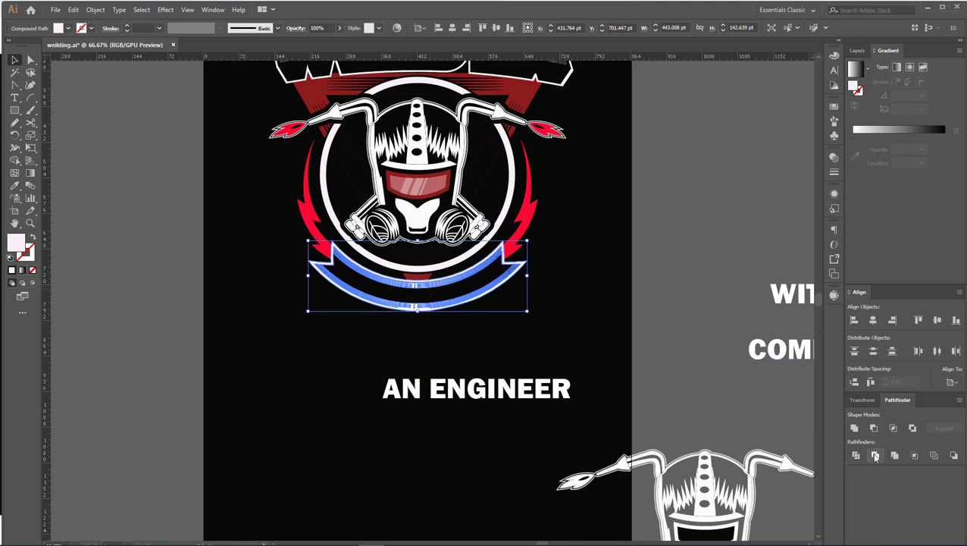
click(855, 428)
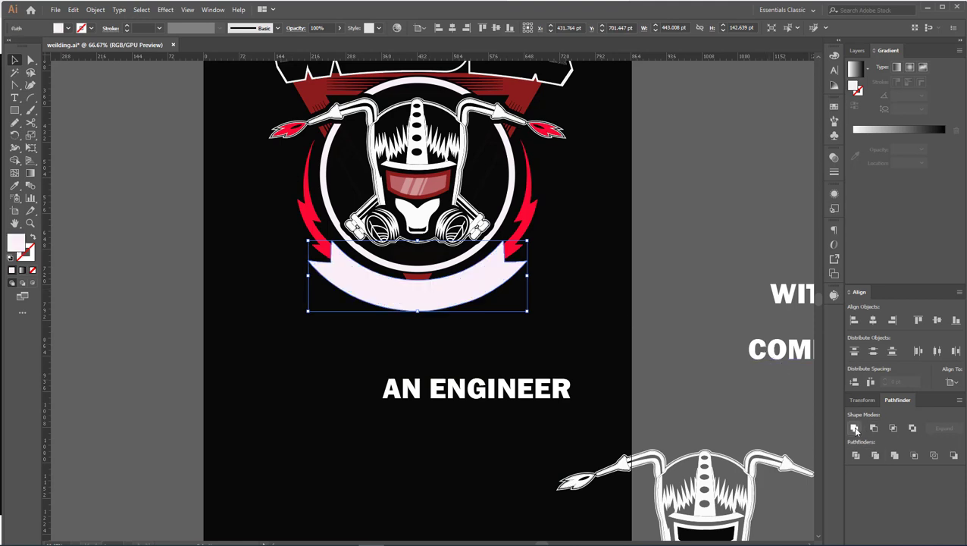
click(608, 369)
Move AN ENGINEER up beneath the banner and select it.
mouse_move(567, 412)
mouse_down()
mouse_move(474, 377)
mouse_move(423, 423)
mouse_move(404, 411)
mouse_up()
scroll(434, 368, down, 1)
click(462, 380)
click(387, 389)
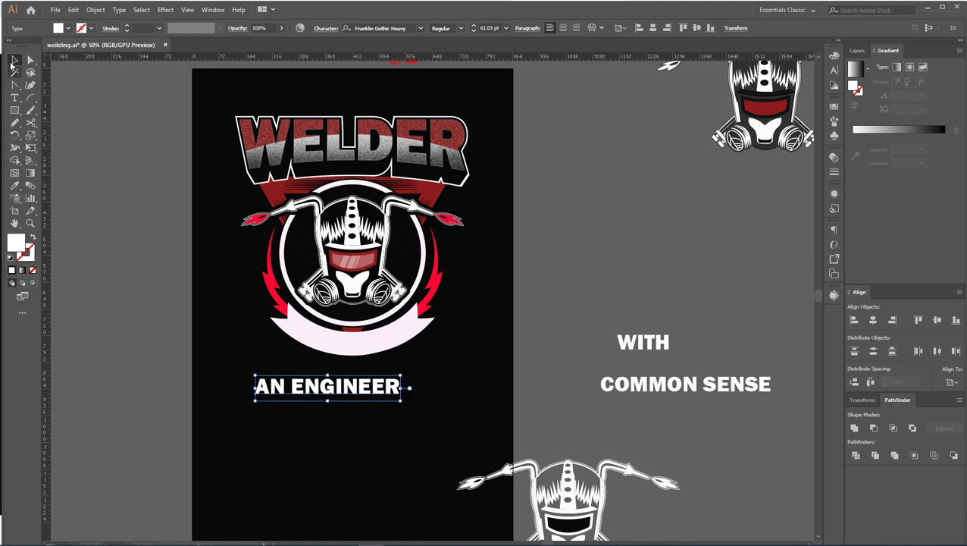
Sample WELDER's dark red onto AN ENGINEER and move the text lower.
click(15, 186)
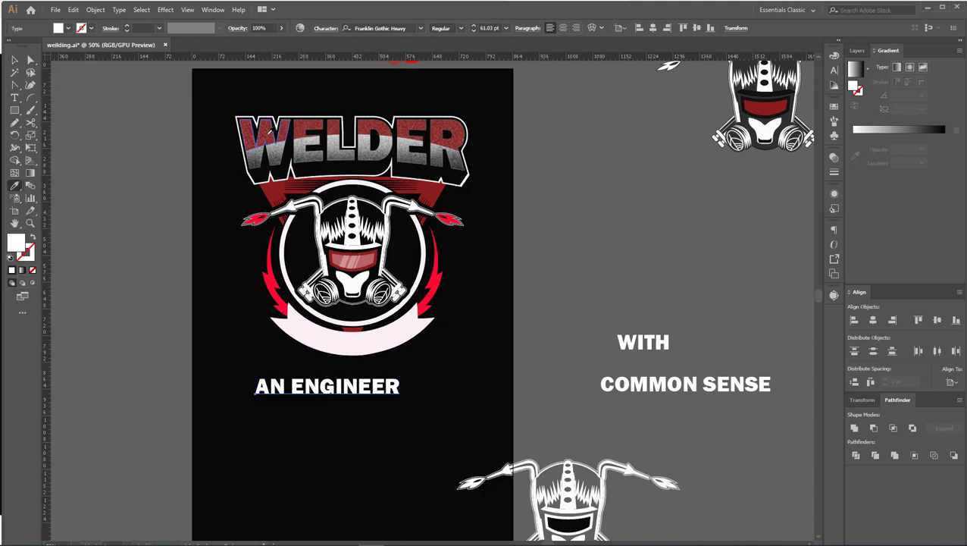
click(244, 134)
click(15, 60)
click(424, 432)
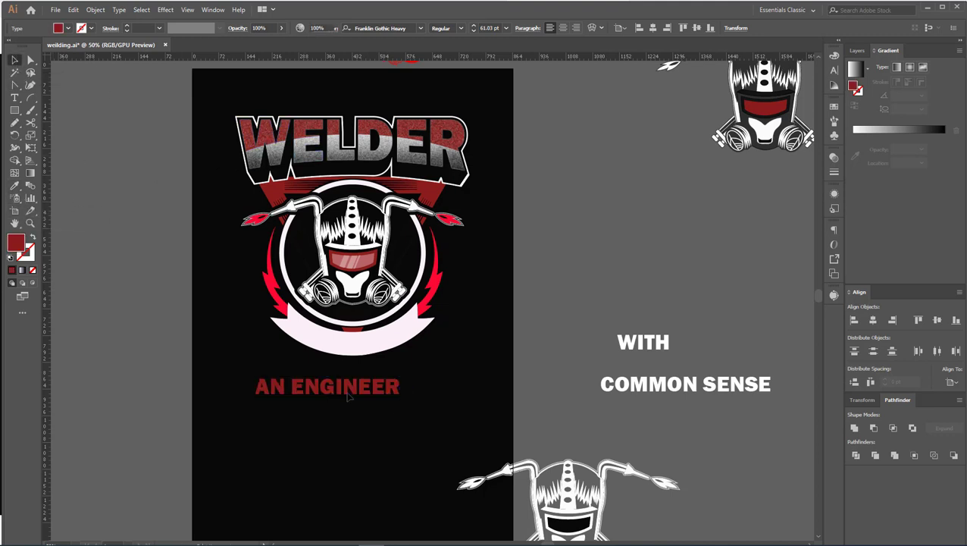
scroll(379, 348, up, 1)
drag(341, 405, 387, 448)
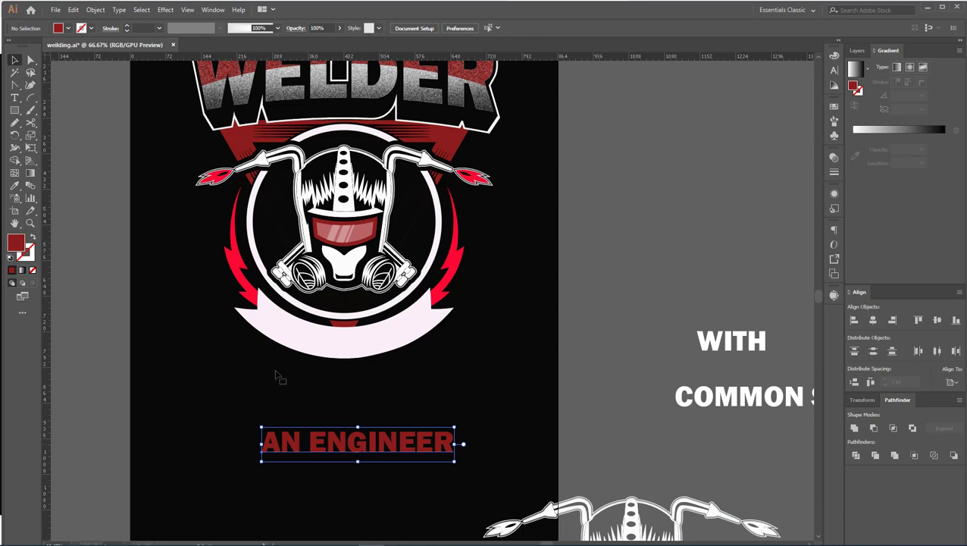
Fill the banner dark red and make AN ENGINEER white like the emblem ring.
click(15, 185)
alt+click(288, 313)
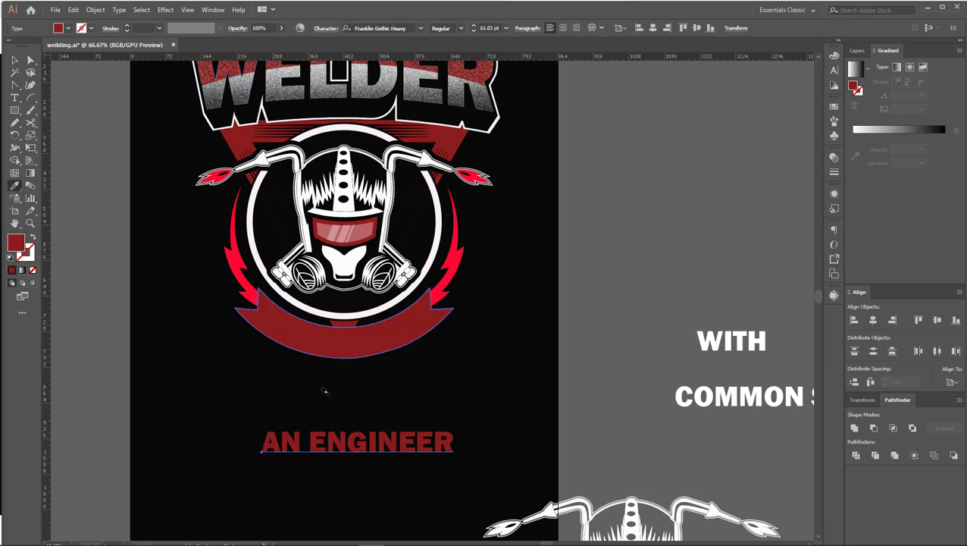
click(15, 60)
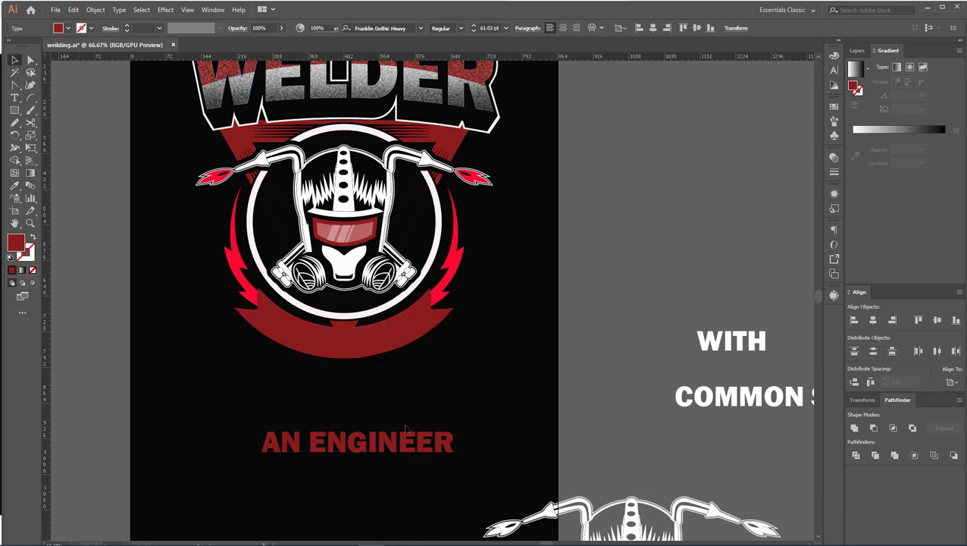
drag(393, 448, 374, 400)
key(i)
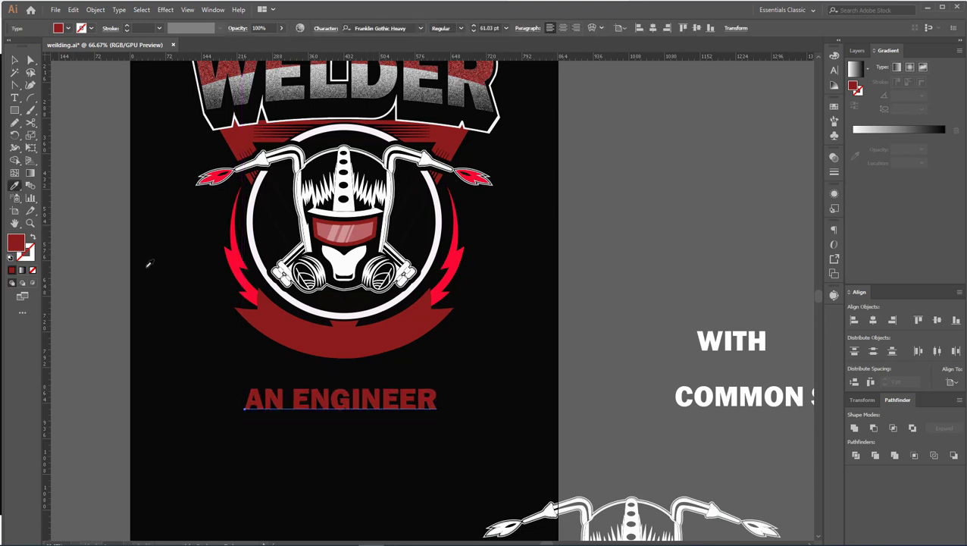
click(346, 318)
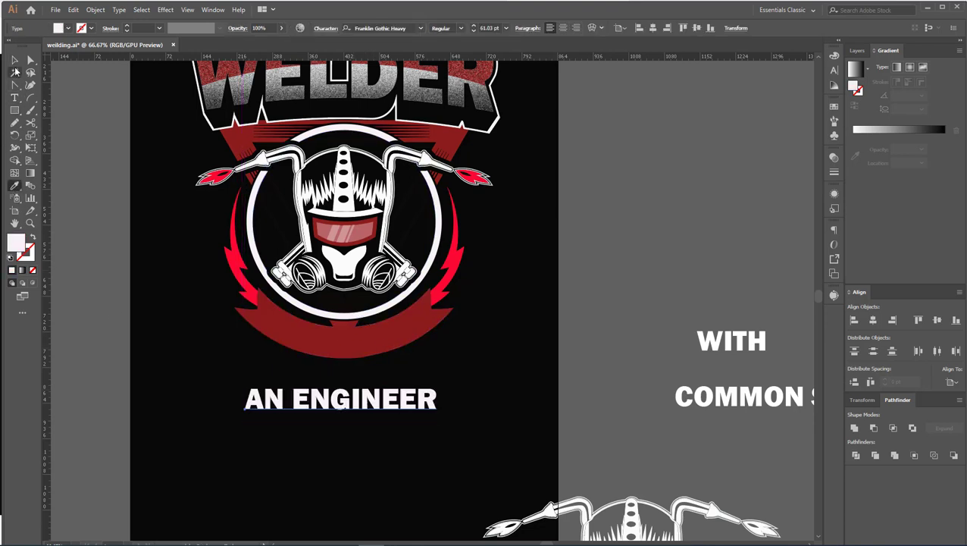
Move AN ENGINEER onto the red banner, bring it to front, and shrink it to about 49.5 pt.
key(v)
click(364, 401)
drag(376, 412, 377, 343)
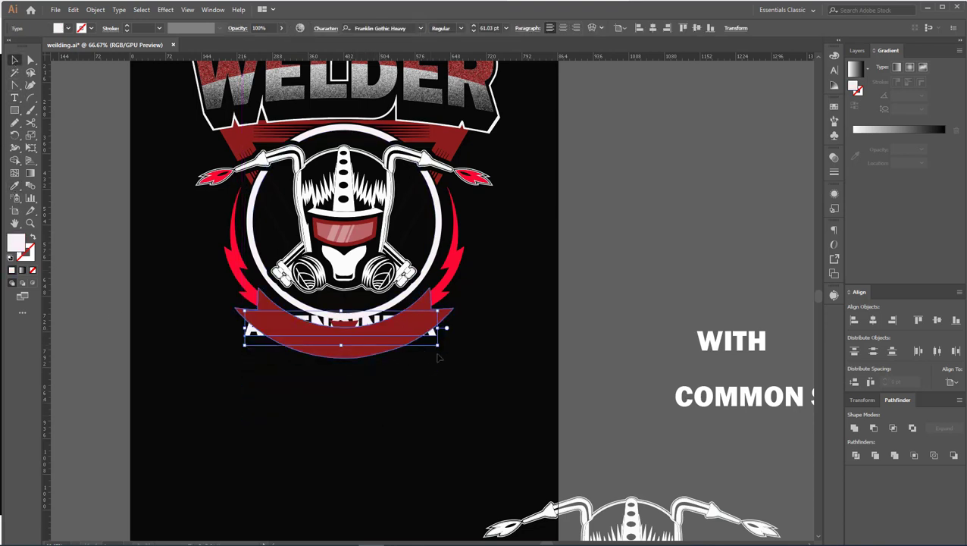
key(ctrl+shift+bracketright)
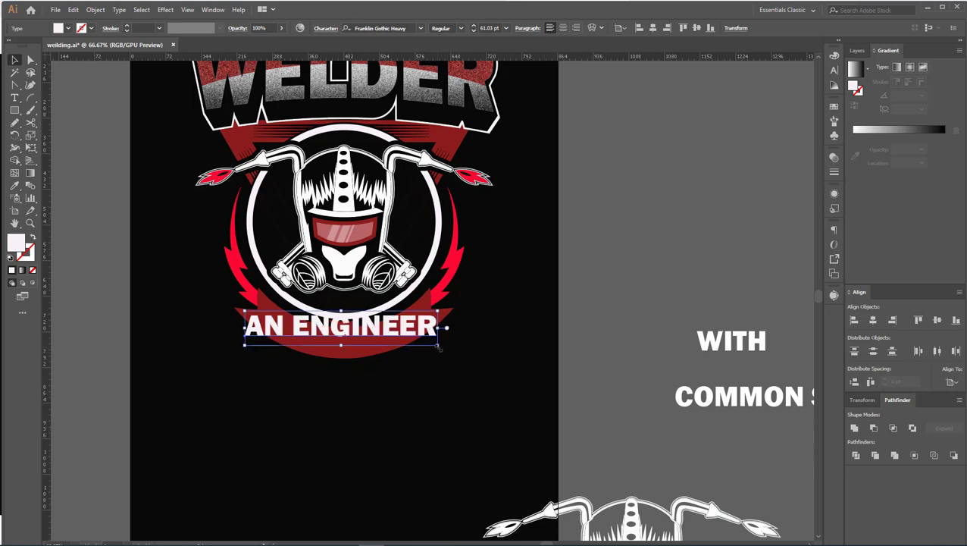
drag(439, 346, 401, 339)
Set AN ENGINEER's tracking to 100, shrink it to 42.18 pt, and raise it on the banner.
scroll(351, 328, up, 1)
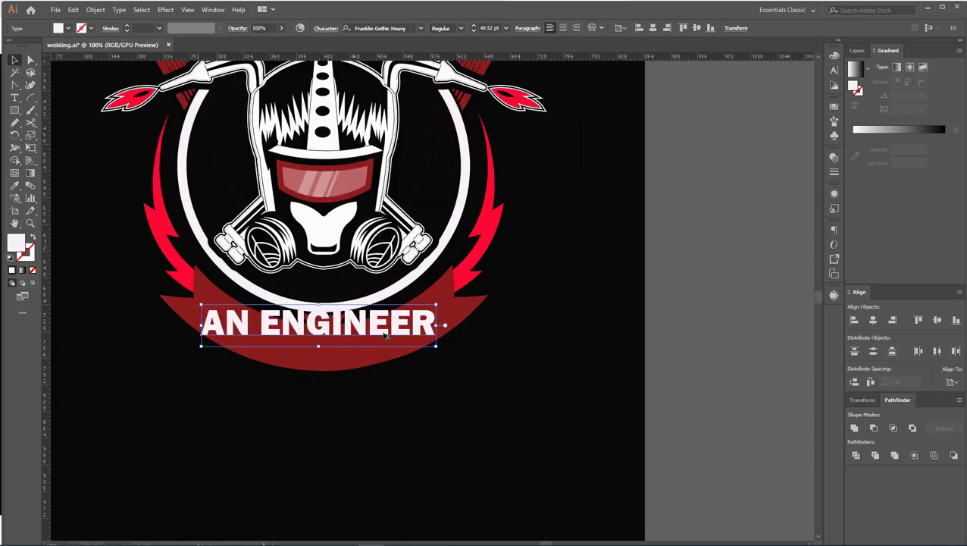
scroll(351, 327, up, 1)
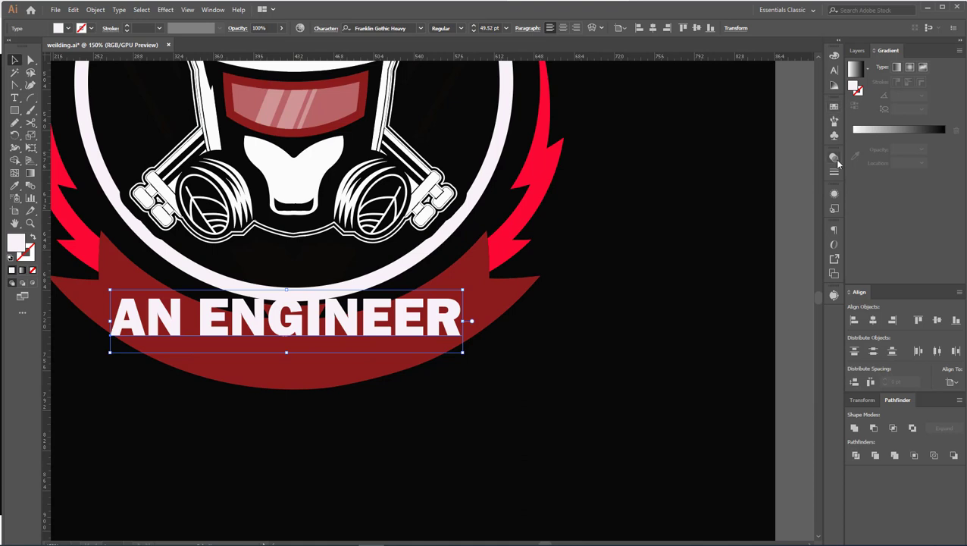
click(834, 72)
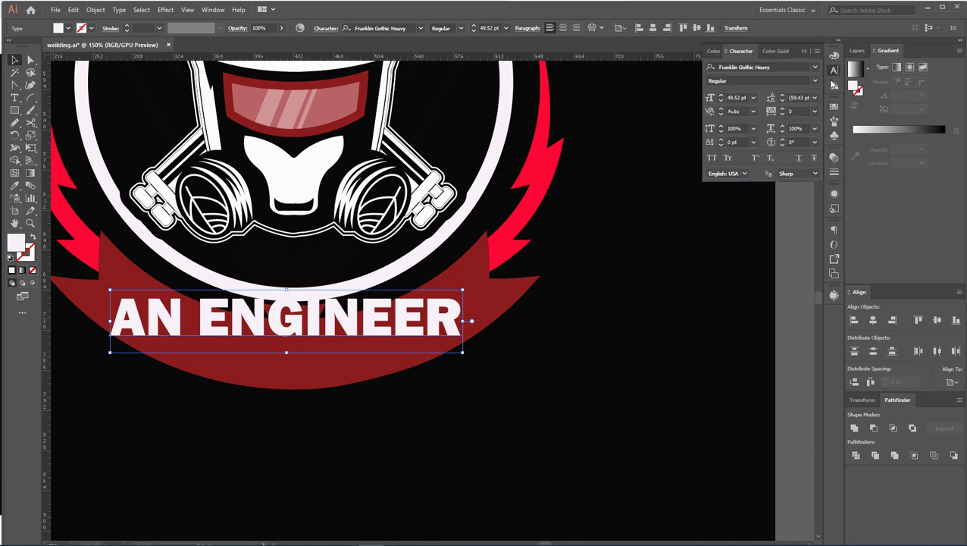
click(794, 111)
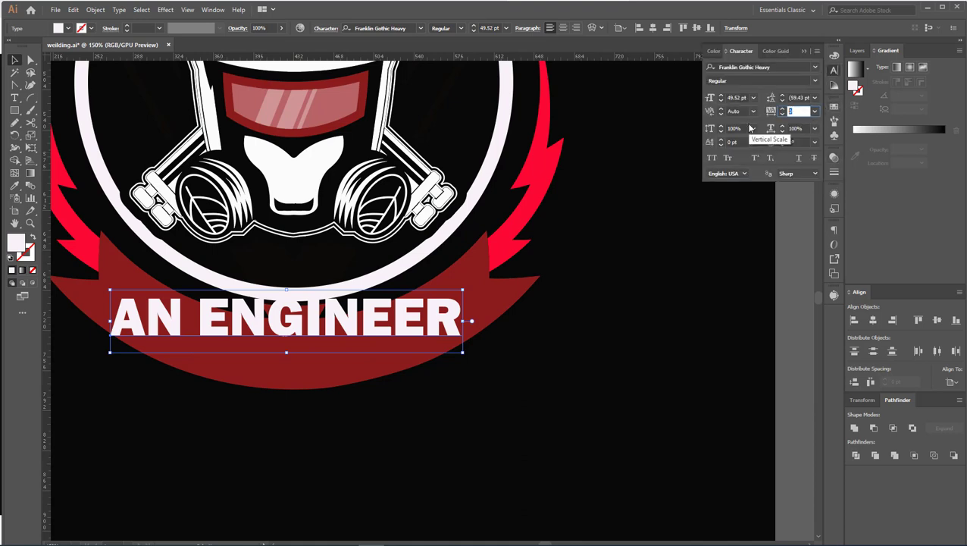
text(100)
key(Return)
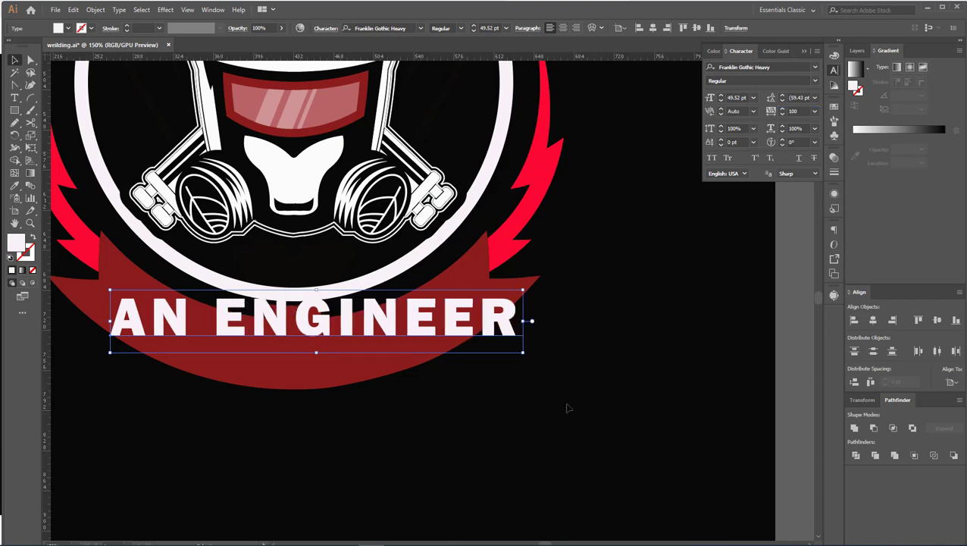
drag(530, 354, 494, 350)
key(ctrl+minus)
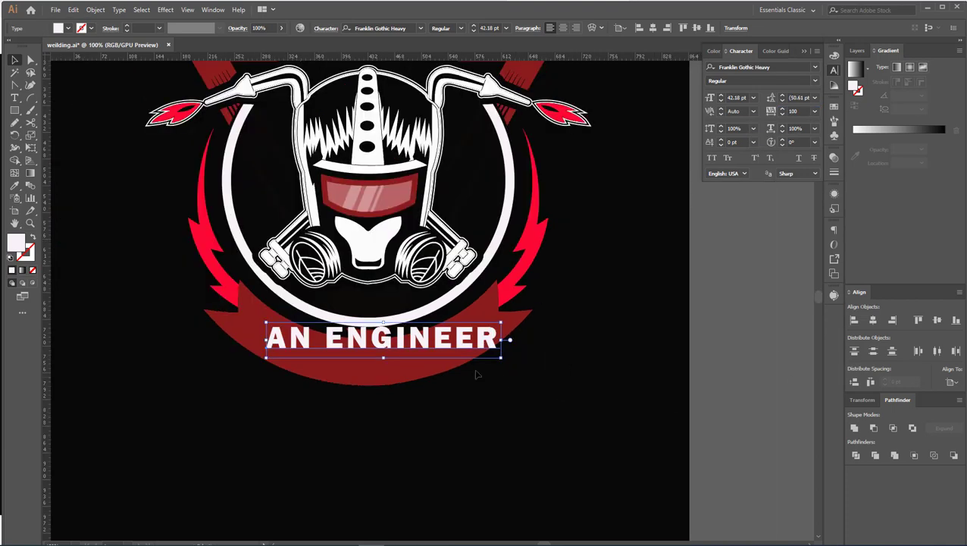
drag(426, 343, 412, 328)
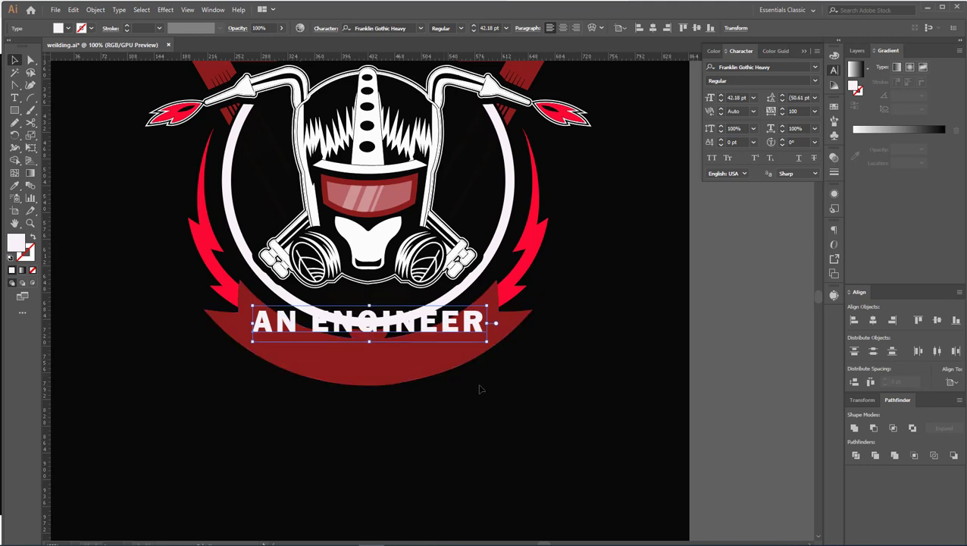
Warp AN ENGINEER with an Arc bend of -45% and enlarge it slightly.
key(shift+Up)
click(591, 28)
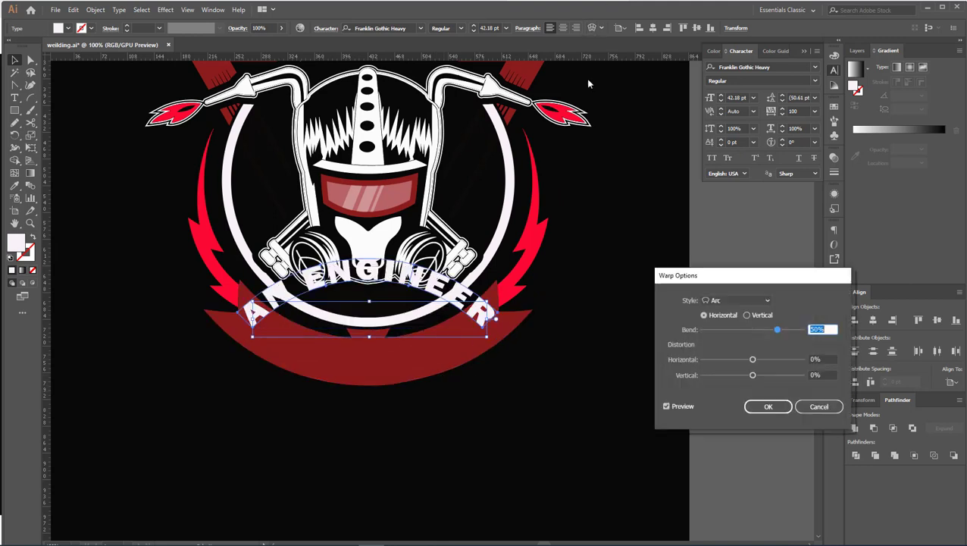
scroll(828, 328, down, 5)
scroll(828, 329, down, 5)
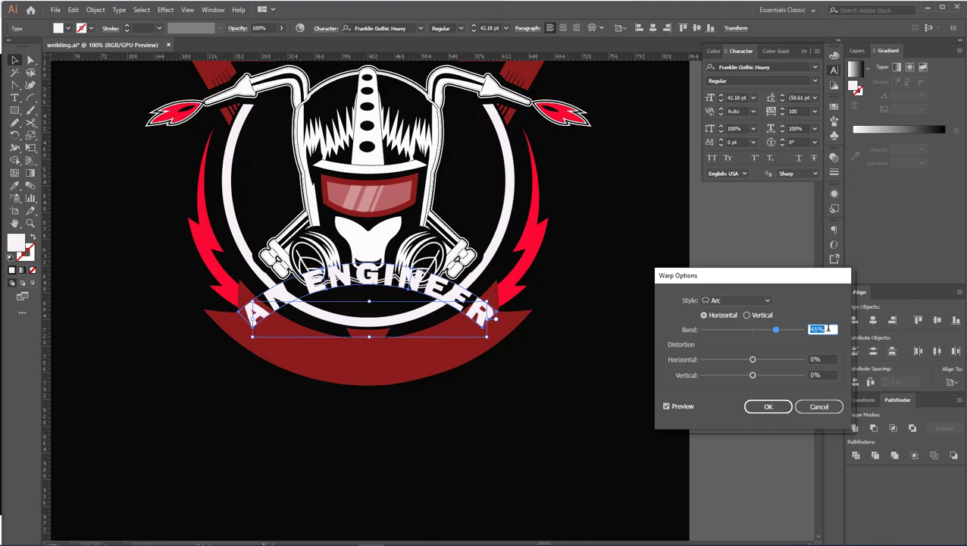
scroll(828, 329, down, 12)
scroll(828, 329, down, 12)
scroll(829, 329, down, 15)
scroll(828, 328, down, 15)
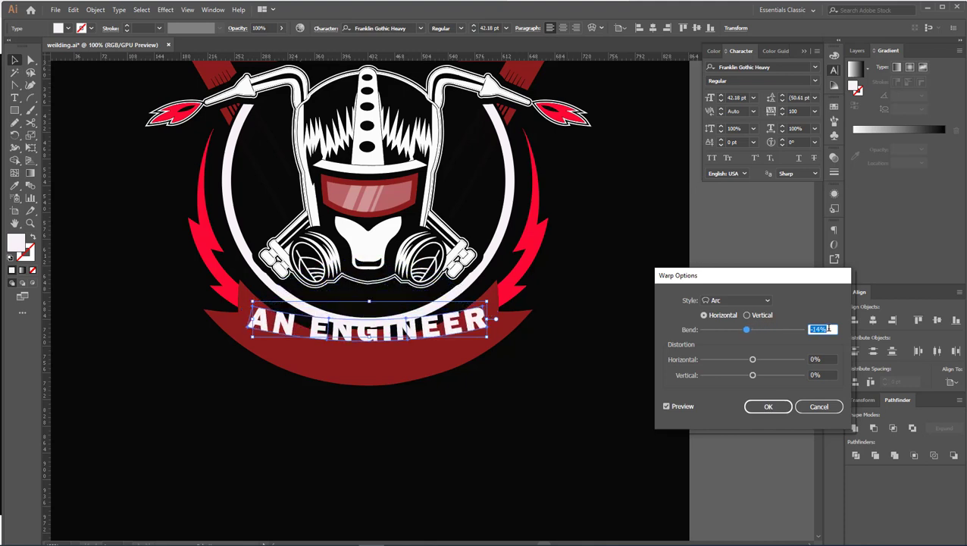
scroll(828, 329, down, 15)
scroll(829, 328, down, 15)
scroll(828, 328, down, 5)
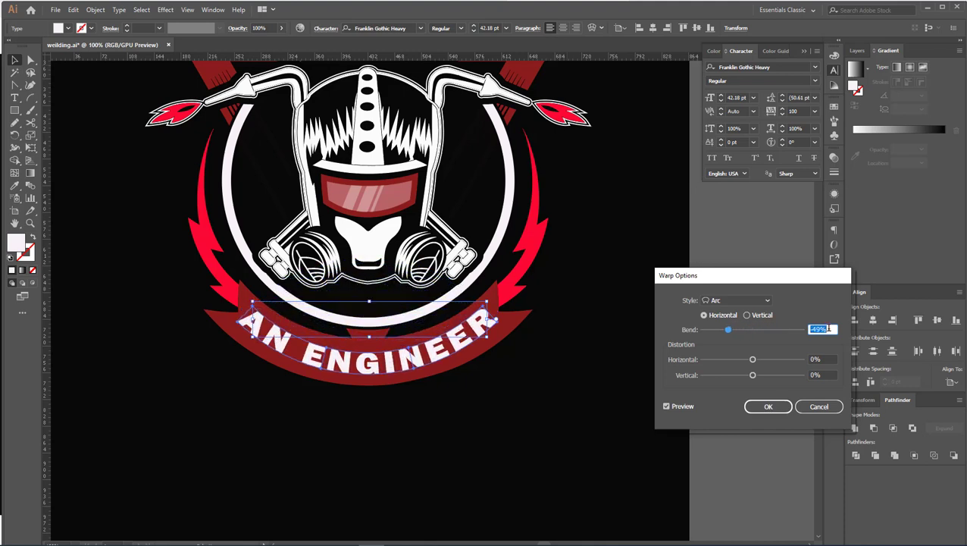
scroll(828, 328, up, 2)
scroll(829, 328, up, 2)
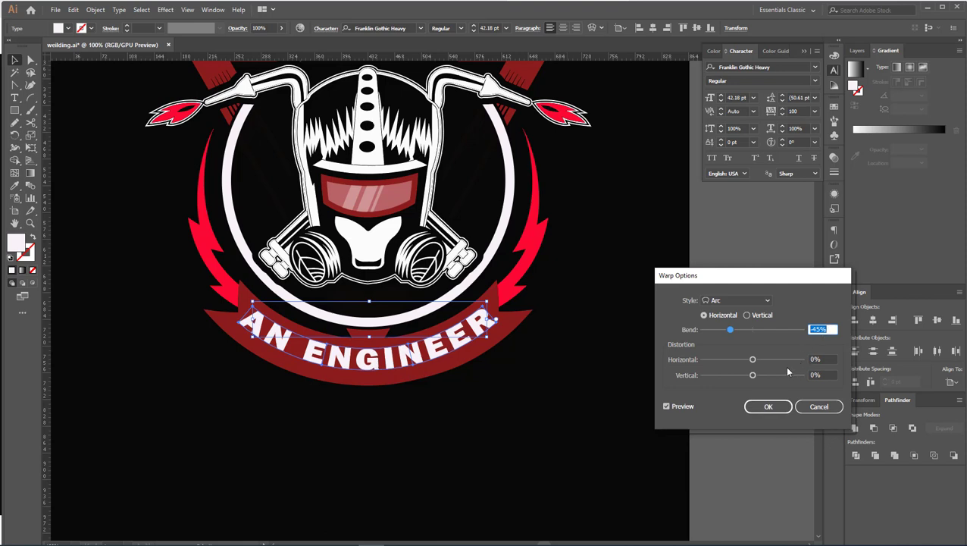
click(767, 407)
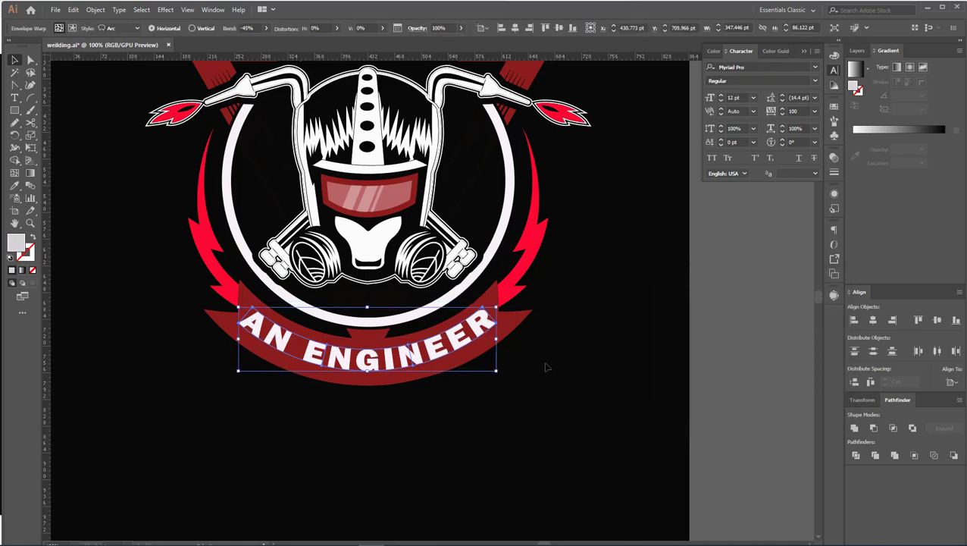
drag(498, 374, 498, 376)
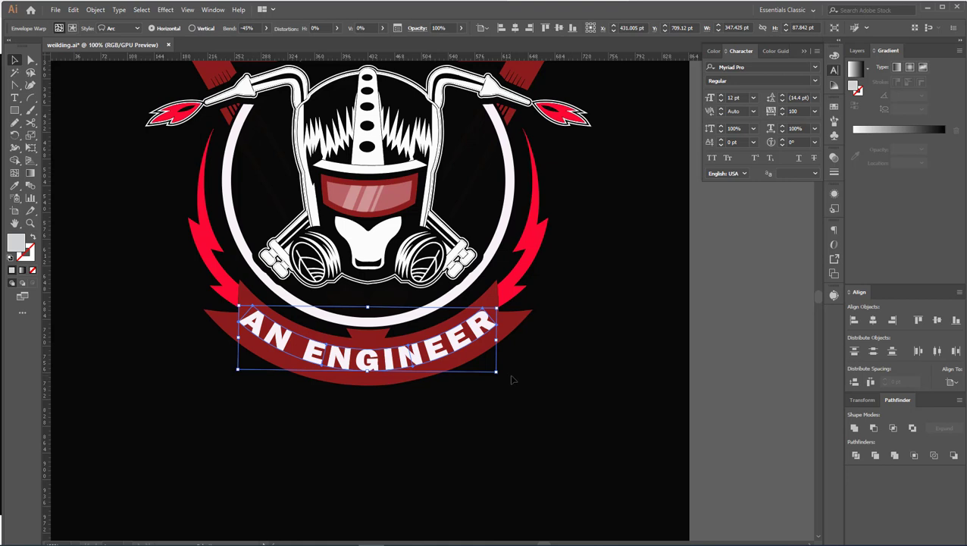
Expand the arched tagline into shapes and fill its letters black.
click(96, 10)
click(115, 123)
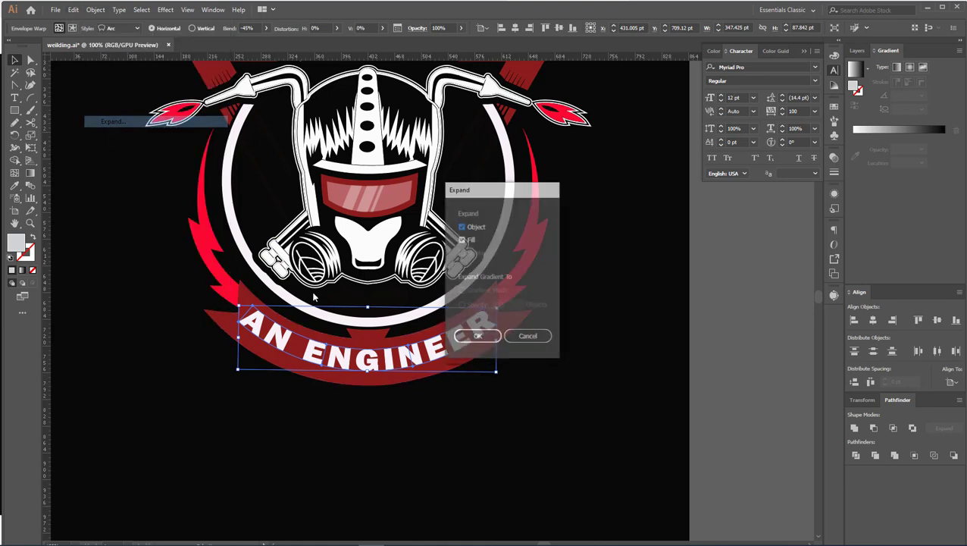
click(478, 337)
click(14, 185)
click(137, 289)
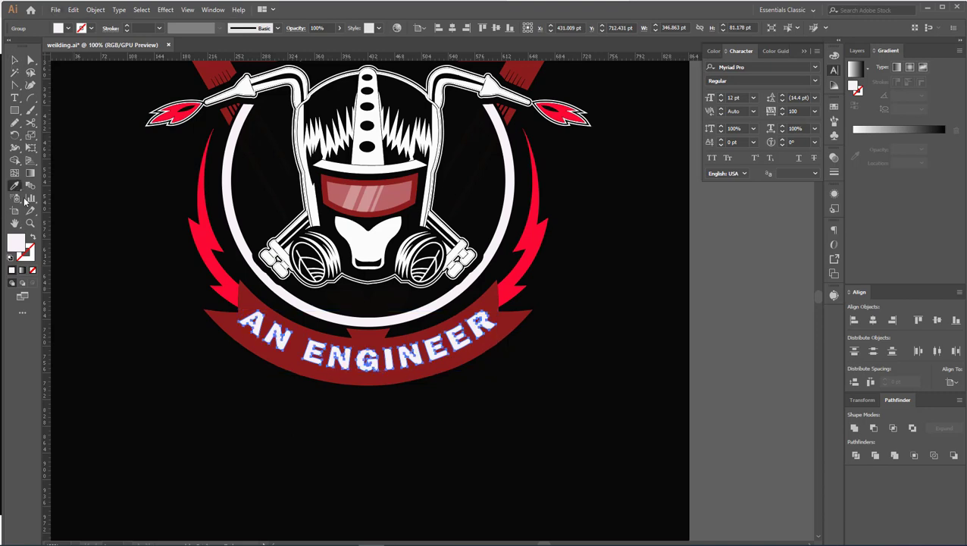
click(649, 478)
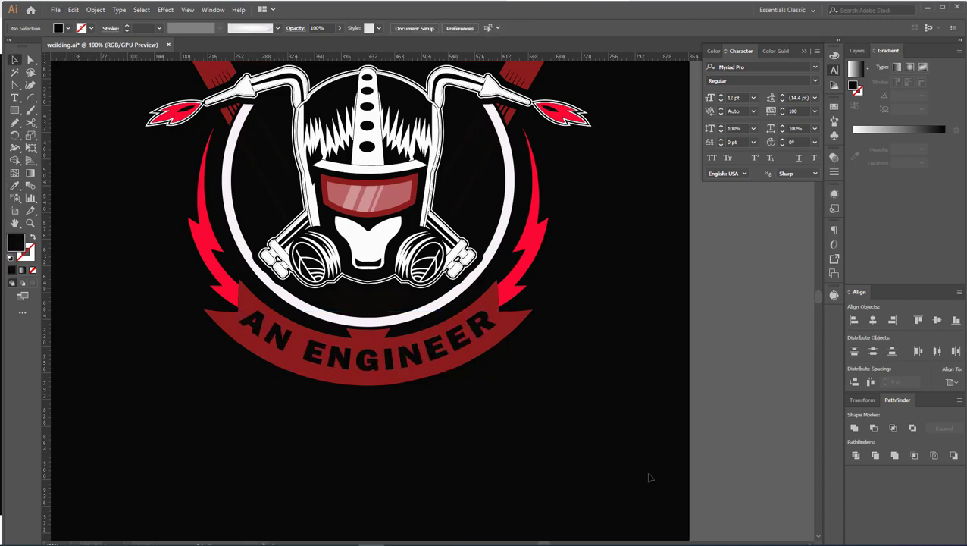
Select the red ribbon shape.
scroll(593, 354, down, 3)
scroll(530, 349, up, 3)
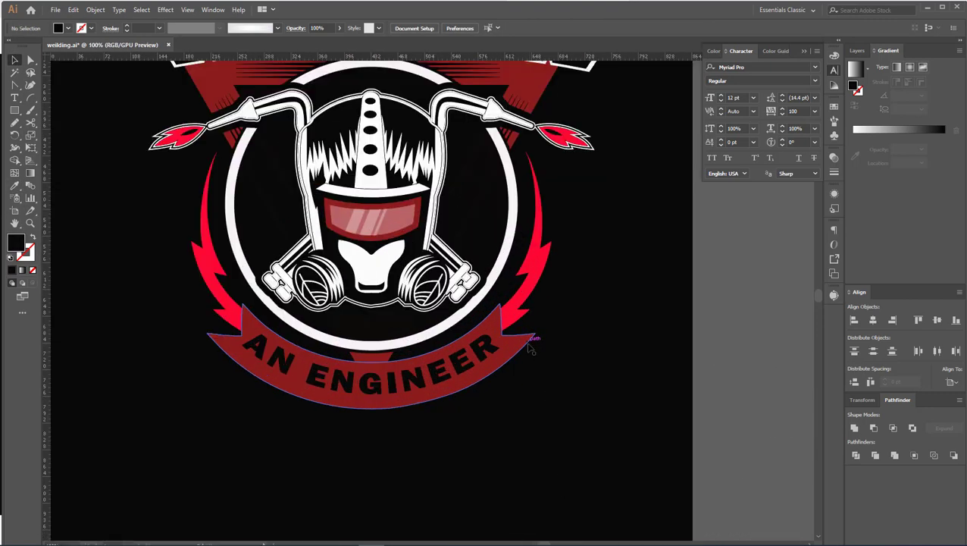
click(523, 346)
Create a 4 pt Offset Path copy of the red ribbon.
click(96, 9)
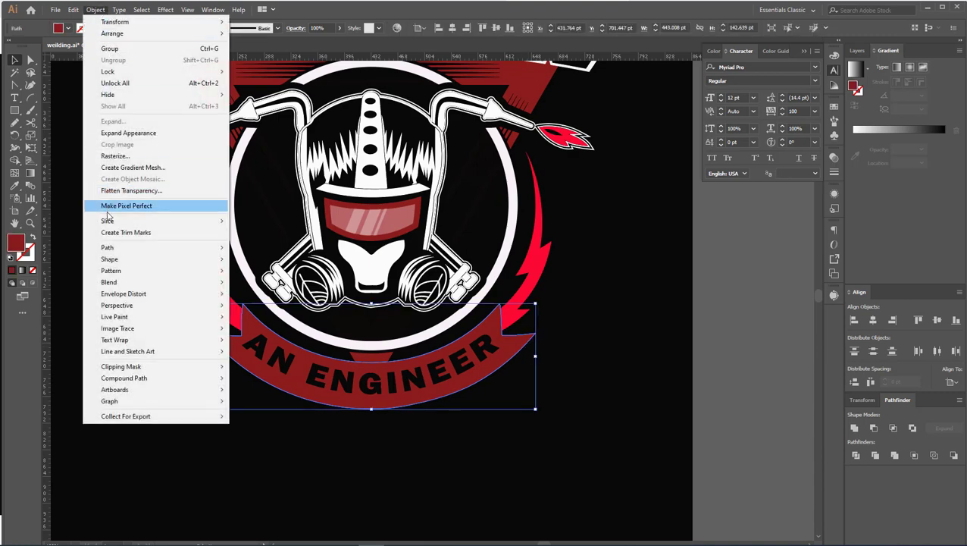
mouse_move(107, 248)
click(258, 286)
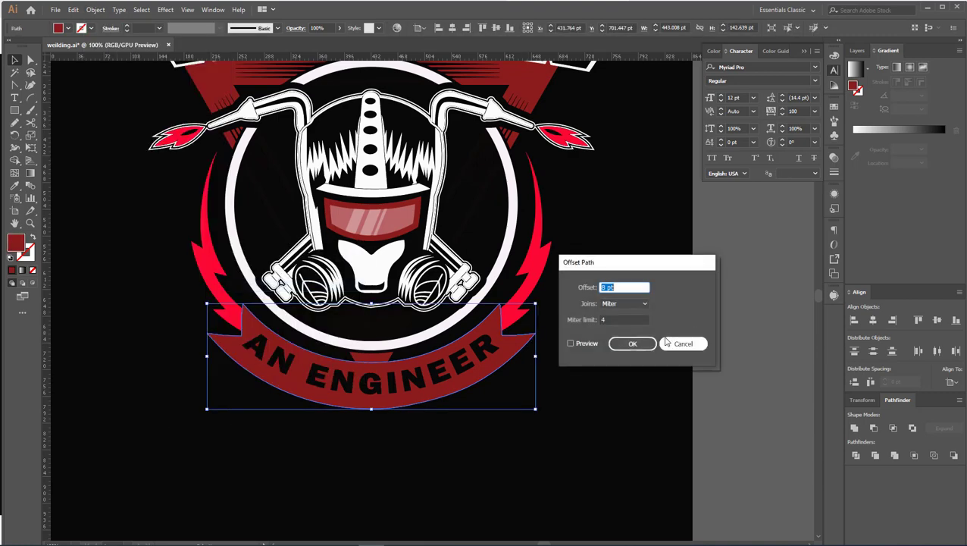
click(571, 344)
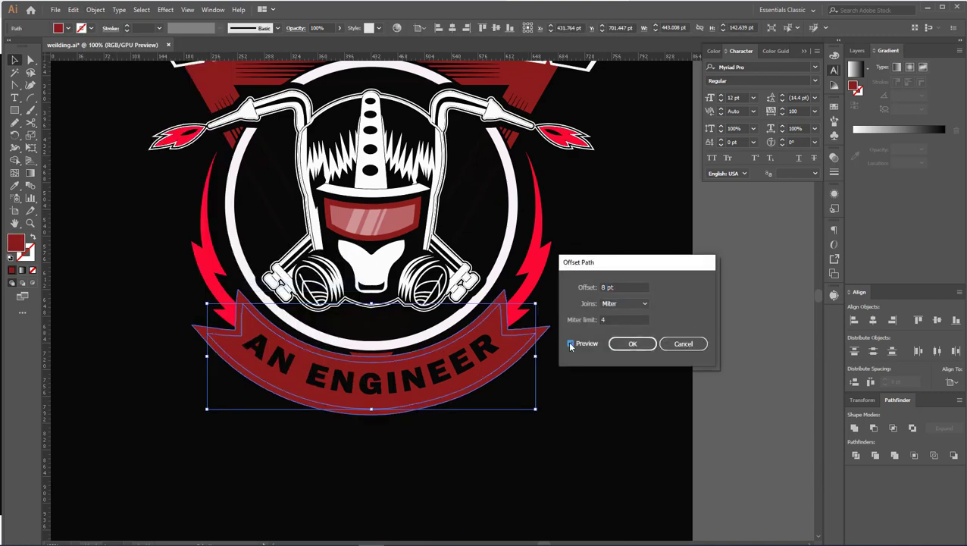
click(623, 287)
key(Down)
key(Down)
key(Down)
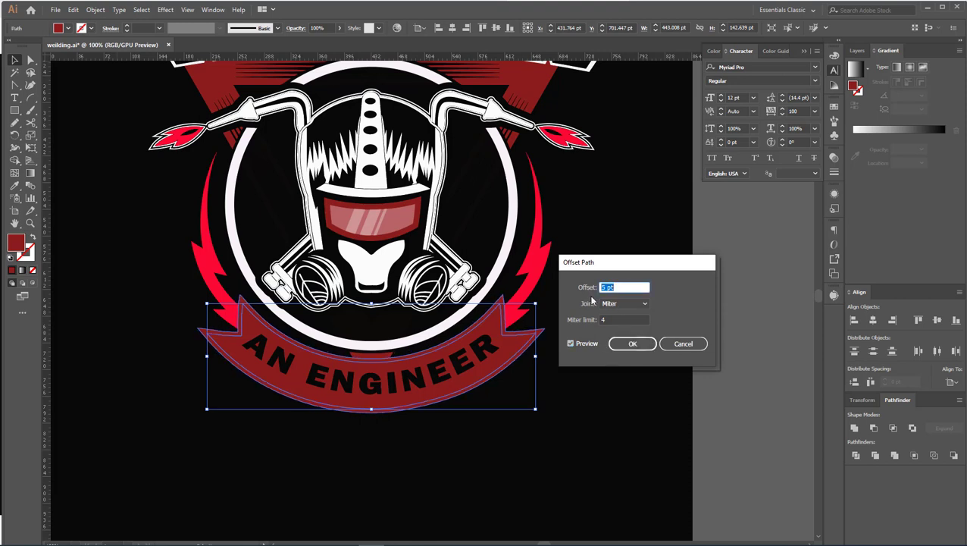
key(Down)
click(628, 343)
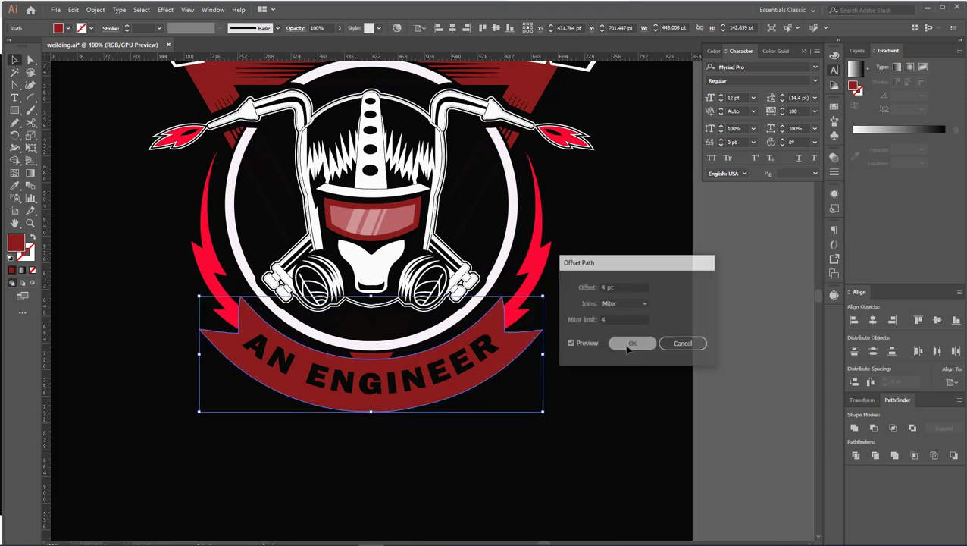
Fill the enlarged ribbon copy black and select it for pasting.
click(14, 185)
click(90, 236)
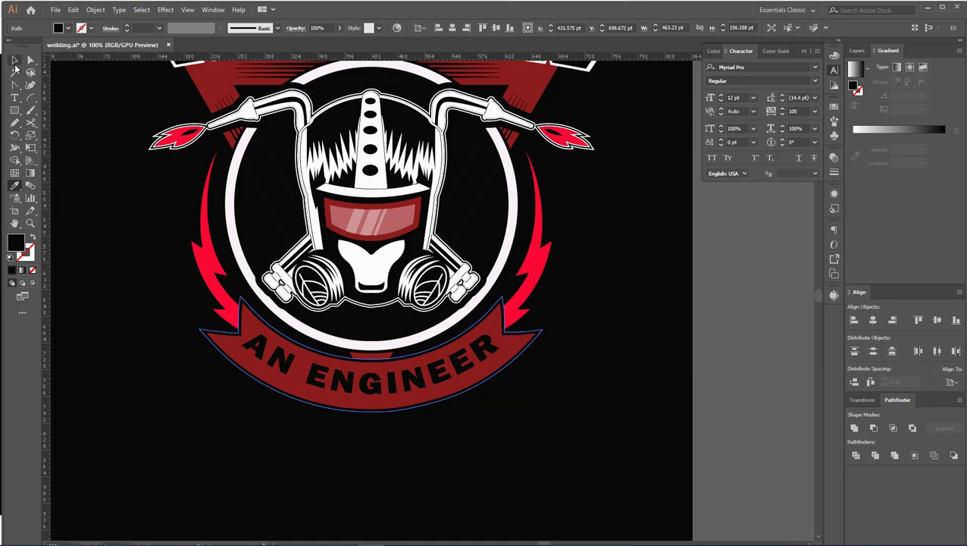
click(14, 64)
key(ctrl+shift+b)
Paste the black ribbon outline into the lightning group's opacity mask in Transparency.
click(174, 250)
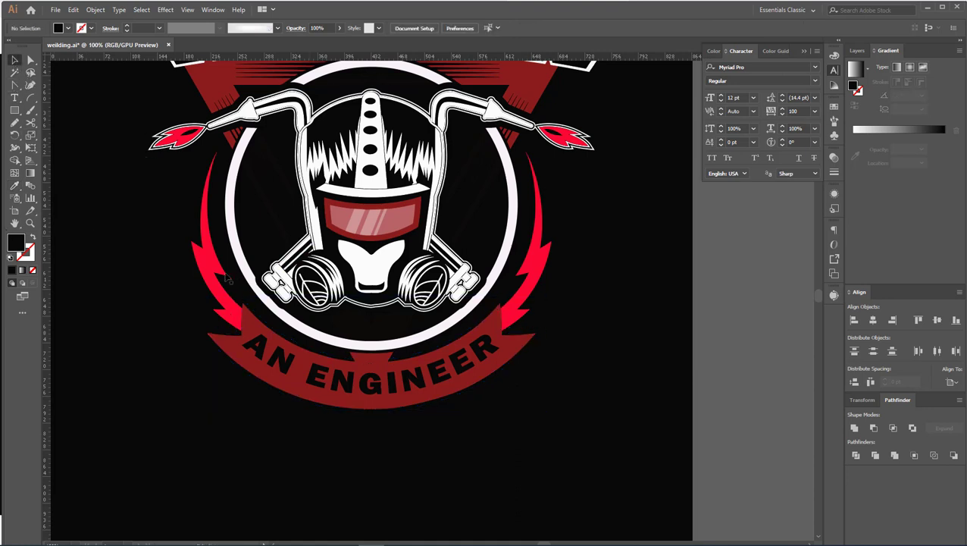
click(201, 242)
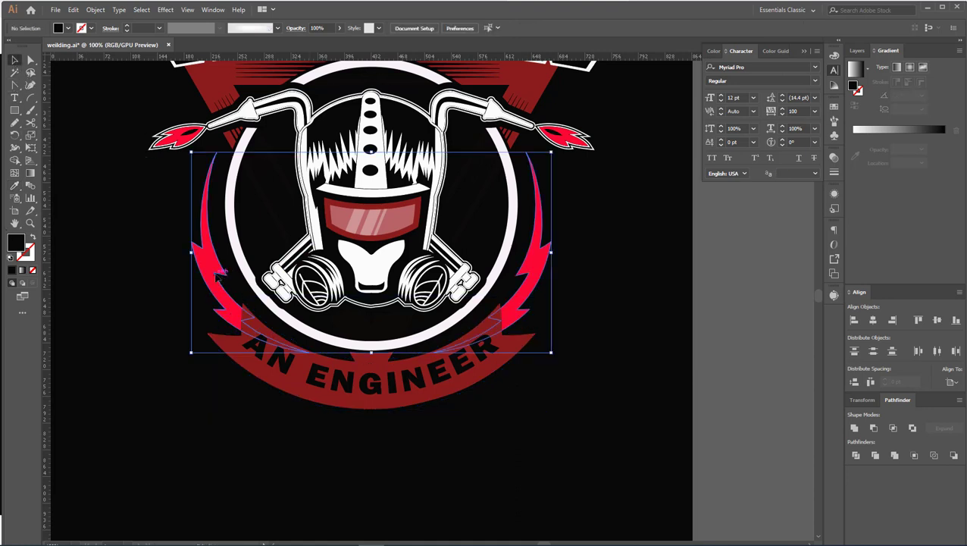
click(834, 173)
click(726, 152)
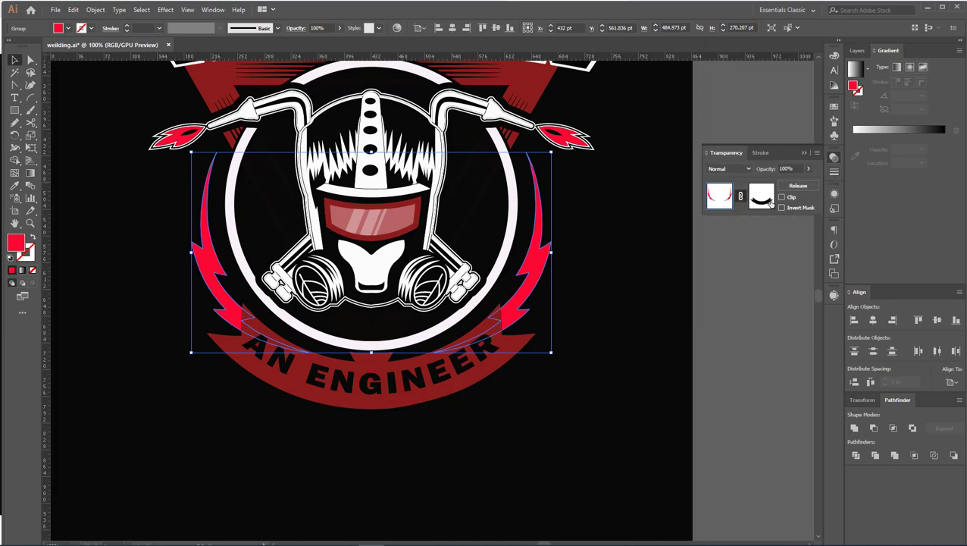
click(767, 200)
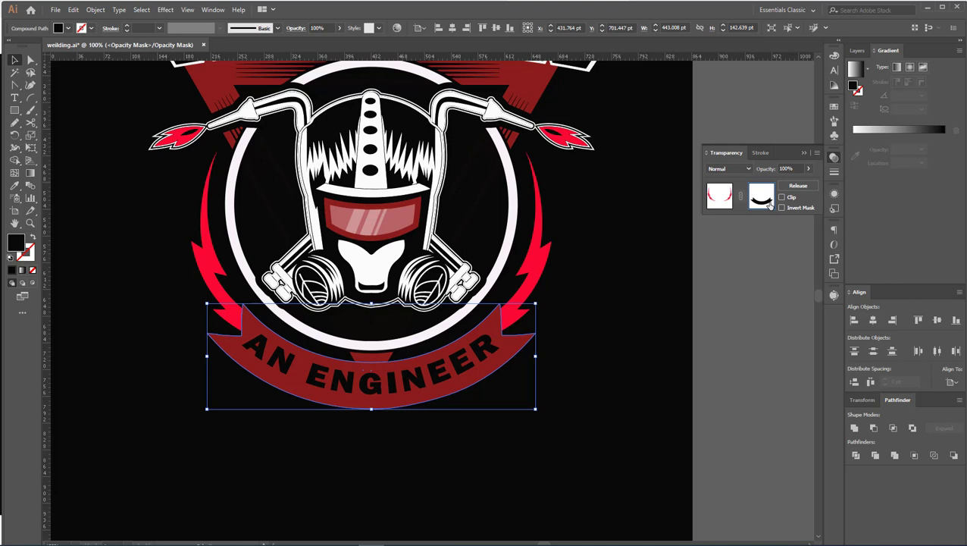
key(ctrl+f)
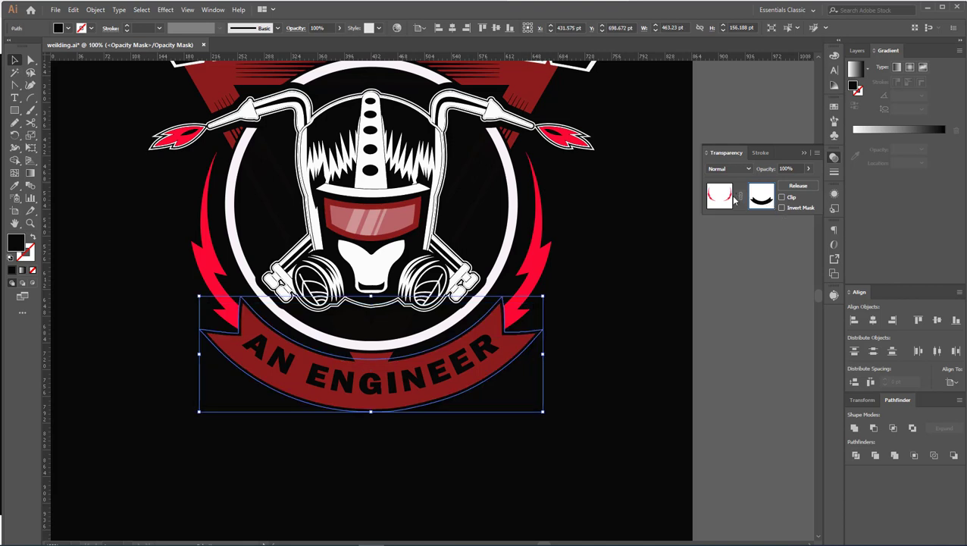
click(732, 198)
click(804, 155)
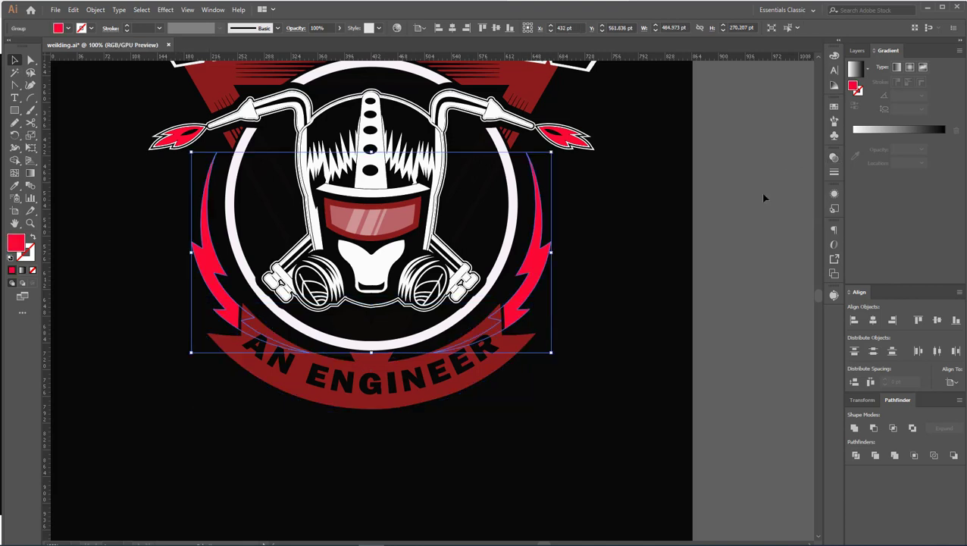
click(716, 249)
Paint the emblem's white ring red with the Eyedropper, then sample the darker banner red.
scroll(620, 256, down, 1)
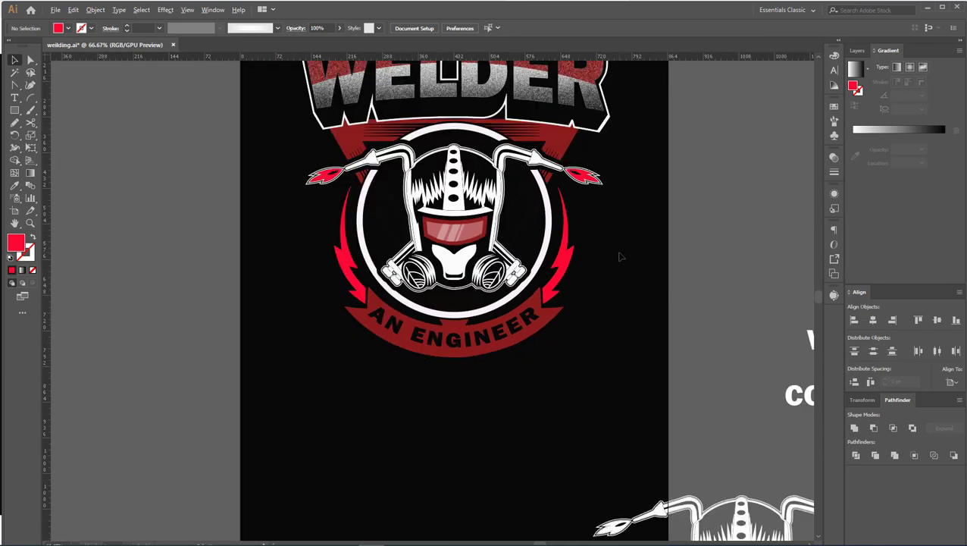
scroll(619, 255, down, 1)
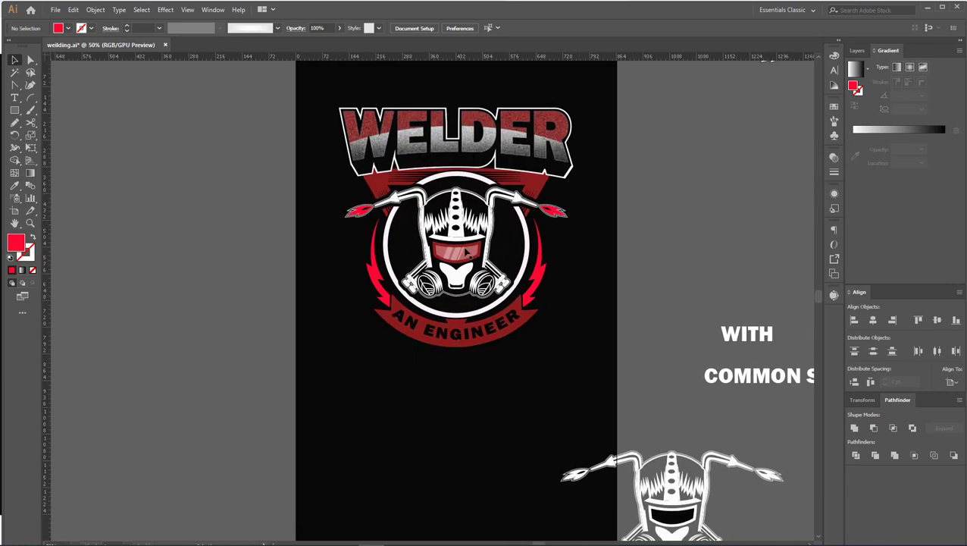
click(13, 186)
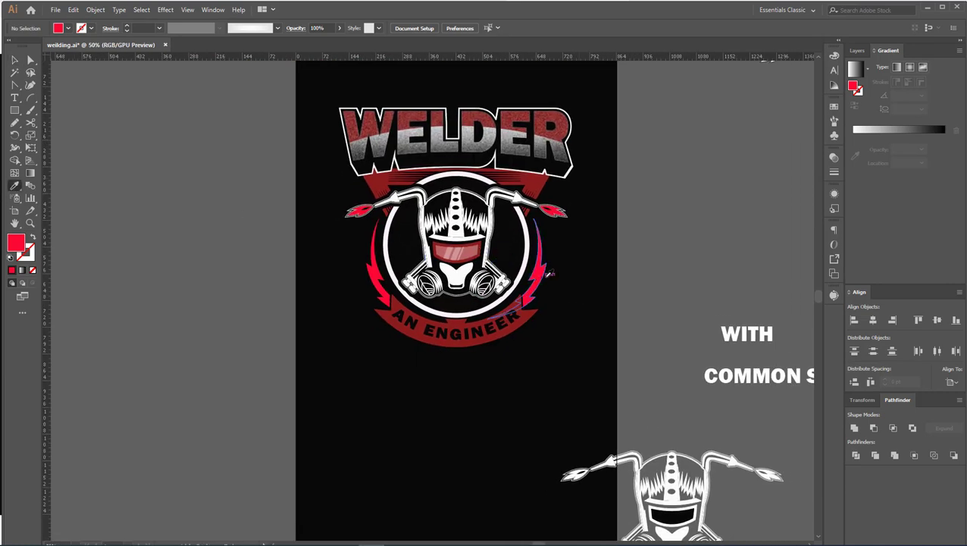
alt+click(523, 258)
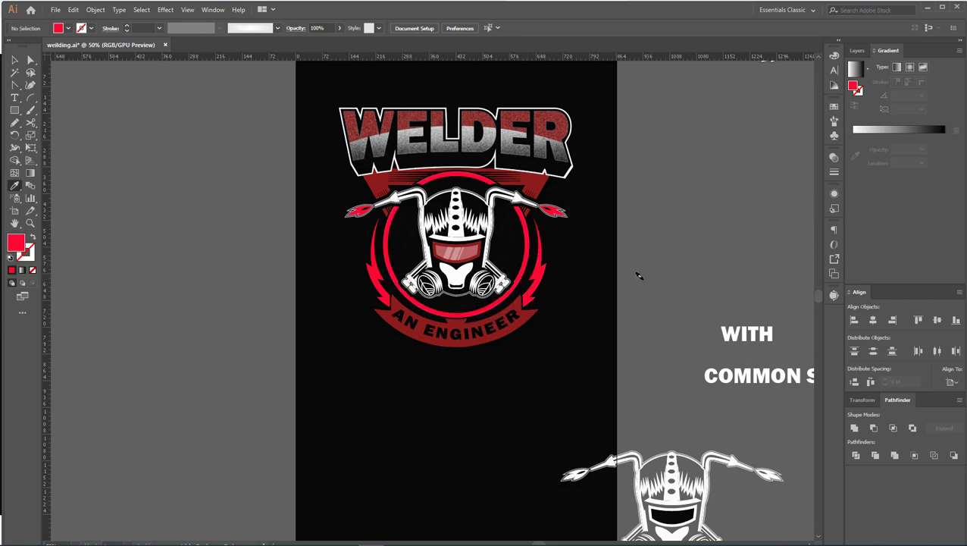
scroll(636, 276, down, 1)
drag(618, 261, 586, 264)
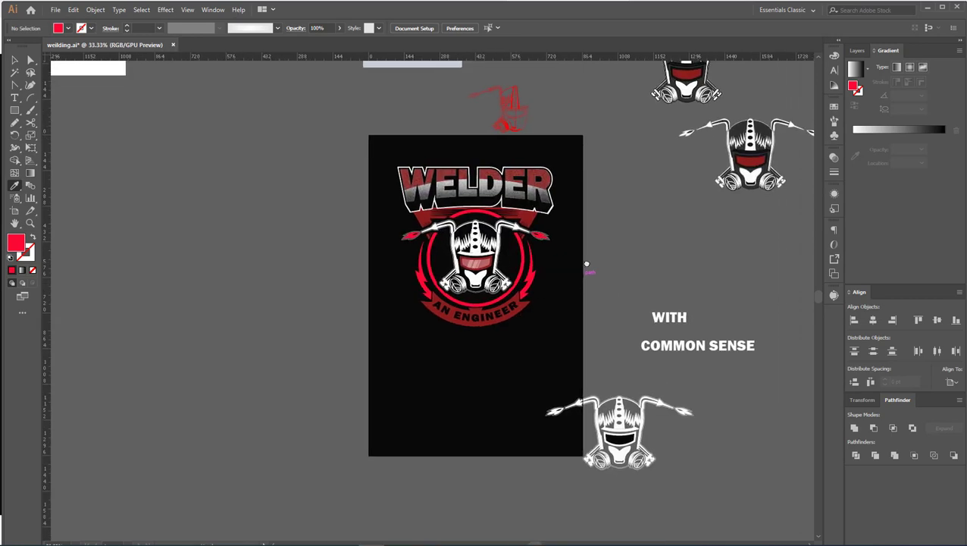
scroll(537, 207, up, 1)
click(530, 218)
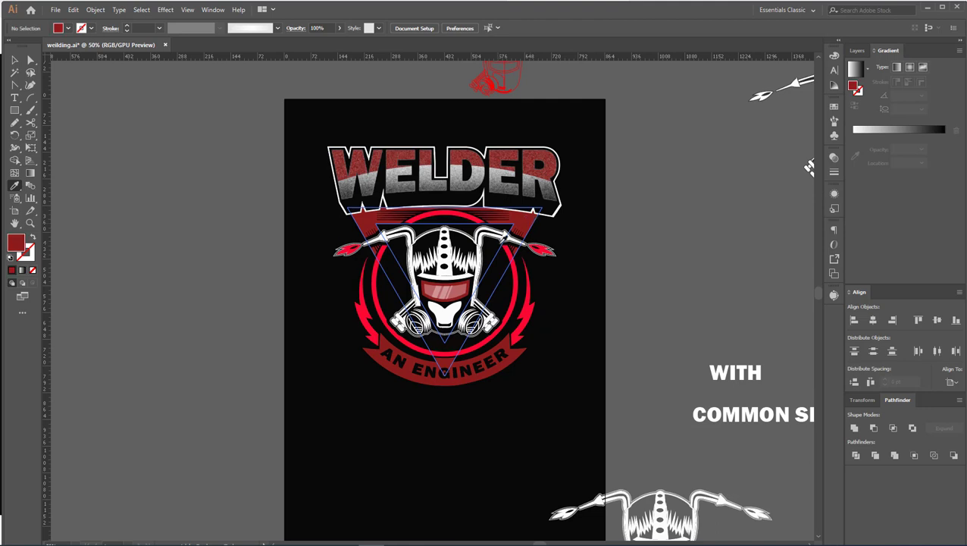
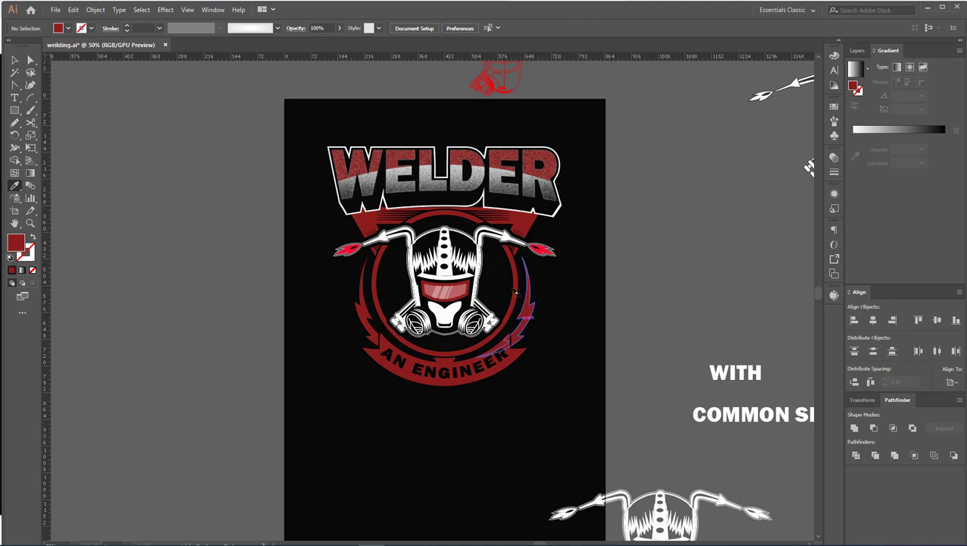
Eyedropper the helmet's white onto the left and right lightning bolts.
click(482, 258)
alt+click(524, 307)
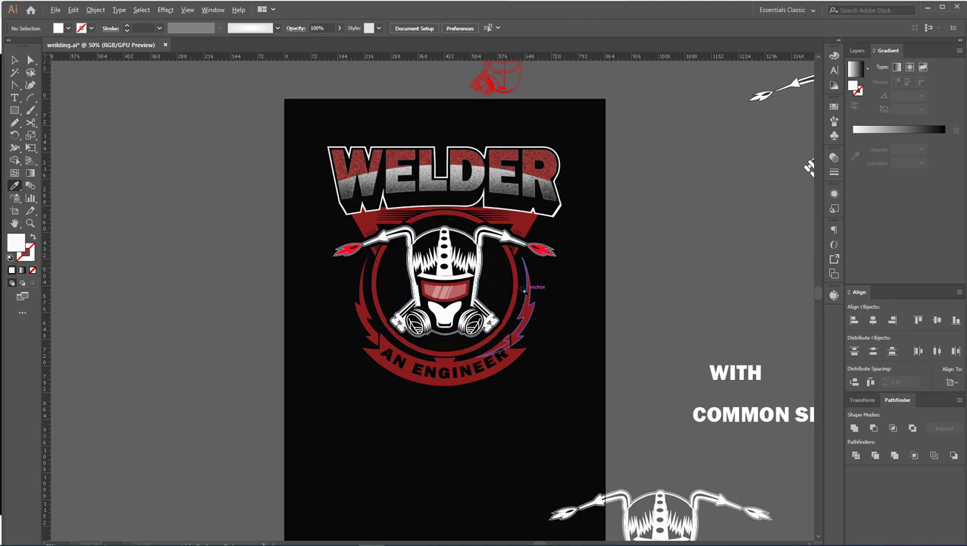
alt+click(373, 325)
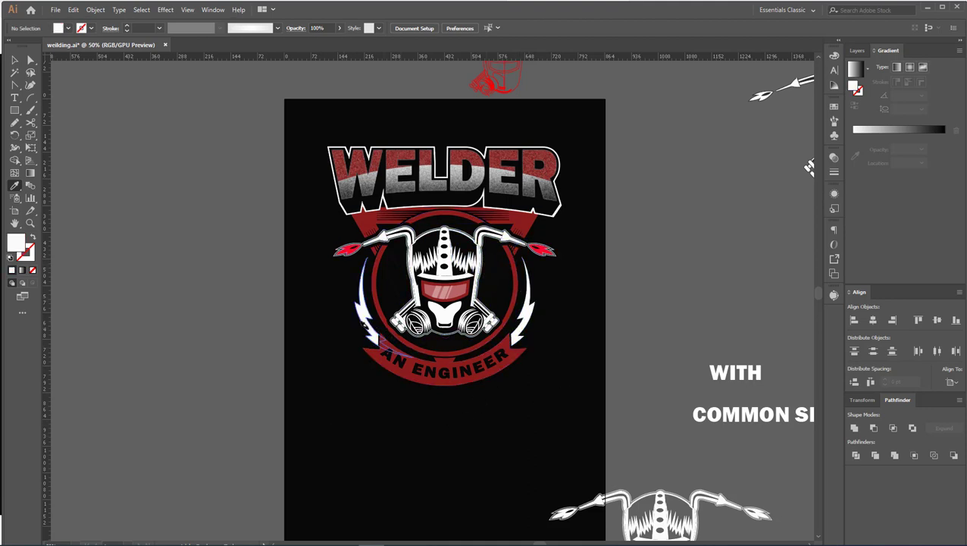
scroll(492, 443, down, 1)
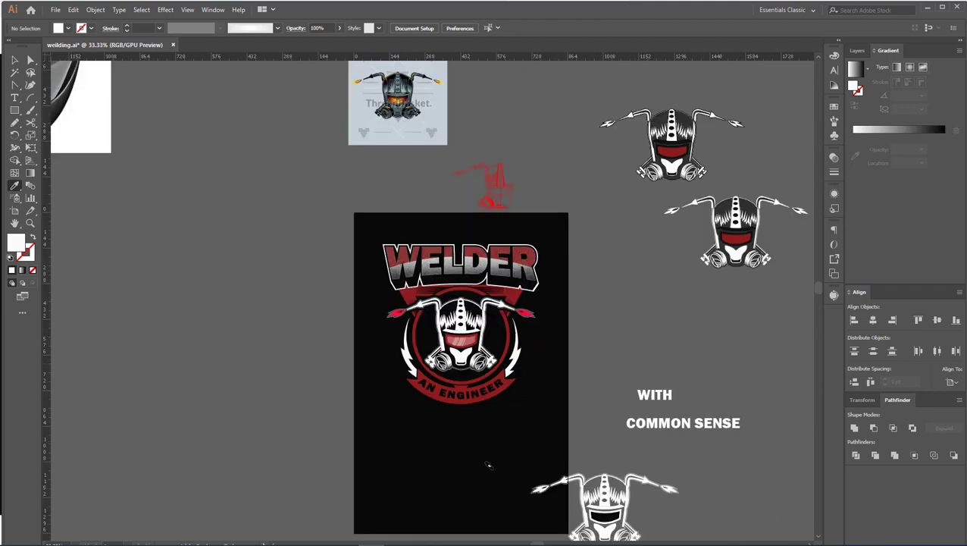
Move WITH and COMMON SENSE onto the shirt below AN ENGINEER.
click(14, 60)
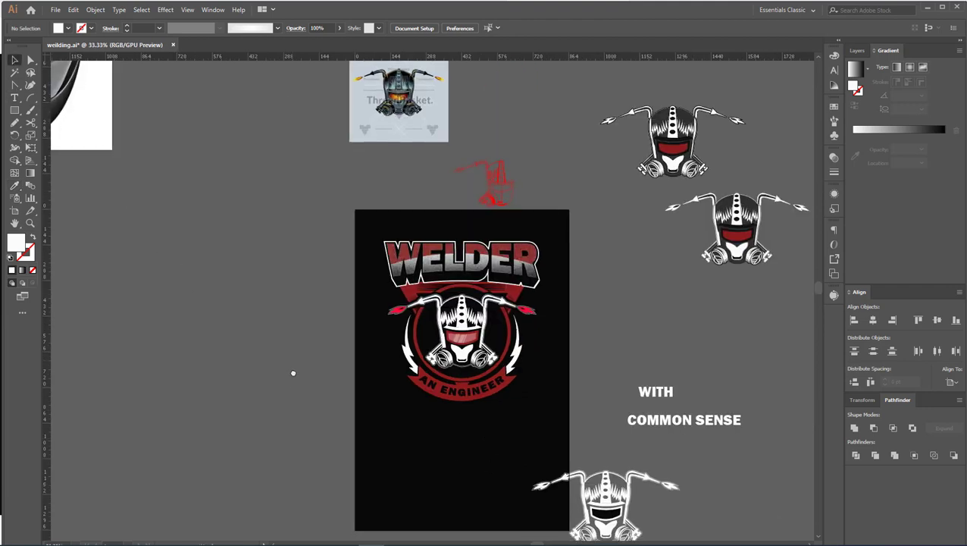
drag(293, 373, 297, 288)
drag(458, 346, 411, 362)
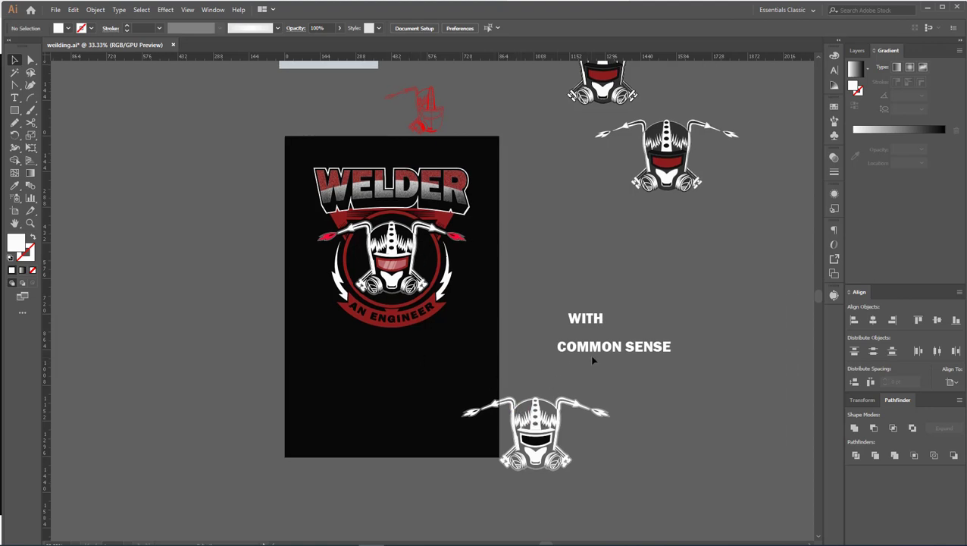
drag(597, 319, 399, 339)
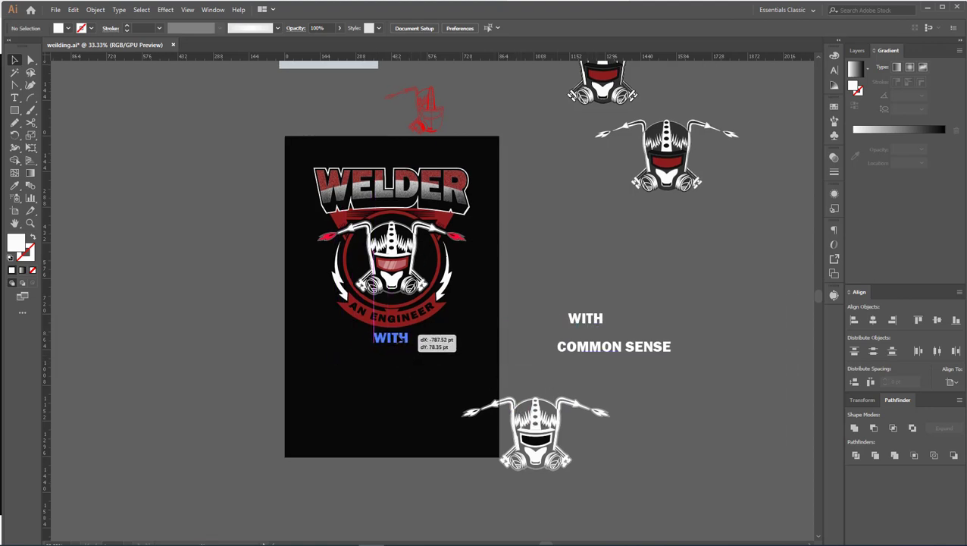
click(415, 379)
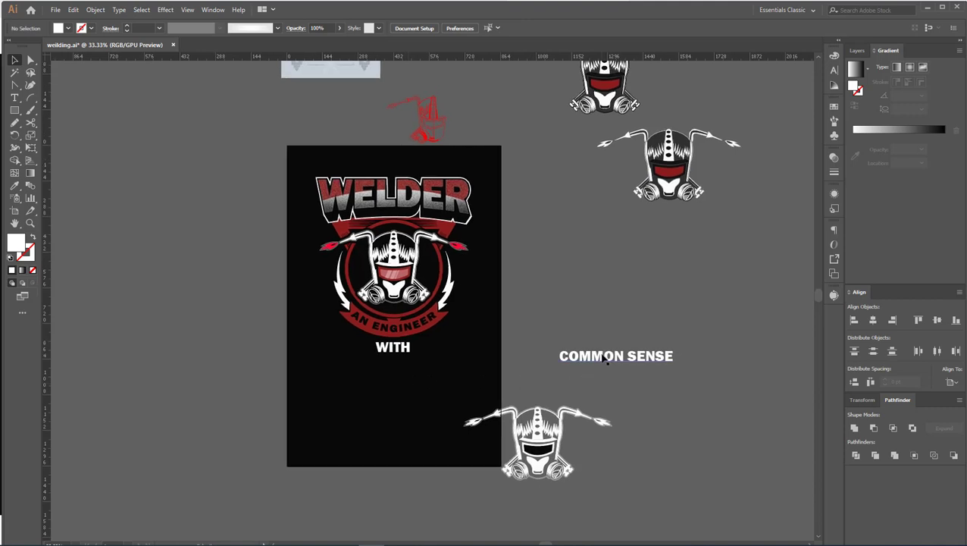
mouse_move(606, 362)
mouse_down()
mouse_move(387, 370)
mouse_move(500, 320)
mouse_up()
click(430, 406)
Raise COMMON SENSE and enlarge it to about 104 pt beneath the emblem.
scroll(428, 375, up, 1)
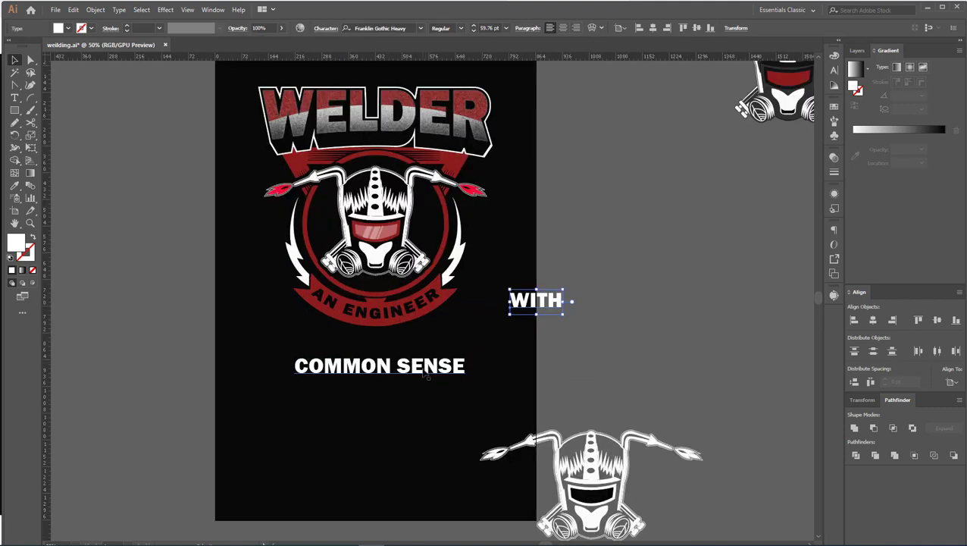
mouse_move(425, 374)
mouse_down()
mouse_move(457, 353)
mouse_move(482, 358)
mouse_up()
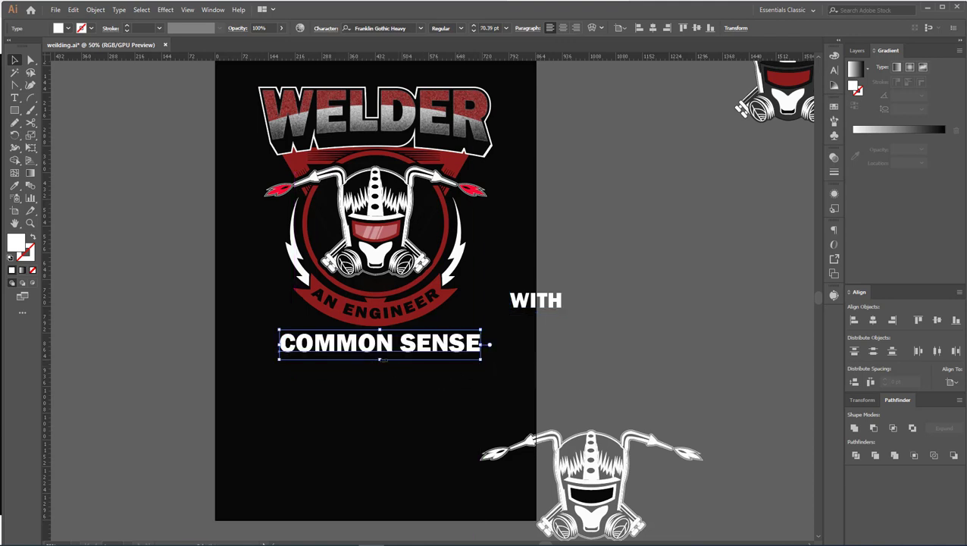
drag(380, 361, 380, 372)
click(380, 401)
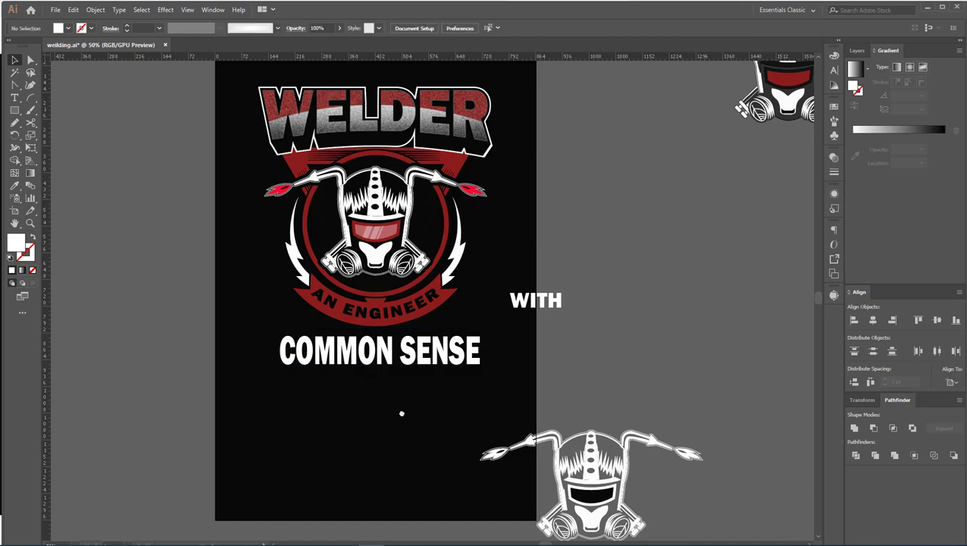
scroll(401, 427, up, 1)
mouse_move(447, 379)
mouse_down()
mouse_move(462, 394)
mouse_move(424, 375)
mouse_move(440, 373)
mouse_move(428, 393)
mouse_move(472, 405)
mouse_up()
mouse_move(383, 381)
mouse_down()
mouse_move(379, 334)
mouse_move(376, 381)
mouse_up()
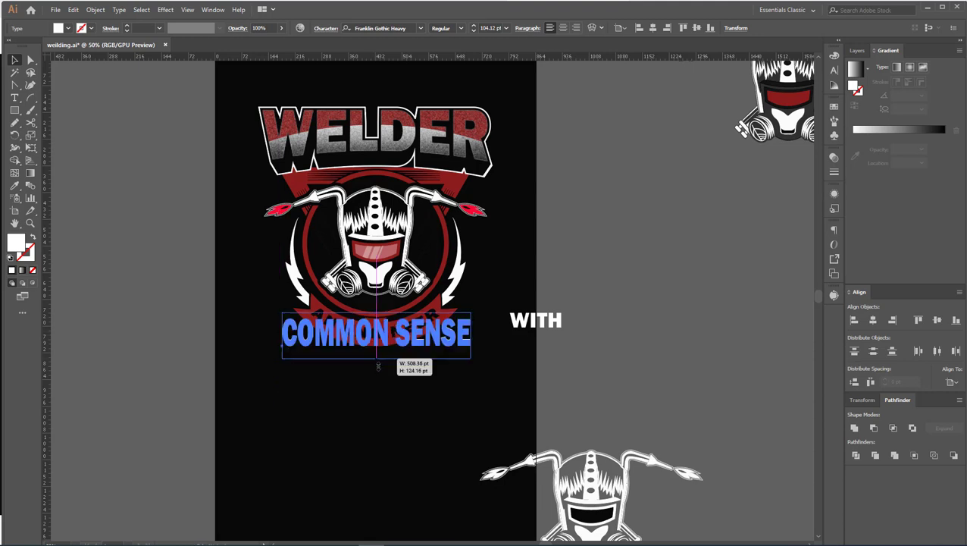
Warp COMMON SENSE with an Arc Upper style at -24% bend.
click(576, 28)
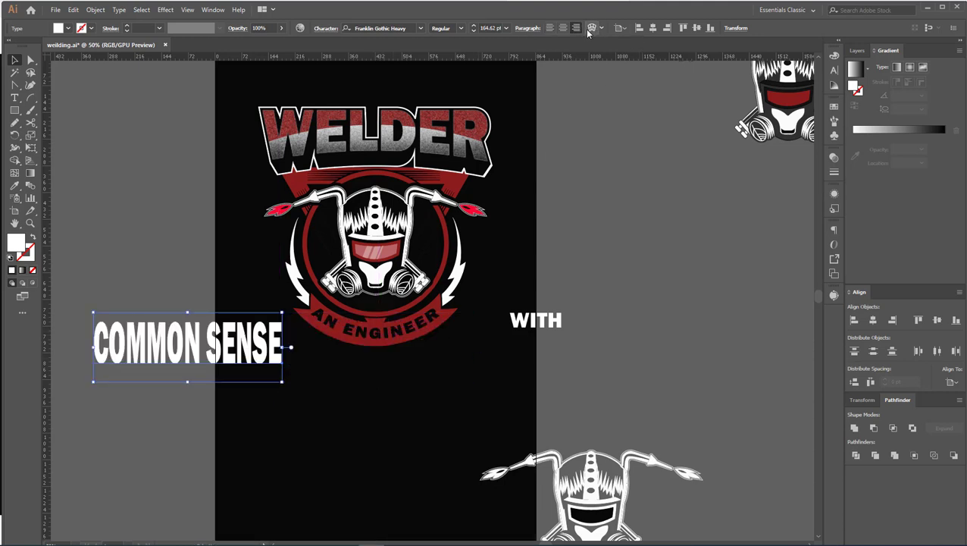
key(ctrl+shift+l)
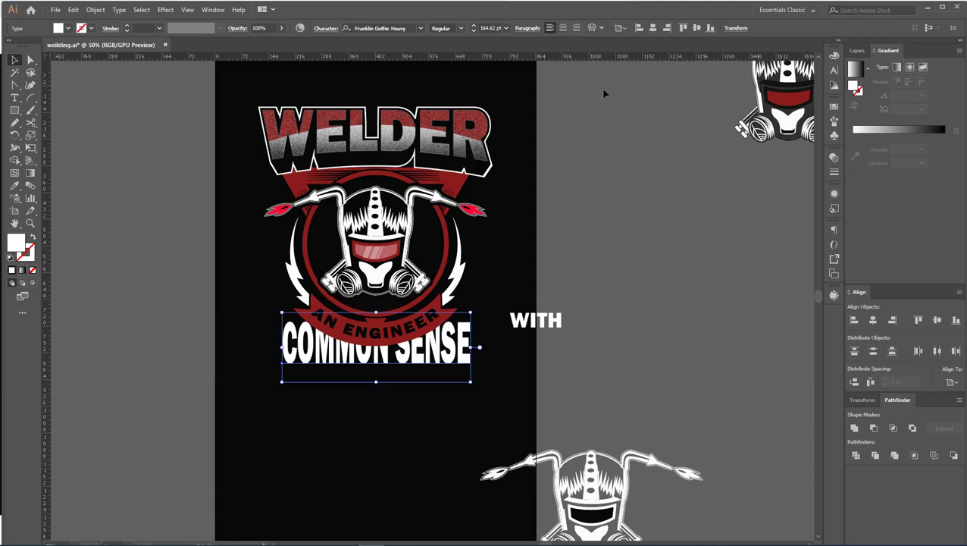
click(591, 29)
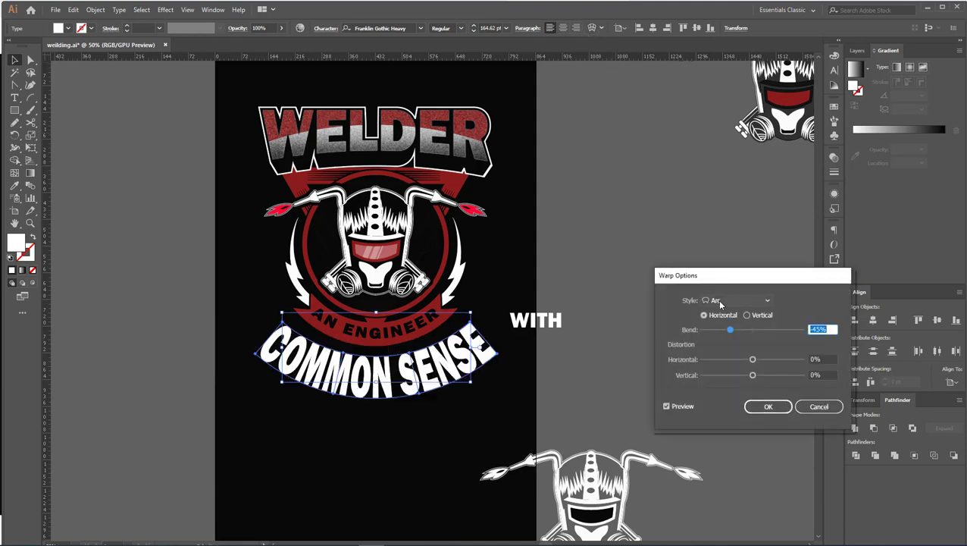
click(719, 301)
click(729, 335)
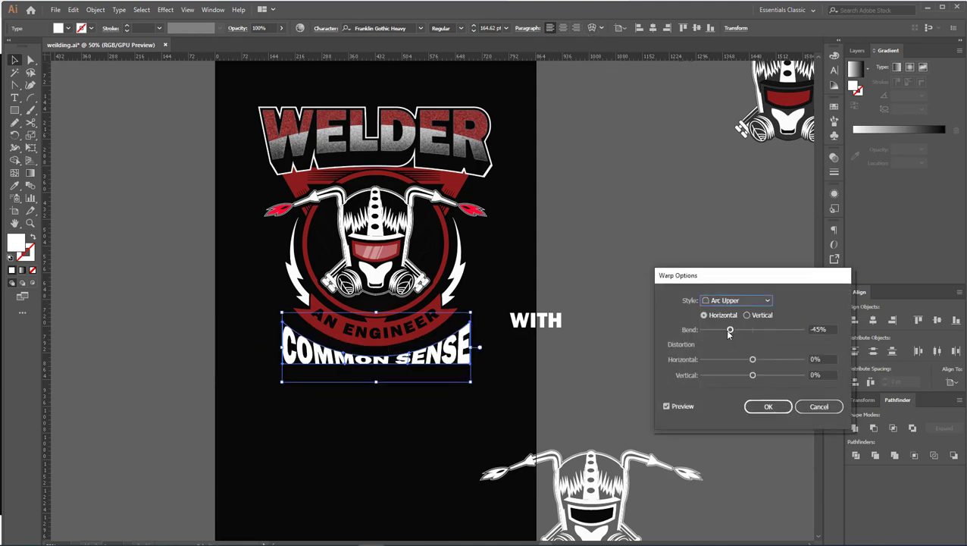
drag(730, 331, 740, 331)
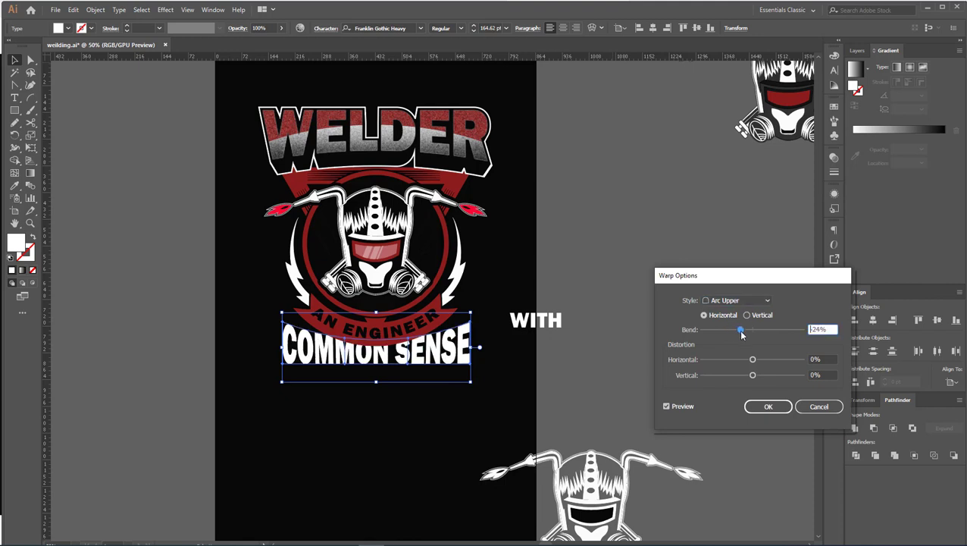
click(768, 406)
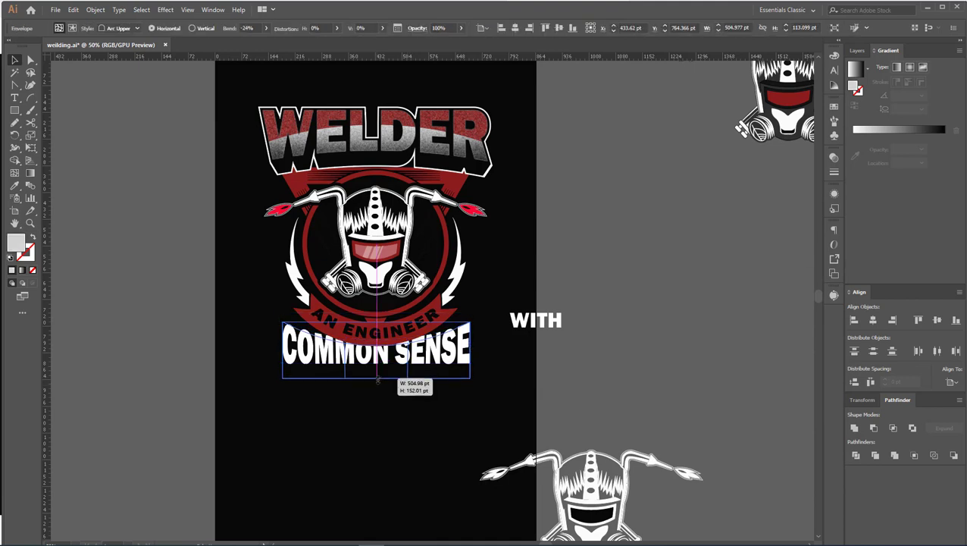
Stretch the arched COMMON SENSE taller and reselect it.
drag(377, 365, 377, 379)
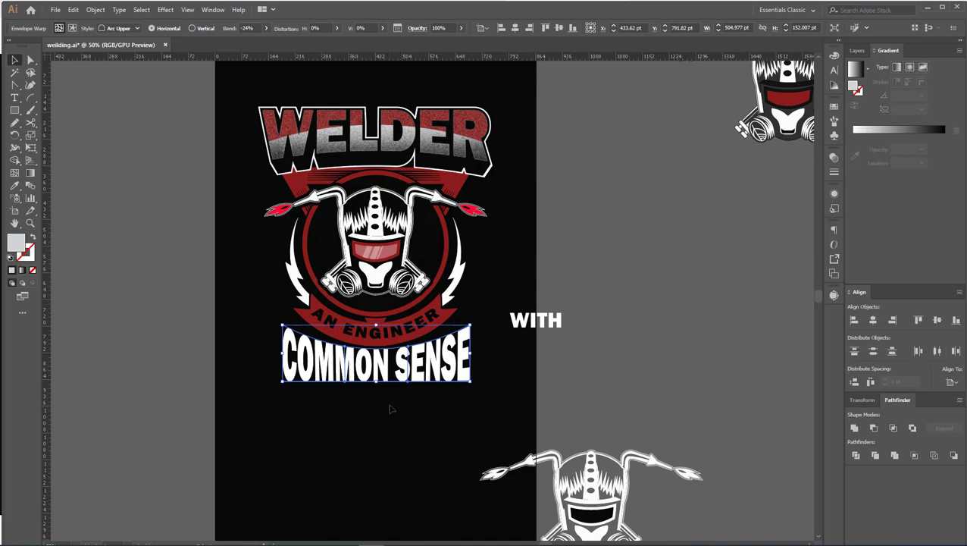
click(390, 410)
scroll(489, 385, down, 1)
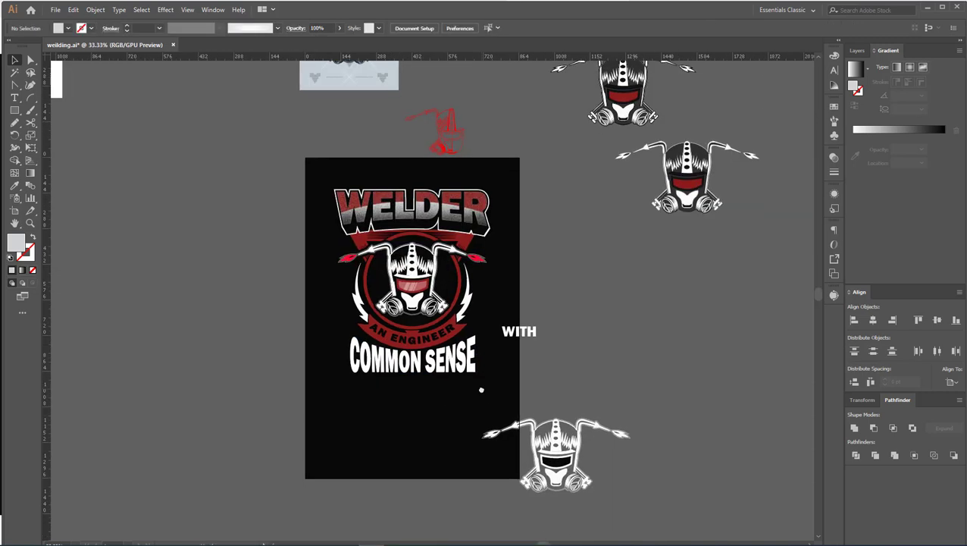
click(464, 379)
scroll(449, 389, up, 1)
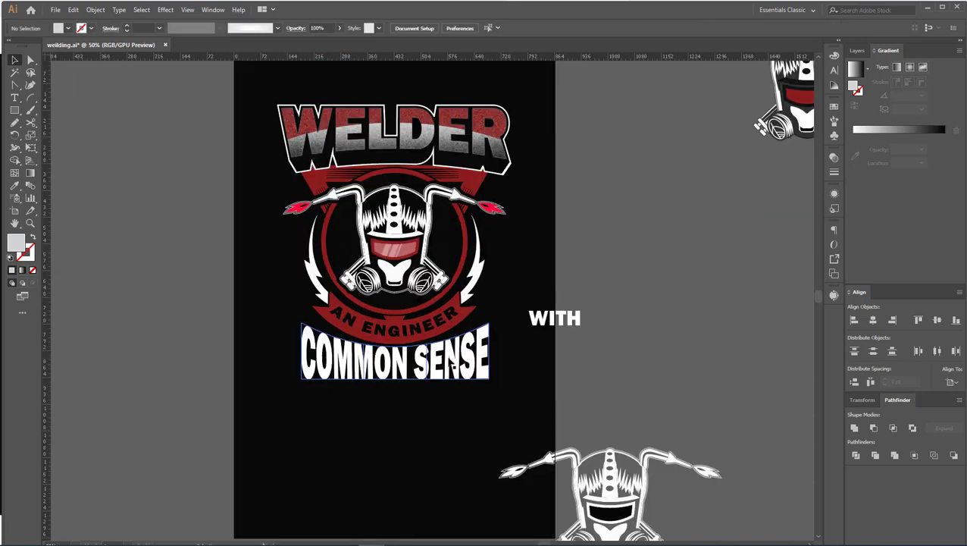
Expand the warped COMMON SENSE into shapes and set WITH just above it.
click(95, 10)
click(116, 122)
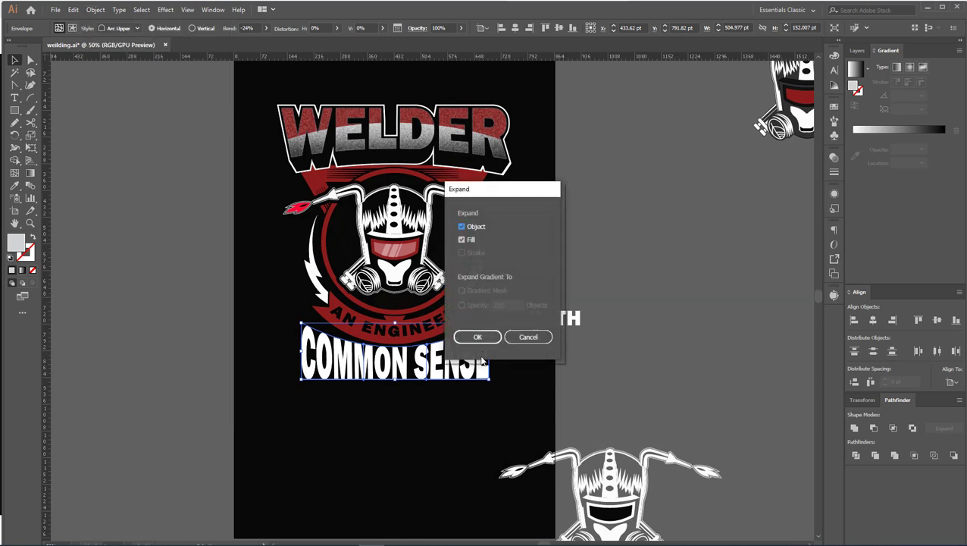
click(478, 337)
click(529, 375)
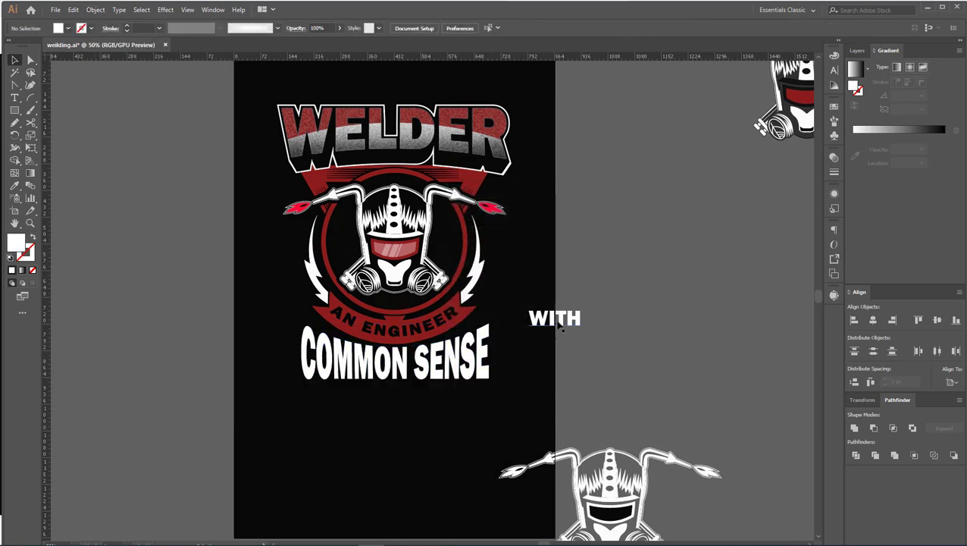
drag(491, 362, 493, 381)
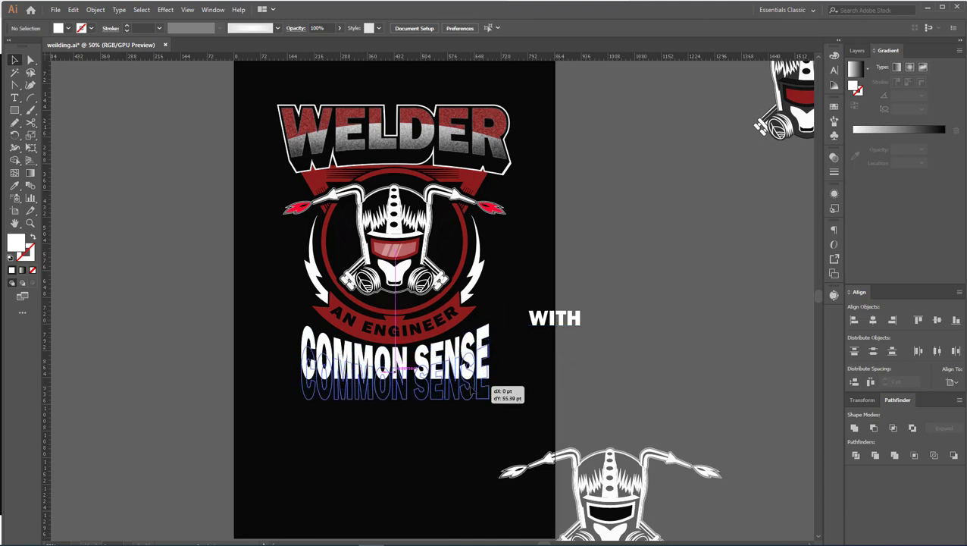
drag(567, 318, 407, 353)
Add a 4 pt offset path outline around WITH and COMMON SENSE.
scroll(420, 411, up, 1)
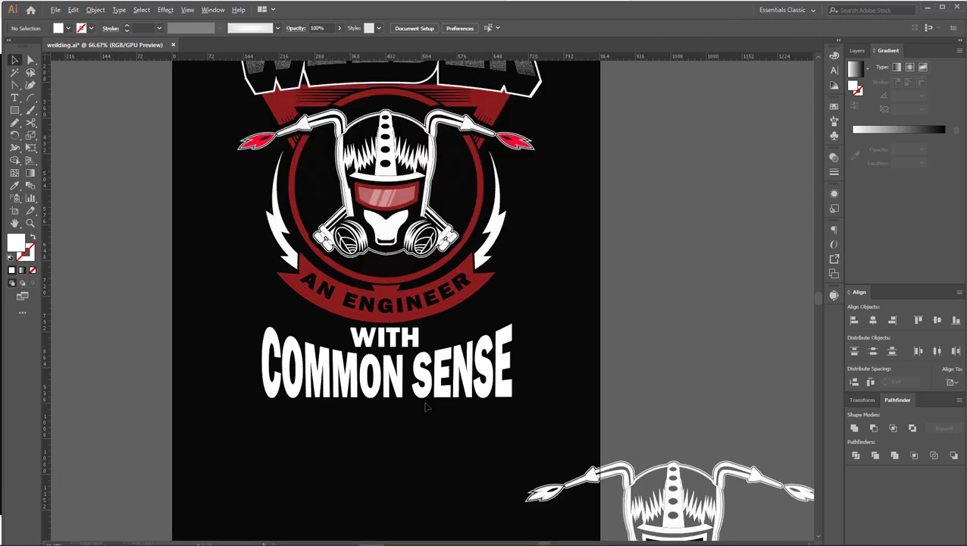
shift+click(422, 387)
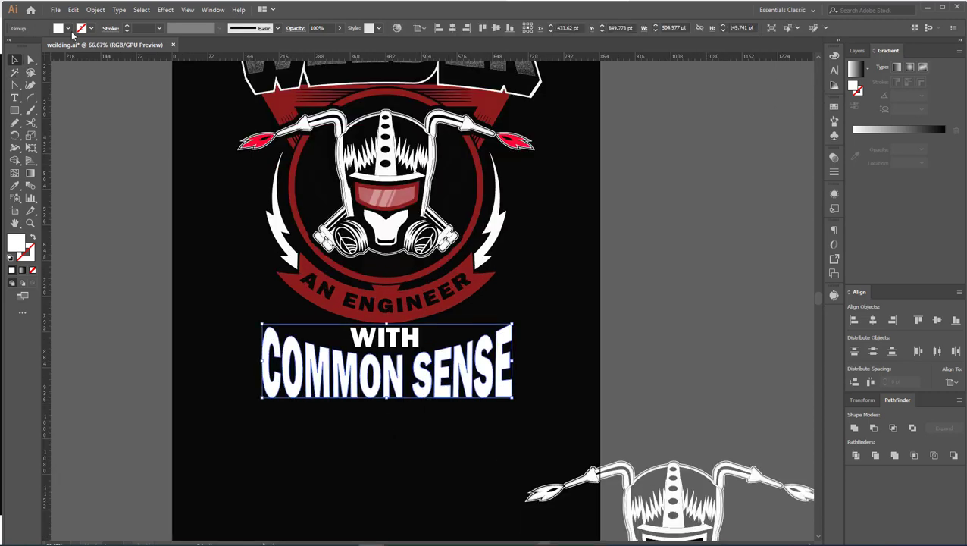
click(95, 10)
mouse_move(155, 247)
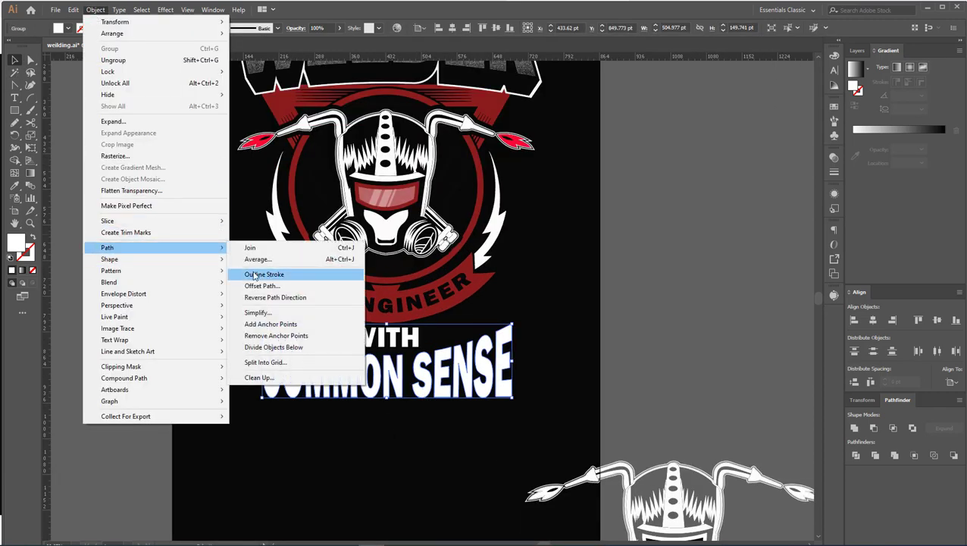
click(262, 287)
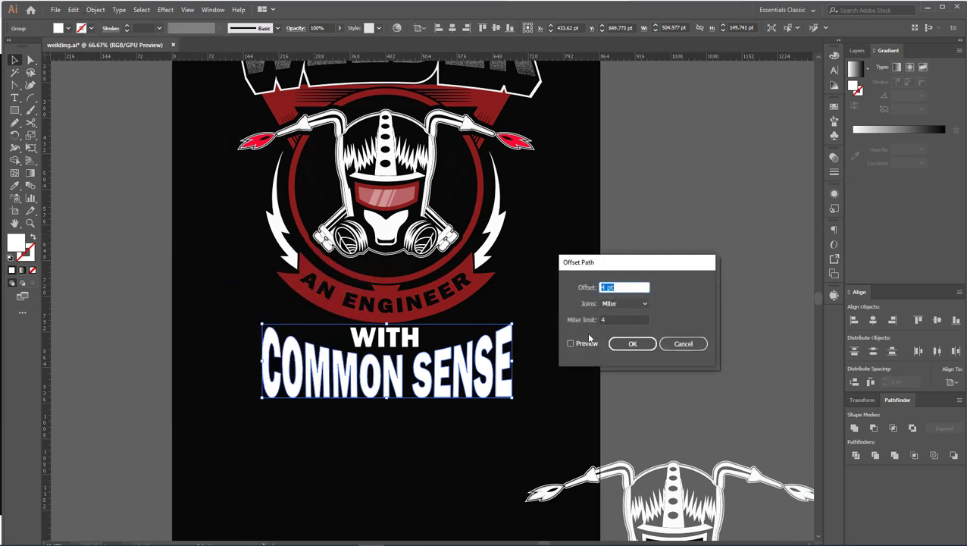
click(571, 344)
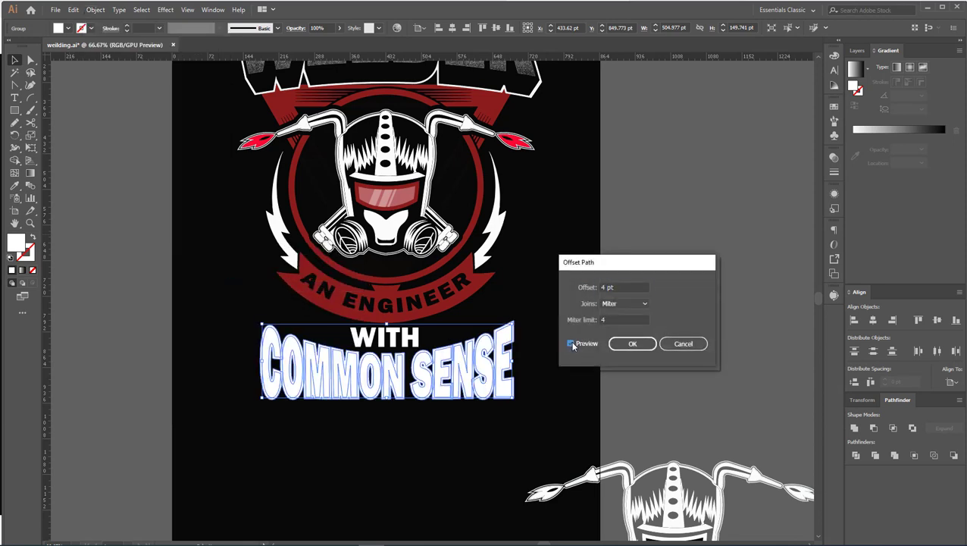
click(617, 345)
Colour the offset outlines white, sampled from a lightning bolt.
click(15, 185)
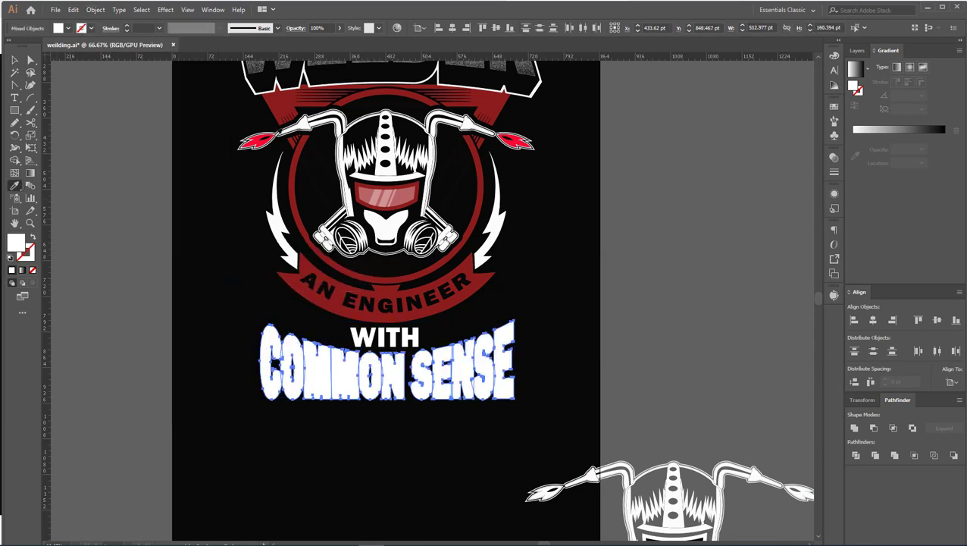
click(261, 163)
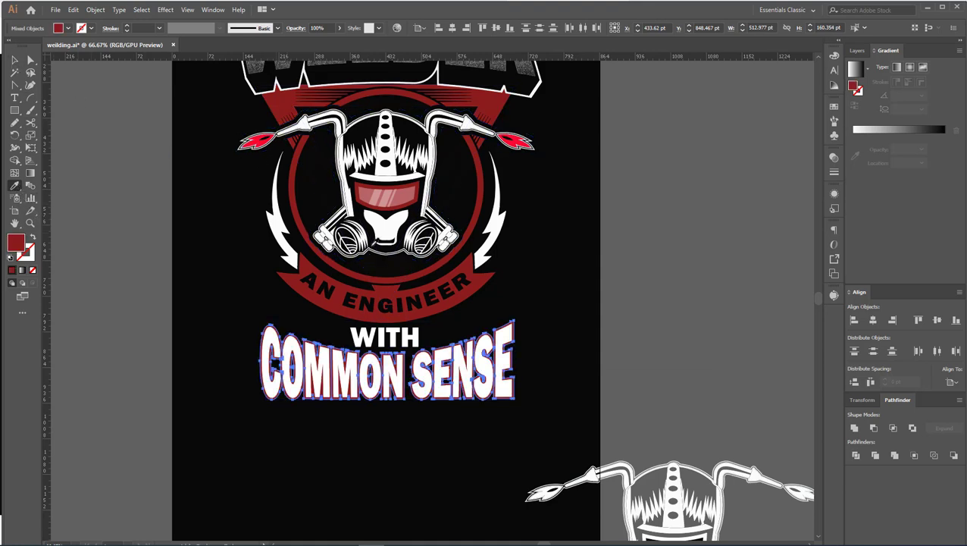
click(281, 236)
key(v)
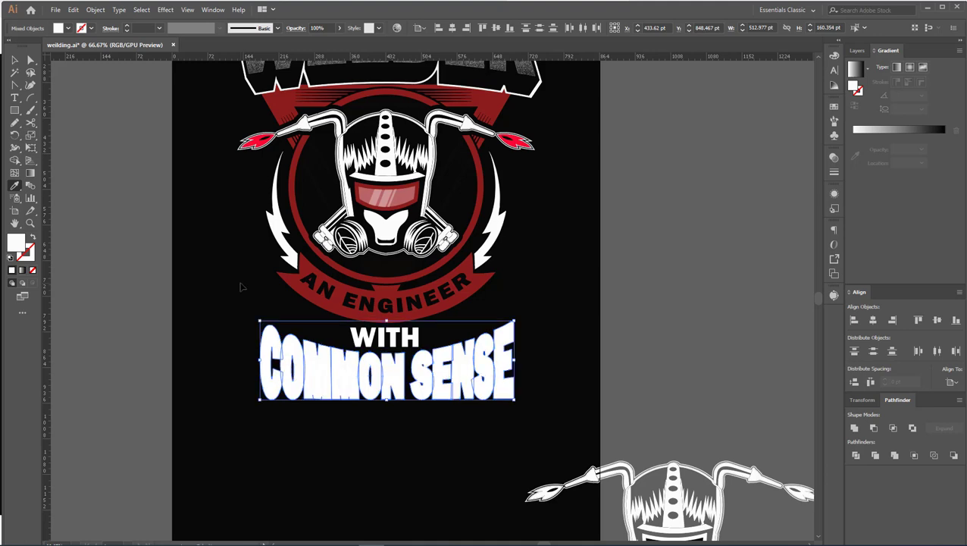
click(240, 287)
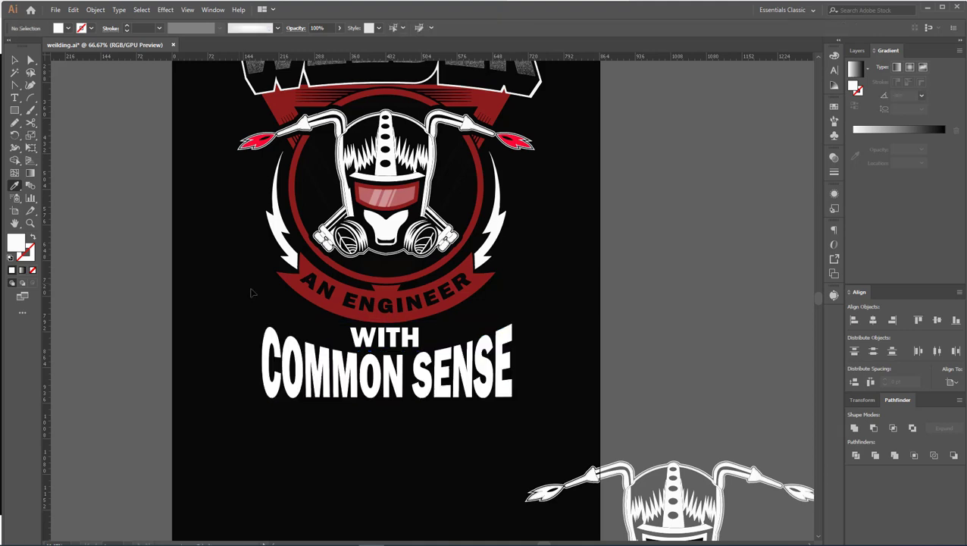
Eyedropper the ring's dark red onto the grouped COMMON SENSE letters.
key(ctrl+a)
click(15, 60)
click(159, 275)
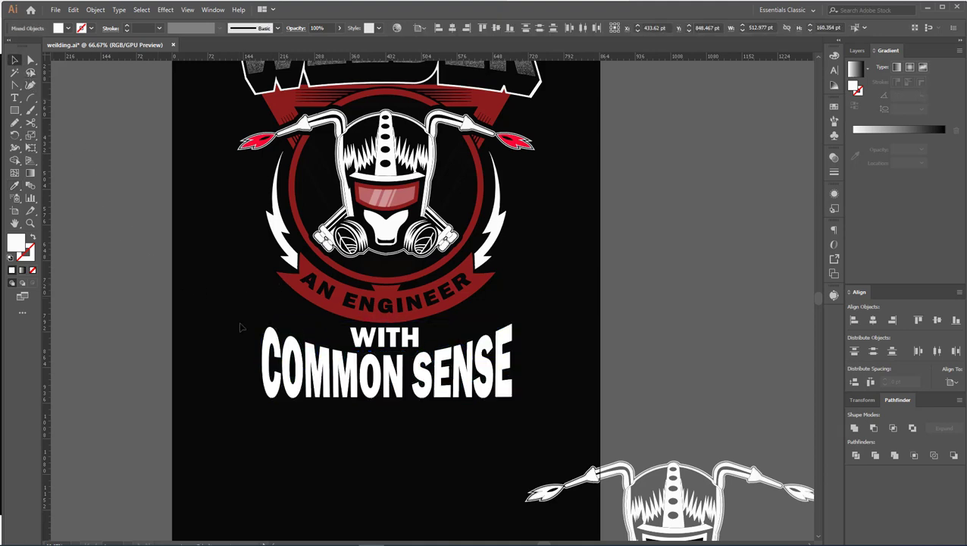
click(296, 345)
click(14, 185)
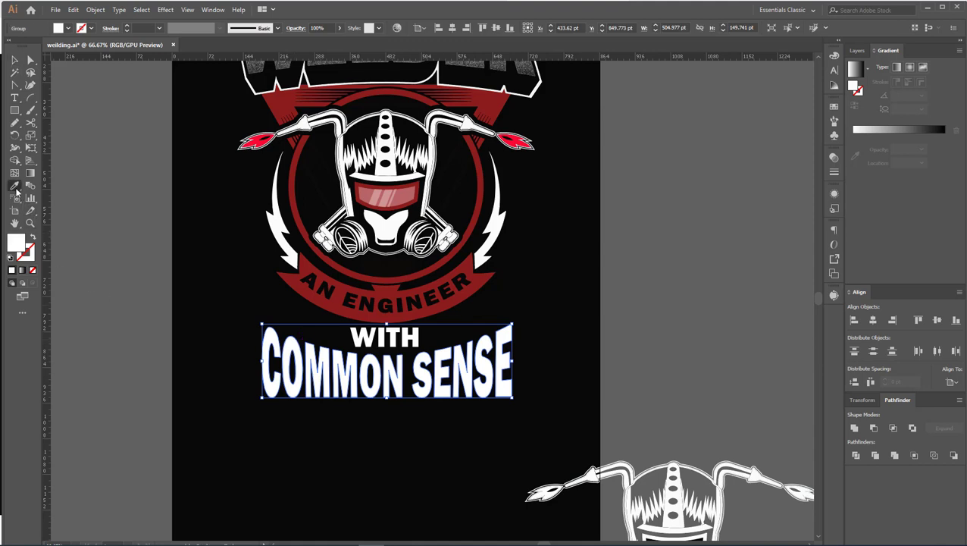
click(289, 211)
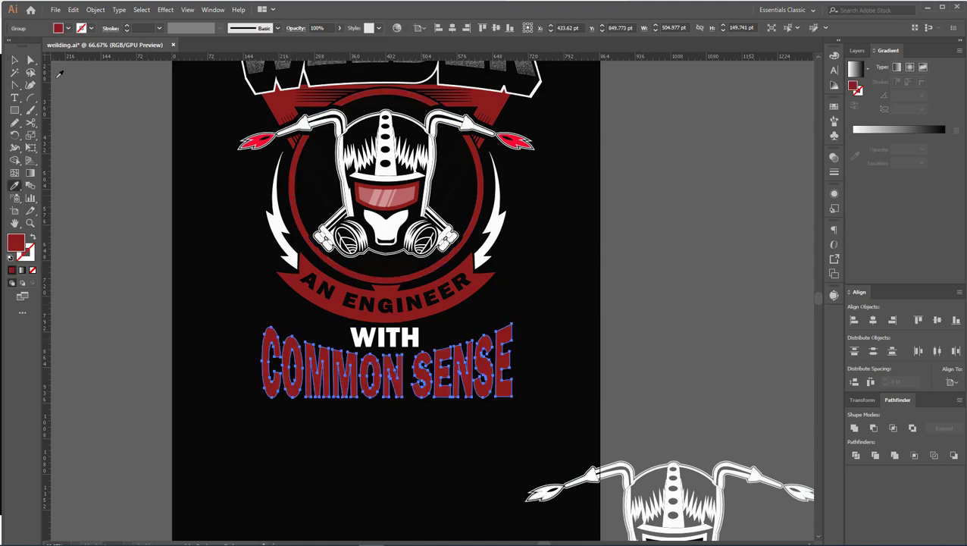
click(15, 60)
Select every path of the COMMON SENSE lettering, then clear the selection.
shift+click(292, 389)
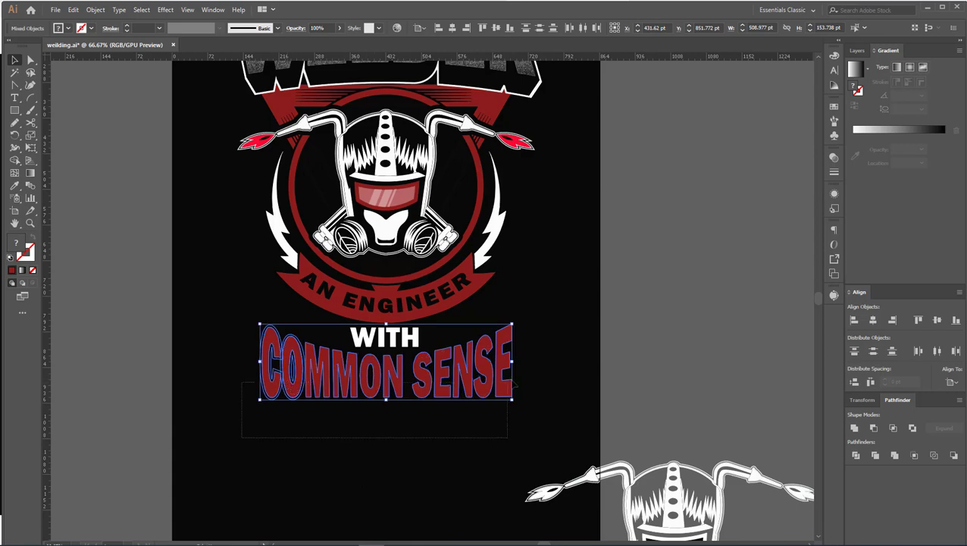
drag(243, 442, 529, 378)
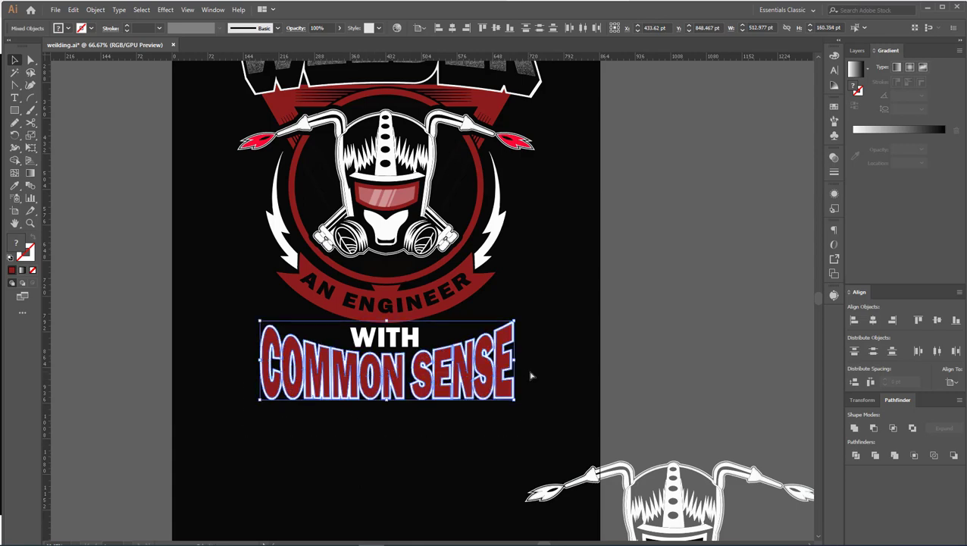
click(383, 423)
scroll(458, 411, down, 1)
Apply a Fine Dots Mezzotint effect to the red COMMON SENSE letter group.
scroll(459, 412, down, 1)
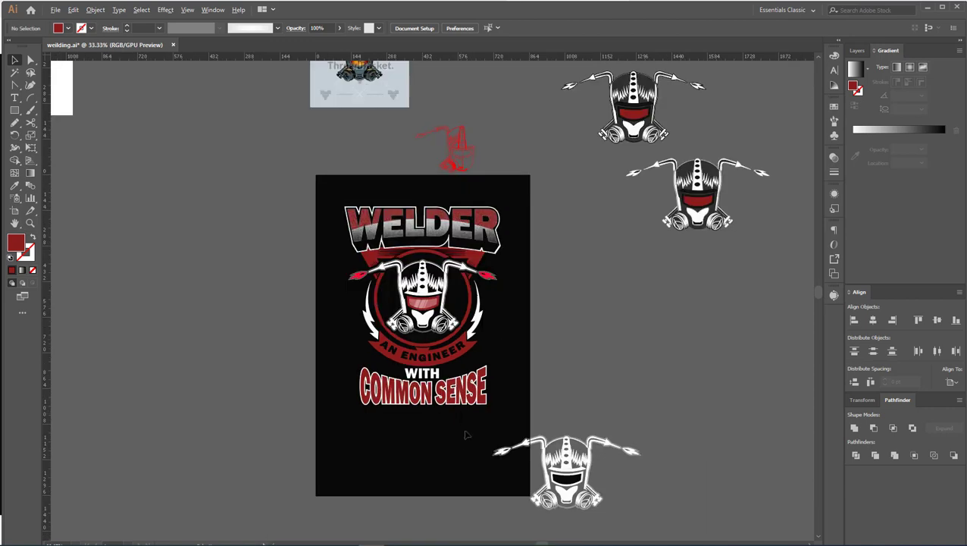
scroll(458, 410, down, 1)
scroll(459, 409, up, 1)
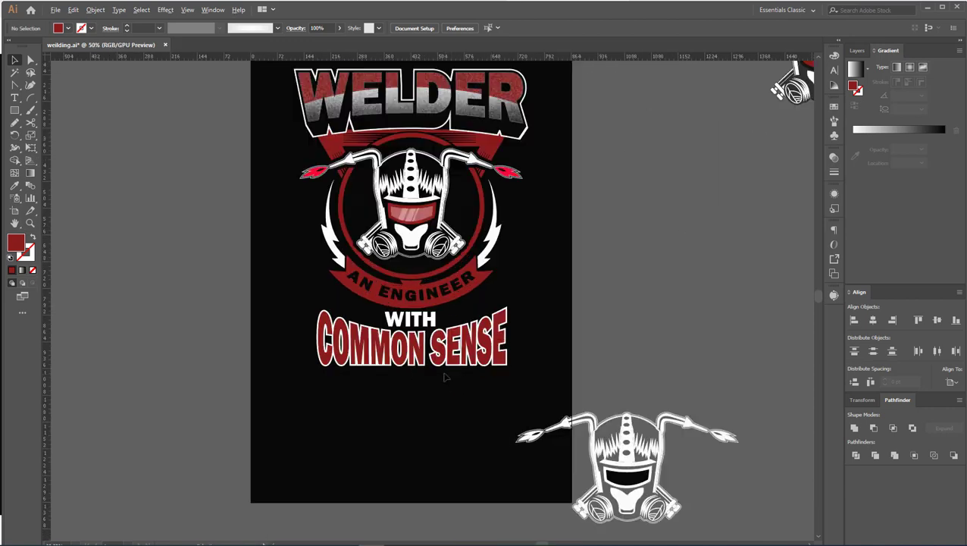
scroll(458, 409, up, 1)
click(447, 355)
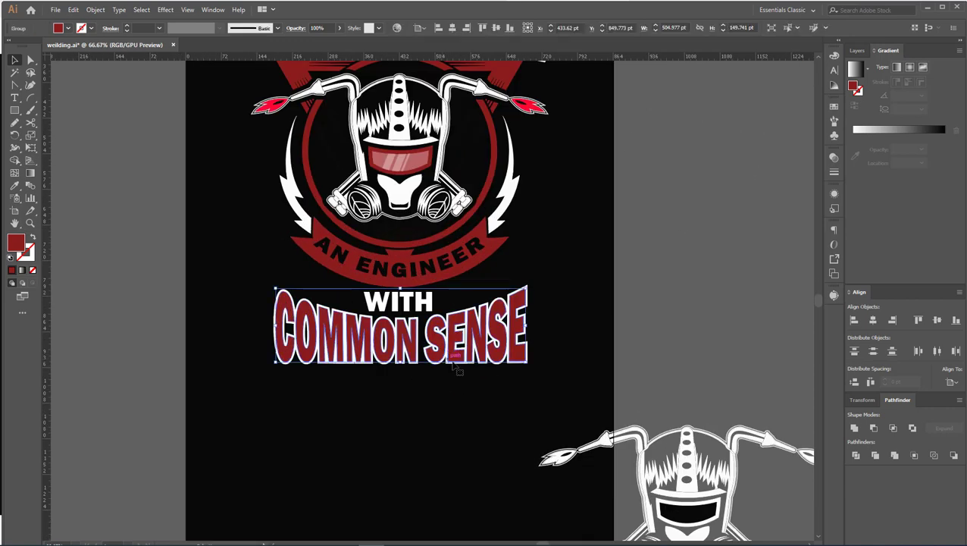
scroll(466, 417, down, 1)
scroll(459, 426, down, 1)
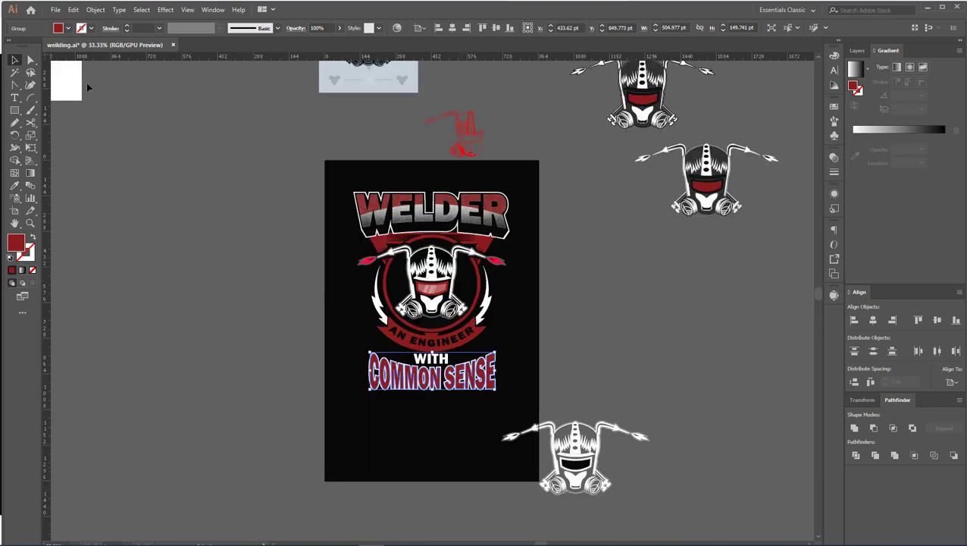
click(164, 9)
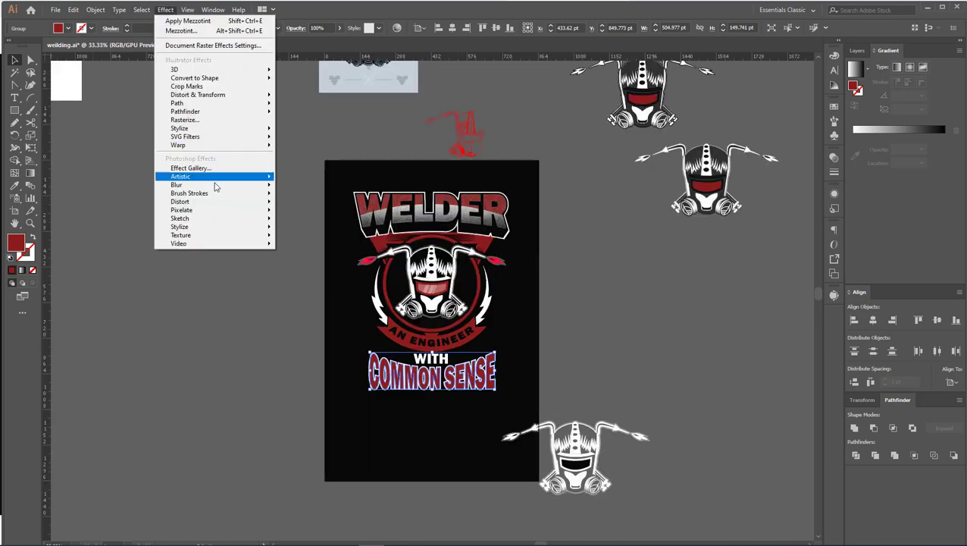
mouse_move(182, 210)
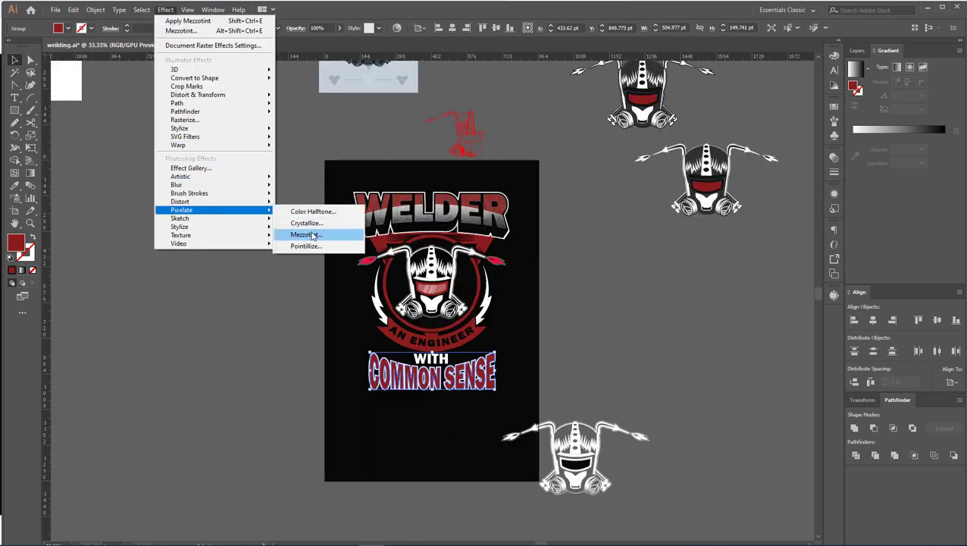
click(311, 234)
click(577, 147)
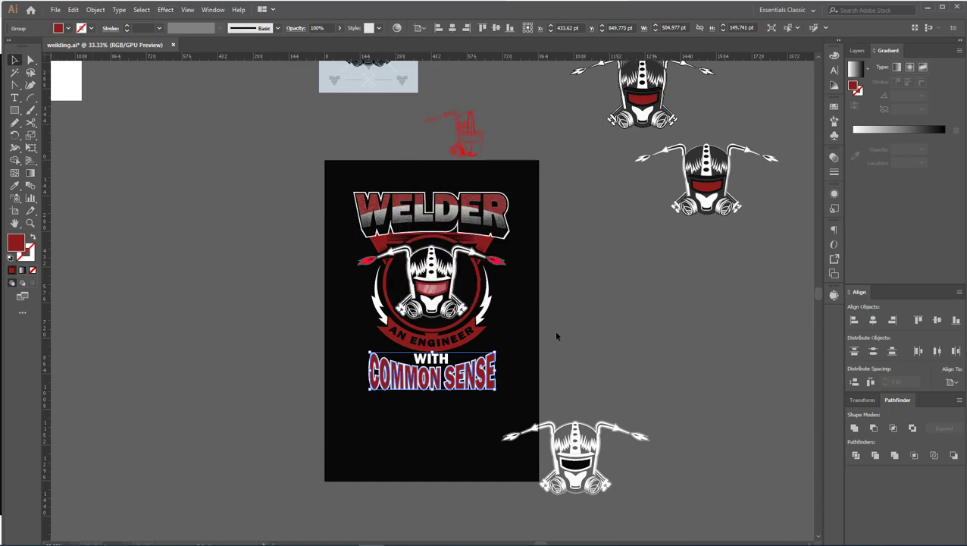
Inspect the textured letters by selecting the M and the whole group, then undo once.
click(554, 331)
alt+scroll(433, 414, up, 1)
alt+scroll(433, 415, up, 1)
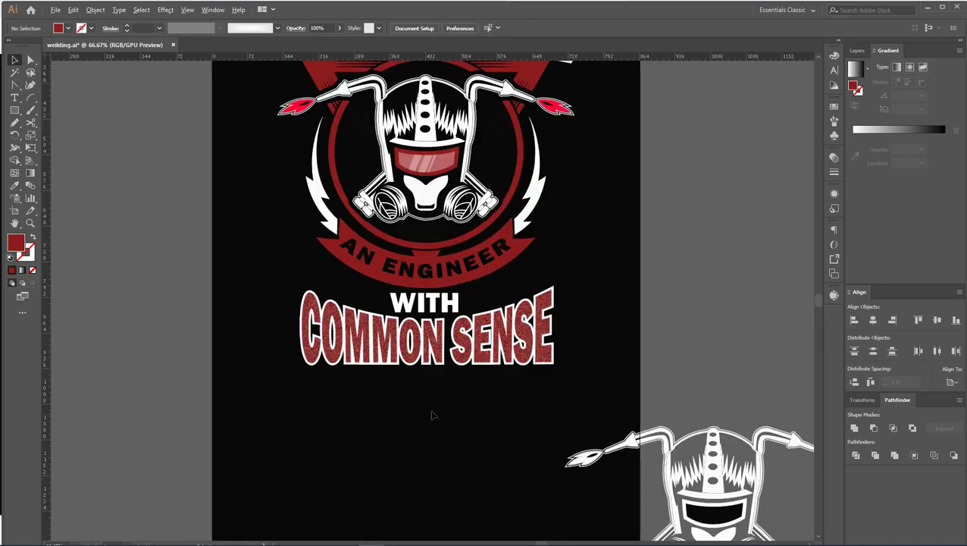
click(388, 364)
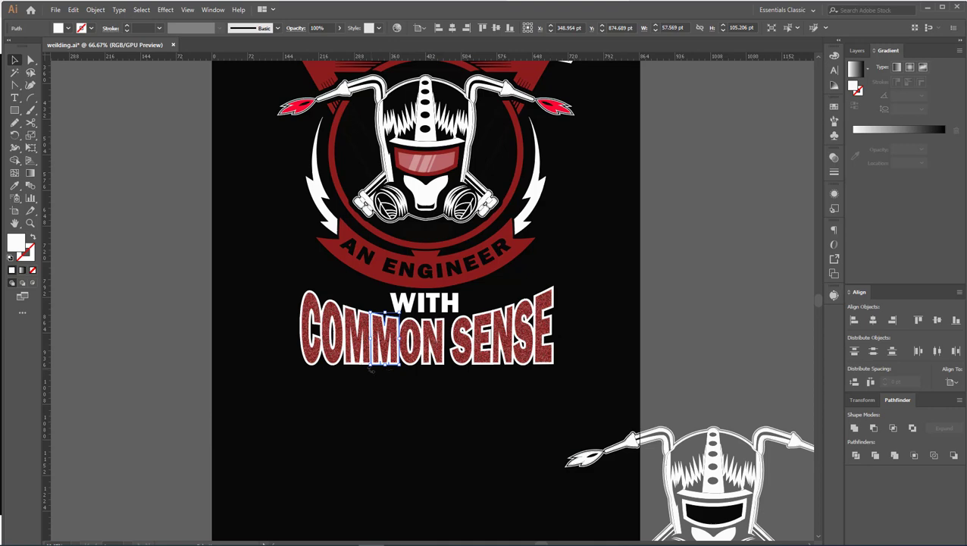
alt+scroll(370, 371, up, 2)
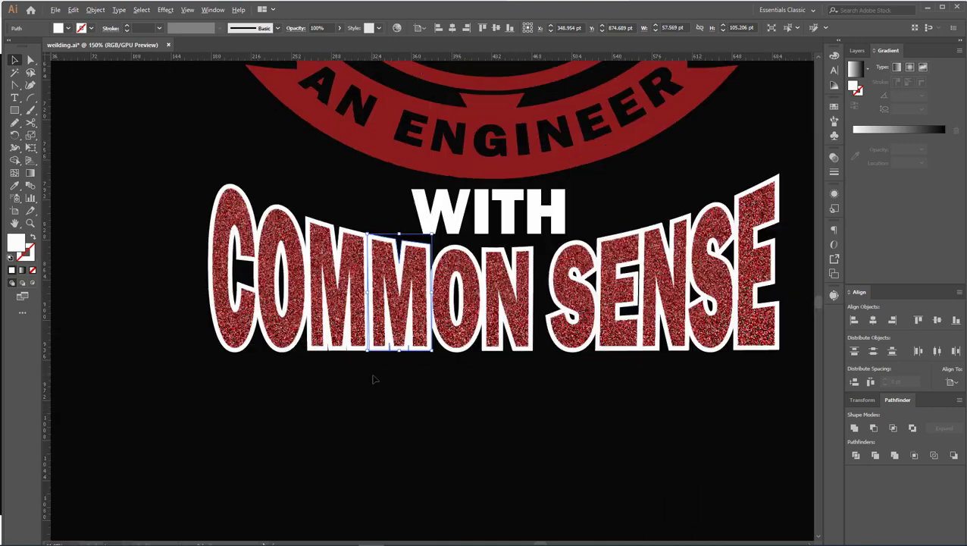
click(358, 324)
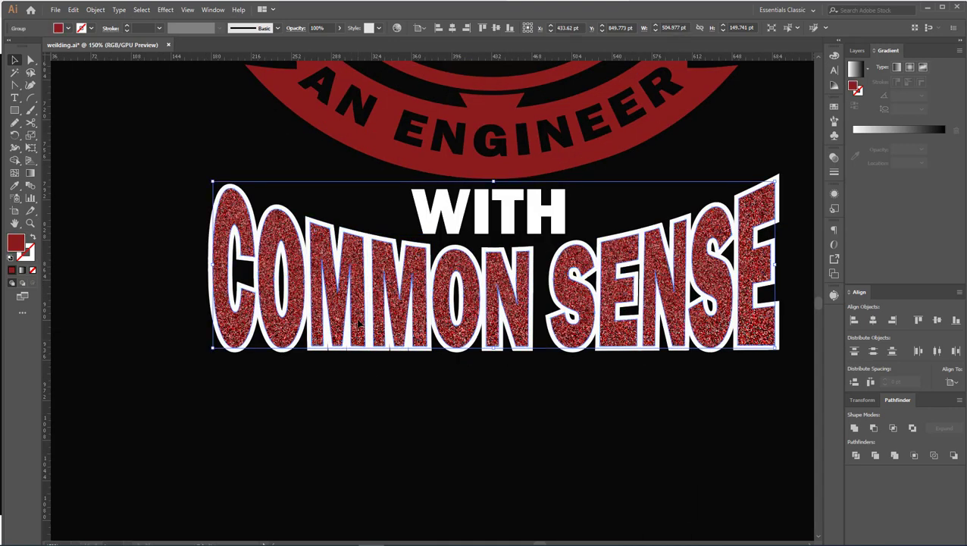
key(ctrl+z)
alt+scroll(299, 326, down, 1)
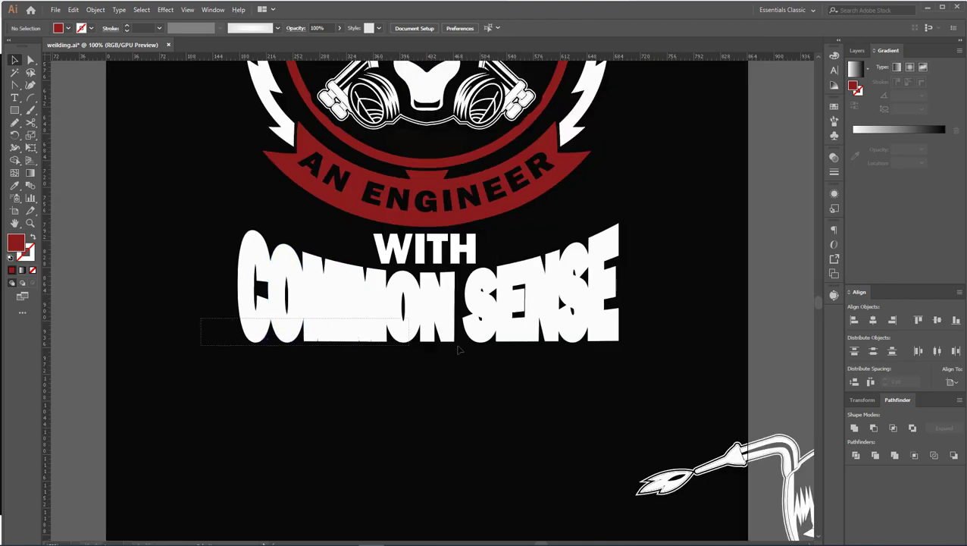
Try merging the COMMON SENSE outlines, undo it, and select the white outline group.
drag(200, 346, 649, 317)
click(854, 429)
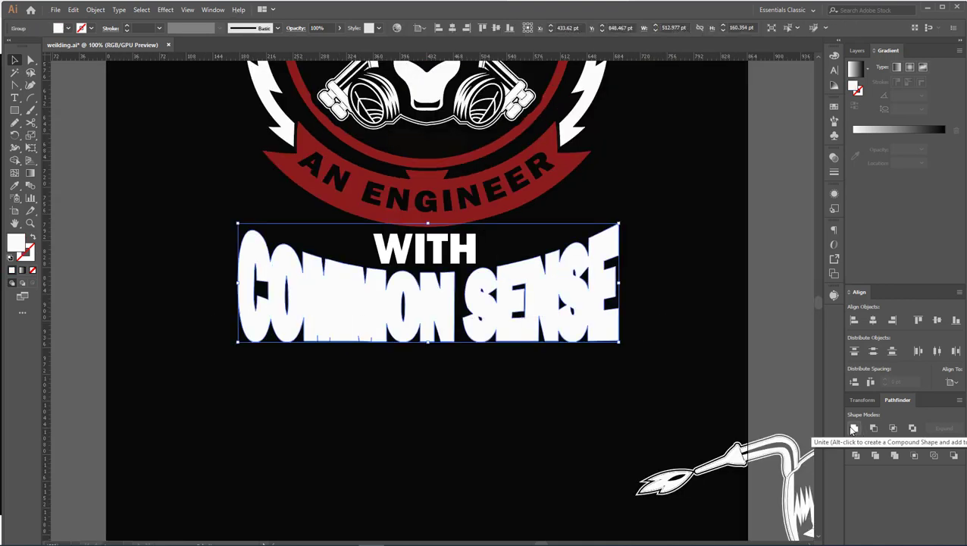
key(ctrl+z)
click(501, 379)
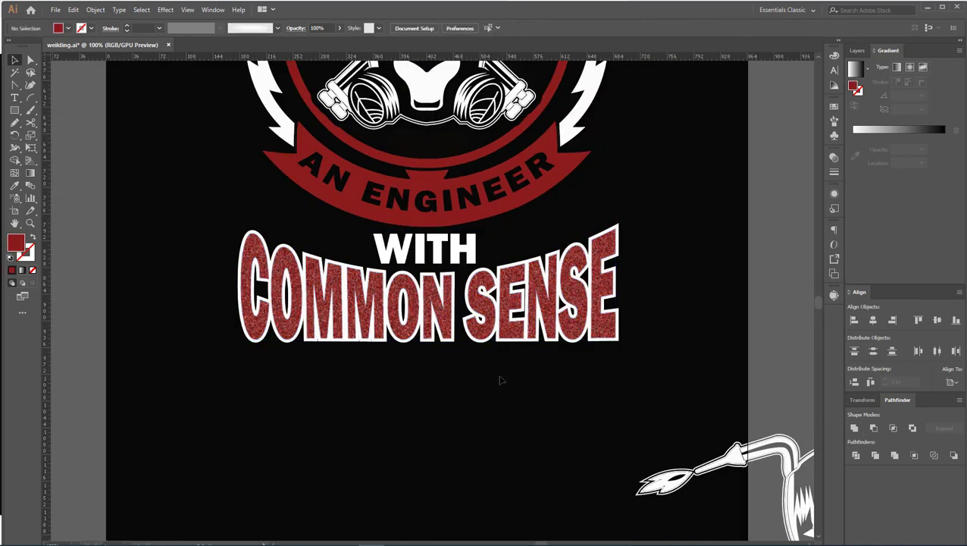
click(501, 345)
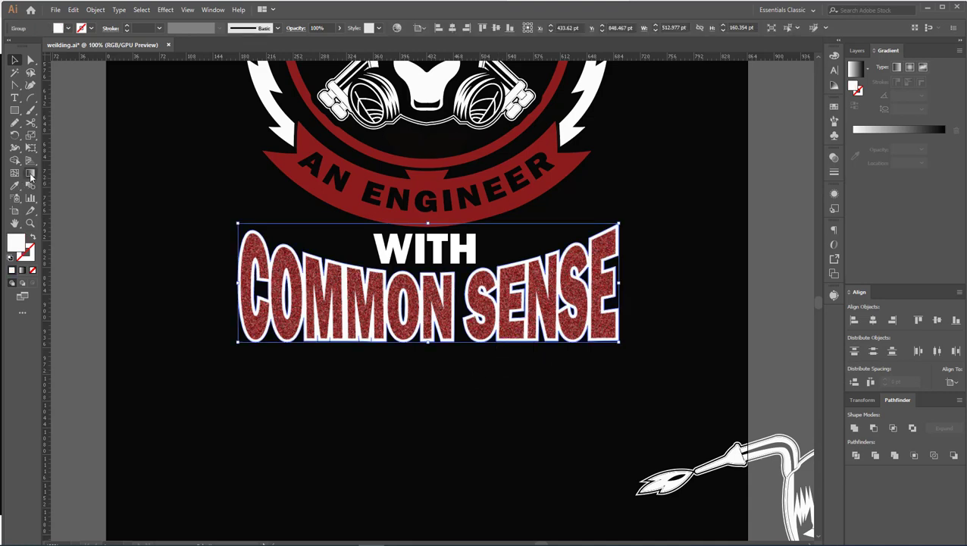
Fill the outline with a white-to-black gradient fading vertically down to grey.
click(31, 175)
click(69, 29)
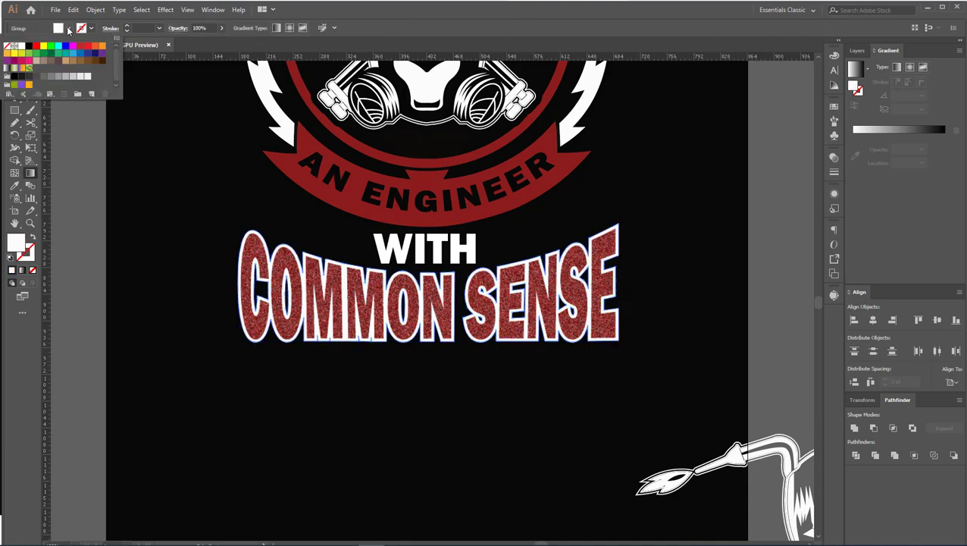
click(7, 68)
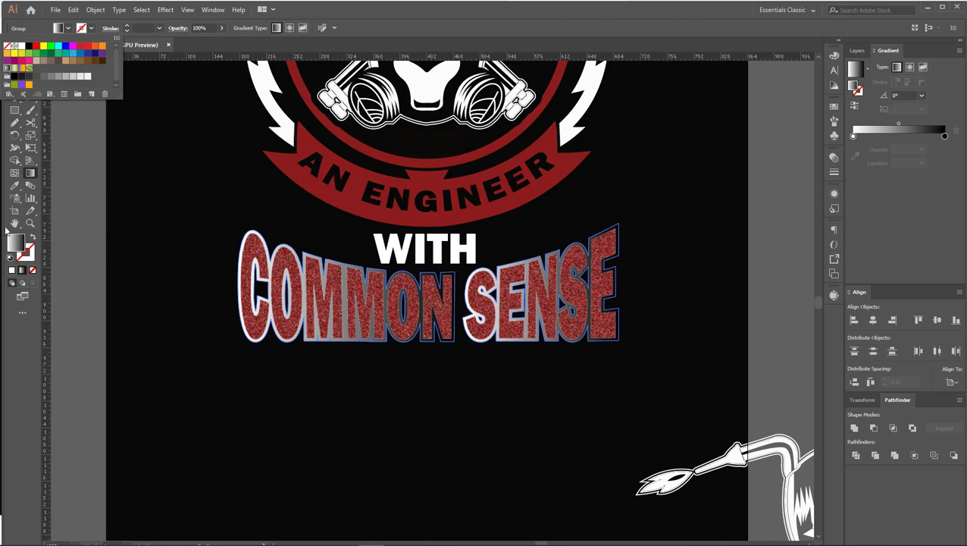
click(29, 174)
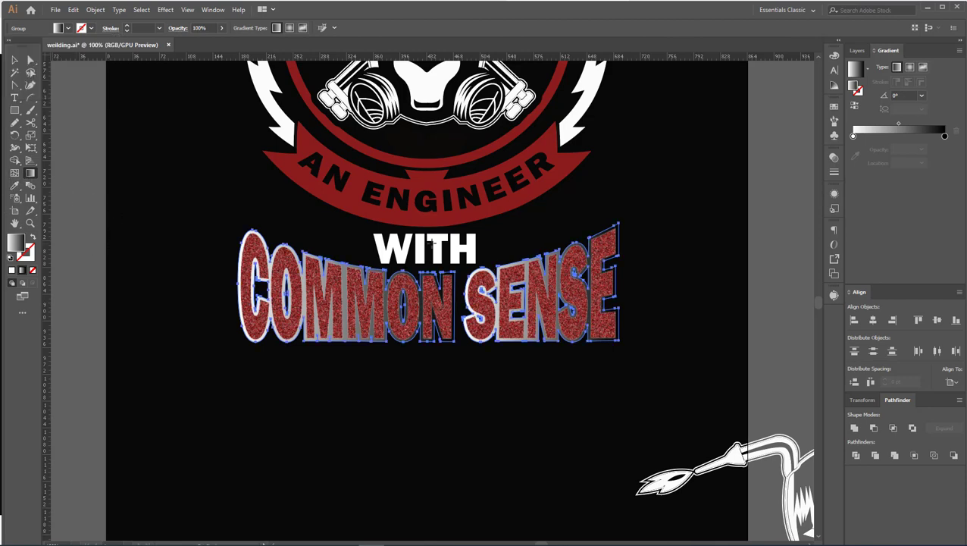
drag(431, 243, 425, 352)
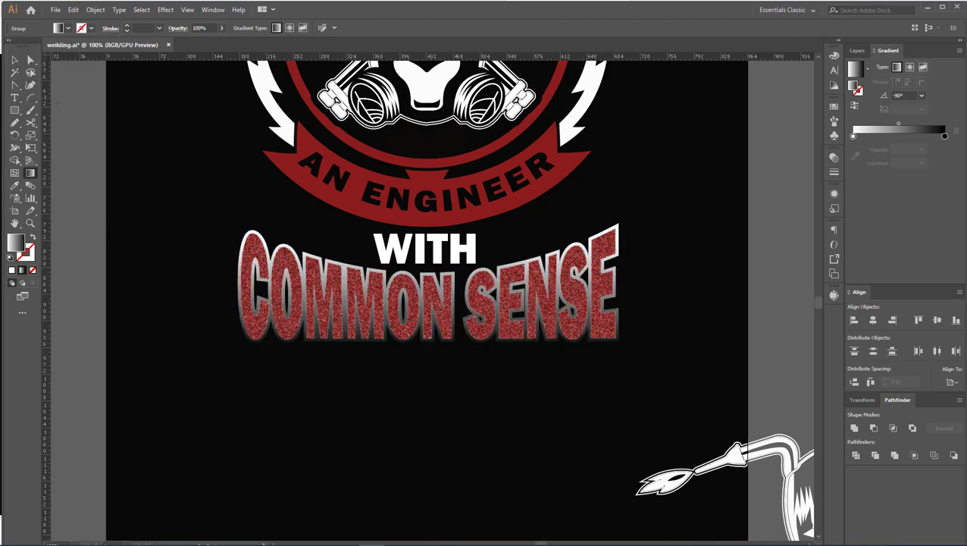
click(14, 60)
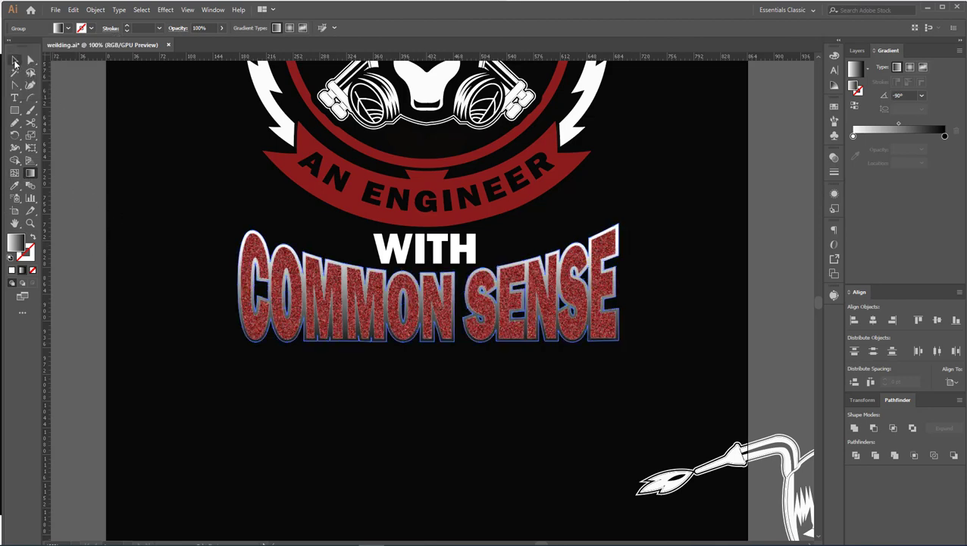
Apply a Mezzotint grain effect to the gradient outline.
click(161, 10)
mouse_move(182, 210)
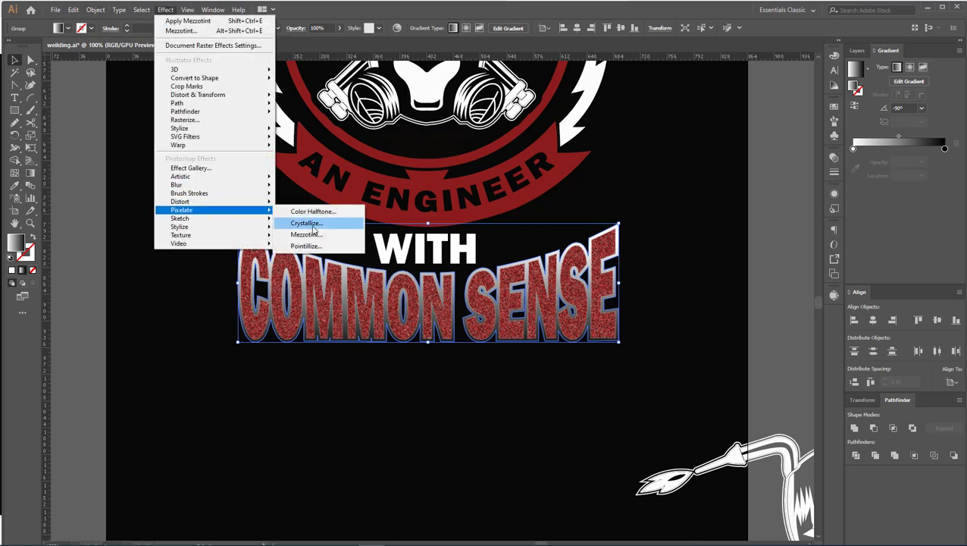
click(311, 234)
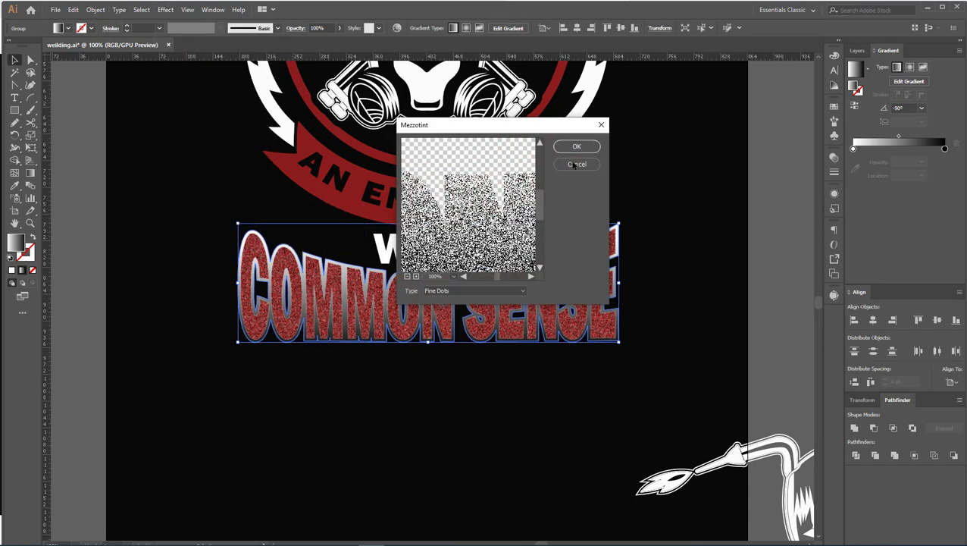
click(575, 147)
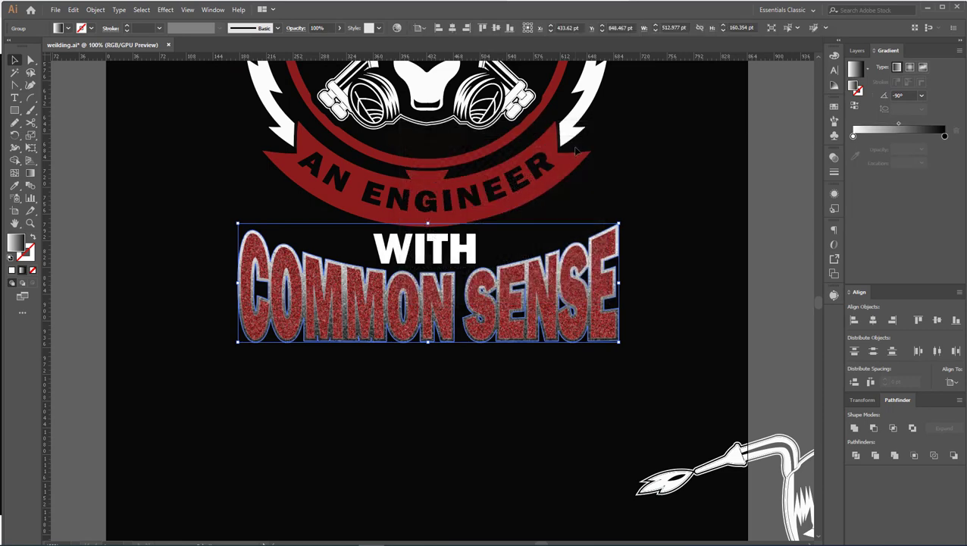
click(428, 419)
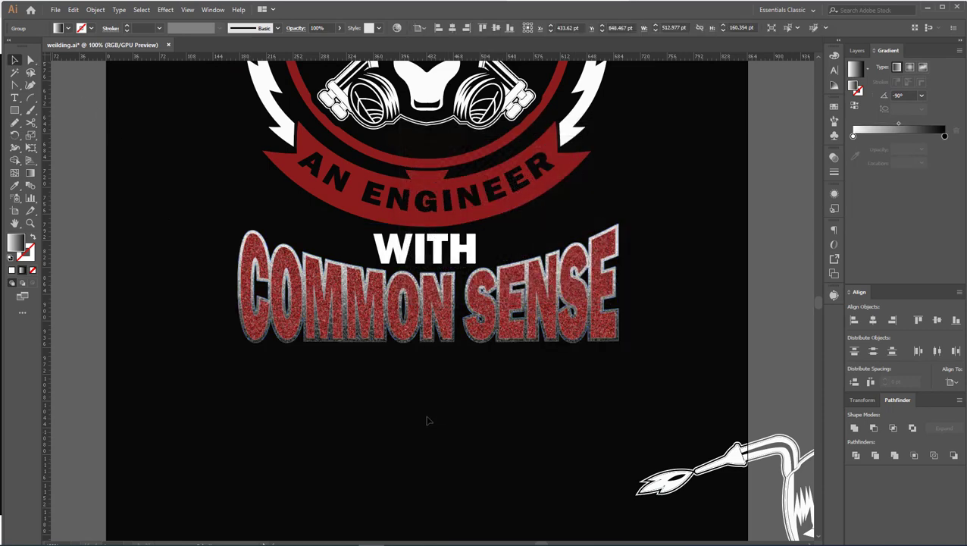
scroll(427, 419, down, 1)
scroll(427, 418, down, 1)
scroll(427, 418, down, 1)
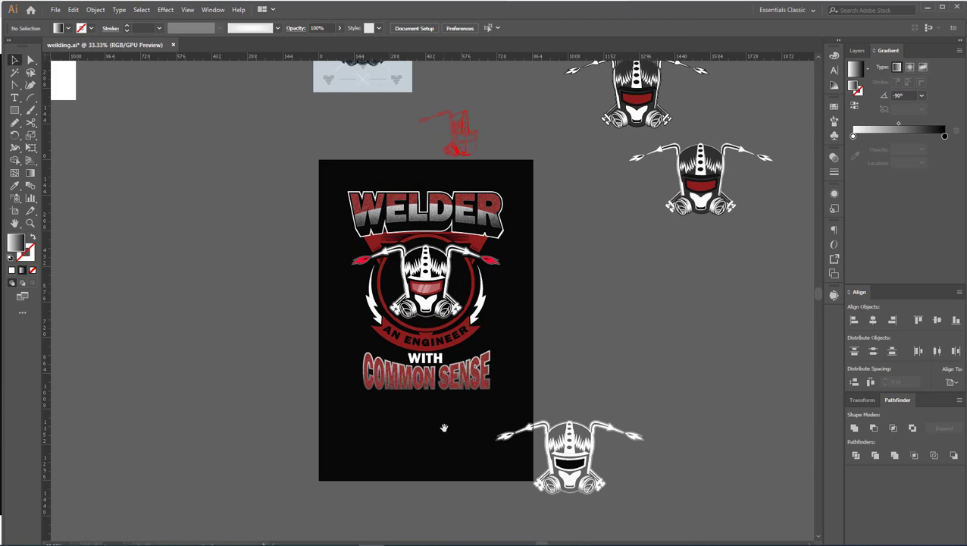
drag(441, 427, 447, 465)
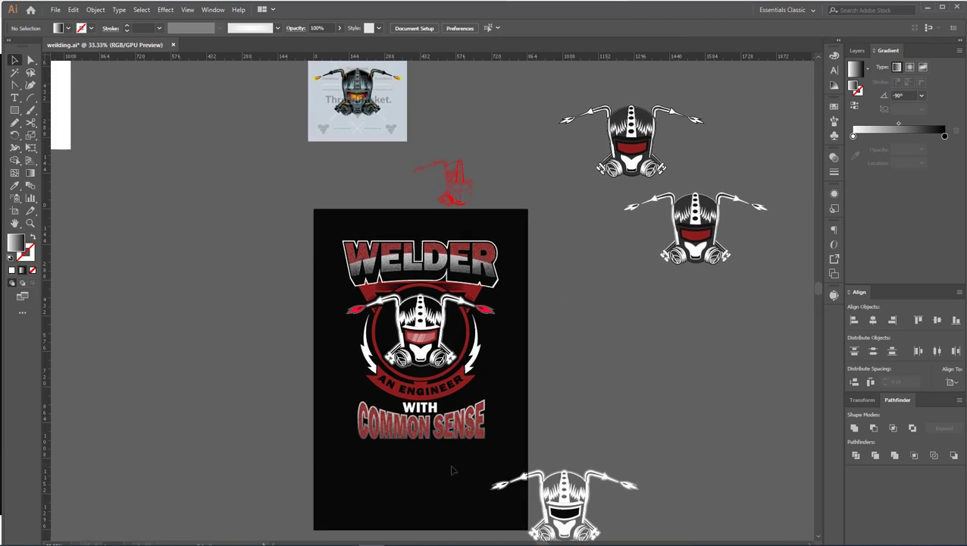
mouse_move(470, 474)
mouse_down()
mouse_move(476, 422)
mouse_move(474, 473)
mouse_up()
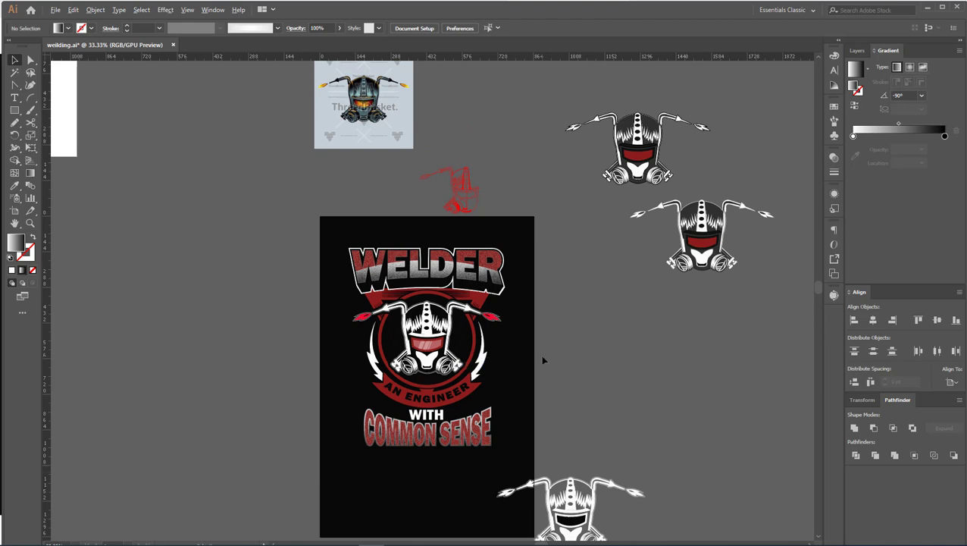
scroll(541, 354, down, 1)
drag(540, 354, 530, 316)
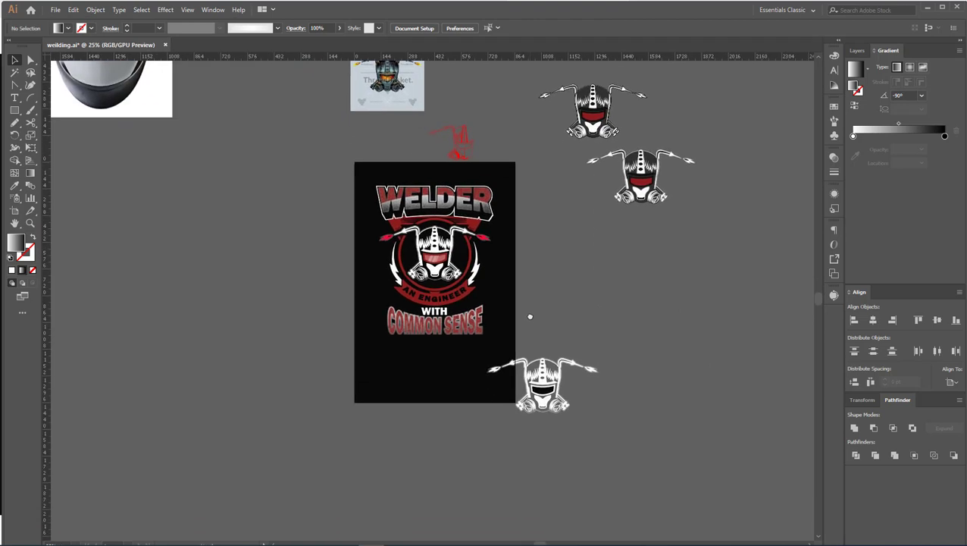
scroll(486, 344, up, 1)
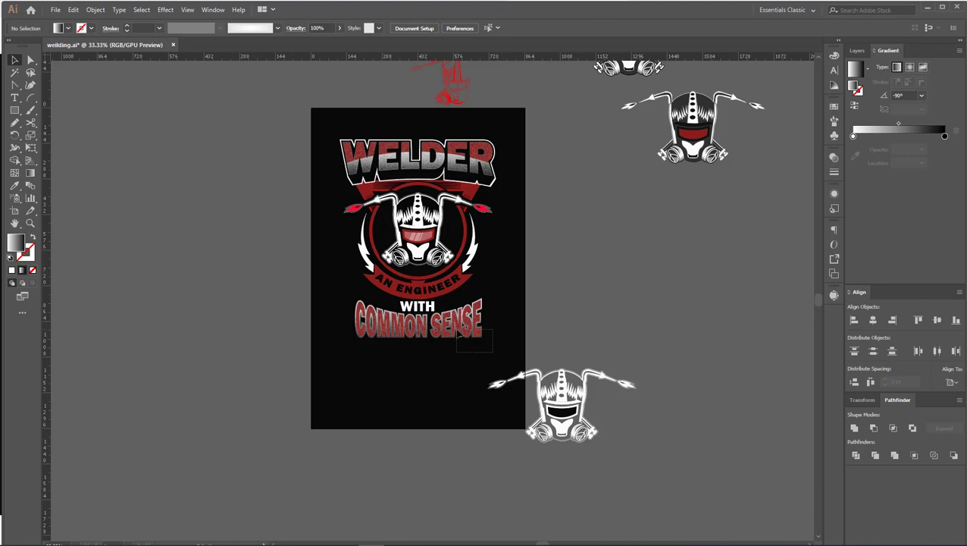
drag(492, 352, 457, 332)
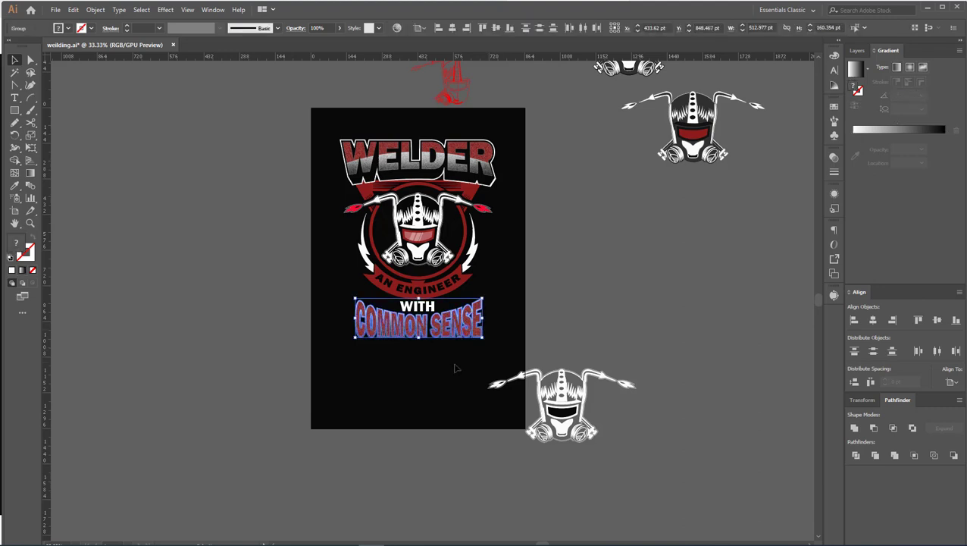
click(455, 368)
drag(455, 368, 451, 384)
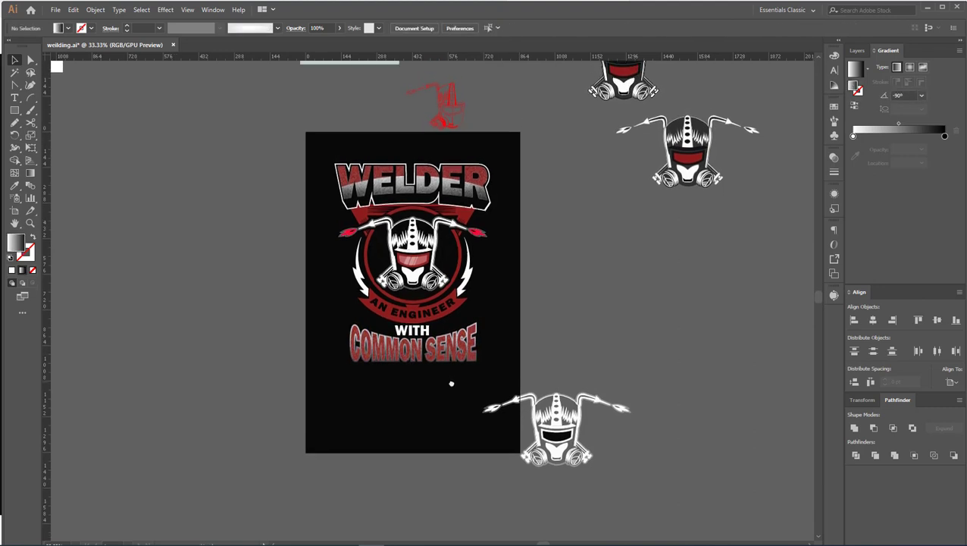
mouse_move(502, 323)
mouse_down()
mouse_move(546, 245)
mouse_move(545, 281)
mouse_up()
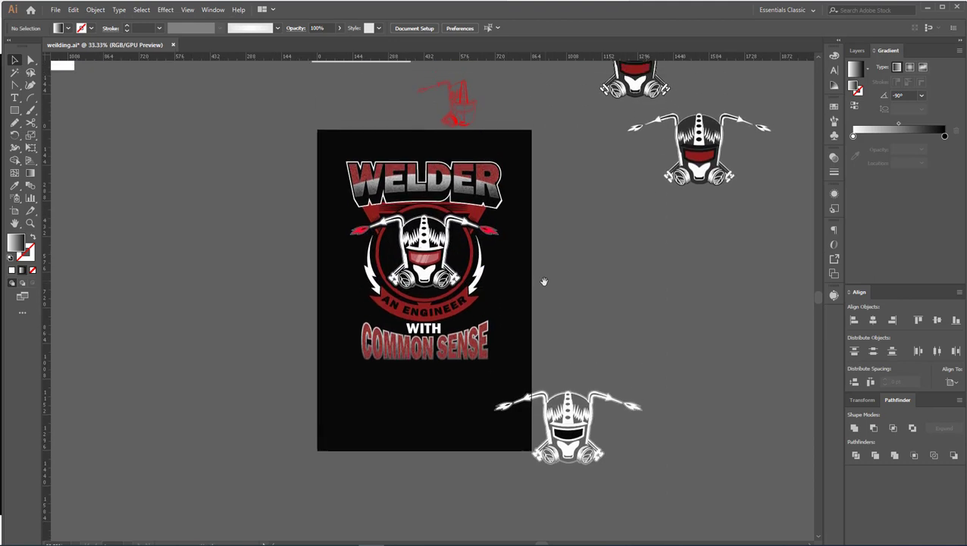
scroll(470, 290, up, 1)
click(419, 235)
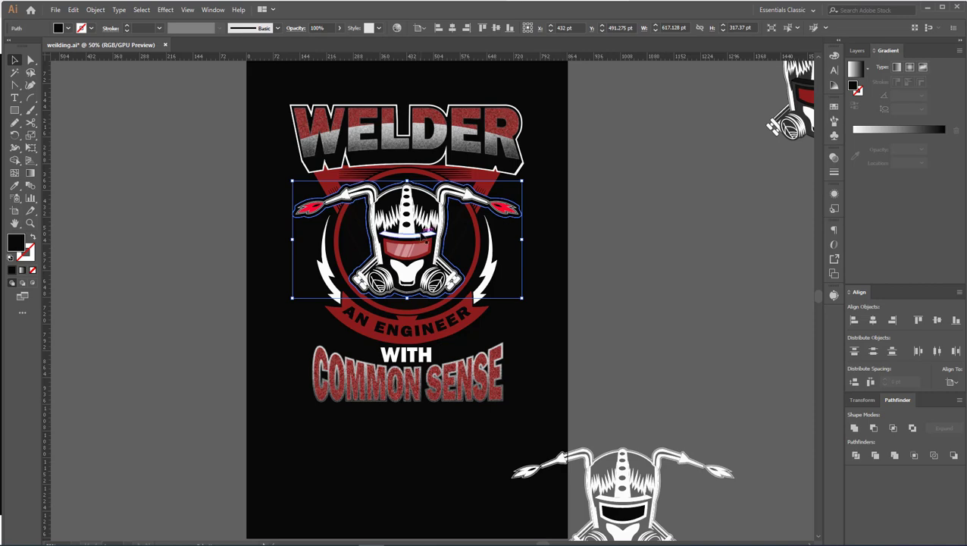
click(590, 288)
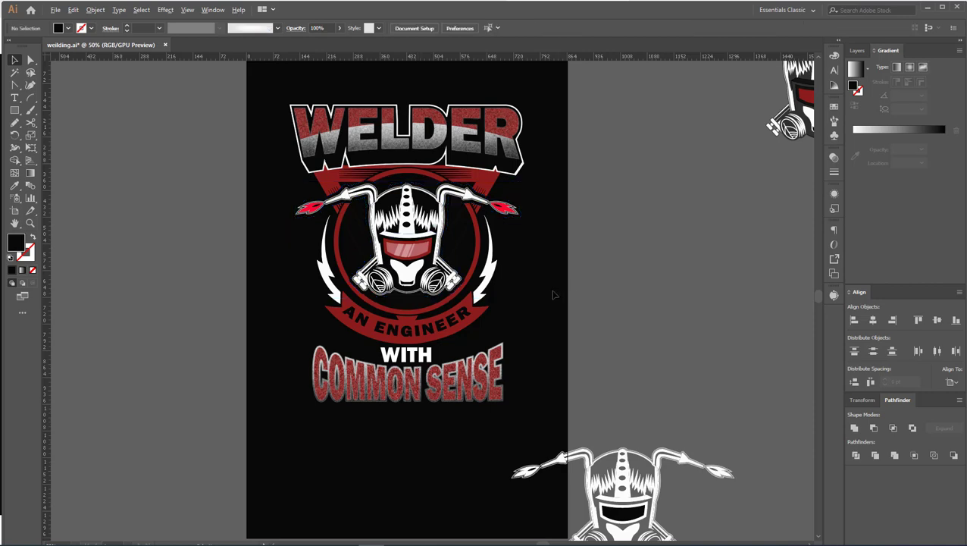
scroll(552, 295, down, 1)
scroll(544, 291, down, 1)
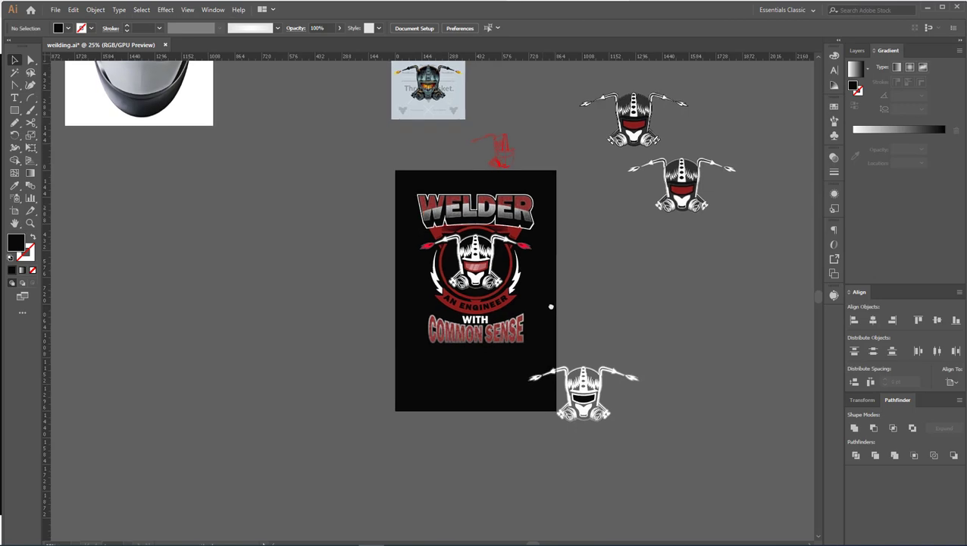
drag(550, 304, 534, 261)
scroll(486, 286, up, 2)
Try a plain white fill on COMMON SENSE, then undo it to keep red.
scroll(483, 289, up, 1)
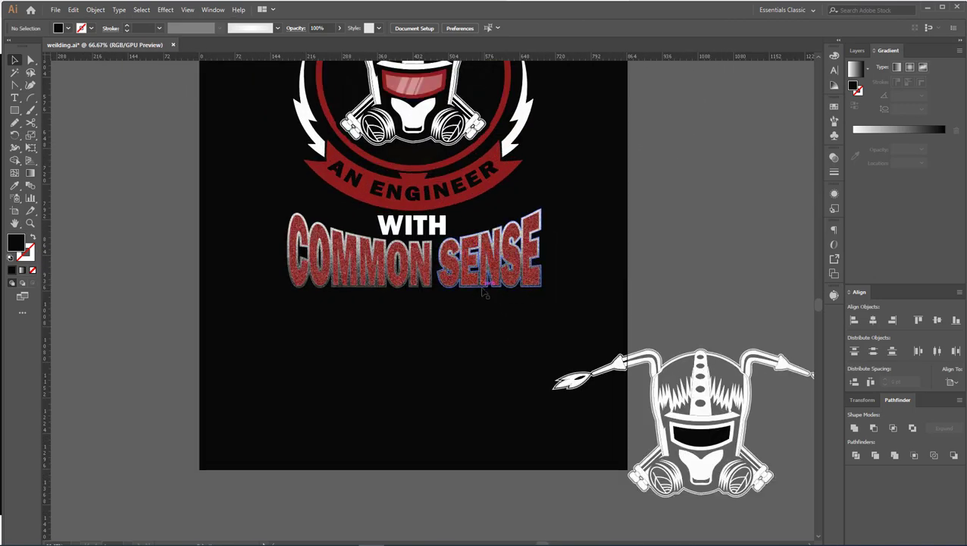
click(483, 284)
key(comma)
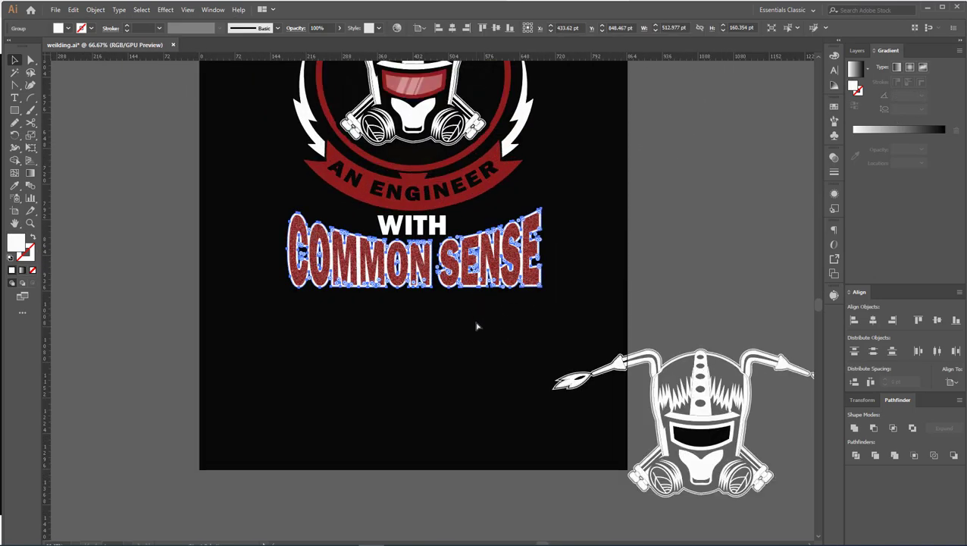
click(473, 328)
key(ctrl+z)
key(ctrl+z)
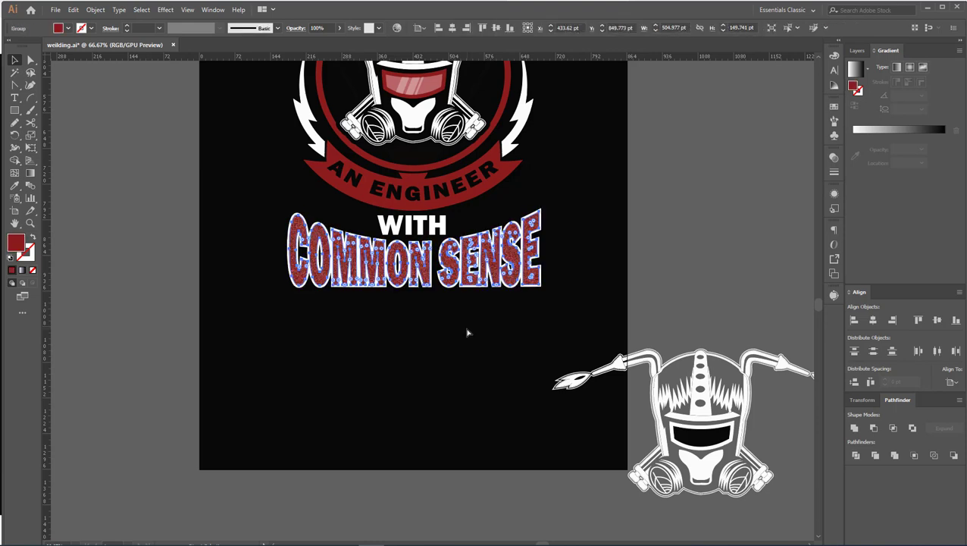
Reselect the COMMON SENSE group and browse the Effect menu without applying anything.
click(458, 334)
click(406, 277)
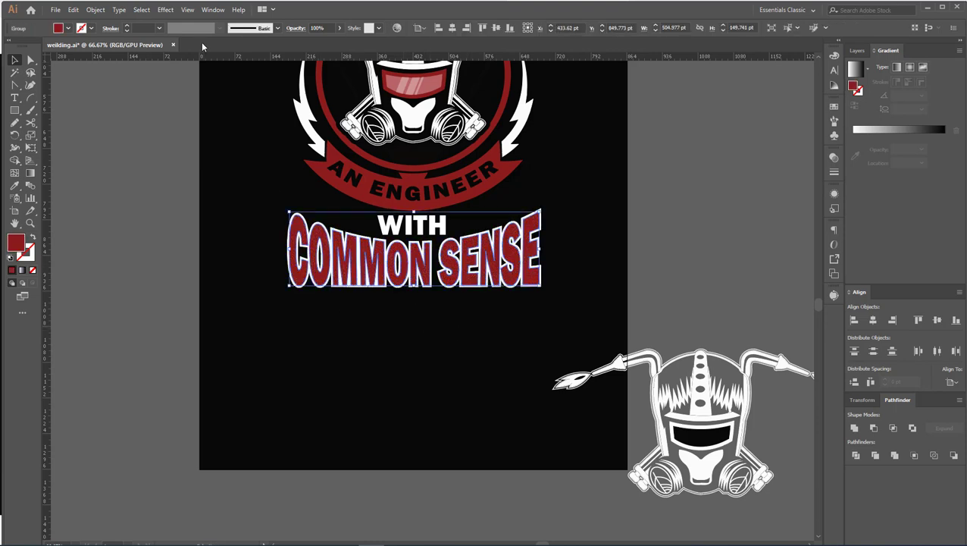
click(164, 9)
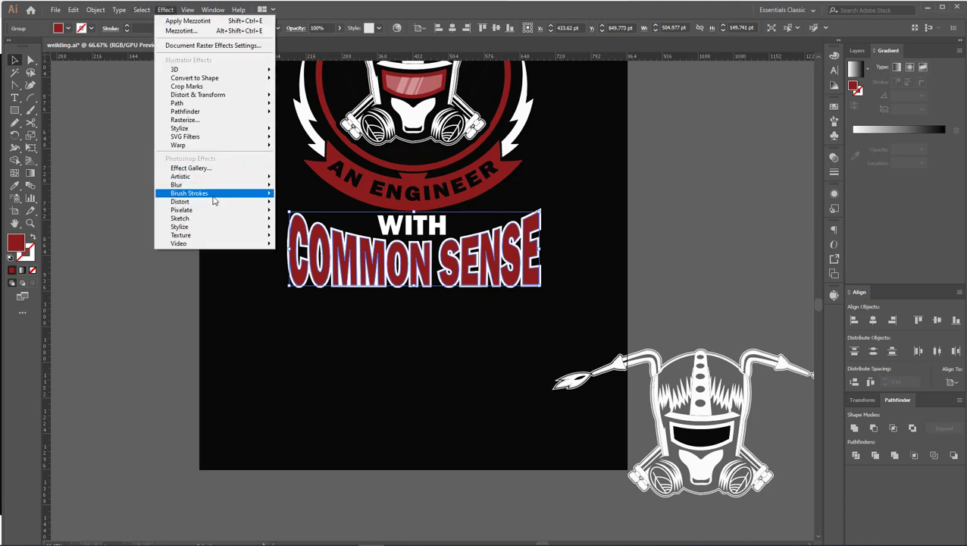
click(275, 315)
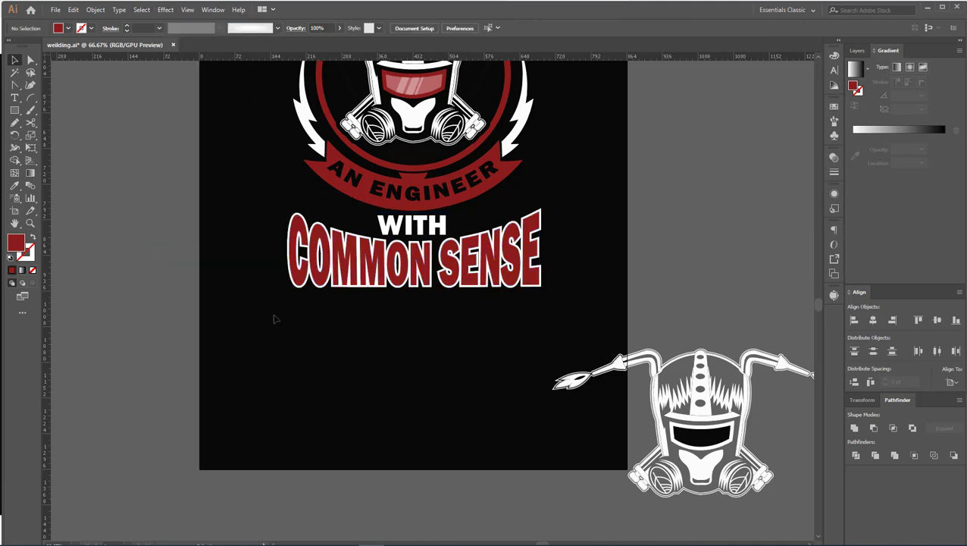
scroll(469, 338, down, 1)
scroll(469, 339, up, 3)
scroll(529, 344, down, 1)
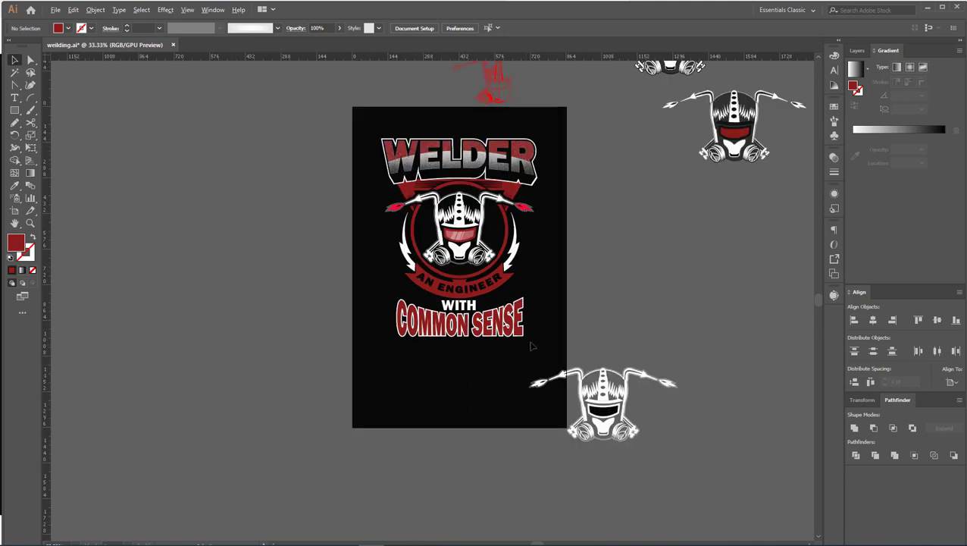
scroll(553, 310, down, 1)
drag(552, 311, 552, 312)
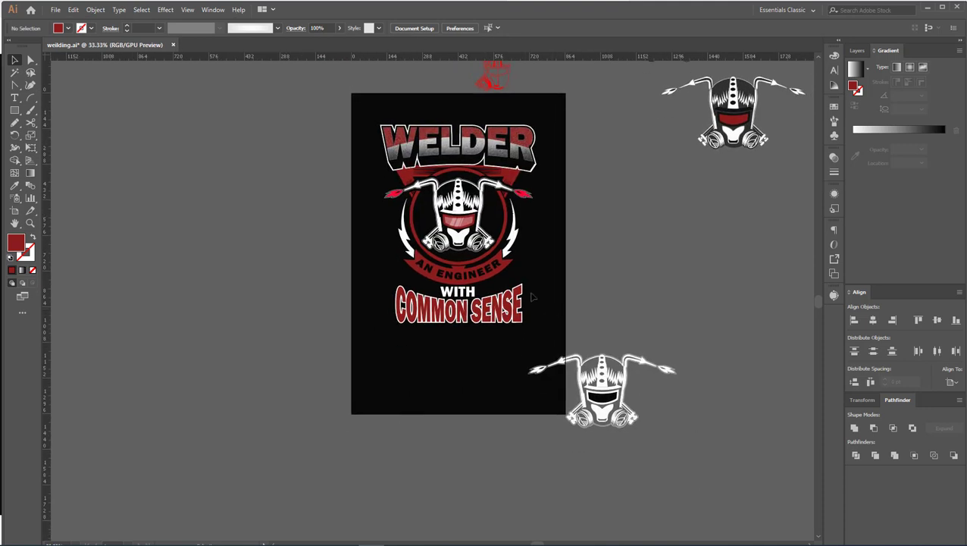
scroll(500, 219, up, 2)
click(487, 208)
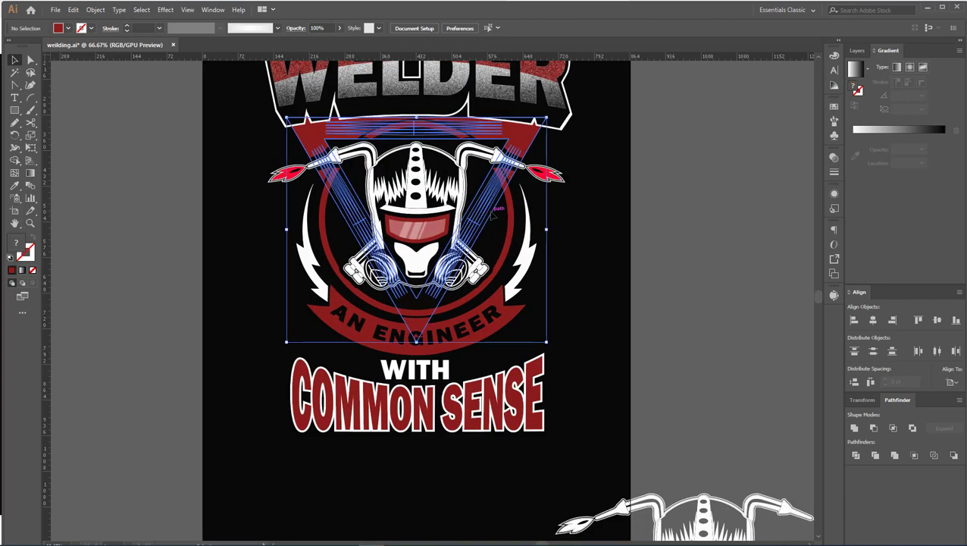
click(578, 251)
drag(14, 110, 41, 137)
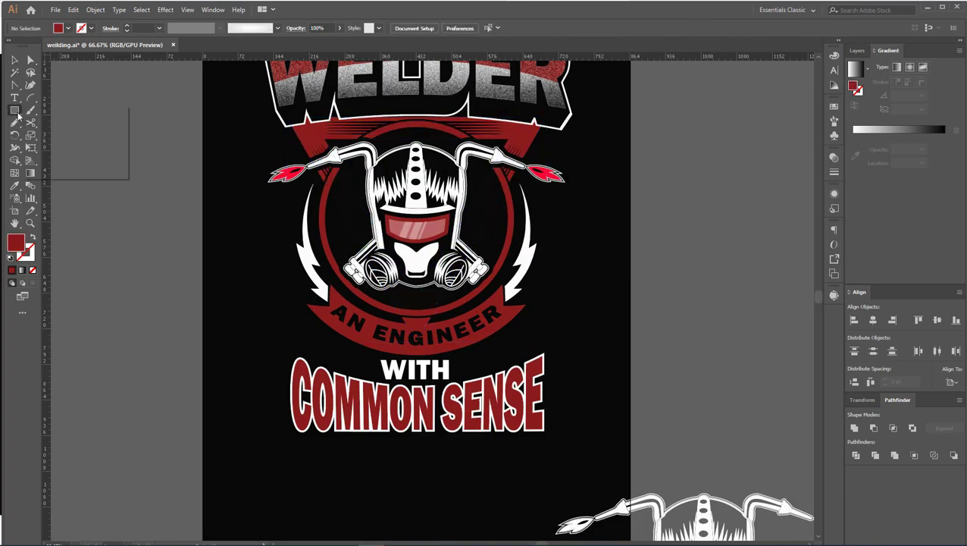
click(41, 137)
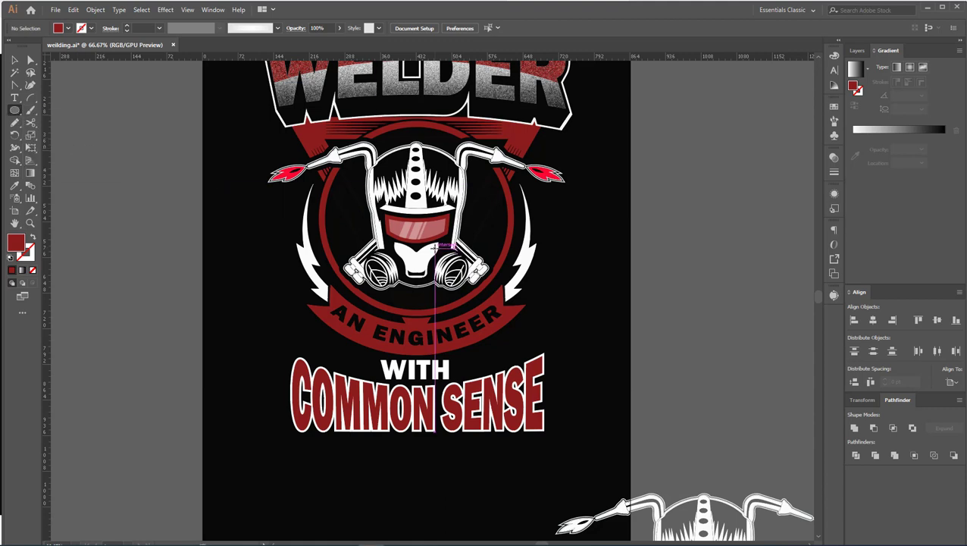
click(15, 61)
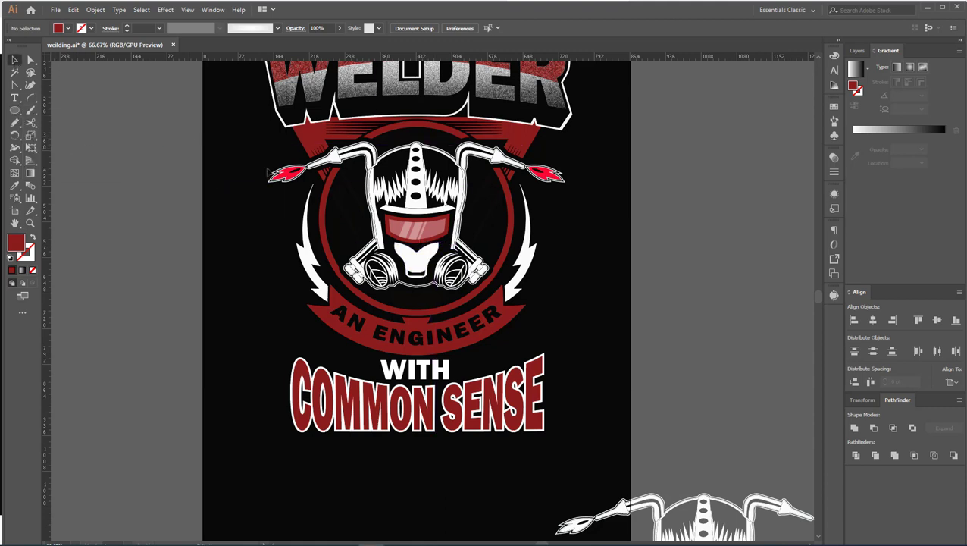
click(317, 226)
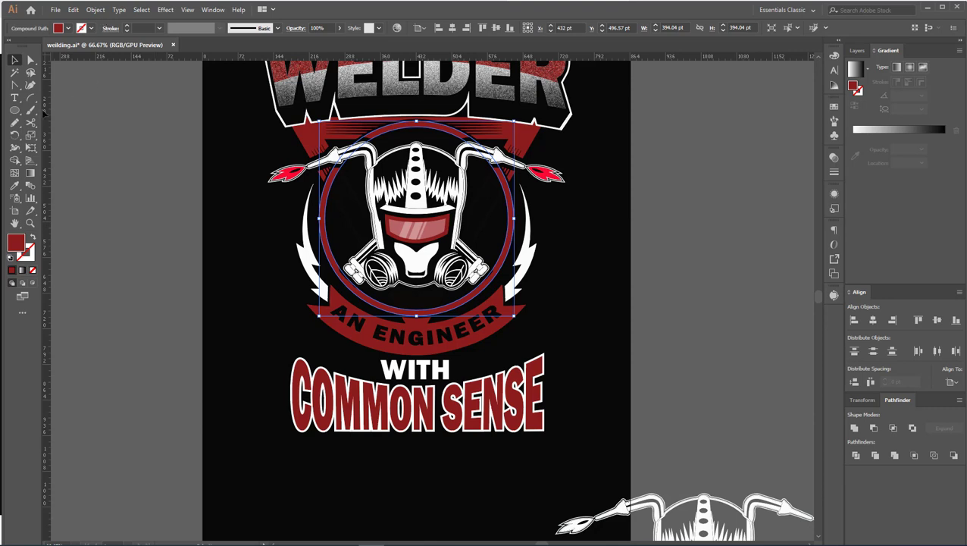
Use Shape Builder to make the region inside the red ring its own circle.
click(14, 160)
click(342, 225)
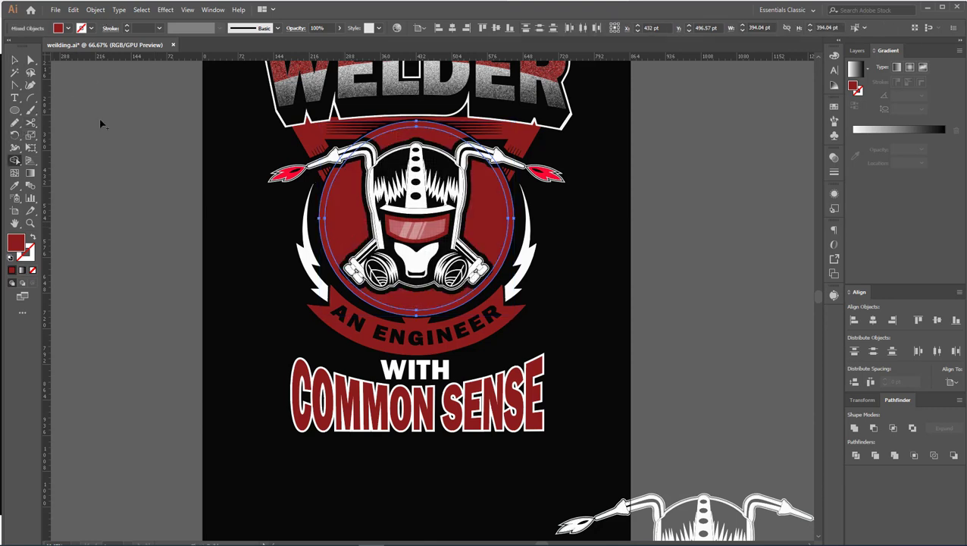
click(15, 60)
click(344, 201)
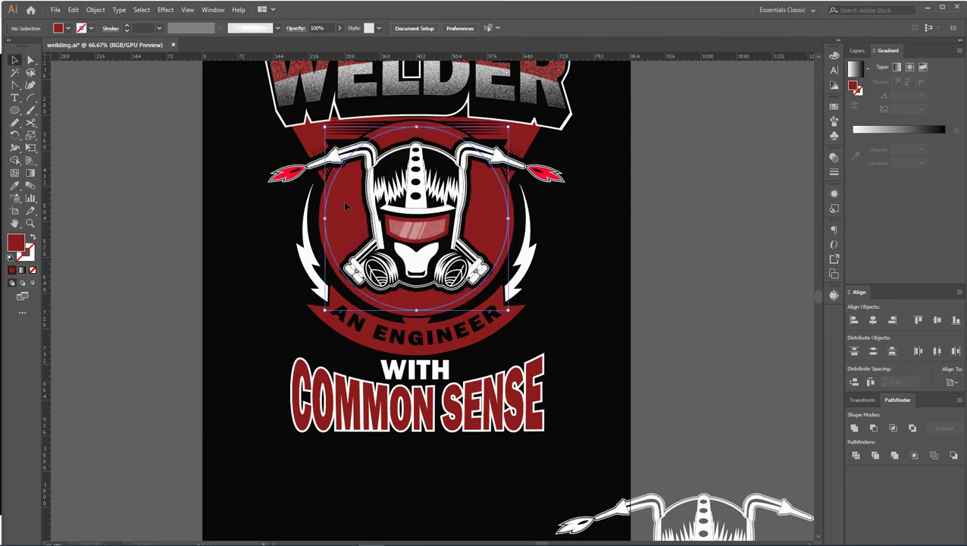
click(331, 210)
Fill the inner circle with a radial white-to-black gradient and bring up Color Halftone settings.
click(68, 28)
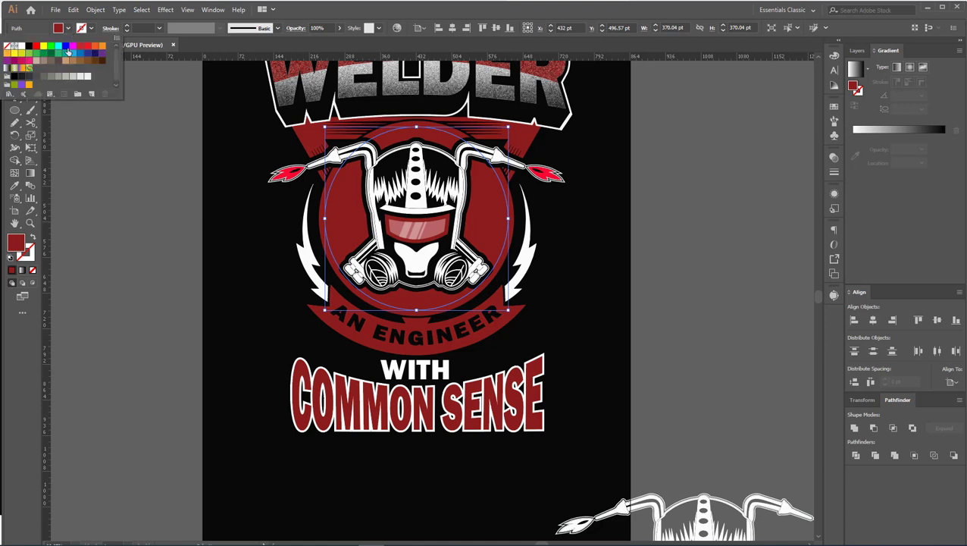
click(7, 68)
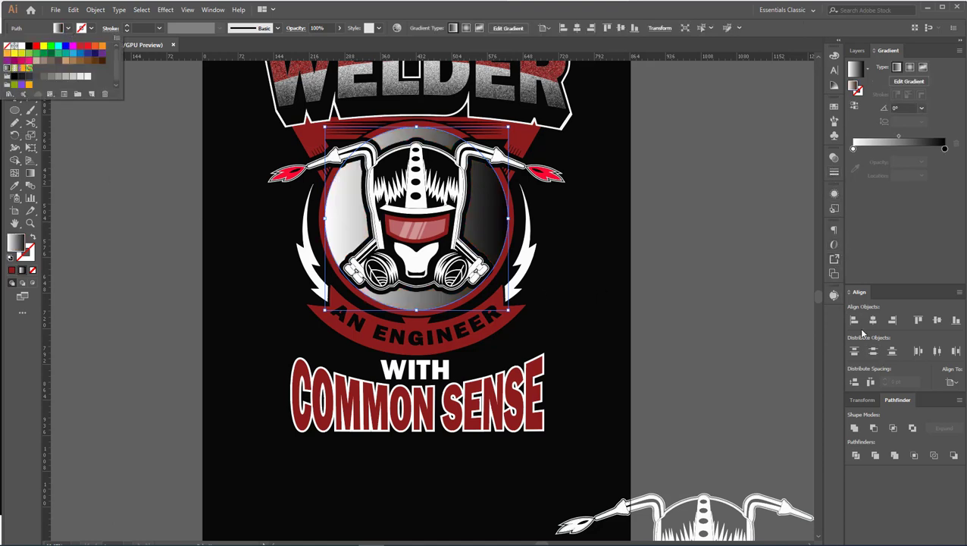
click(214, 14)
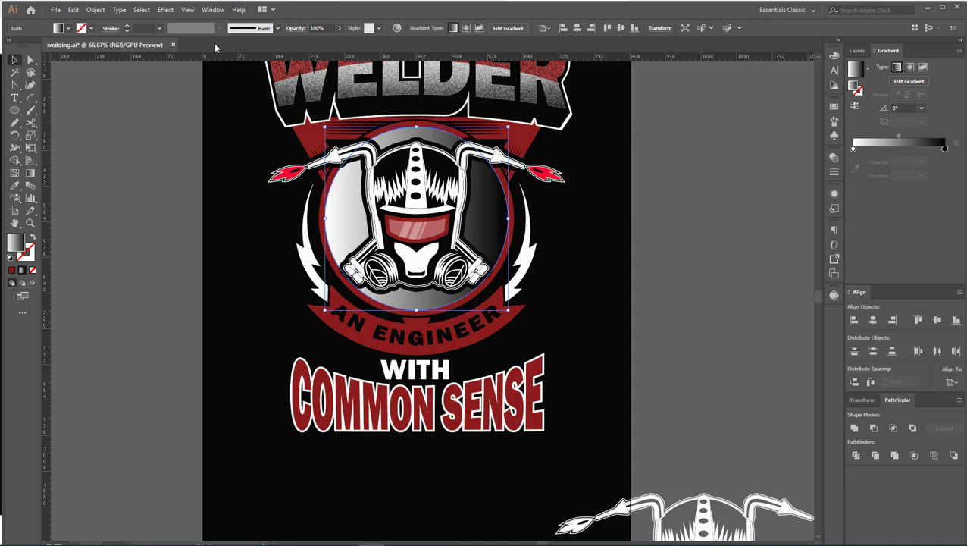
click(212, 12)
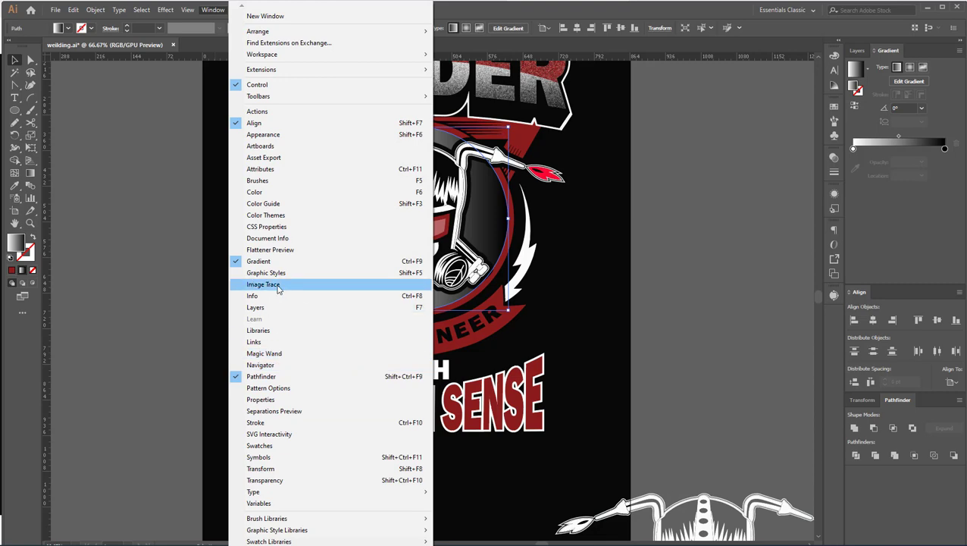
click(273, 261)
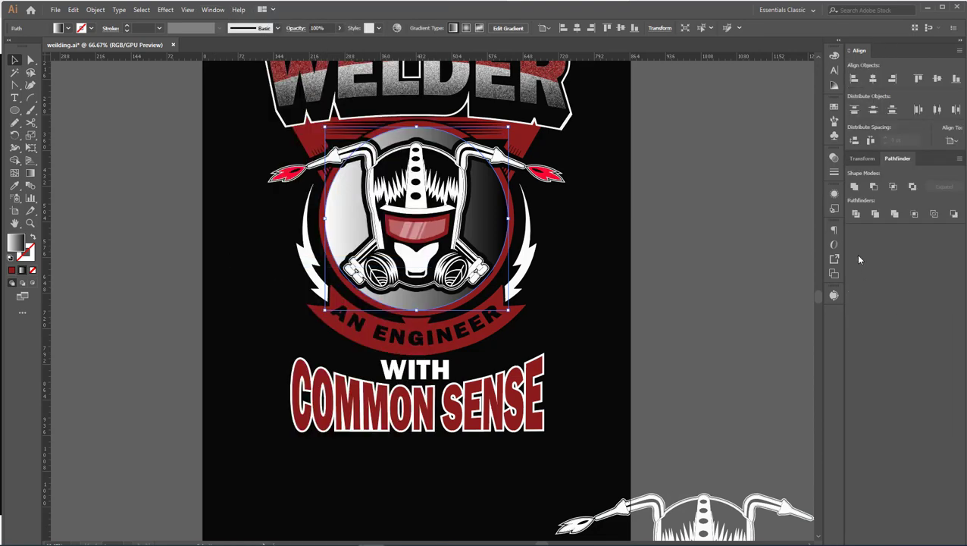
click(213, 10)
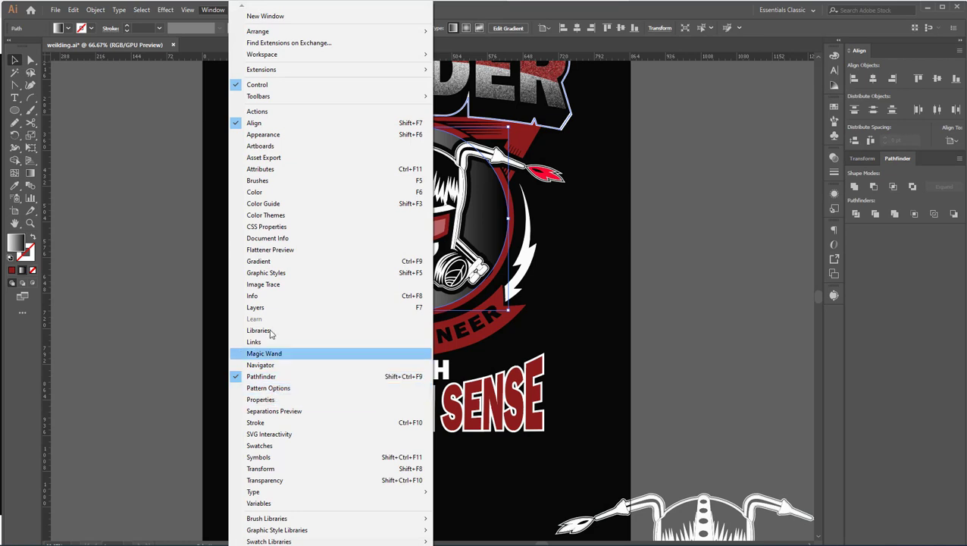
click(273, 261)
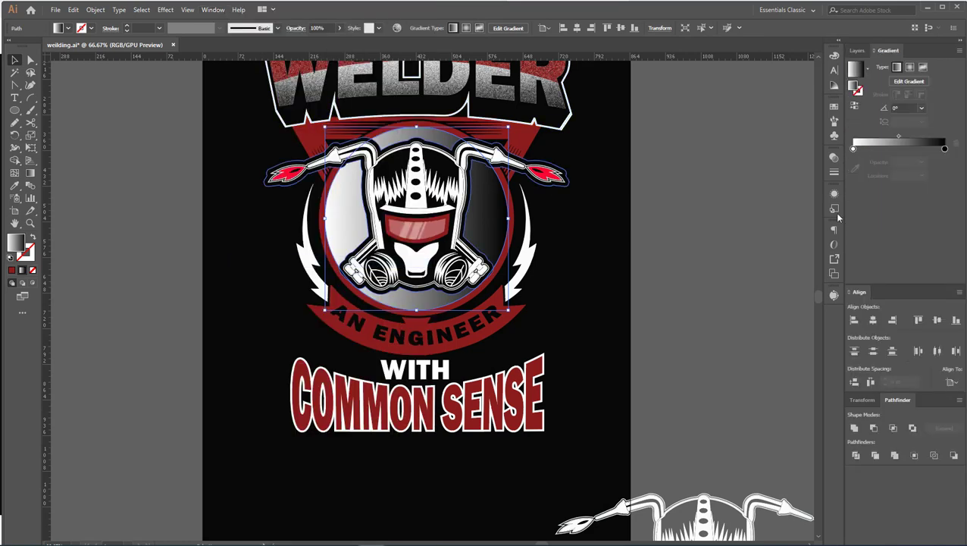
click(910, 67)
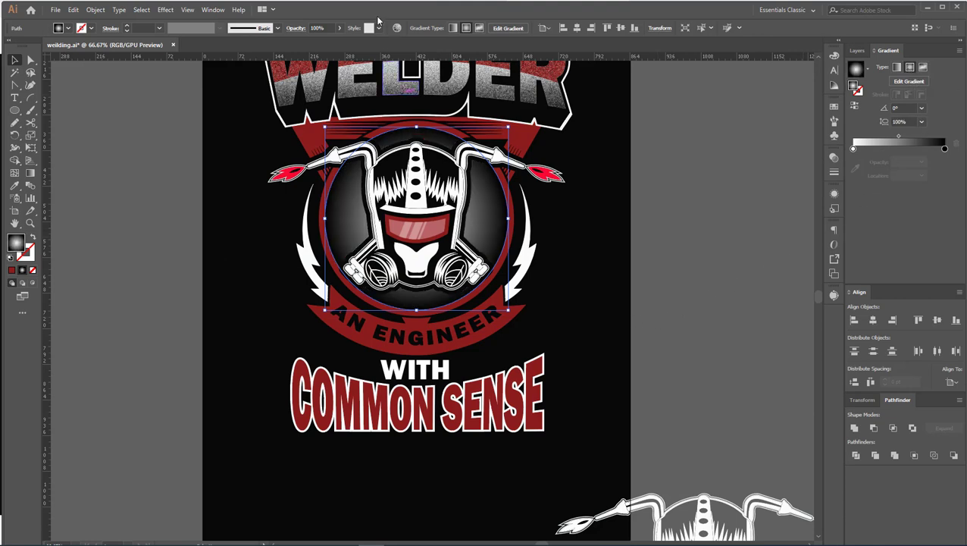
click(166, 10)
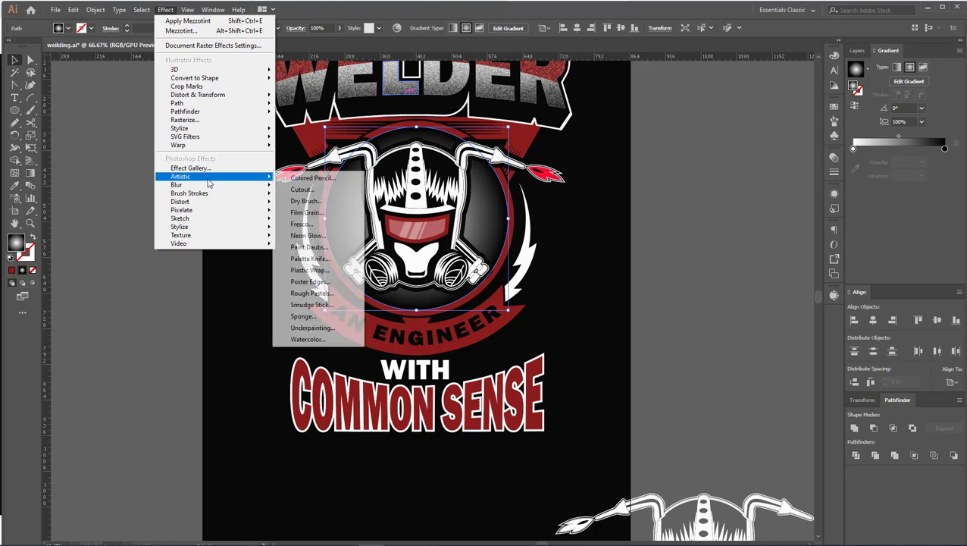
mouse_move(197, 210)
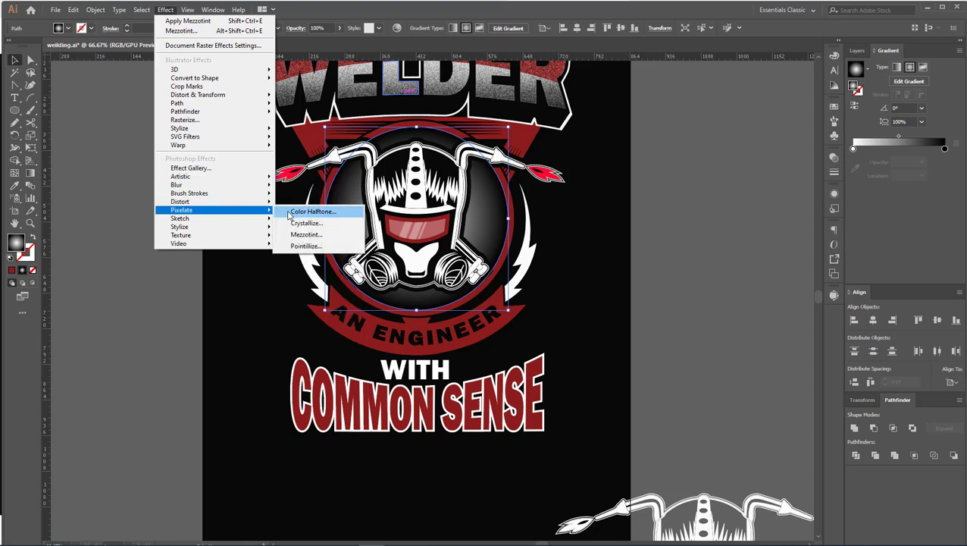
click(291, 213)
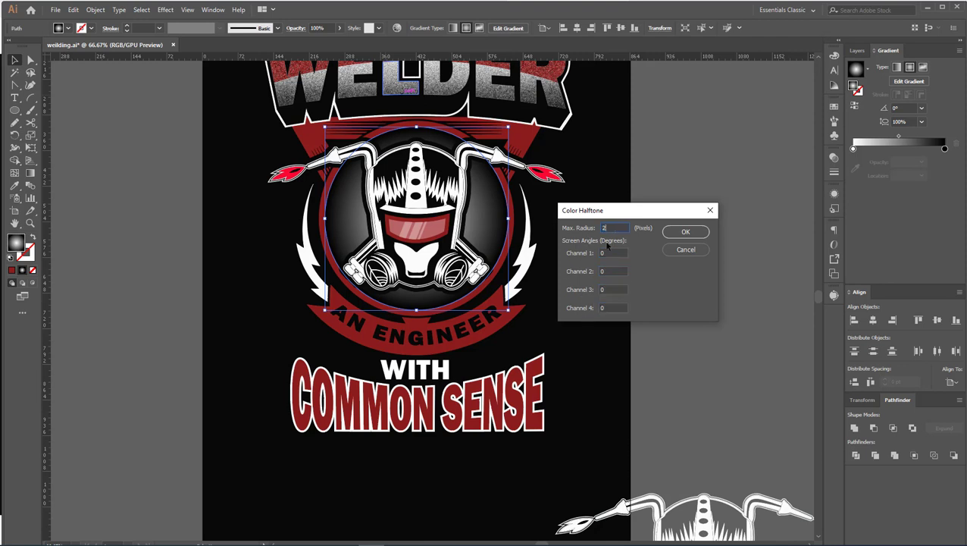
Apply Color Halftone with a 20-pixel max radius to the gradient circle.
click(684, 234)
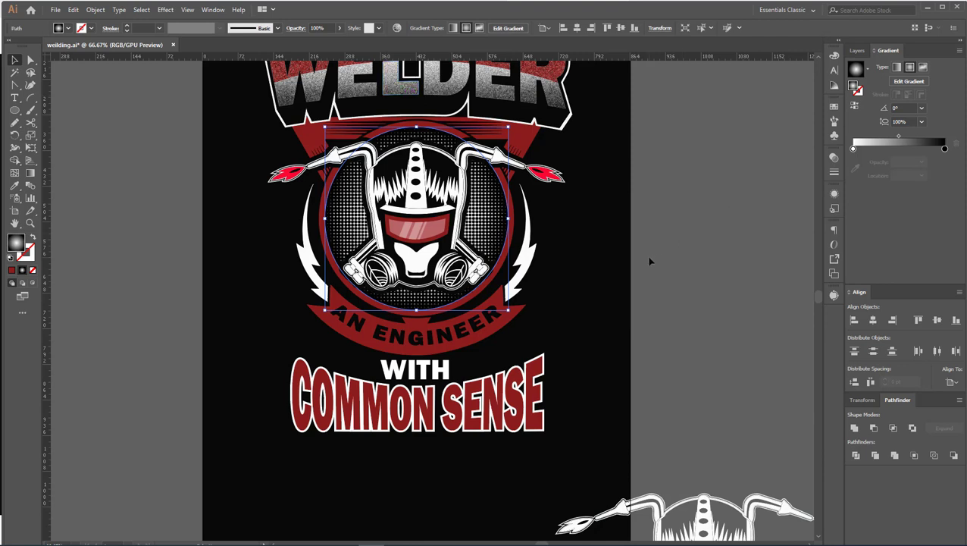
click(16, 243)
click(14, 61)
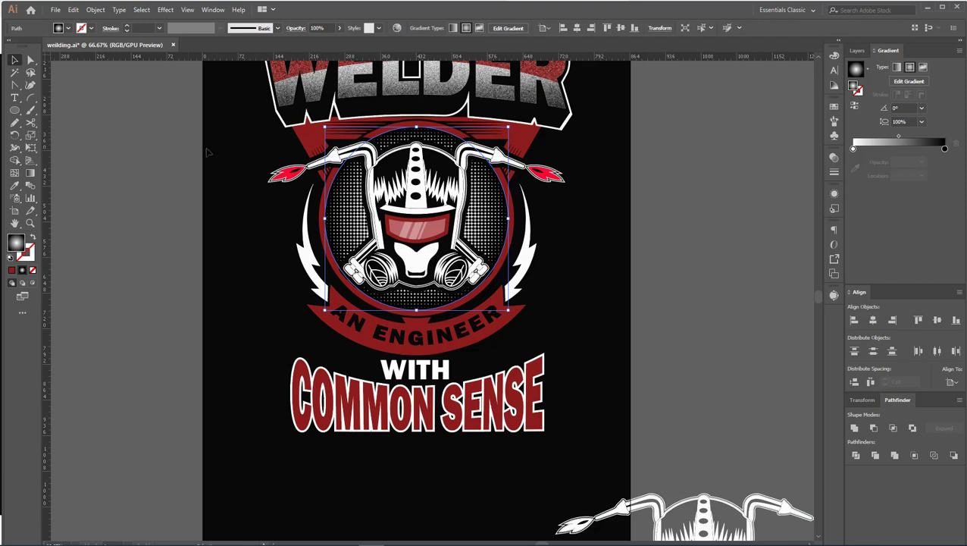
Expand the halftone into an embedded image, try Image Trace, and undo the trace.
click(95, 9)
click(128, 132)
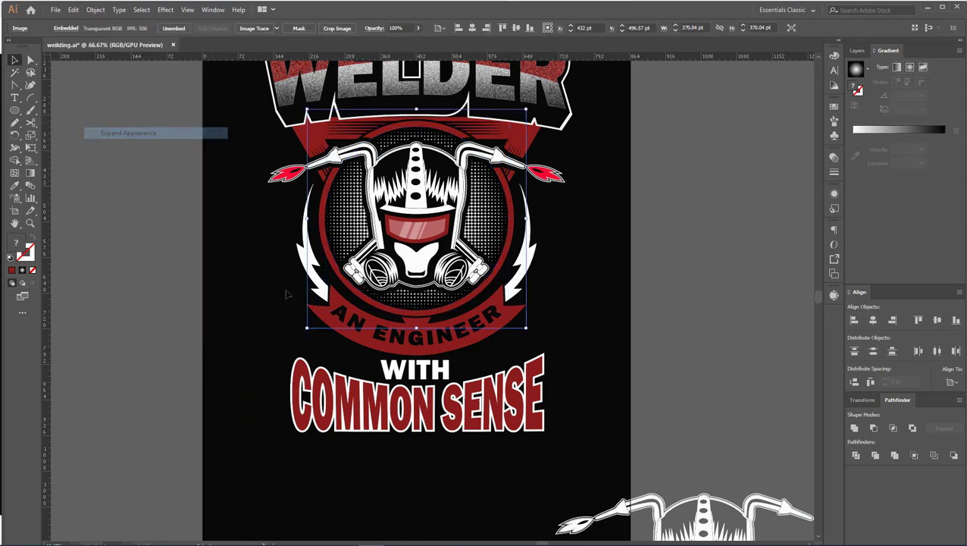
click(276, 28)
click(319, 156)
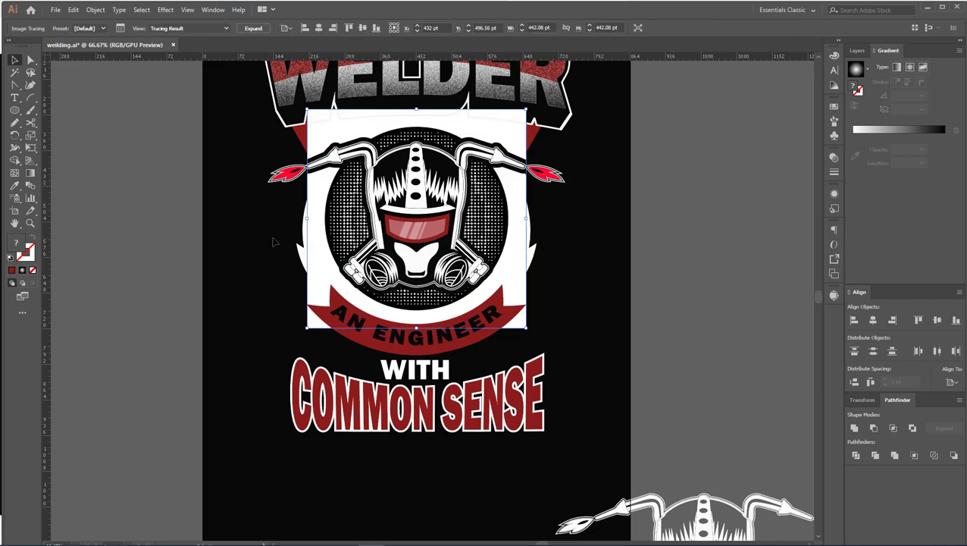
key(ctrl+z)
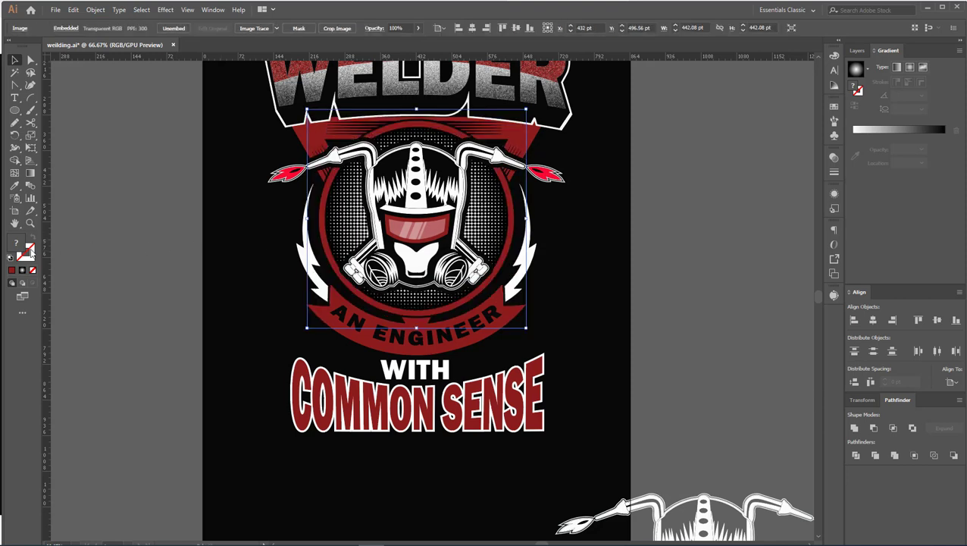
Try a solid red fill on the emblem circle, then revert to its gradient.
key(ctrl+z)
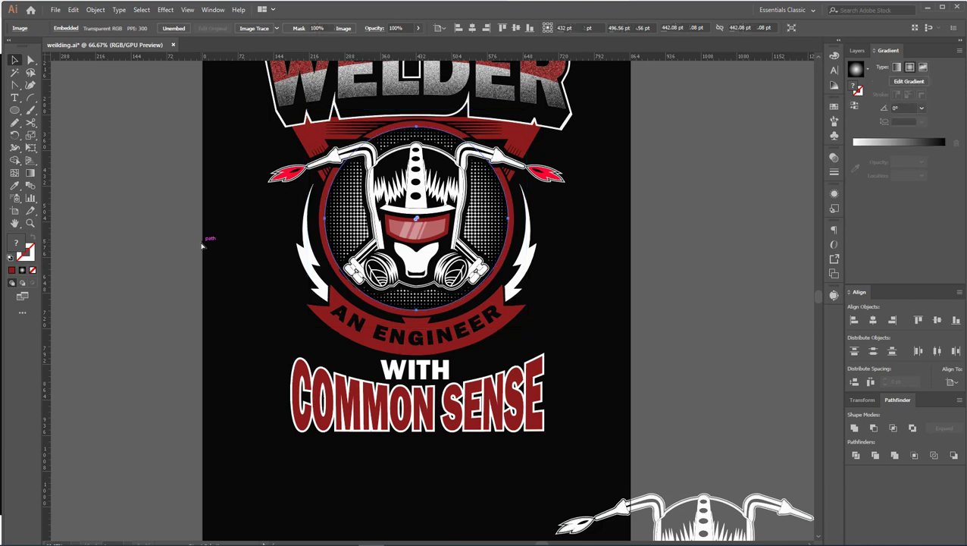
click(68, 28)
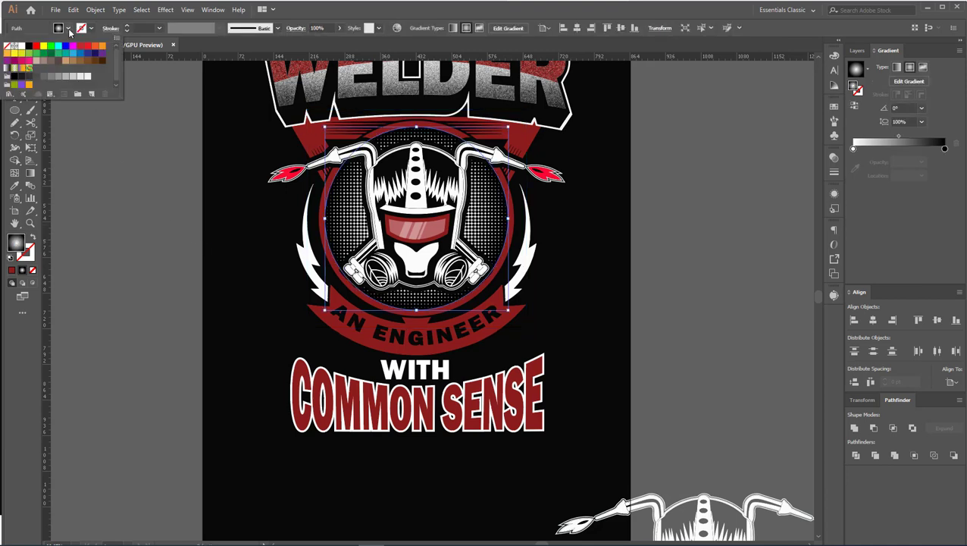
click(34, 47)
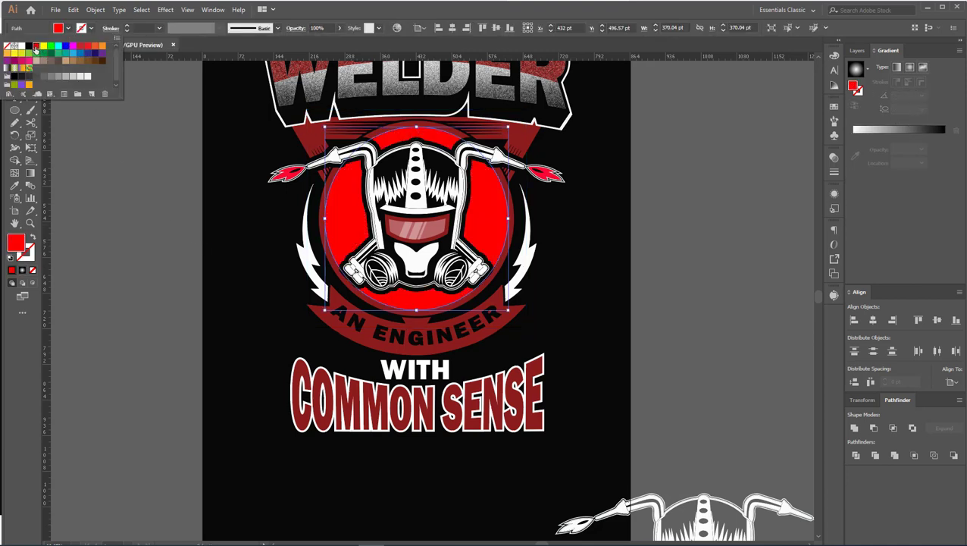
click(64, 116)
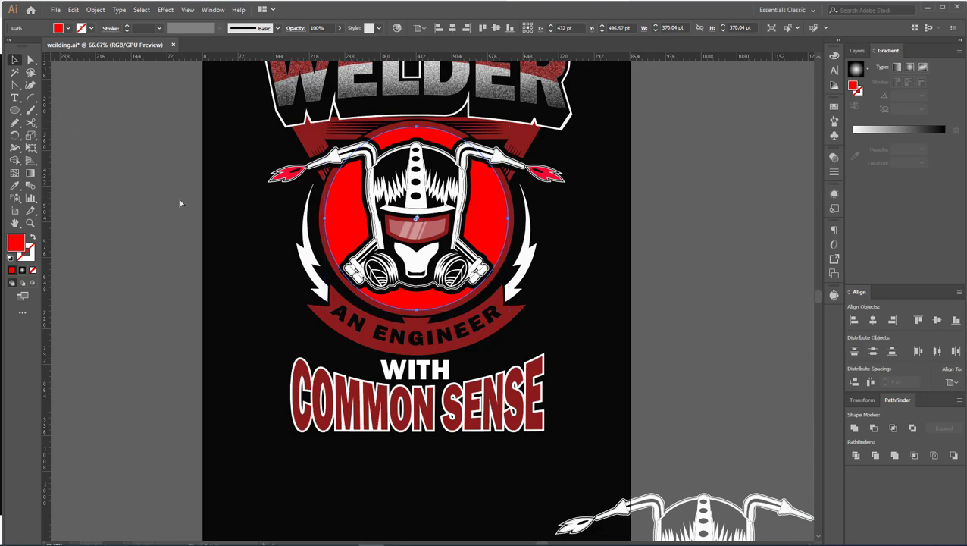
key(period)
Zoom out and pan to recentre the whole welder shirt artboard.
click(598, 322)
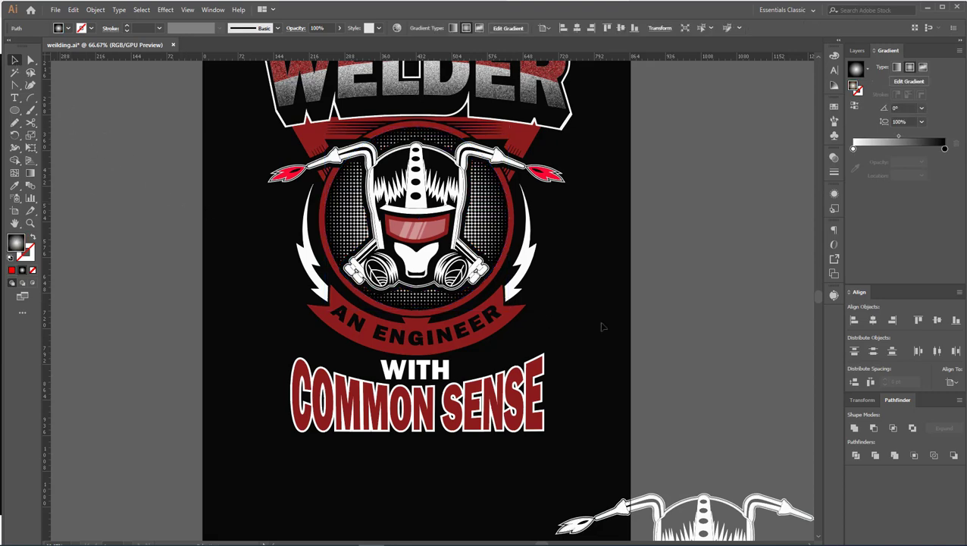
scroll(594, 275, down, 1)
scroll(590, 274, down, 1)
drag(593, 300, 574, 288)
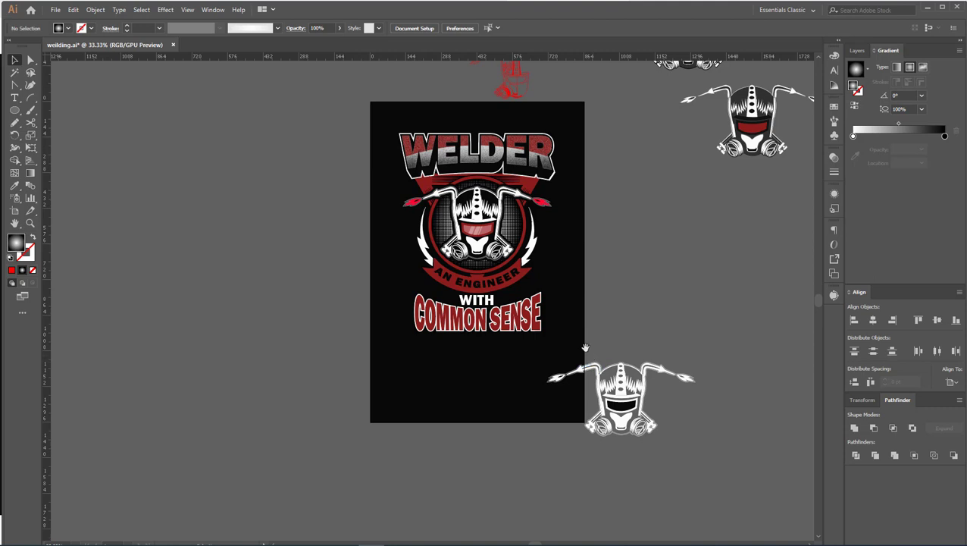
drag(585, 347, 584, 338)
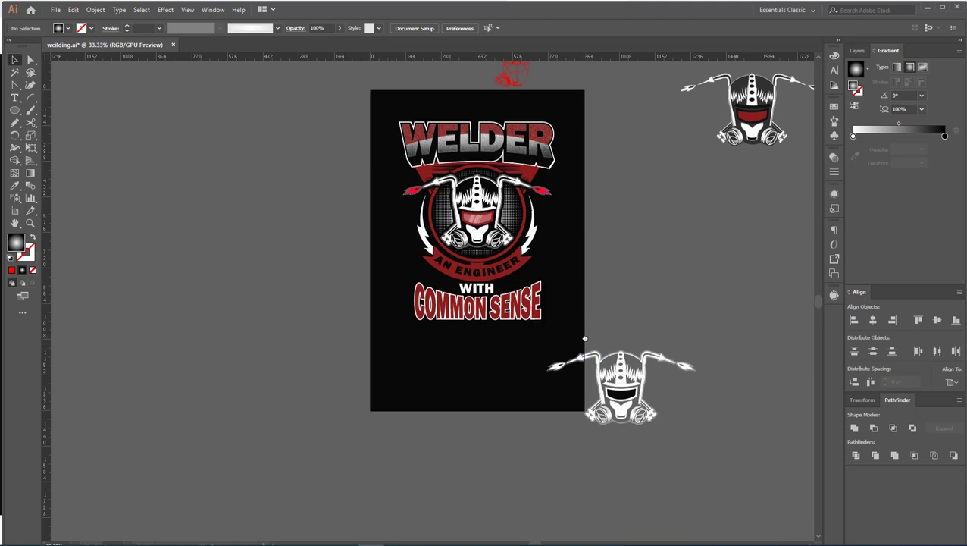
drag(584, 338, 585, 345)
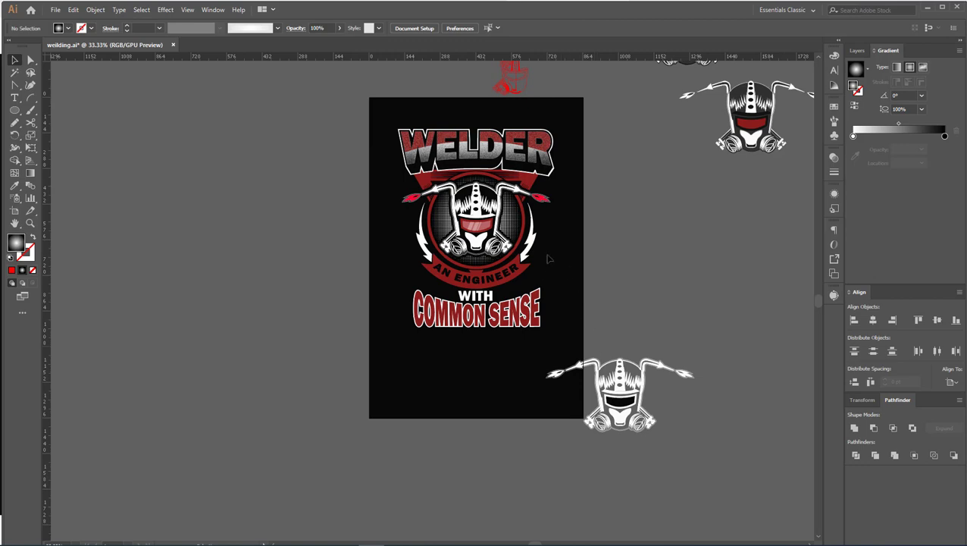
Search Google Images for 'wings vector' in Chrome.
key(alt+Tab)
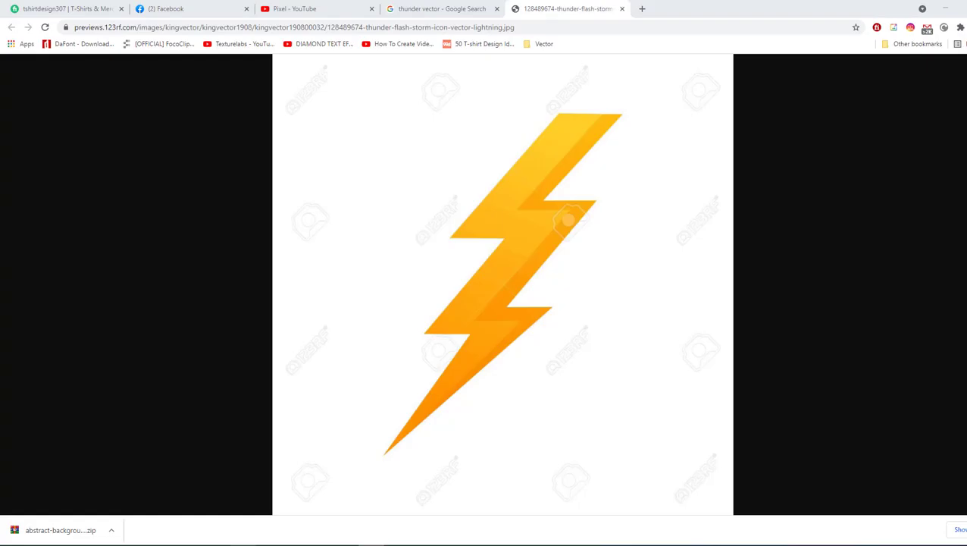
click(303, 30)
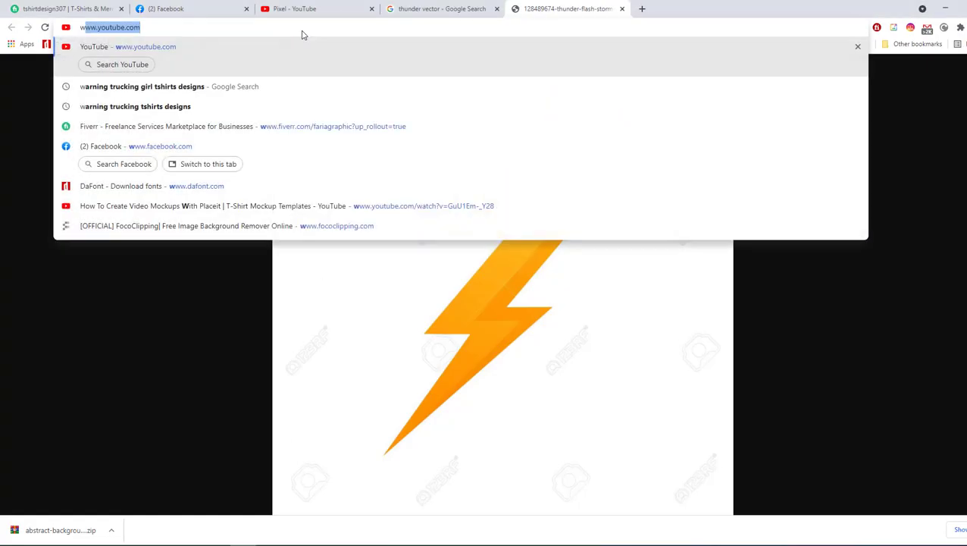
text(wings ve)
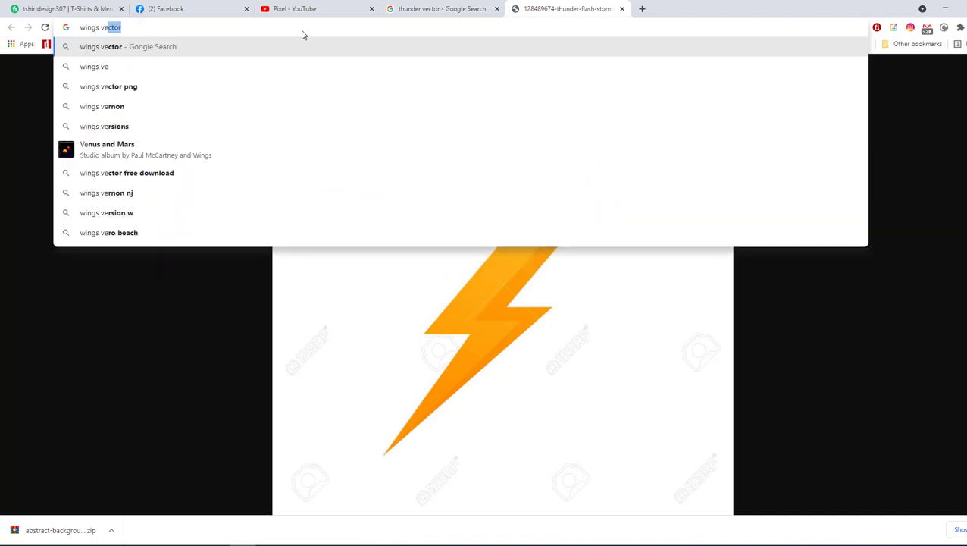
text(ctor)
key(Return)
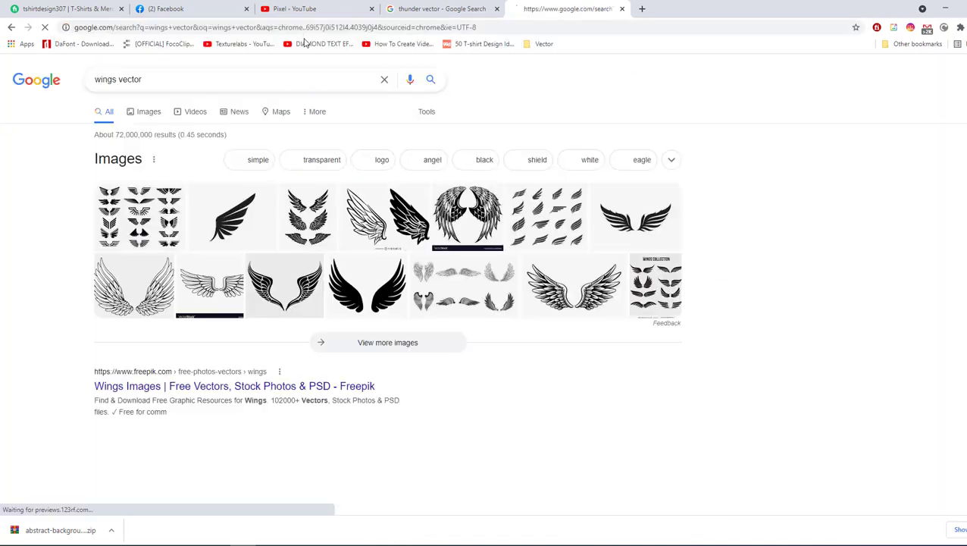
click(155, 117)
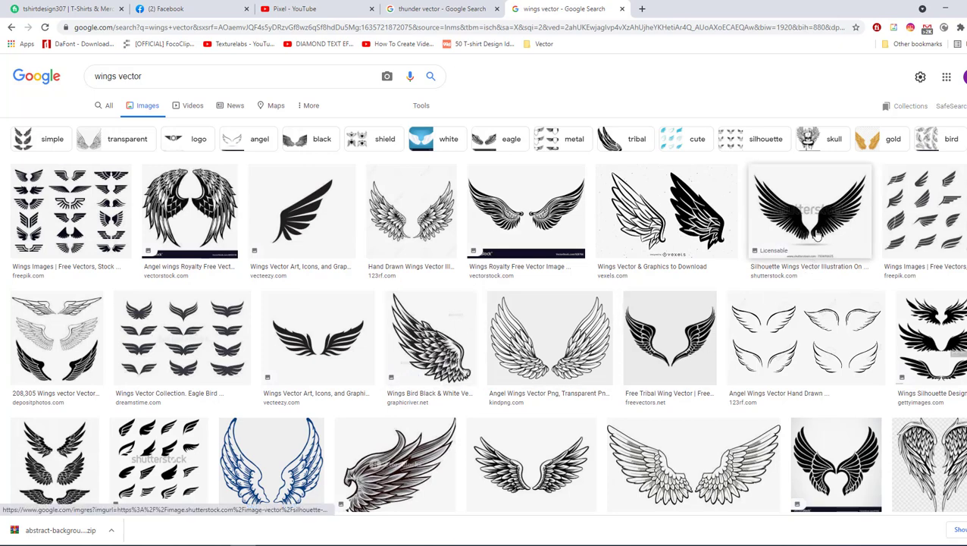
Filter the wings image results to Large size.
click(817, 237)
scroll(453, 292, down, 1)
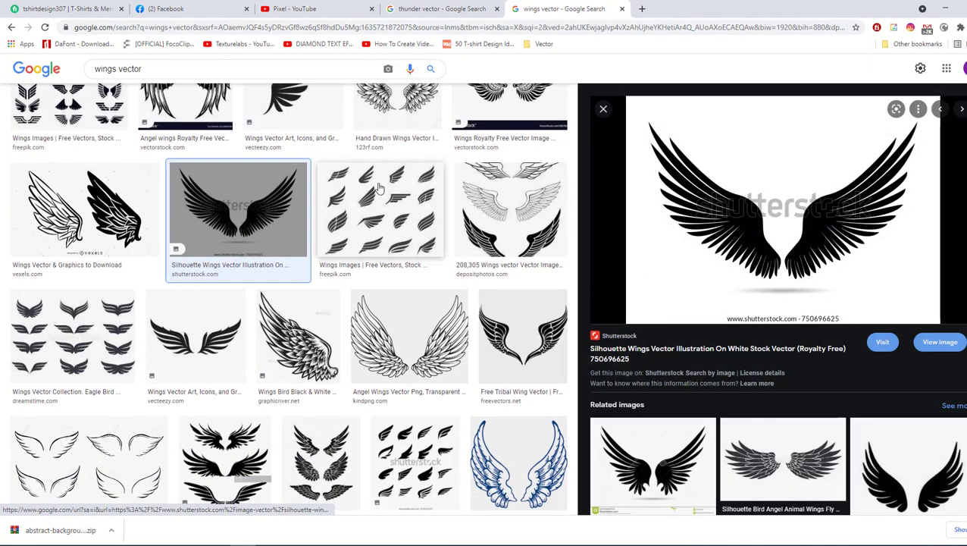
scroll(447, 189, up, 3)
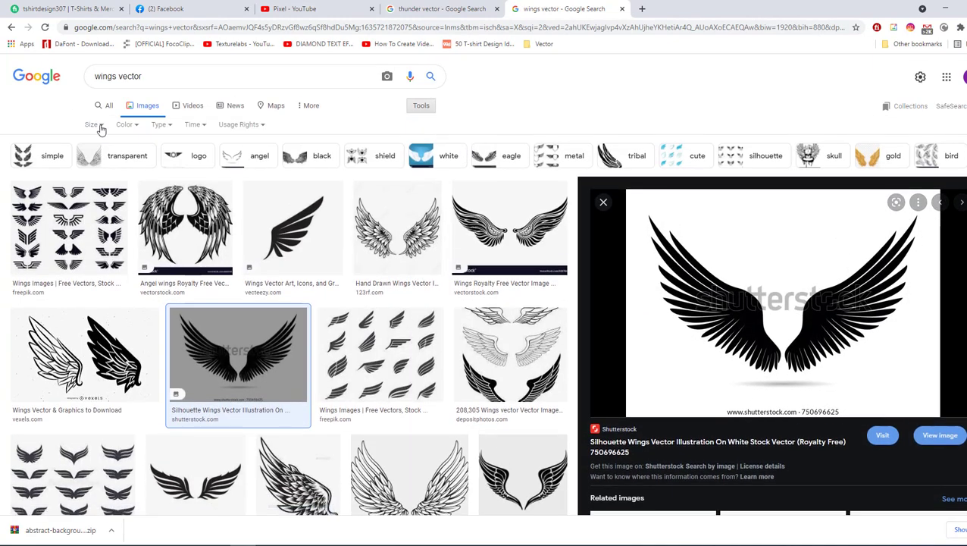
click(92, 125)
click(97, 158)
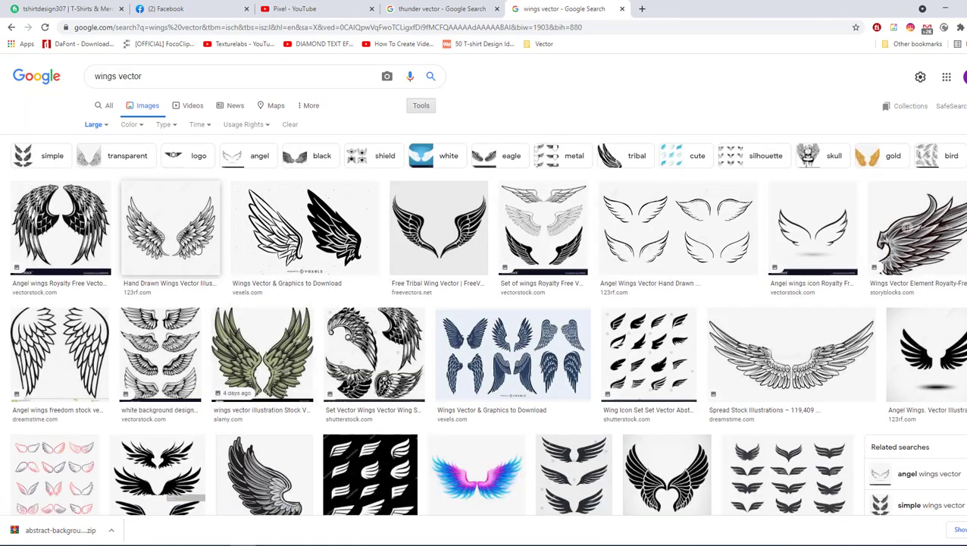
Copy the full-size spread-wings image and return to Illustrator.
scroll(785, 318, down, 2)
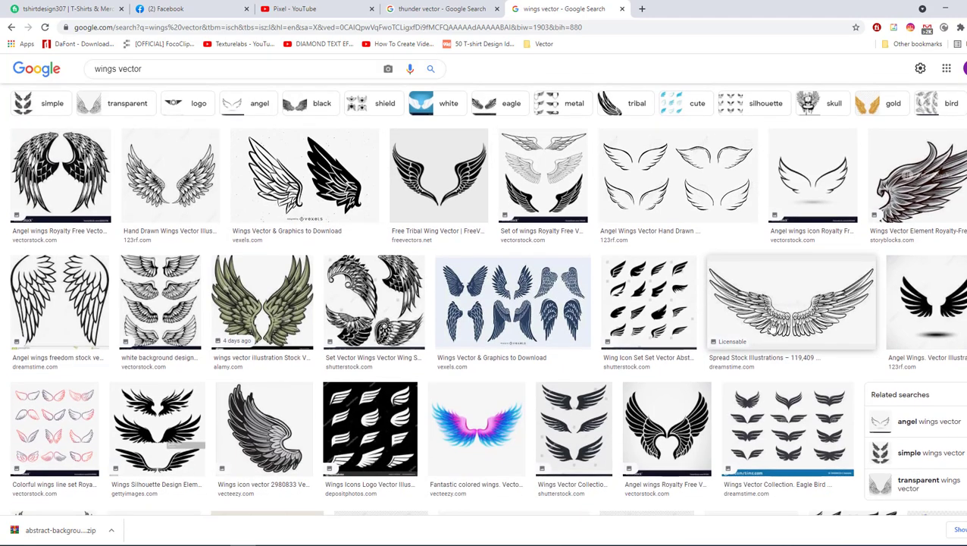
click(771, 325)
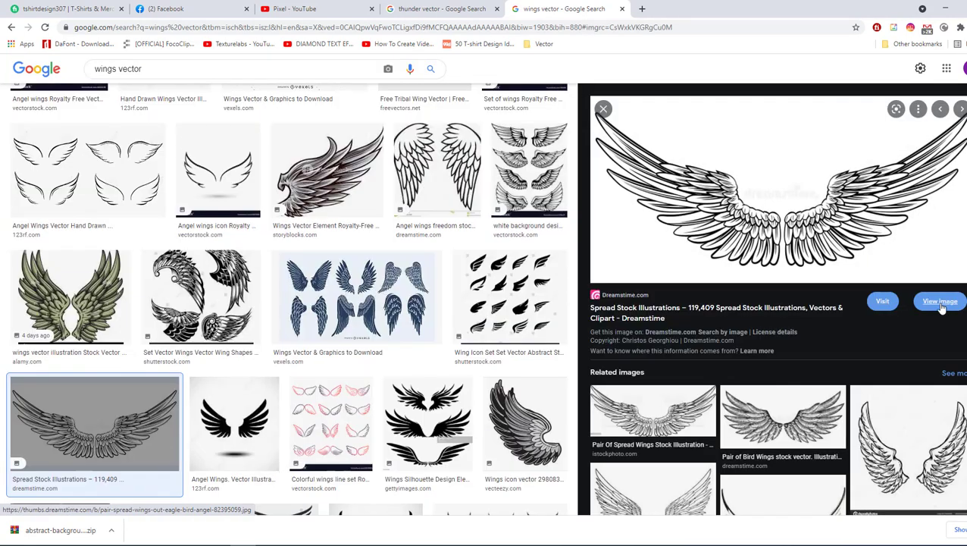
click(939, 303)
right_click(466, 278)
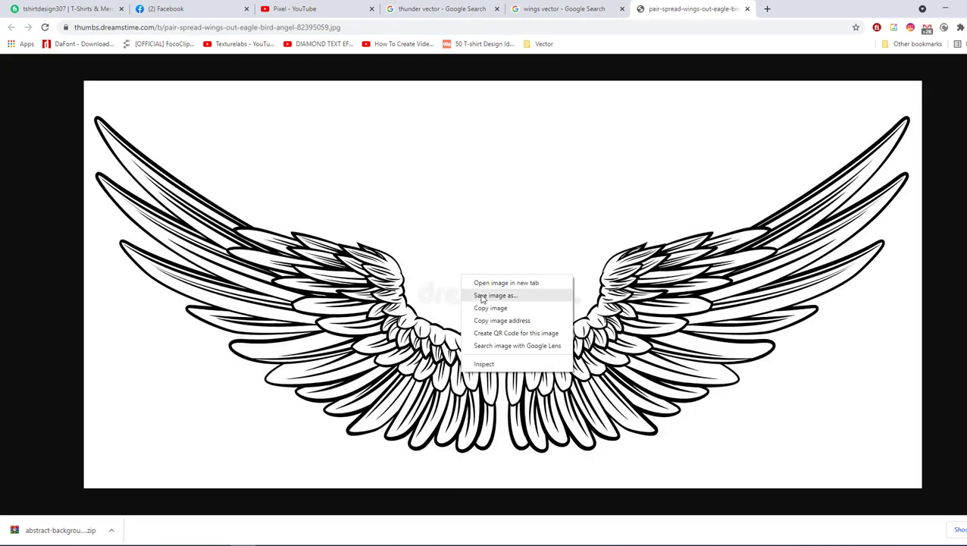
click(489, 313)
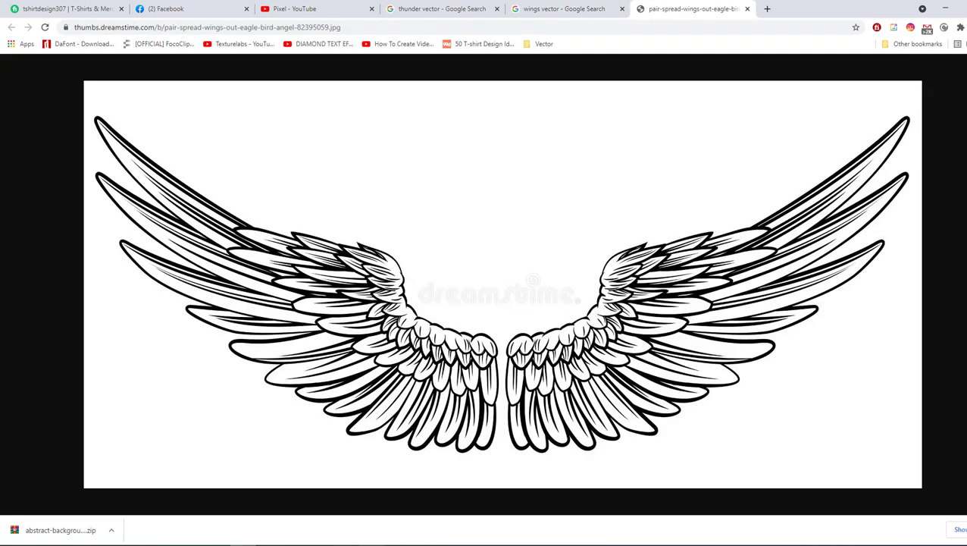
key(alt+Tab)
alt+scroll(296, 313, down, 1)
Paste the wings image beside the artboard, trace it as black vectors, and expand it.
key(ctrl+v)
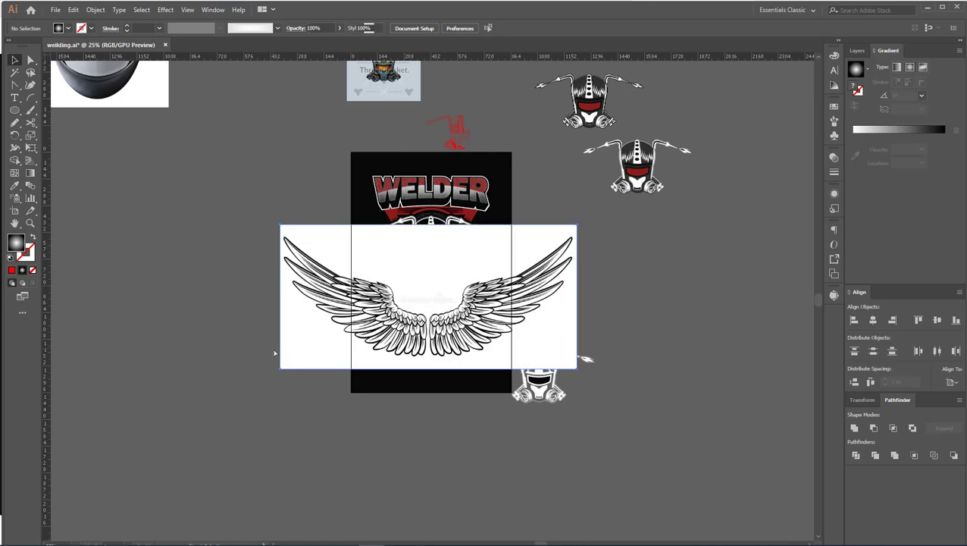
alt+scroll(476, 295, down, 1)
drag(476, 299, 325, 321)
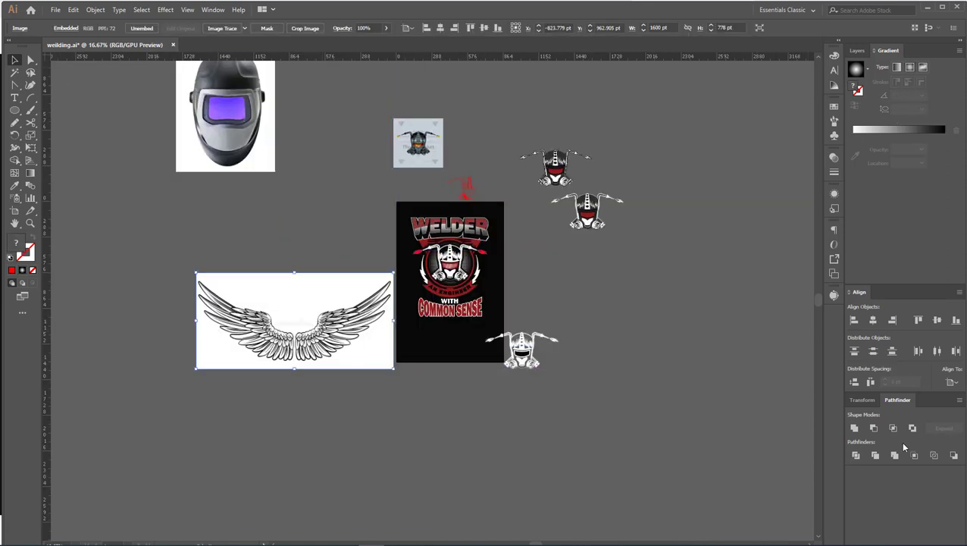
click(245, 29)
click(271, 165)
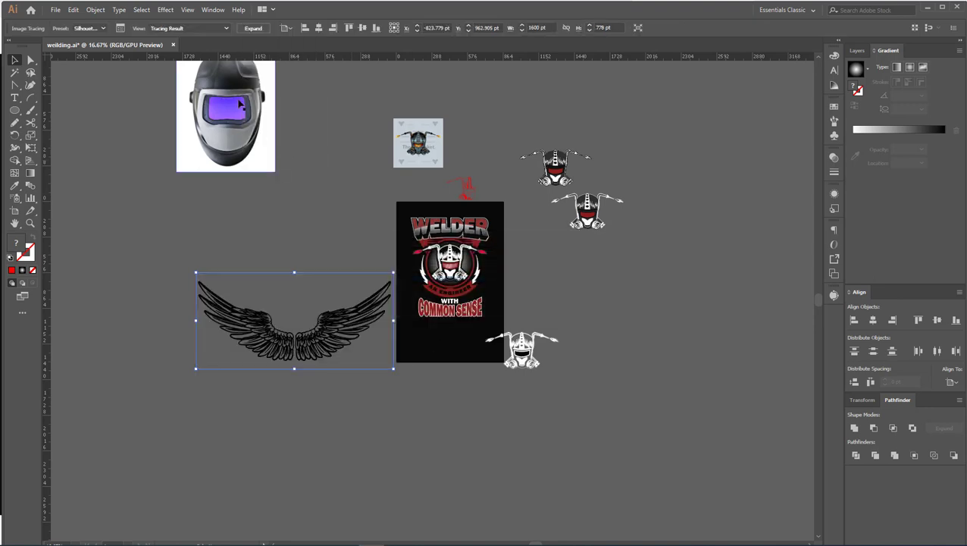
click(253, 29)
Ungroup the traced wings, delete the right wing and stray mark, and group the left wing.
right_click(330, 338)
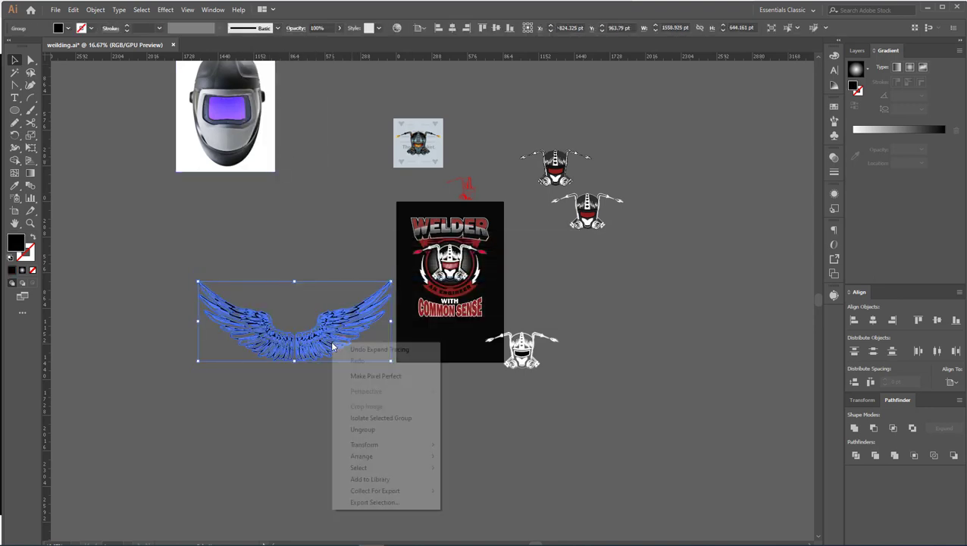
click(371, 430)
drag(341, 345, 383, 451)
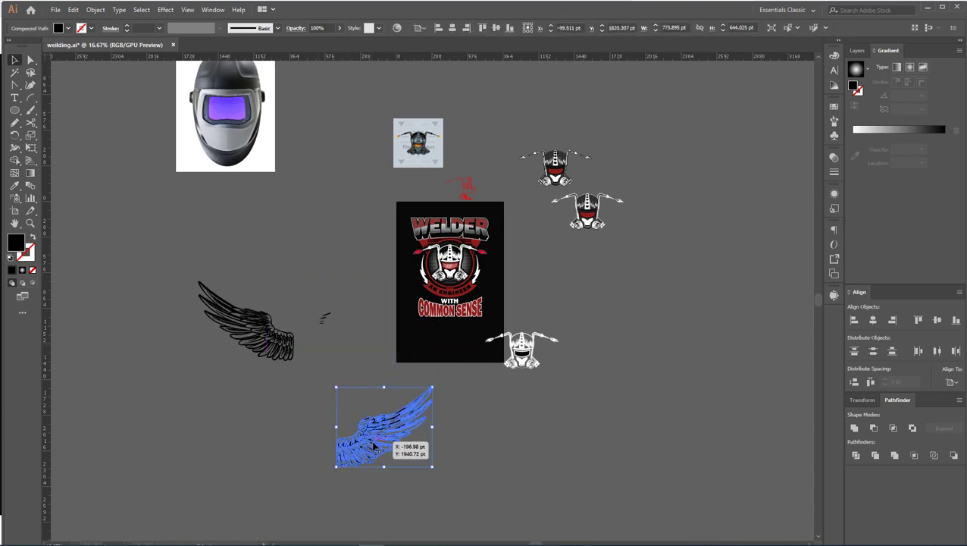
key(Delete)
click(325, 316)
key(Delete)
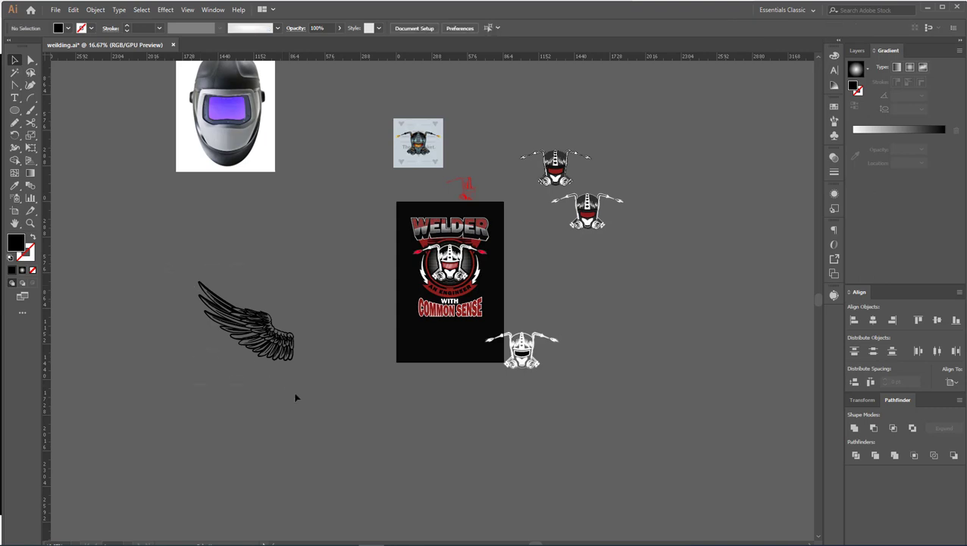
drag(168, 268, 296, 397)
key(ctrl+g)
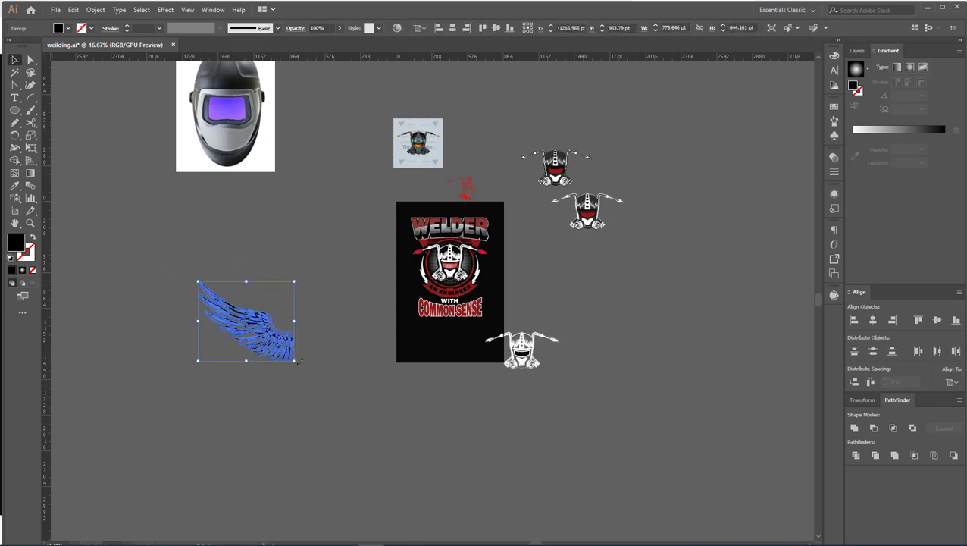
Rotate the left wing onto the poster and shrink it beside the emblem.
mouse_move(299, 365)
mouse_down()
mouse_move(264, 373)
mouse_move(425, 323)
mouse_up()
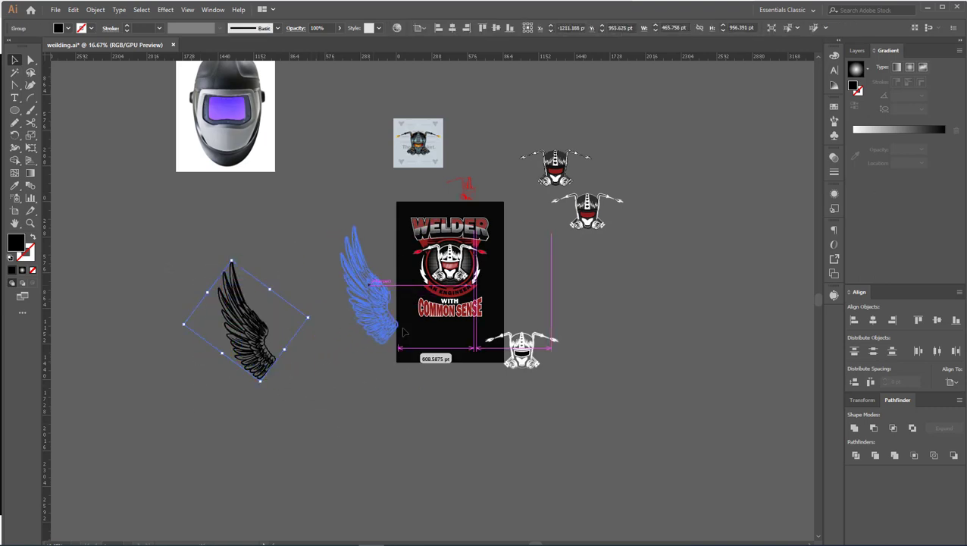
scroll(421, 312, up, 2)
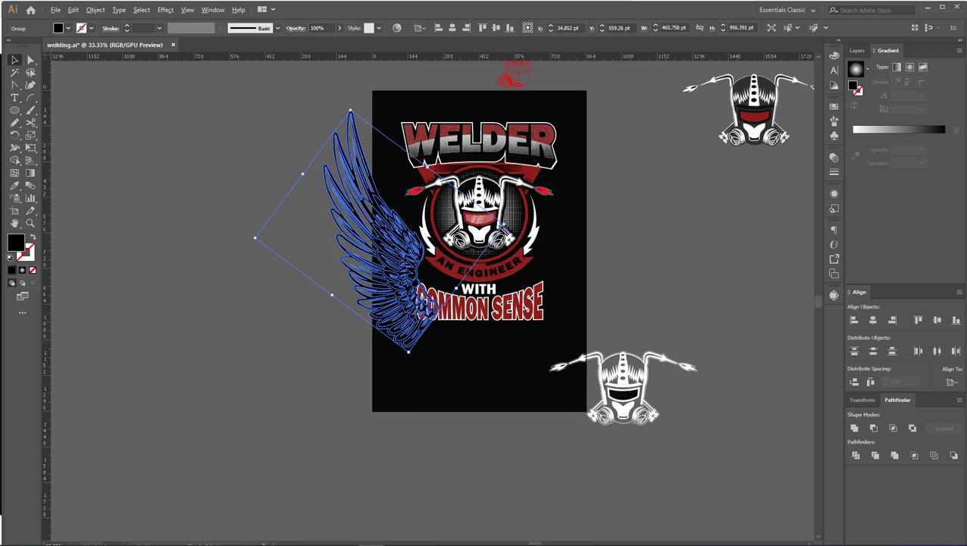
mouse_move(504, 227)
mouse_down()
mouse_move(489, 241)
mouse_move(410, 251)
mouse_up()
Color the wing with the SENSE text's red and position it against the emblem's left side.
key(i)
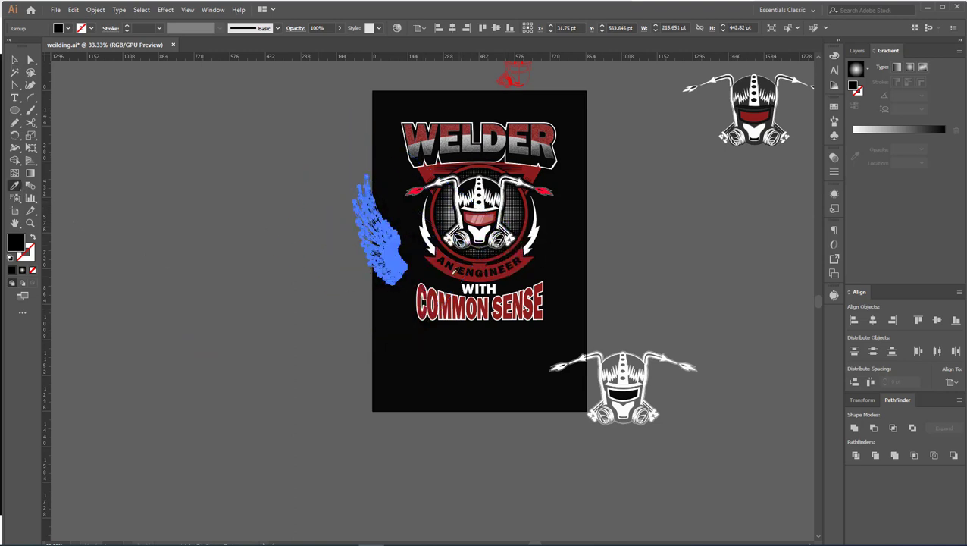
click(492, 273)
click(518, 306)
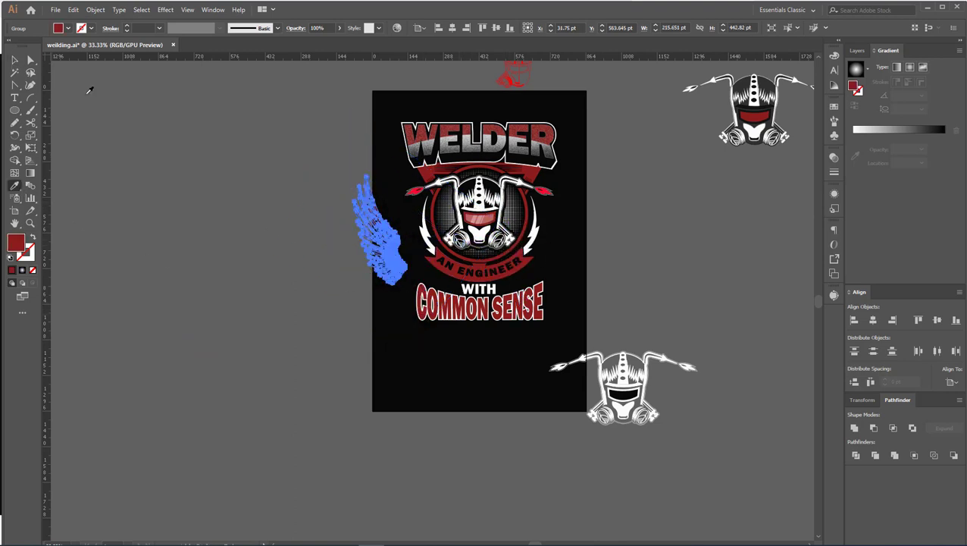
click(14, 60)
scroll(446, 286, up, 2)
drag(388, 263, 463, 276)
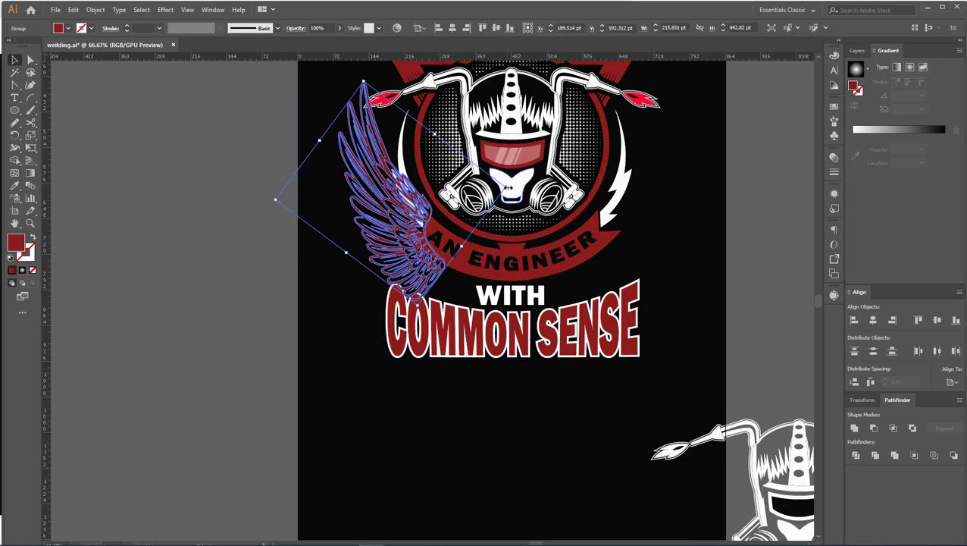
drag(277, 198, 275, 203)
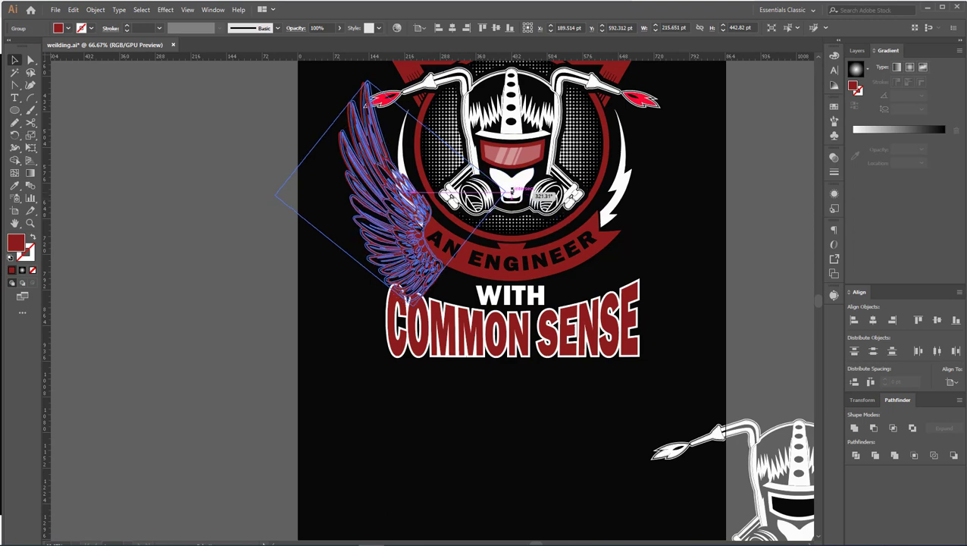
click(274, 285)
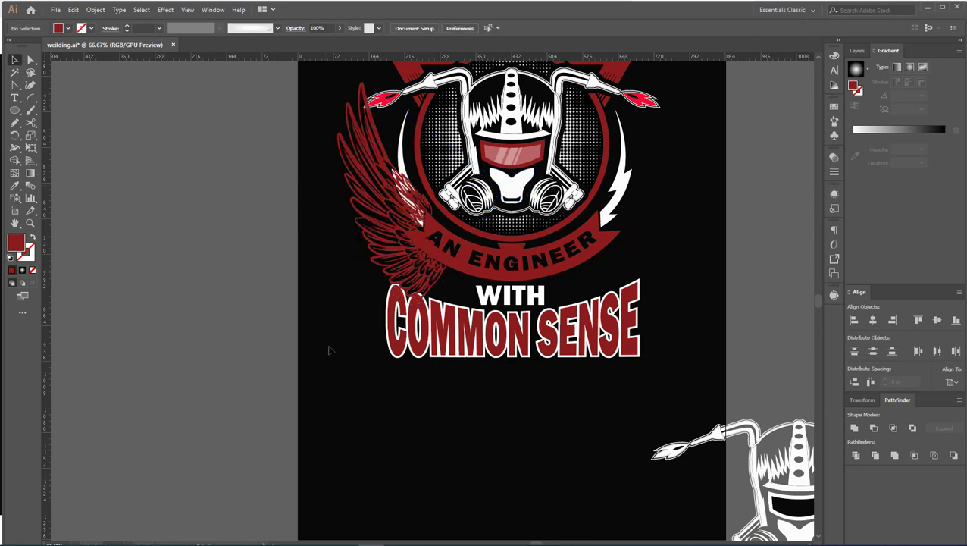
Create a reflected copy of the wing and move it to the emblem's right.
scroll(309, 365, down, 1)
drag(309, 365, 282, 394)
click(357, 326)
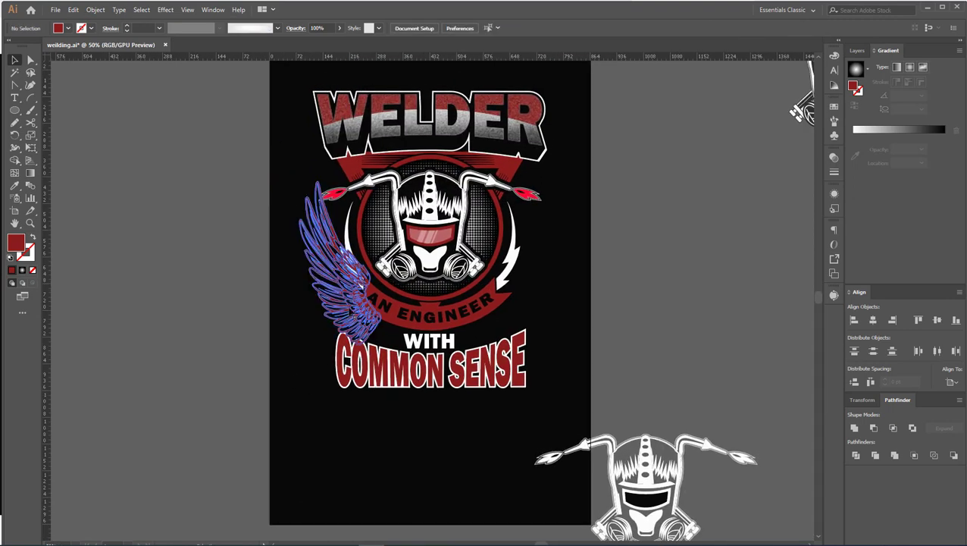
right_click(358, 328)
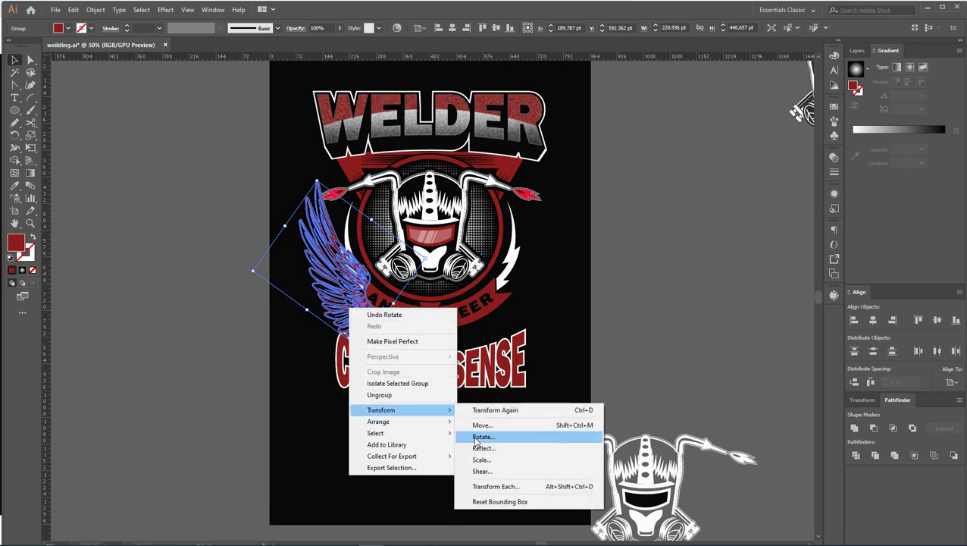
click(487, 448)
click(687, 335)
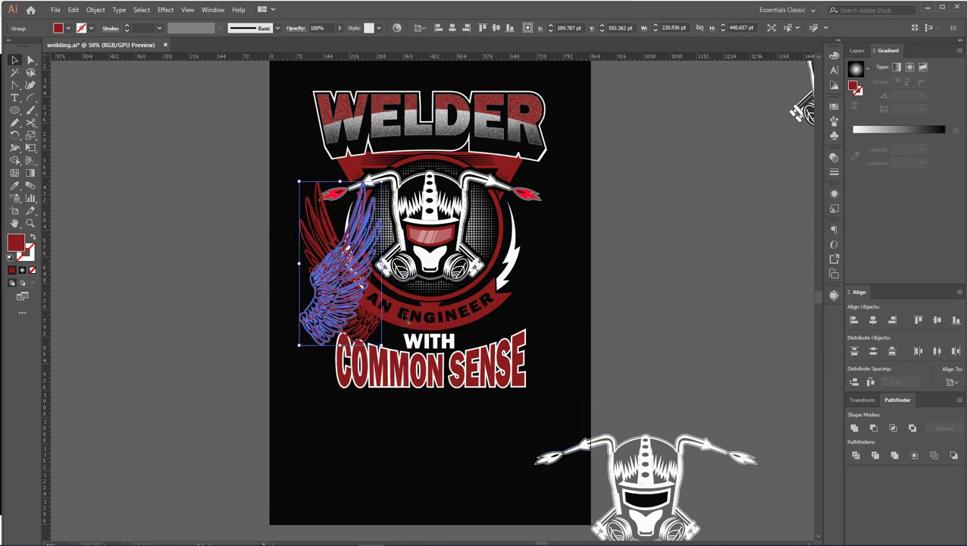
drag(354, 301, 543, 302)
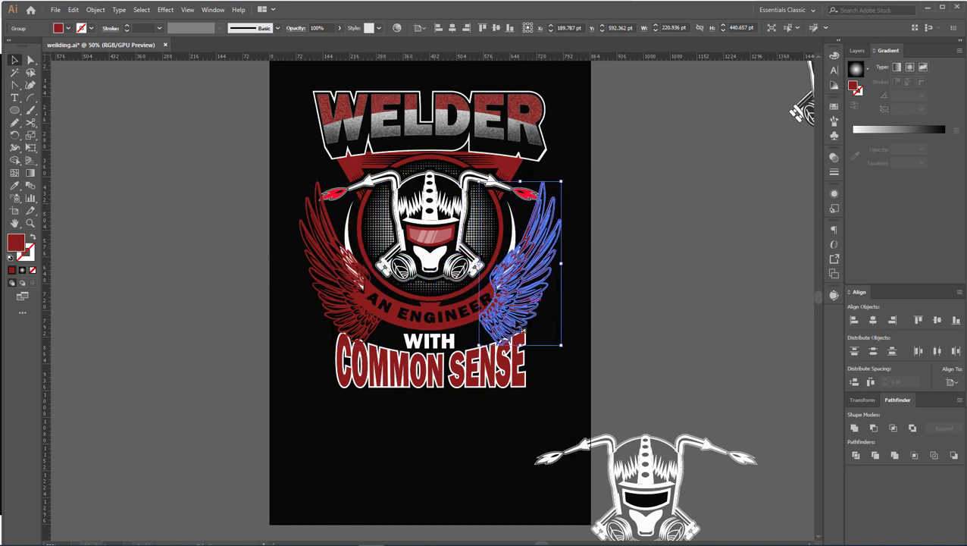
Group both wings together and reselect the wings group.
shift+click(364, 318)
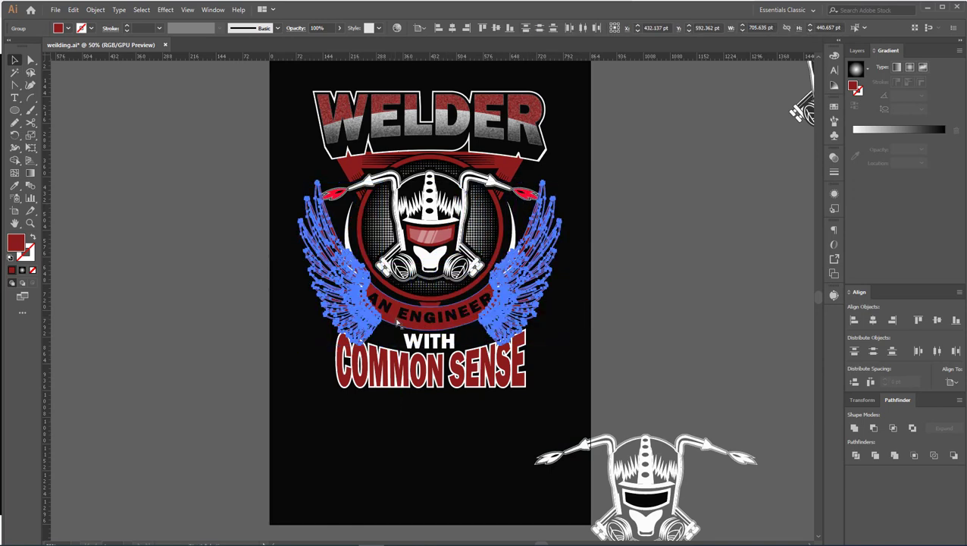
key(ctrl+g)
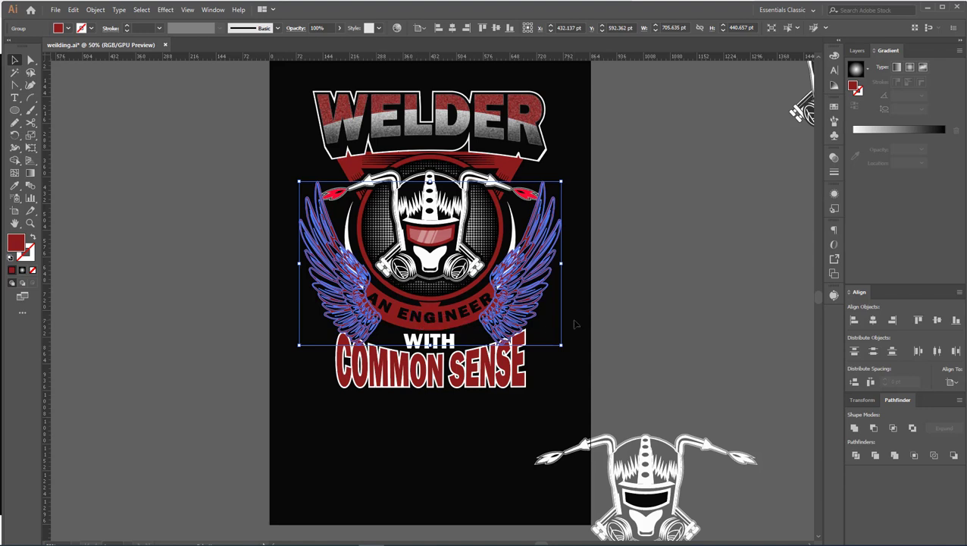
key(a)
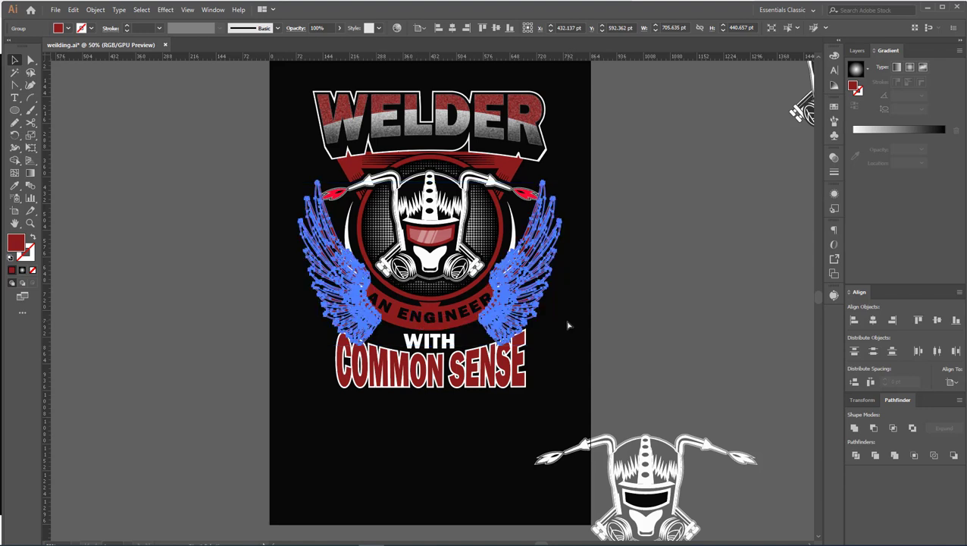
click(568, 325)
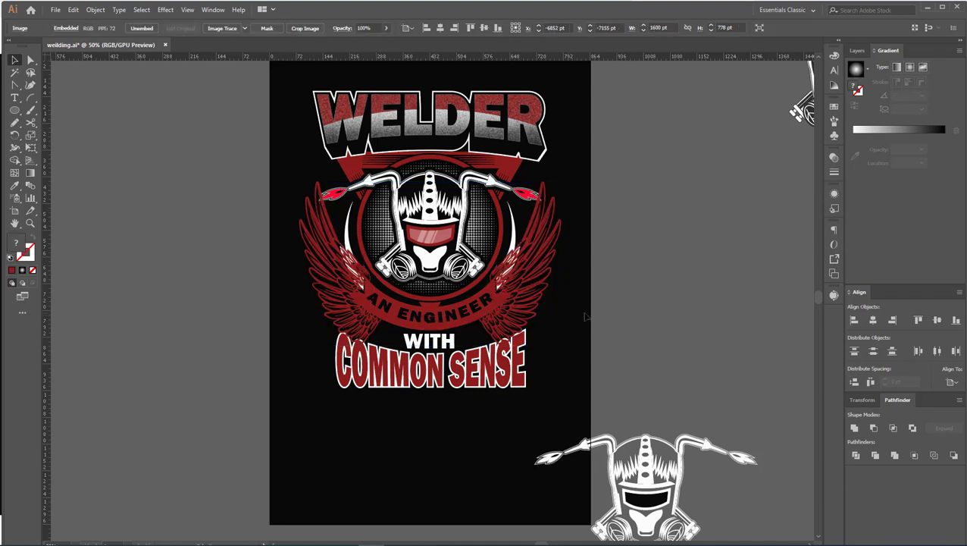
click(375, 301)
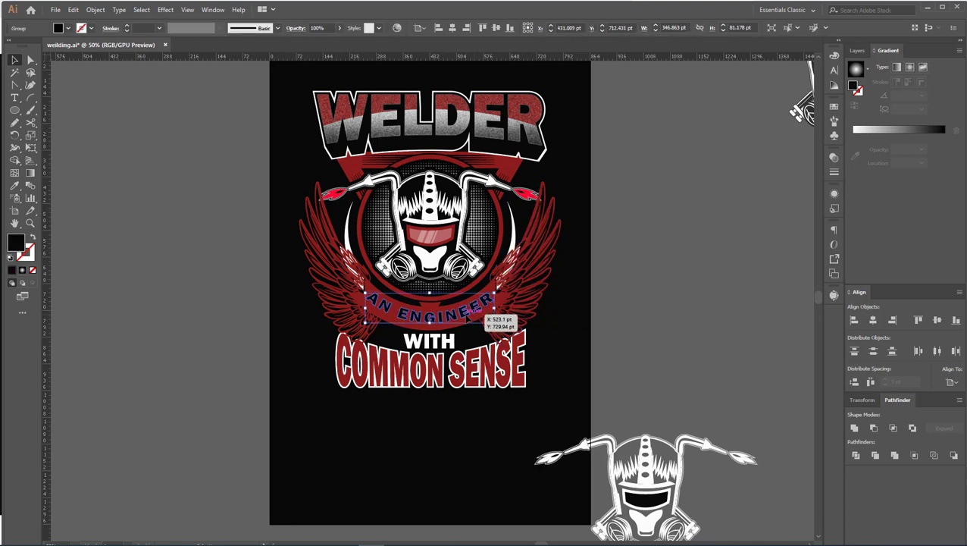
click(534, 320)
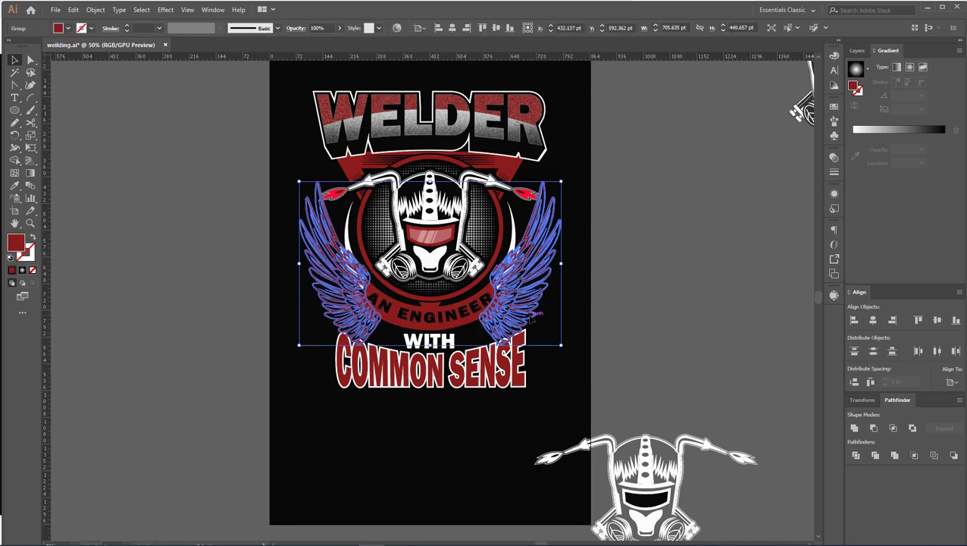
Recolor the wings group white by sampling the helmet art.
key(Delete)
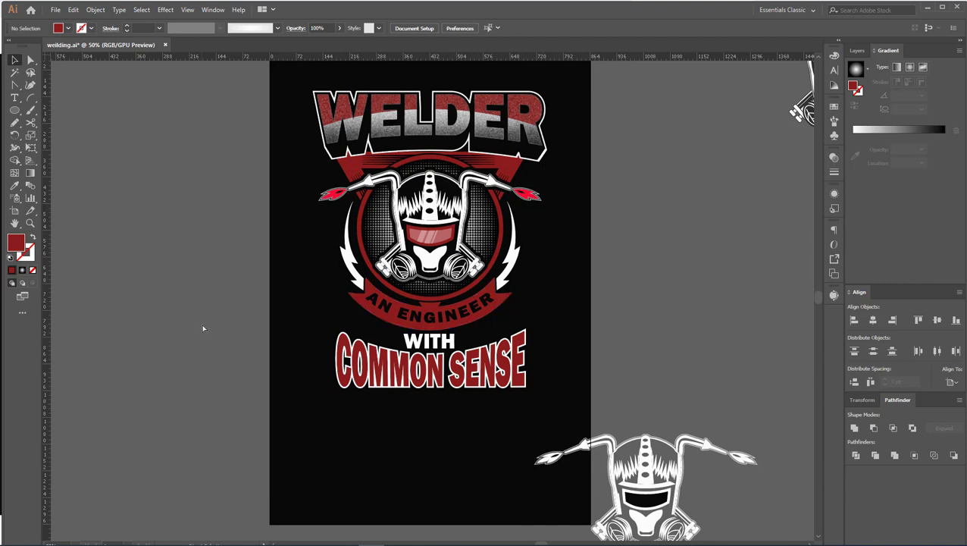
key(ctrl+z)
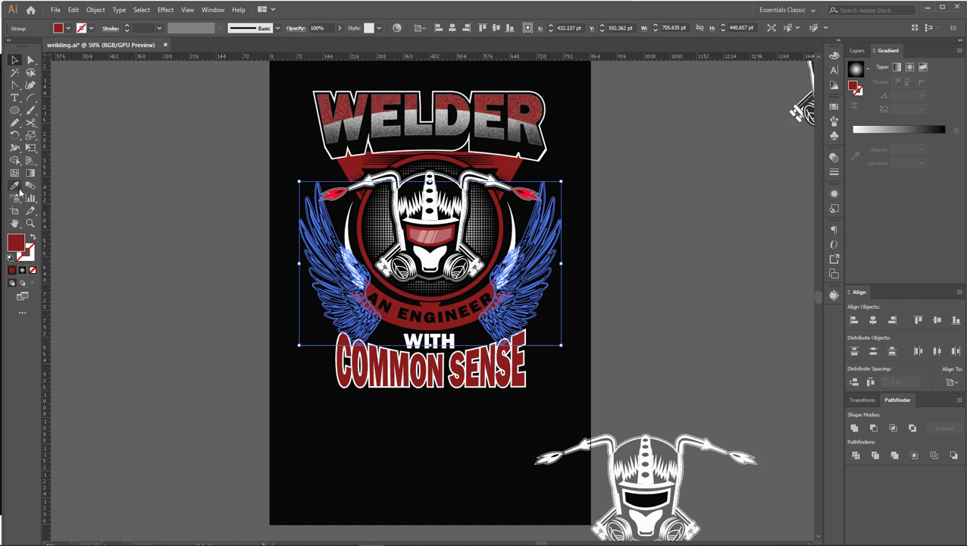
click(428, 199)
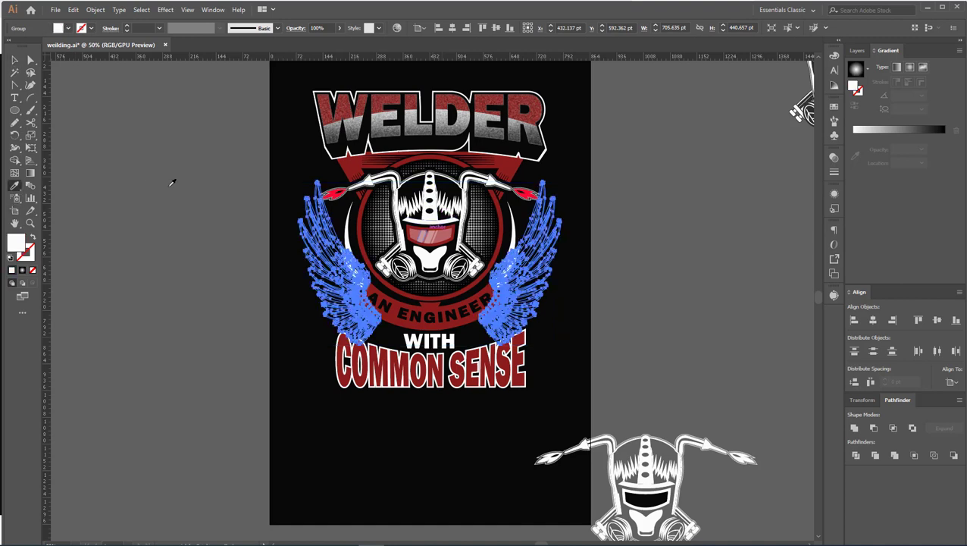
click(19, 62)
key(Delete)
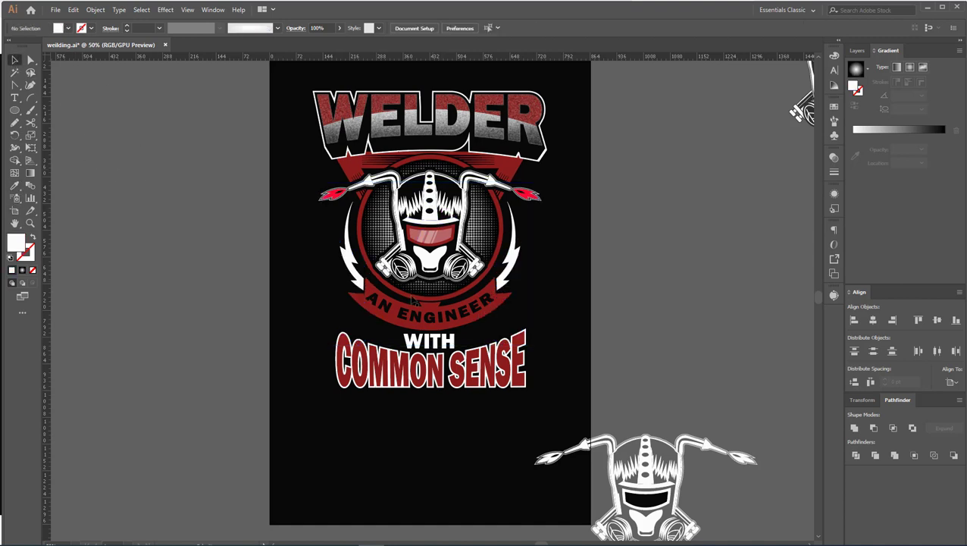
Group then ungroup the emblem, wings and text, and reselect the artwork pieces.
drag(283, 81, 594, 412)
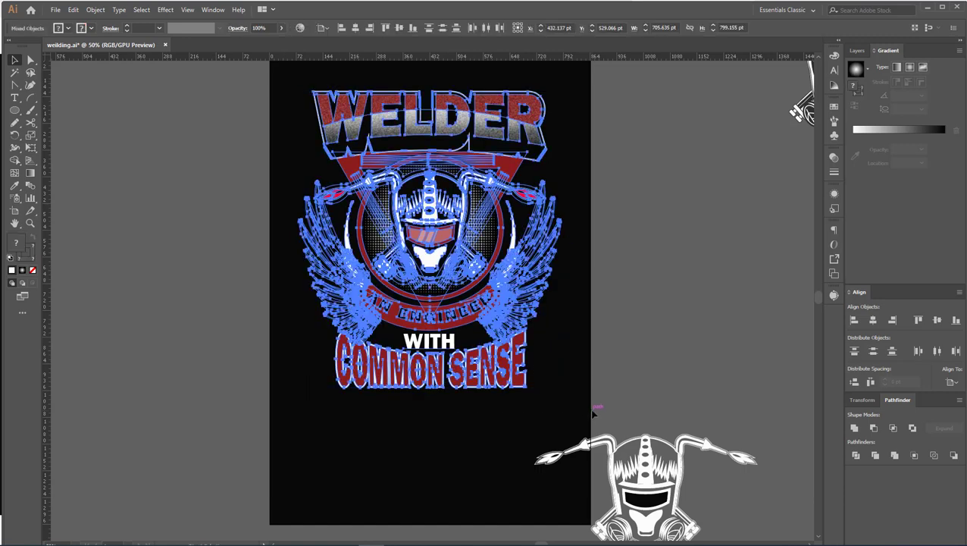
click(520, 444)
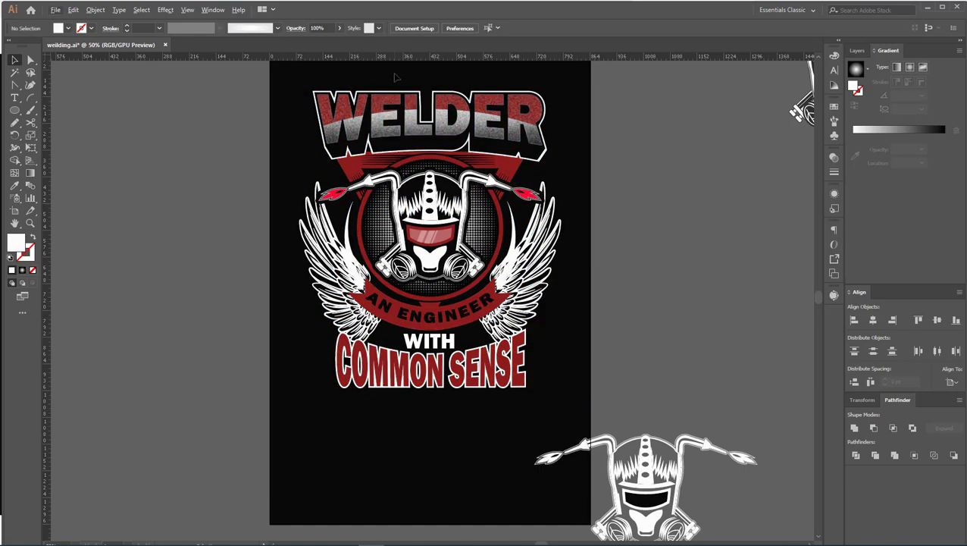
mouse_move(422, 154)
mouse_down()
mouse_move(456, 322)
mouse_move(455, 369)
mouse_up()
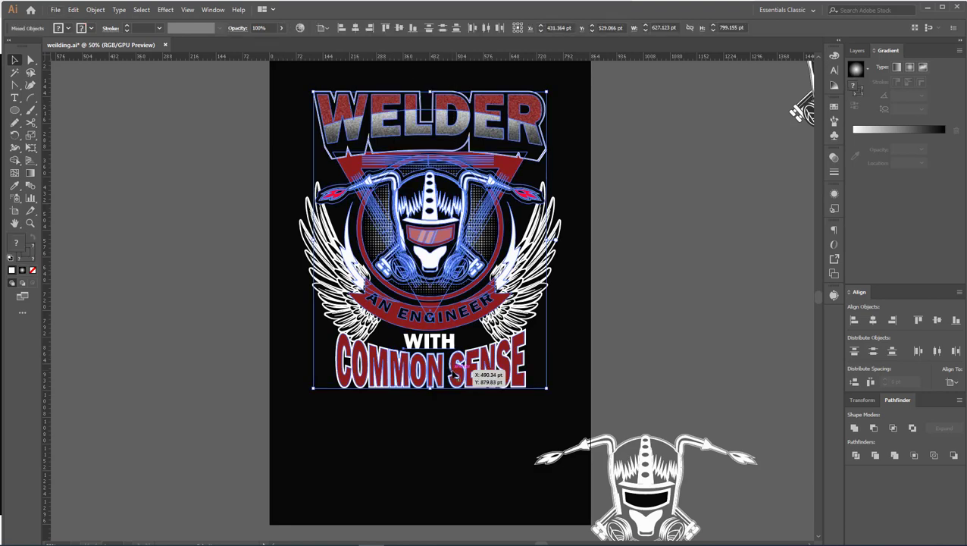
key(ctrl+g)
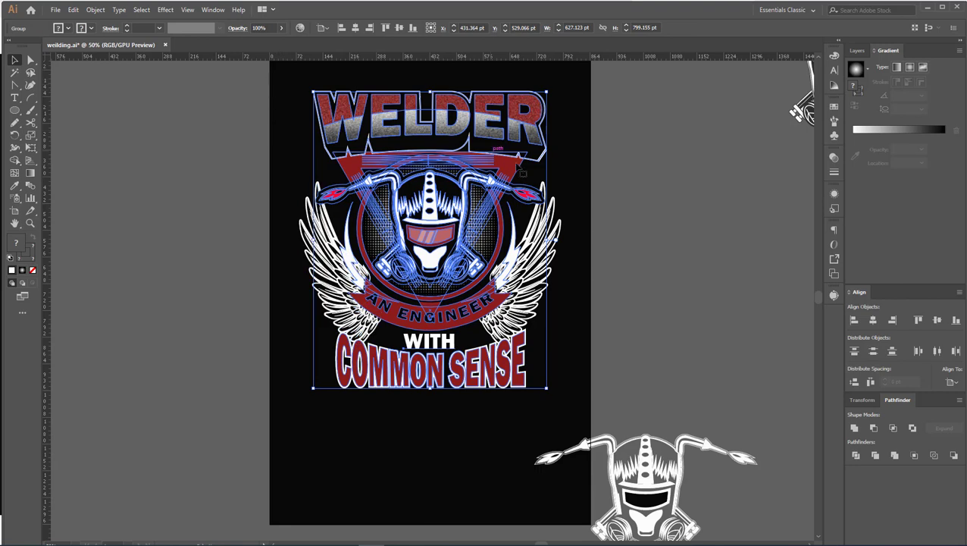
click(605, 197)
click(400, 294)
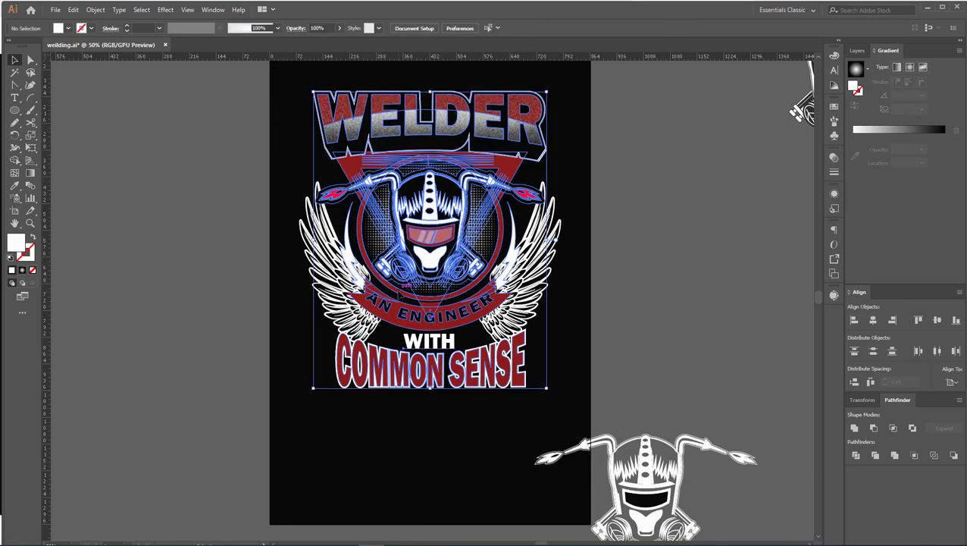
right_click(397, 288)
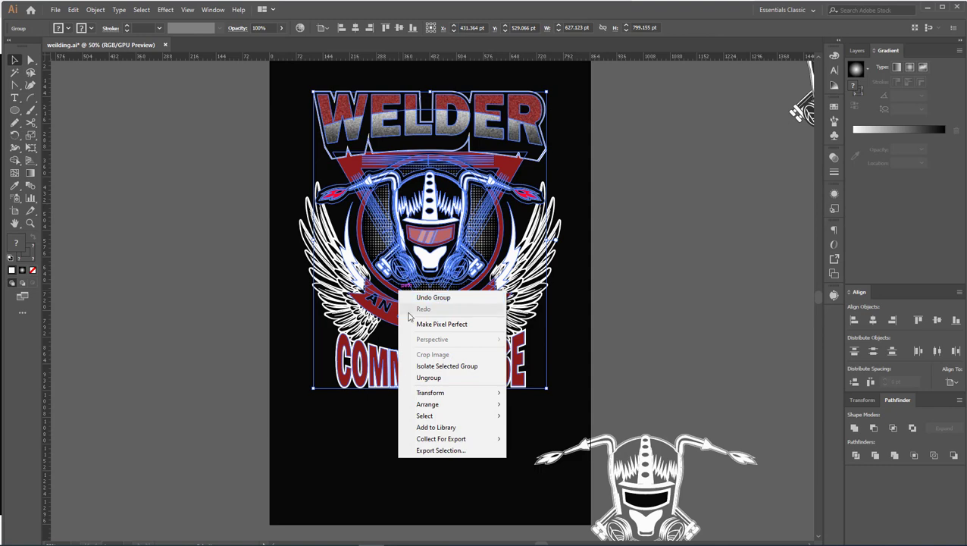
click(423, 376)
click(436, 416)
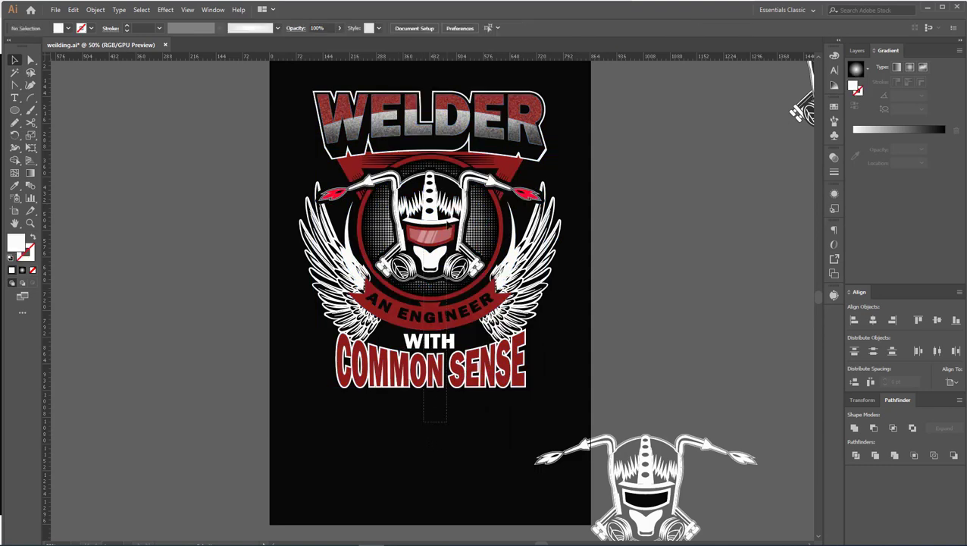
click(442, 163)
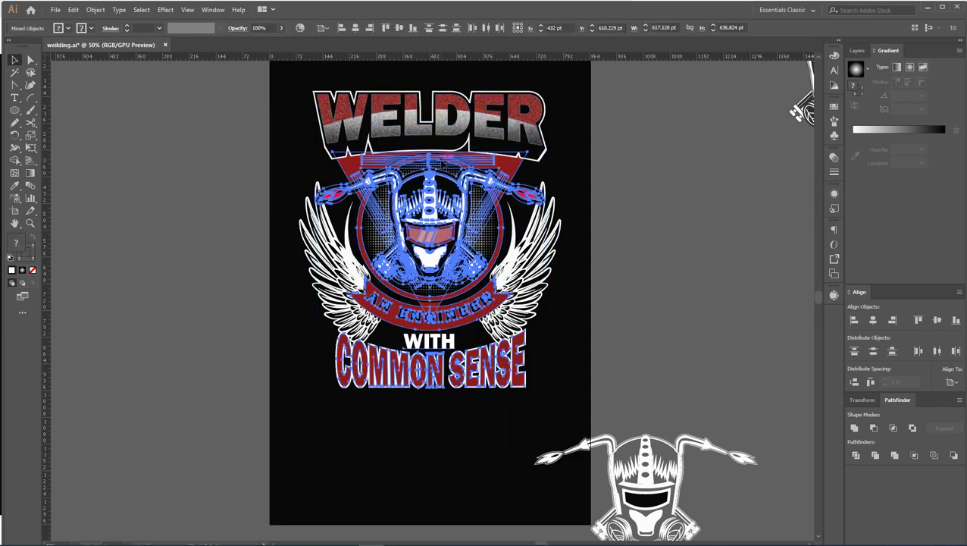
Group the artwork and preview an Offset Path, then cancel it.
key(ctrl+g)
click(97, 10)
mouse_move(108, 247)
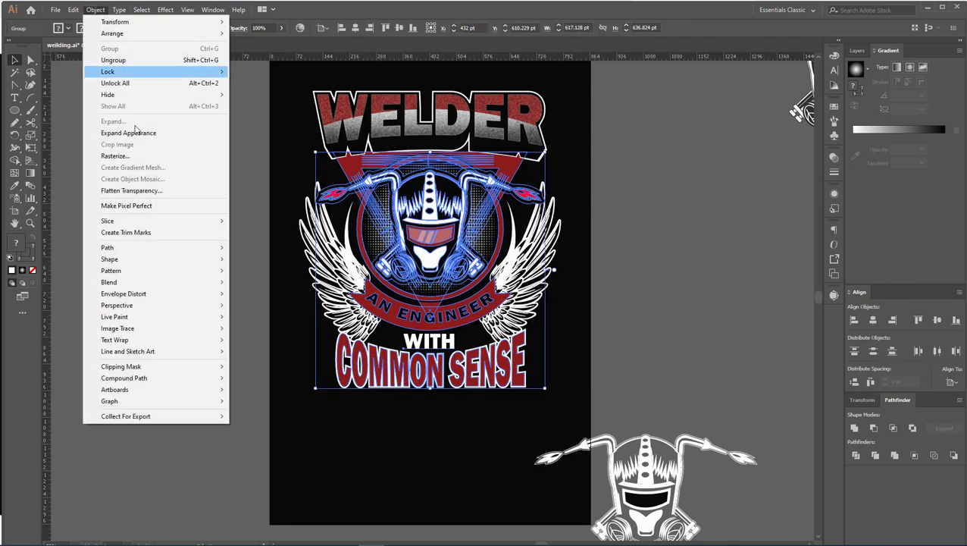
click(263, 287)
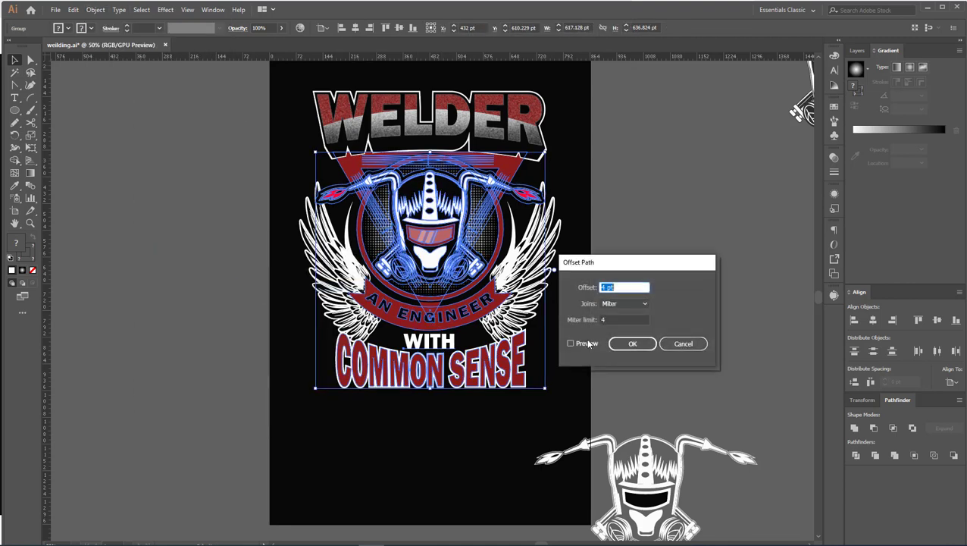
click(569, 343)
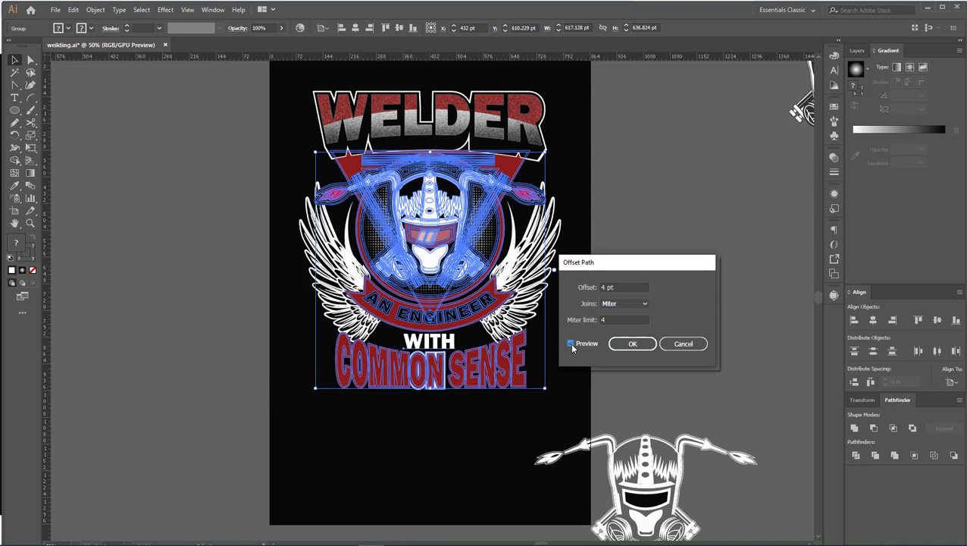
click(619, 286)
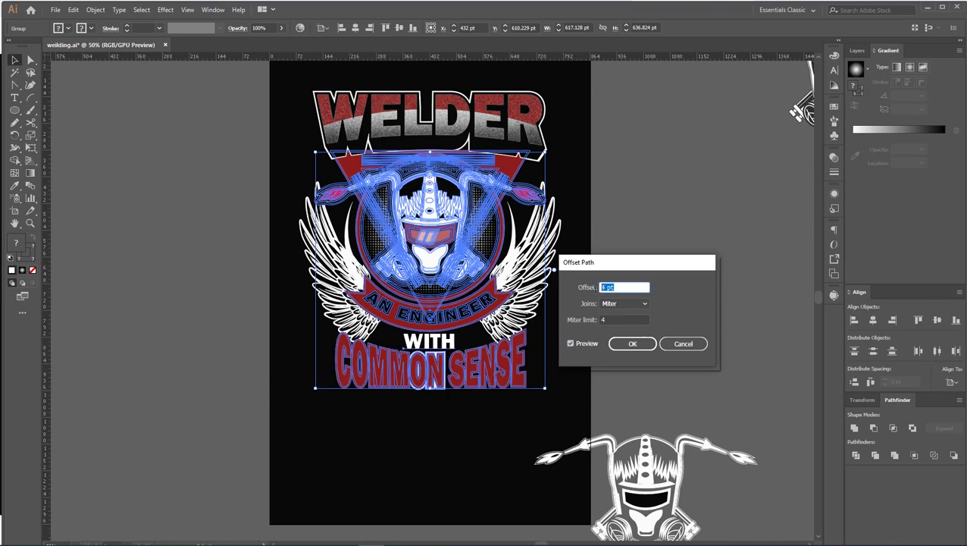
key(Up)
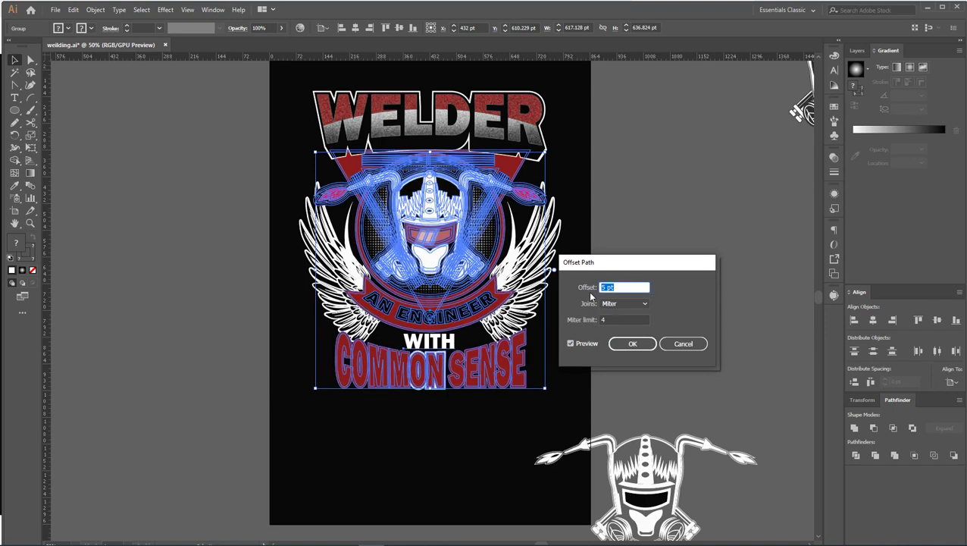
key(Up)
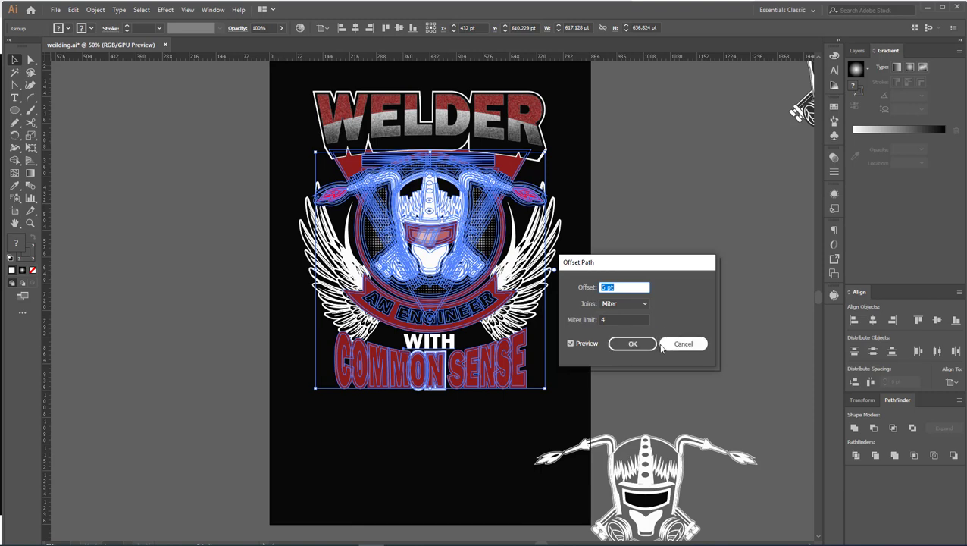
click(671, 347)
Apply a 4 pt Offset Path to the emblem artwork.
key(ctrl+shift+a)
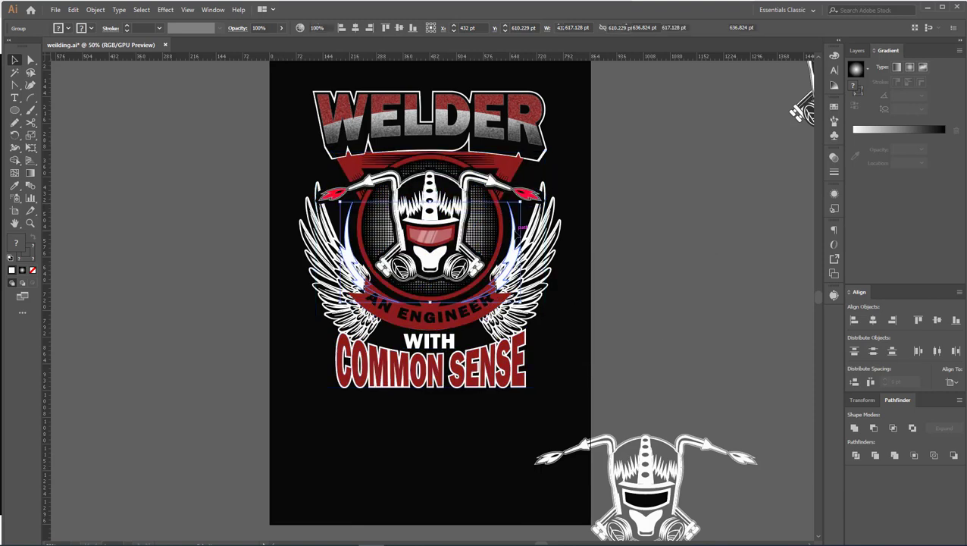
key(ctrl+z)
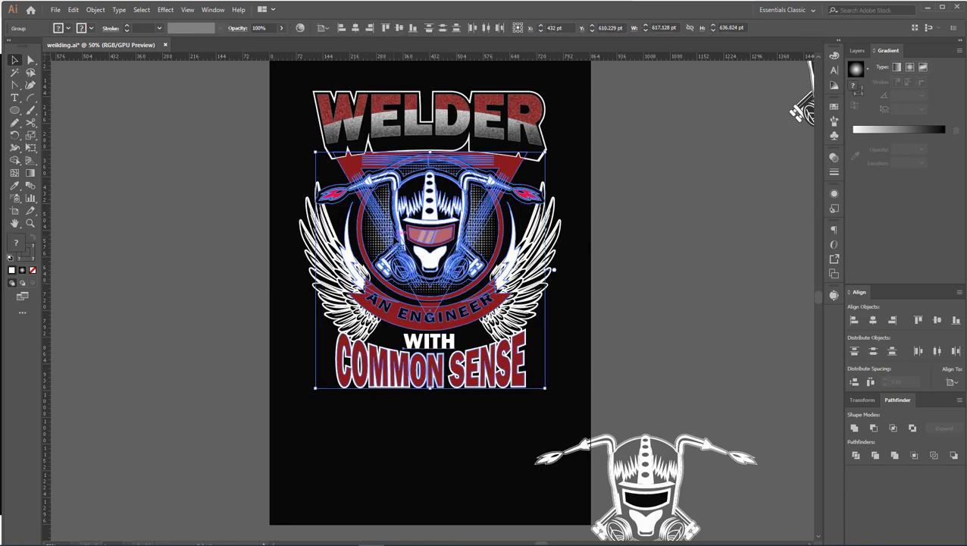
click(96, 10)
mouse_move(107, 248)
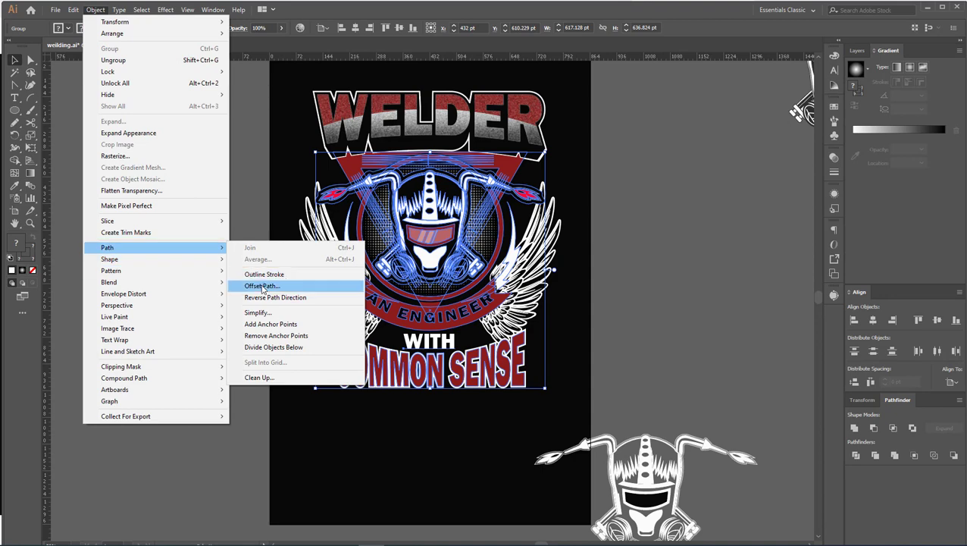
click(262, 287)
click(571, 344)
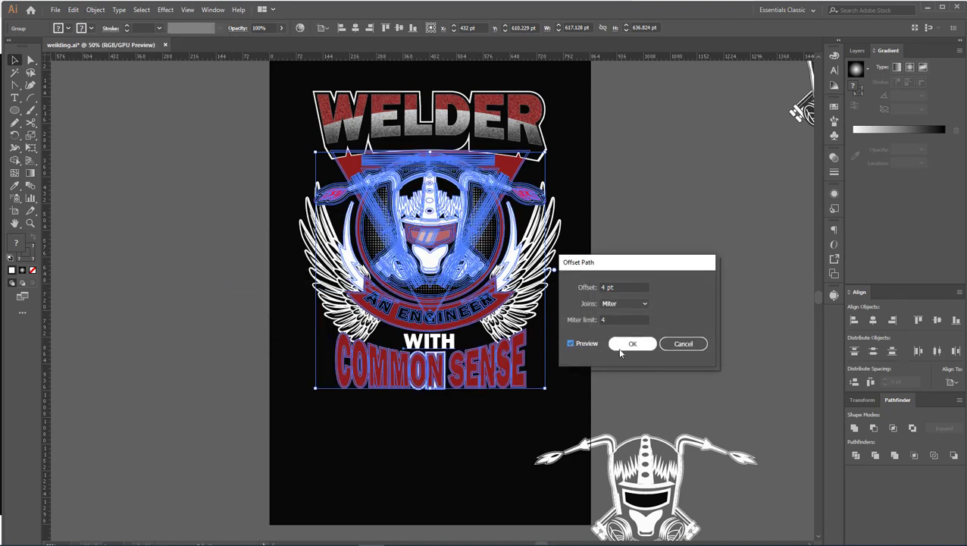
click(606, 288)
click(628, 343)
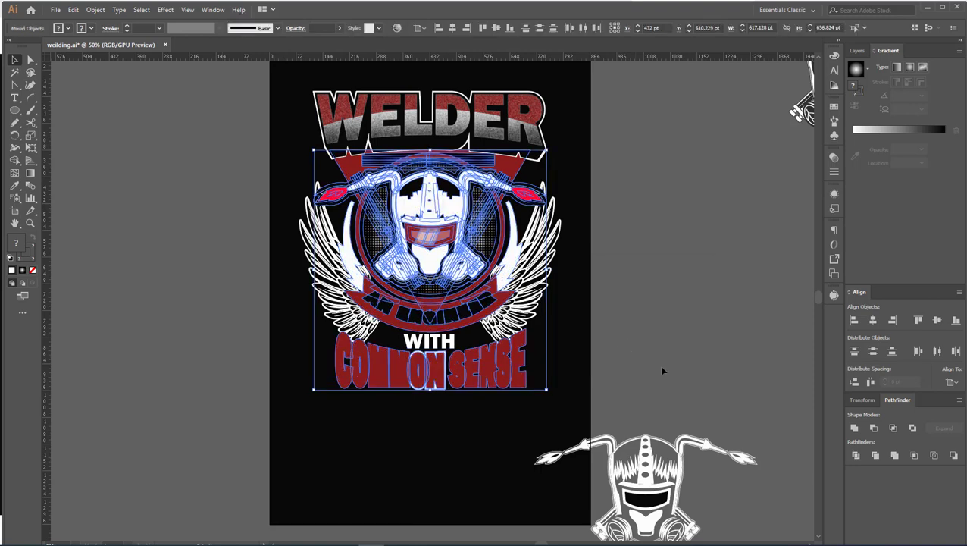
Unite the offset shapes into one silhouette filled with the background black.
click(855, 428)
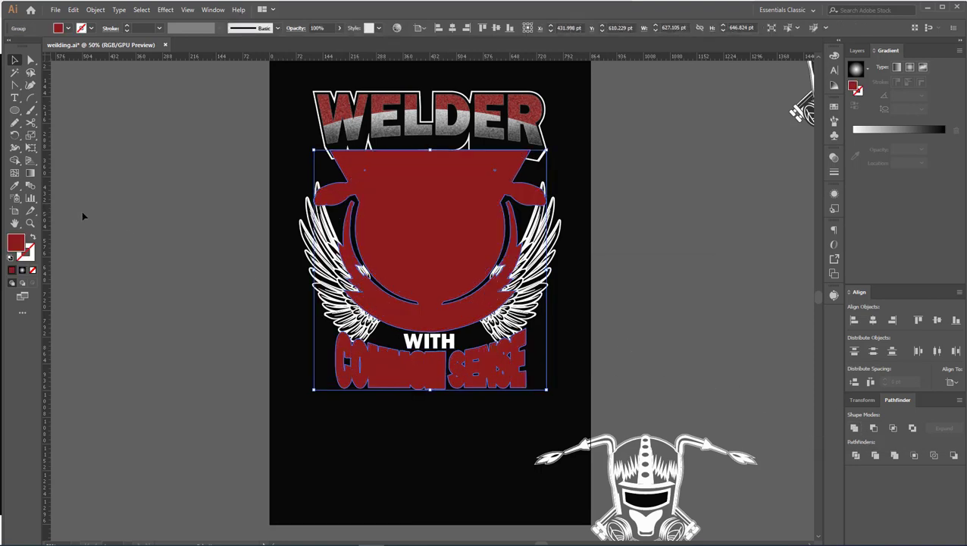
click(15, 185)
click(353, 430)
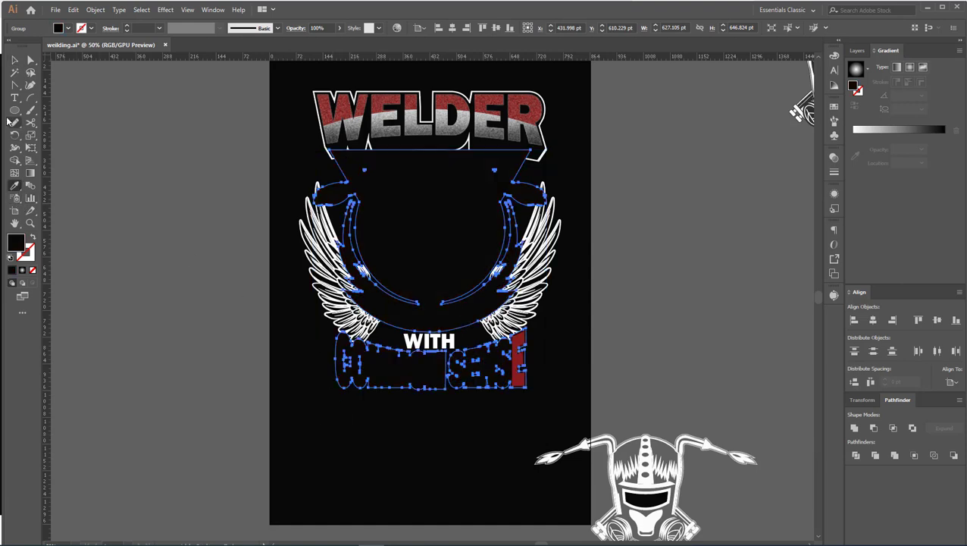
click(15, 63)
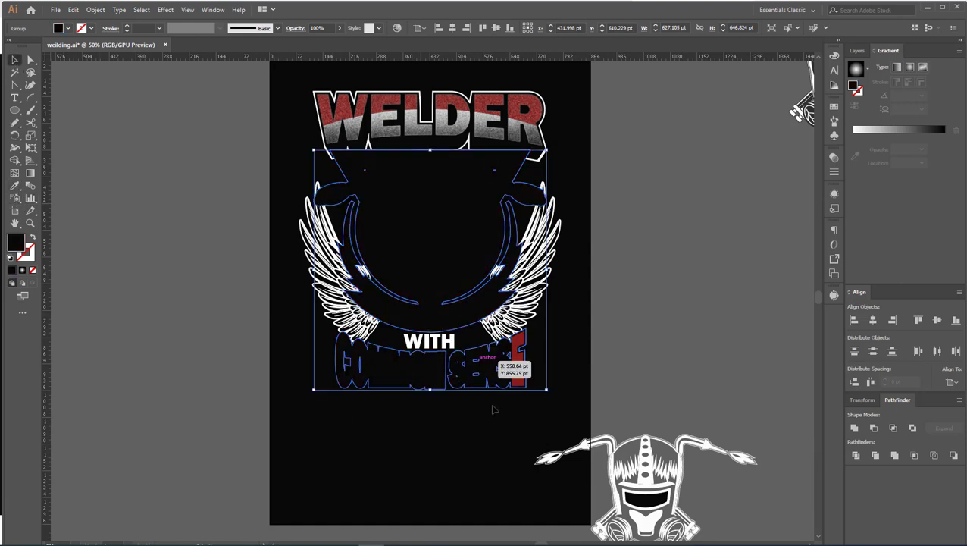
key(a)
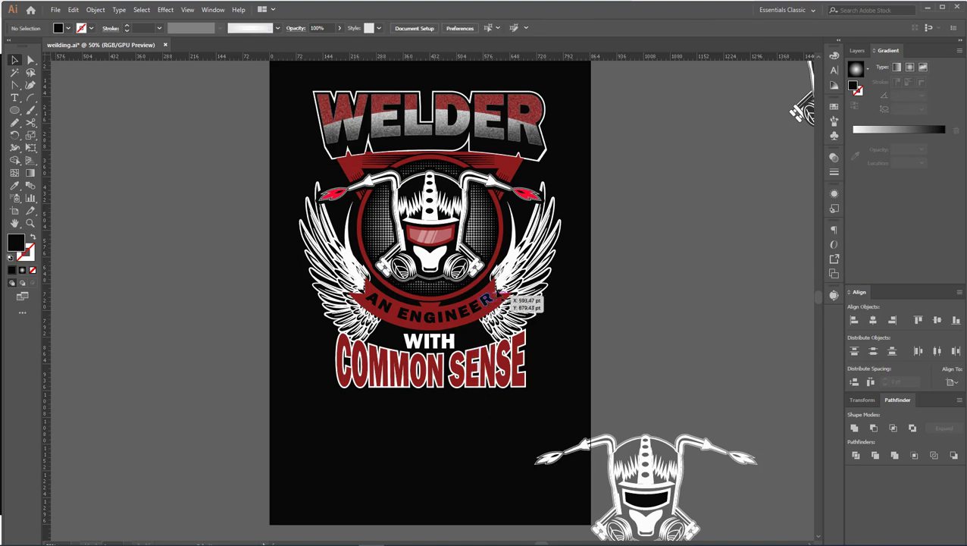
Make an opacity mask on the wings using the pasted black silhouette.
click(526, 300)
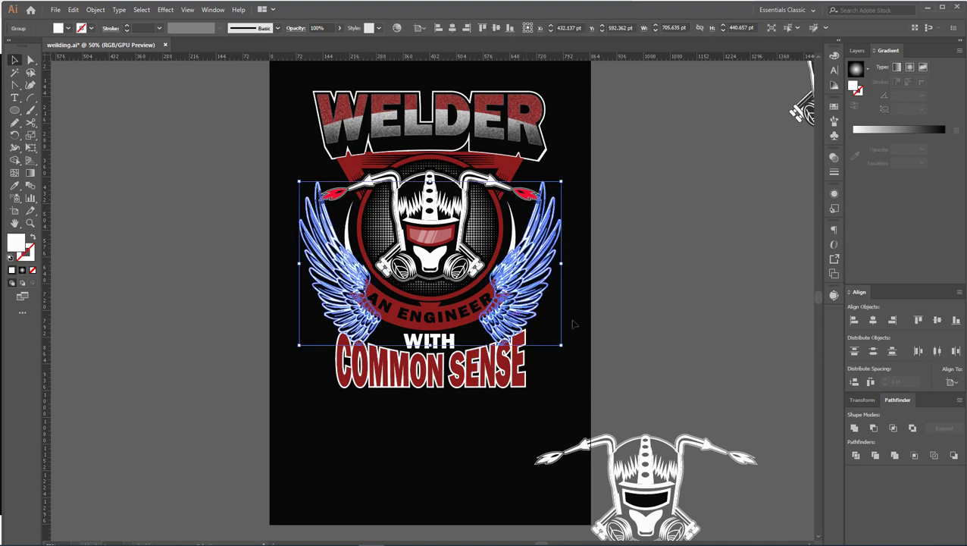
click(835, 173)
click(720, 153)
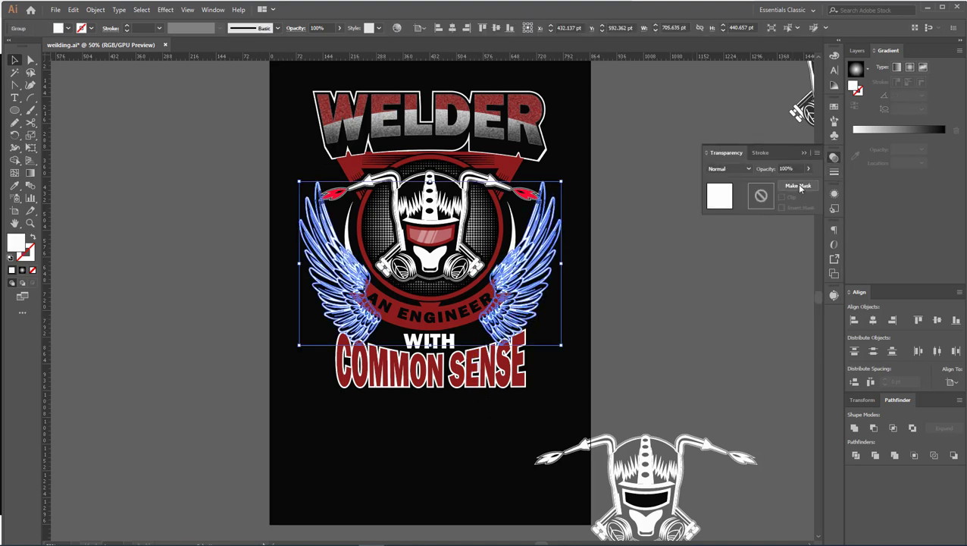
click(799, 188)
click(761, 196)
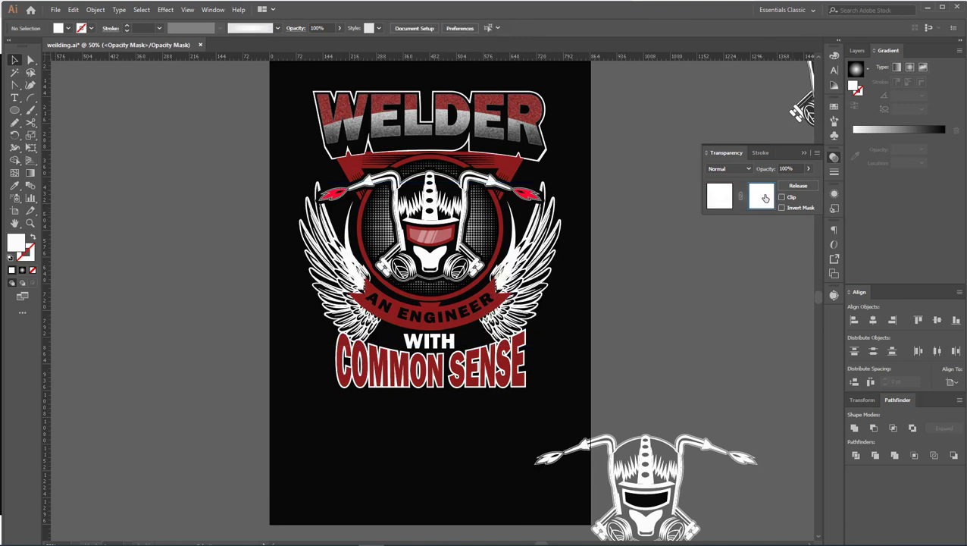
key(ctrl+f)
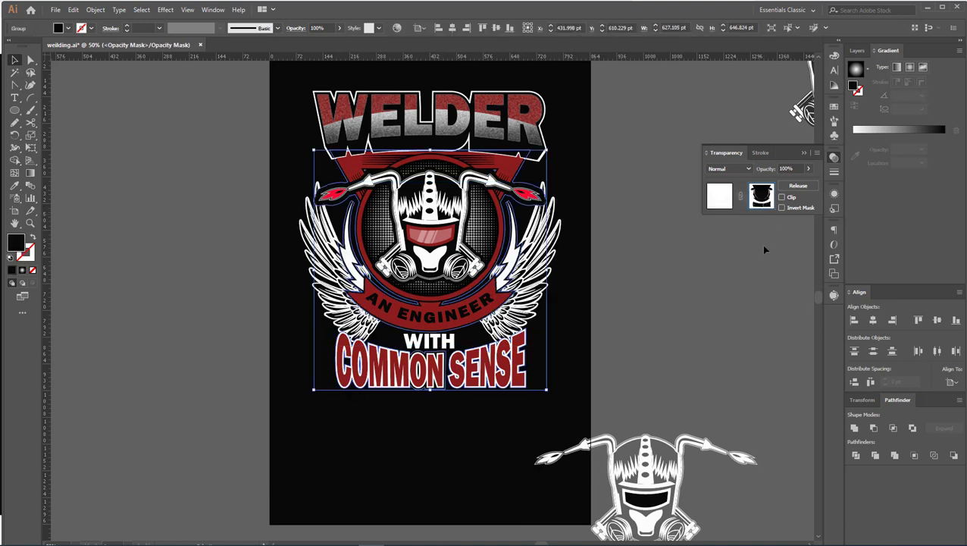
click(720, 196)
click(661, 276)
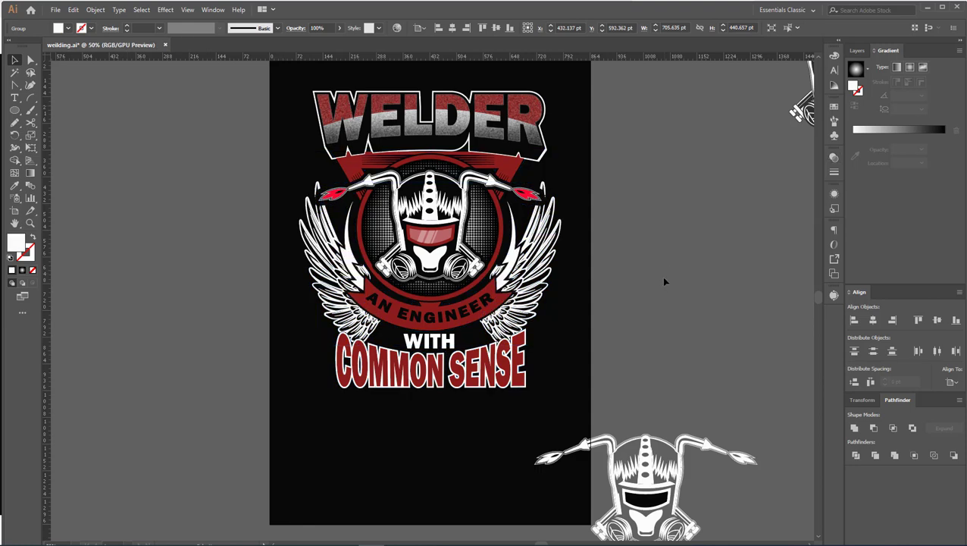
Color the masked wings with the text's red.
click(334, 307)
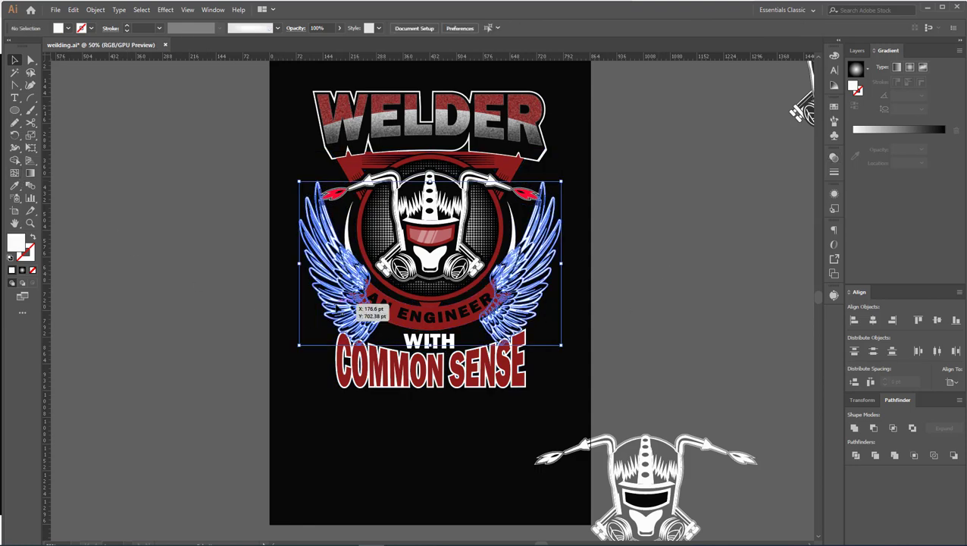
click(14, 185)
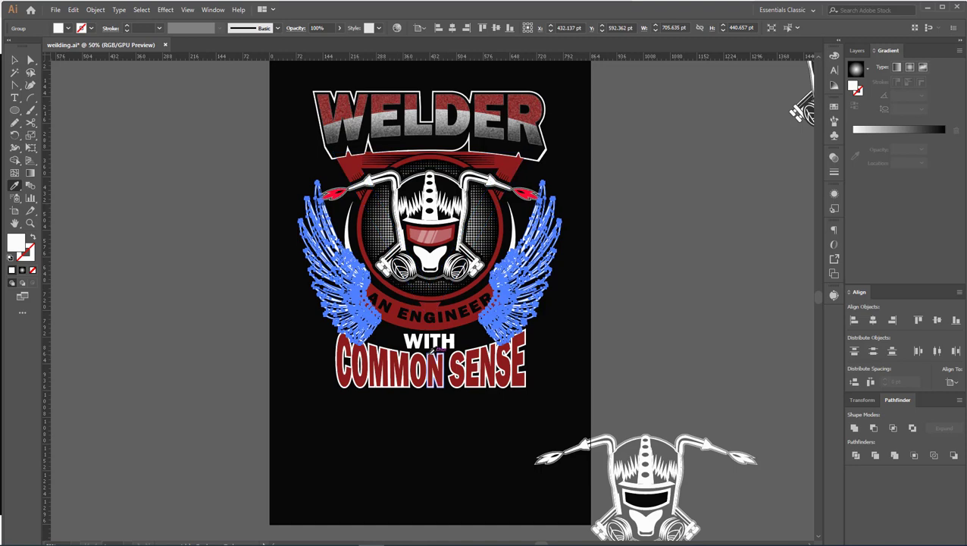
click(410, 372)
Try shrinking the wings slightly, then undo the resize.
click(15, 59)
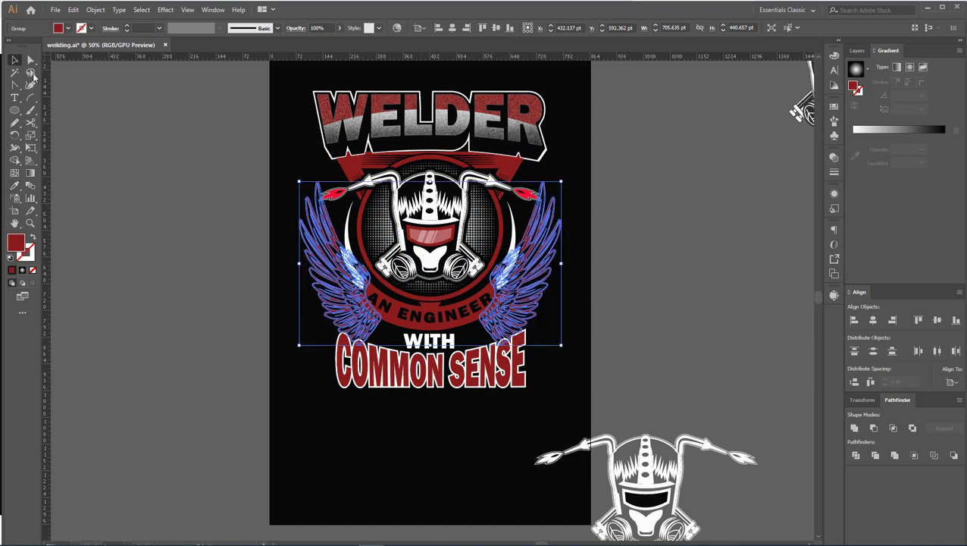
click(118, 202)
scroll(616, 297, down, 1)
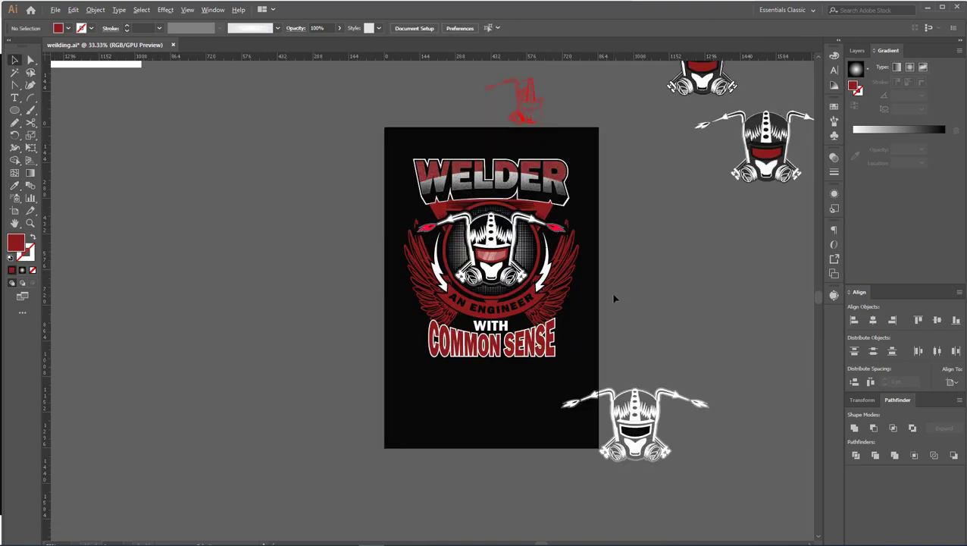
scroll(607, 293, down, 1)
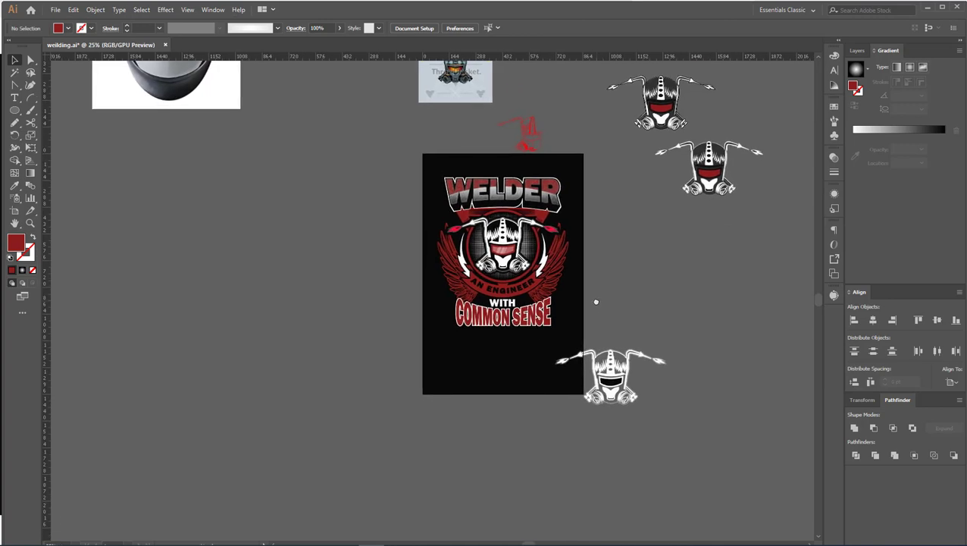
scroll(554, 270, up, 2)
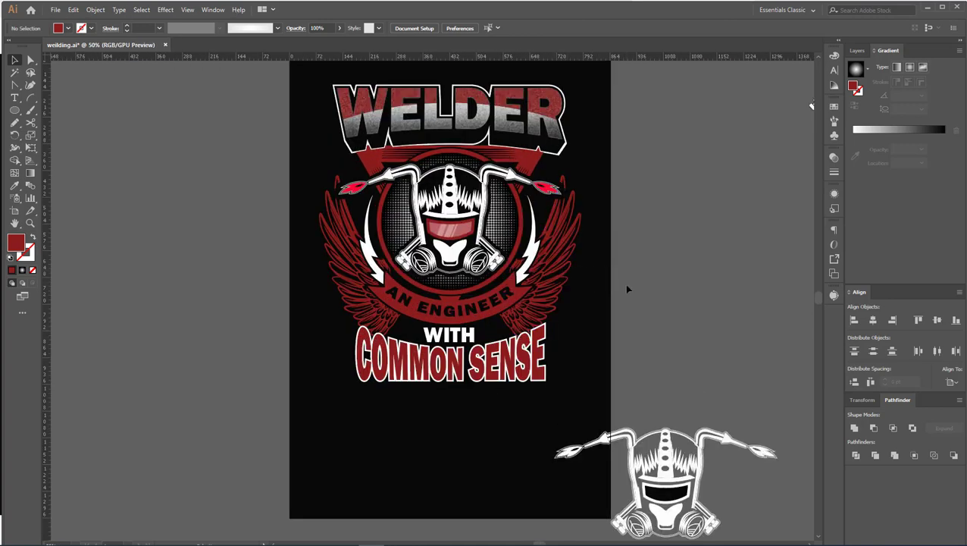
click(575, 282)
drag(582, 340, 573, 335)
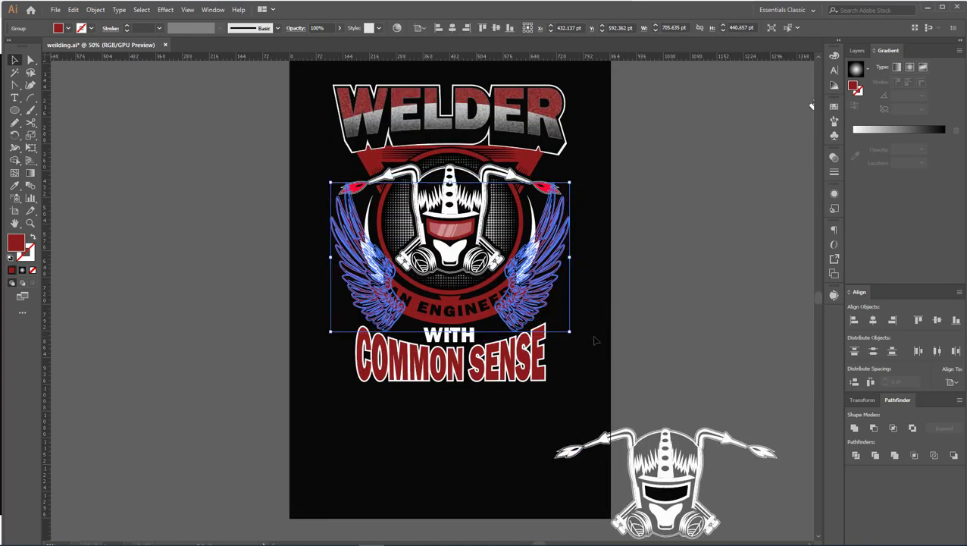
click(597, 340)
key(ctrl+z)
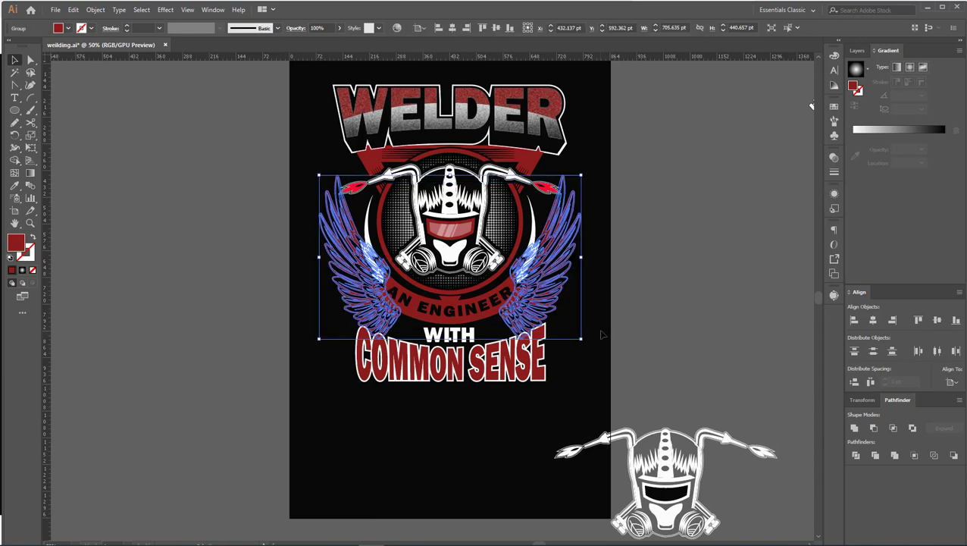
click(620, 316)
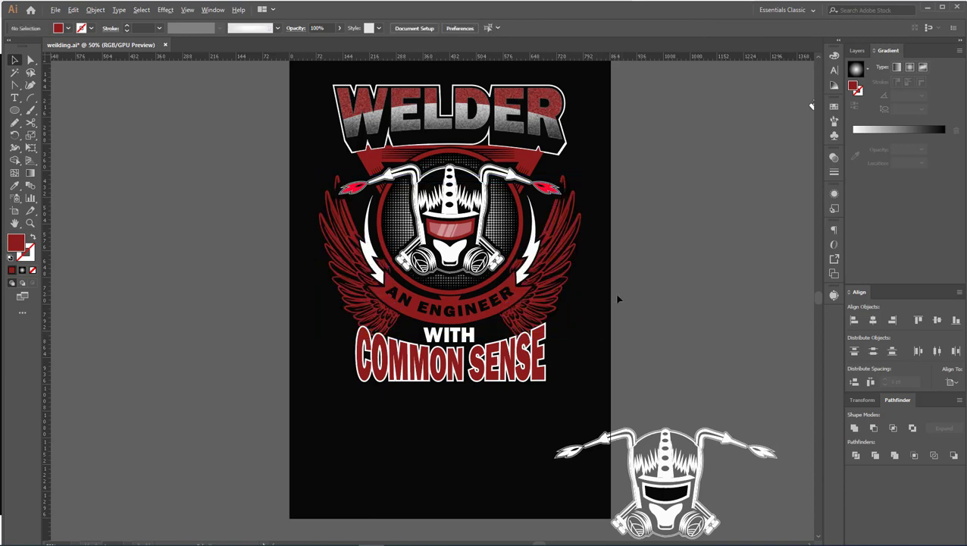
Move the spare helmet copy right, lower the whole design, and save welding.ai.
scroll(616, 300, down, 1)
scroll(613, 293, down, 1)
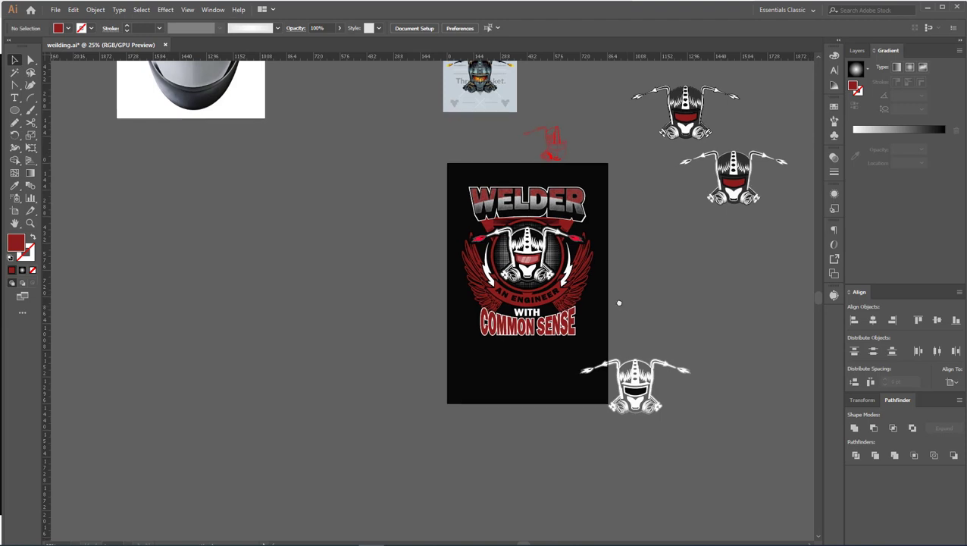
drag(622, 317, 600, 304)
drag(614, 370, 735, 355)
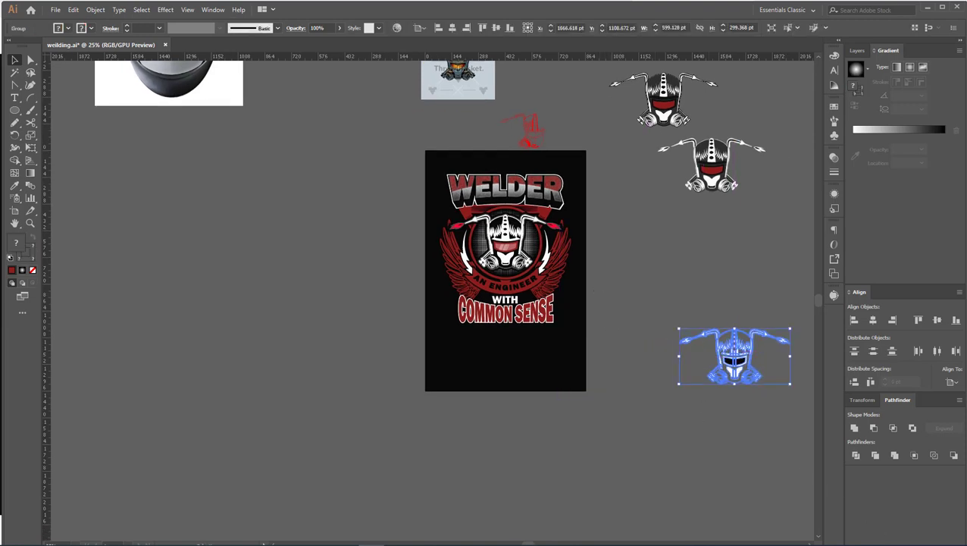
scroll(516, 203, up, 1)
drag(551, 294, 551, 337)
click(667, 430)
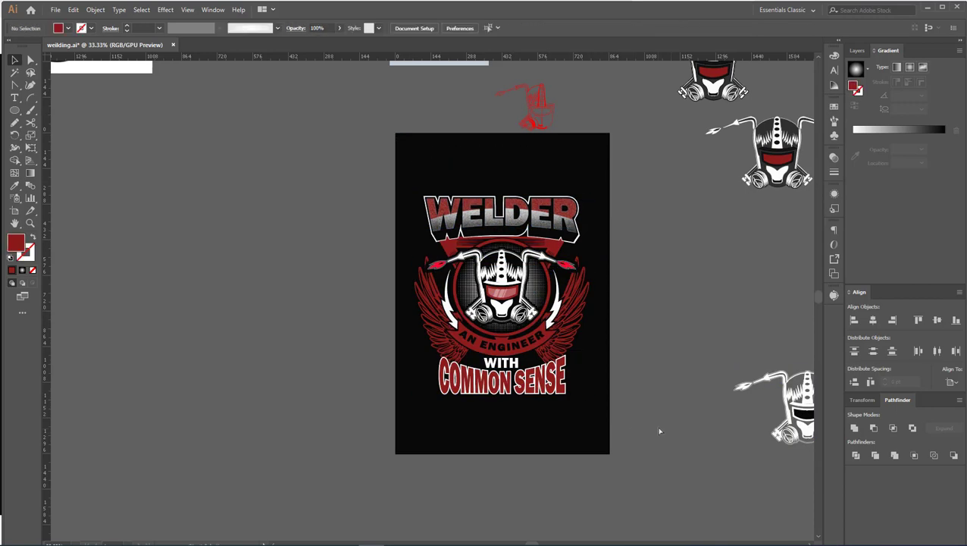
key(ctrl+s)
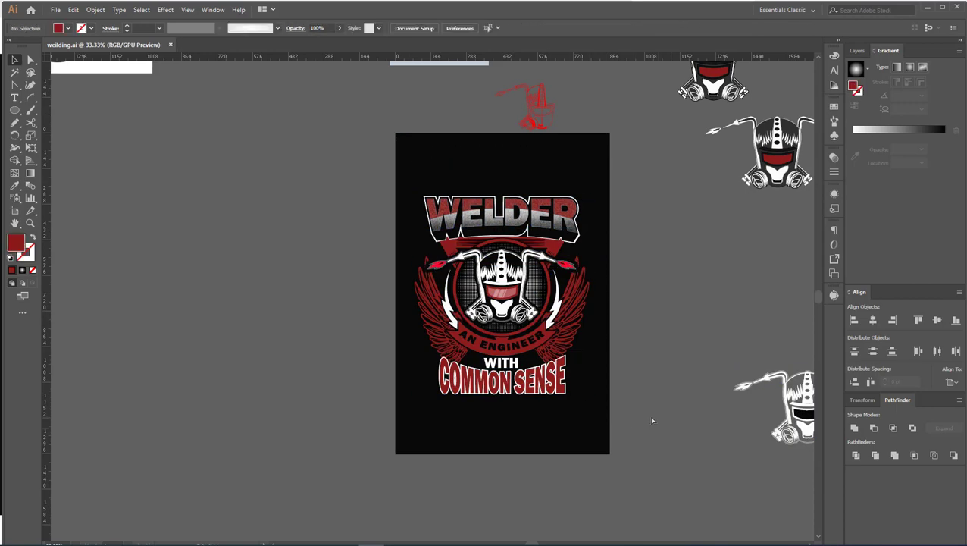